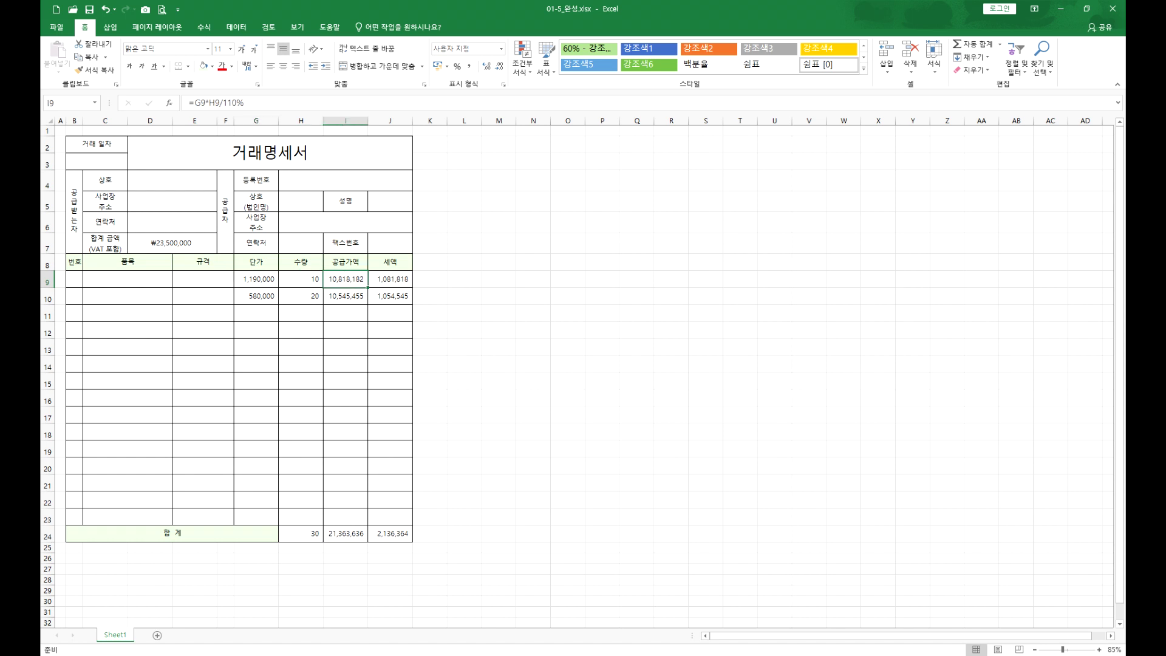
left_click(390, 279)
left_click_drag(345, 279, 390, 278)
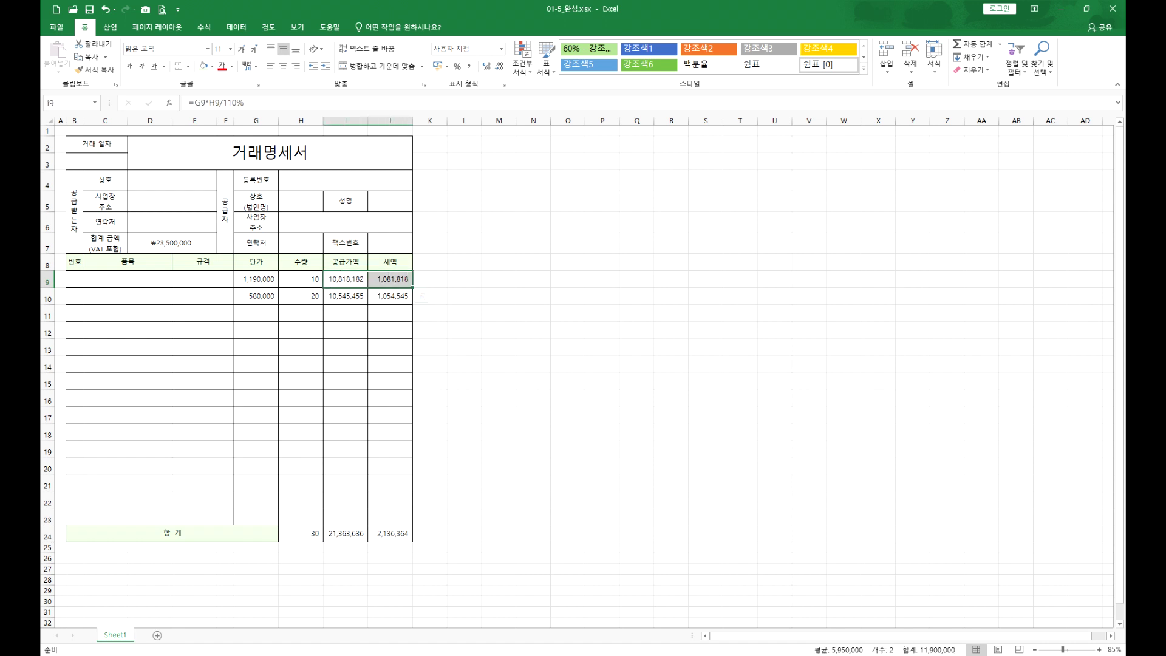
left_click(256, 313)
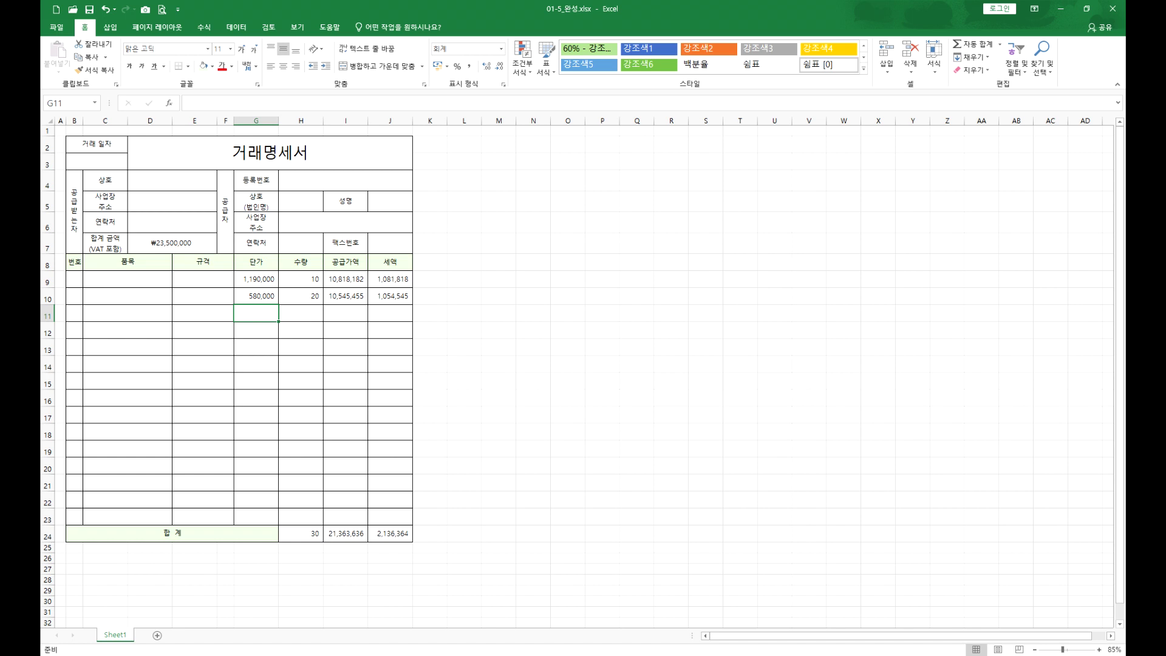
left_click_drag(346, 278, 390, 279)
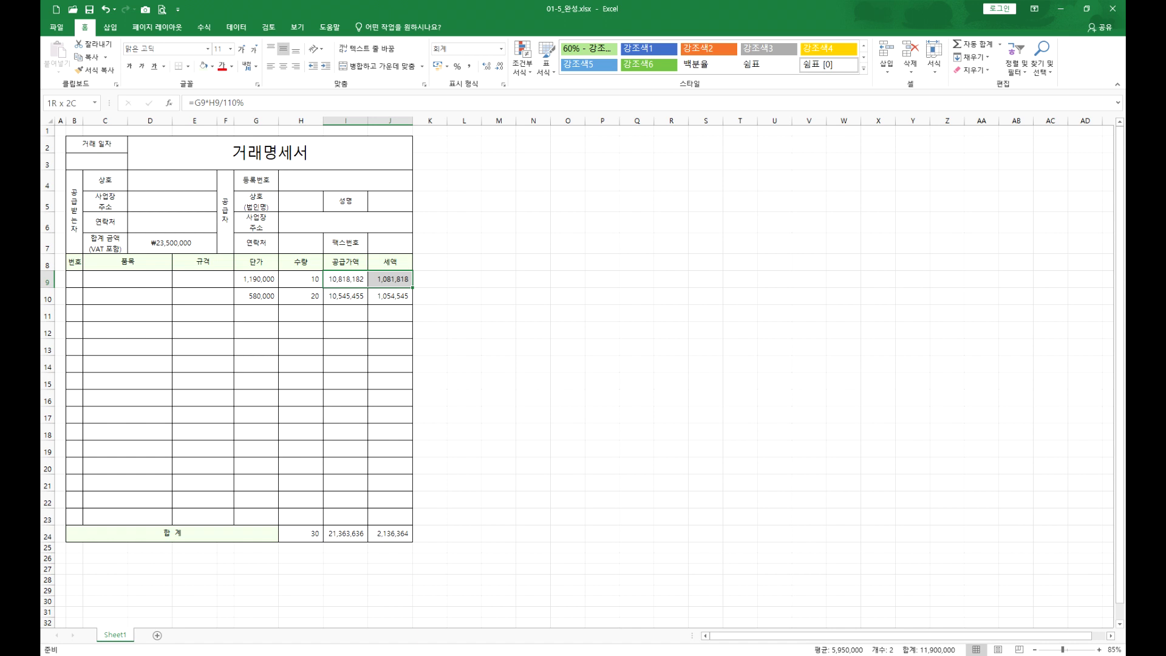
left_click_drag(390, 279, 390, 278)
left_click_drag(345, 347, 390, 346)
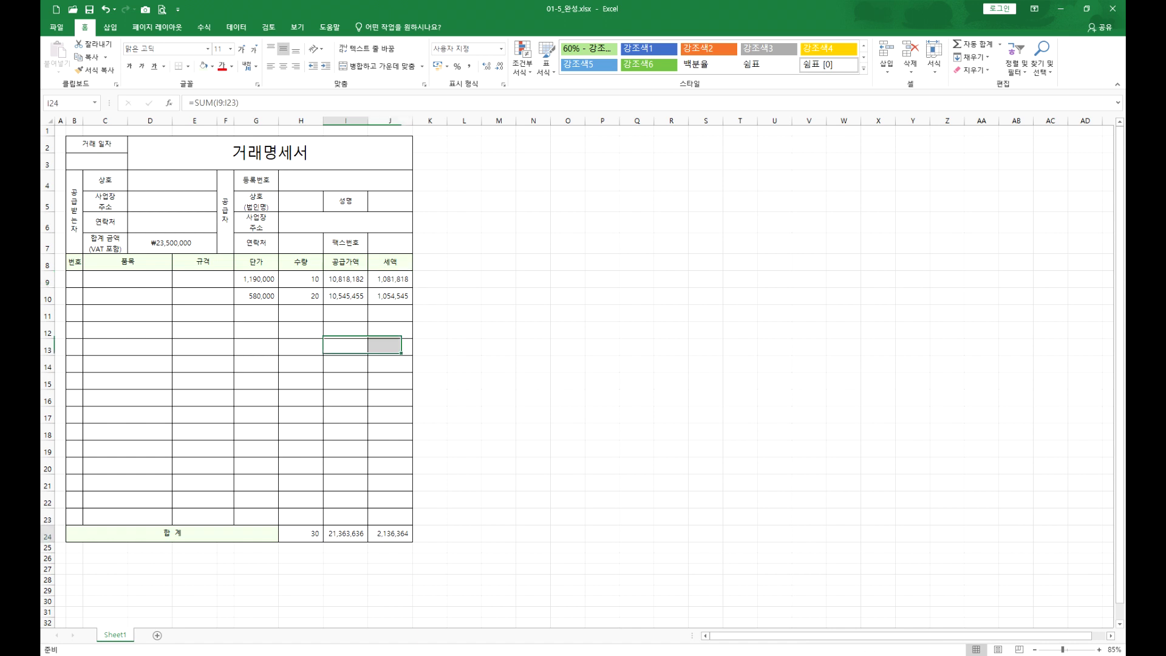
left_click_drag(345, 533, 390, 534)
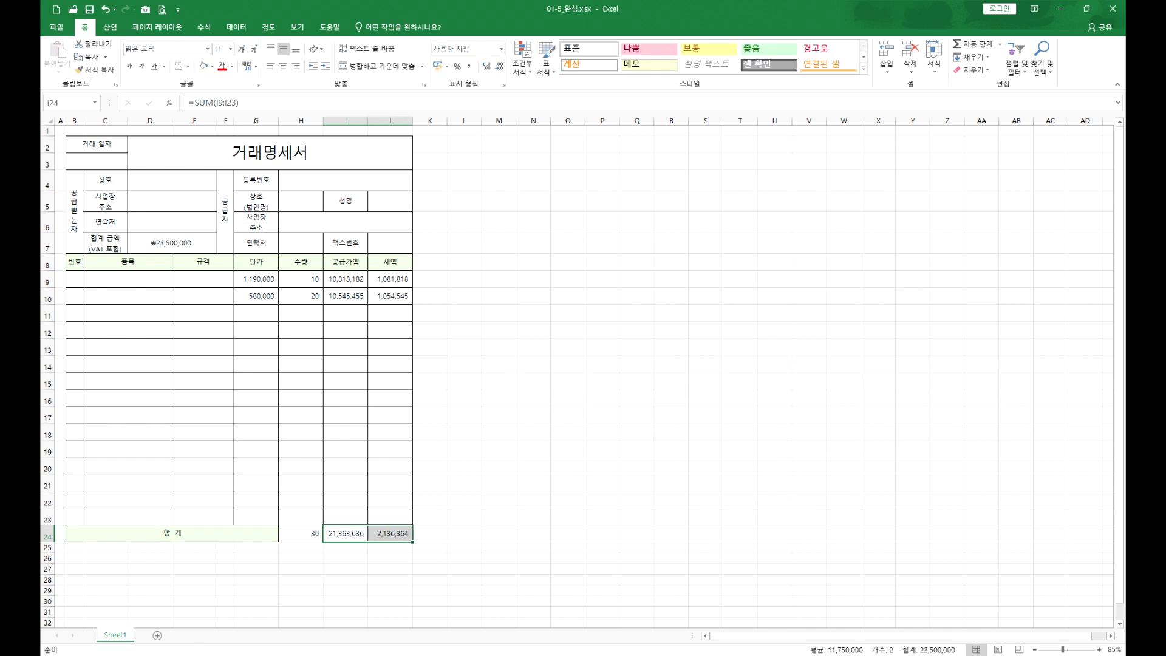
left_click(172, 243)
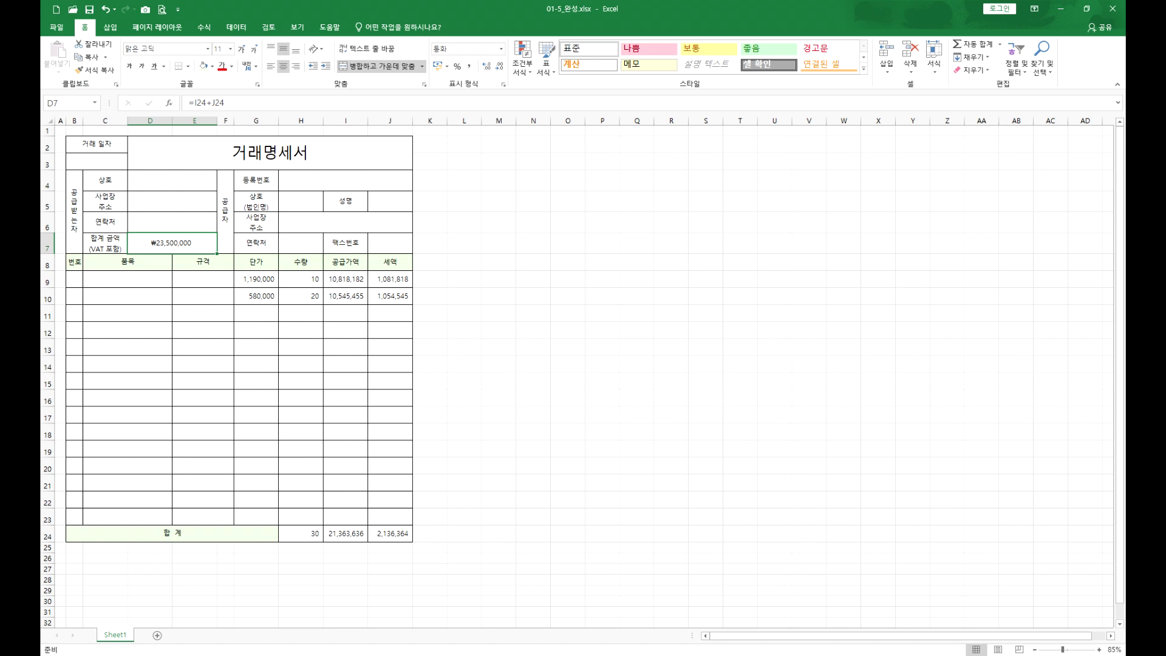
left_click_drag(345, 279, 345, 465)
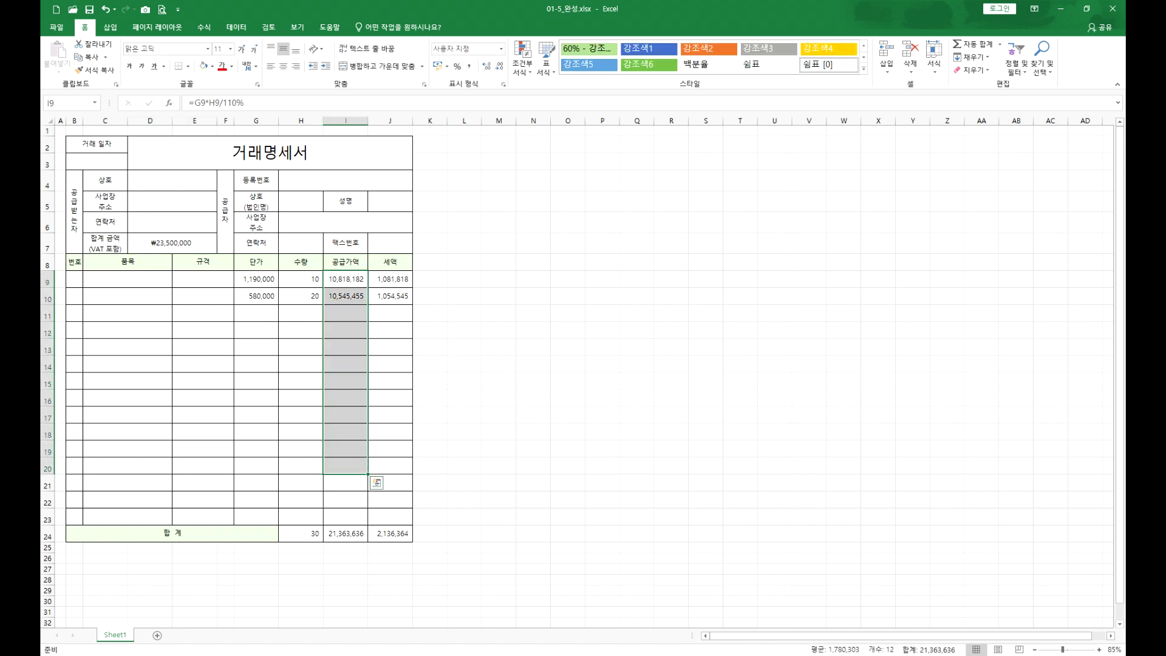
left_click(390, 533)
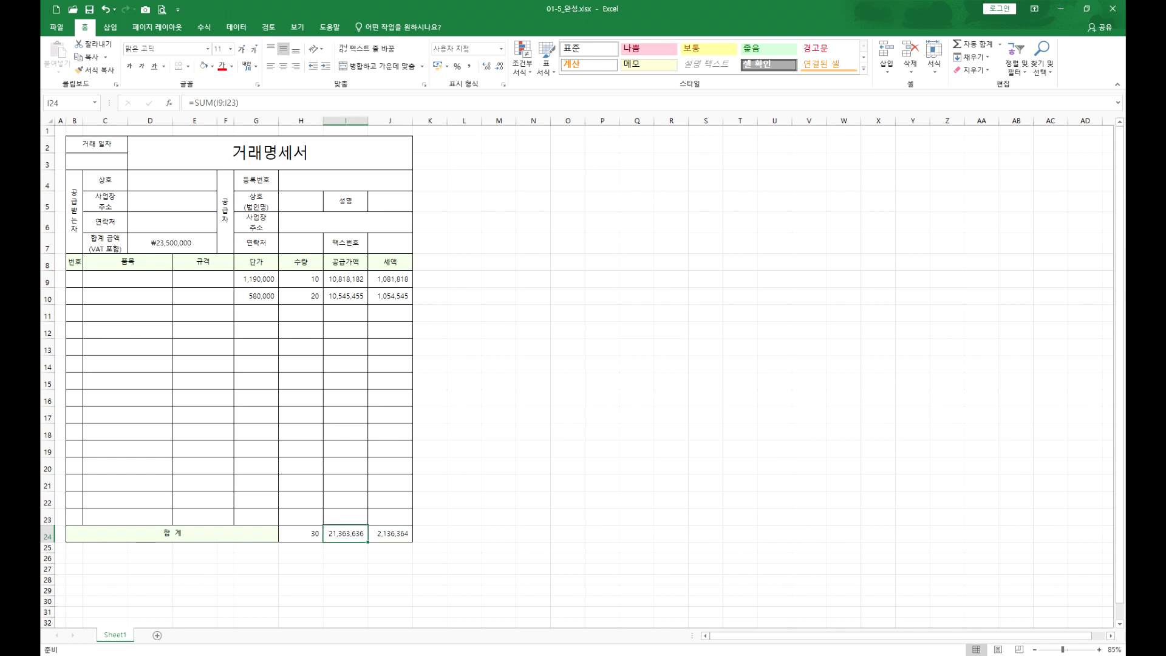
key("Left")
key("F2")
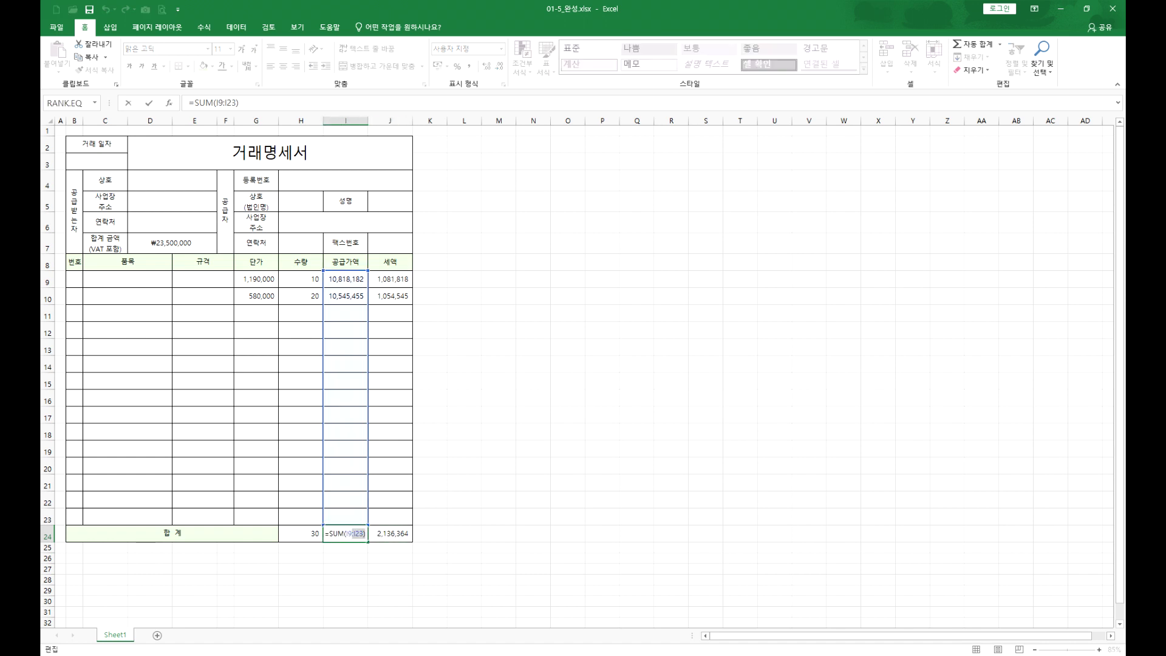
key("Return")
left_click(172, 243)
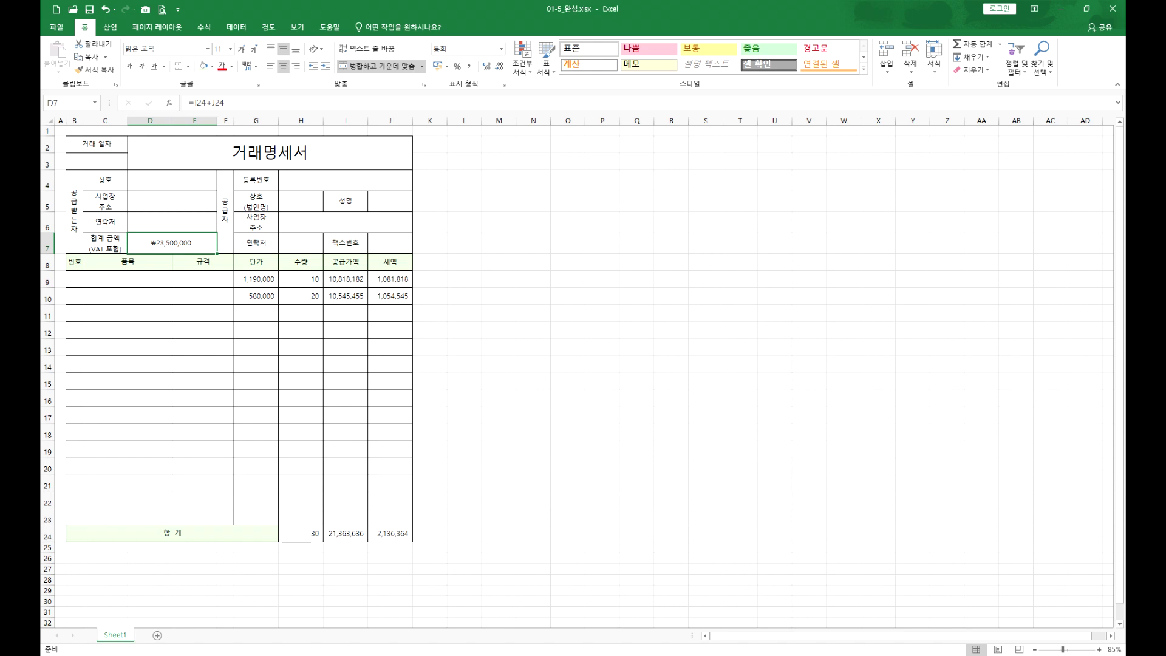
left_click(74, 197)
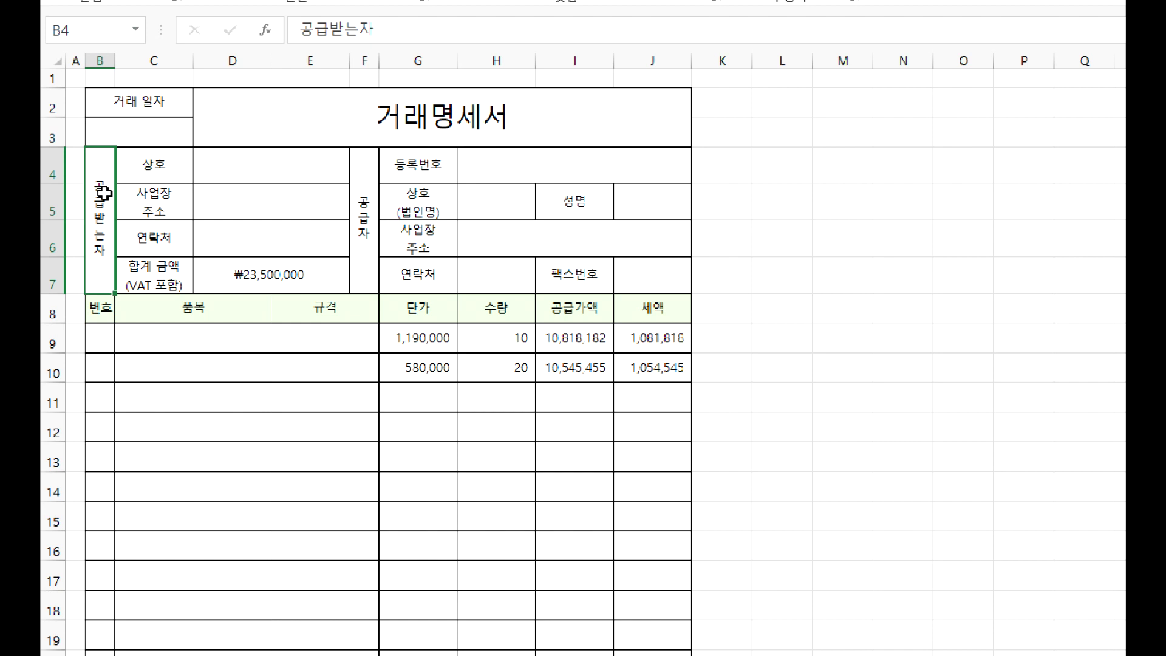
left_click(161, 164)
left_click(162, 203)
left_click(165, 241)
left_click(165, 264)
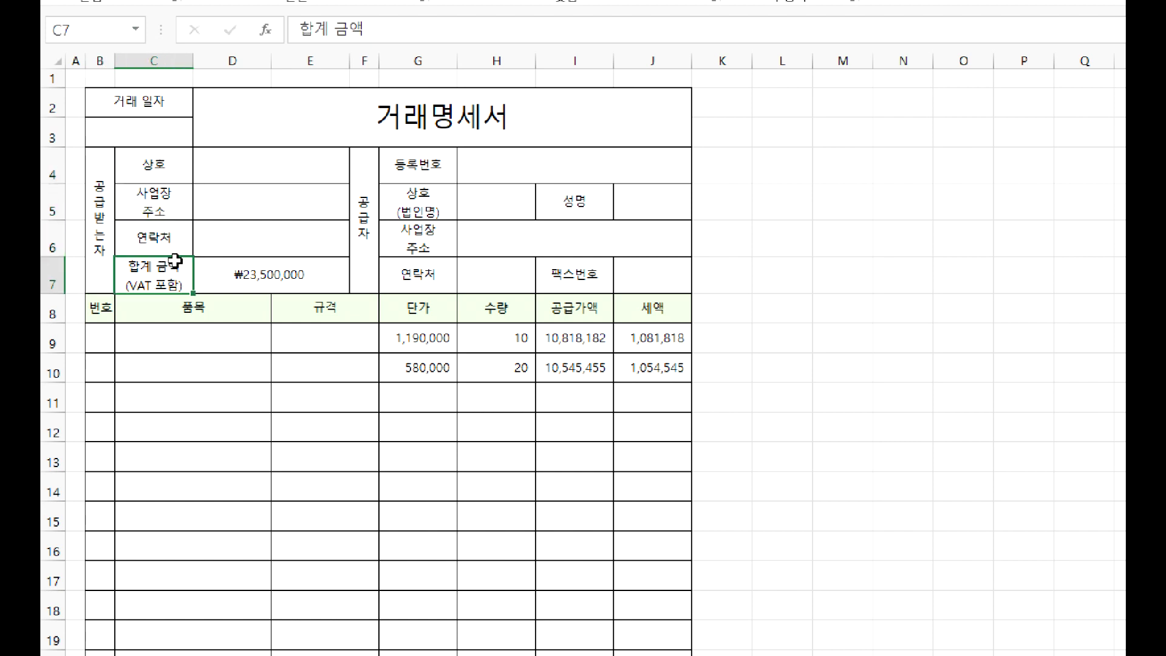
left_click(305, 168)
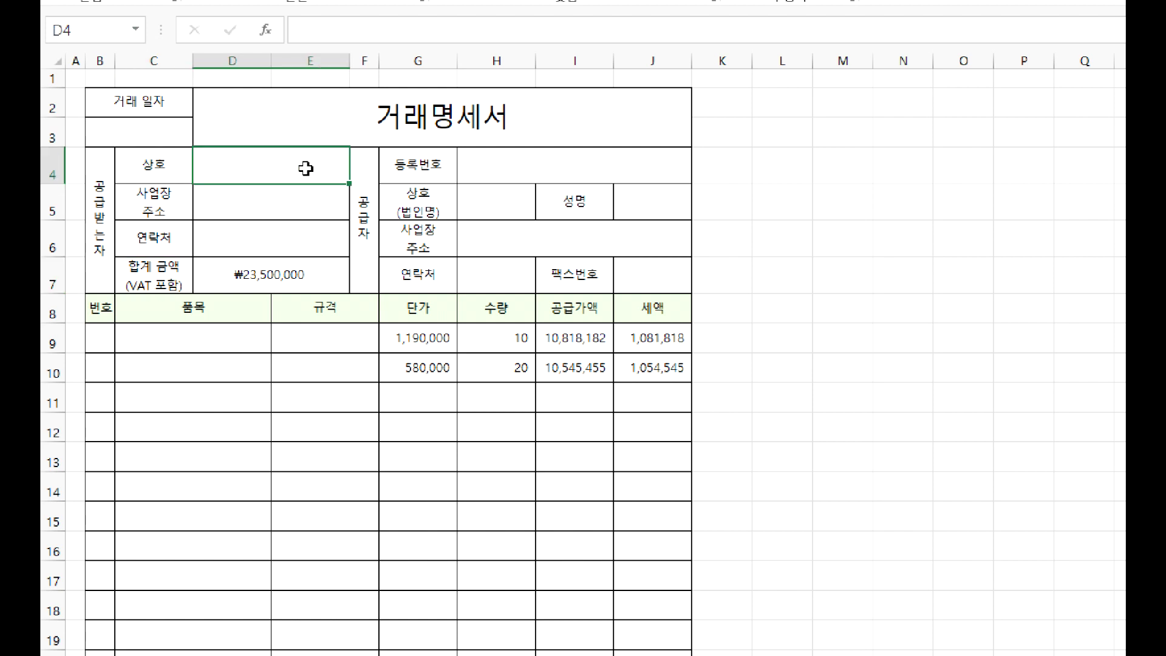
left_click(540, 168)
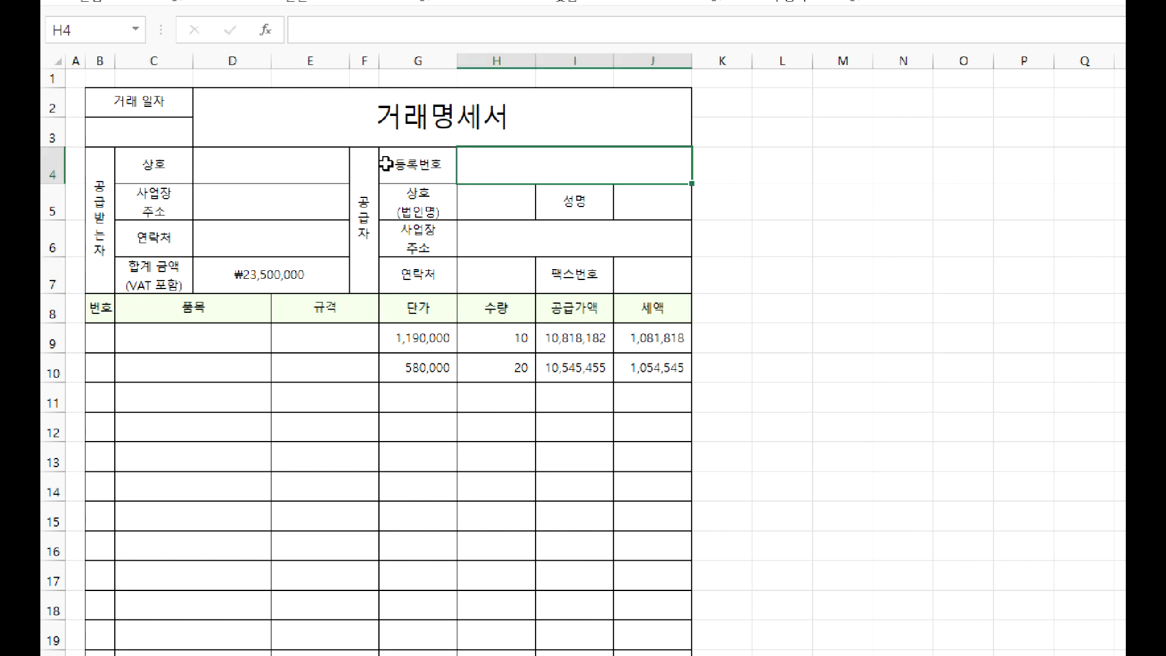
left_click(338, 117)
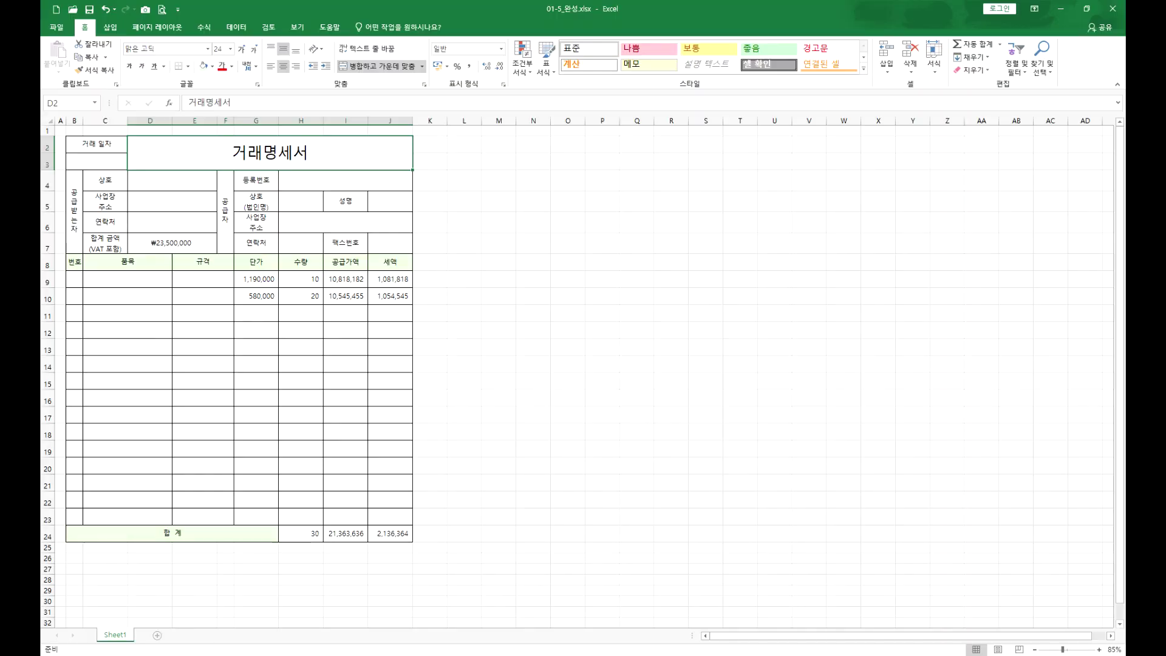
Step: Add a blank Sheet2, check the Notepad instructions, and return to the invoice workbook
left_click(156, 635)
scroll(577, 373, "up", 6, "ctrl")
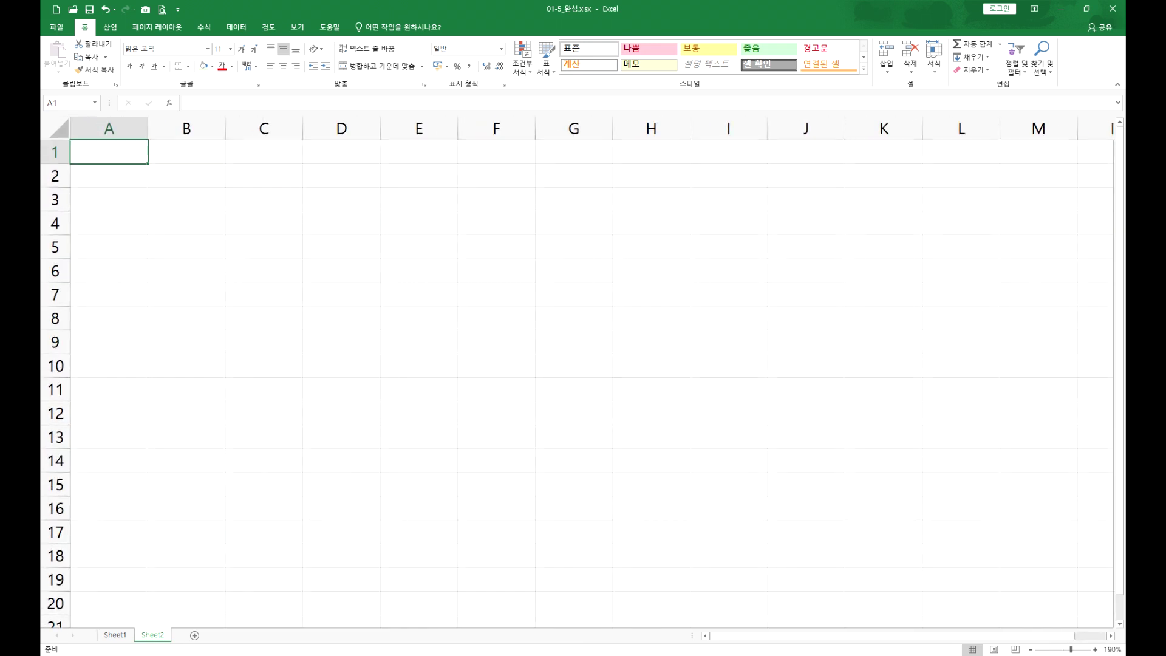
key("alt+Tab")
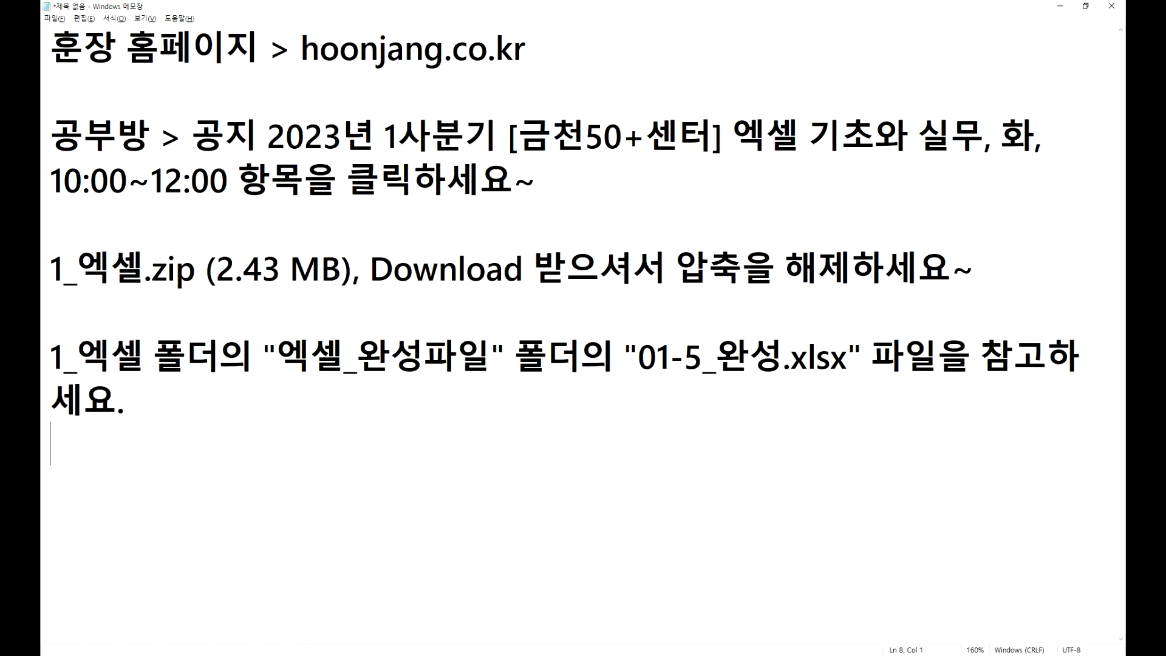
key("alt+Tab")
key("ctrl+Page_Up")
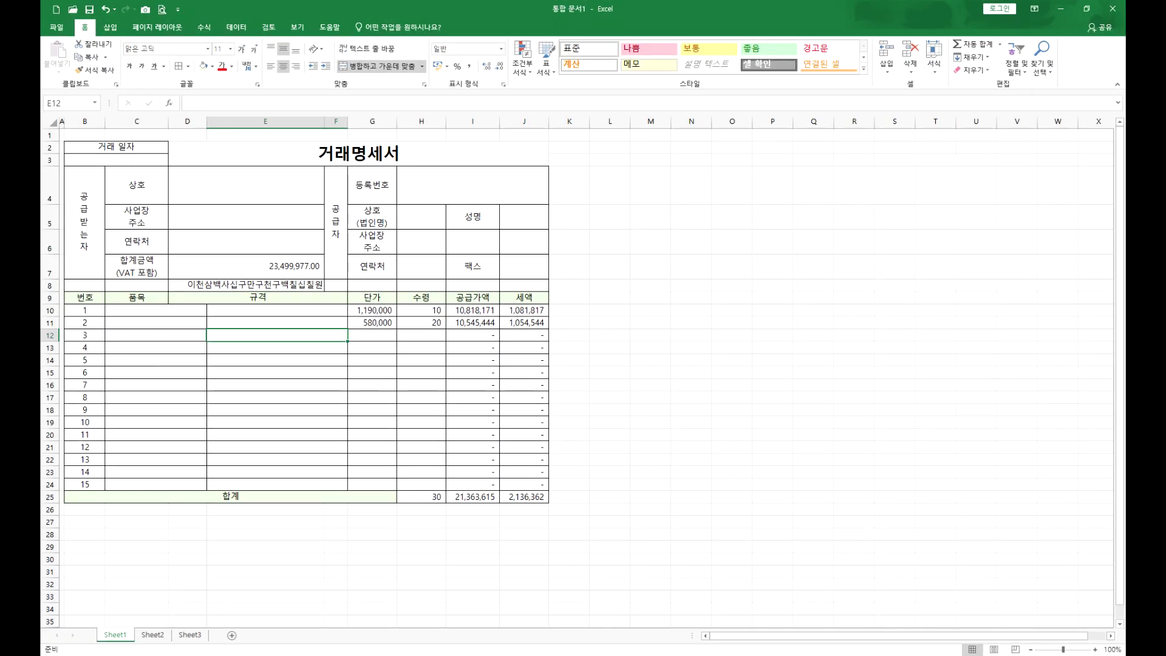
Step: Narrow column A on Sheet2 to 0.54, select B2, and go back to Sheet1
left_click(84, 122)
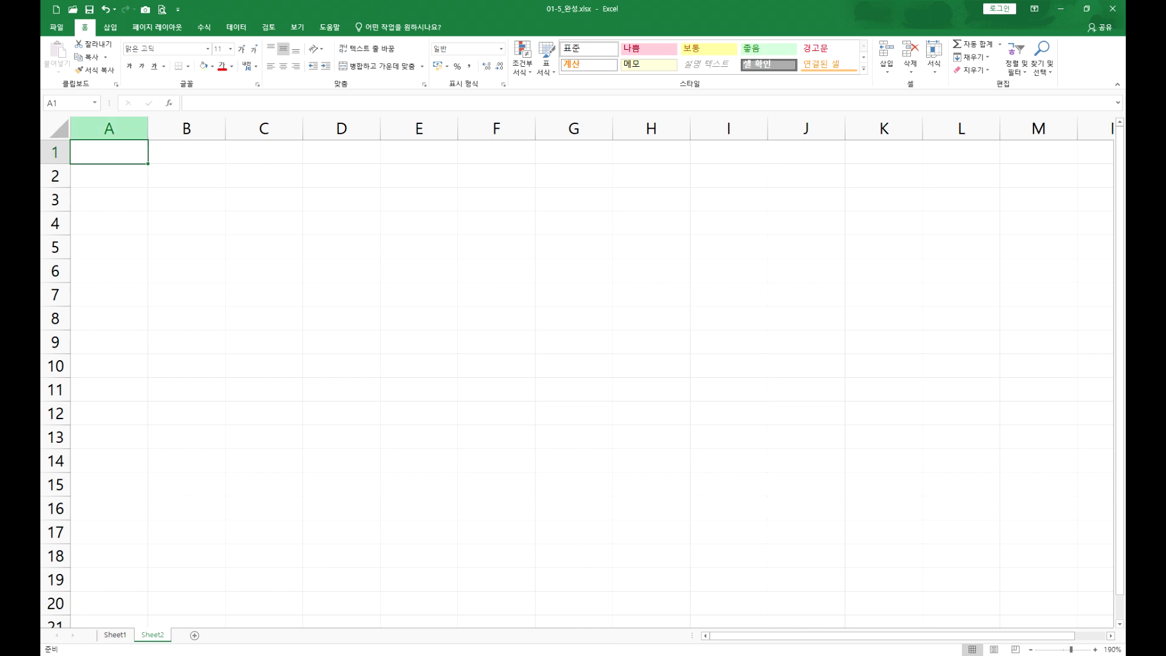
left_click_drag(148, 128, 79, 128)
left_click(116, 175)
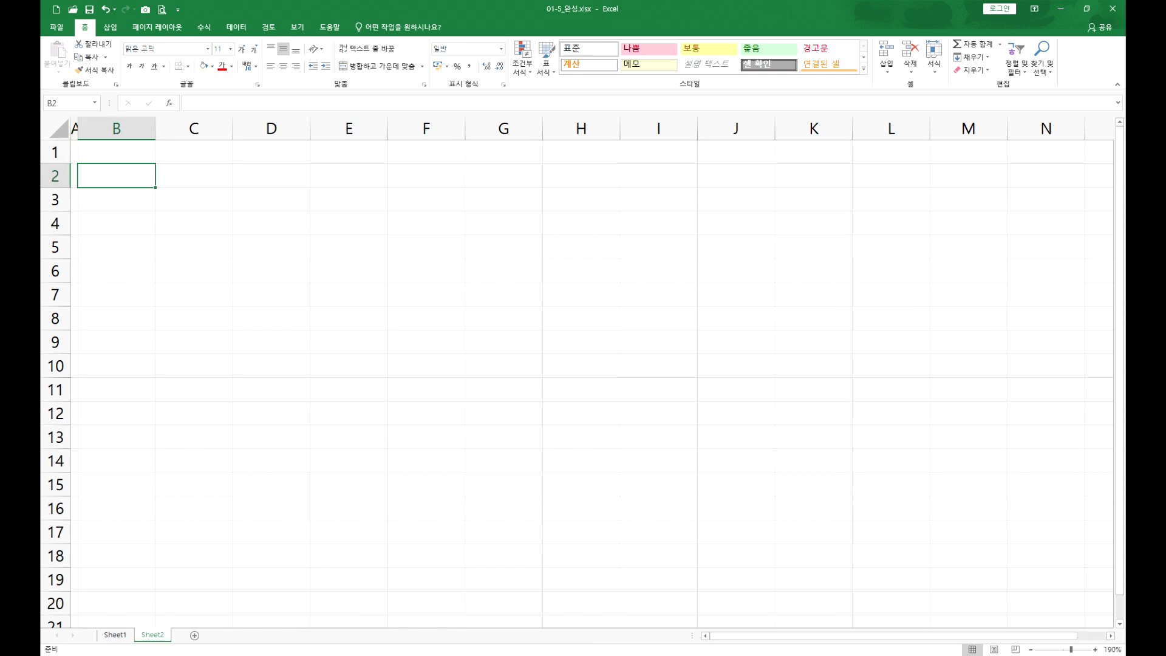
key("ctrl+Page_Up")
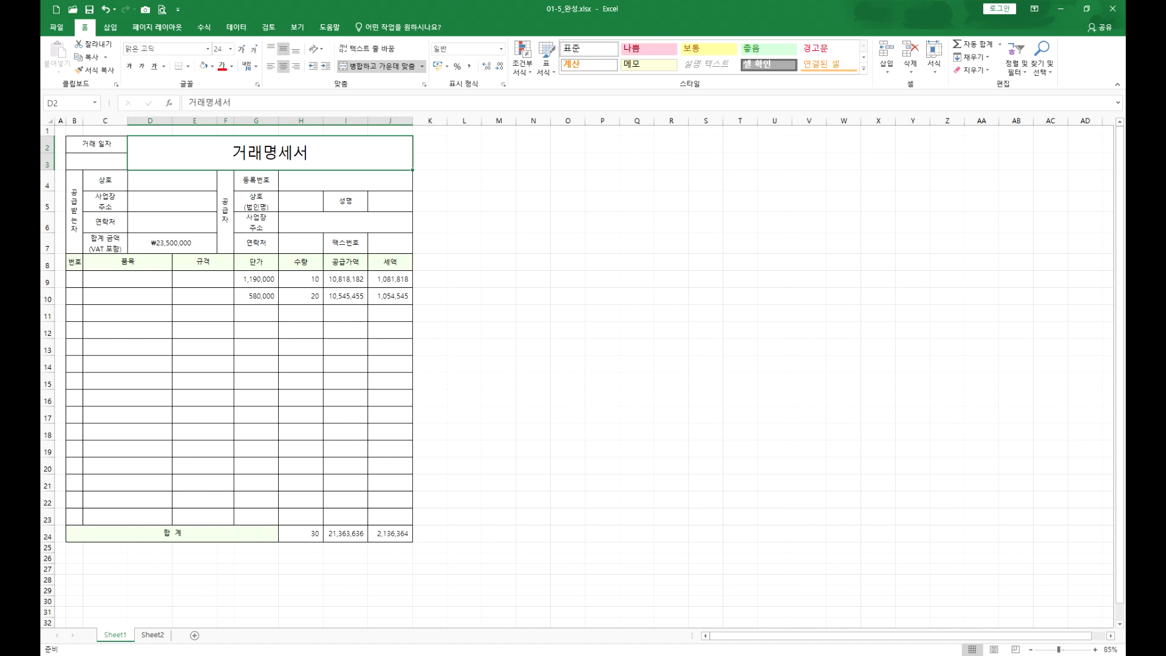
Step: Widen column A, then delete the empty column A and undo the deletion
left_click_drag(66, 121, 119, 121)
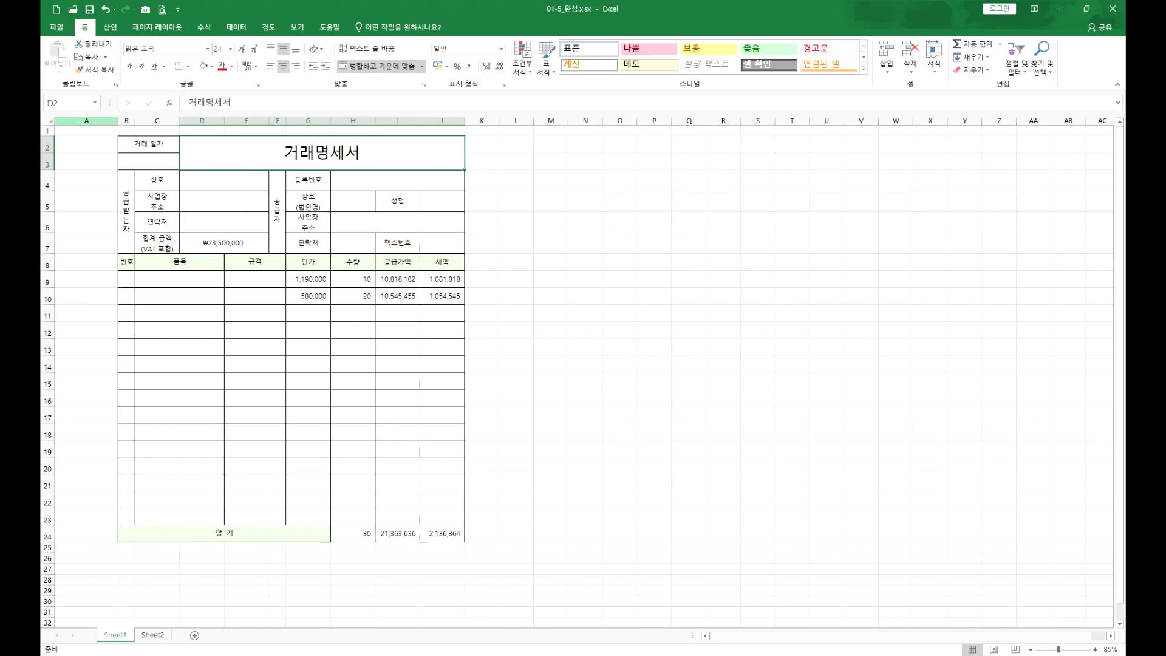
left_click(86, 121)
left_click(182, 217)
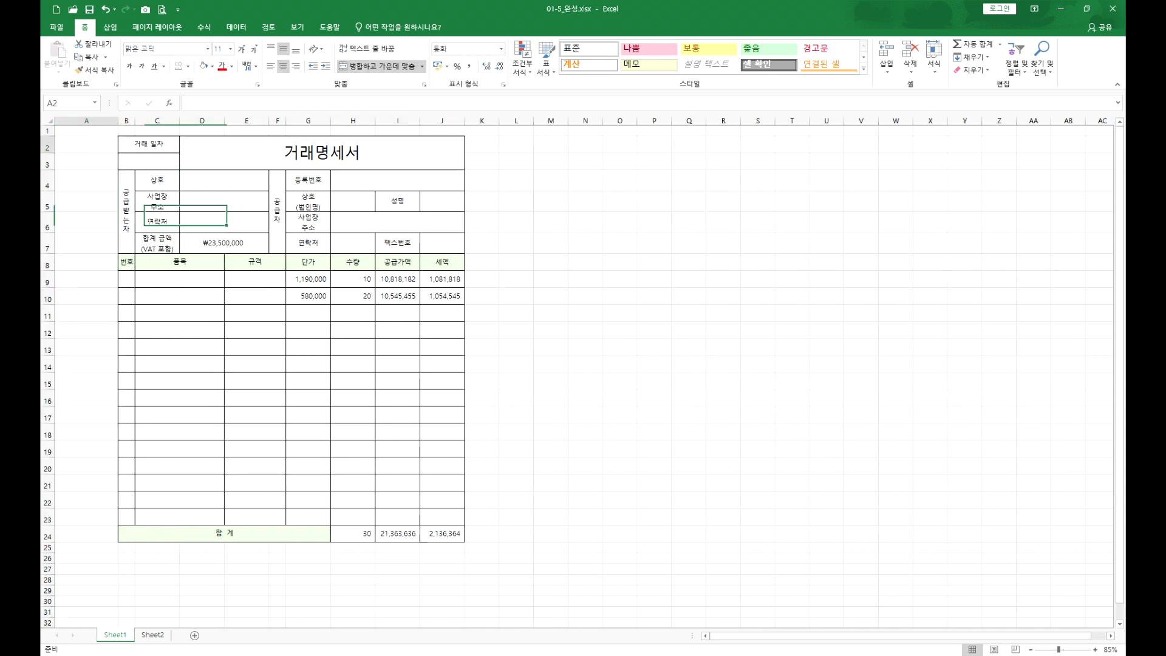
left_click(87, 143)
left_click(87, 121)
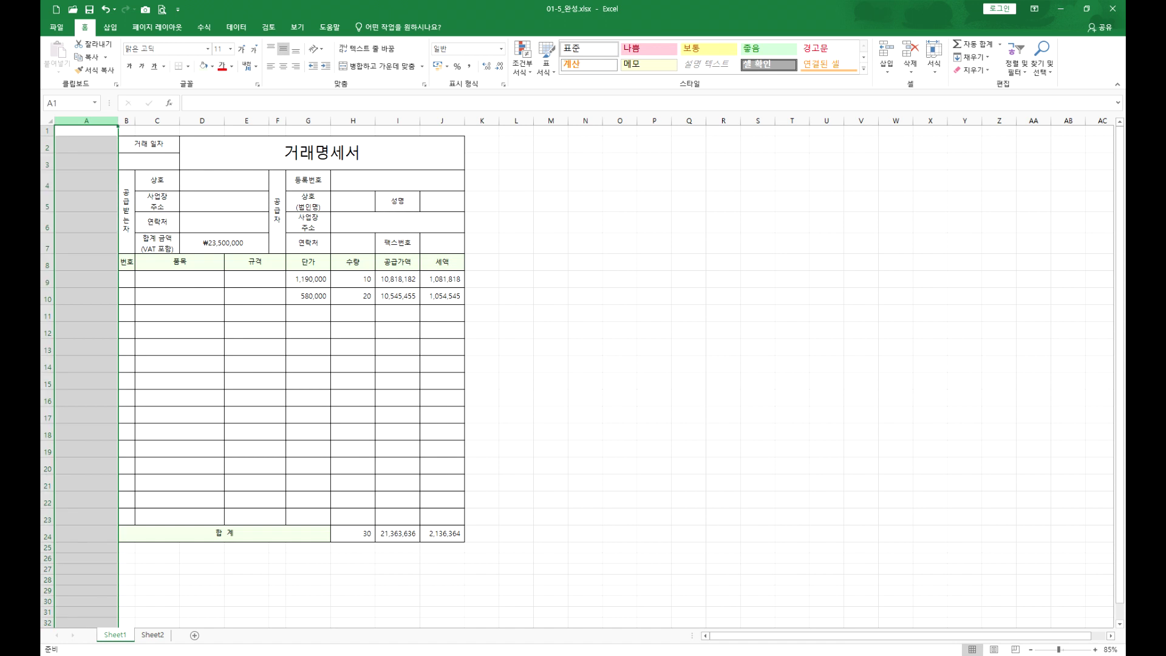
right_click(100, 121)
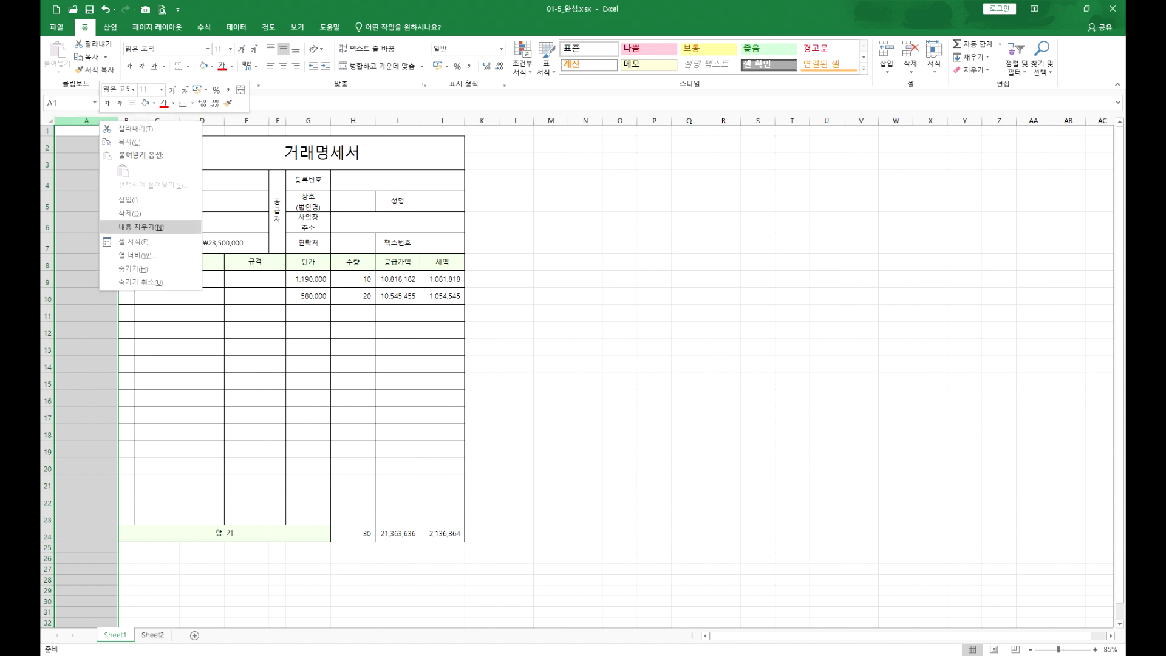
left_click(129, 213)
left_click(522, 432)
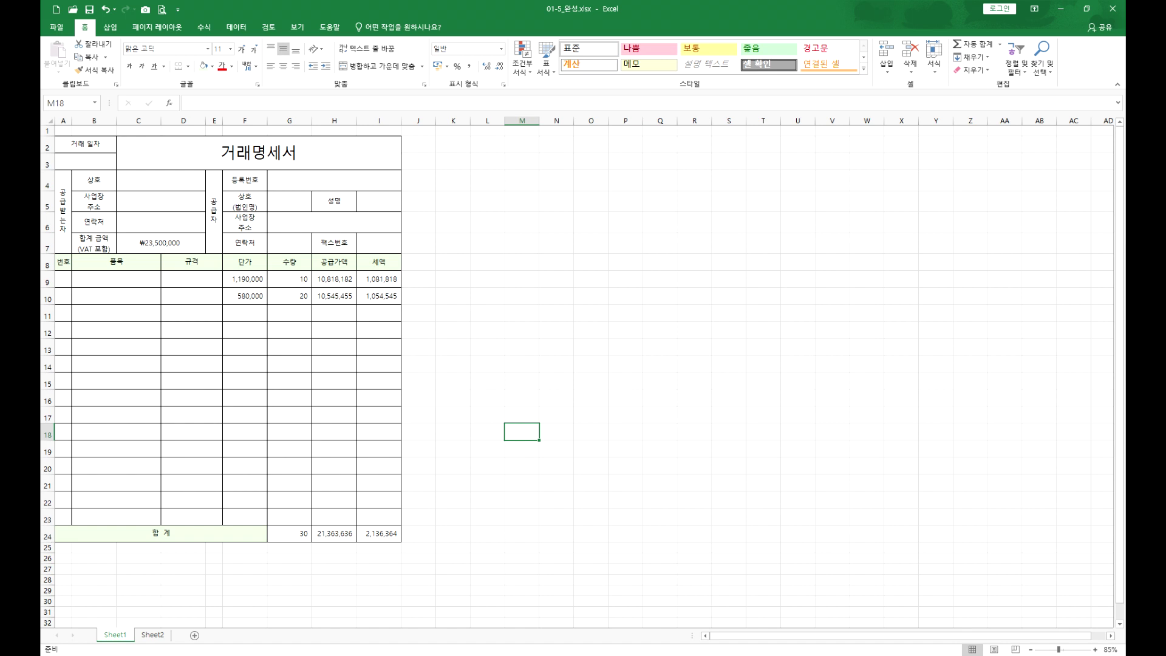
key("ctrl+z")
Step: Select A8:A13, then delete column A again and undo it
left_click(86, 261)
left_click_drag(87, 262, 86, 346)
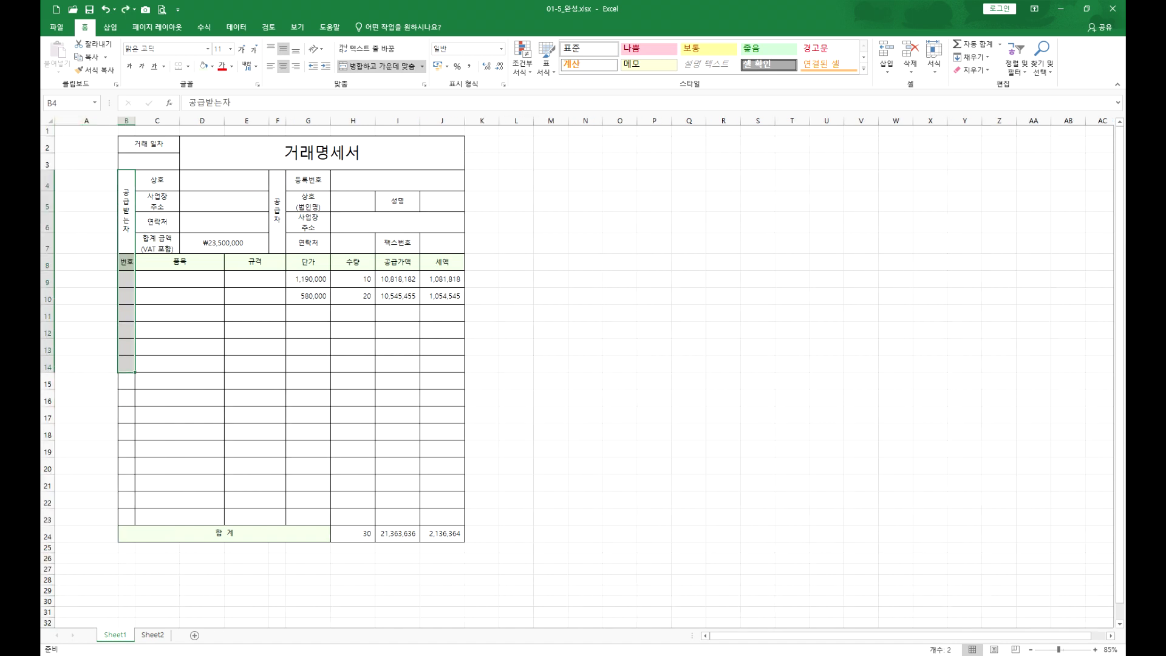
left_click(86, 347)
right_click(86, 120)
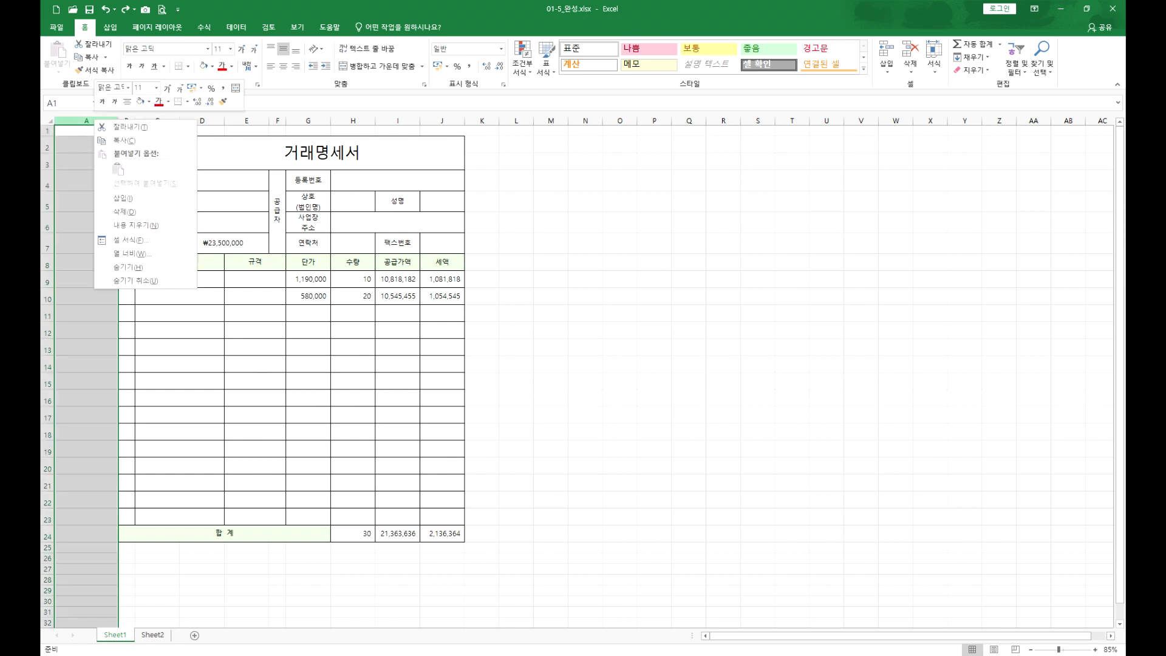
left_click(129, 211)
left_click(625, 431)
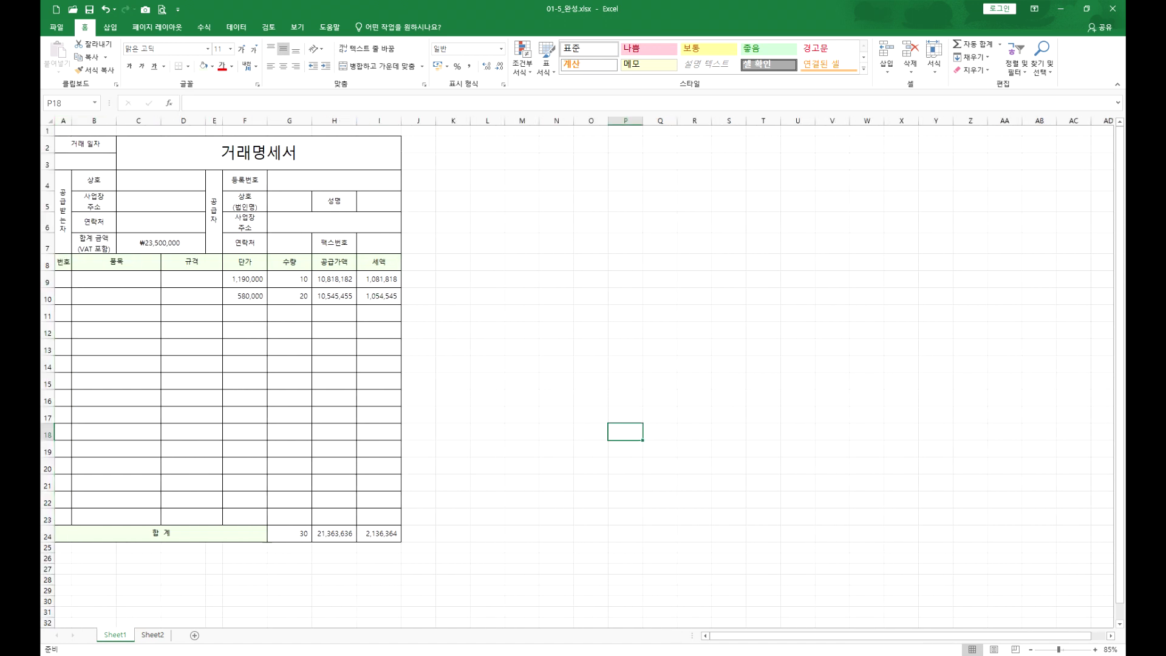
key("ctrl+z")
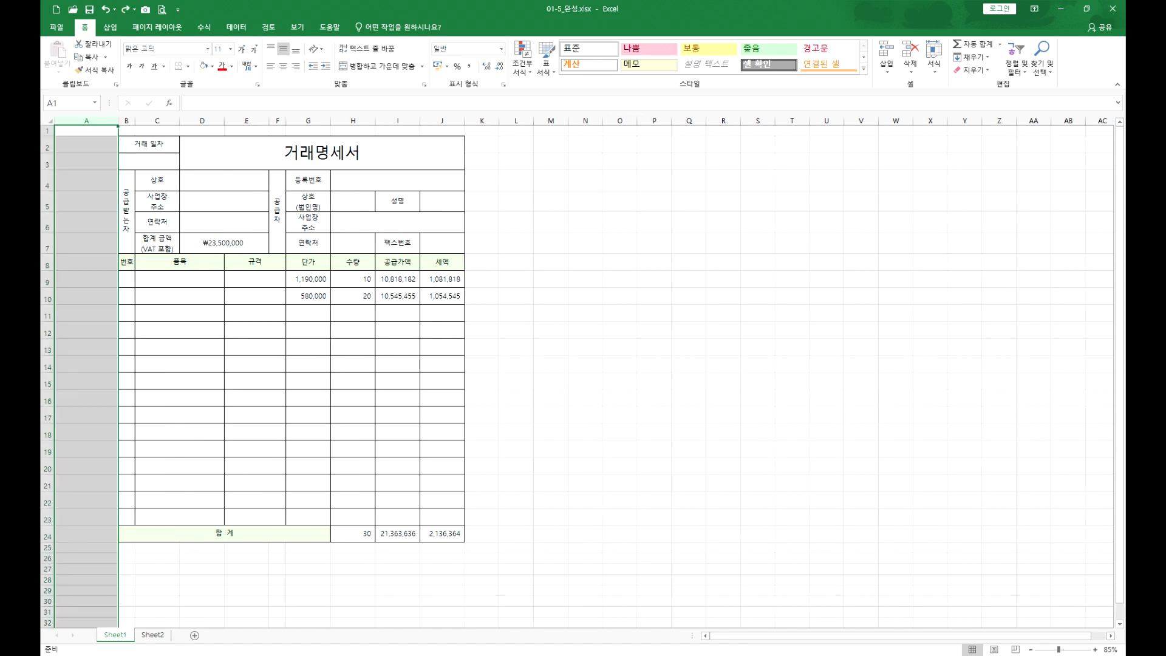
Step: Narrow column A to a thin margin and switch to Sheet2
left_click(179, 364)
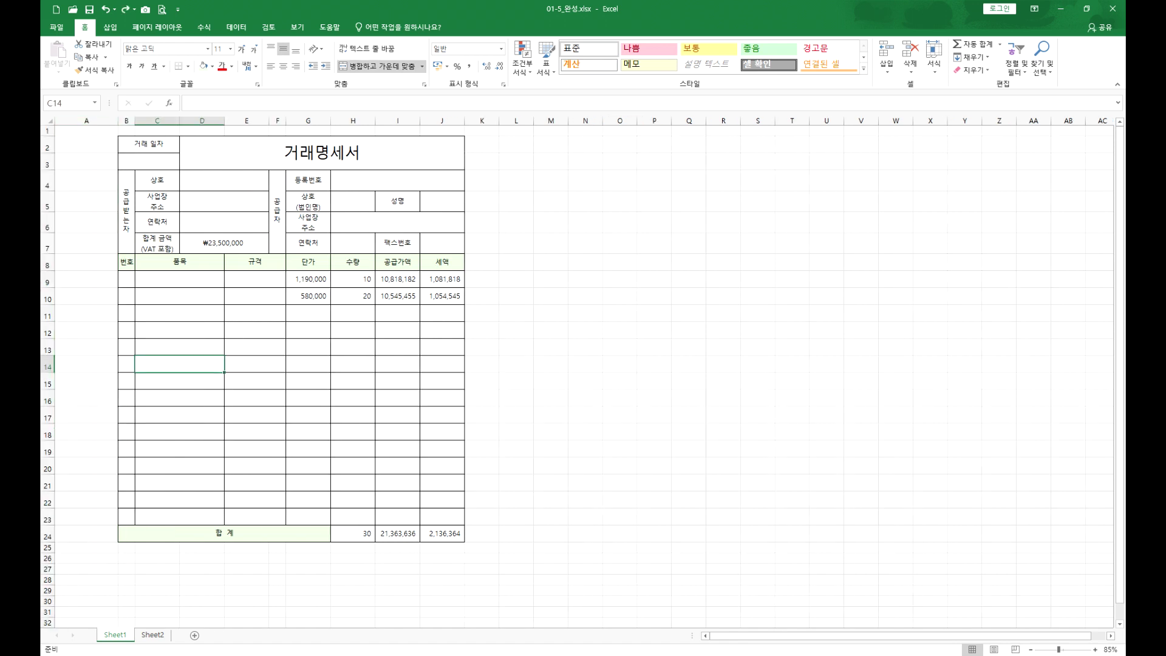
left_click_drag(118, 121, 63, 120)
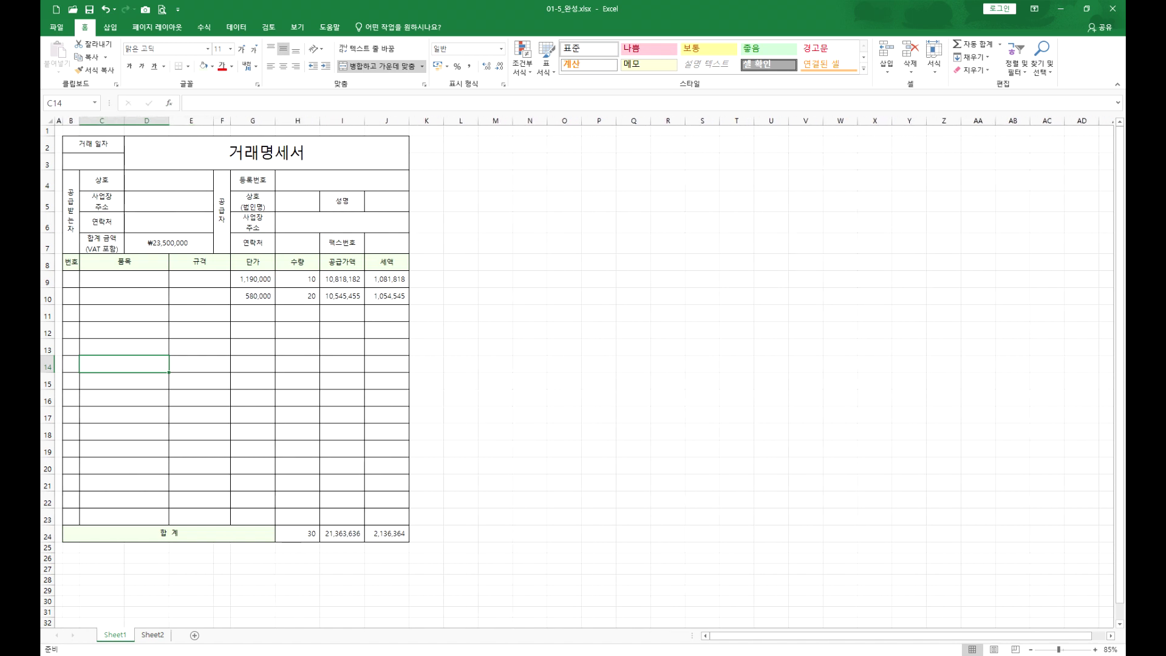
key("ctrl+Page_Down")
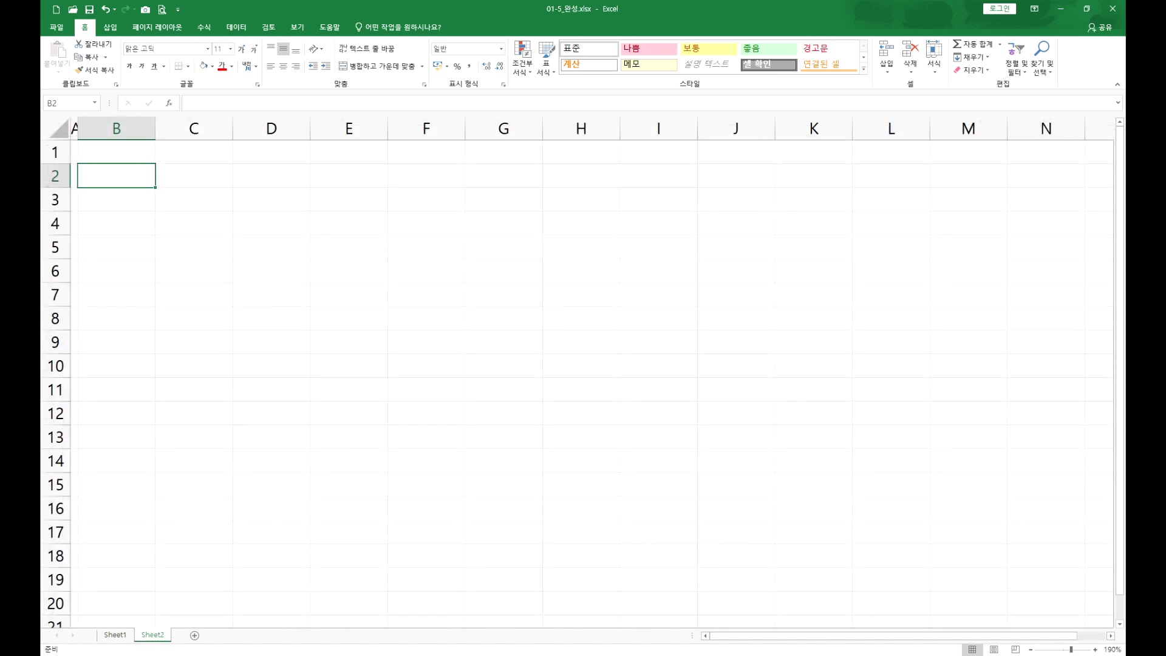
Step: Enter 거래일자 in B2 and merge and centre it across B2:C2
left_click(54, 152)
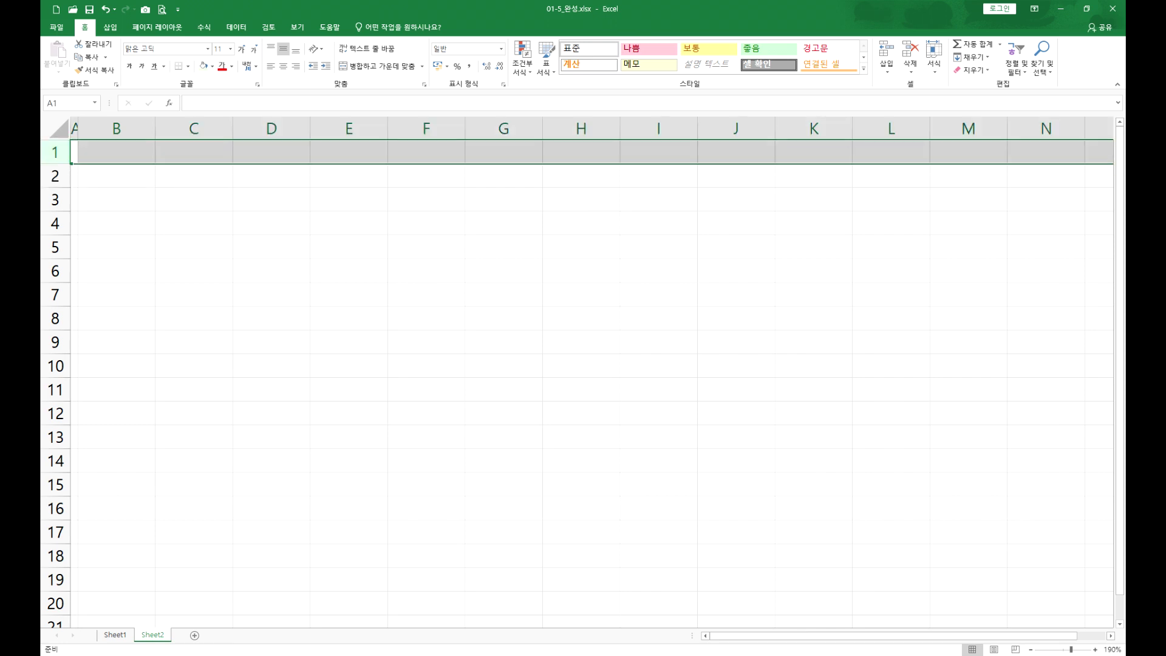
left_click(116, 176)
type("rjfodlfwk")
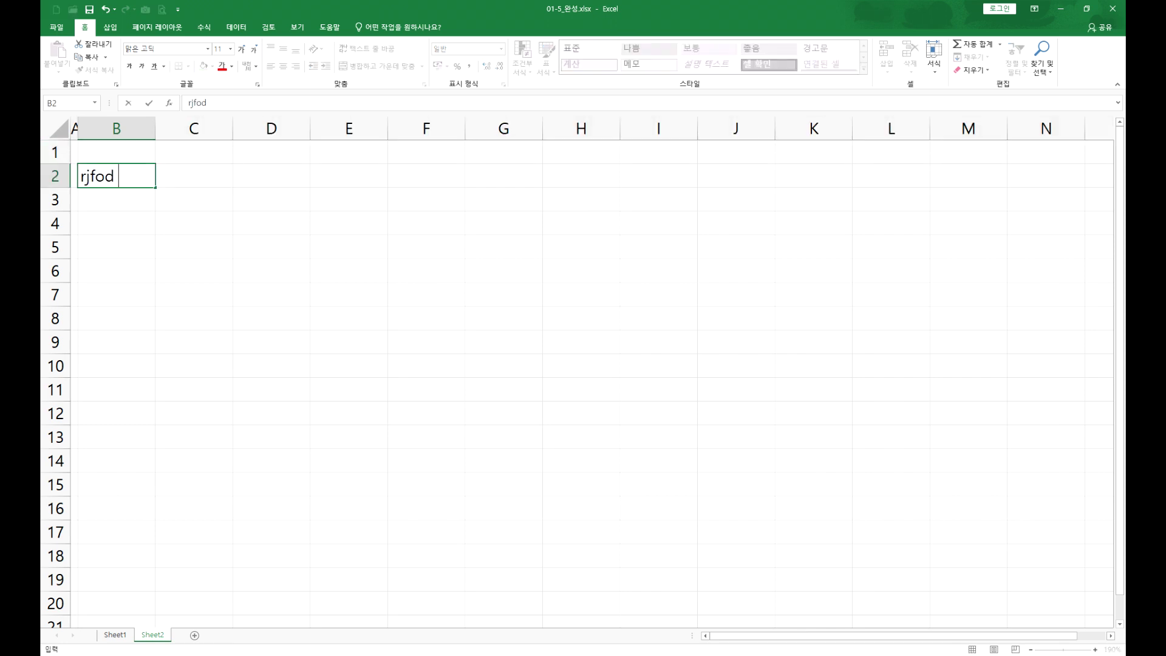
key("Return")
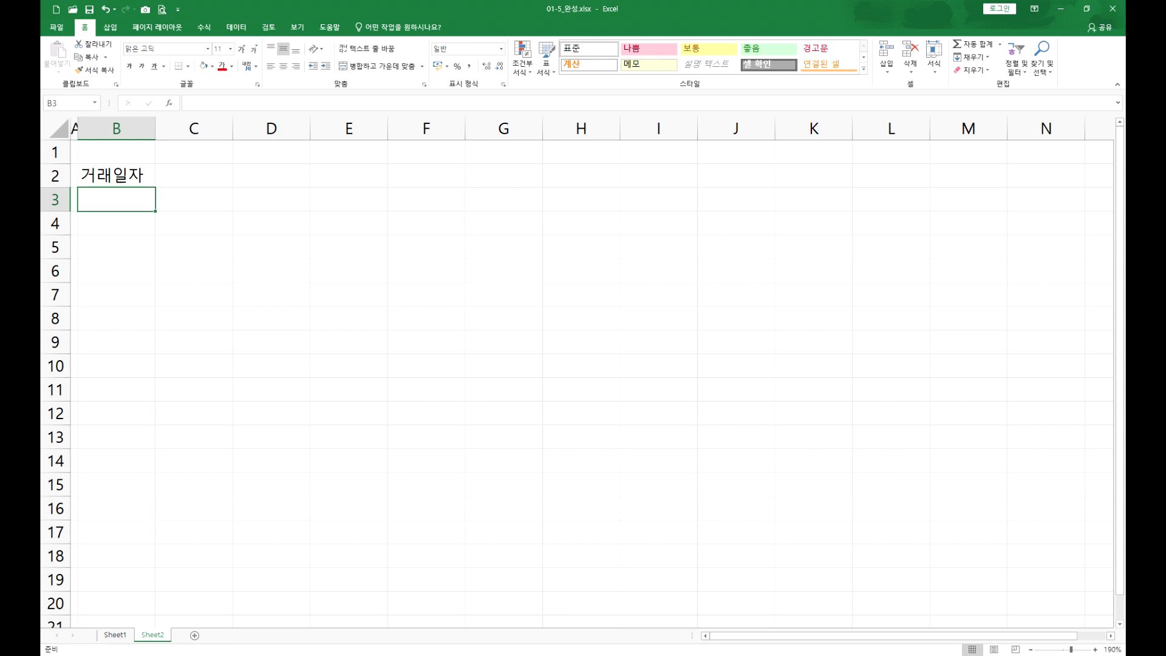
key("Up")
key("shift+Right")
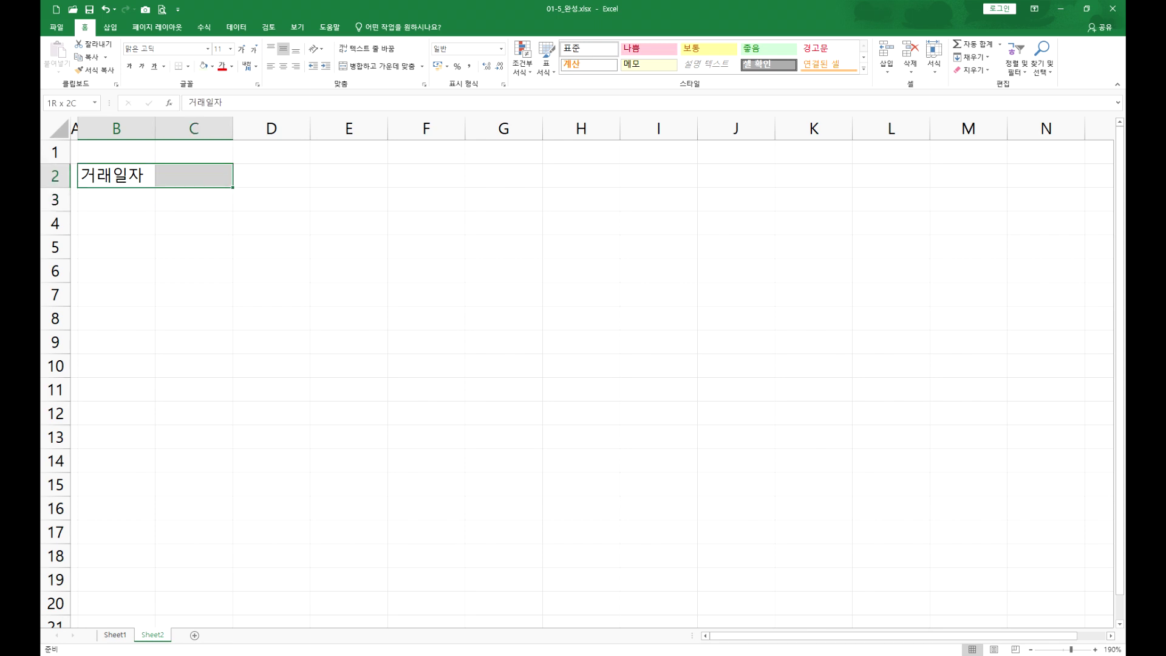
key("shift+Left")
key("shift+Right")
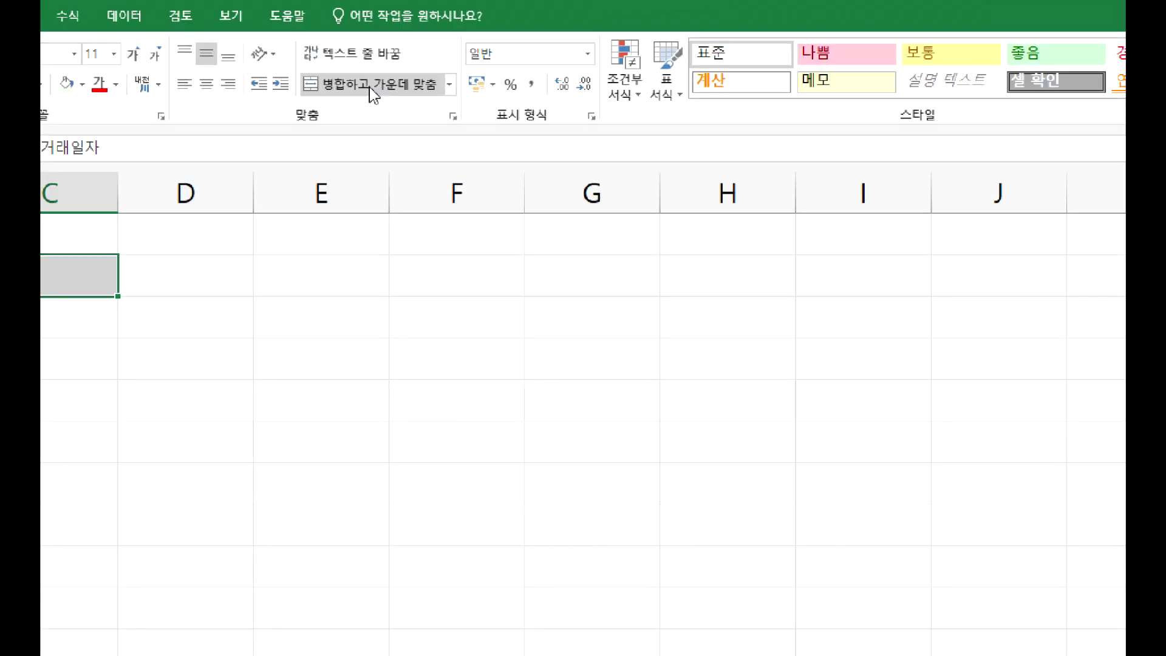
left_click(369, 86)
Step: Merge B3:C3 into one cell below the 거래일자 label
left_click_drag(169, 323, 290, 318)
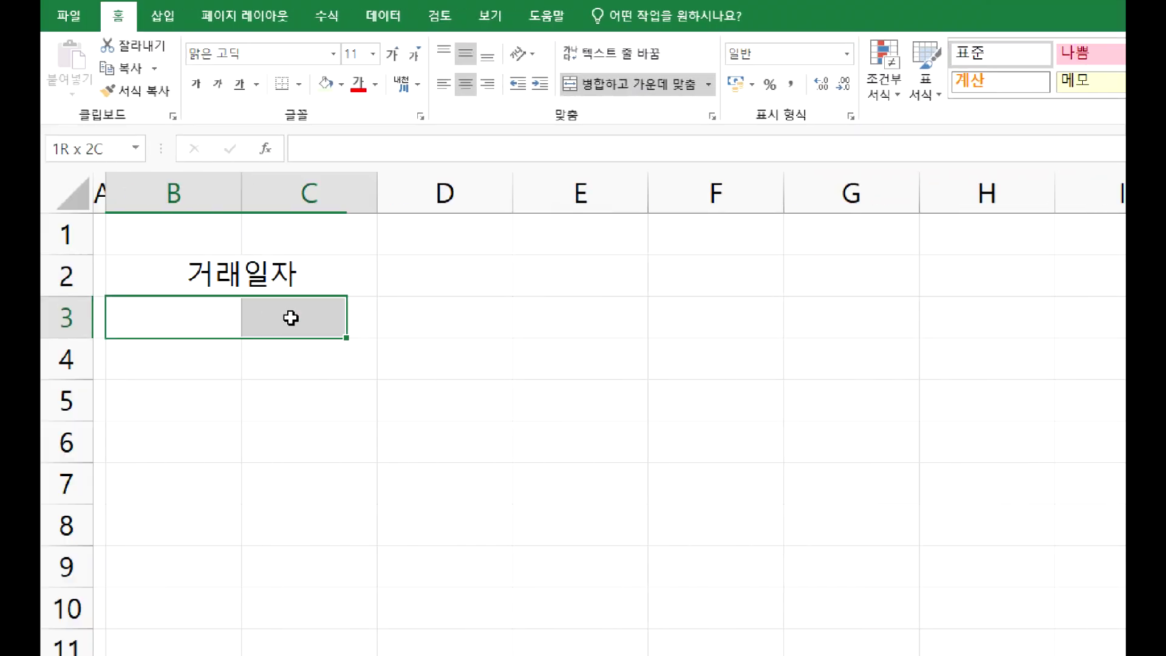
left_click(632, 84)
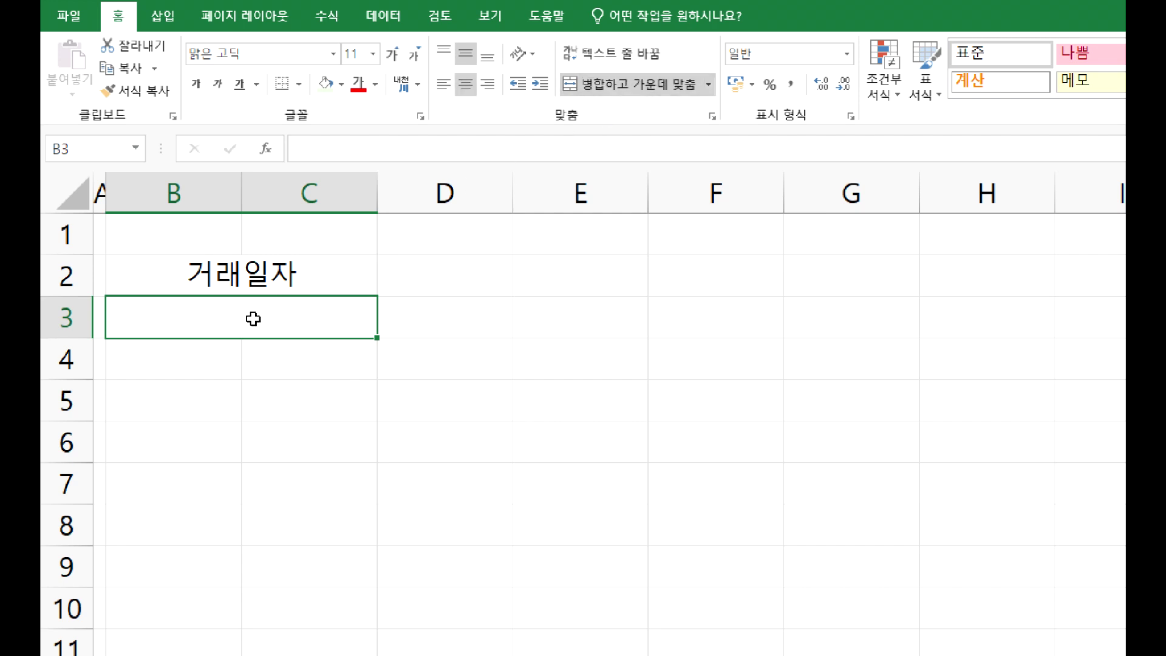
left_click(168, 363)
Step: Merge B4:B7 into one cell and enter 공급받는자 in it
left_click_drag(169, 363, 163, 481)
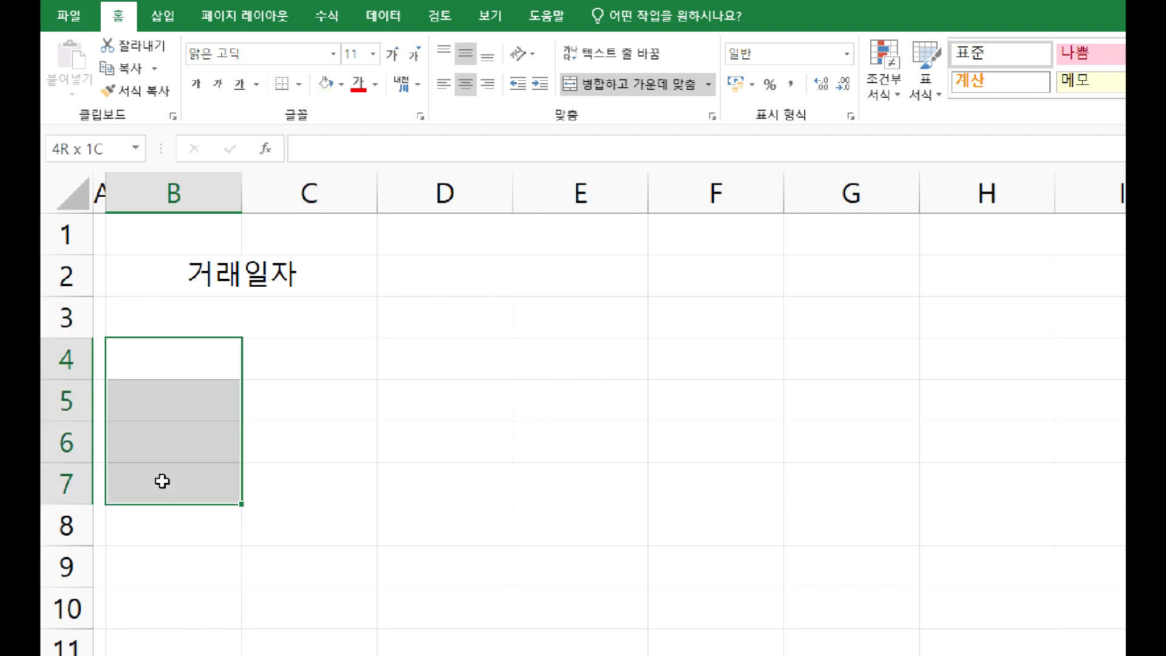
left_click(638, 85)
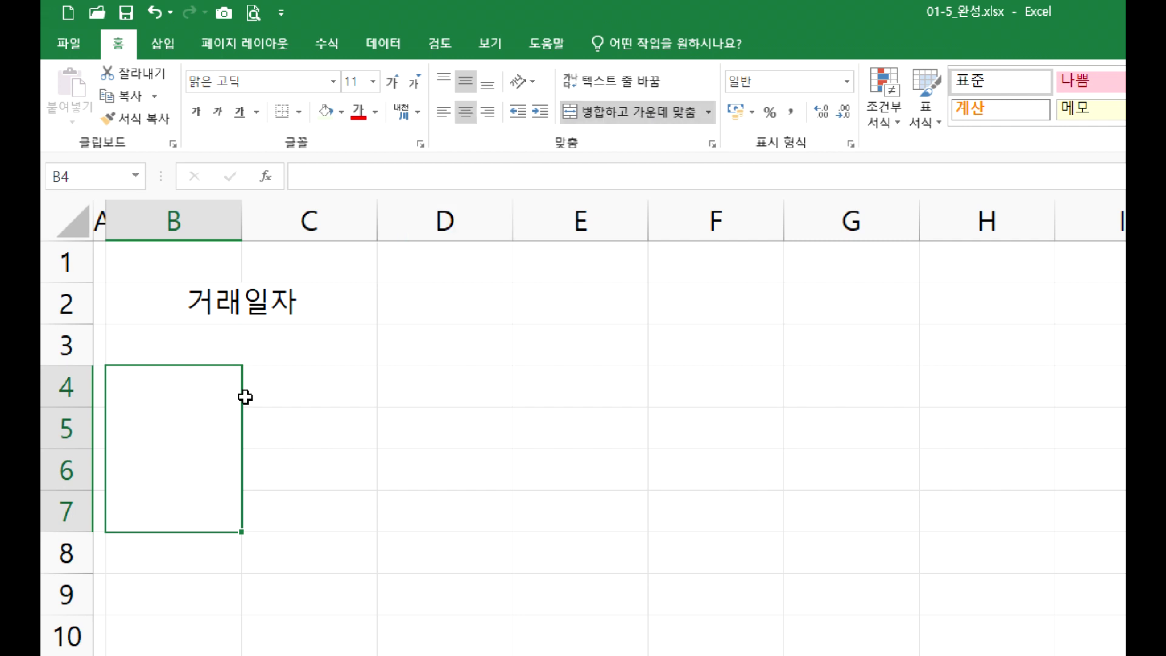
type("공급")
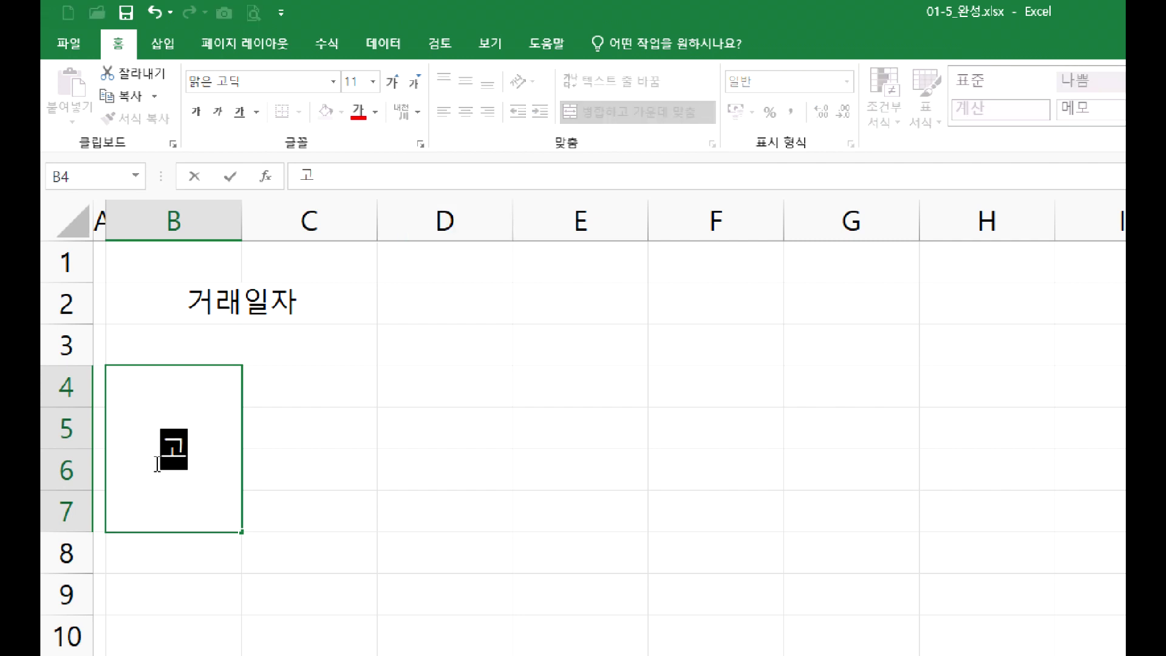
type("받는자")
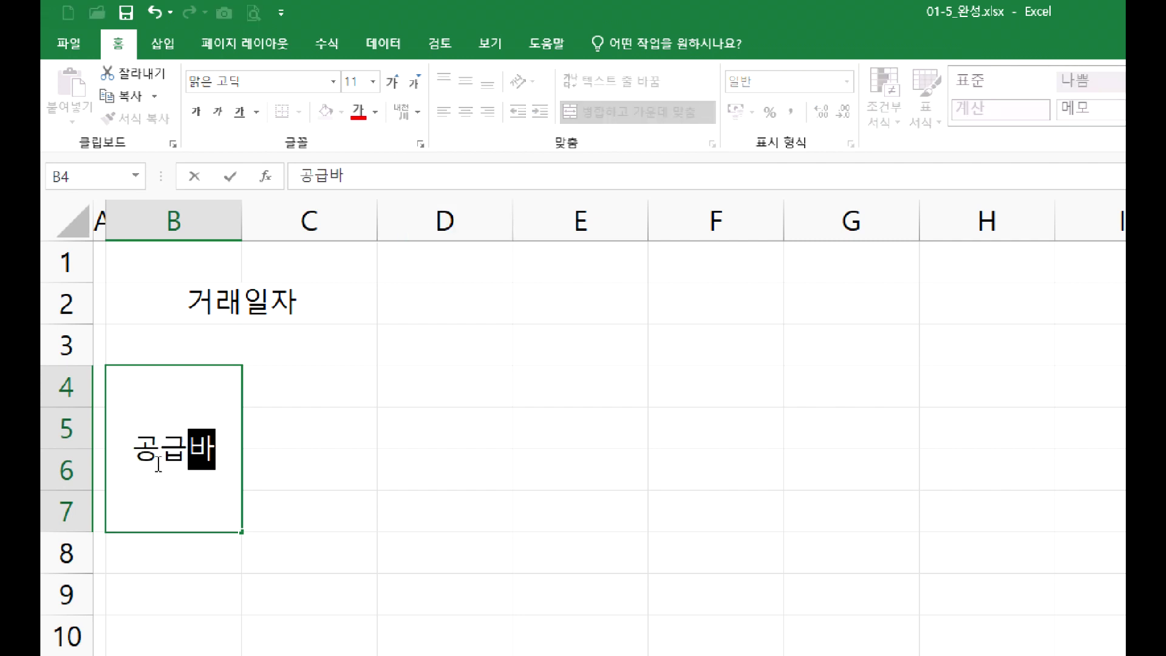
key("Return")
left_click(157, 463)
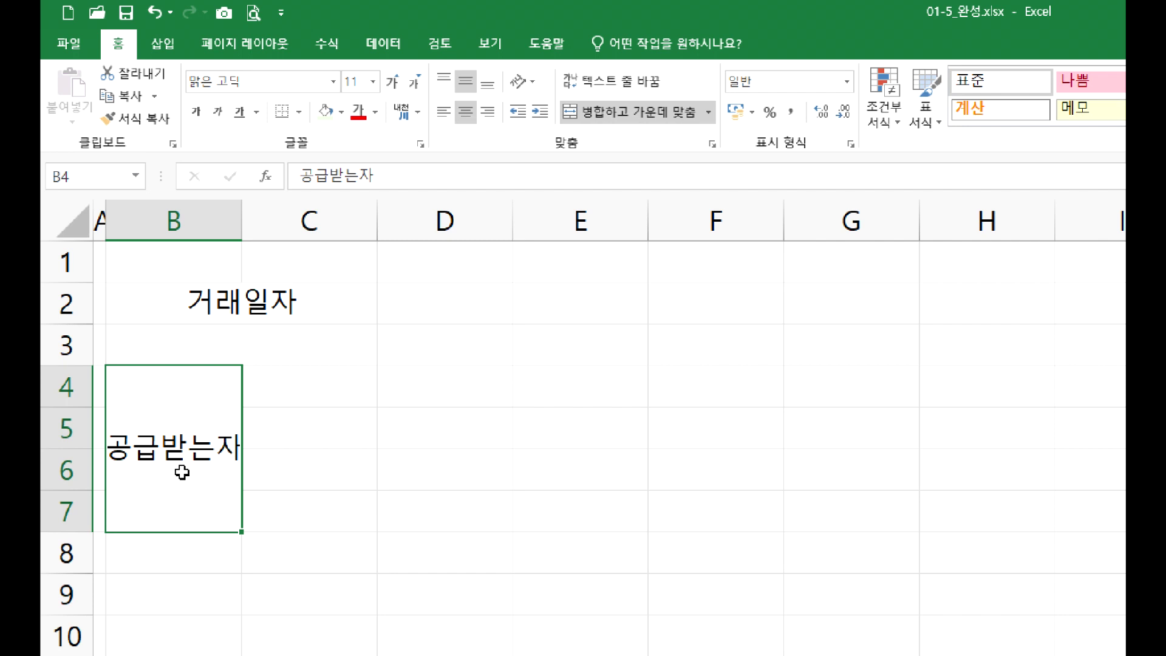
Step: Type the labels 상호 in C4 and 연락처 below it
left_click(316, 387)
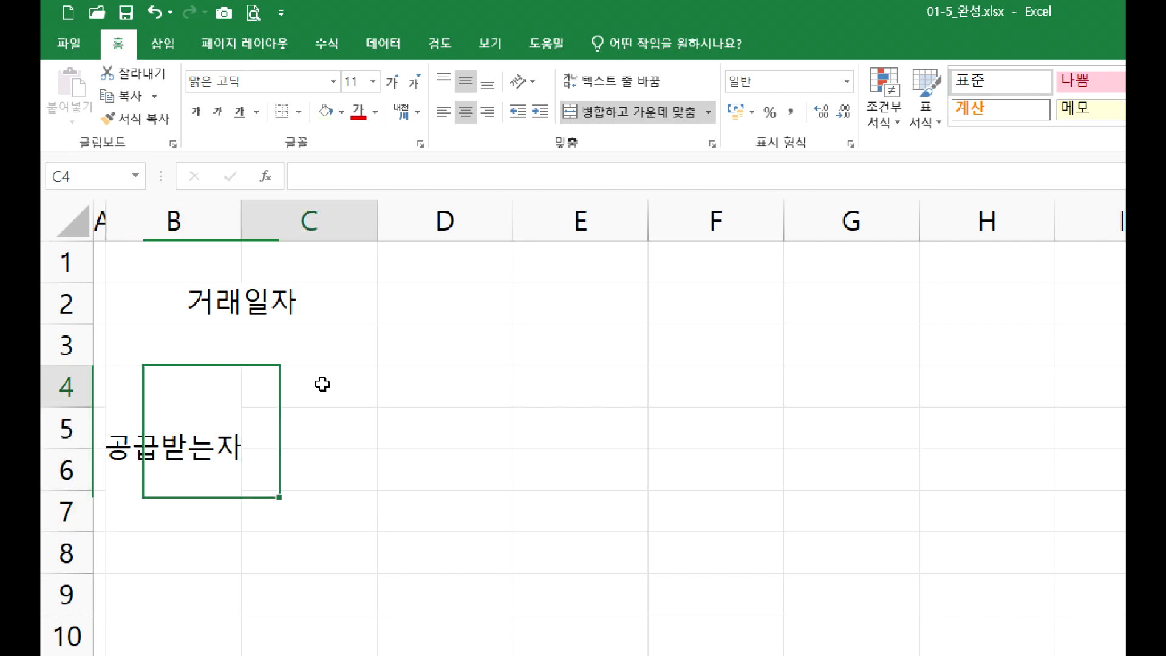
type("ㅅㅏㅇㅎㅗ")
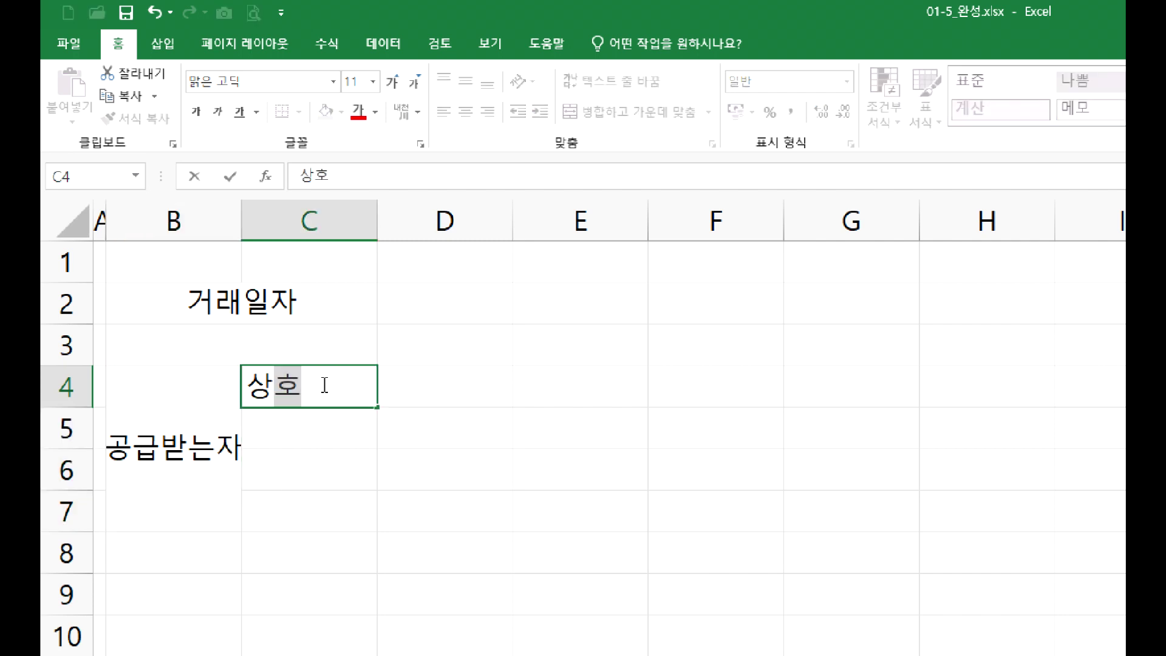
key("Return")
key("Return")
type("ㅇㅕㄴㄹㅏㄱㅊㅓ")
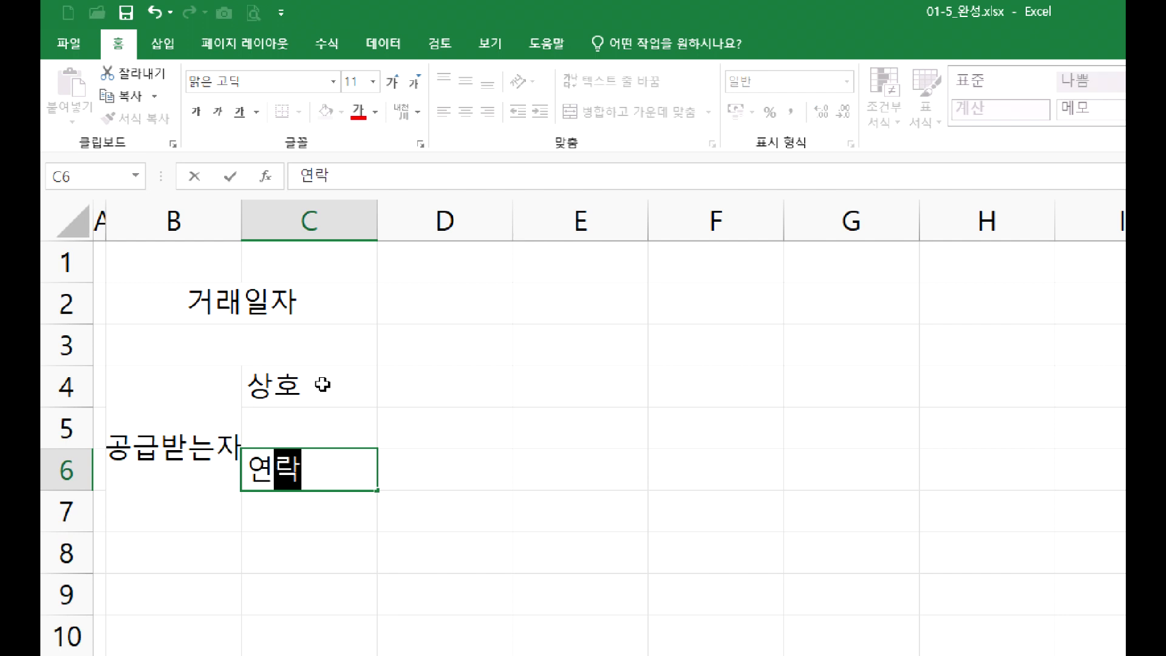
key("Return")
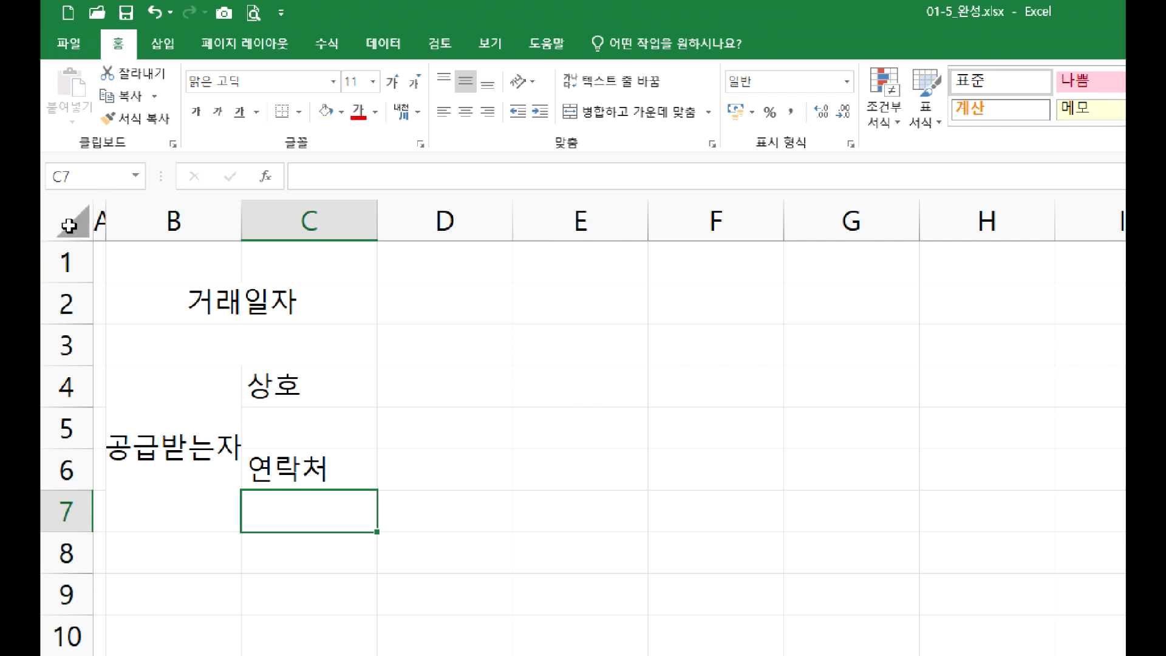
left_click(69, 225)
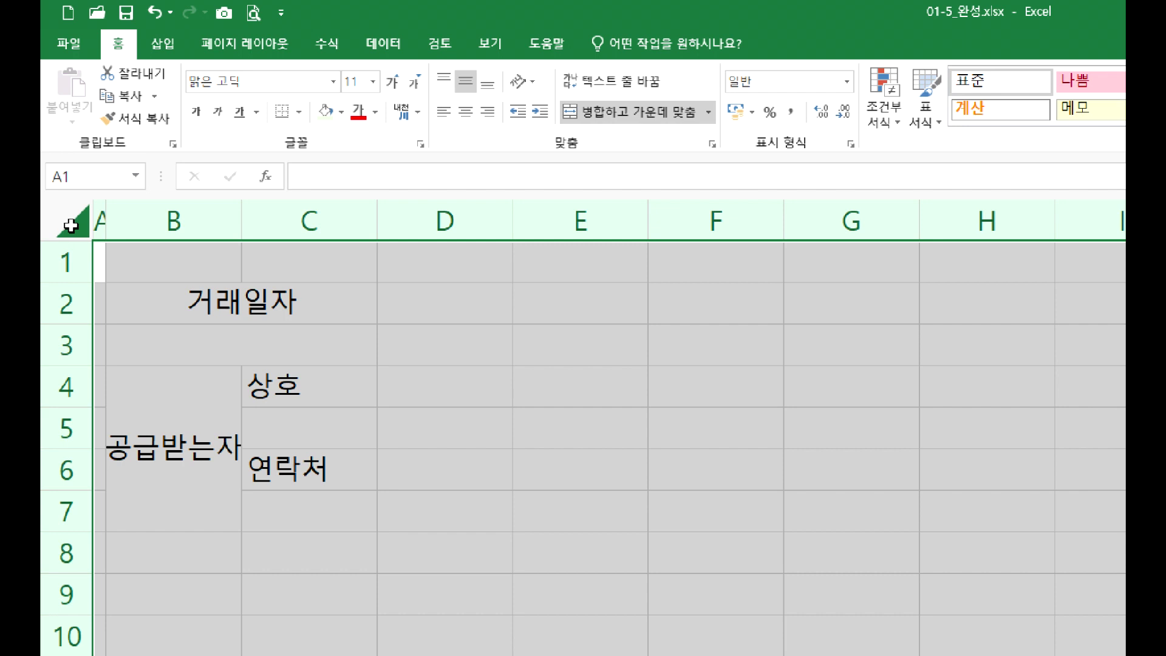
Step: Centre-align all cells on Sheet2, then inspect the merged B2:C2, B3:C3 and B4:B7 cells
left_click(466, 113)
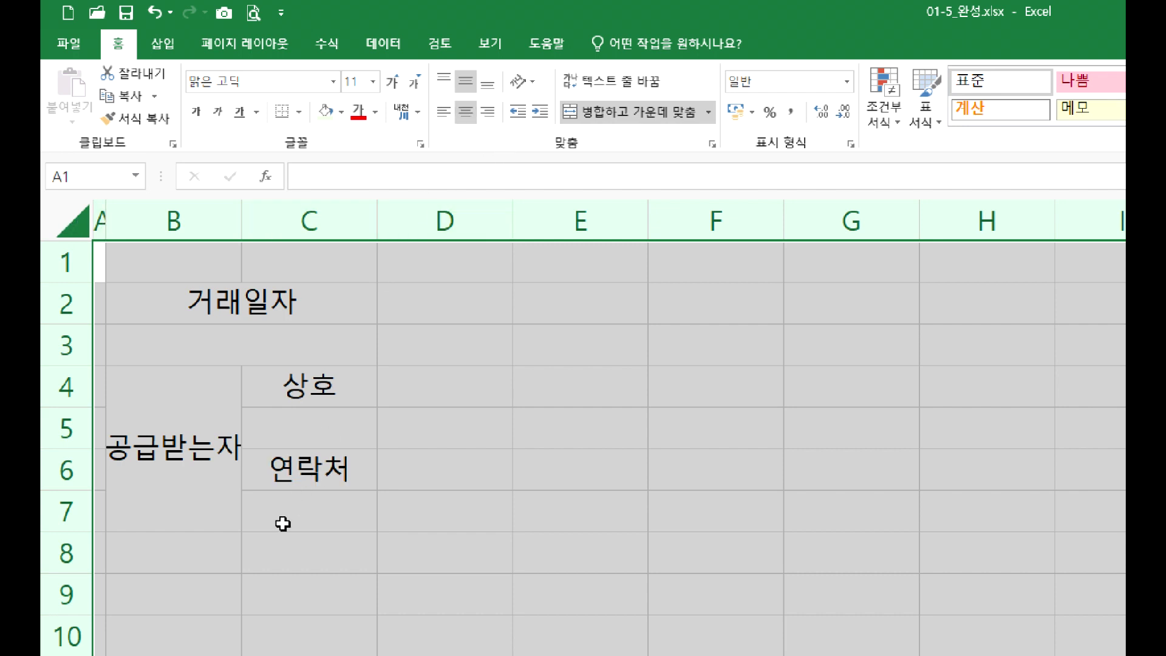
left_click(287, 385)
left_click(81, 219)
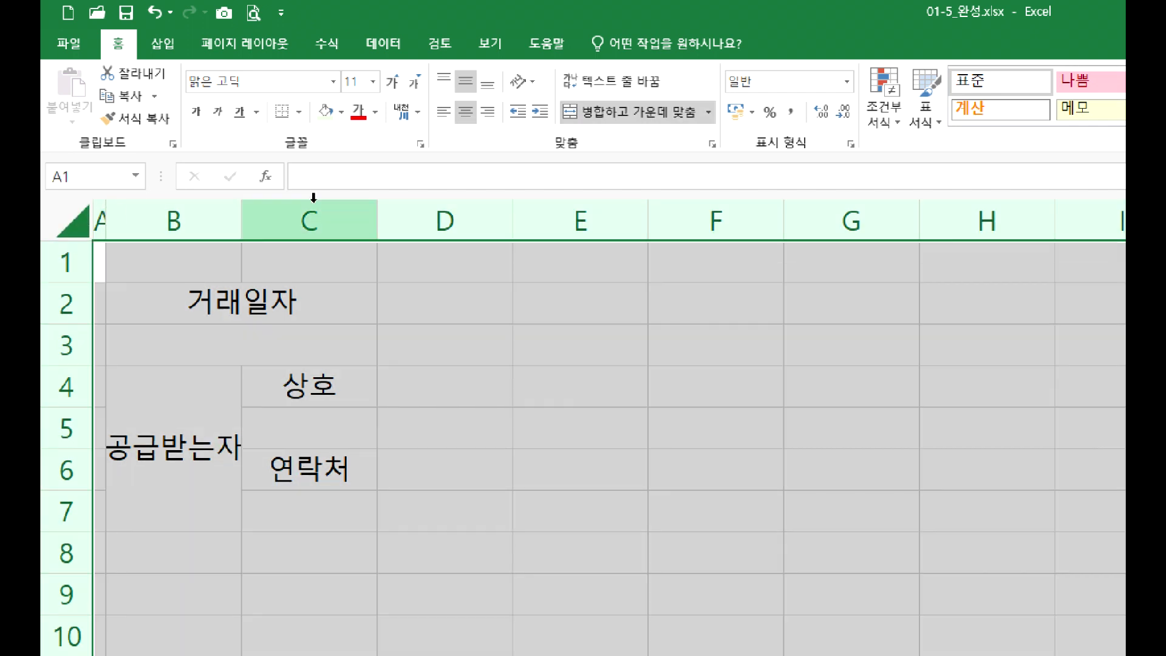
left_click(468, 114)
left_click(466, 112)
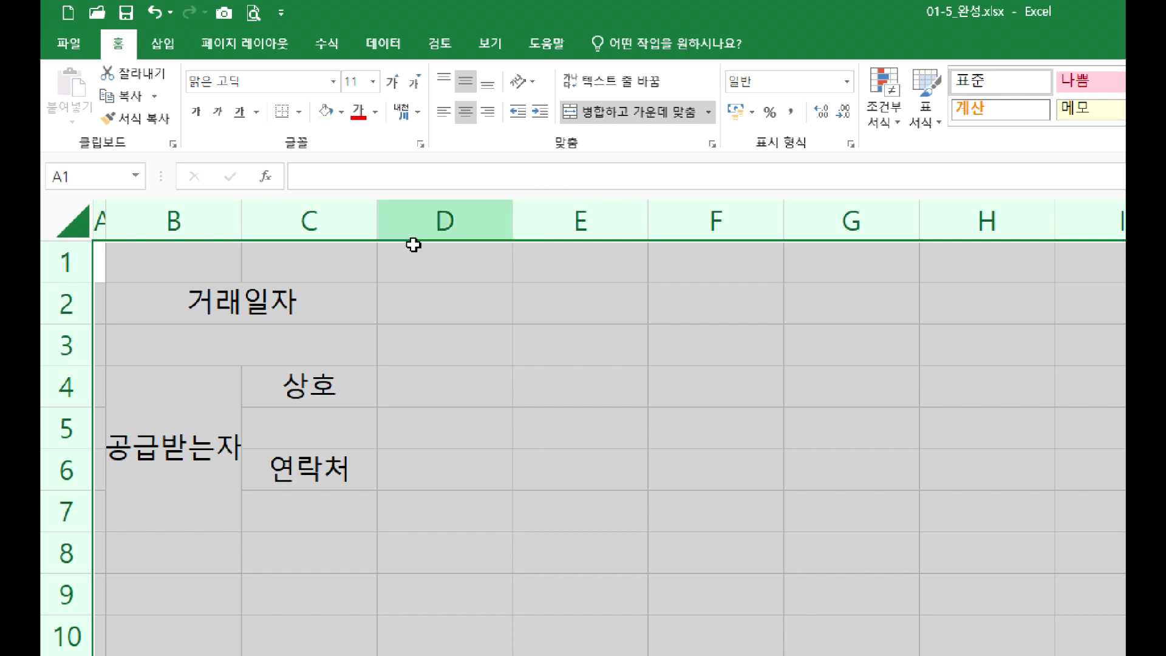
left_click(259, 309)
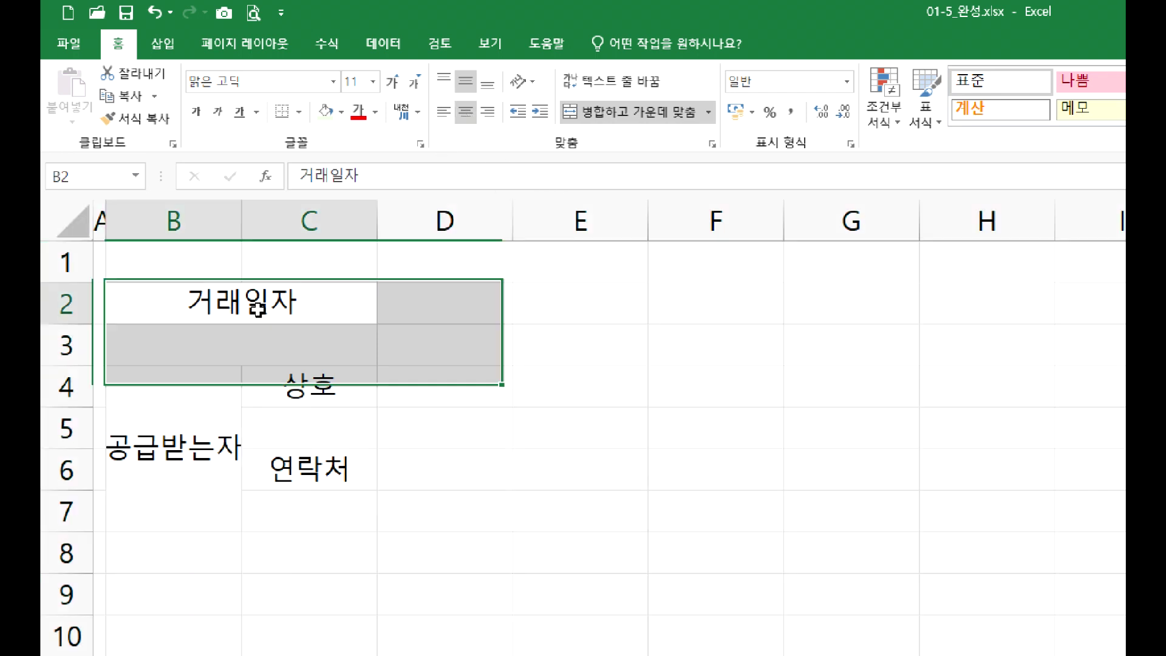
left_click(229, 346)
left_click(236, 317)
left_click(236, 337)
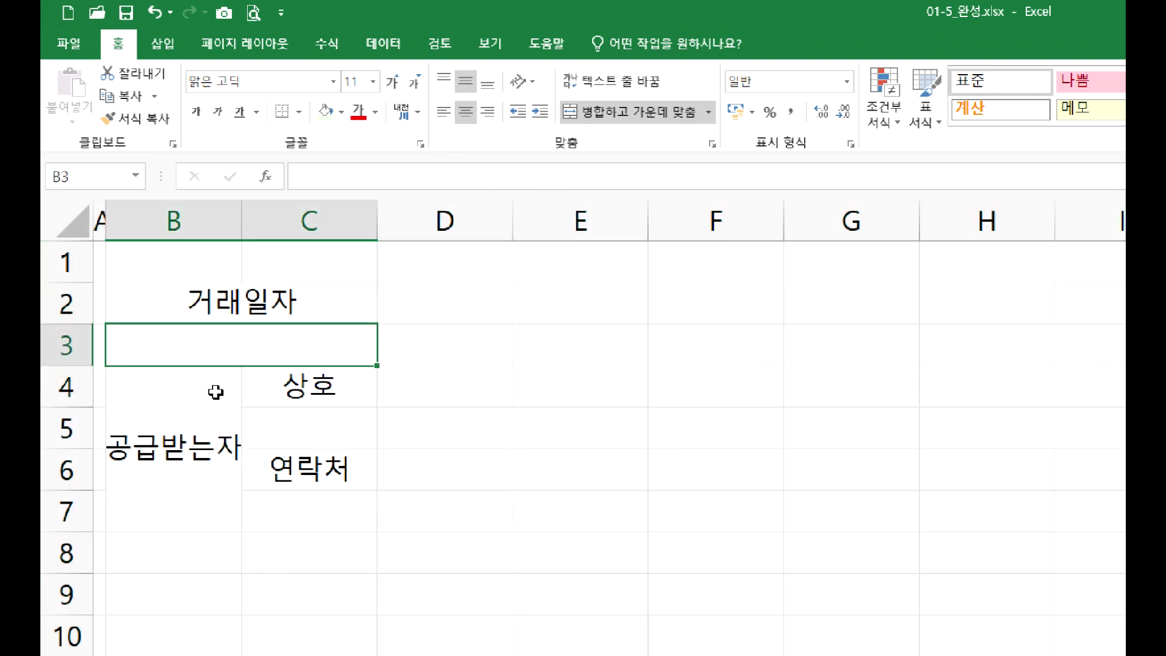
left_click(188, 426)
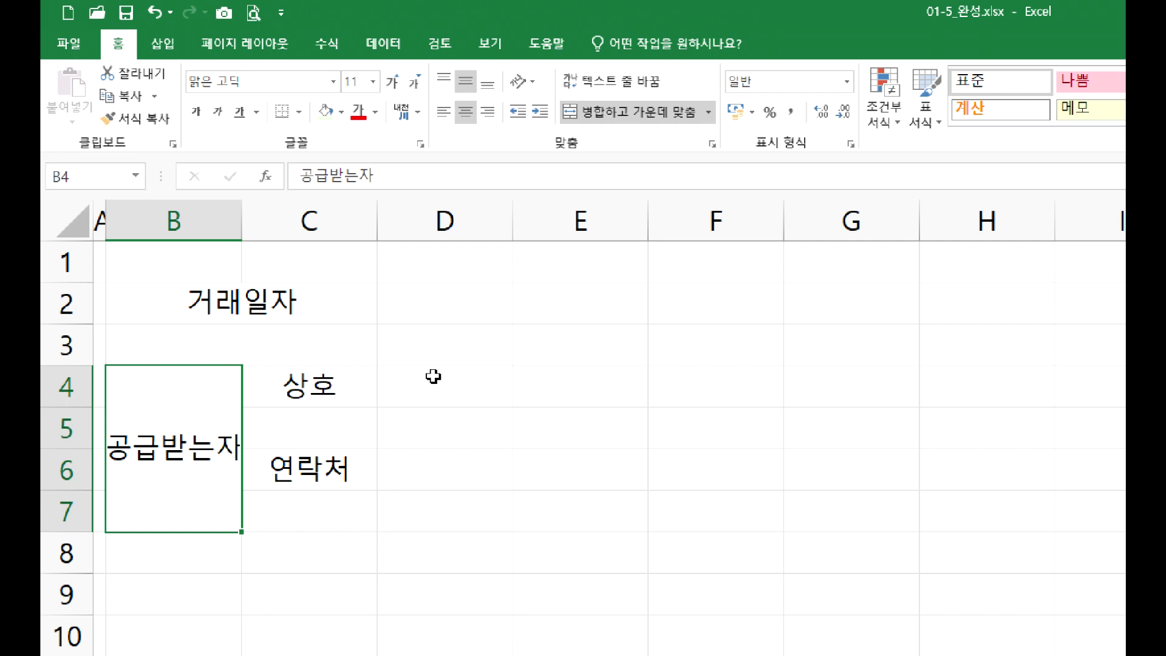
Step: Merge D4:E4 into one value cell beside 상호, then select D5:E5 through D7:E7
left_click(434, 381)
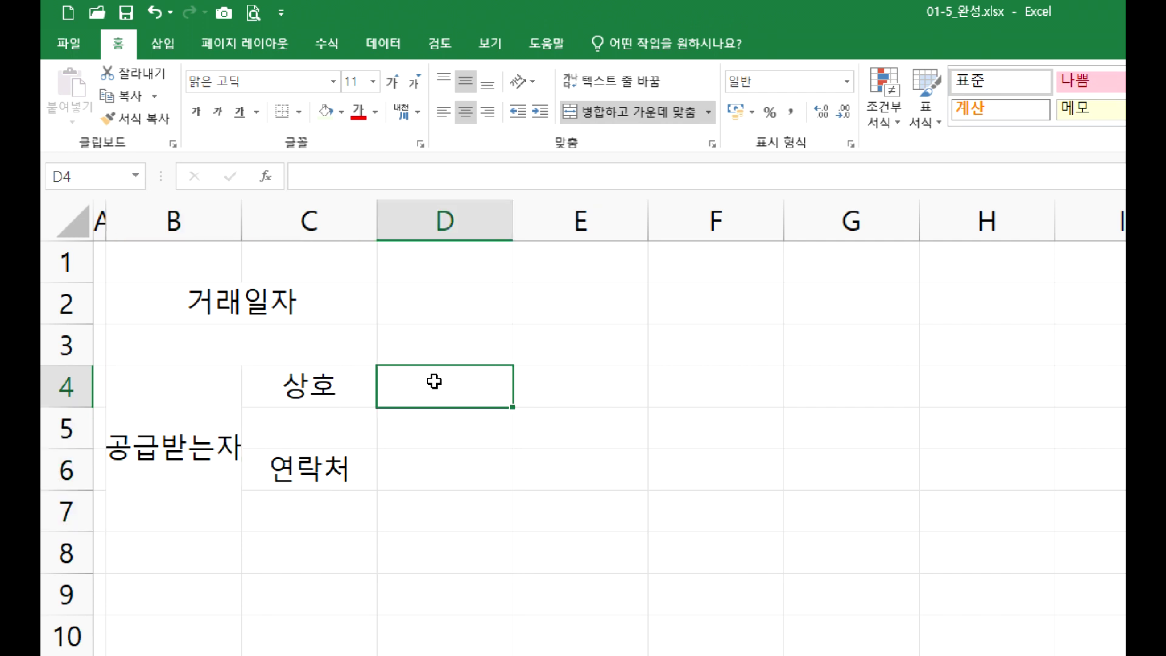
left_click_drag(435, 381, 557, 382)
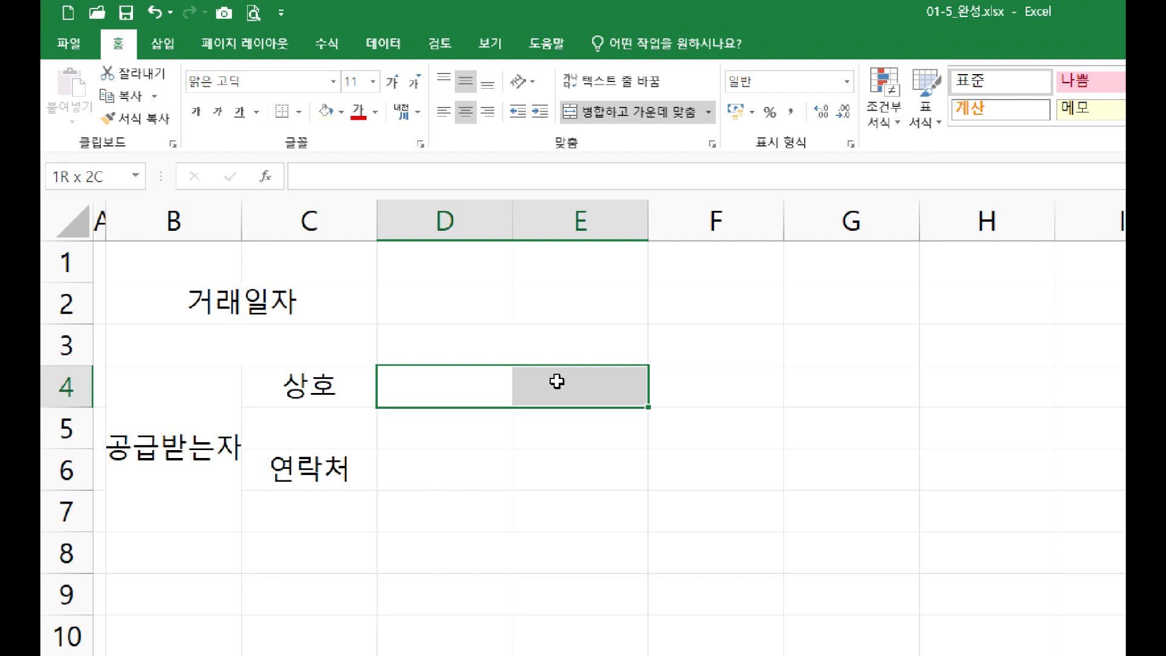
left_click(613, 112)
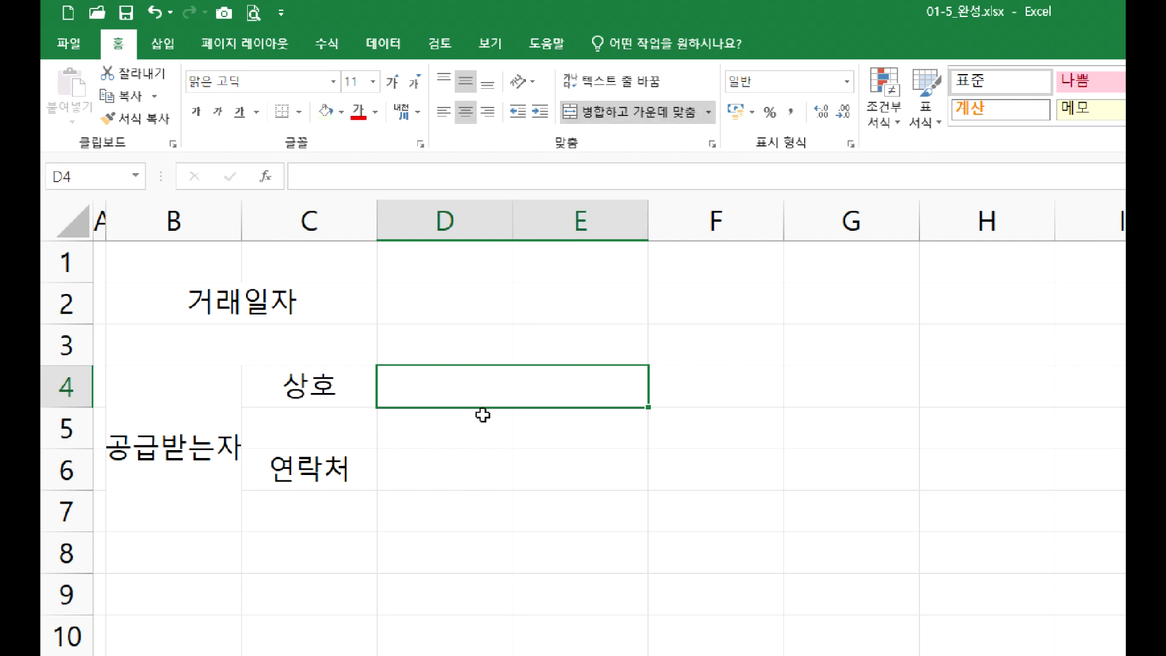
left_click_drag(462, 429, 529, 430)
left_click_drag(489, 471, 568, 472)
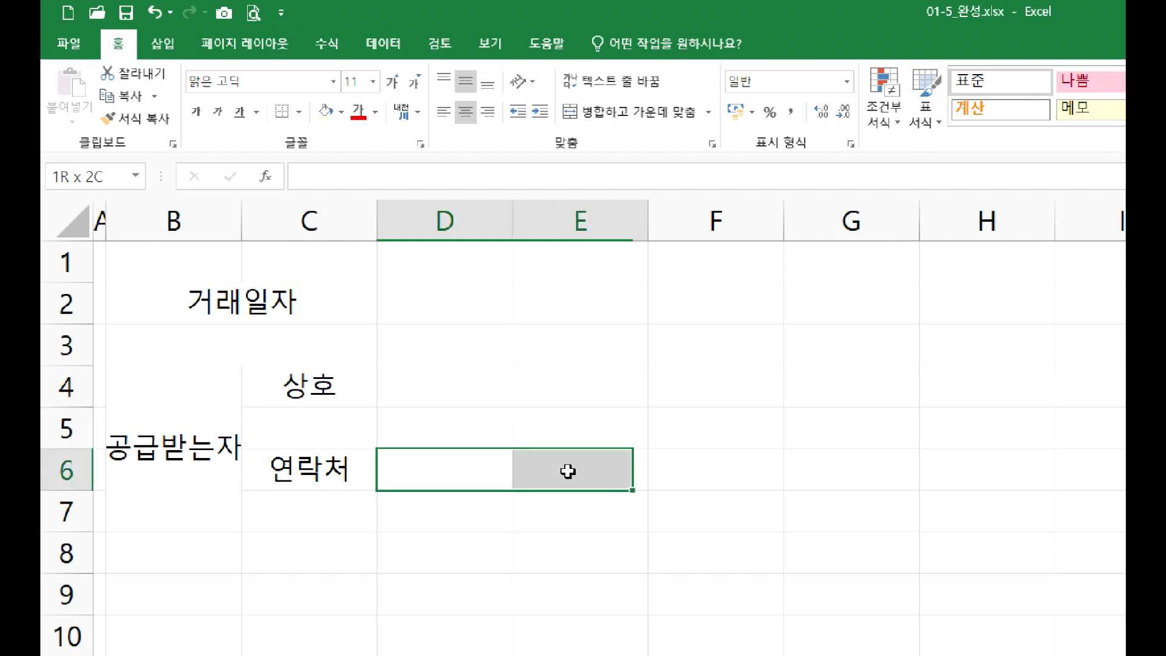
left_click_drag(479, 522, 556, 515)
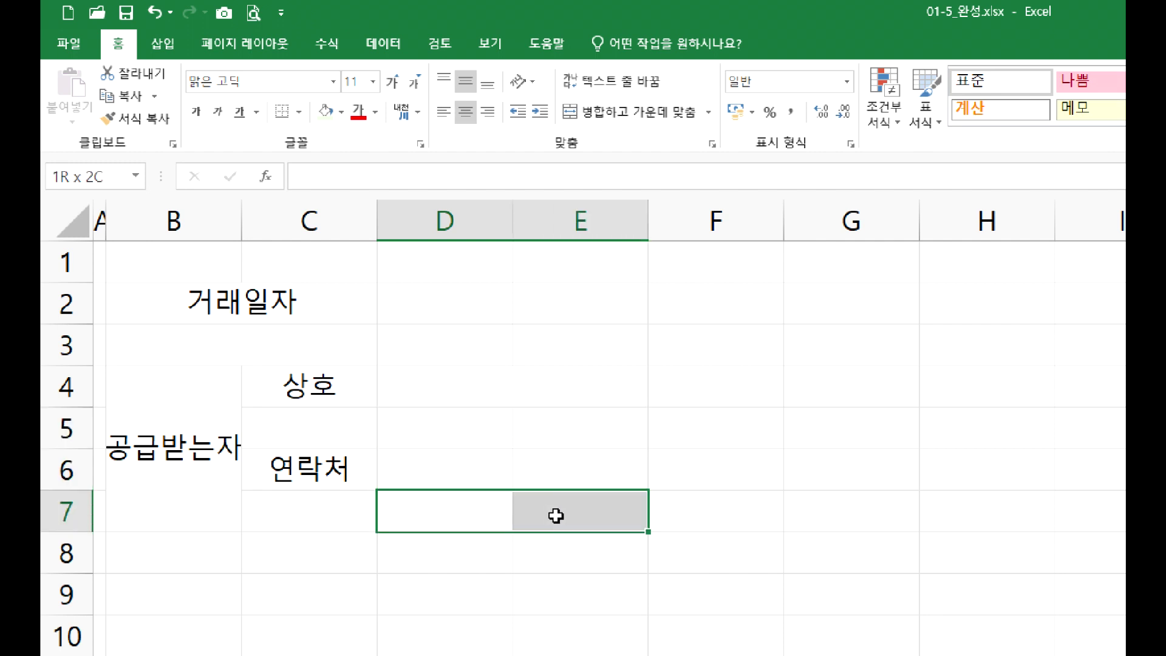
left_click(490, 385)
left_click(310, 433)
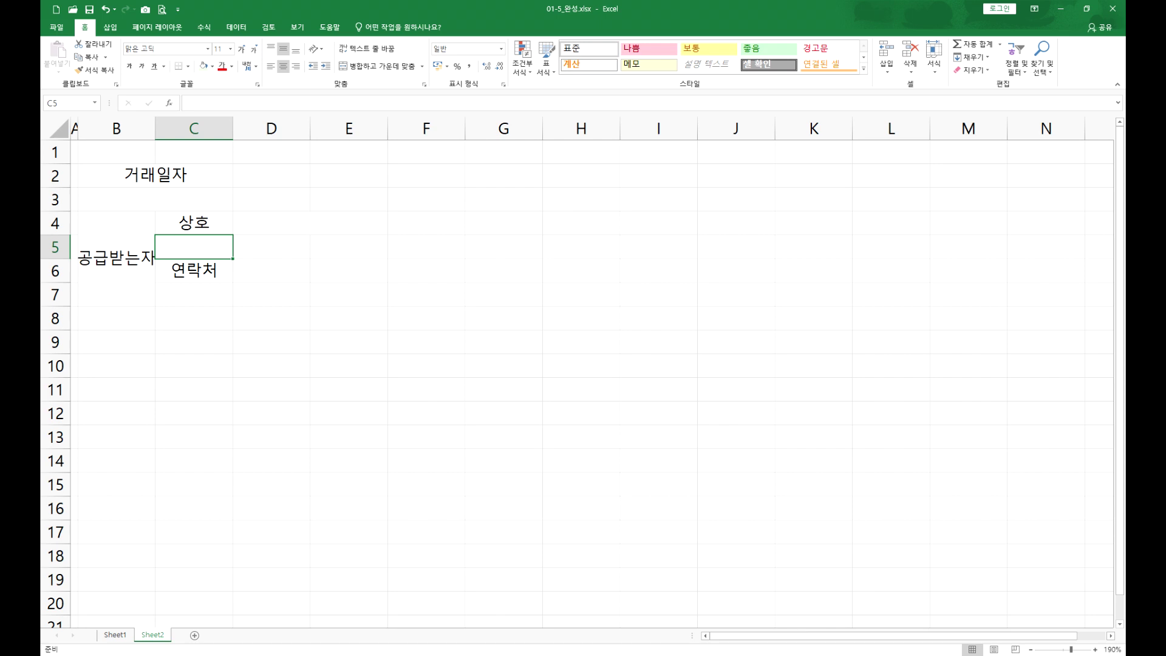
Step: Enter 사업장 주소 on two lines in C5, then edit it back to just 사업장
type("사업장")
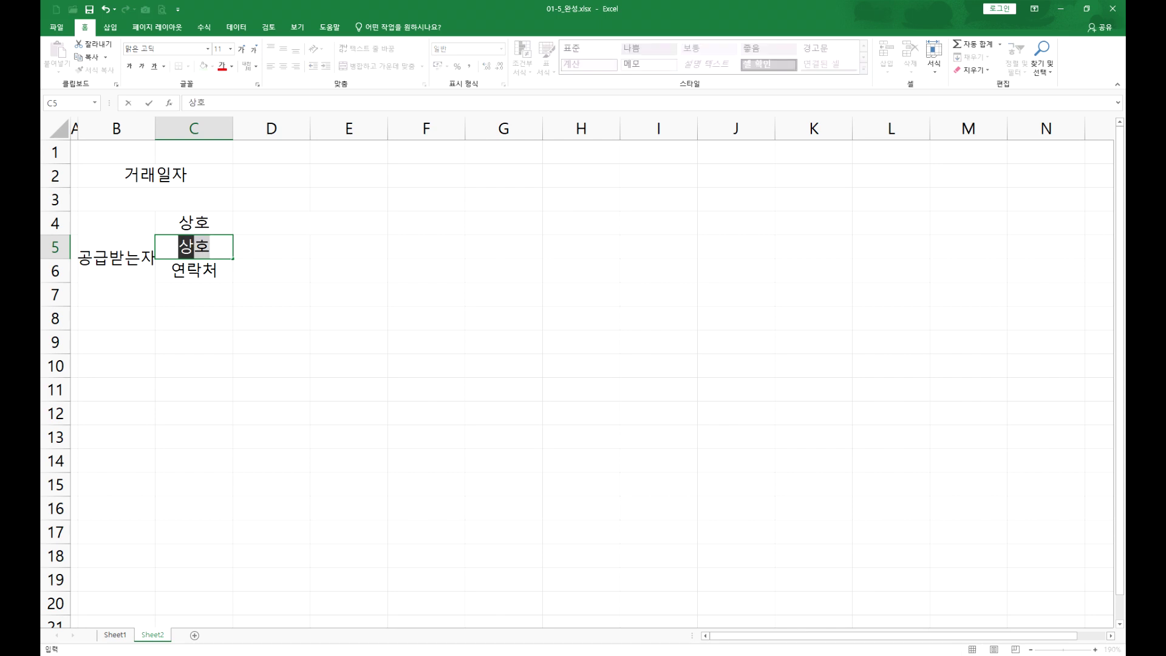
key("alt+Return")
type("주소")
key("Return")
left_click(194, 259)
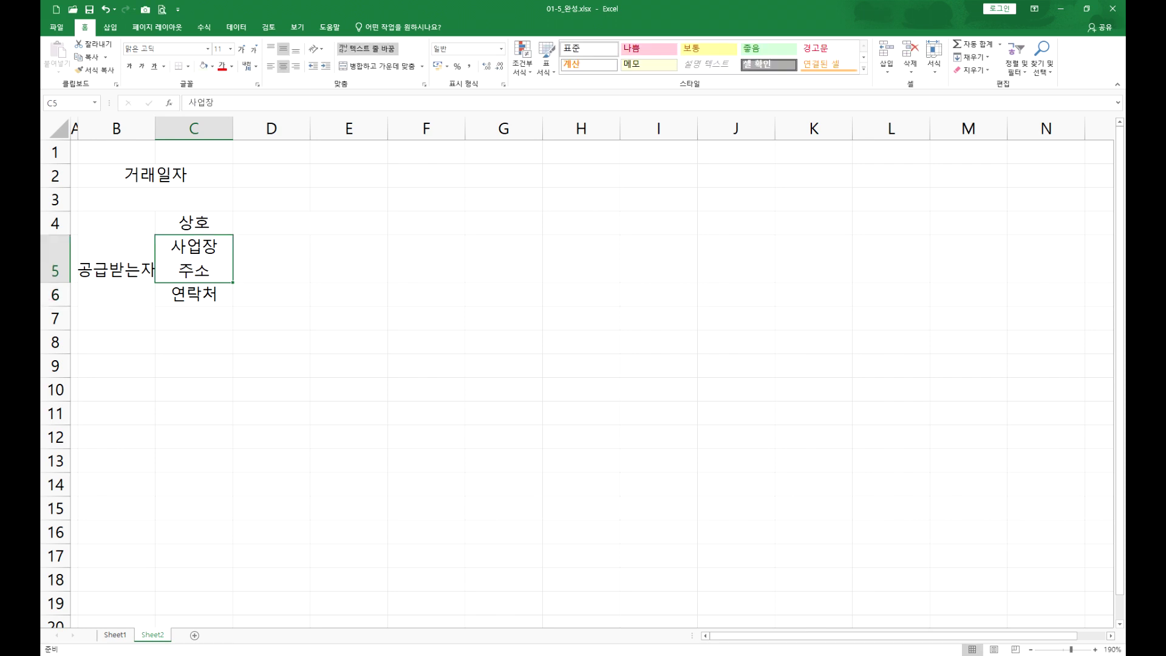
key("F2")
key("Up")
key("End")
key("Delete")
key("Delete")
key("Delete")
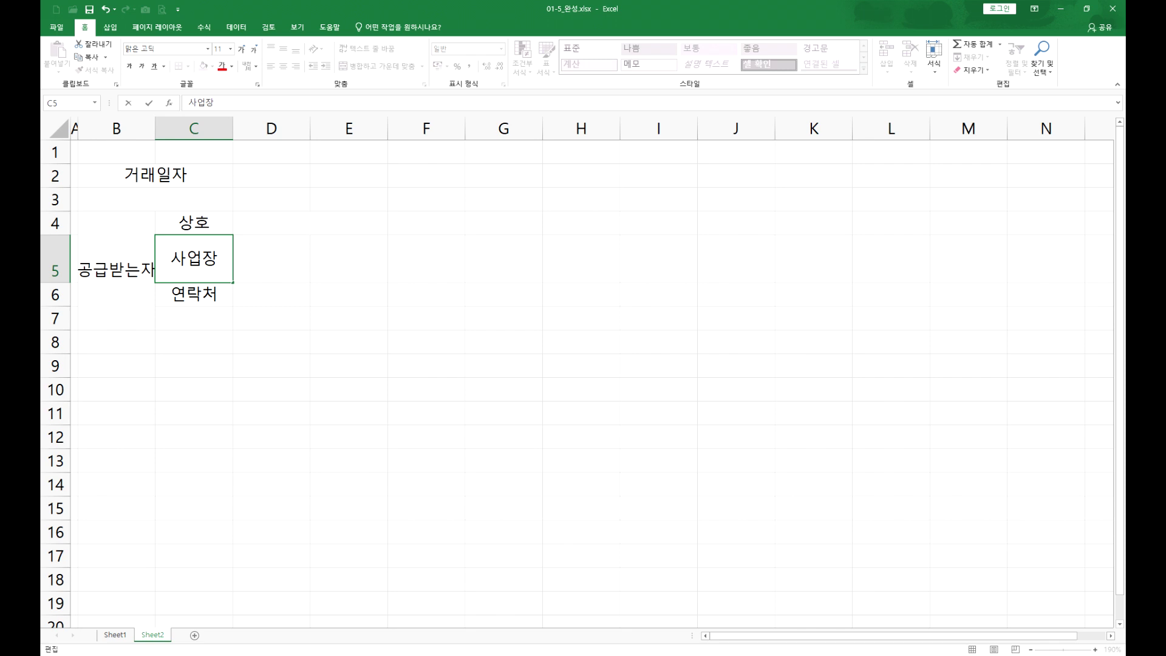
Step: Re-add 주소 on a second line in C5 and cancel the stray C6 edit
key("alt+Return")
type("주소")
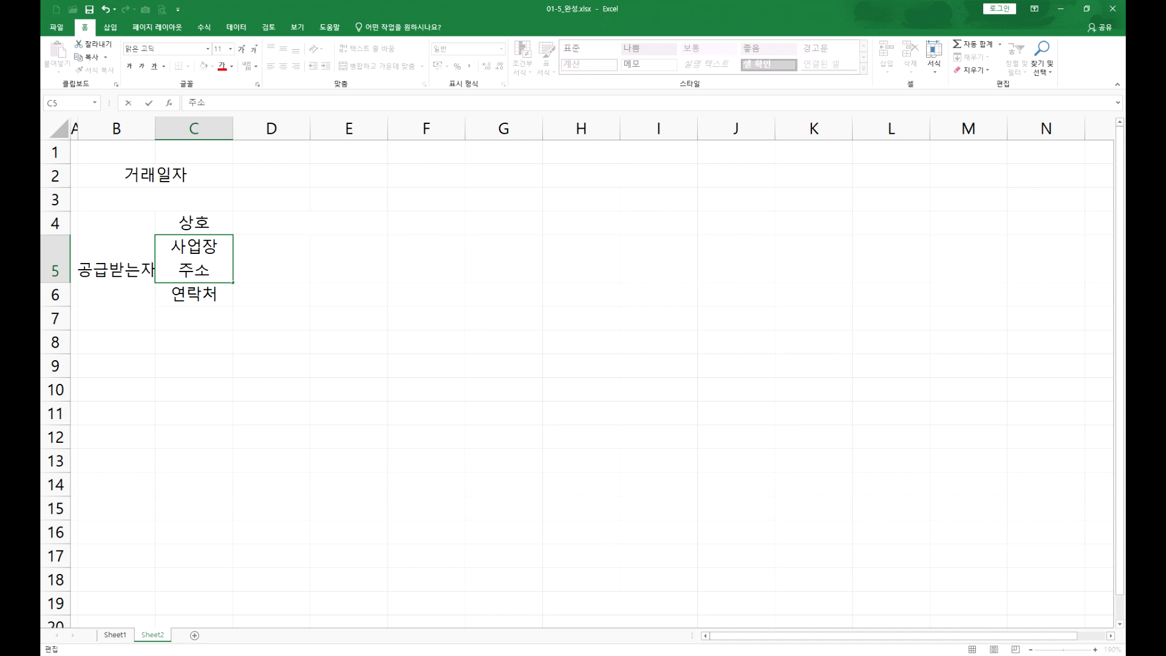
key("Return")
type("₩")
key("Escape")
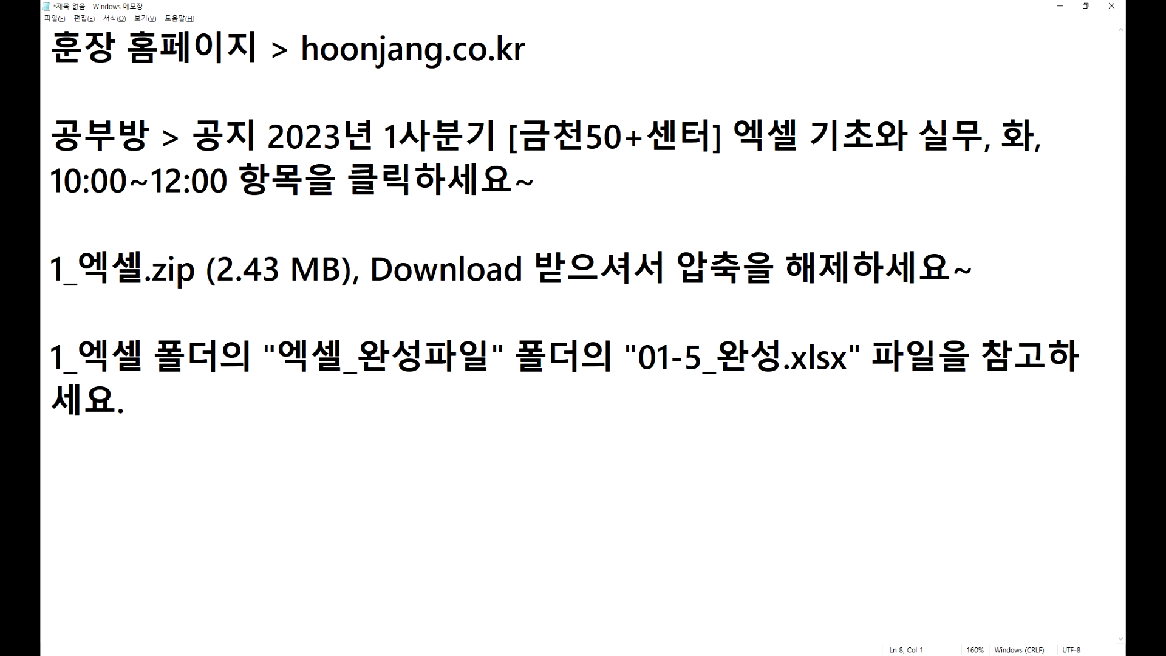
Step: Insert a blank line in Notepad and begin typing the note '셀 하나의 두 줄'
key("Return")
key("Return")
key("Return")
key("Return")
key("Return")
key("Return")
key("Return")
key("Return")
key("Return")
key("Return")
key("Return")
key("Return")
key("Return")
key("Return")
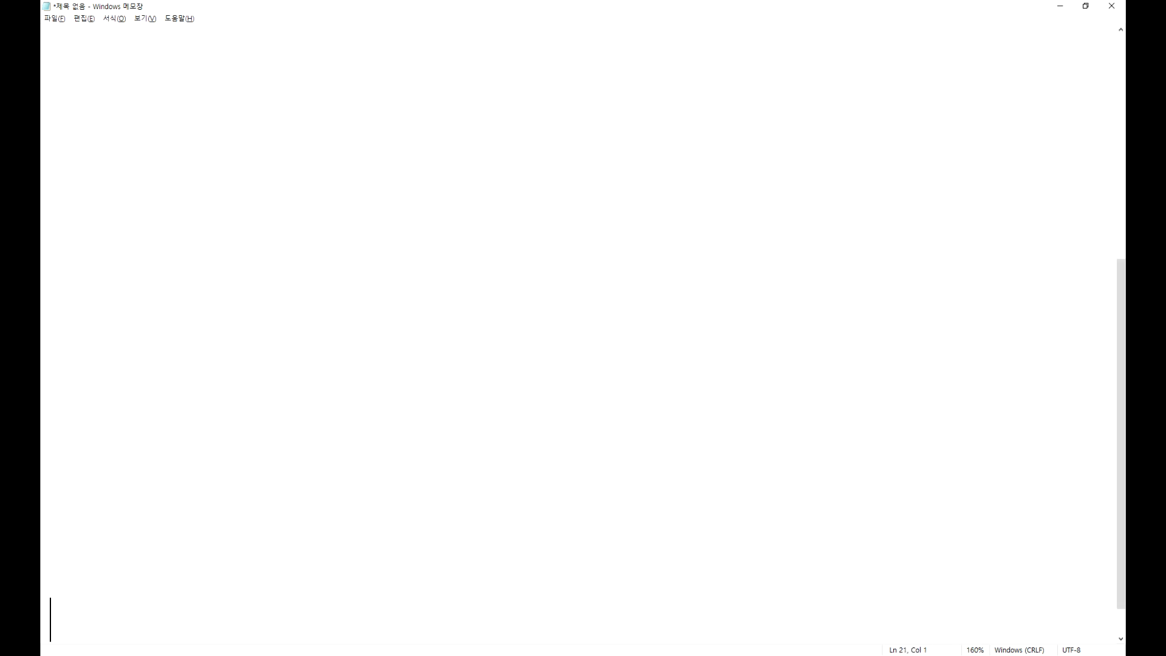
key("Up")
key("Up")
key("Up")
key("Up")
key("Up")
key("Up")
key("Up")
key("Up")
key("Up")
key("Up")
key("Up")
key("Up")
key("Up")
key("Up")
type("셀 하나의 ")
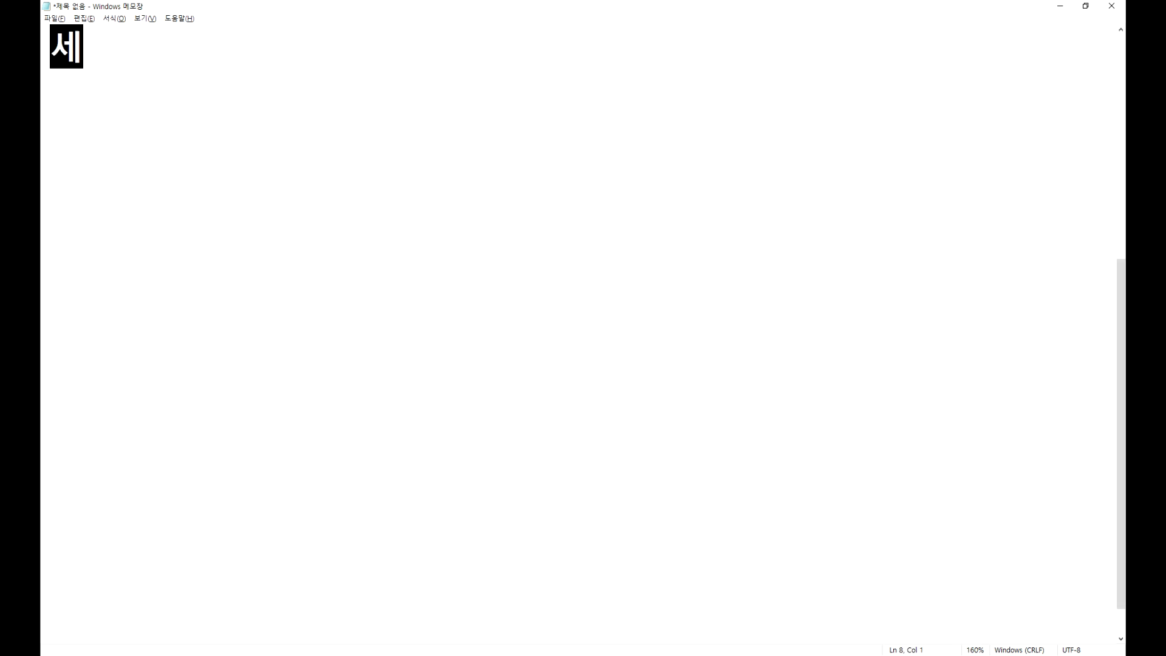
type("두 줄 이사")
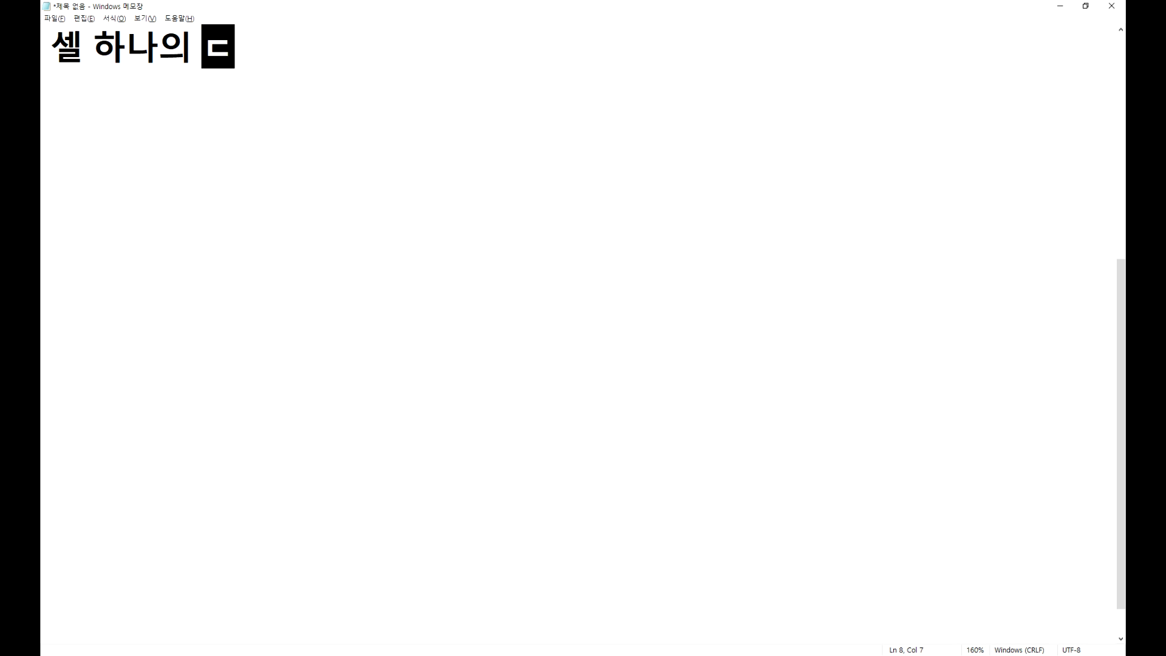
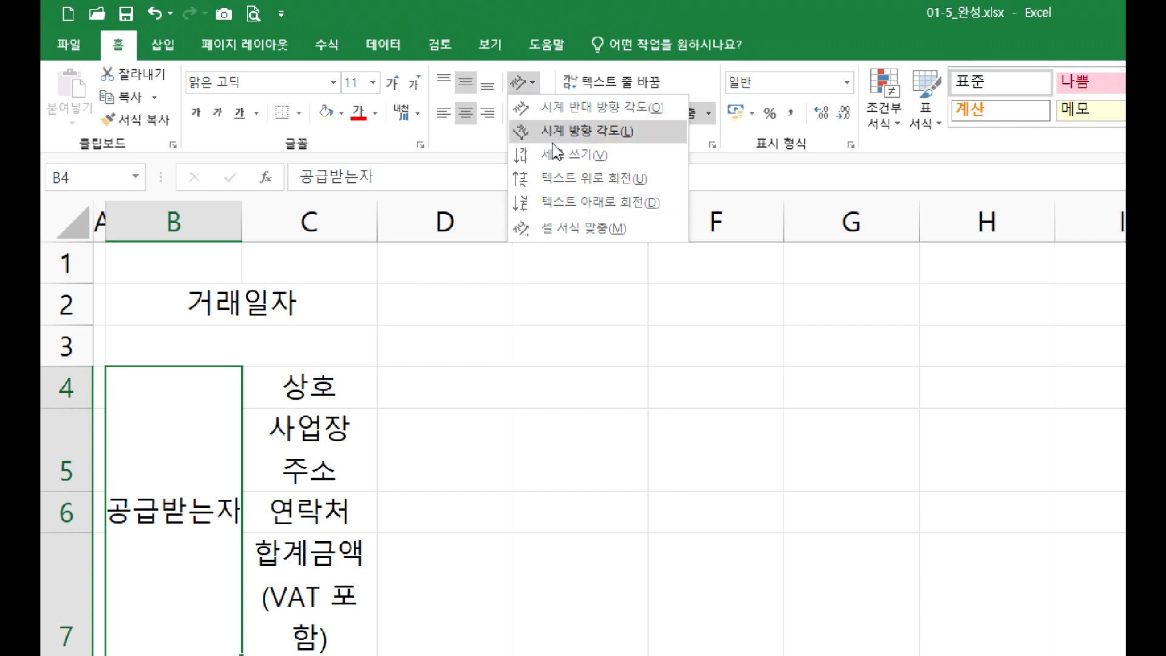
Step: Set the merged 공급받는자 label in B4:B7 to Vertical Text, one character per line
left_click(556, 157)
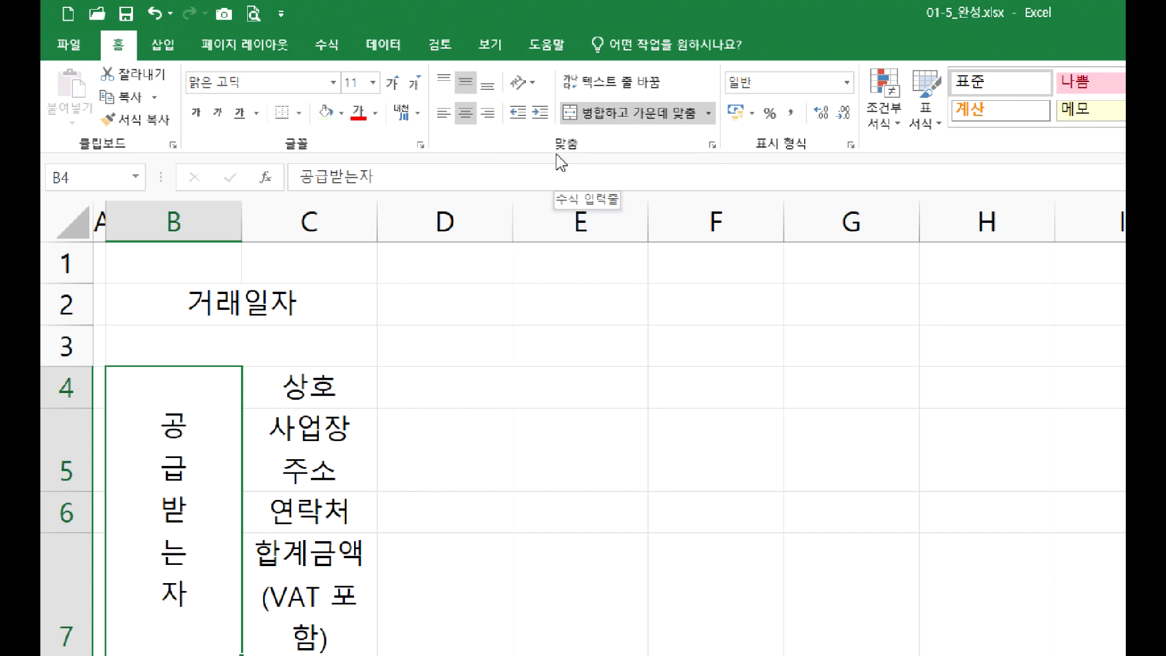
left_click(533, 84)
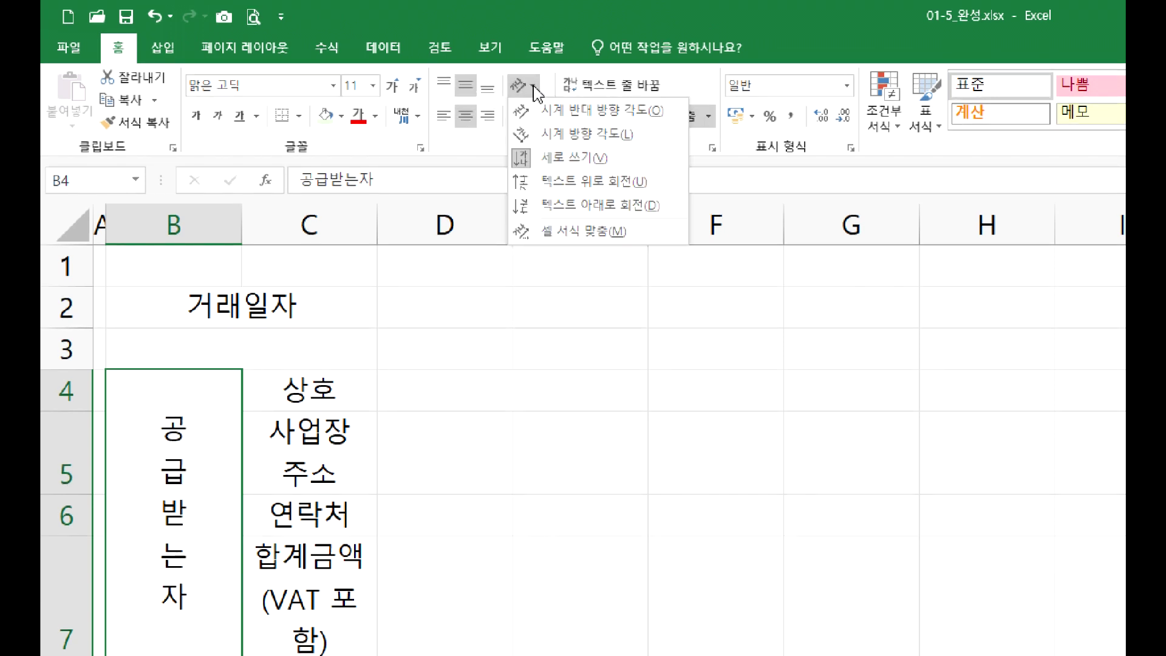
left_click(550, 159)
left_click(412, 402)
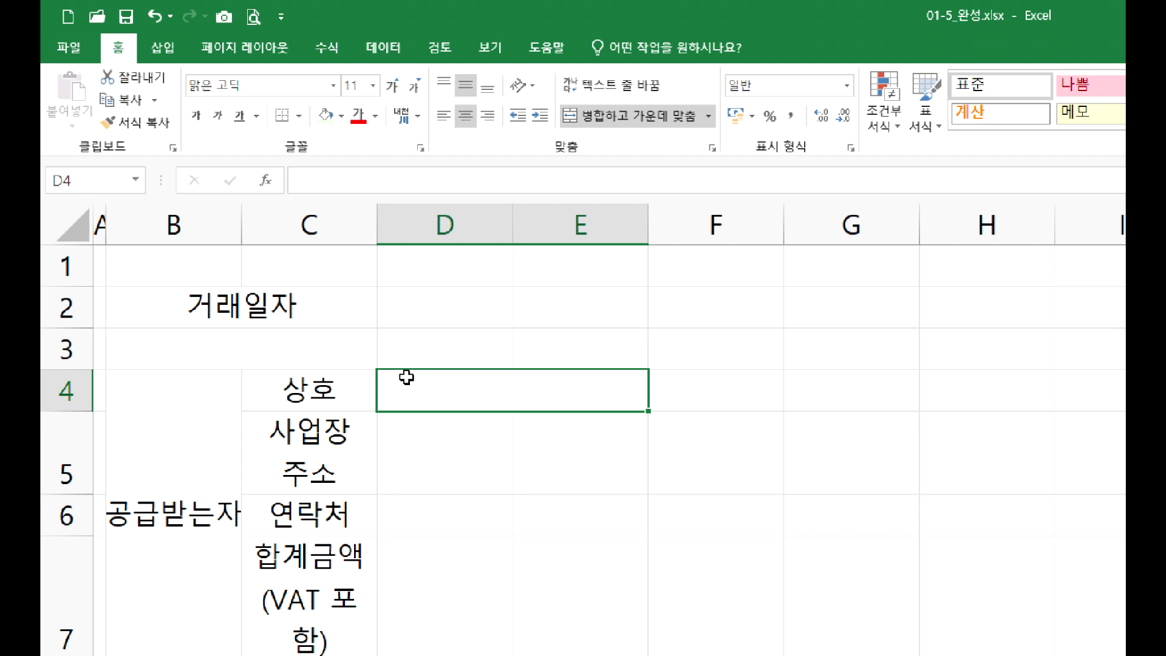
left_click(155, 499)
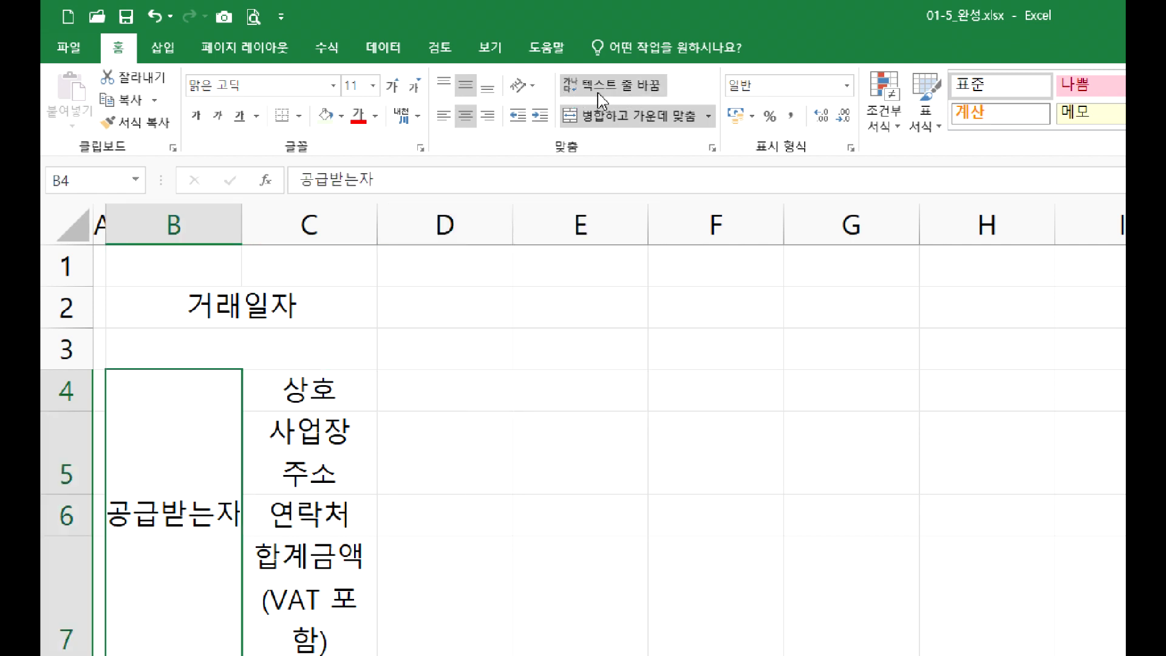
left_click(524, 86)
left_click(550, 155)
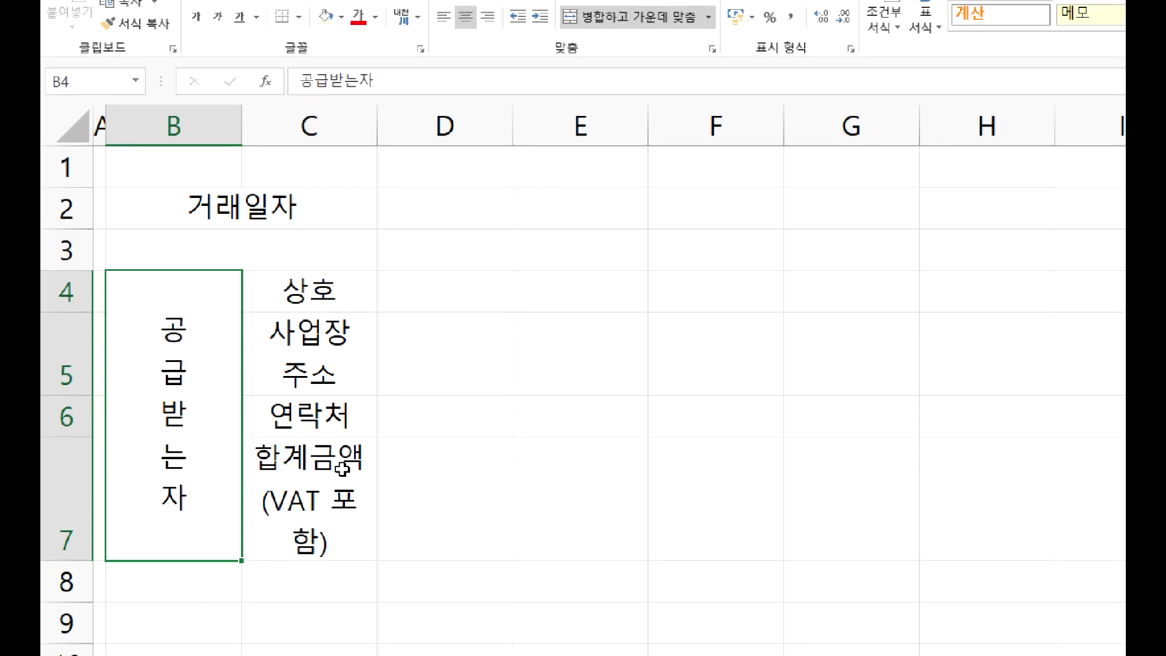
Step: Widen column C so 합계금액 (VAT 포함) wraps onto two lines, and select rows 4–7
left_click(339, 474)
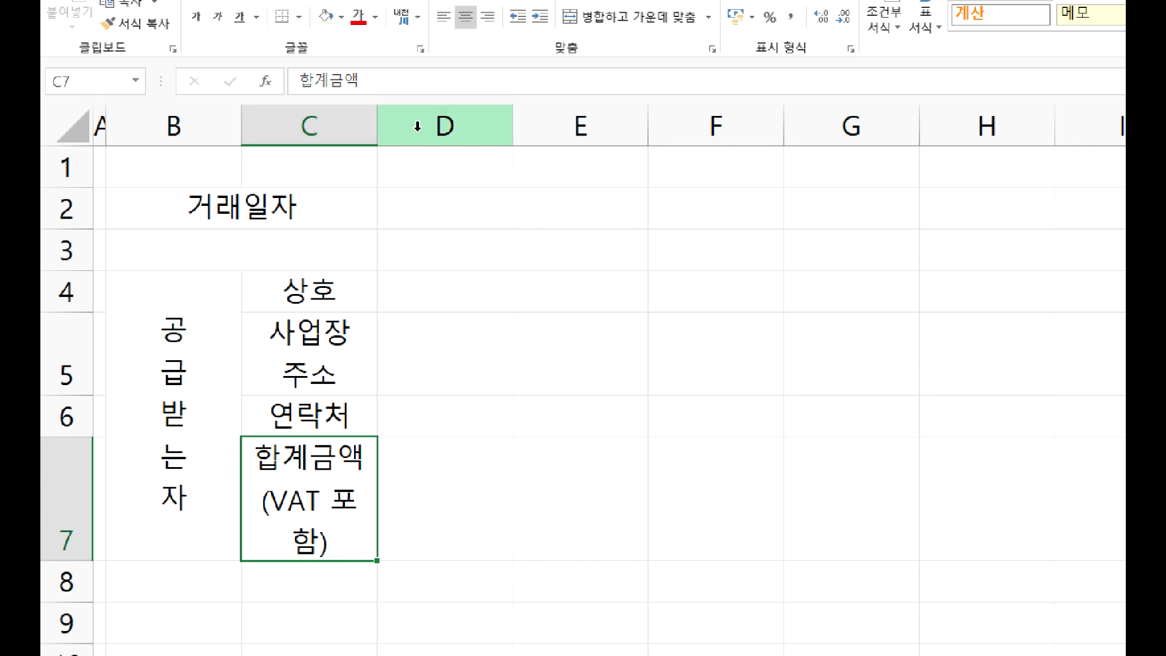
left_click_drag(379, 127, 417, 127)
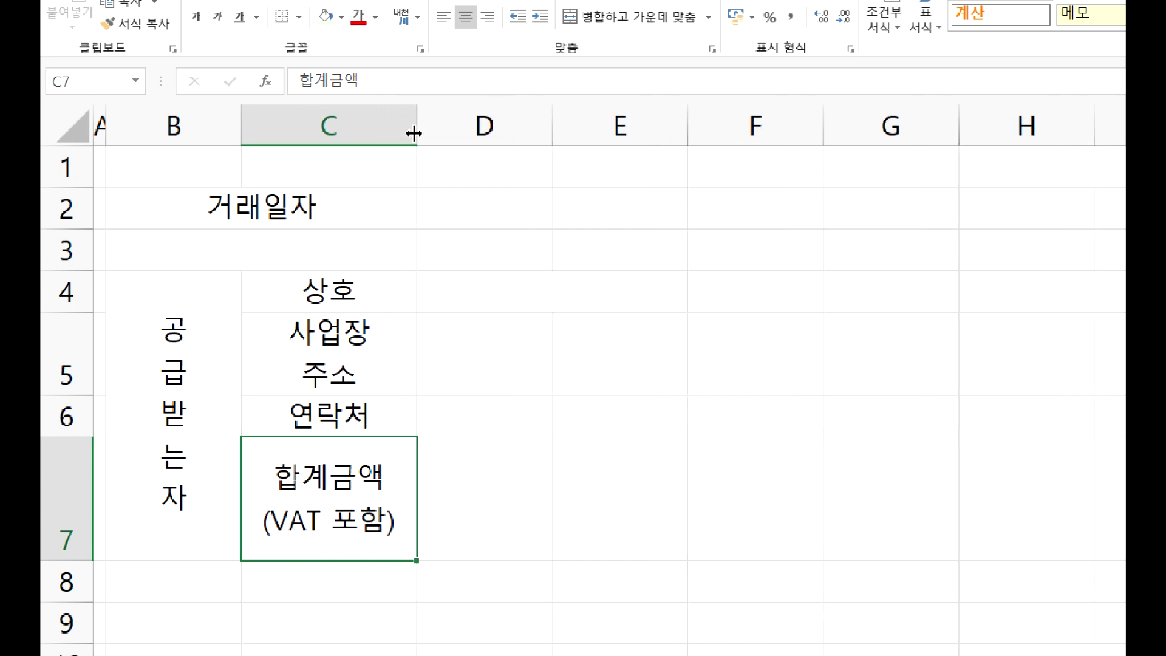
left_click(85, 290)
left_click_drag(85, 290, 79, 333)
left_click_drag(83, 289, 57, 472)
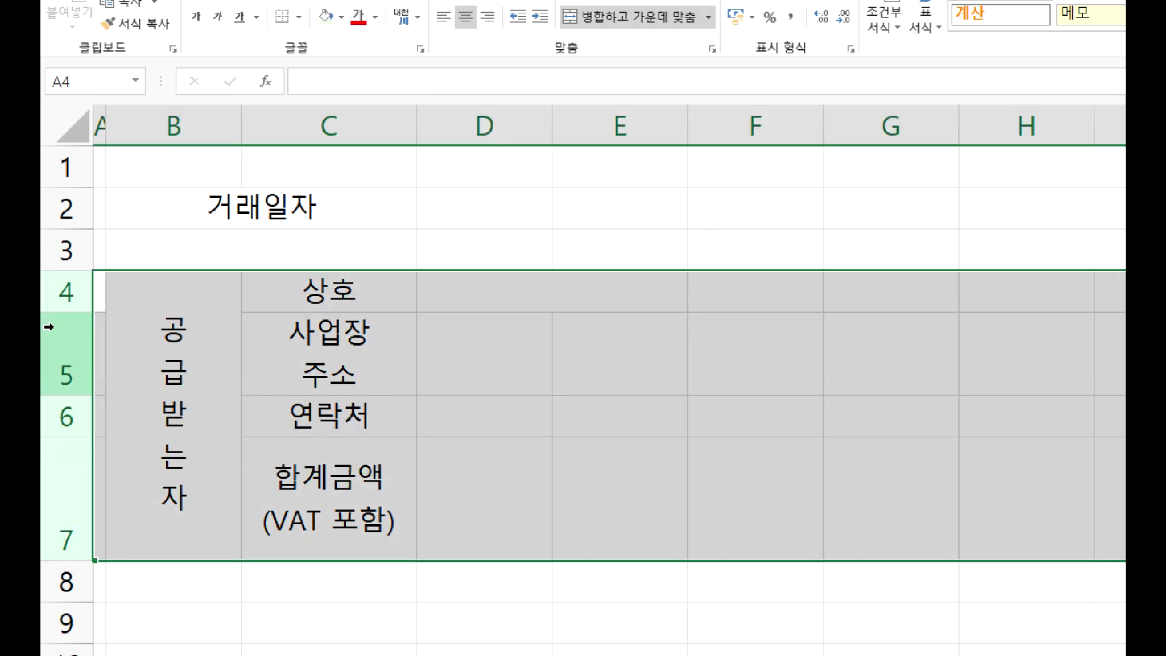
Step: Make rows 4–7 one equal, taller height so the two-line buyer labels show fully
left_click_drag(67, 319, 72, 346)
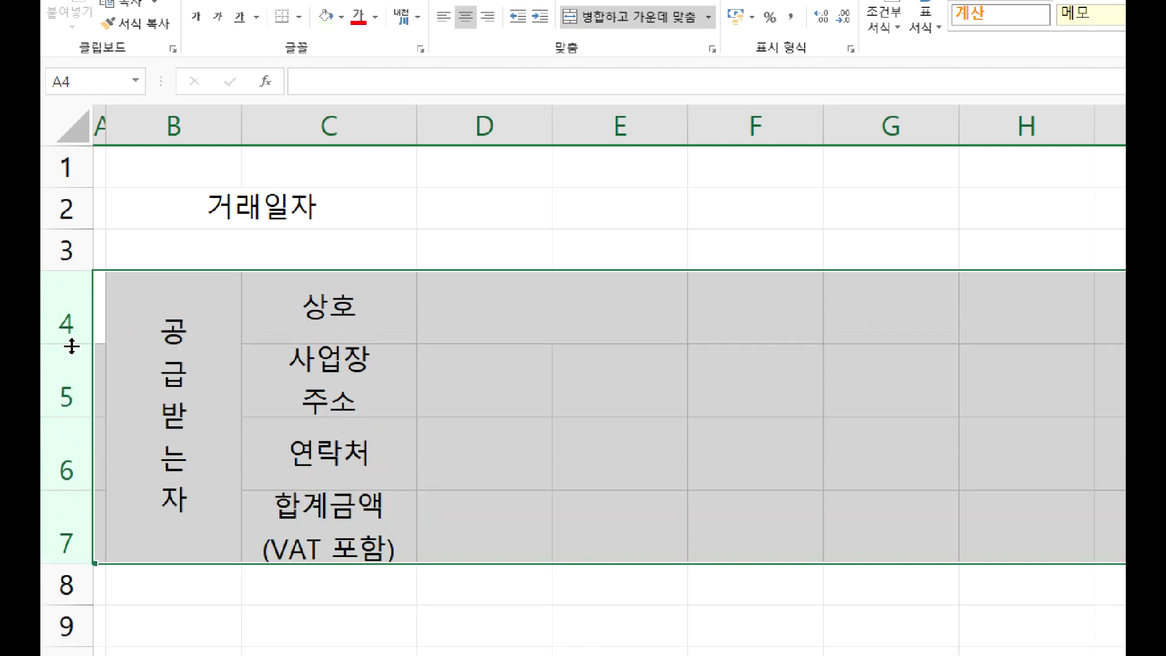
double_click(72, 345)
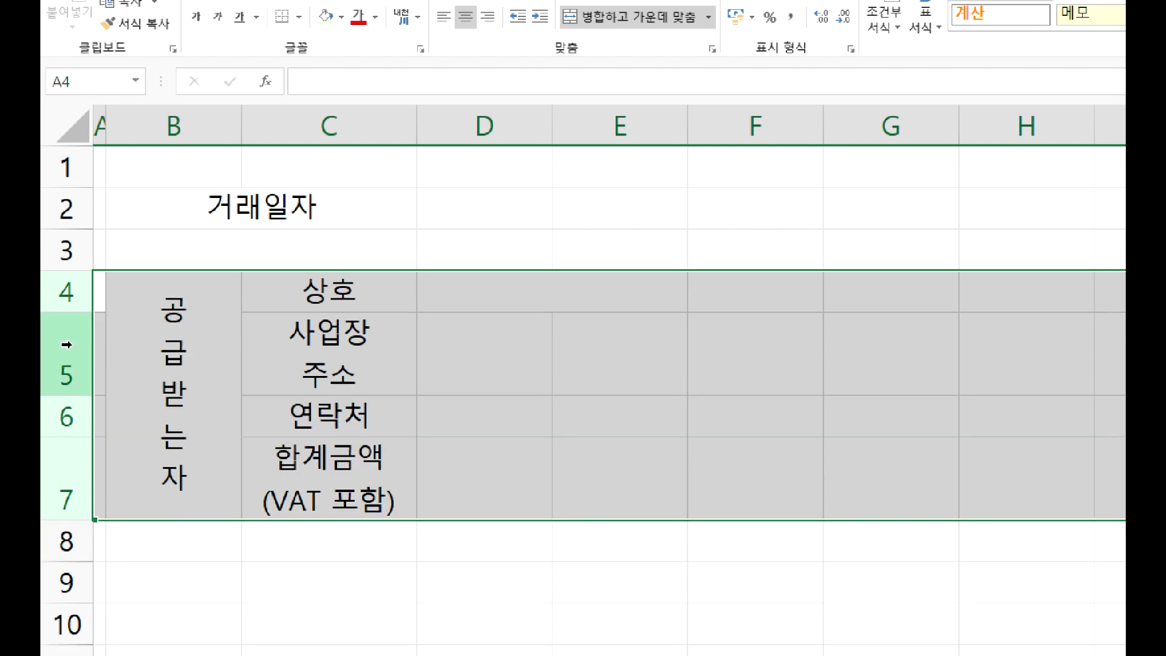
left_click_drag(66, 312, 79, 350)
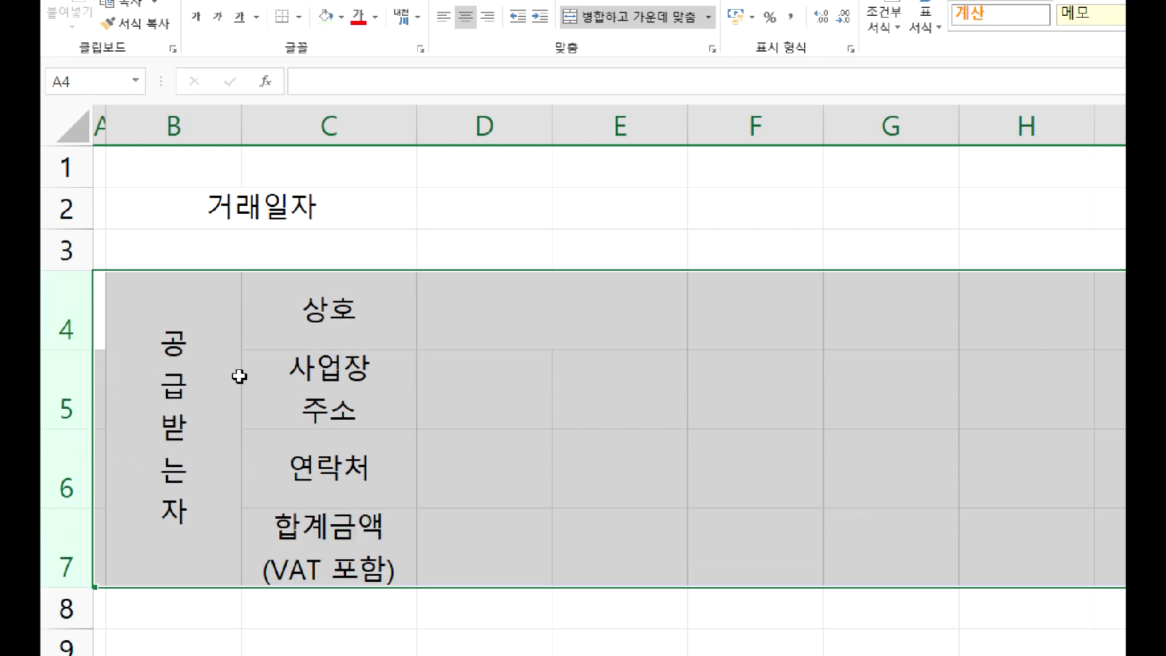
left_click(447, 338)
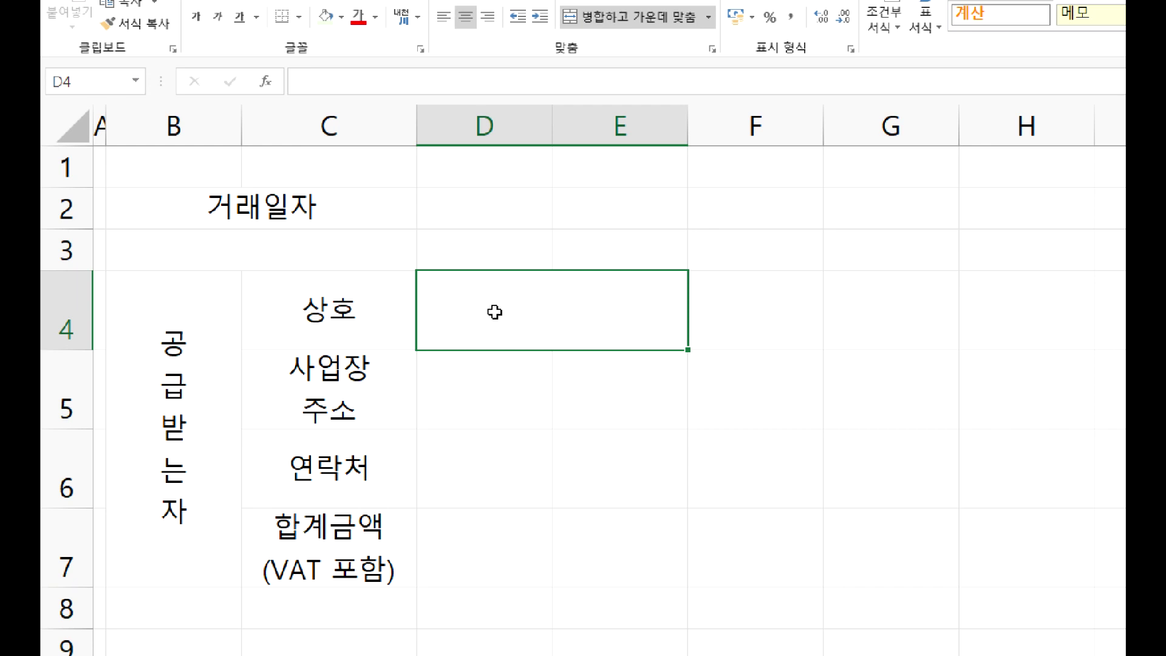
Step: Copy the D4:E4 merge format down through row 7 with the fill handle
left_click_drag(501, 382, 599, 386)
left_click_drag(482, 461, 600, 462)
left_click_drag(494, 528, 564, 528)
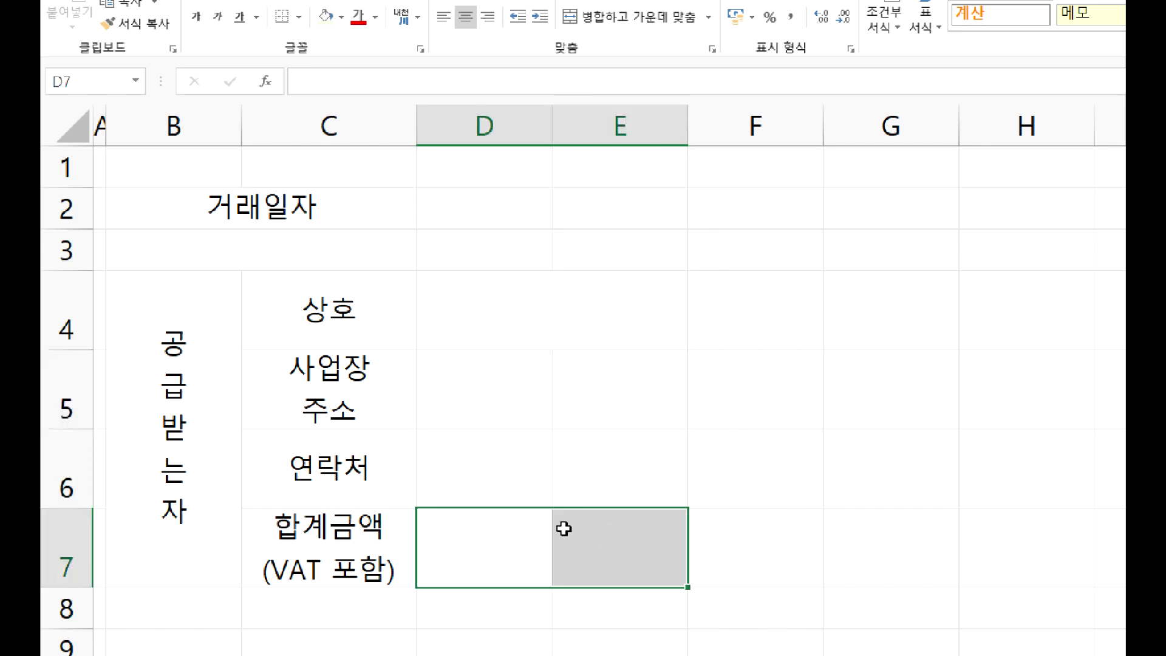
left_click(460, 316)
left_click_drag(465, 396, 604, 396)
left_click_drag(499, 507, 603, 512)
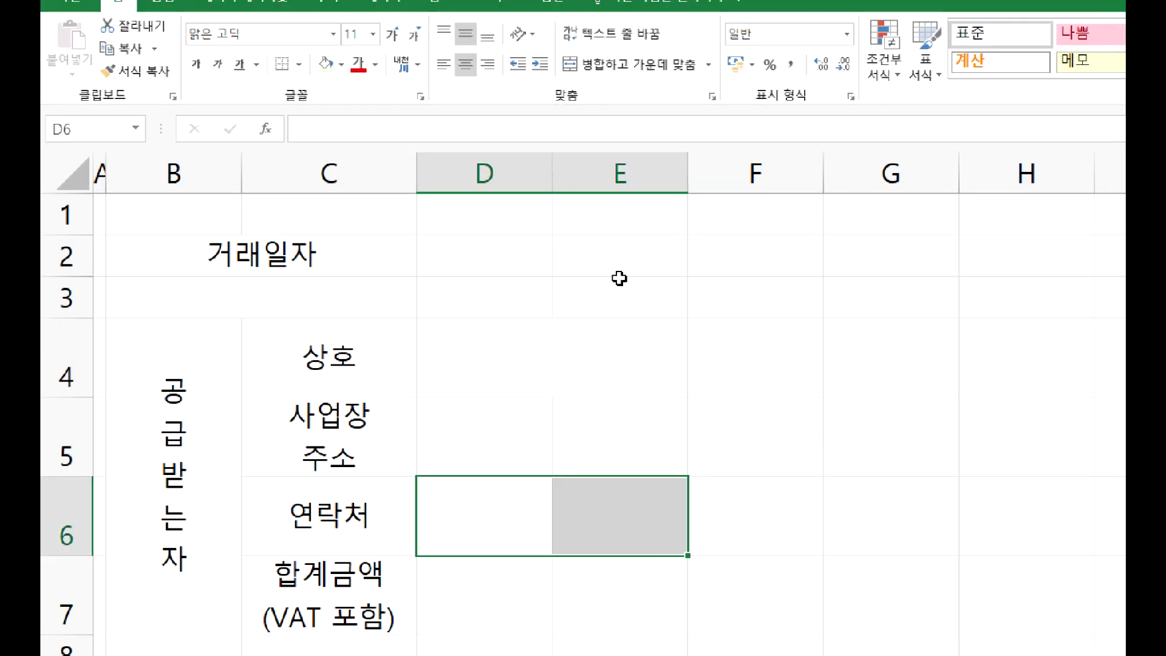
left_click_drag(492, 611, 599, 608)
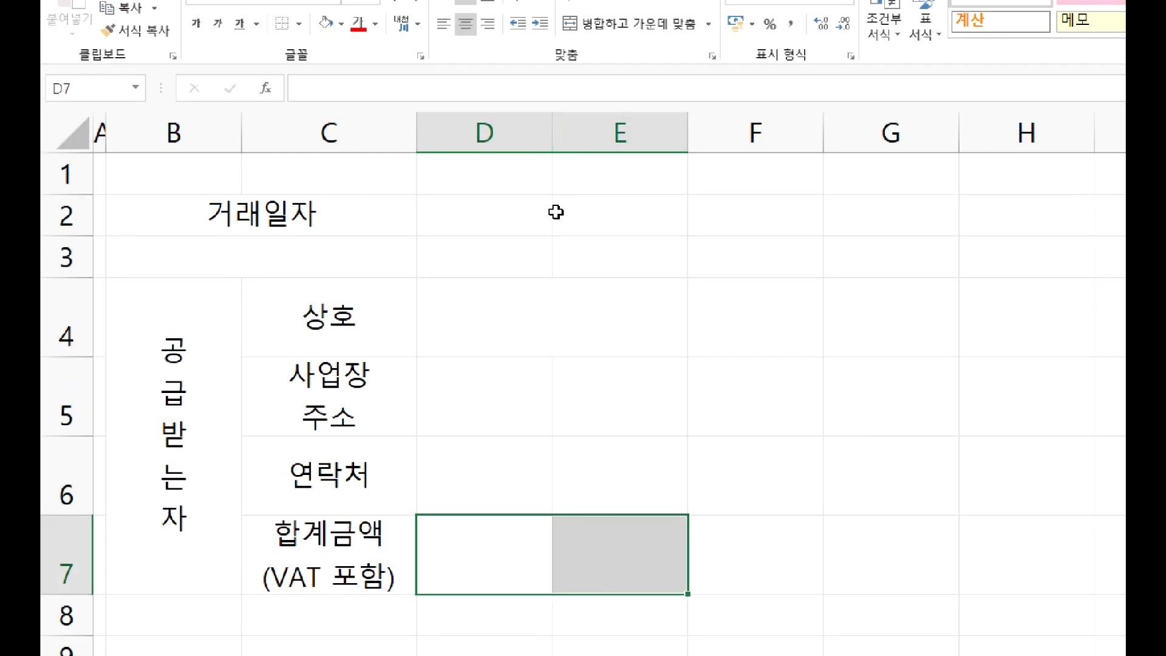
left_click(512, 315)
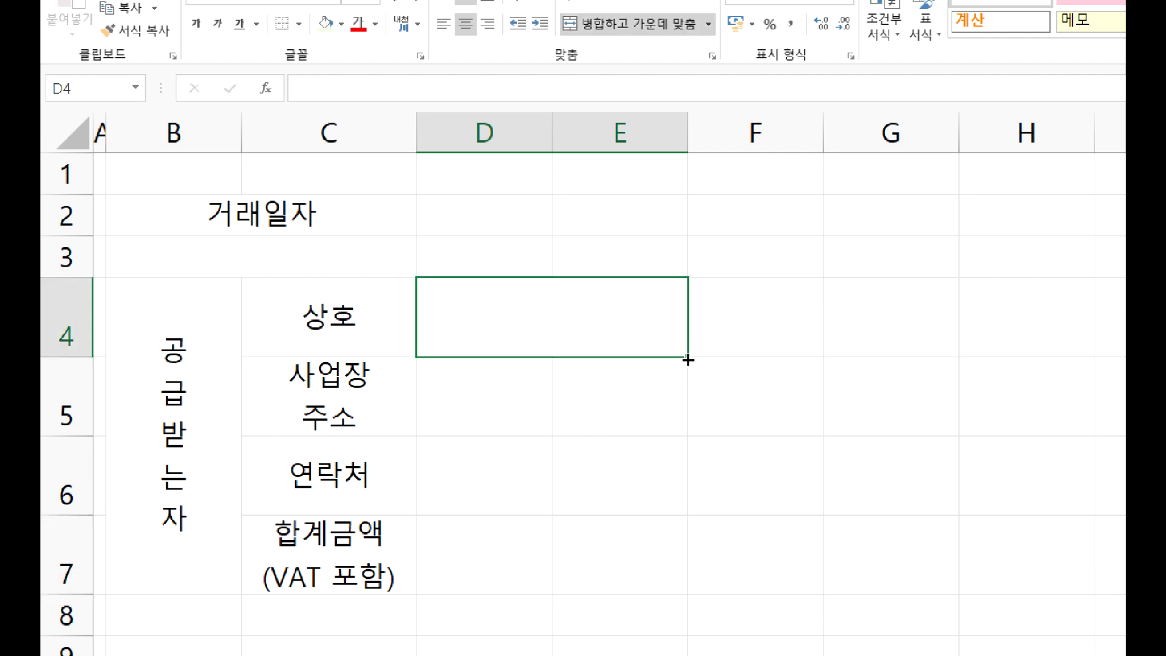
left_click_drag(688, 359, 690, 588)
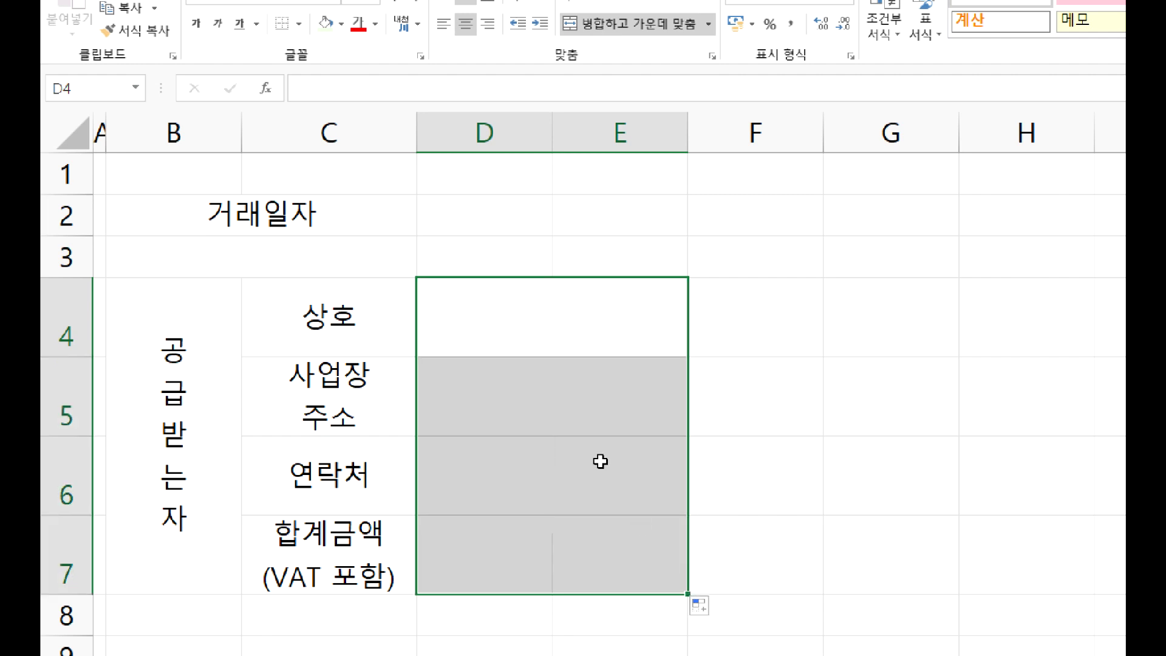
Step: Confirm D4:E4, D5:E5, D6:E6 and D7:E7 are each merged entry cells
left_click(526, 322)
left_click(526, 391)
left_click(514, 459)
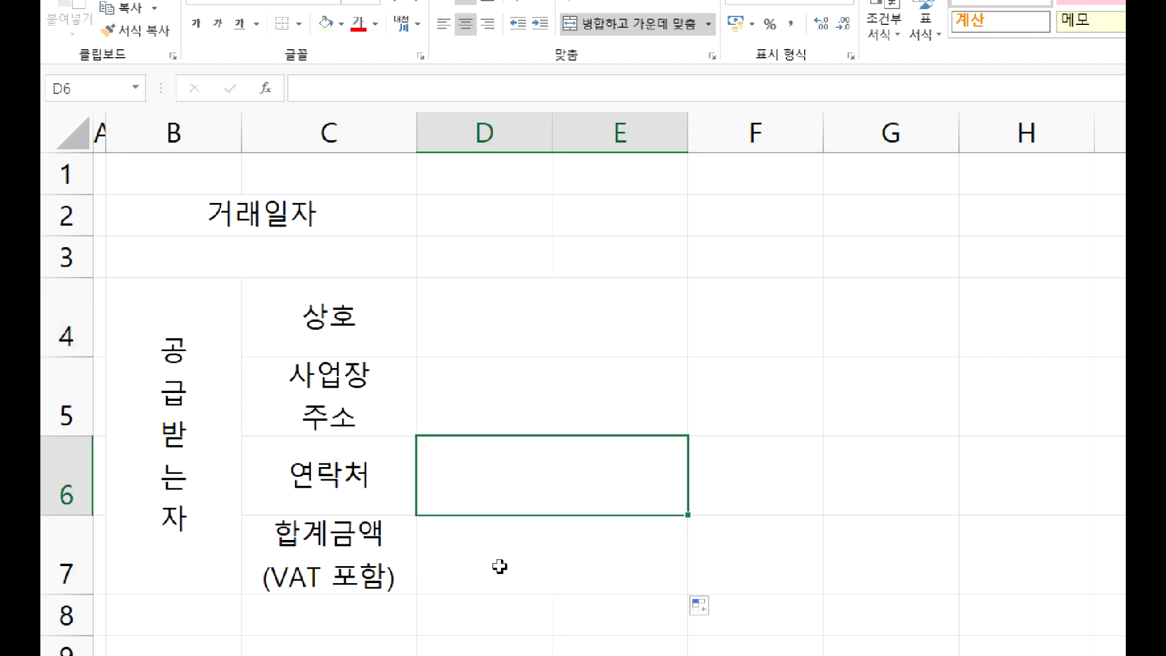
left_click(500, 566)
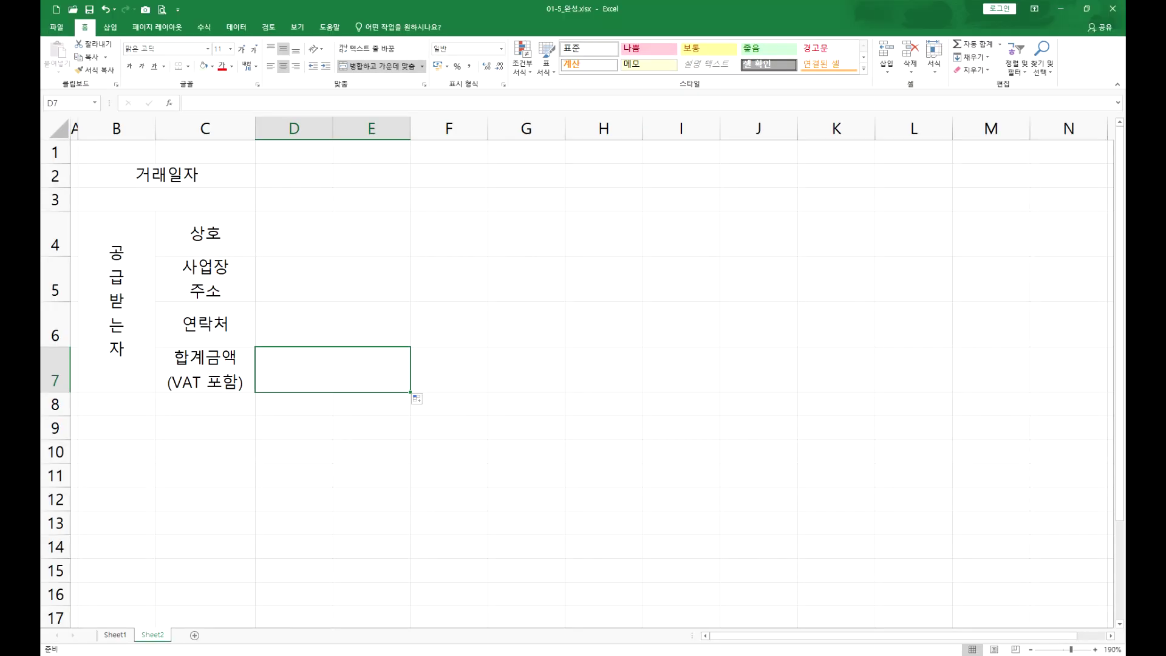
Step: Merge F4:F7, enter 공급자 as vertical text, and begin the 등록번호 label in G4
left_click(448, 233)
left_click_drag(449, 234, 449, 370)
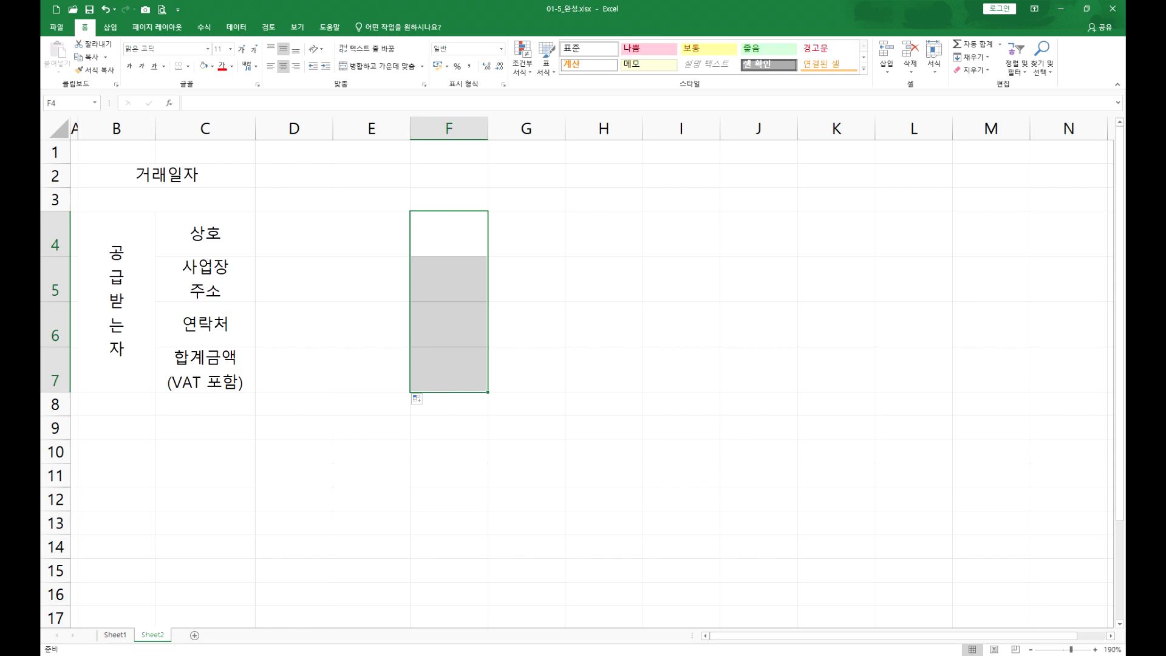
left_click(379, 66)
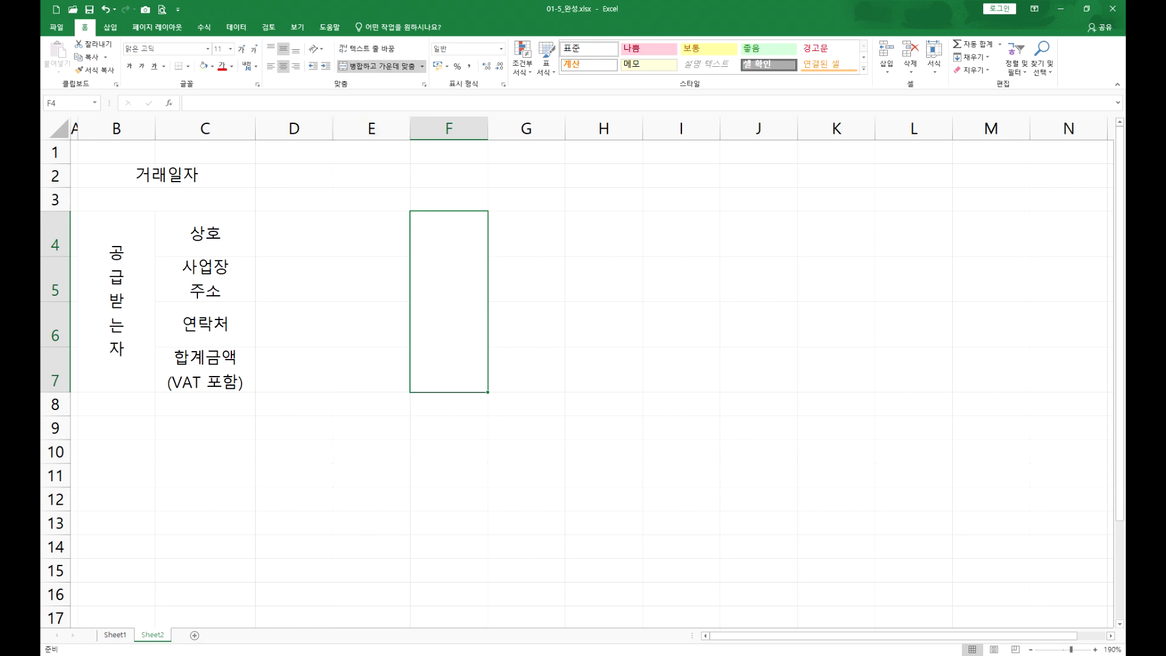
type("공급자")
key("ctrl+Return")
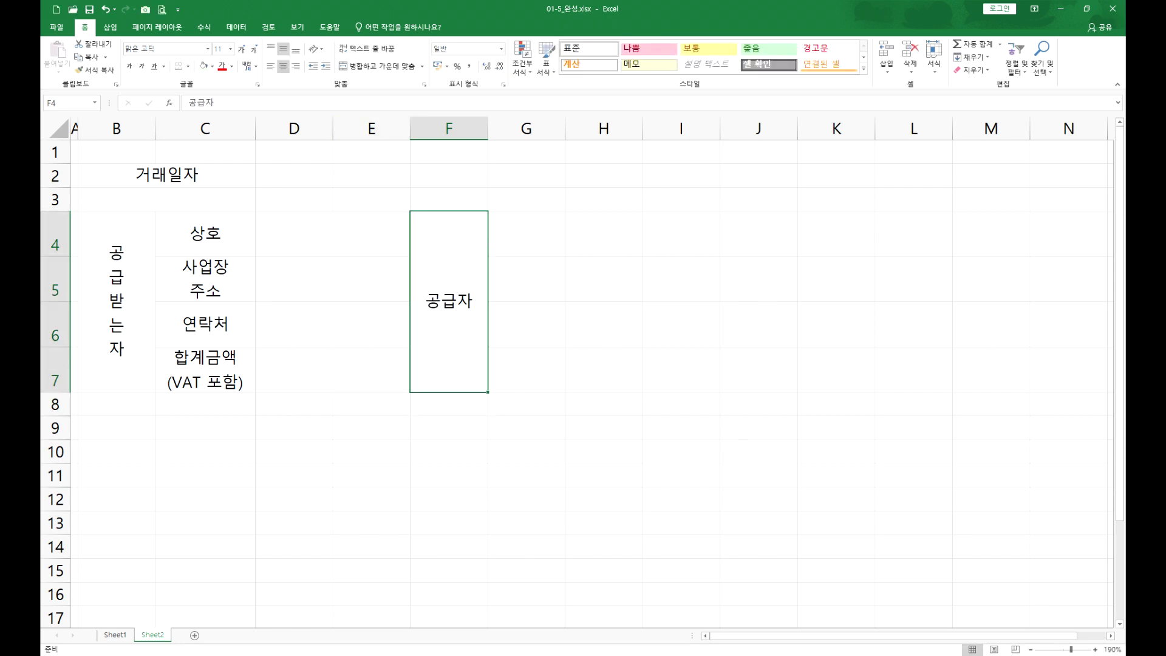
left_click(316, 49)
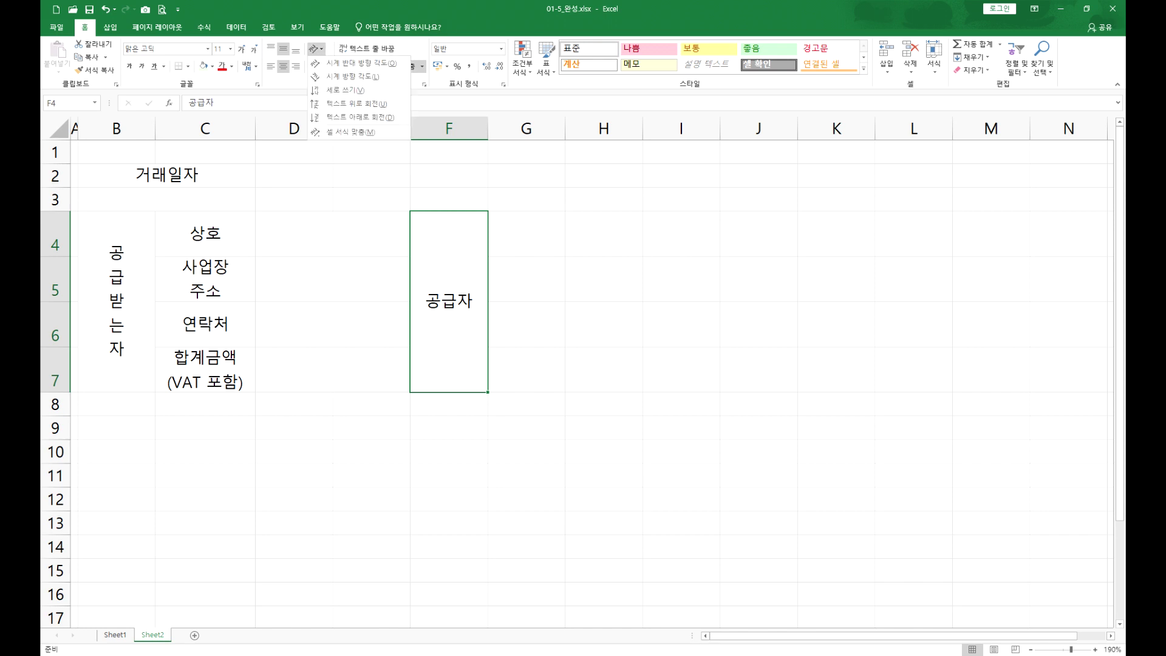
left_click(345, 90)
left_click(526, 233)
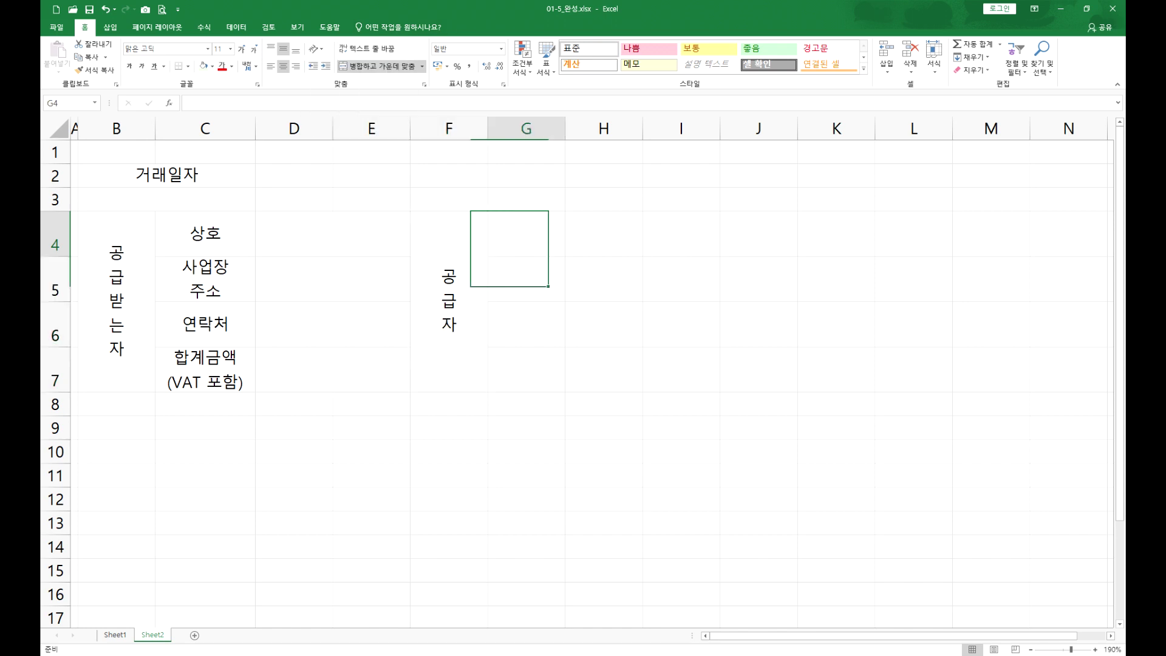
type("등록벖ㅅ")
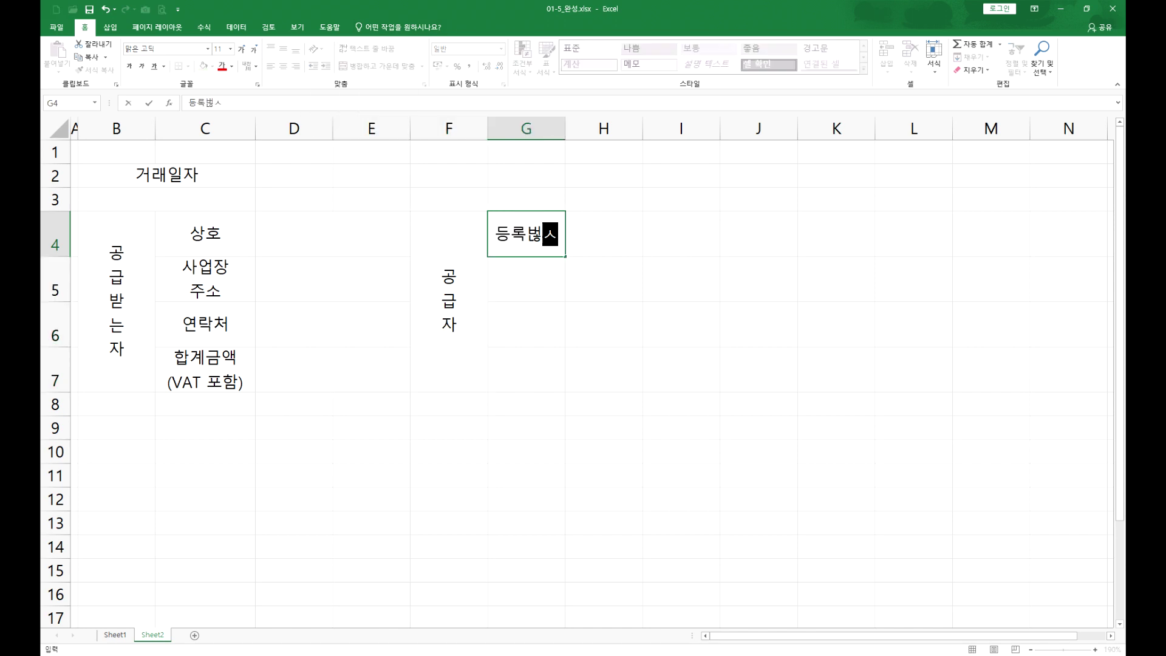
Step: Correct G4 to 등록번호 and enter the two-line label 상호 (법인명) in G5
key("Return")
key("Up")
key("F2")
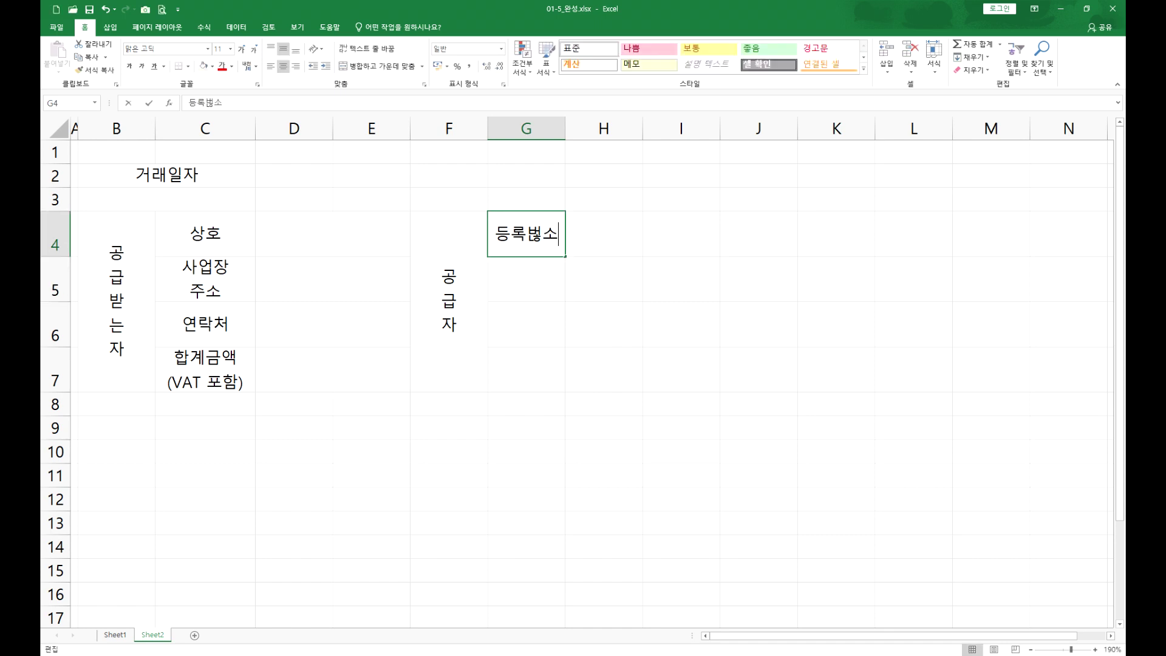
key("BackSpace")
key("BackSpace")
type("번호")
key("Return")
type("상ㅎ")
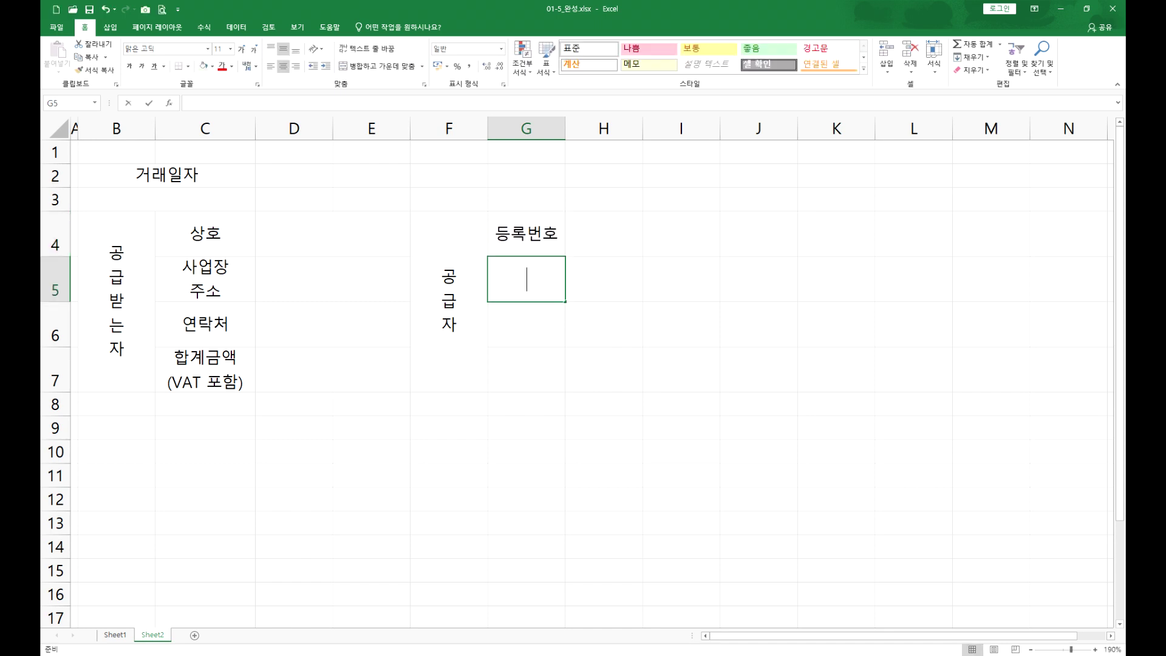
key("alt+Return")
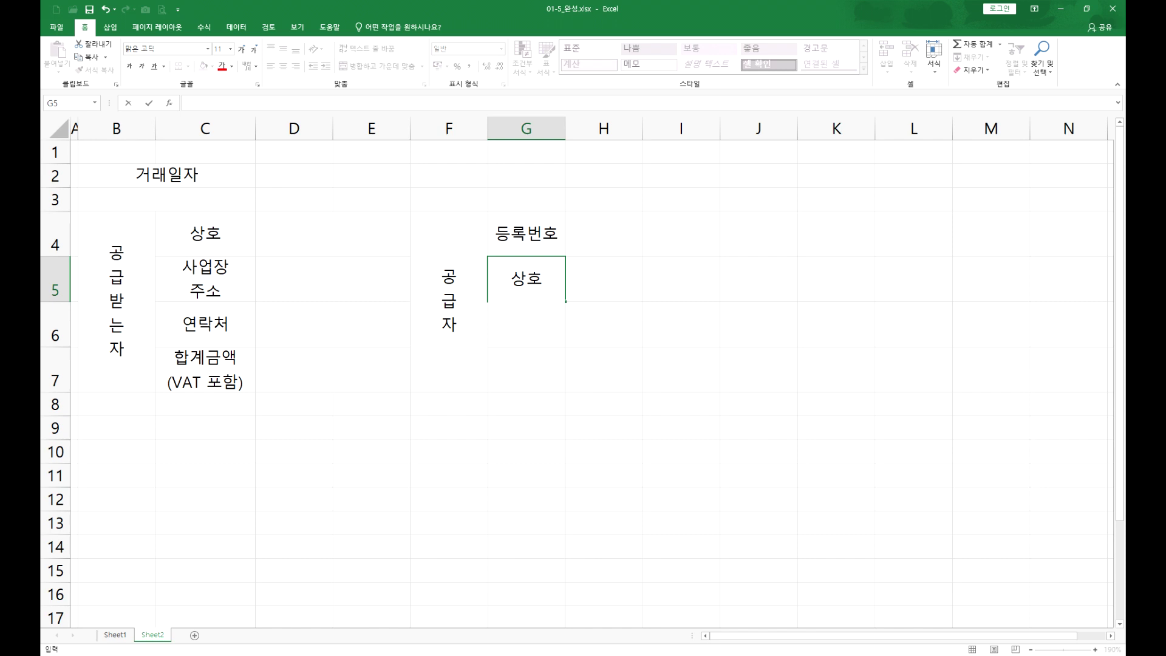
type("(법인명)")
key("Return")
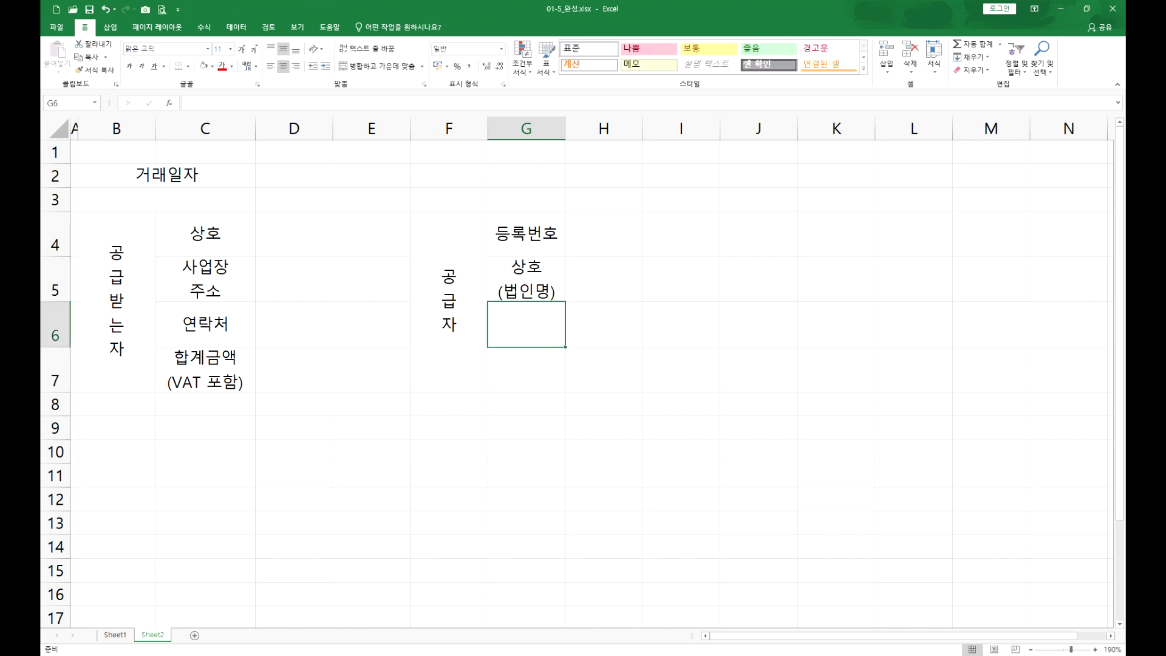
Step: Enter the two-line label 사업장 주소 in G6 and 연락처 in G7
type("사업장")
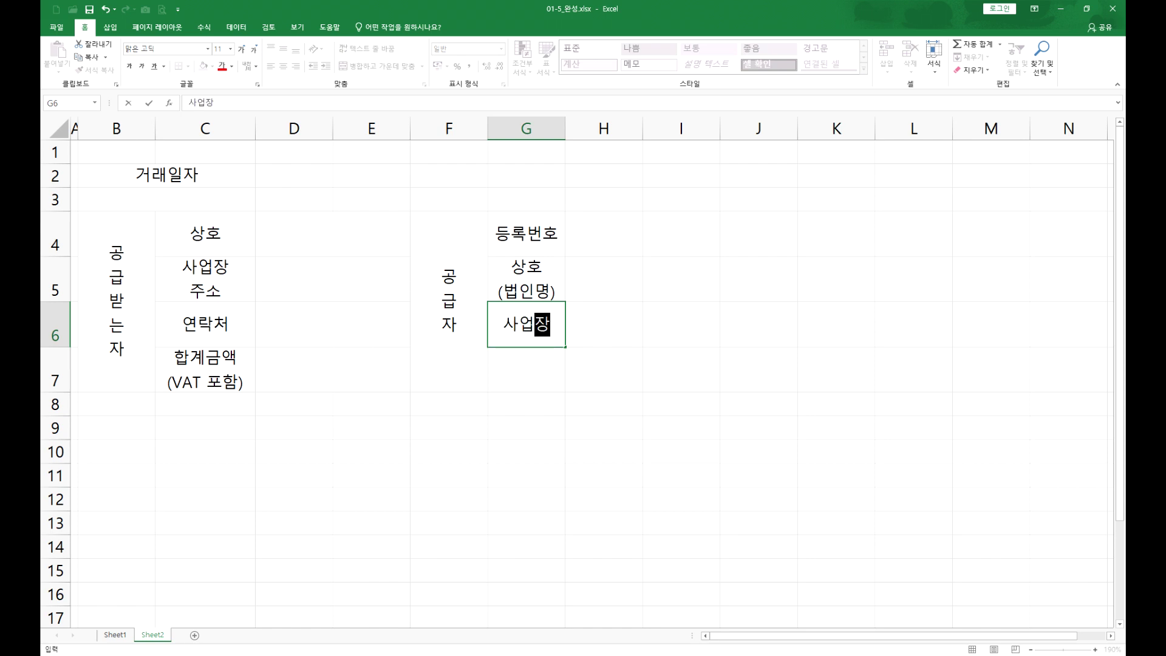
key("alt+Return")
type("주")
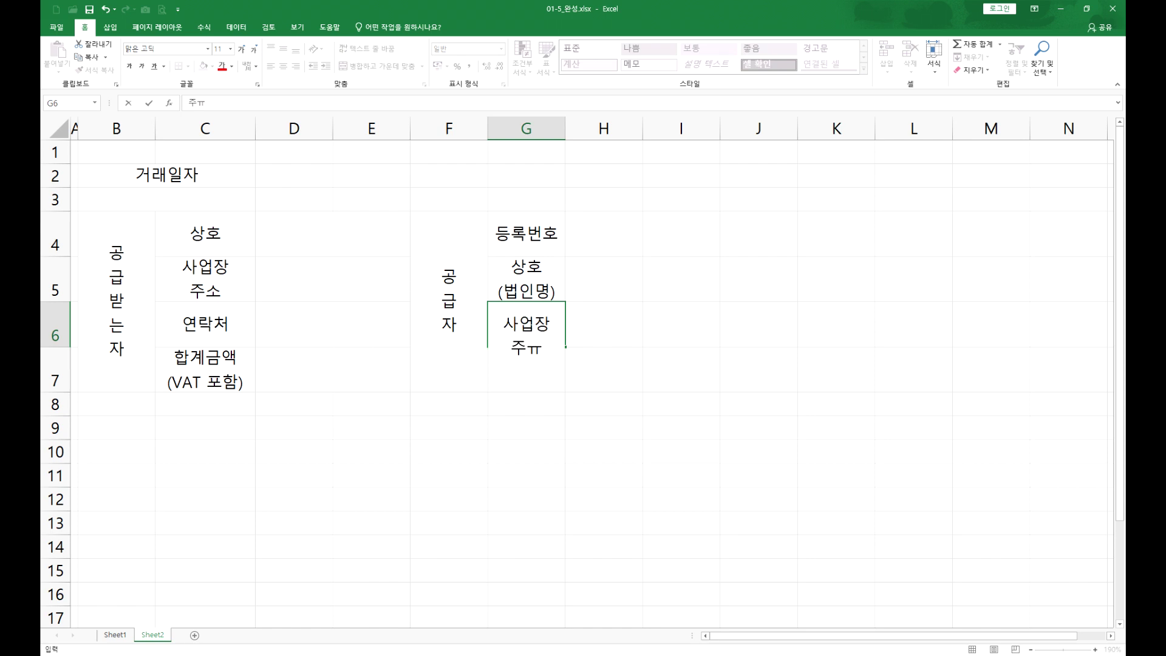
type("소")
key("Return")
type("연ㄹ")
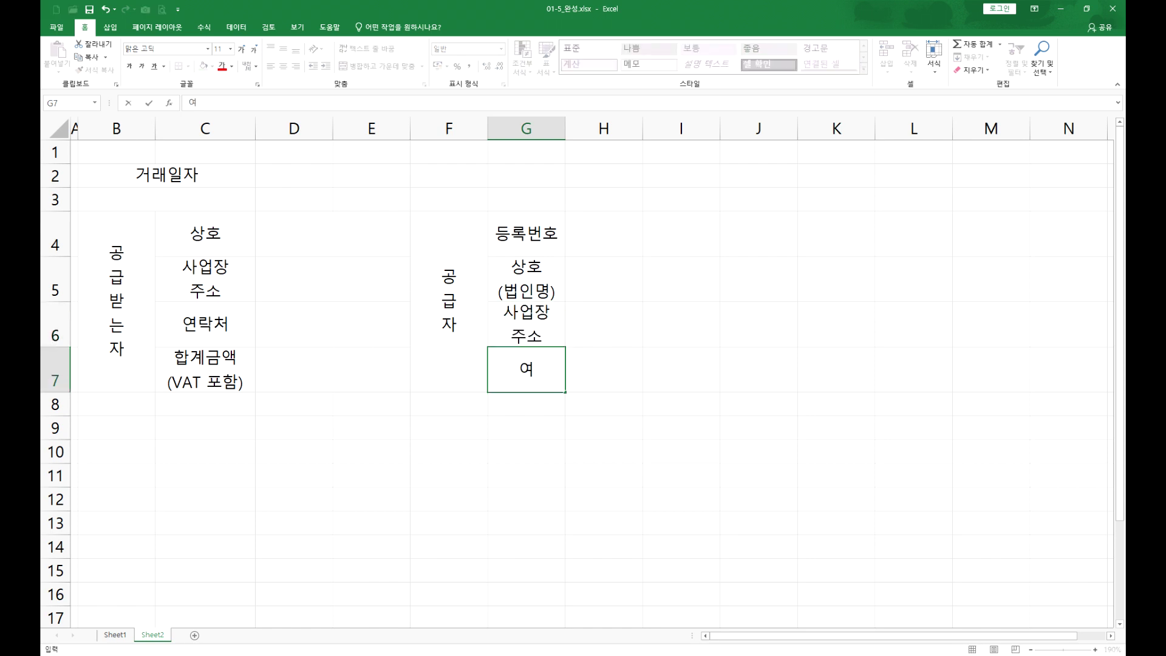
type("락처")
key("Right")
key("Right")
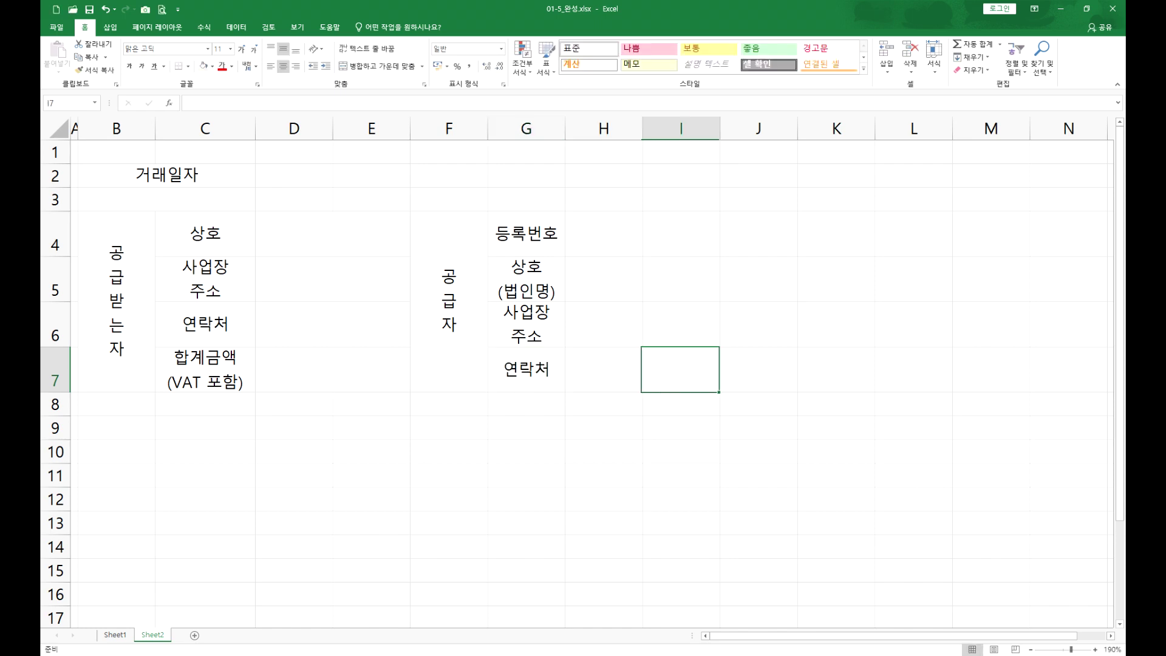
Step: Enter 성명 in I5 and 팩스 in I7, then review the entries
key("Up")
key("Up")
key("Up")
key("Down")
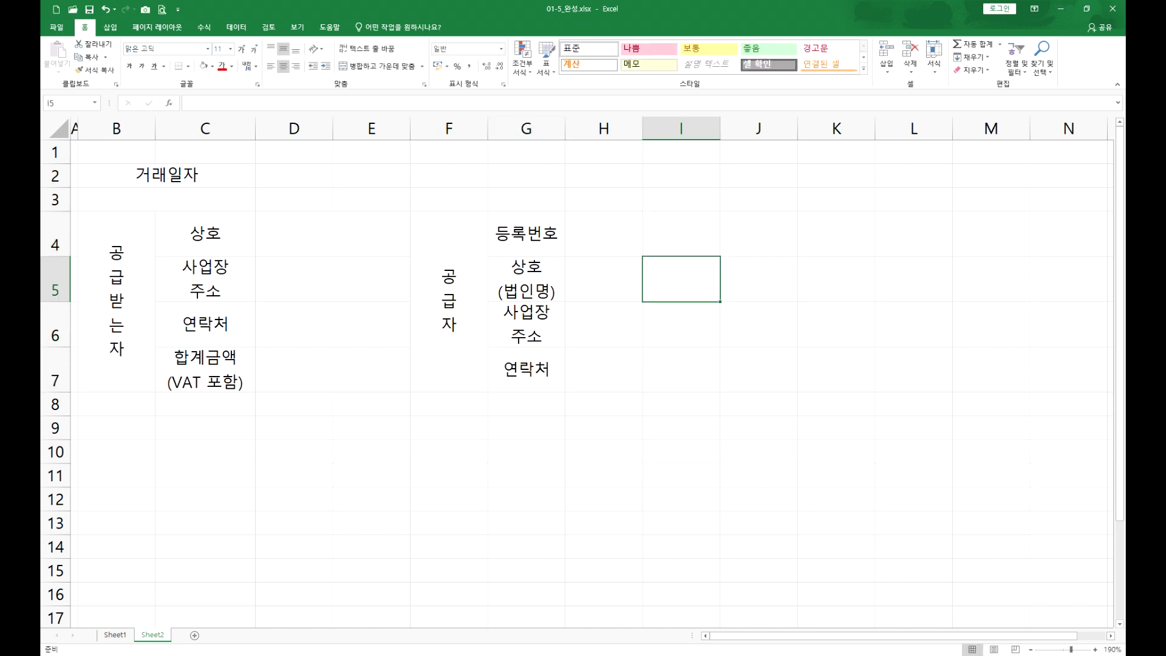
type("성ㅁ")
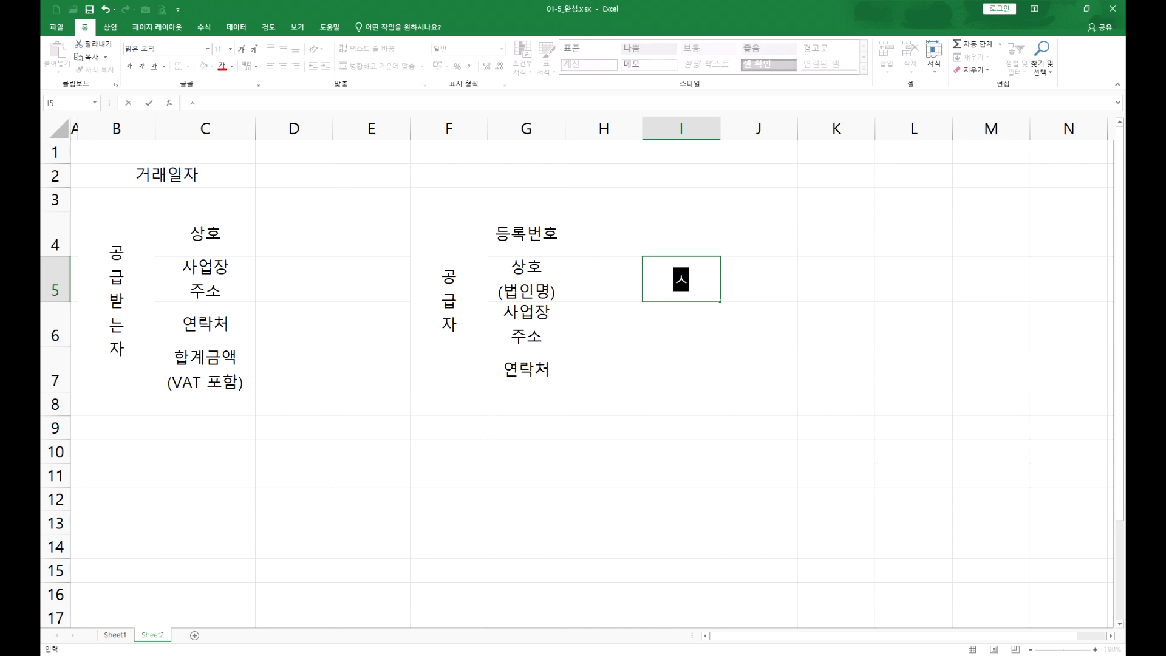
key("Return")
key("Return")
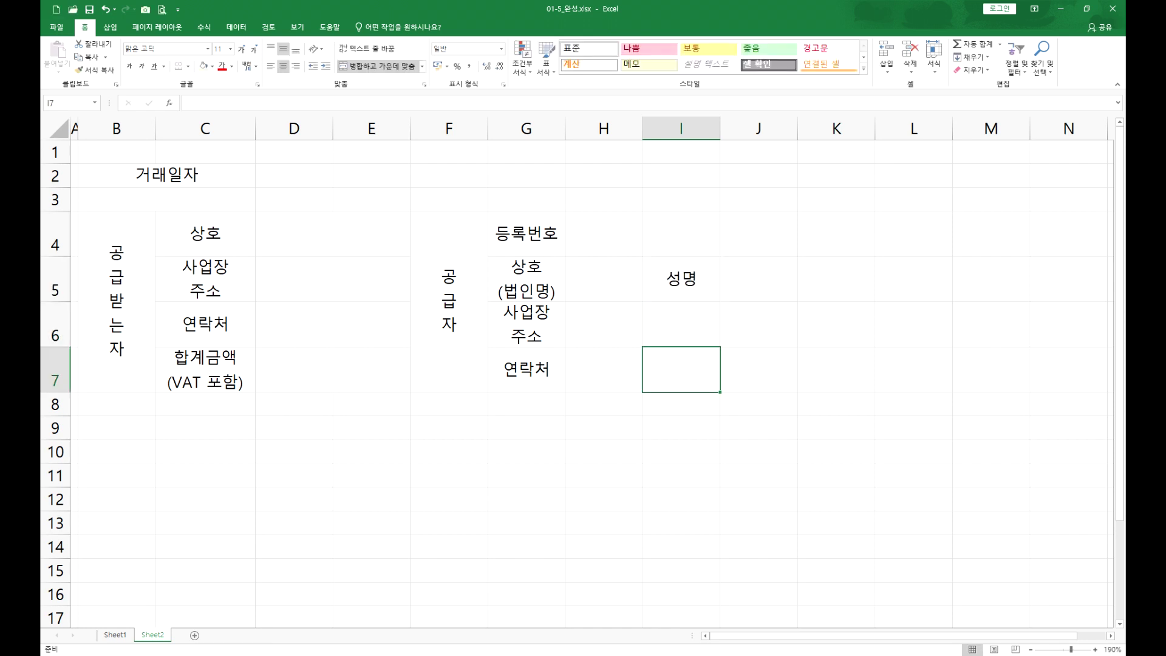
type("팩스")
key("Return")
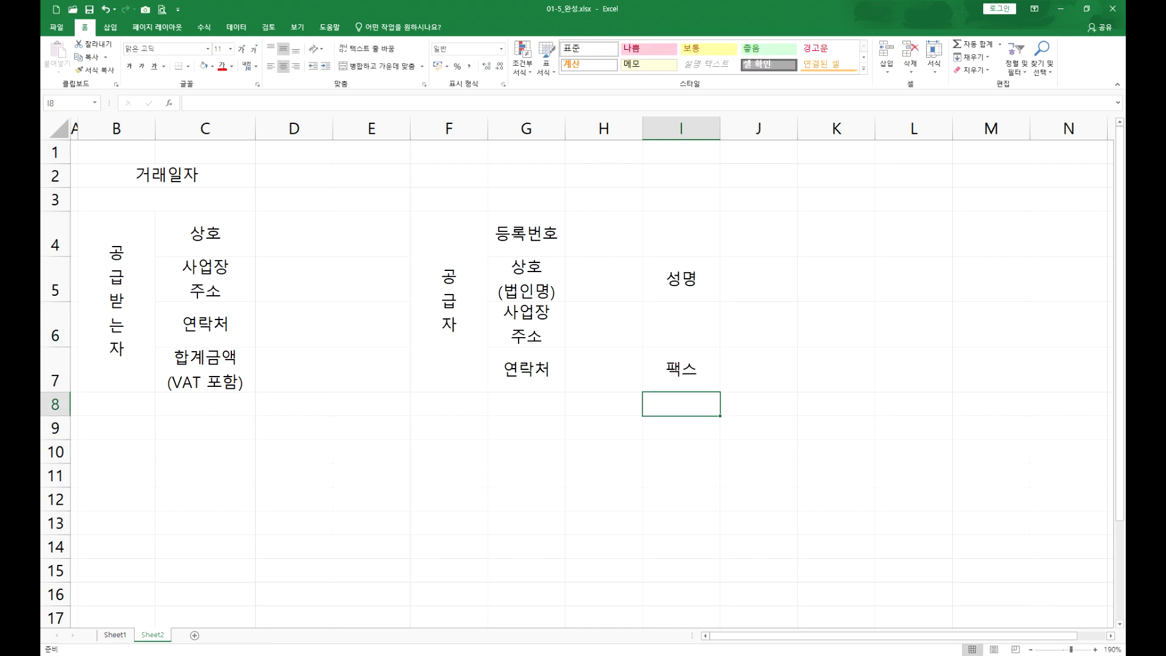
left_click(681, 370)
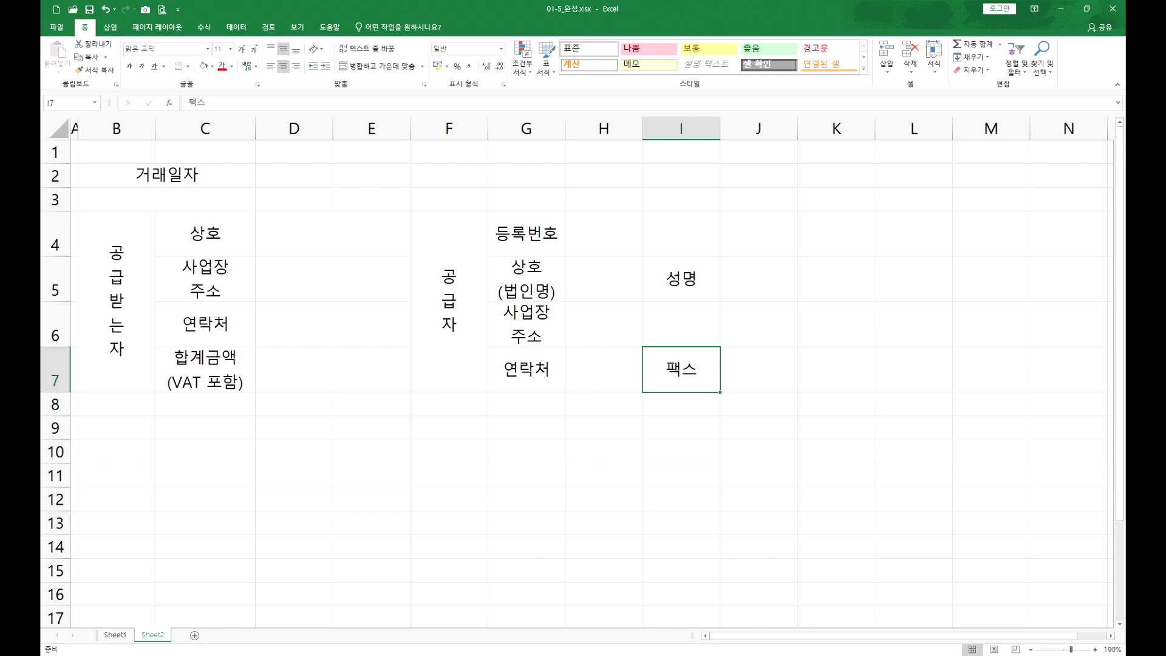
left_click(167, 176)
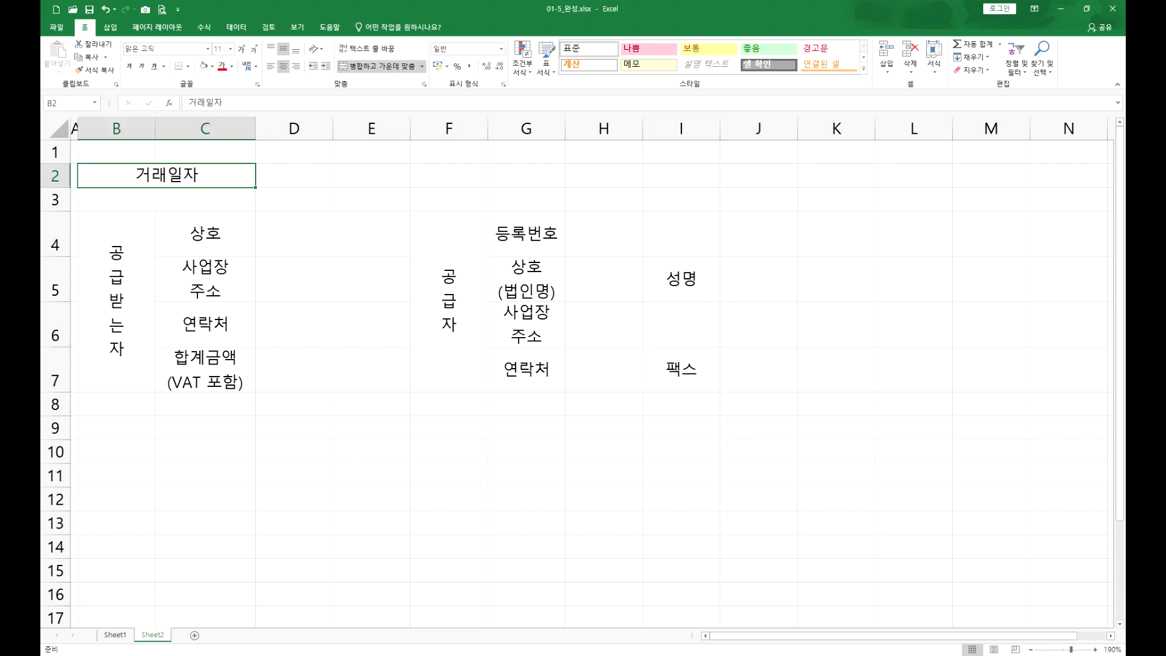
left_click(449, 301)
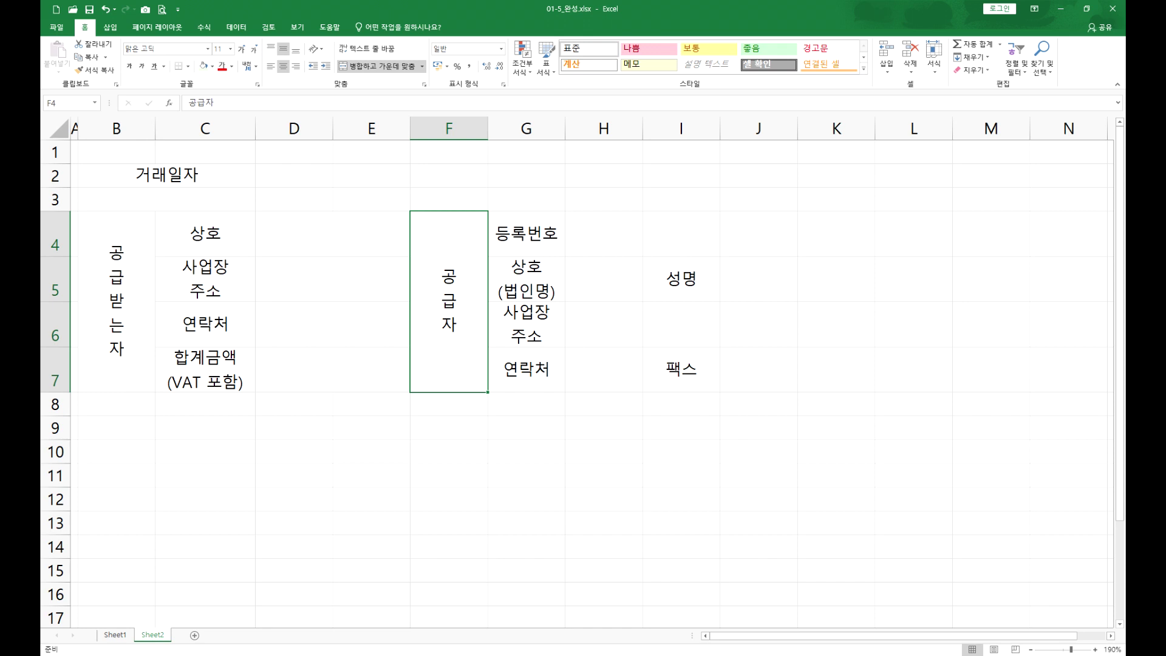
Step: Narrow label columns B and F, and widen columns D and E
left_click_drag(155, 128, 106, 128)
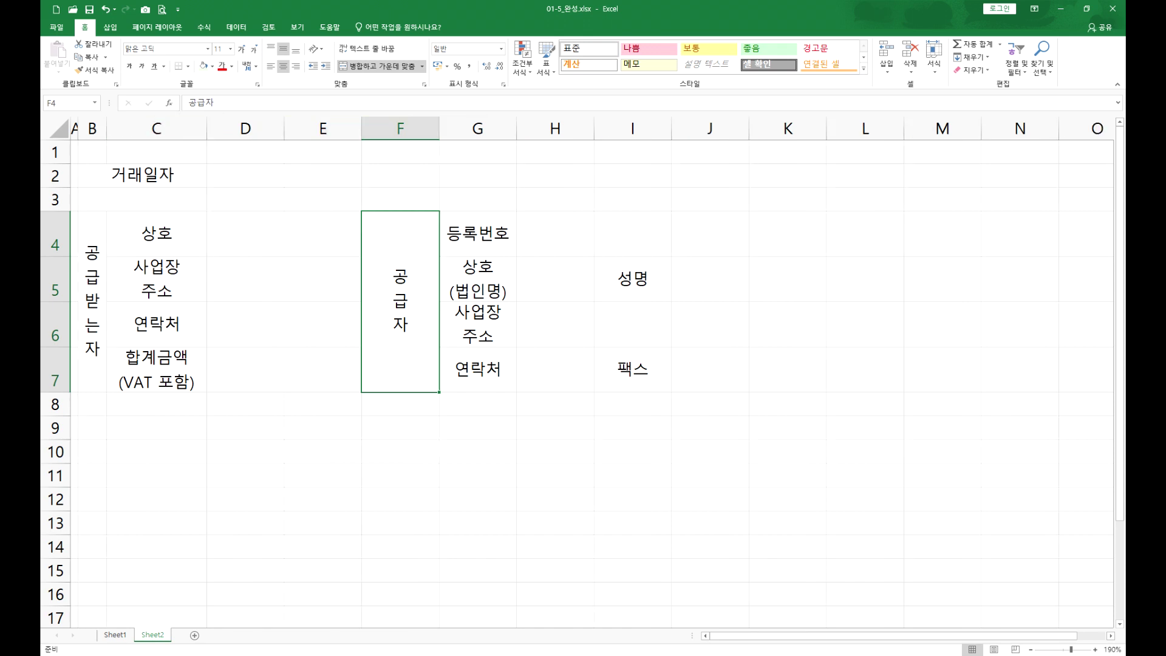
left_click_drag(439, 128, 391, 128)
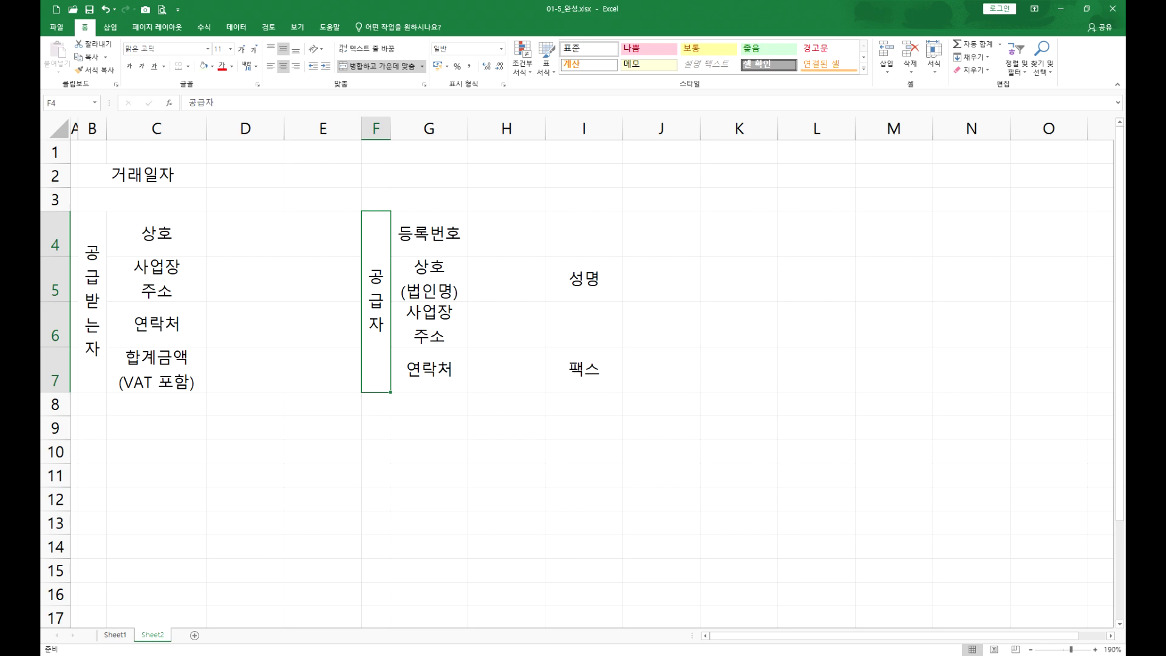
left_click(284, 233)
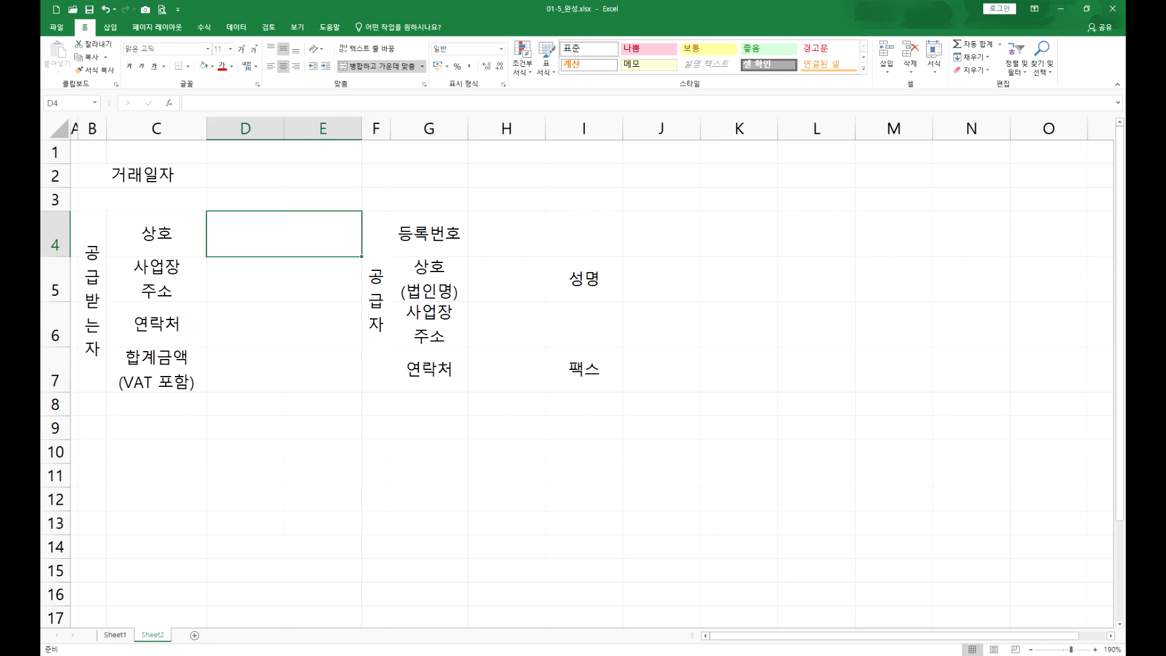
left_click_drag(284, 128, 291, 129)
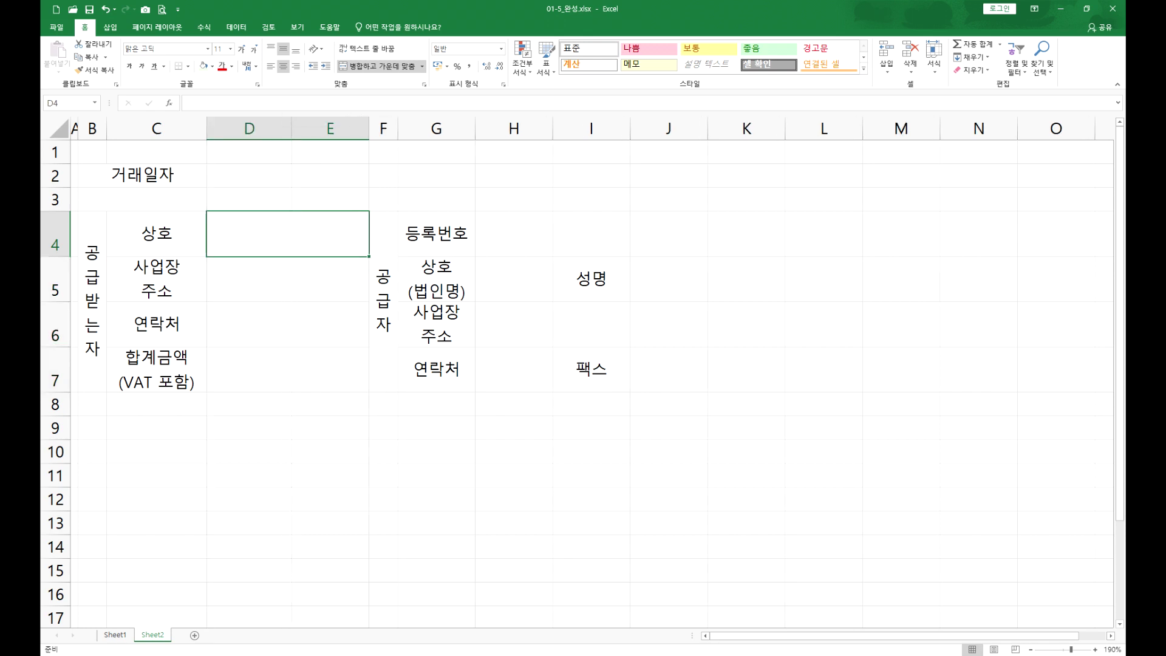
left_click_drag(368, 129, 387, 128)
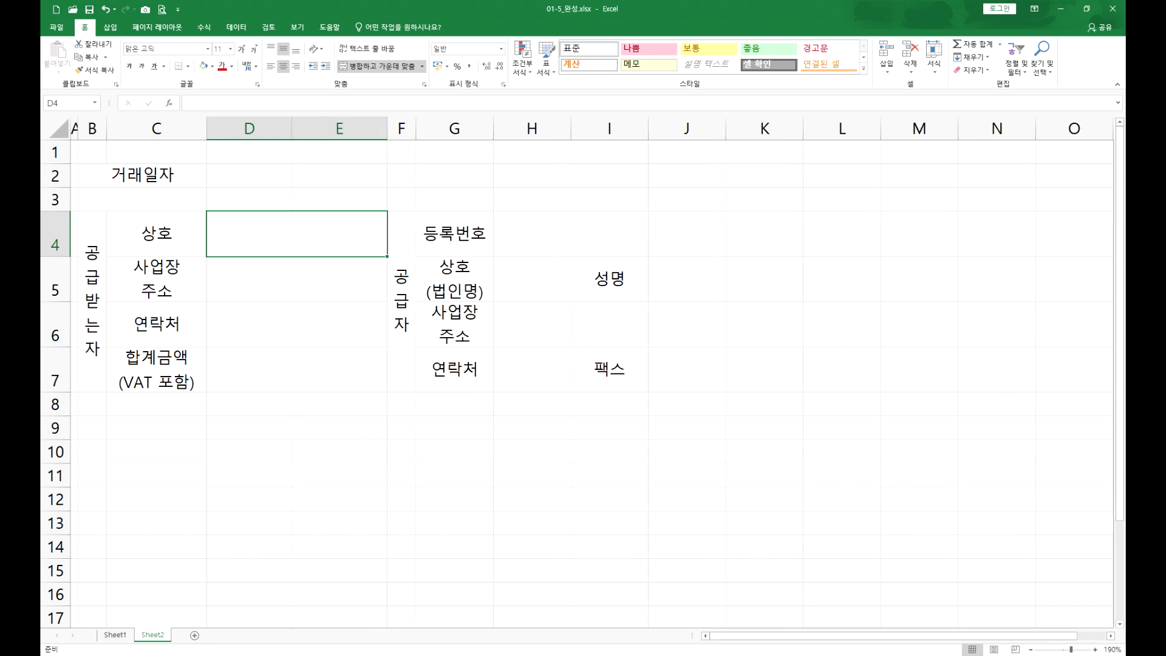
Step: Merge H4:J4 and H6:J6 into single entry cells and widen columns H–J
left_click_drag(531, 234, 686, 234)
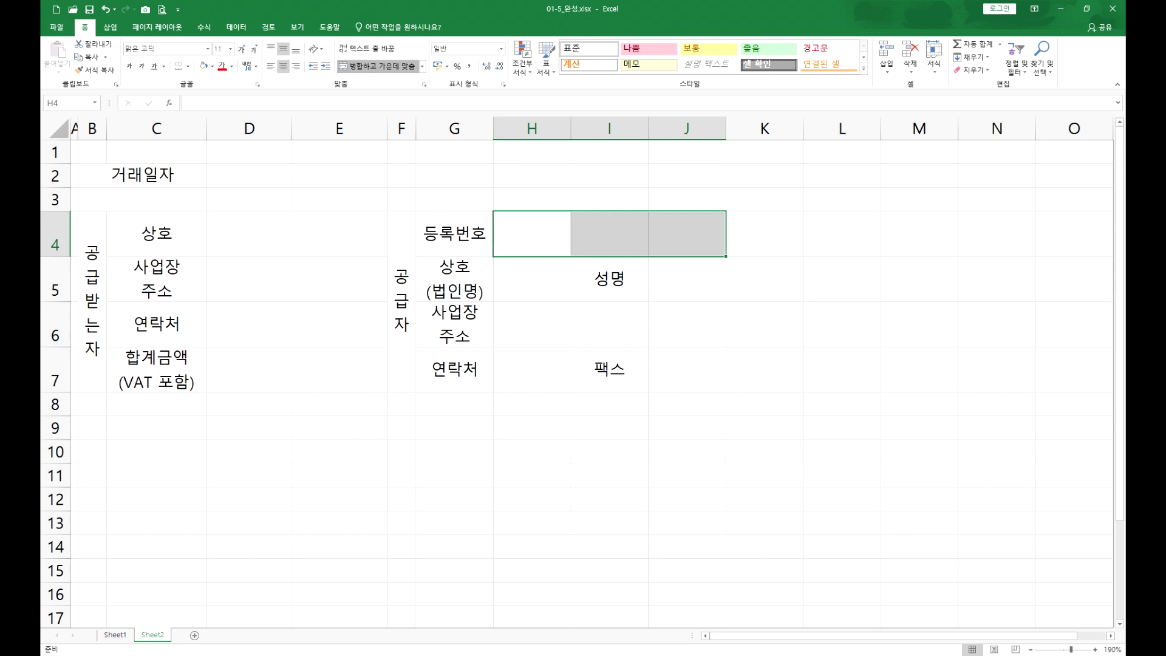
left_click(376, 66)
left_click_drag(532, 324, 686, 324)
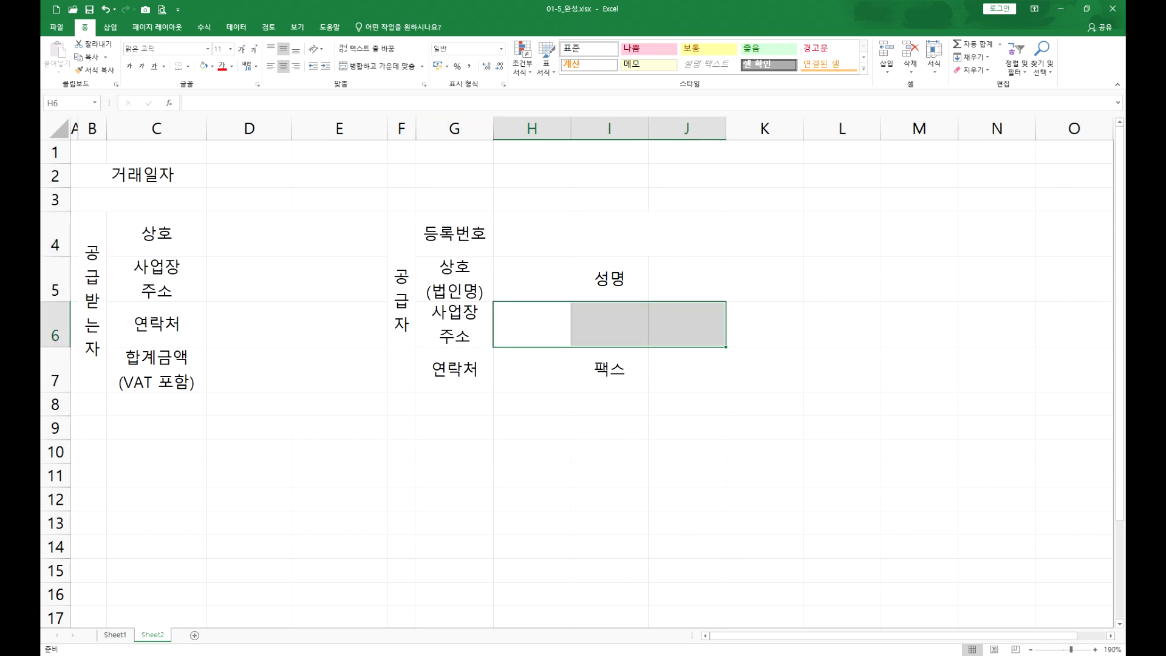
left_click(376, 65)
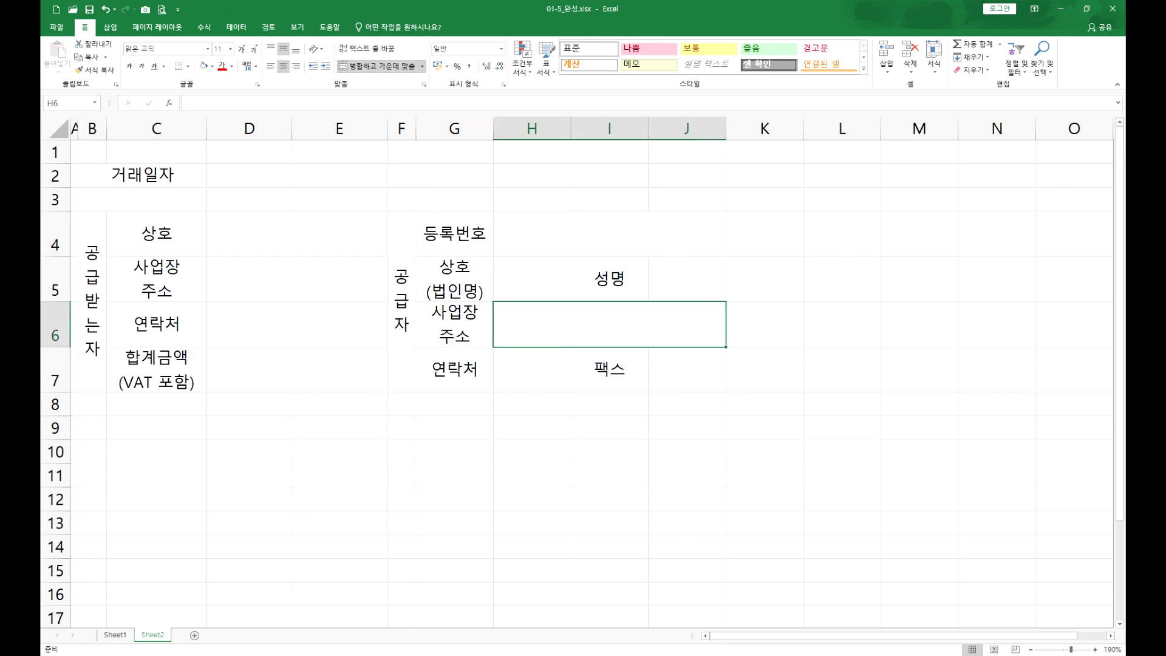
left_click(532, 278)
left_click_drag(531, 129, 674, 129)
left_click(297, 279)
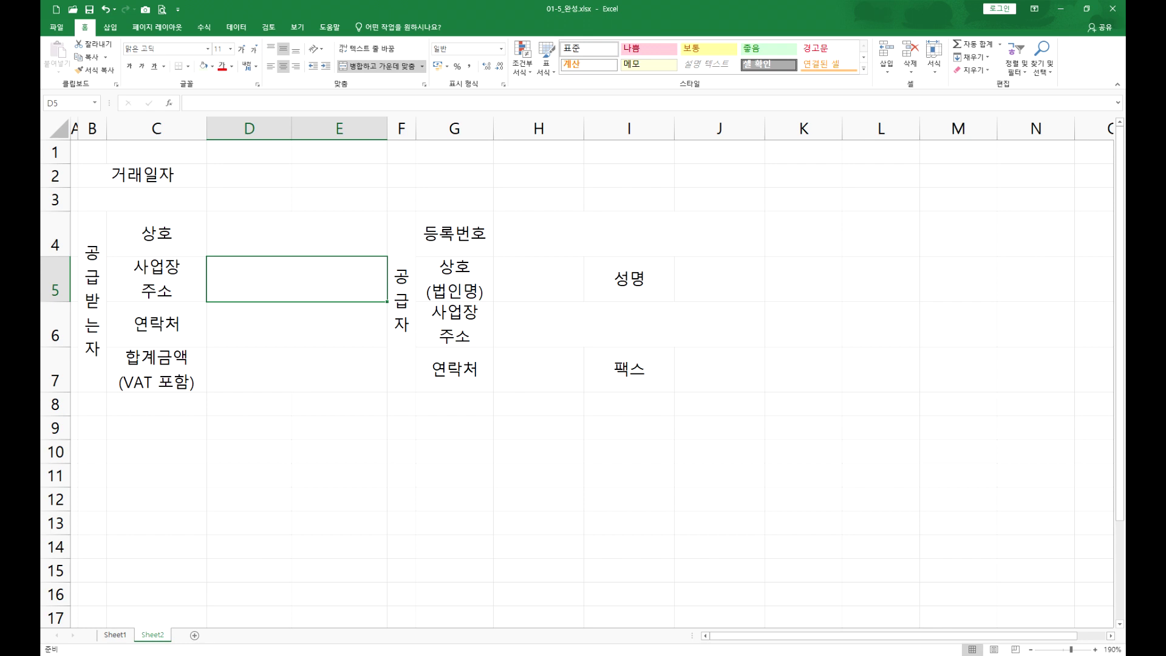
Step: Enter the headers 번호 in B8 and 품목 in C8, fixing typos
left_click(91, 404)
type("번호")
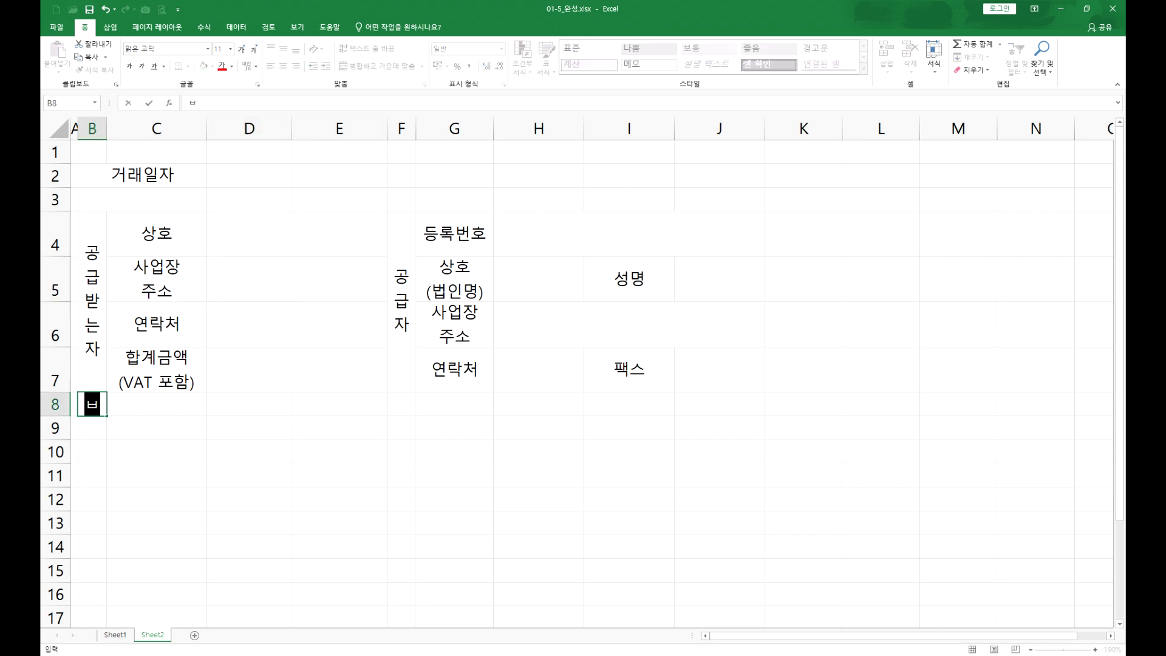
key("Escape")
type("번호")
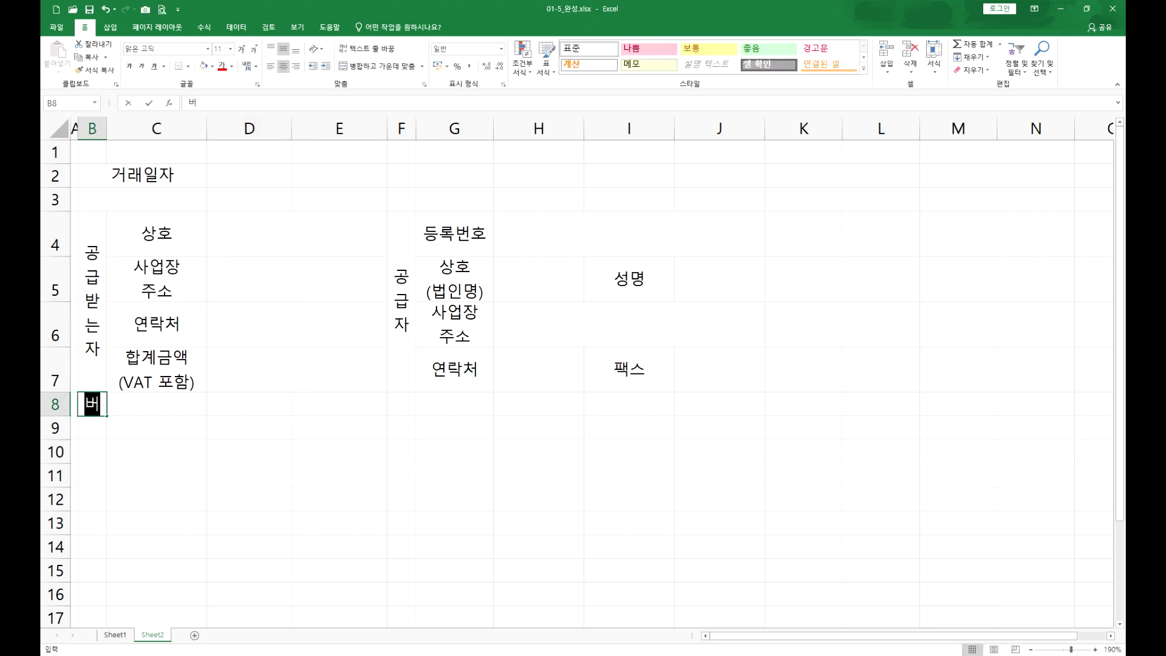
key("Tab")
type("ㄱ")
key("BackSpace")
type("품ㅁ")
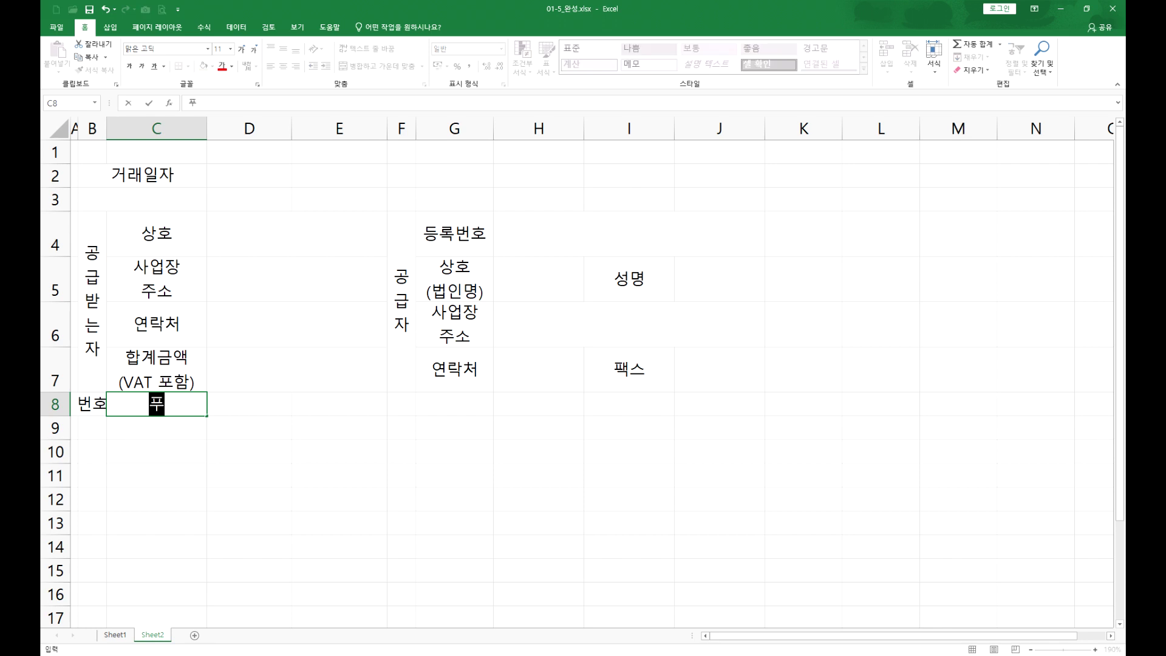
key("Left")
key("Left")
key("Right")
key("F2")
key("BackSpace")
key("BackSpace")
type("품목")
key("Tab")
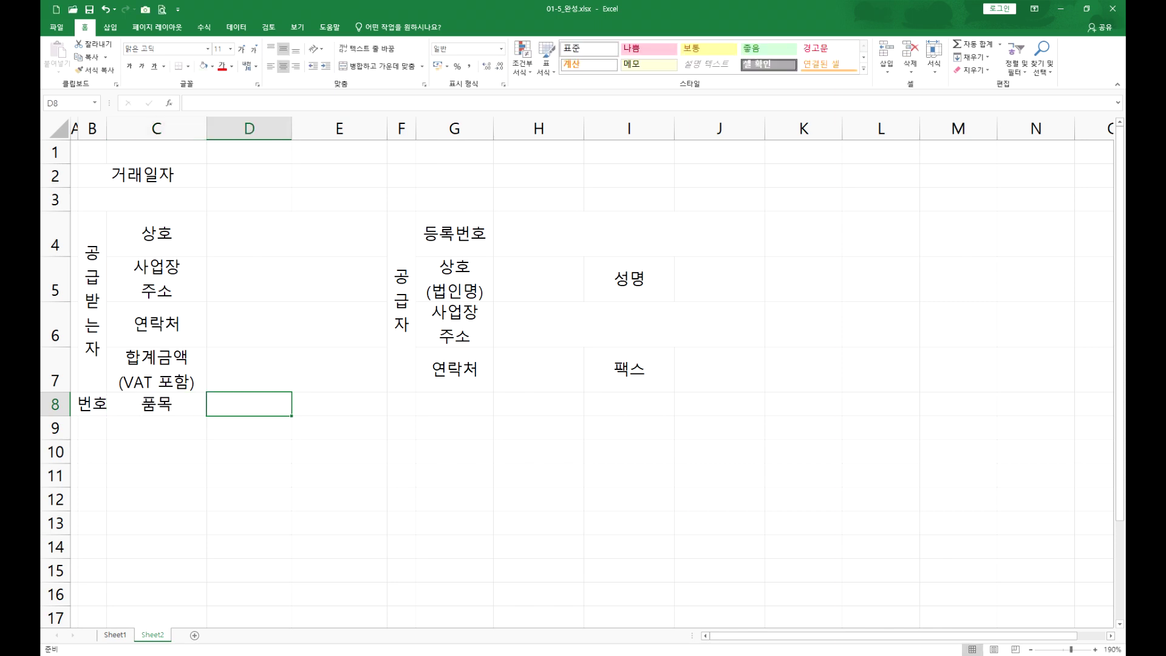
Step: Enter headers 규격 in E8, 단가 in G8, 수량 in H8, 공급가액 in I8 and 세액 in J8
left_click(339, 404)
type("규격")
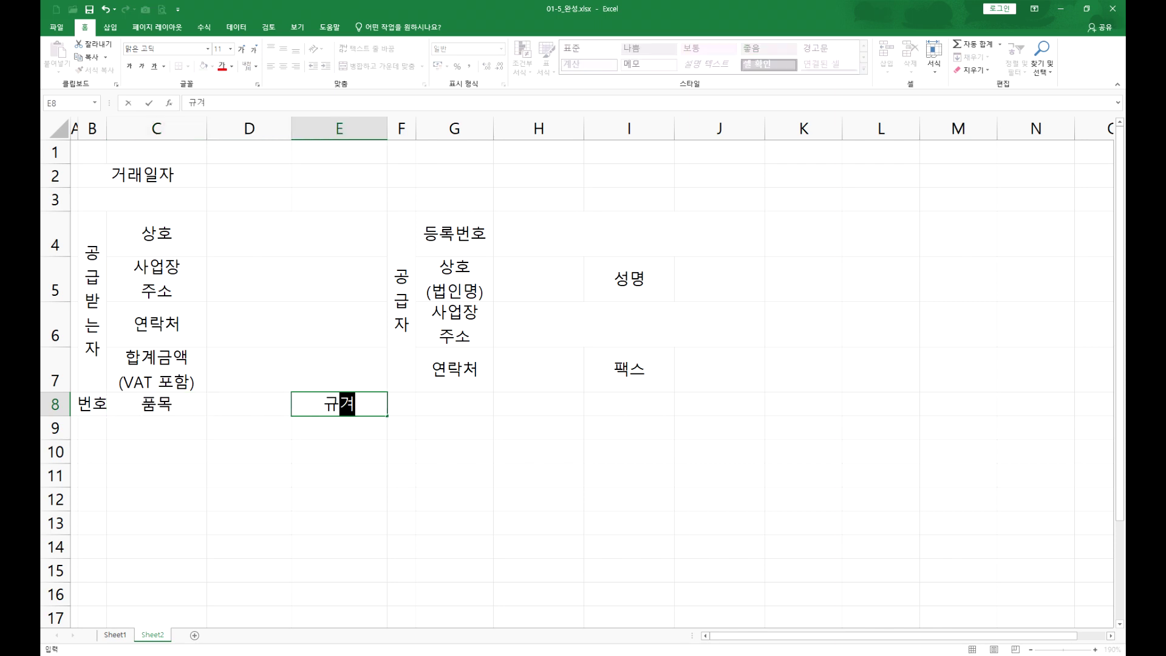
left_click(401, 404)
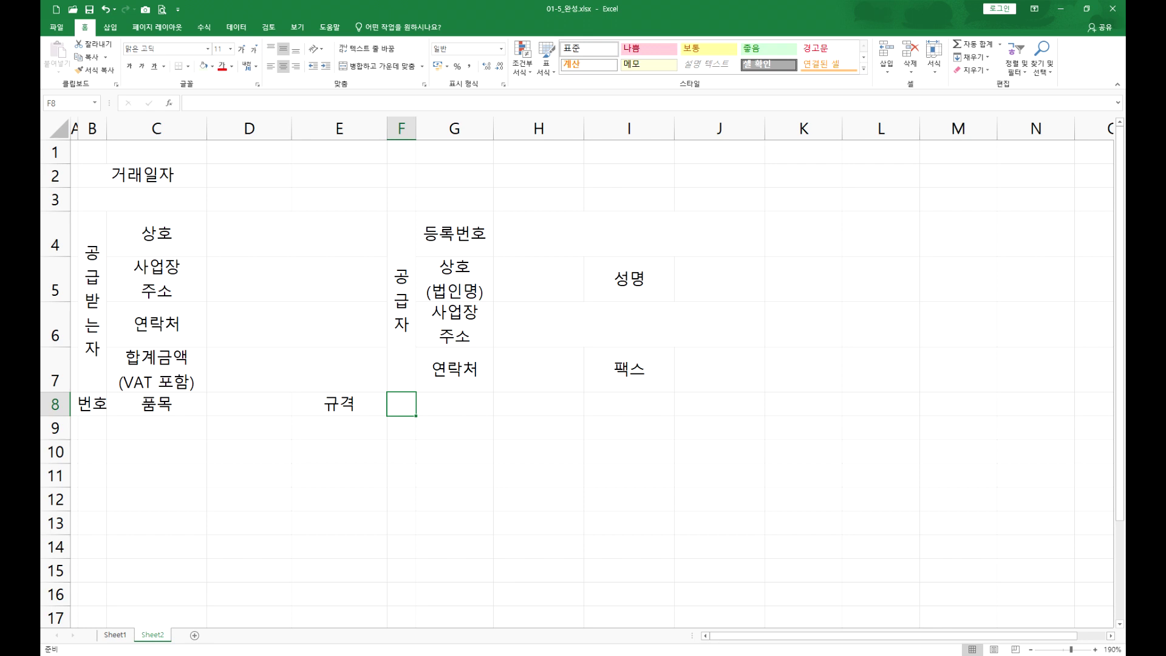
left_click(455, 404)
type("단ㄱ")
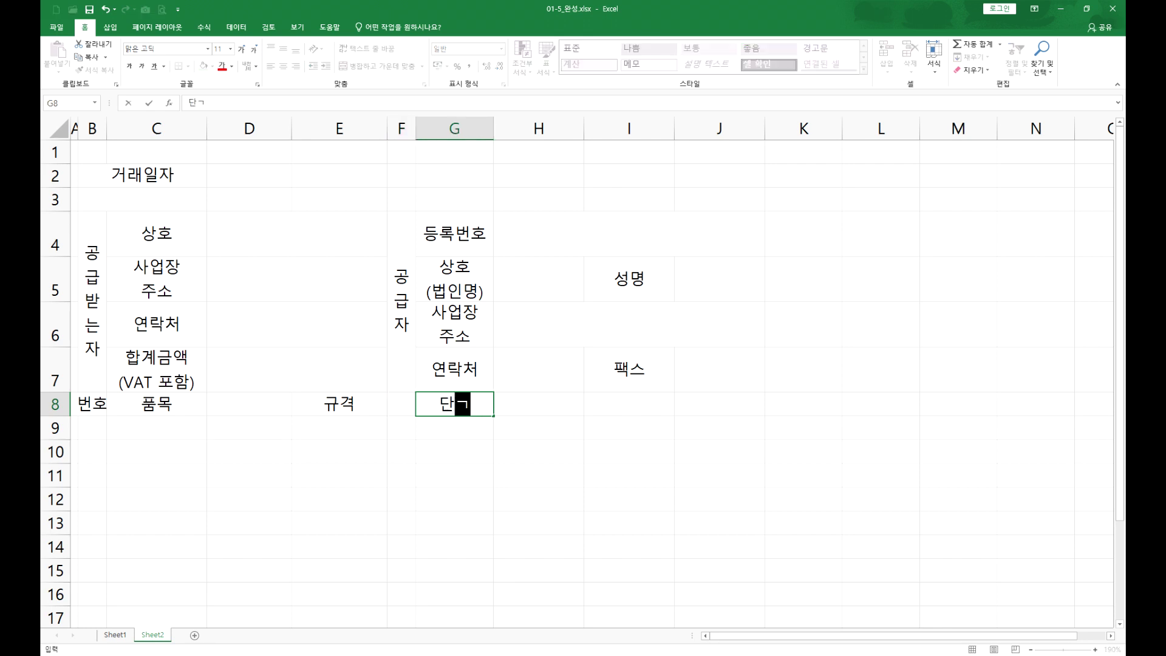
left_click(538, 404)
type("수량")
left_click(629, 404)
type("공ㄱ")
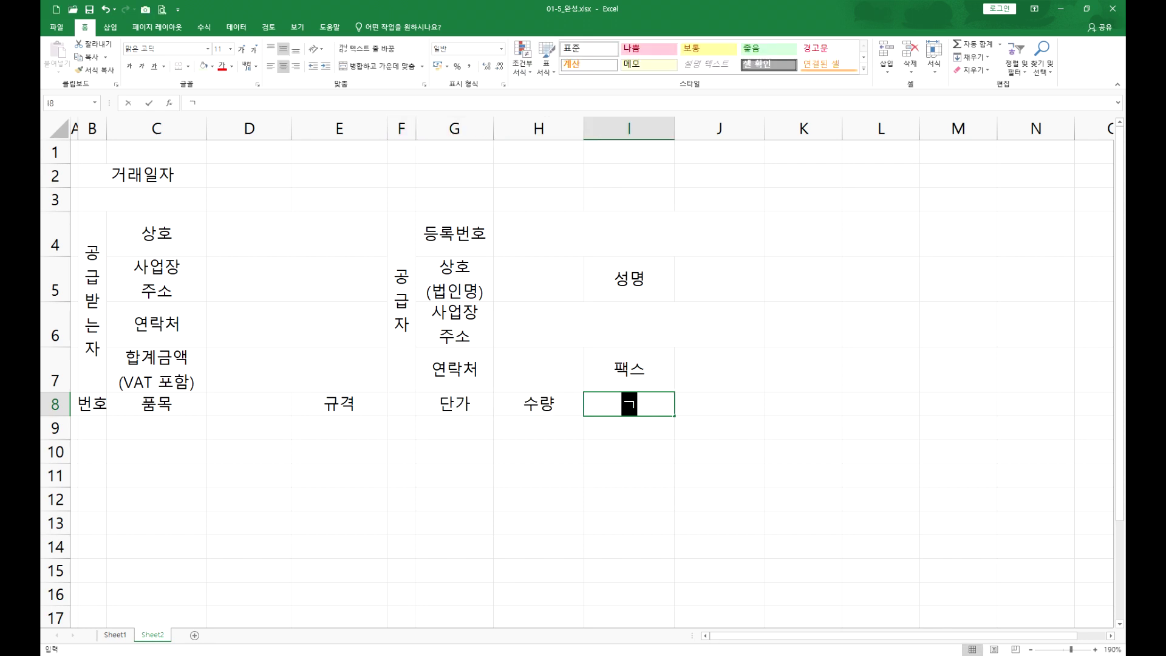
type("급가액")
left_click(719, 404)
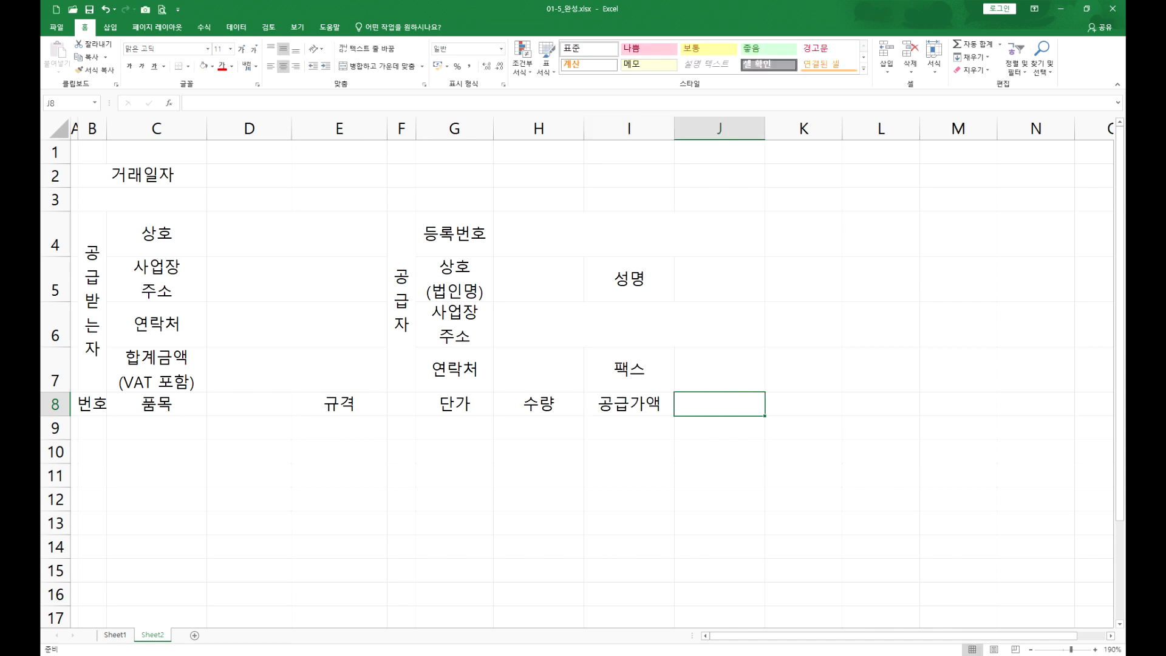
type("세애")
key("Return")
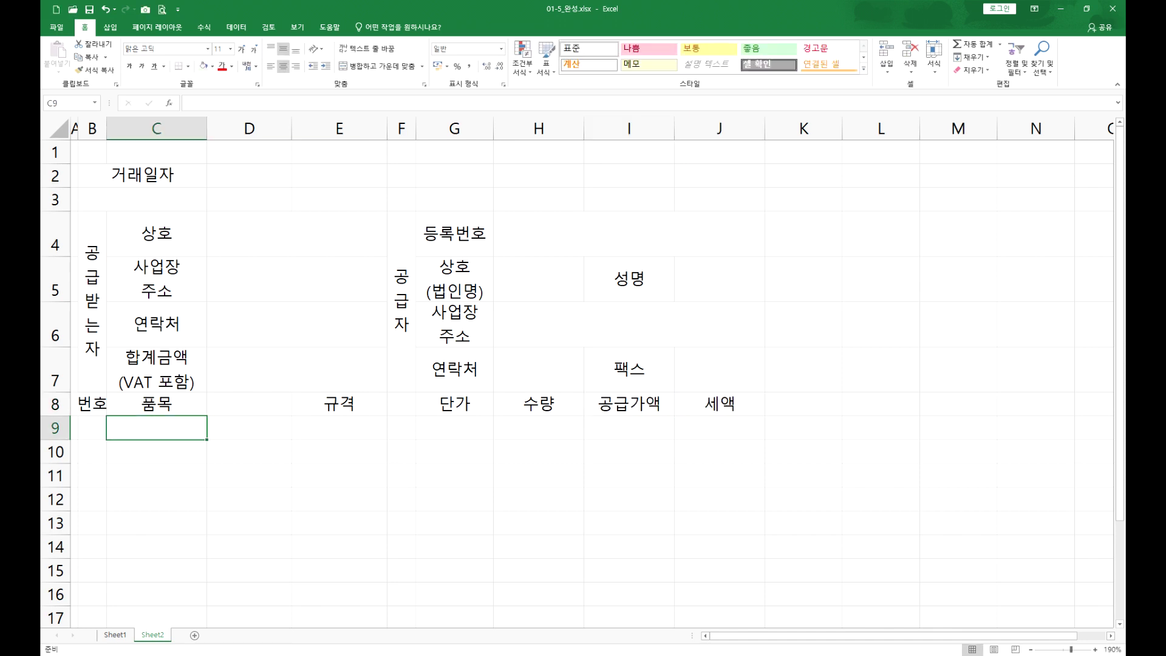
key("Up")
key("Right")
key("Right")
key("Right")
key("Right")
key("Right")
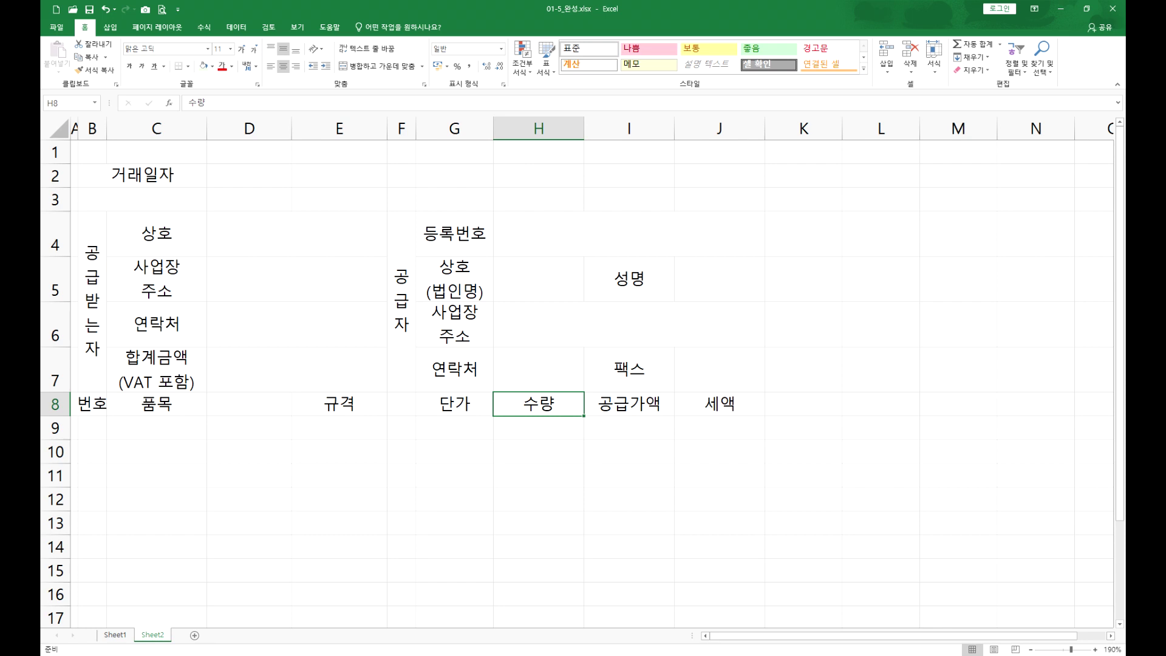
key("Down")
key("Left")
key("Left")
key("Left")
key("Left")
key("Left")
key("Left")
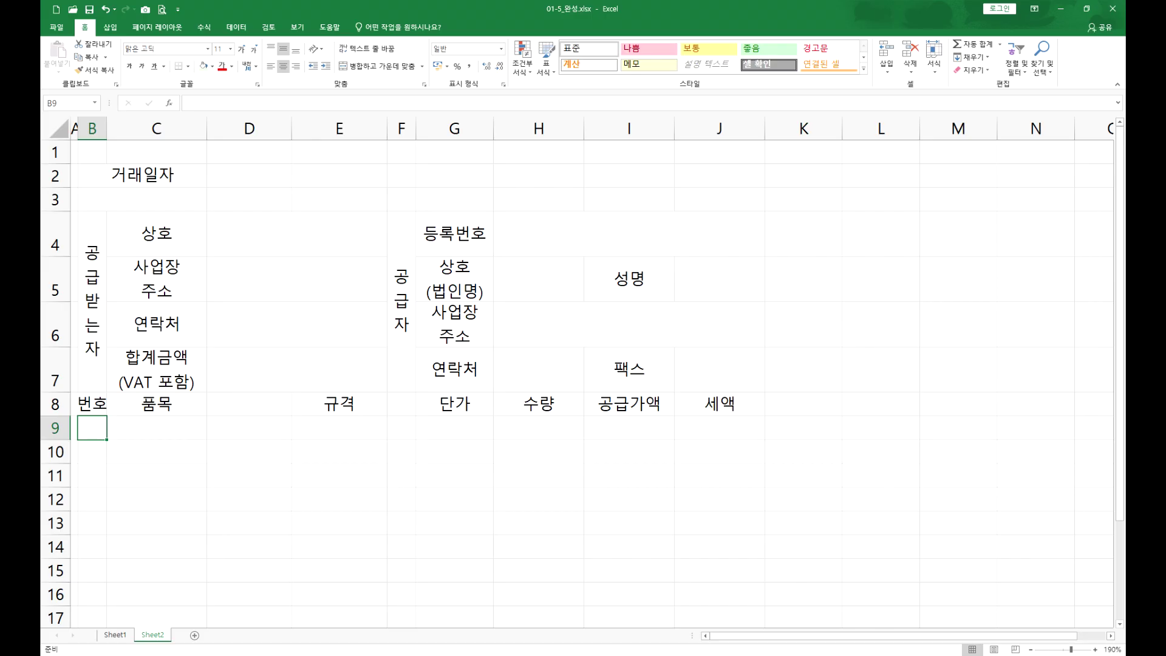
Step: Apply All Borders to the form range B2:J24
left_click(142, 176)
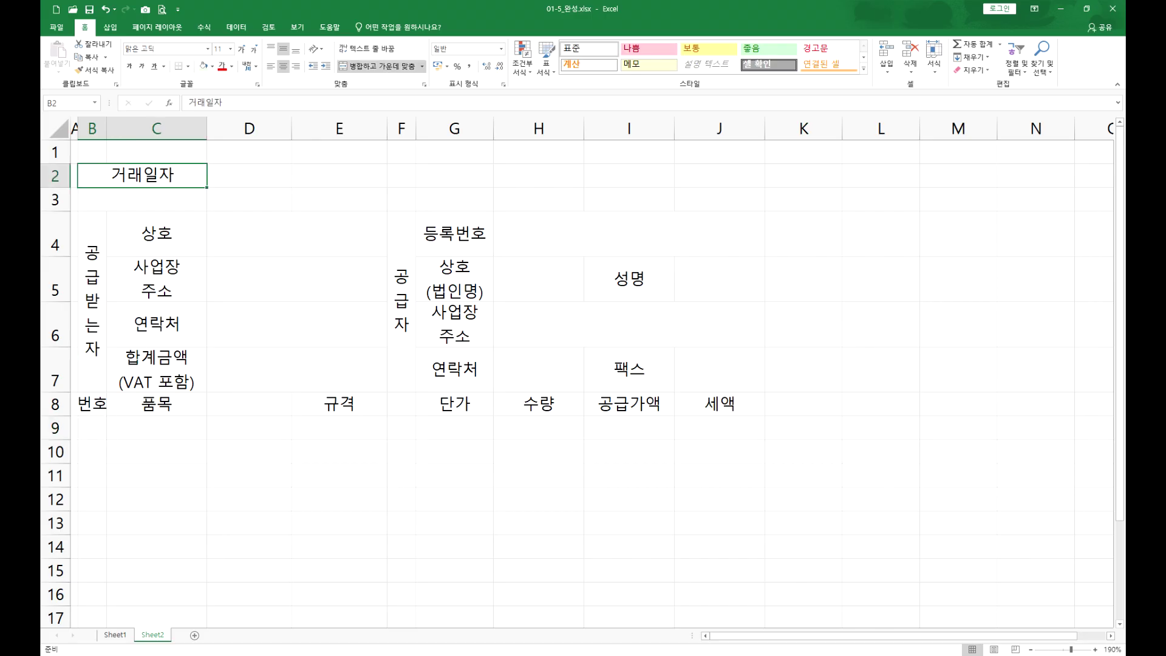
left_click_drag(141, 176, 760, 201)
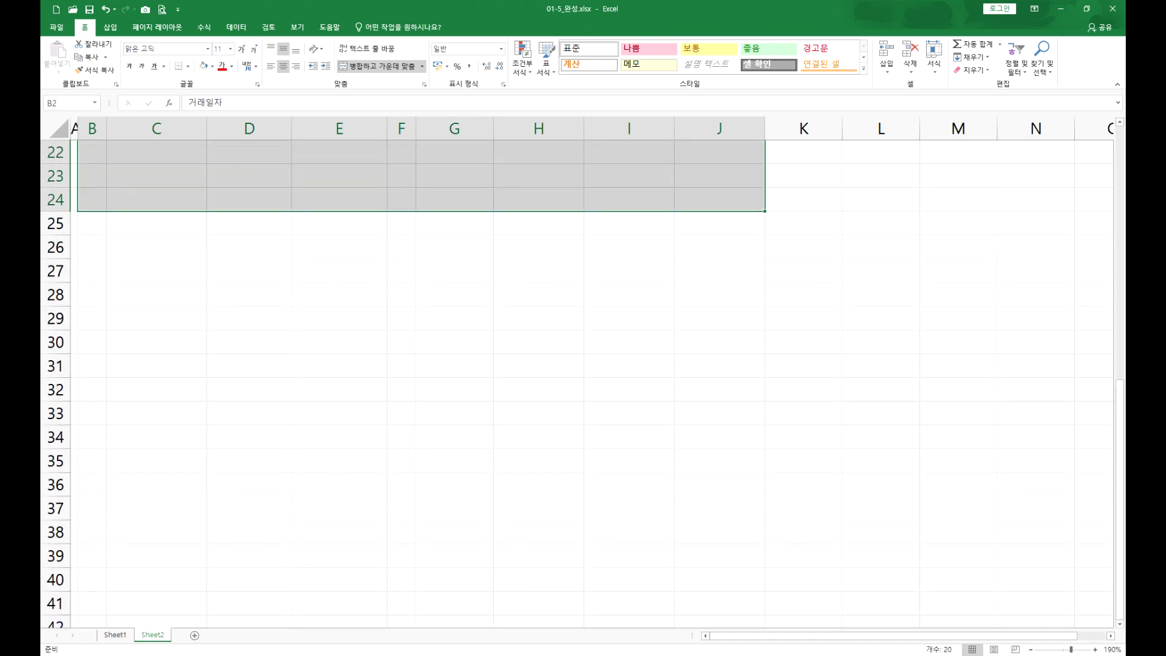
scroll(759, 200, "up", 3)
scroll(419, 383, "up", 3)
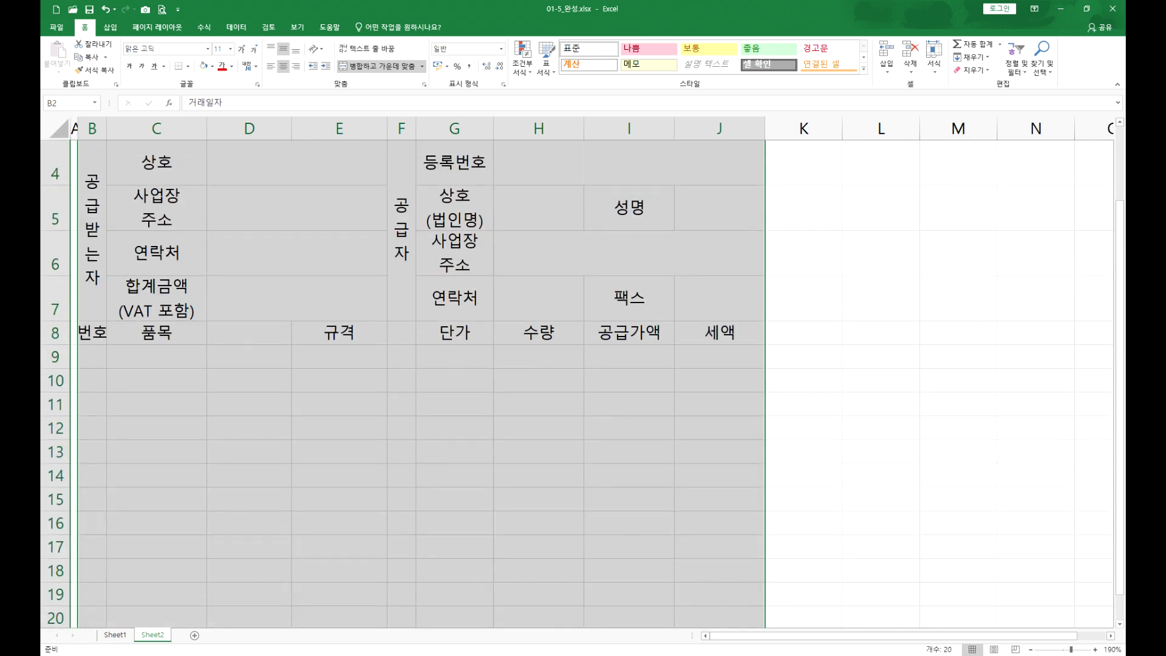
scroll(419, 382, "up", 1)
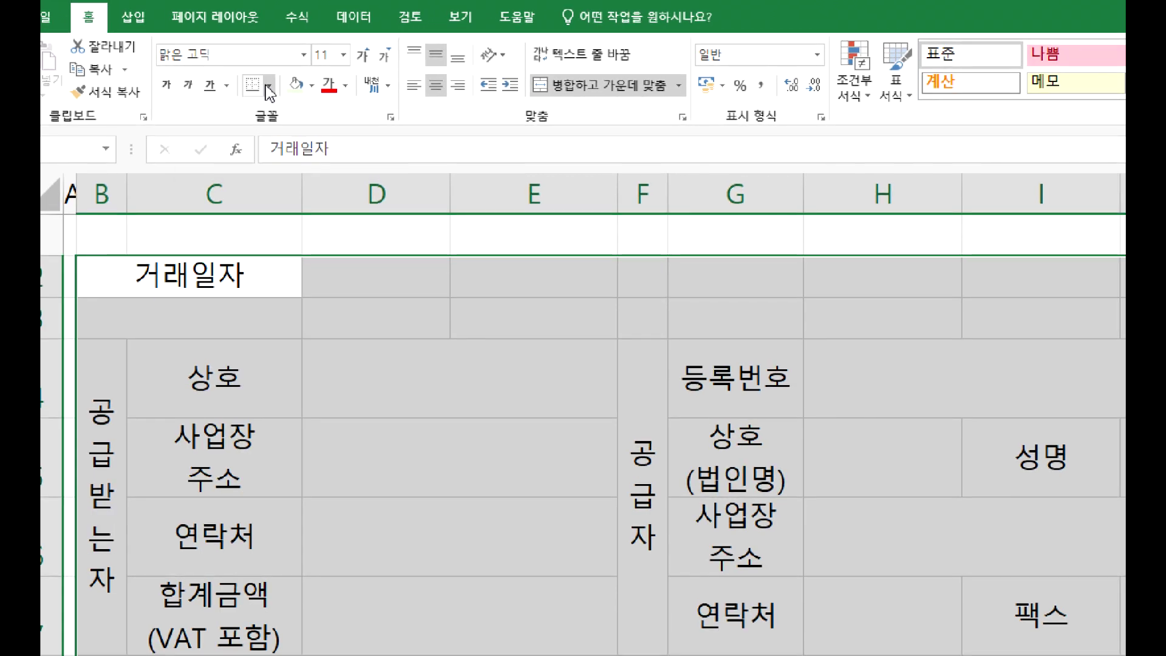
left_click(267, 88)
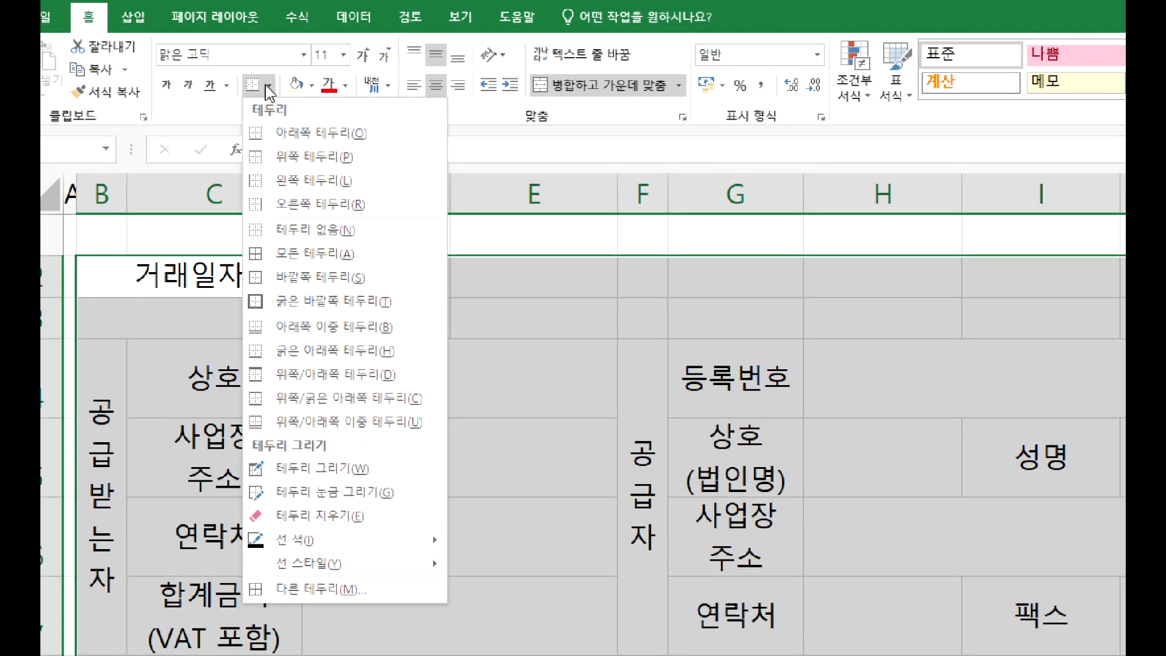
left_click(276, 254)
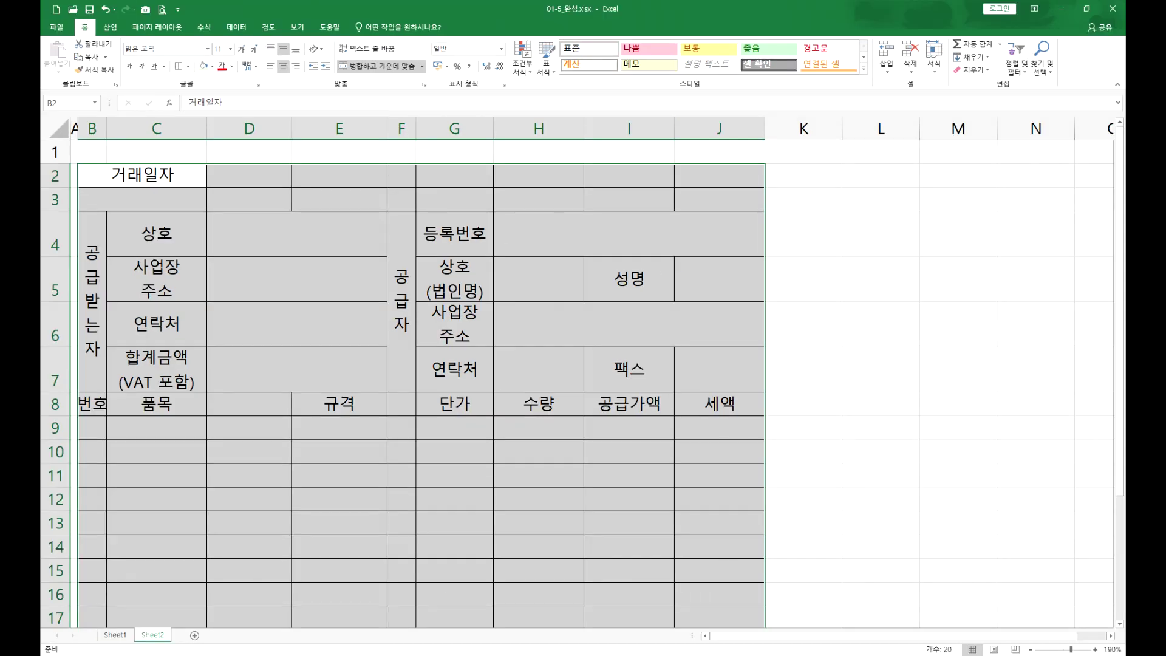
left_click(296, 278)
Step: Merge D2:J3 and enter the title 거래명세서
left_click_drag(250, 176, 720, 199)
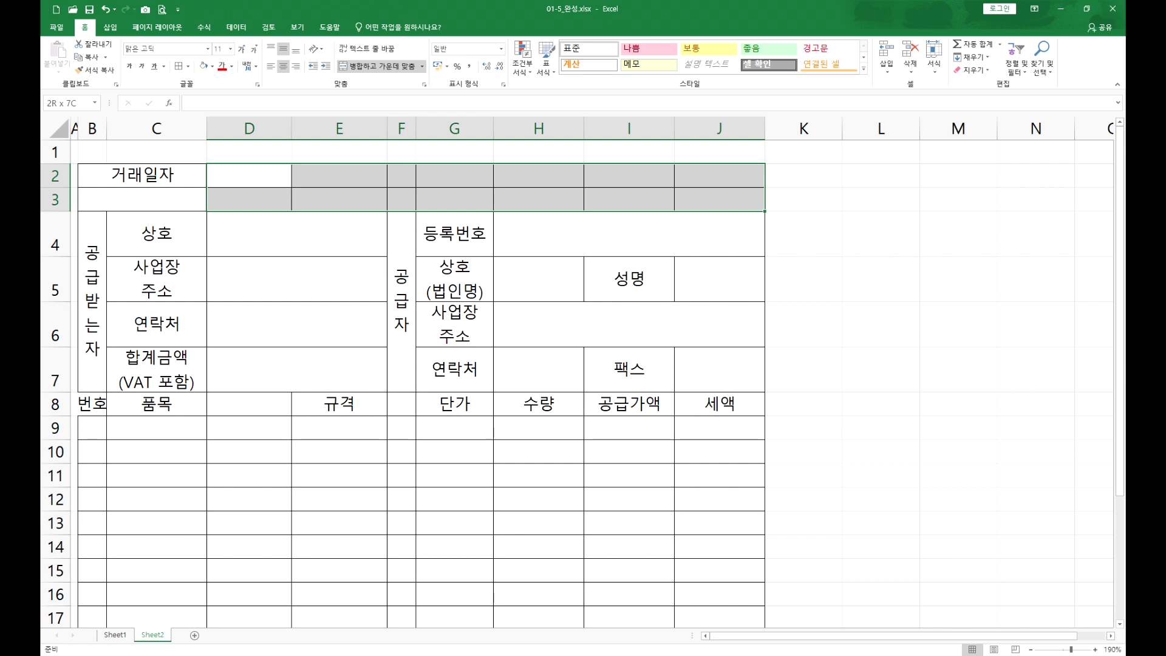
left_click(377, 65)
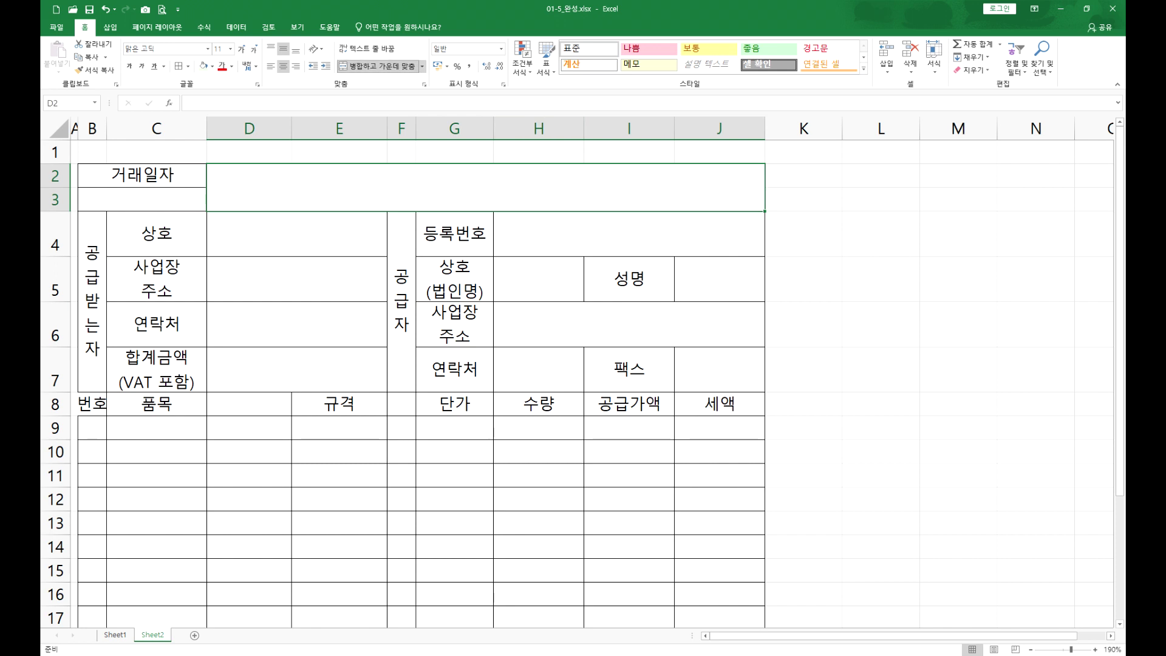
type("거래명세서")
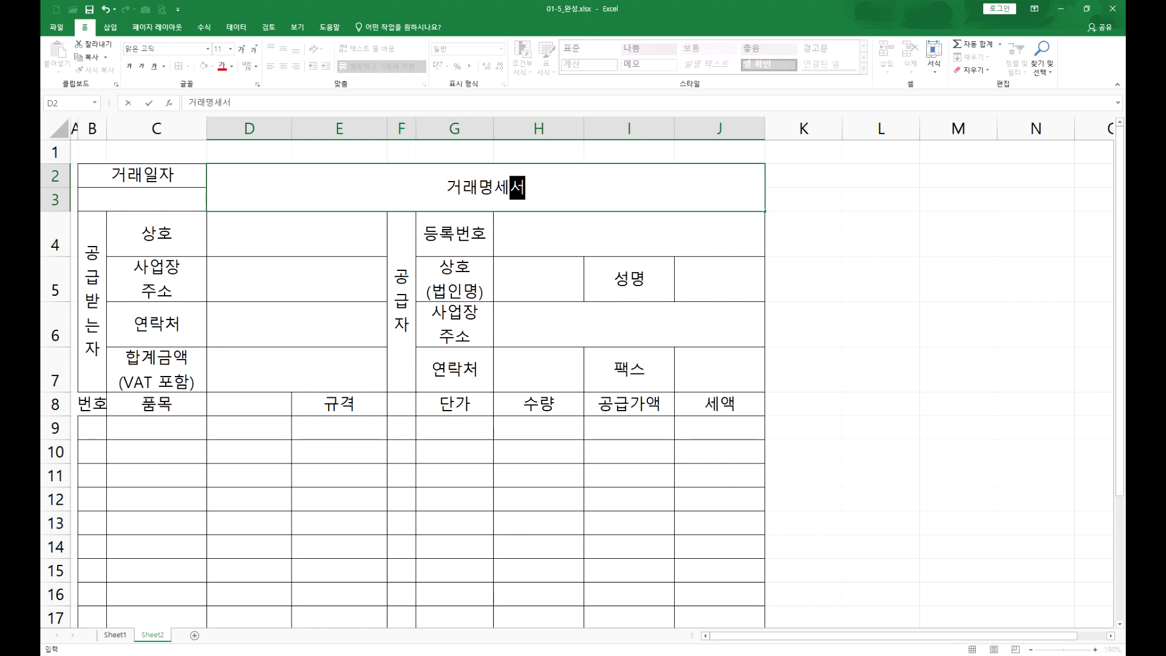
key("Return")
Step: Enlarge the 거래명세서 title to size 20 in the HY헤드라인M font
left_click(486, 187)
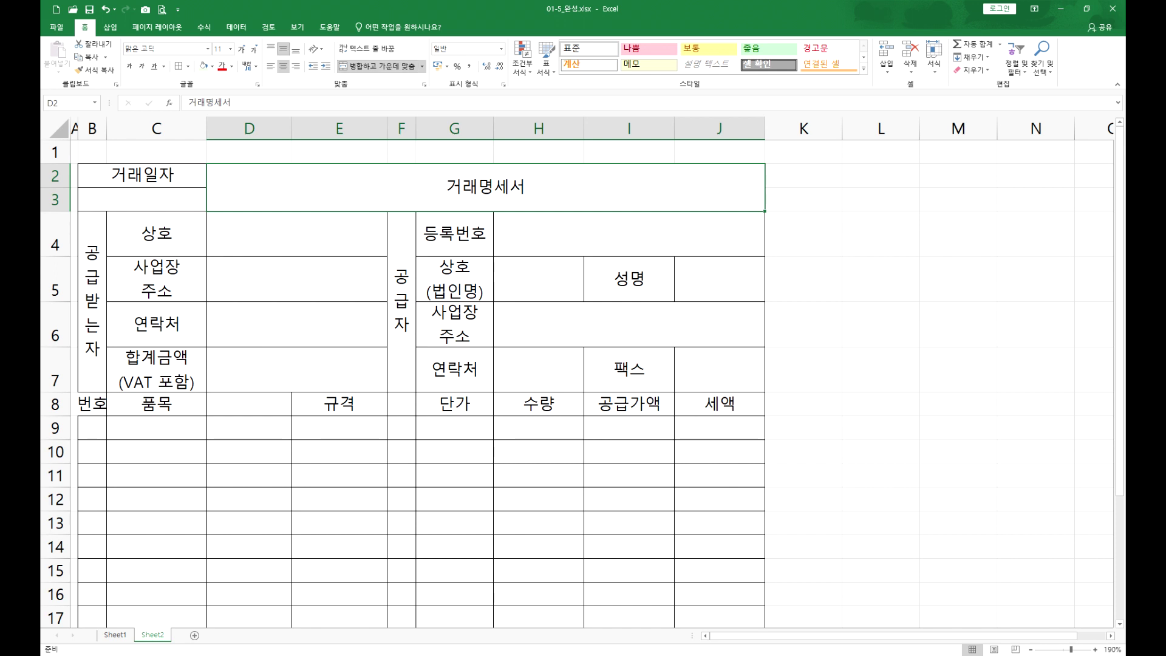
left_click(241, 49)
left_click(241, 49)
left_click(241, 49)
left_click(241, 48)
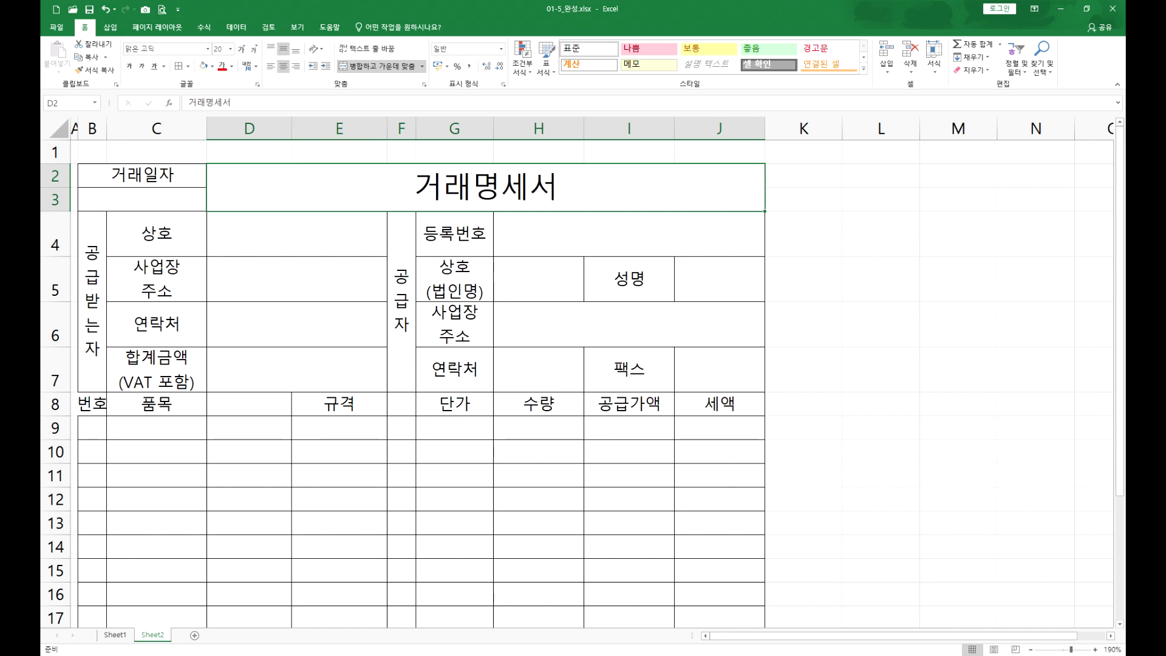
left_click(129, 66)
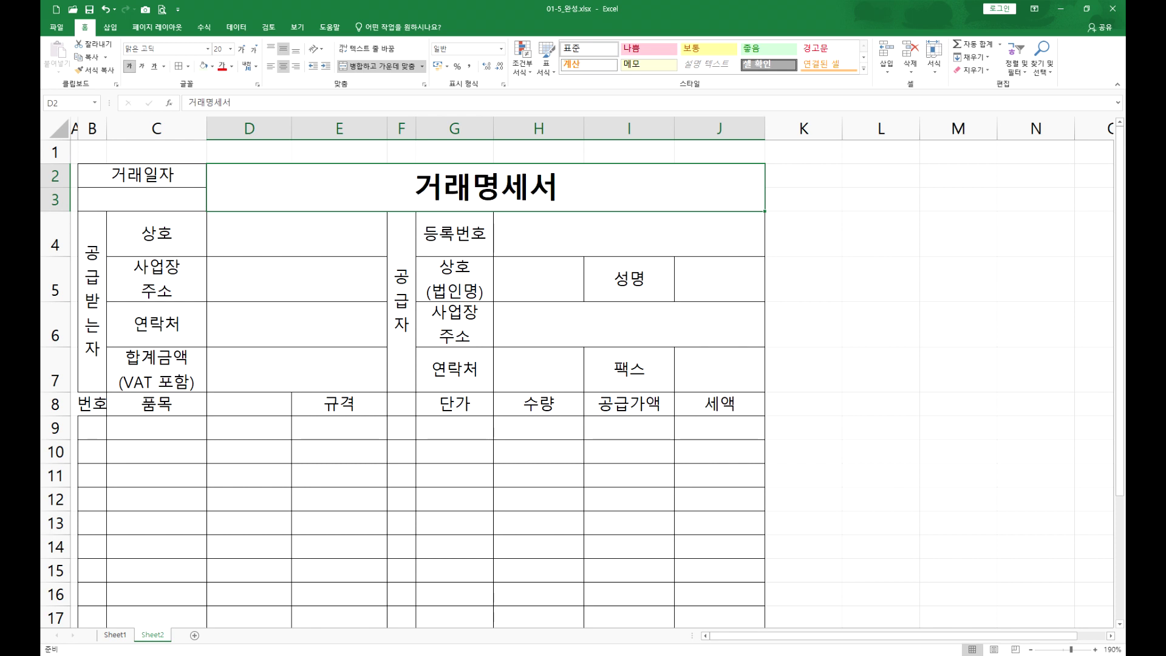
left_click(129, 66)
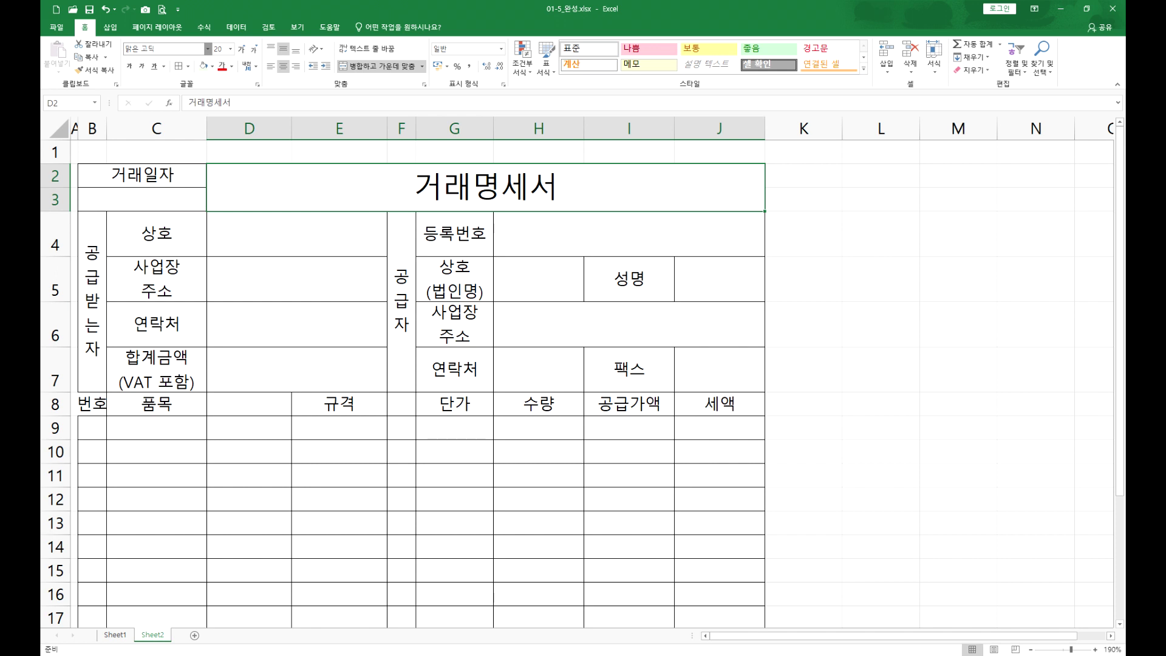
left_click(208, 48)
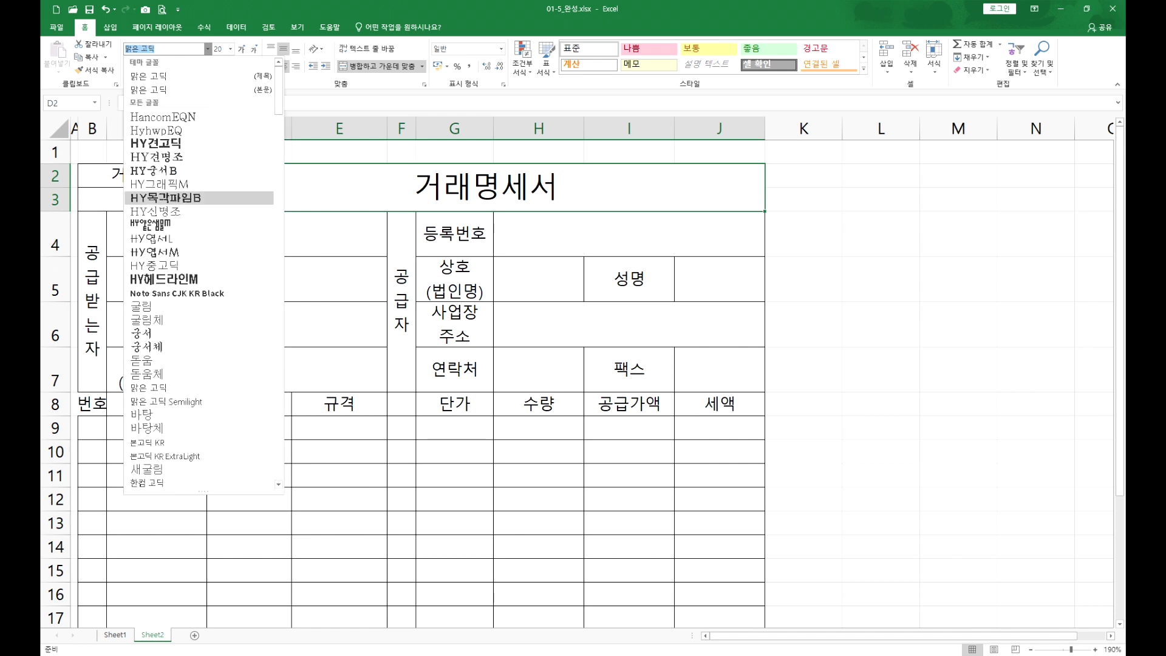
left_click(164, 278)
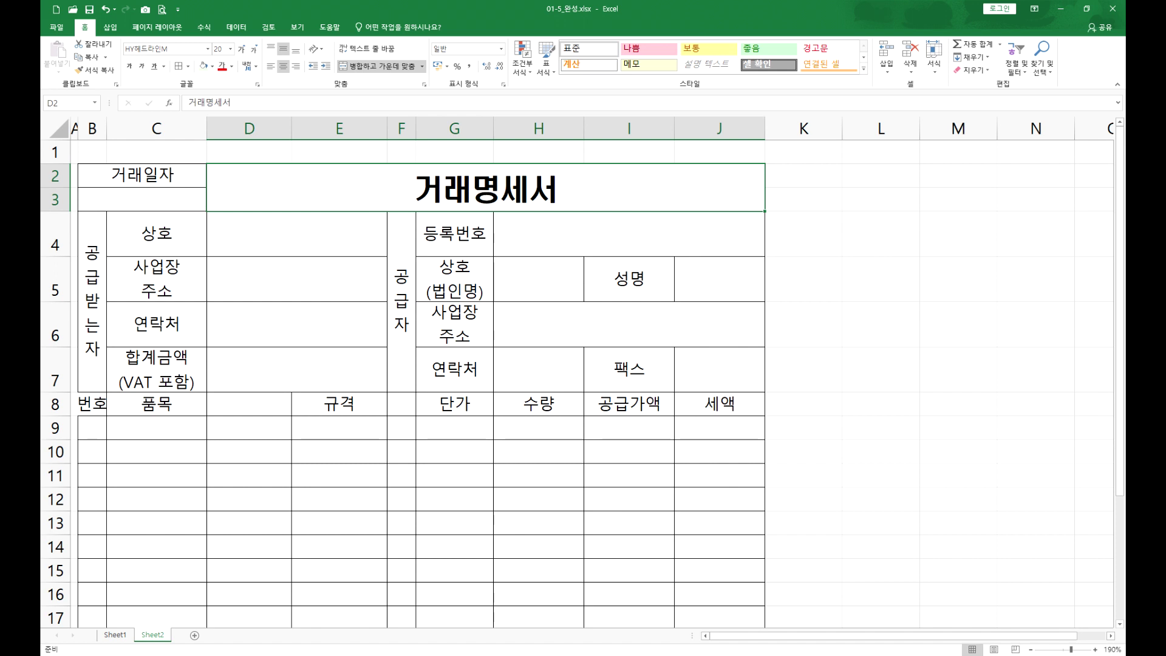
left_click(92, 404)
Step: Widen column B and make column F slightly wider
left_click_drag(107, 128, 124, 129)
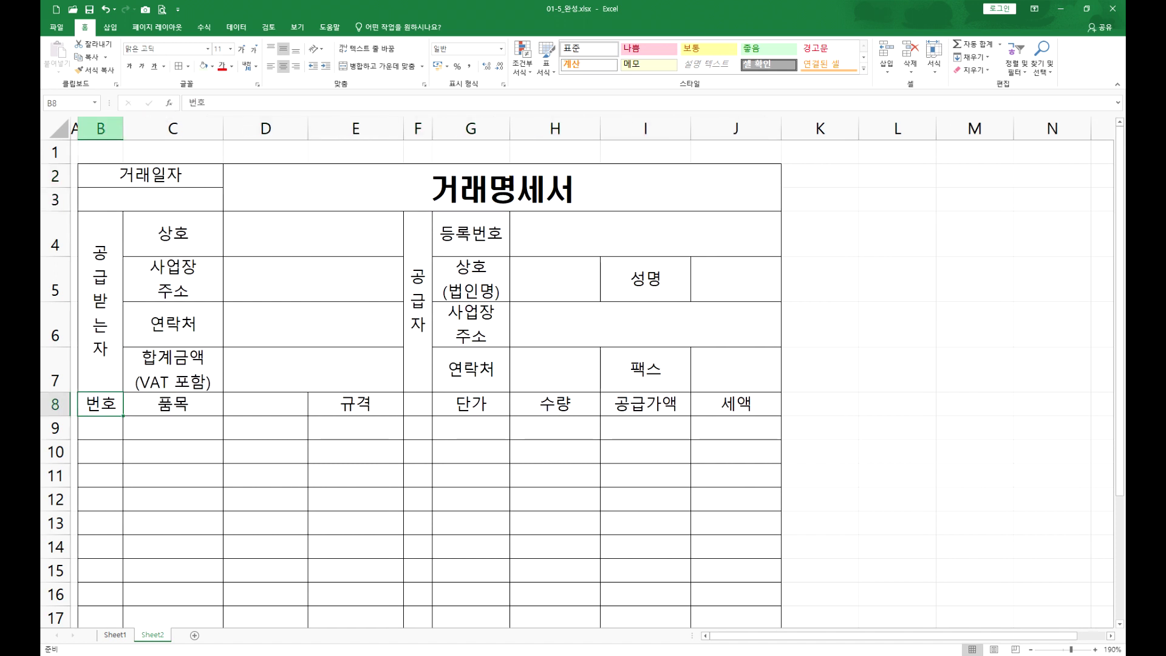
left_click_drag(432, 128, 436, 128)
scroll(582, 383, "down", 1)
scroll(582, 382, "up", 1)
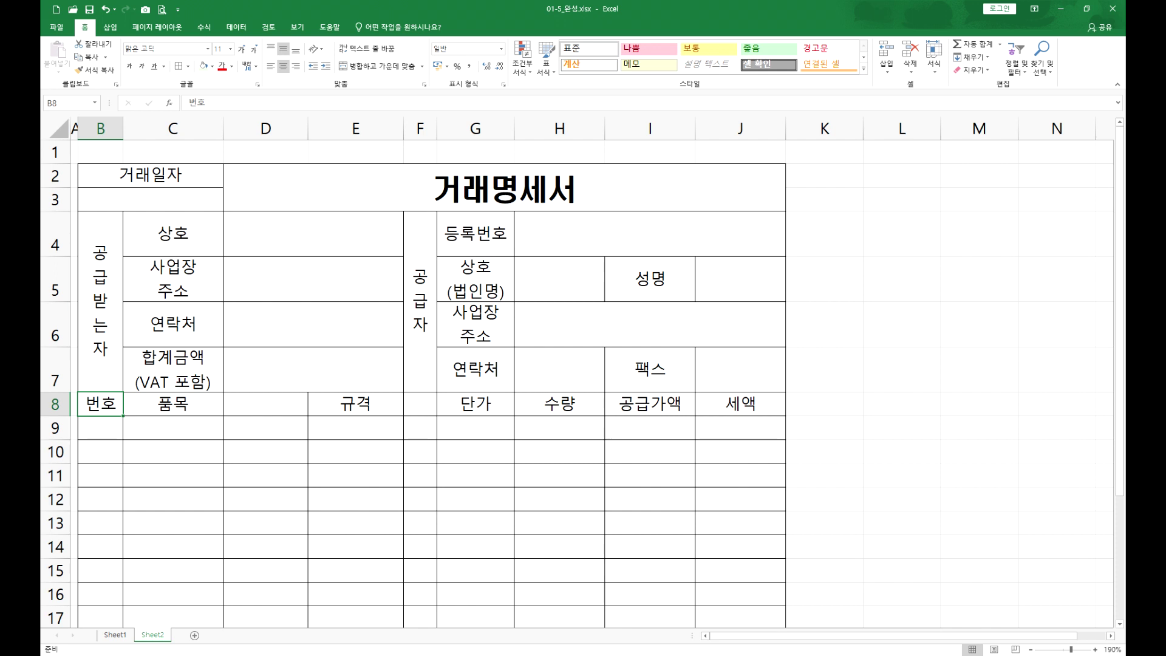
left_click(151, 199)
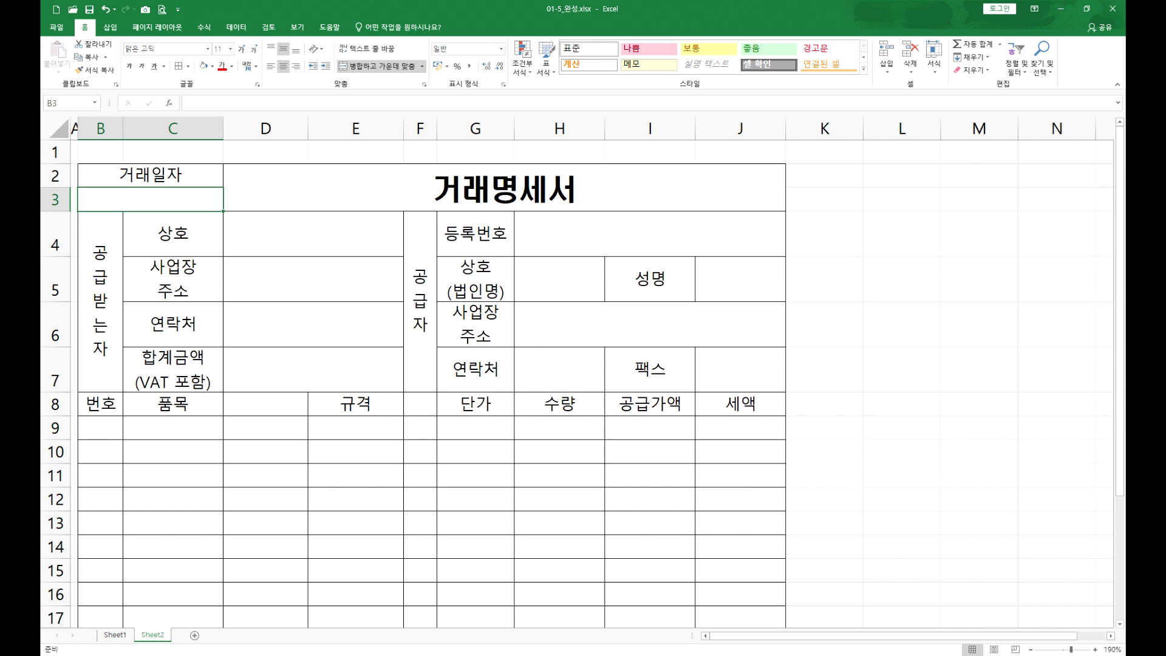
Step: Merge the 품목 header across C8:D8 and the 규격 header across E8:F8
scroll(581, 383, "down", 1)
left_click_drag(173, 333, 355, 332)
left_click(265, 332)
left_click_drag(174, 332, 266, 333)
left_click(379, 66)
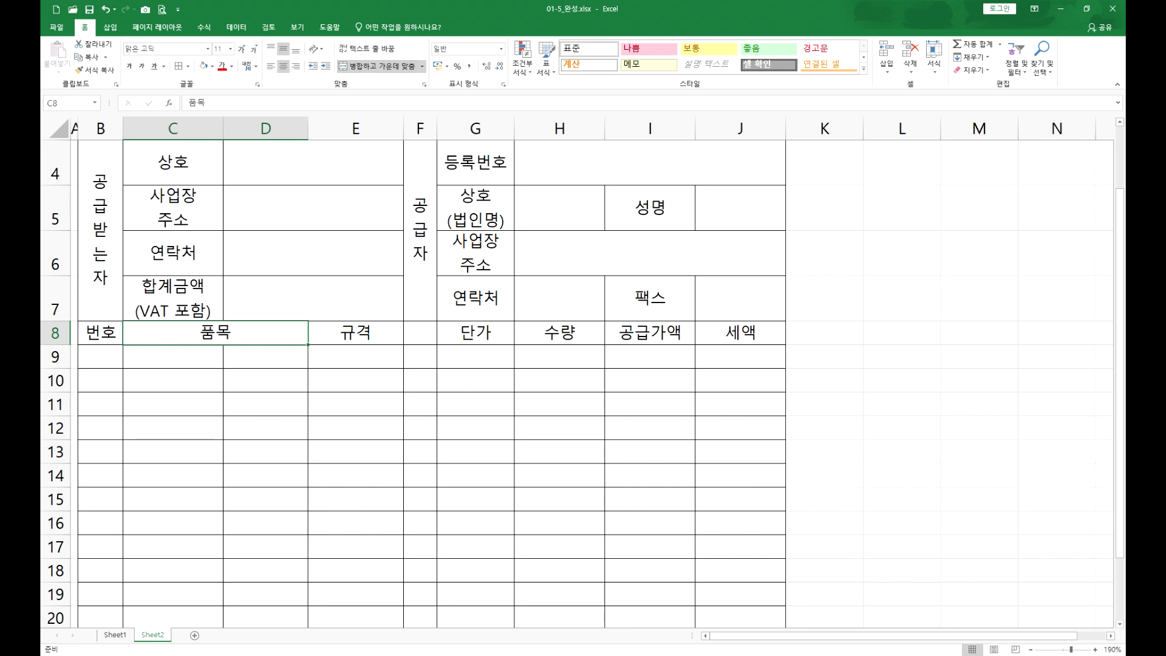
left_click_drag(355, 332, 419, 333)
left_click(379, 66)
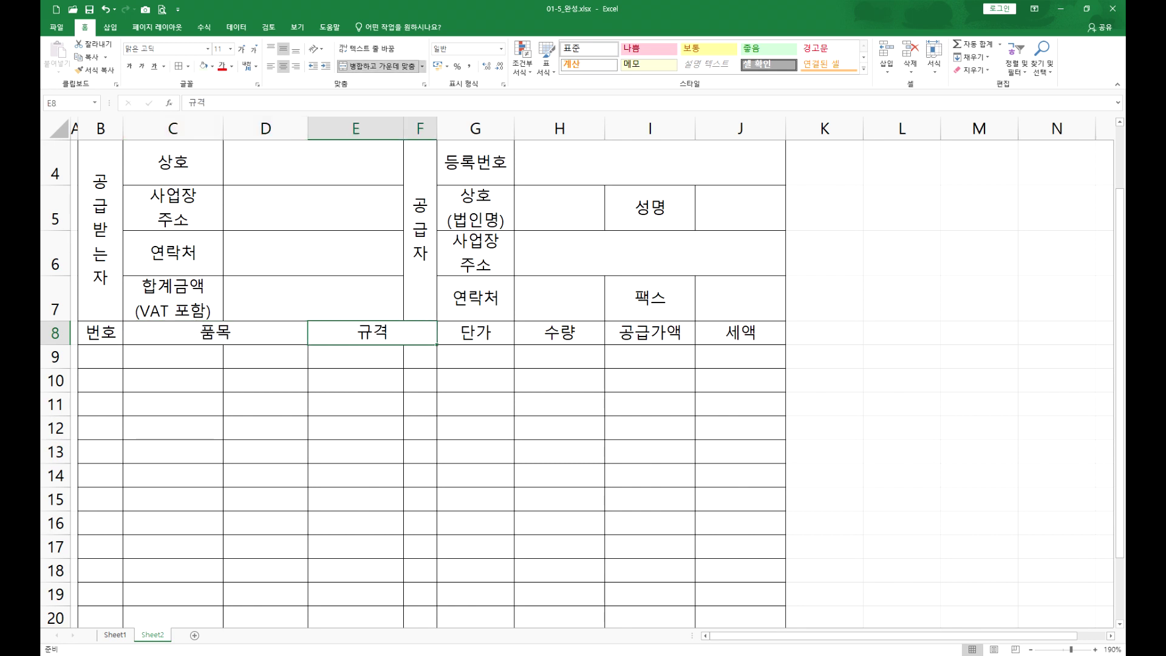
left_click(216, 332)
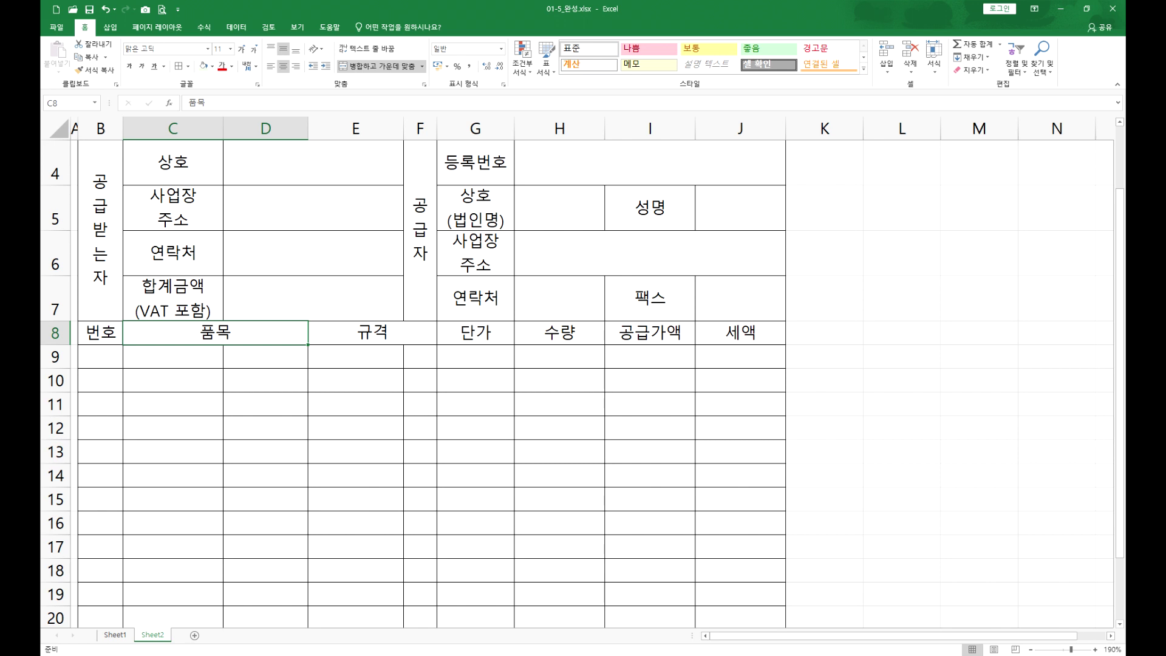
Step: Merge C9:D9 and E9:F9 in the first item row
left_click_drag(173, 356, 267, 357)
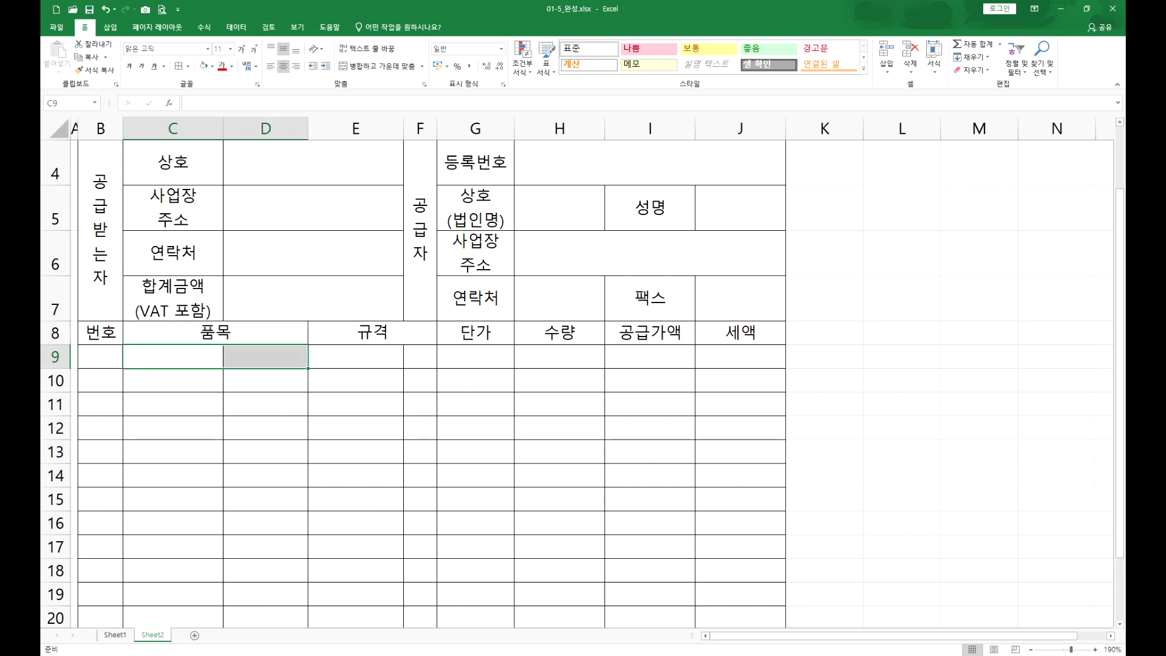
left_click(216, 332)
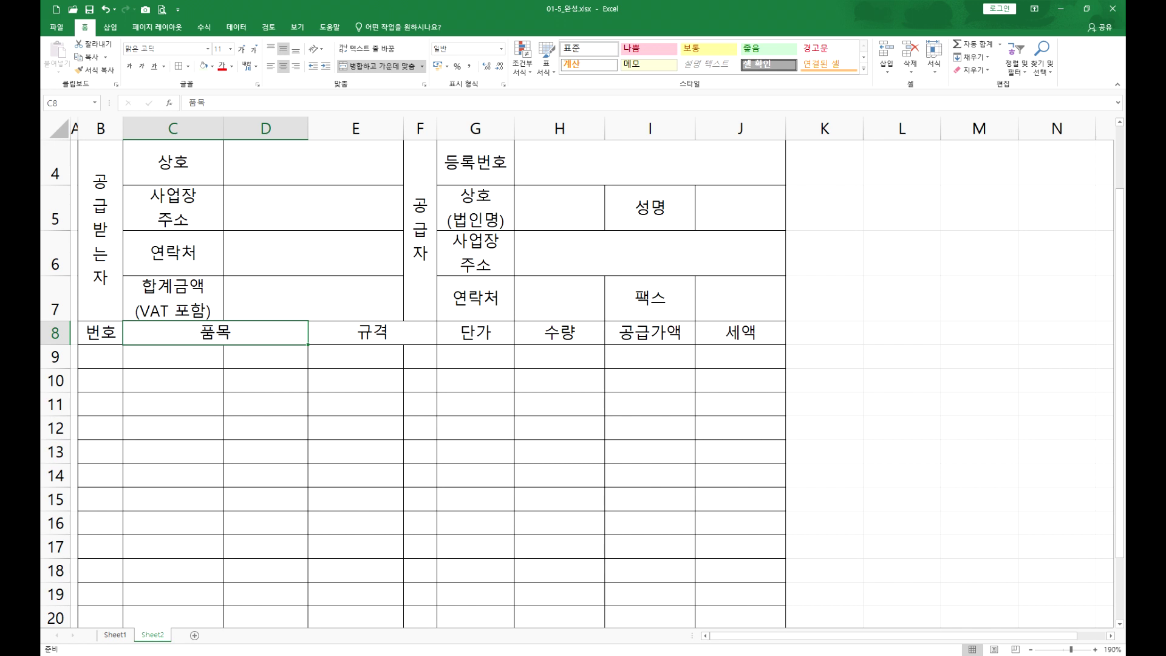
left_click_drag(173, 356, 267, 357)
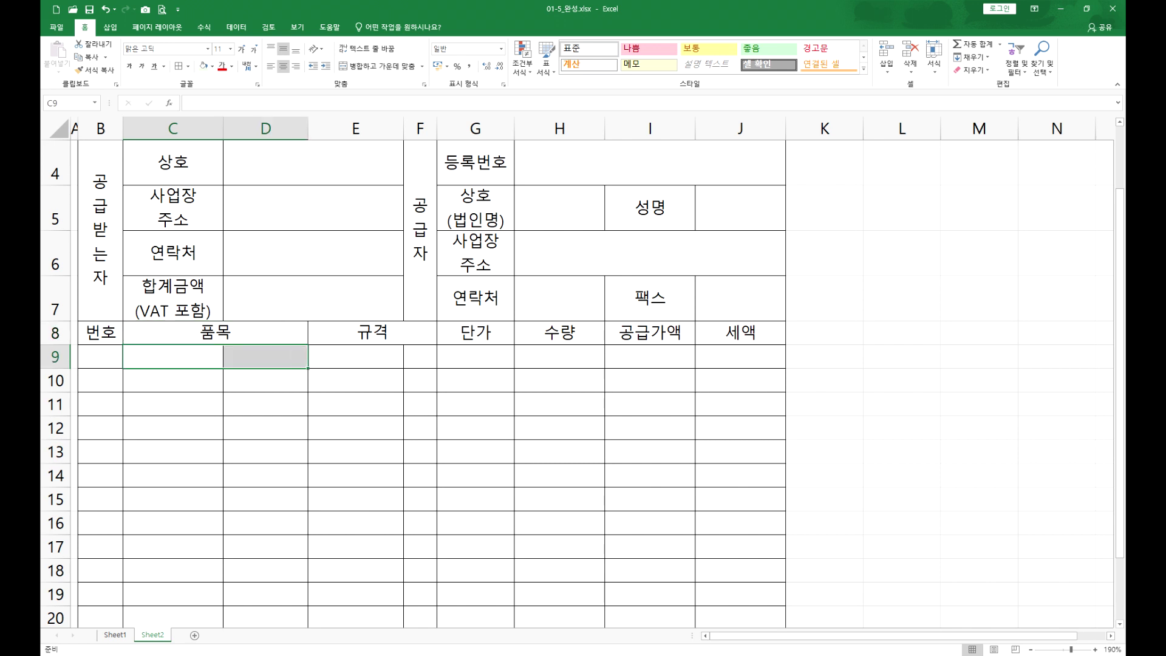
left_click(381, 65)
left_click_drag(355, 357, 419, 357)
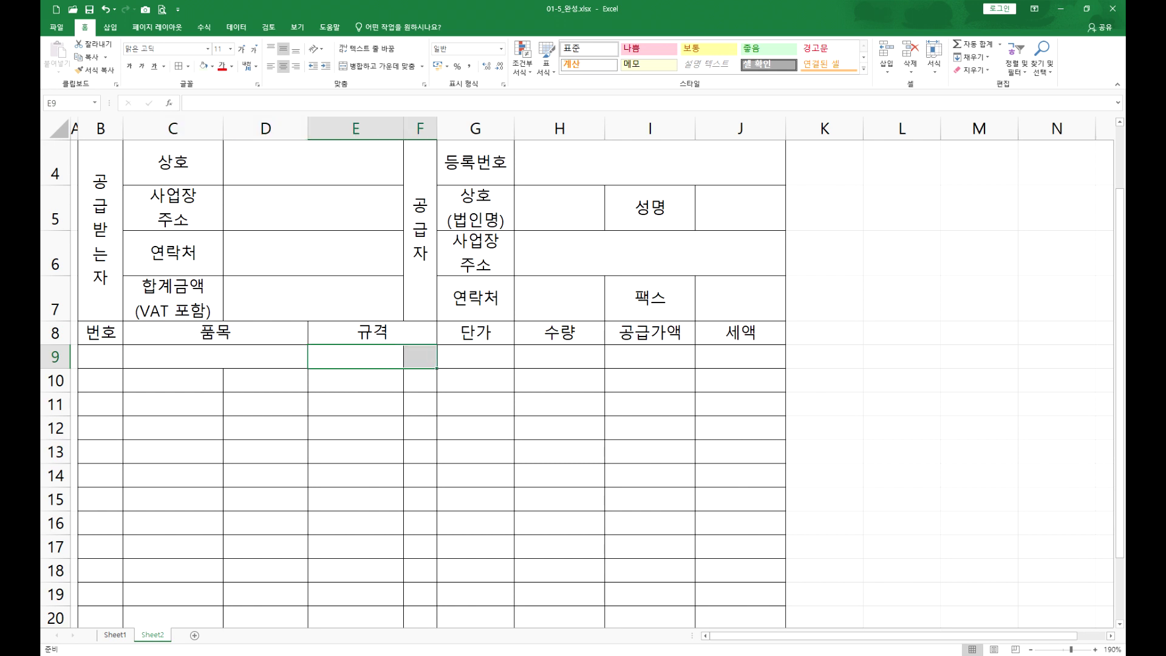
left_click(380, 66)
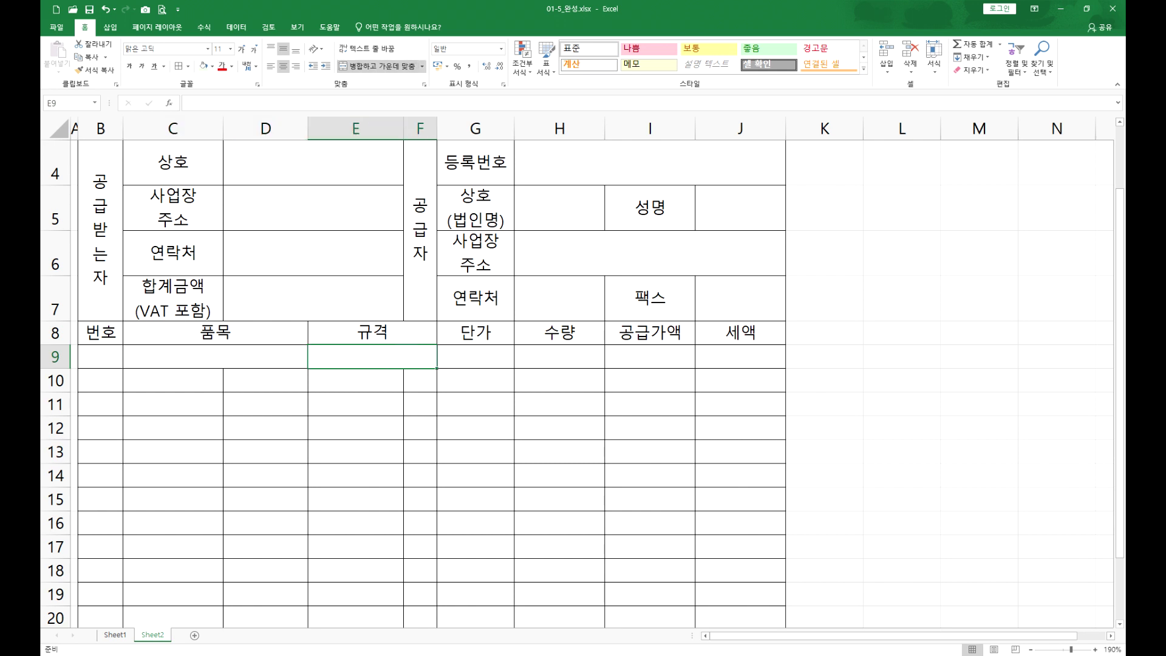
Step: Extend the merged C:D and E:F cells down through item row 23
left_click(215, 357)
left_click_drag(215, 357, 372, 357)
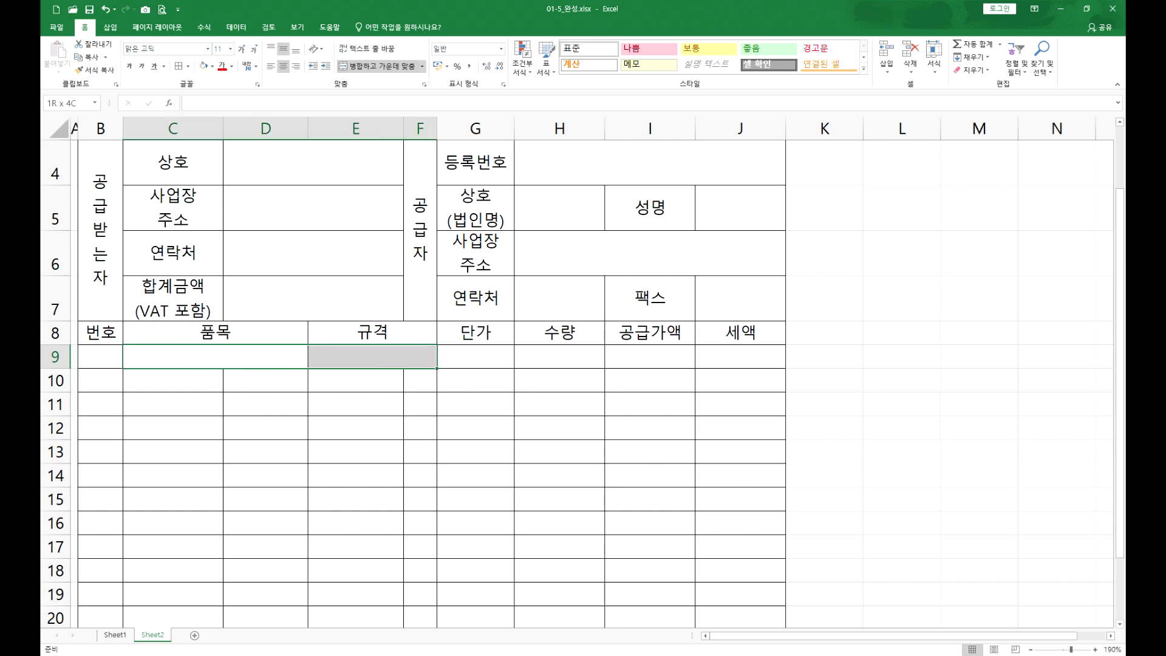
scroll(425, 365, "down", 1)
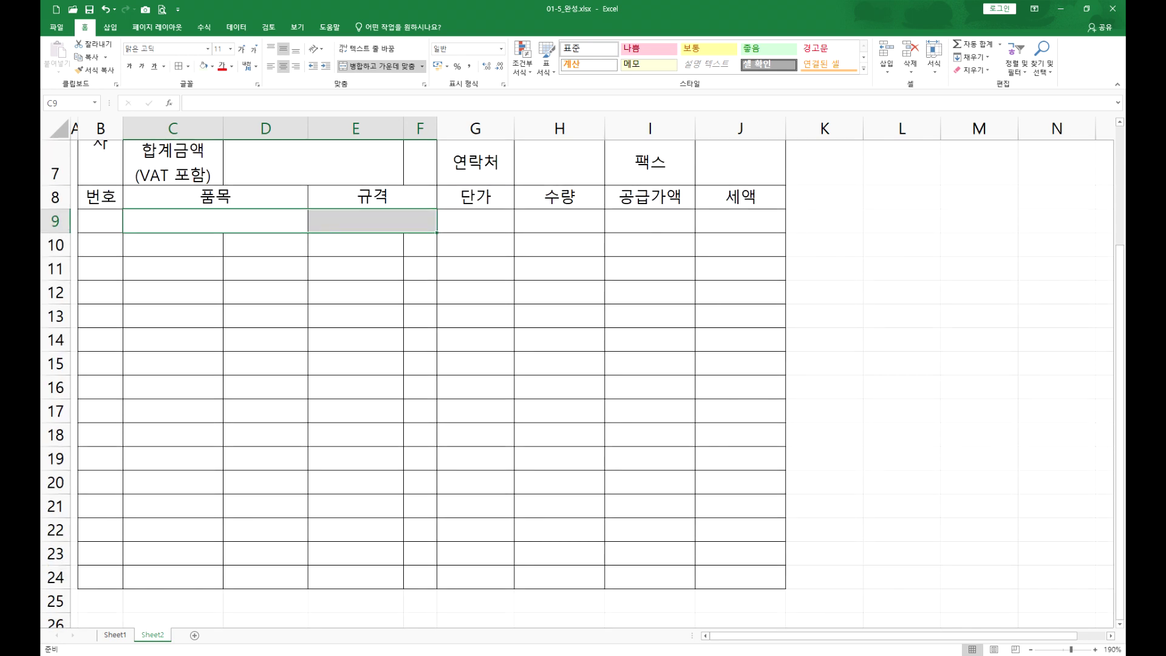
left_click(215, 220)
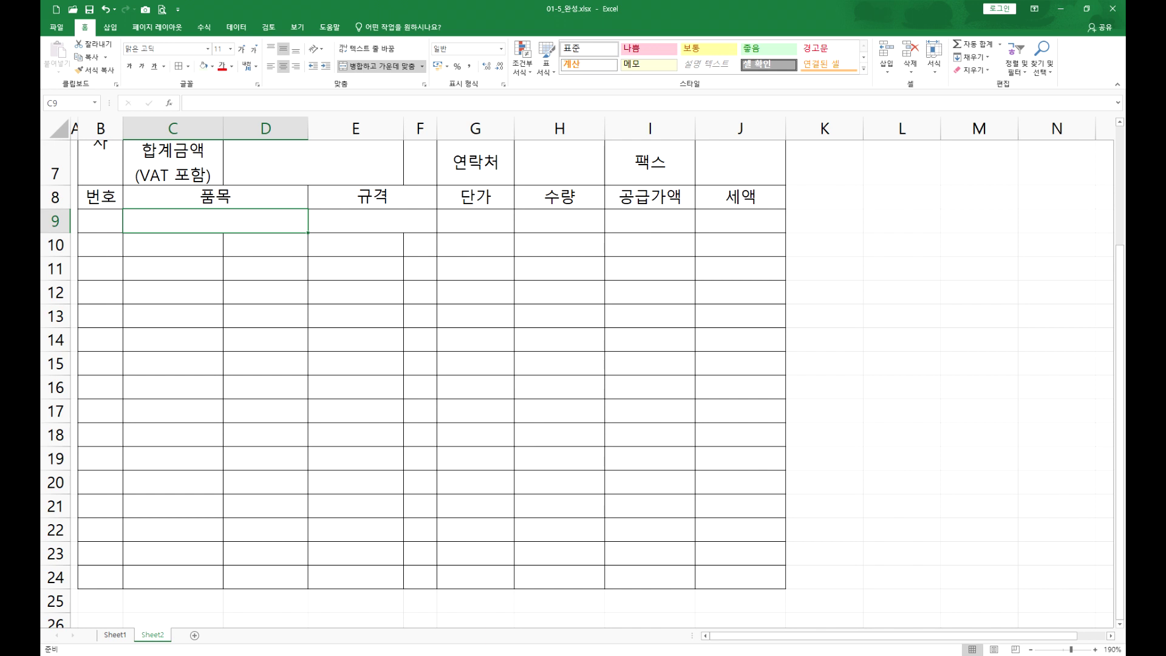
scroll(425, 365, "up", 2)
left_click(313, 234)
scroll(583, 382, "down", 1)
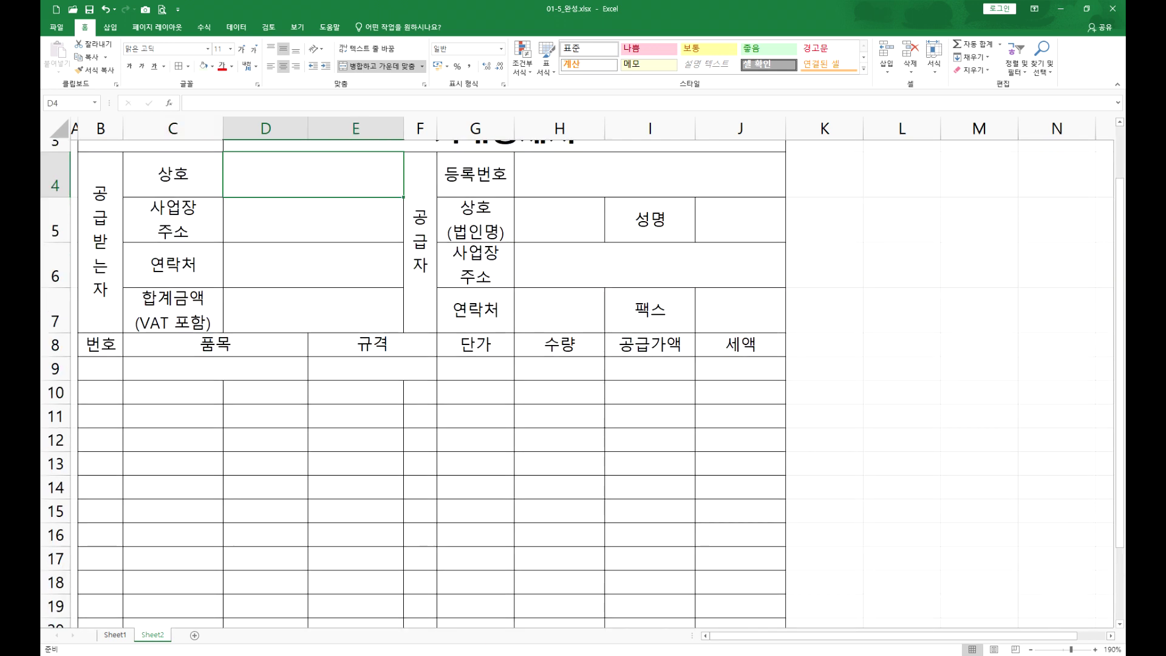
left_click(215, 356)
mouse_move(215, 357)
left_mouse_down()
mouse_move(419, 356)
mouse_move(428, 625)
mouse_move(428, 511)
left_mouse_up()
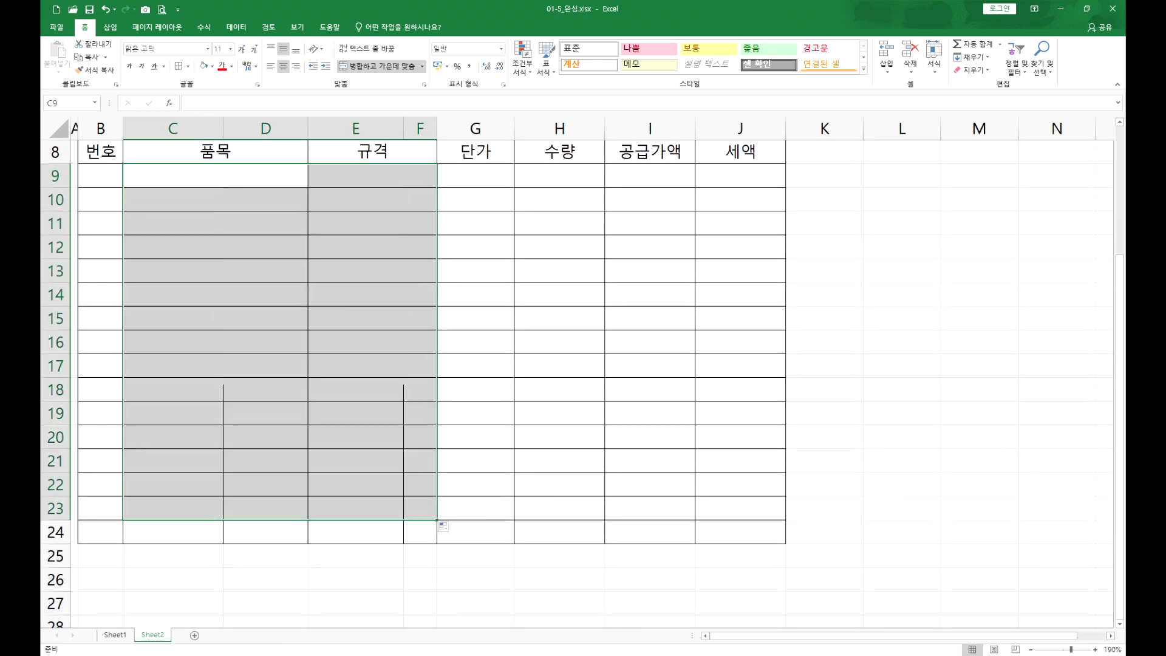
left_click(216, 175)
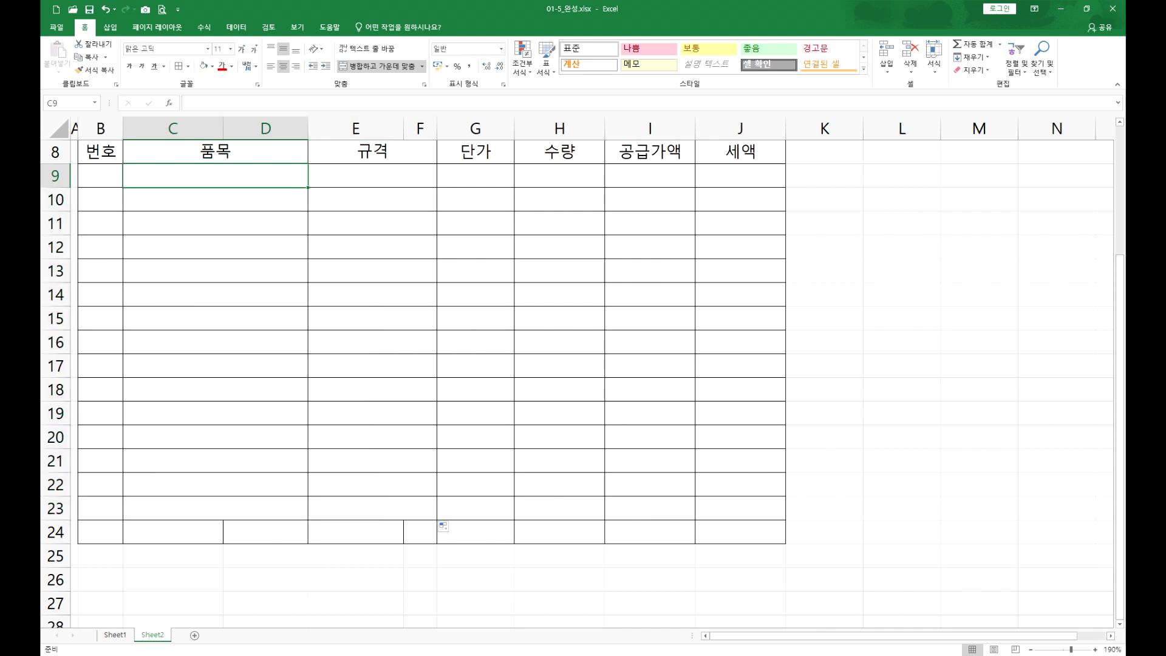
Step: Merge B24:G24 into a single centred total cell labelled 합 계
left_click_drag(173, 531, 475, 531)
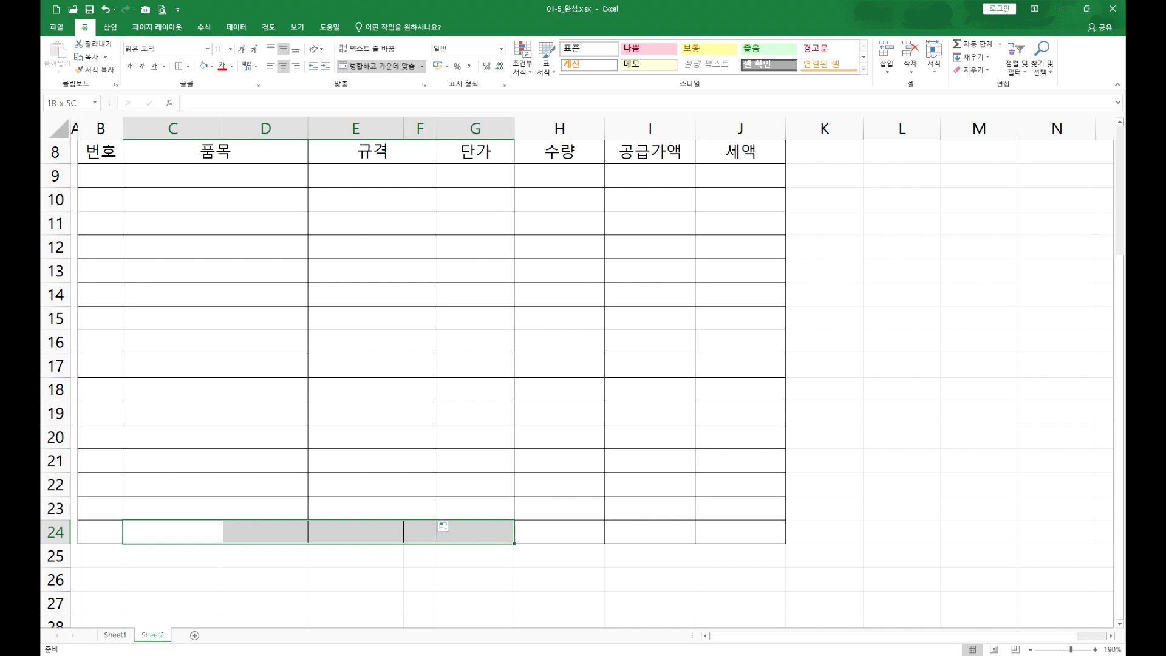
left_click(380, 66)
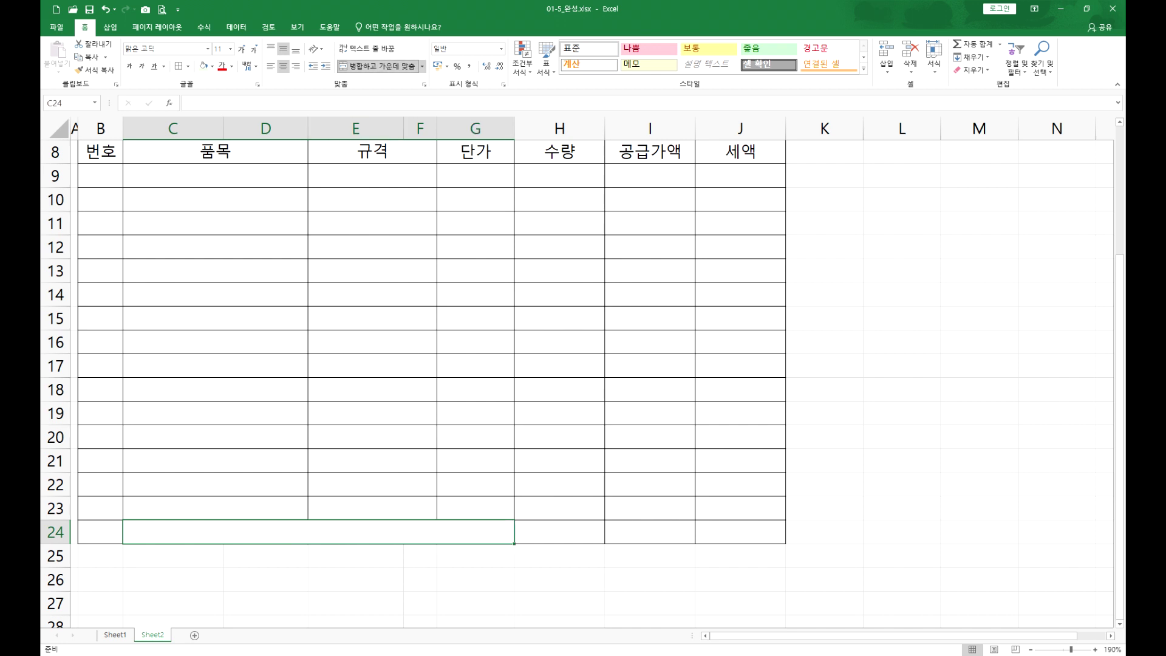
type("합ㄱ")
key("BackSpace")
type("계")
key("Return")
key("Up")
left_click(101, 531)
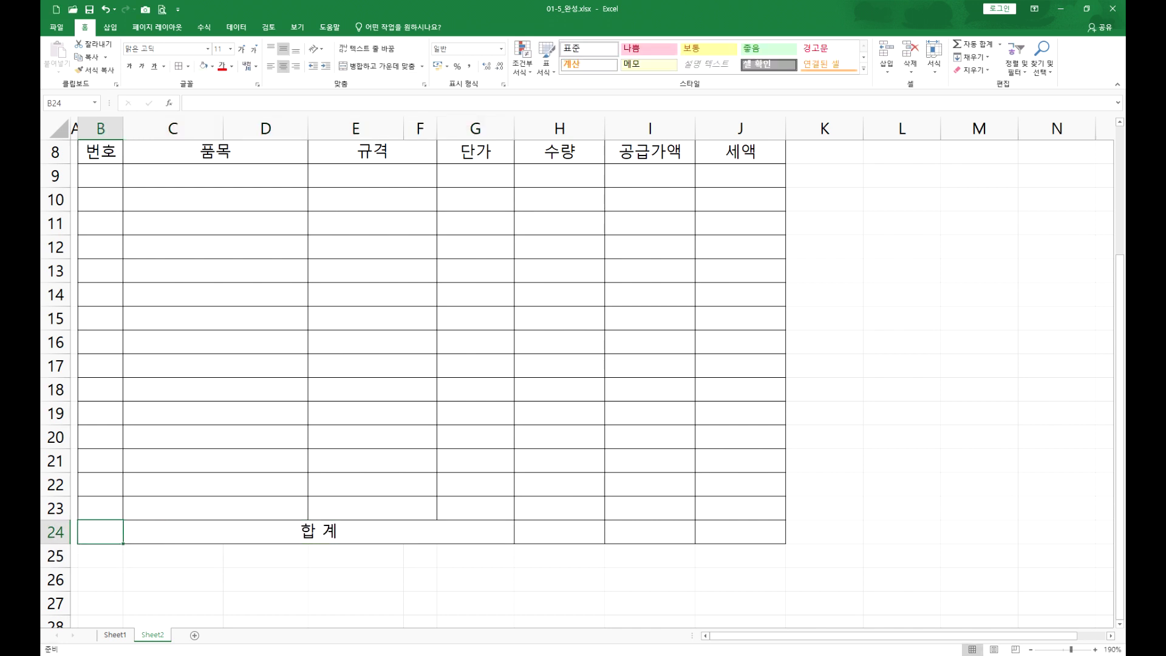
key("shift+Right")
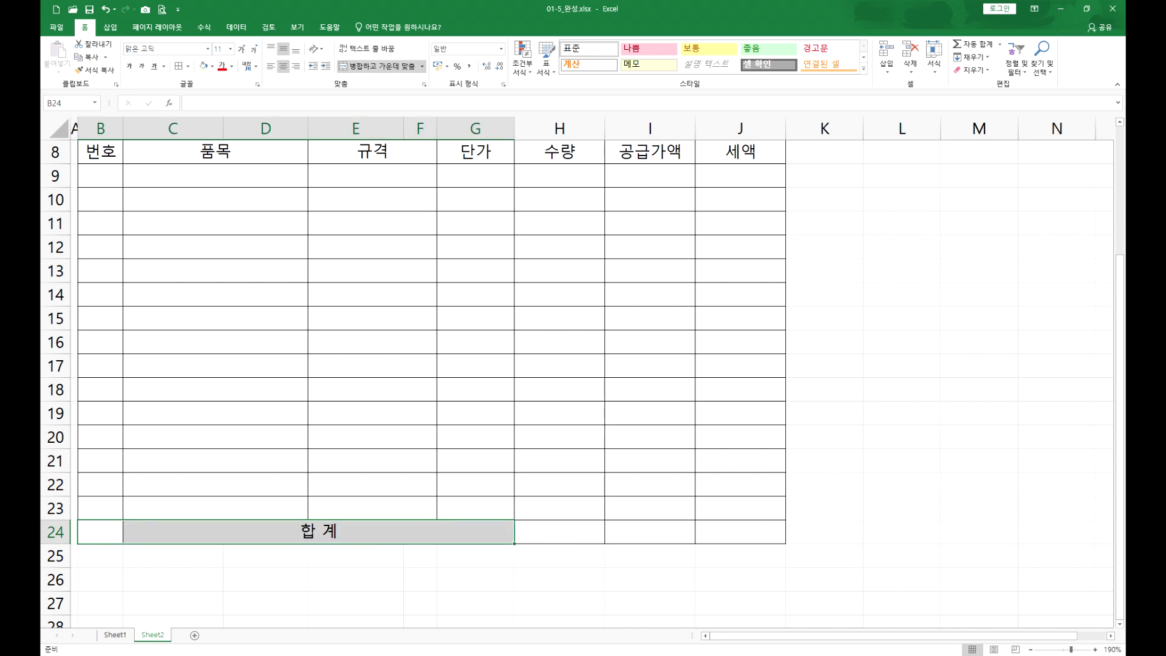
left_click(380, 66)
left_click(379, 66)
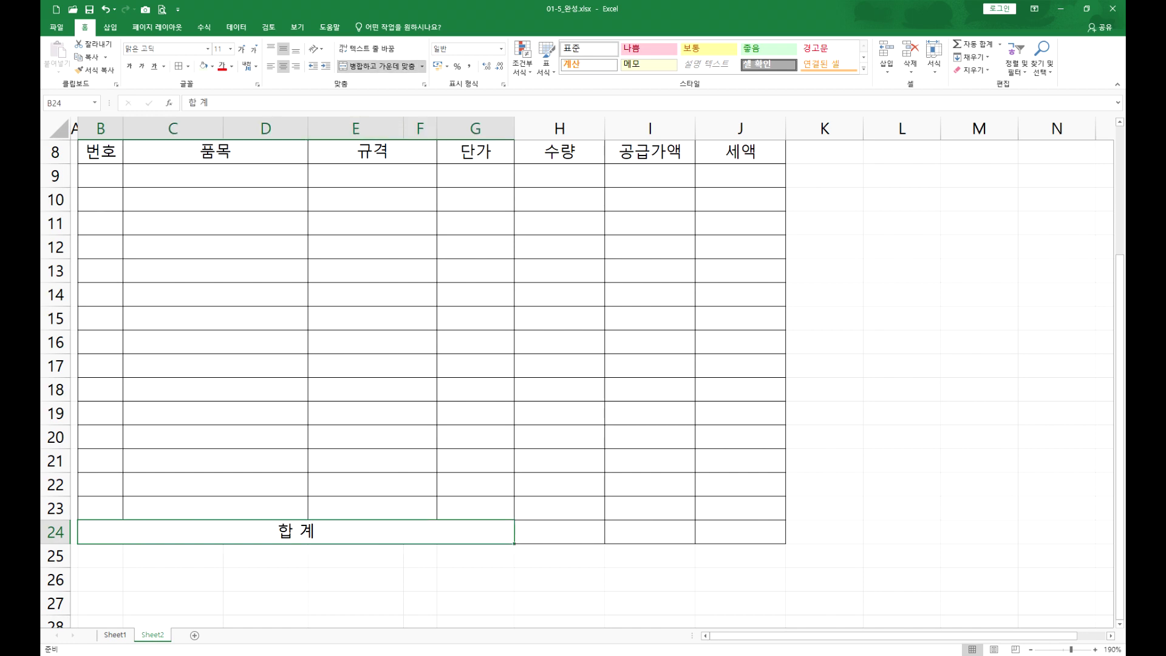
Step: Fill the total row 24 and the header row B8:J8 with light green
left_click(212, 66)
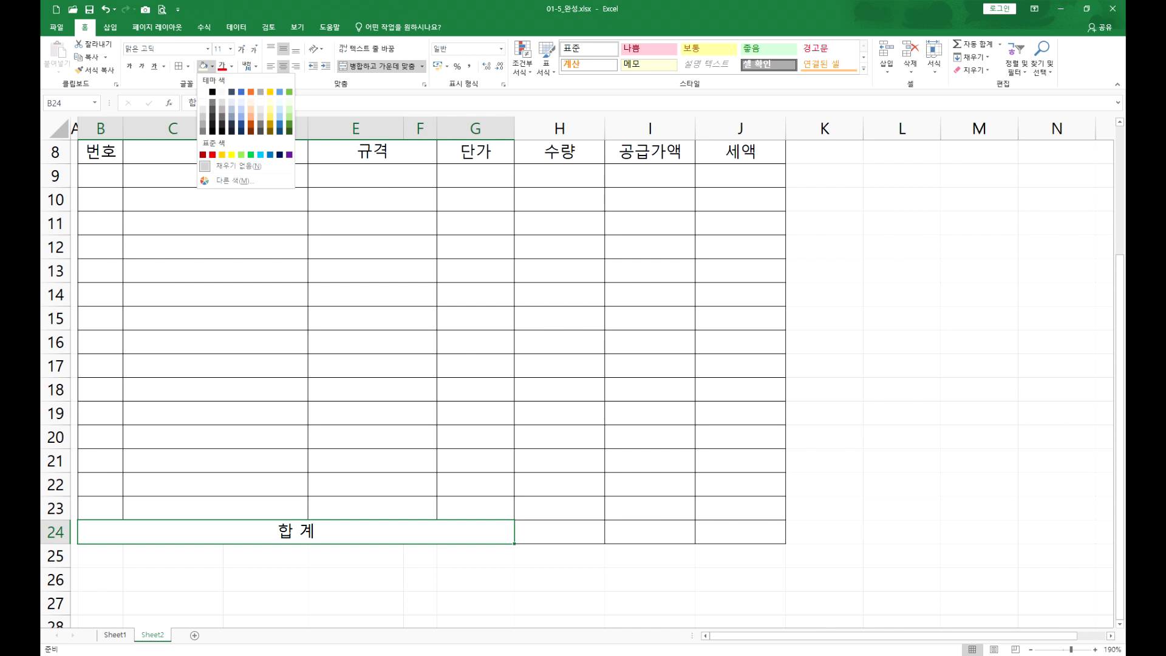
left_click(290, 106)
scroll(425, 365, "up", 2)
left_click_drag(100, 380, 783, 380)
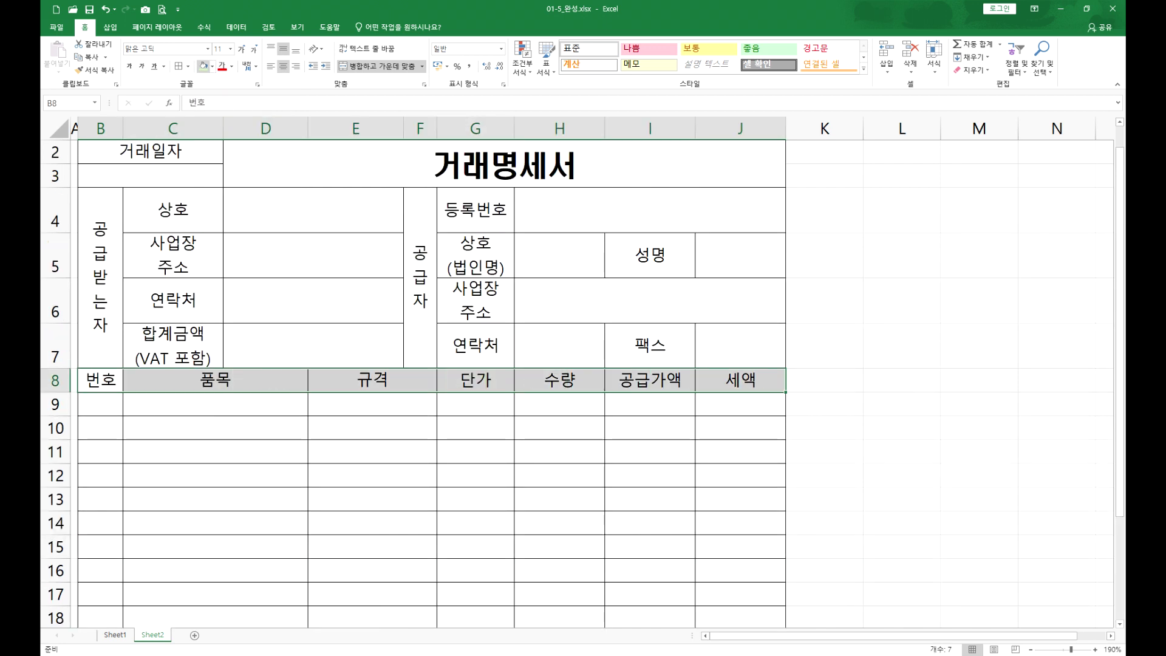
left_click(204, 66)
left_click(314, 345)
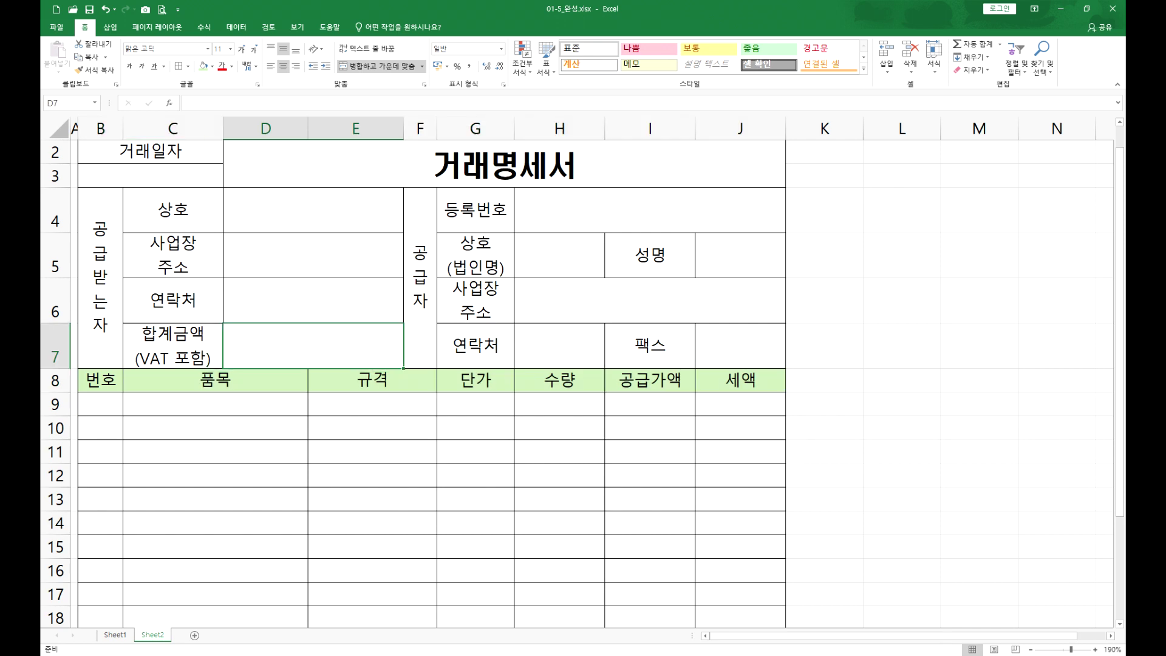
scroll(425, 364, "down", 2)
scroll(563, 383, "up", 1)
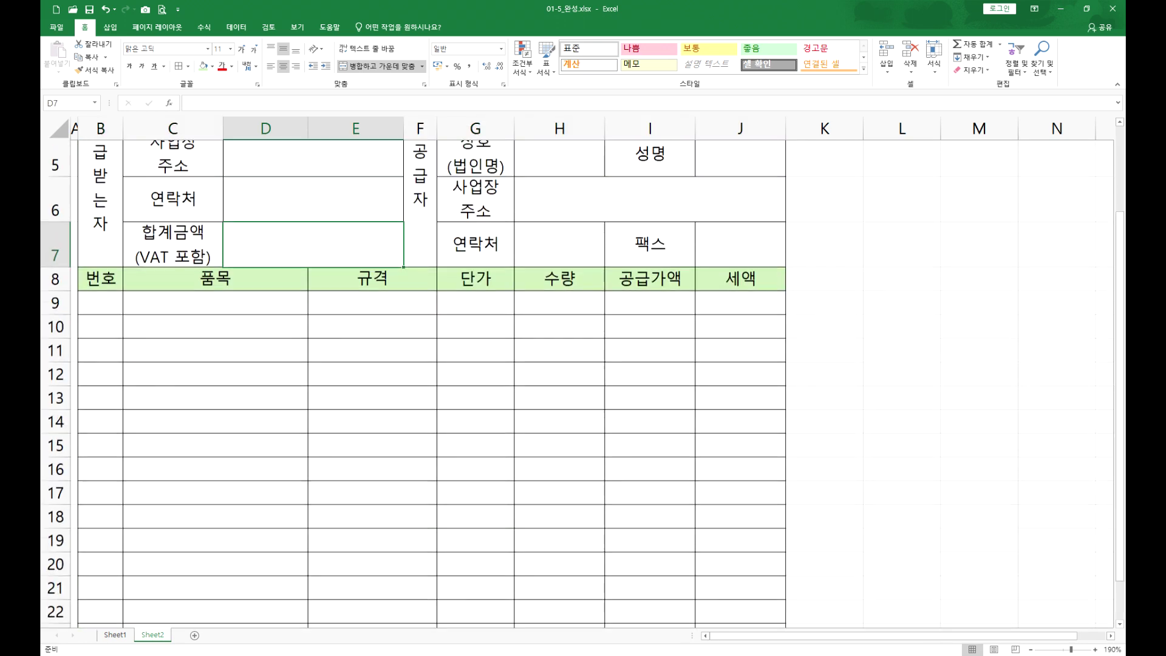
left_click(100, 311)
Step: Enter 1 in B9, copy it down to B23 and convert it to a series
type("1")
key("Tab")
left_click(100, 311)
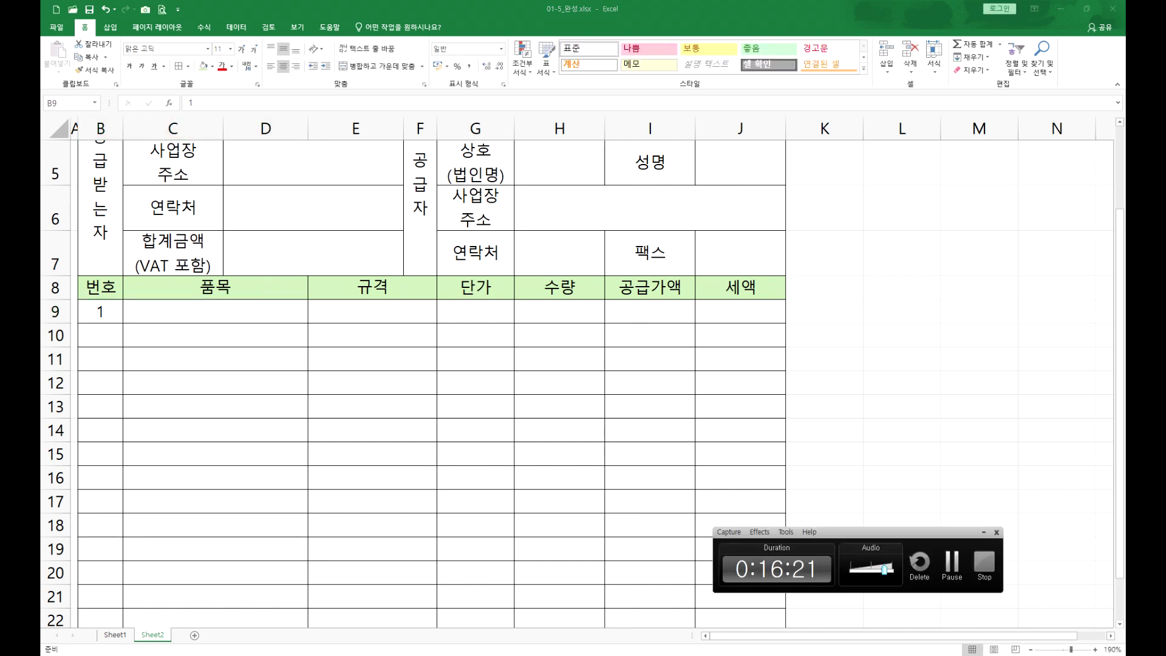
scroll(425, 382, "down", 2)
scroll(425, 383, "up", 2)
left_click_drag(123, 324, 125, 556)
scroll(425, 383, "down", 3)
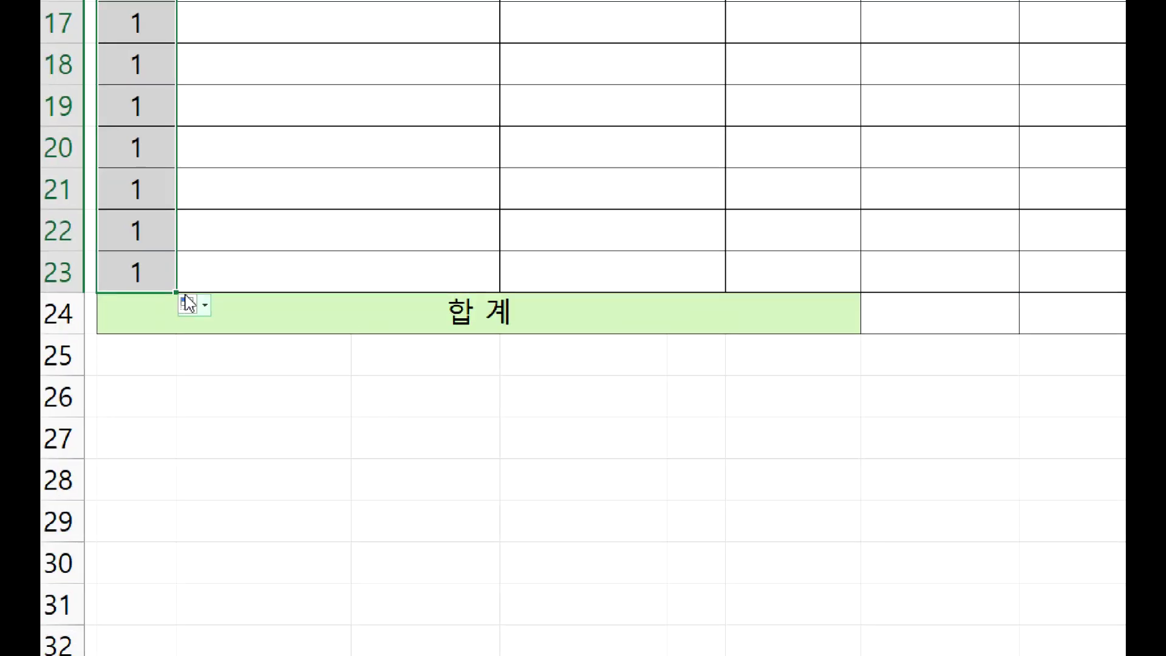
left_click(131, 338)
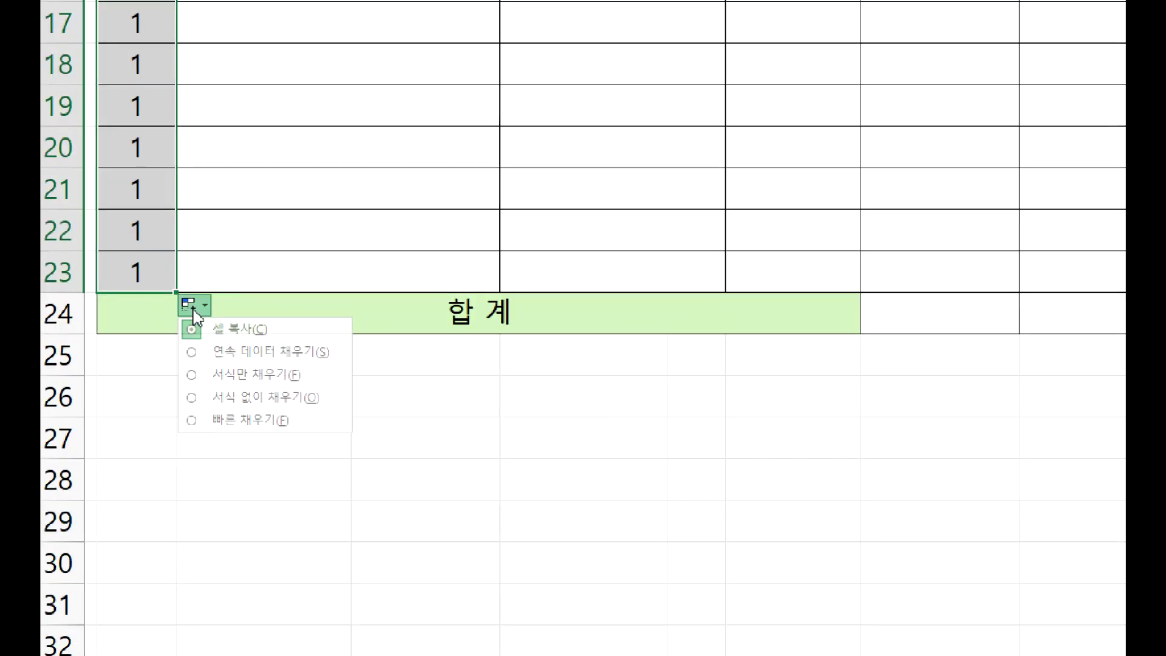
left_click(216, 352)
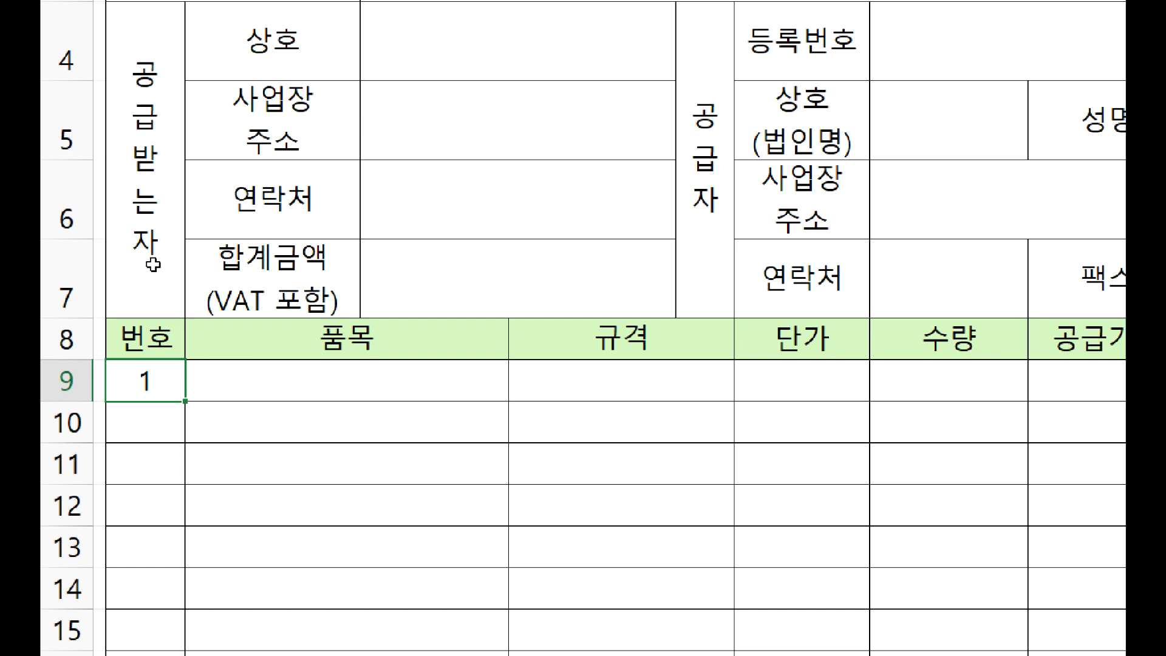
Step: Enter 2 in B10 and extend the 1, 2 sequence down to row 23
left_click(125, 404)
type("2")
left_click(222, 403)
left_click_drag(156, 380, 187, 430)
scroll(190, 340, "down", 2)
left_click_drag(185, 126, 185, 589)
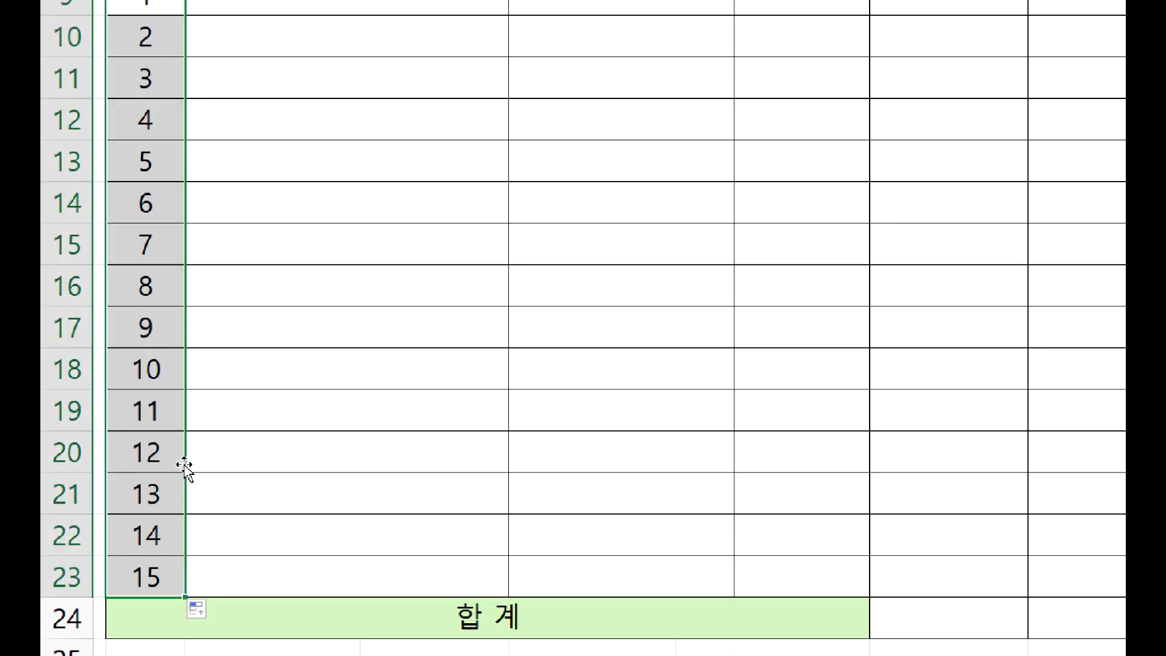
scroll(119, 185, "up", 2)
Step: Refill B9:B23 as a series so the 번호 column runs 1 to 15
left_click(150, 400)
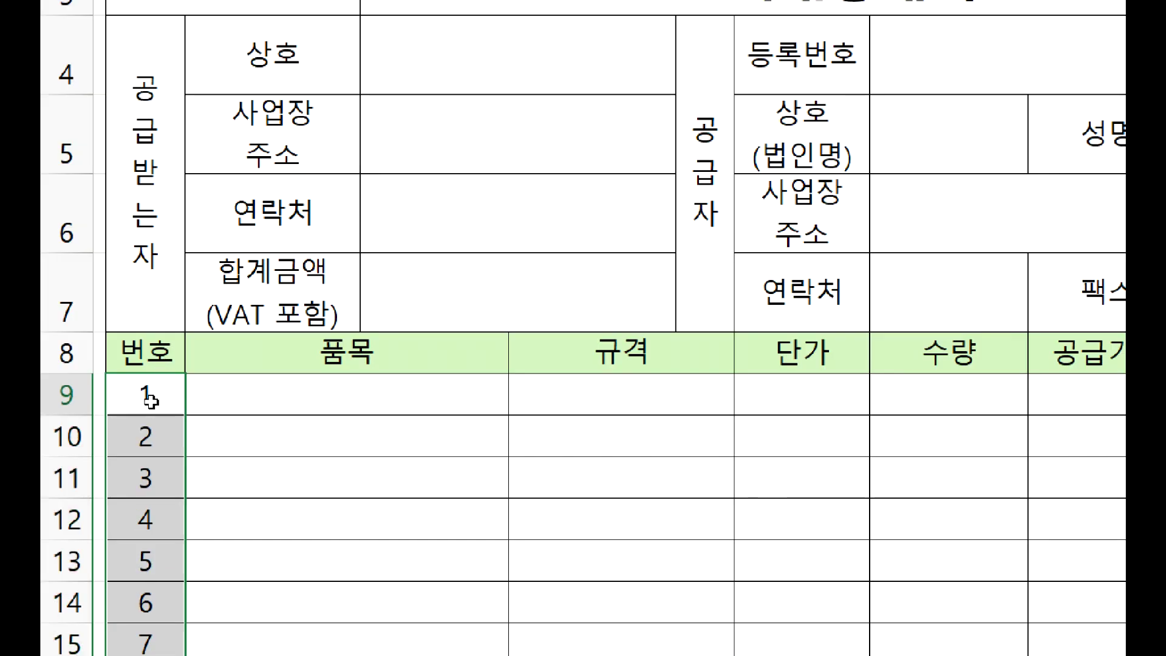
left_click_drag(185, 440, 177, 472)
scroll(211, 390, "down", 2)
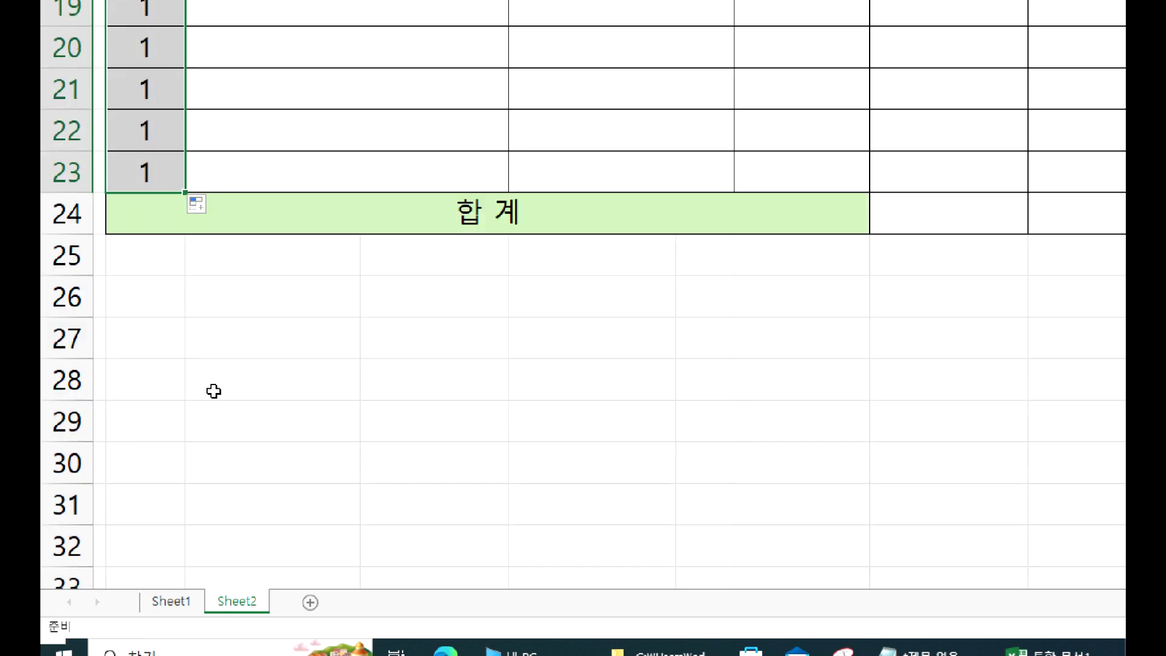
left_click(204, 210)
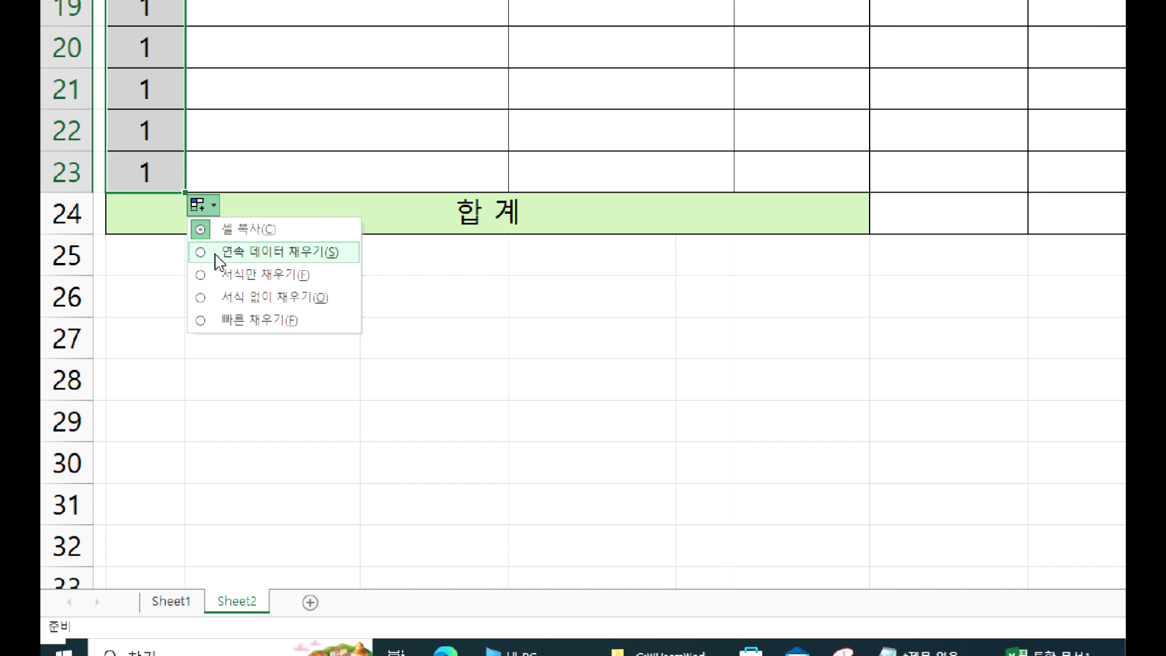
left_click(218, 261)
scroll(209, 294, "up", 2)
scroll(215, 304, "up", 1)
scroll(214, 305, "up", 3)
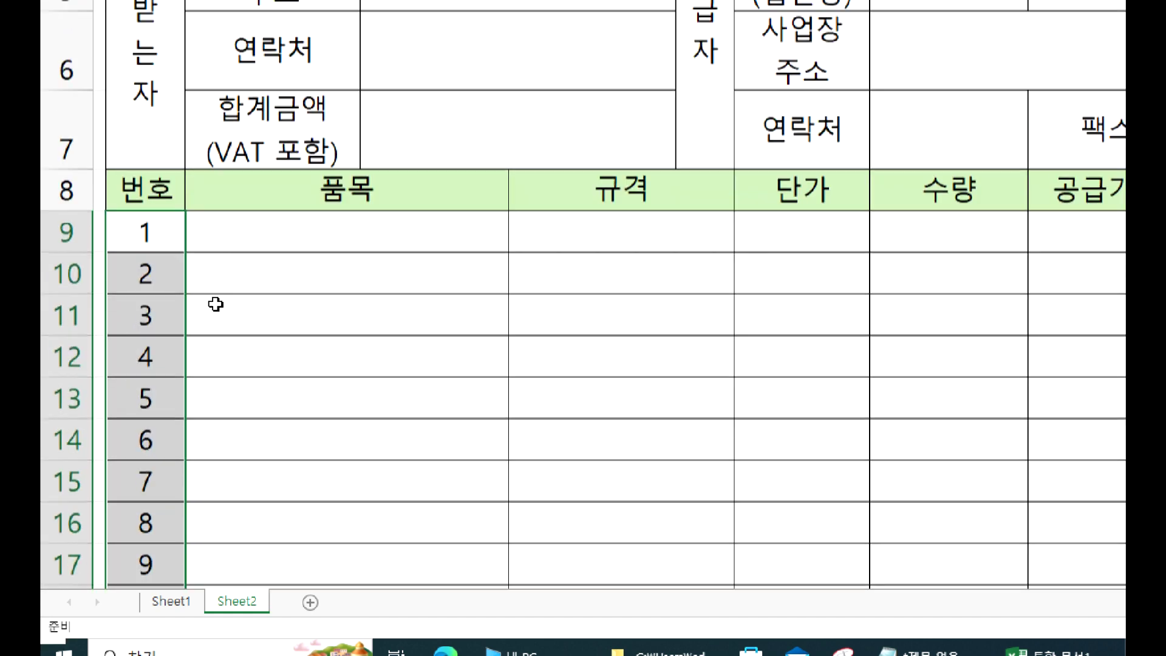
left_click(294, 236)
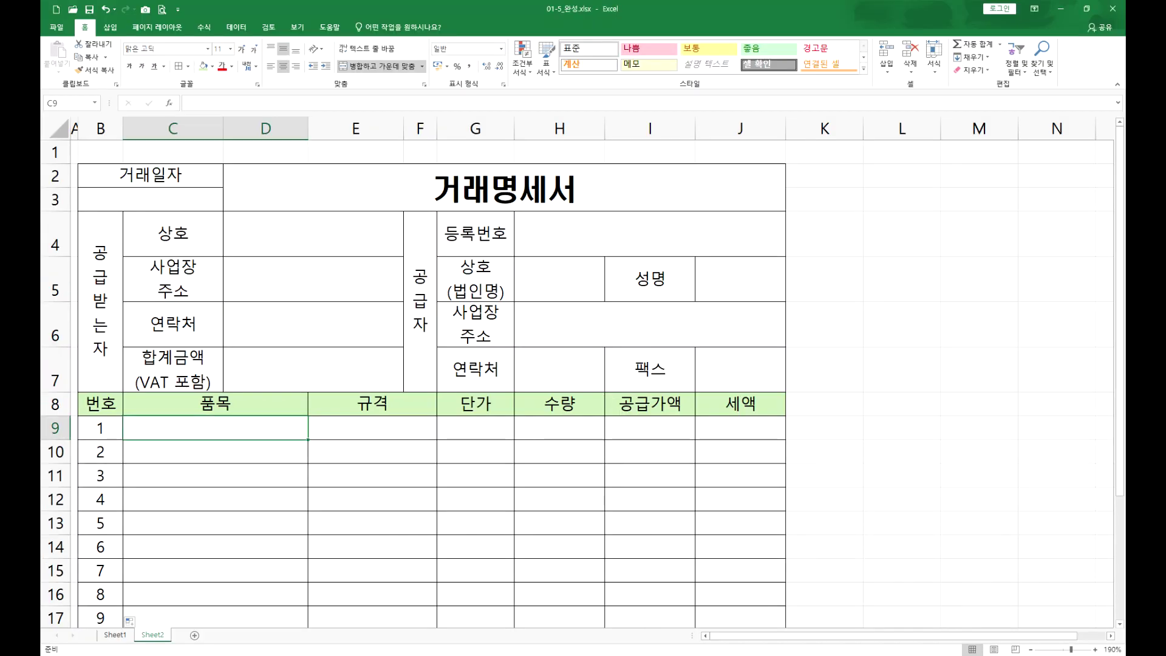
Step: Enter 2-28 in the 거래일자 cell B3 so it shows 02월 28일
left_click(150, 200)
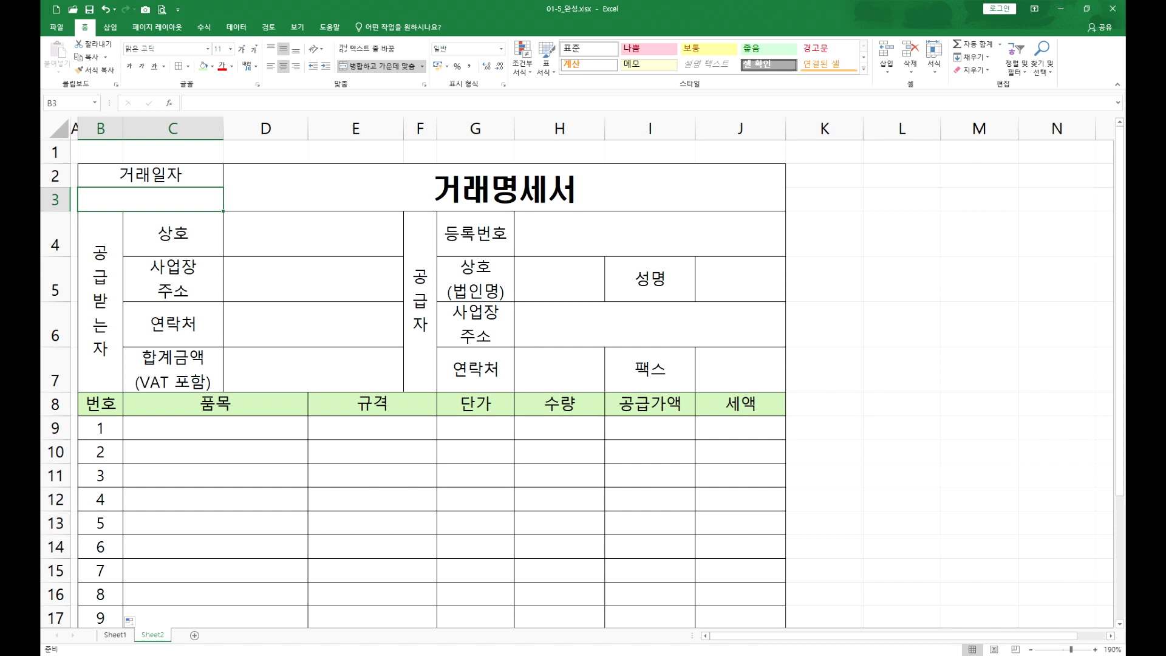
type("2-")
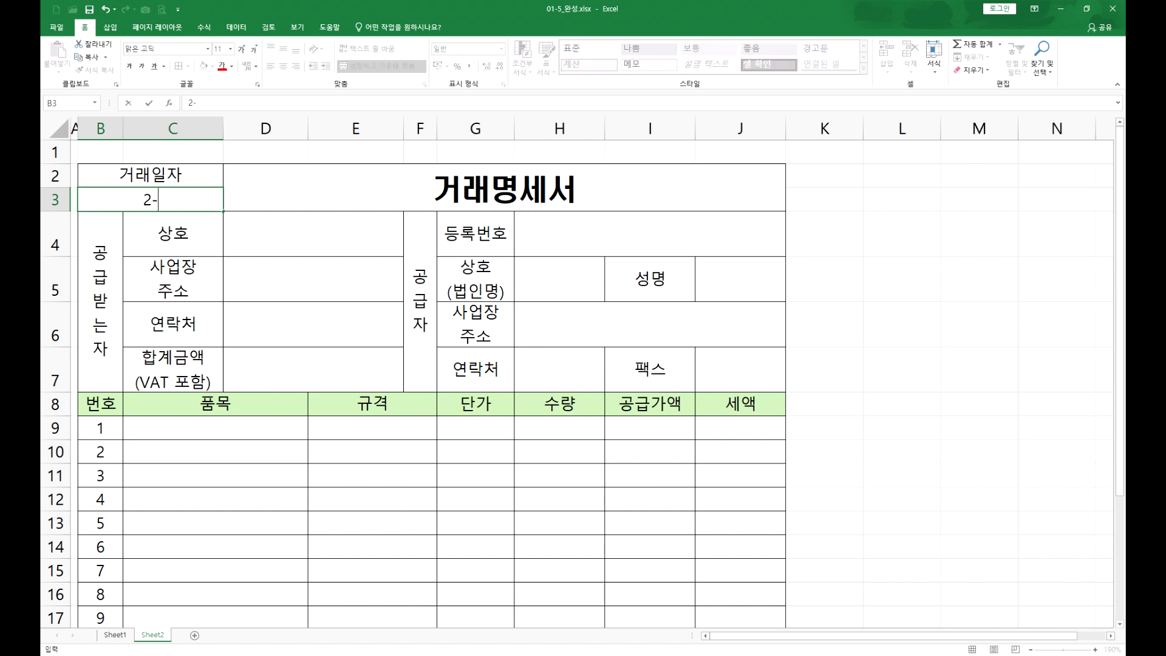
type("28")
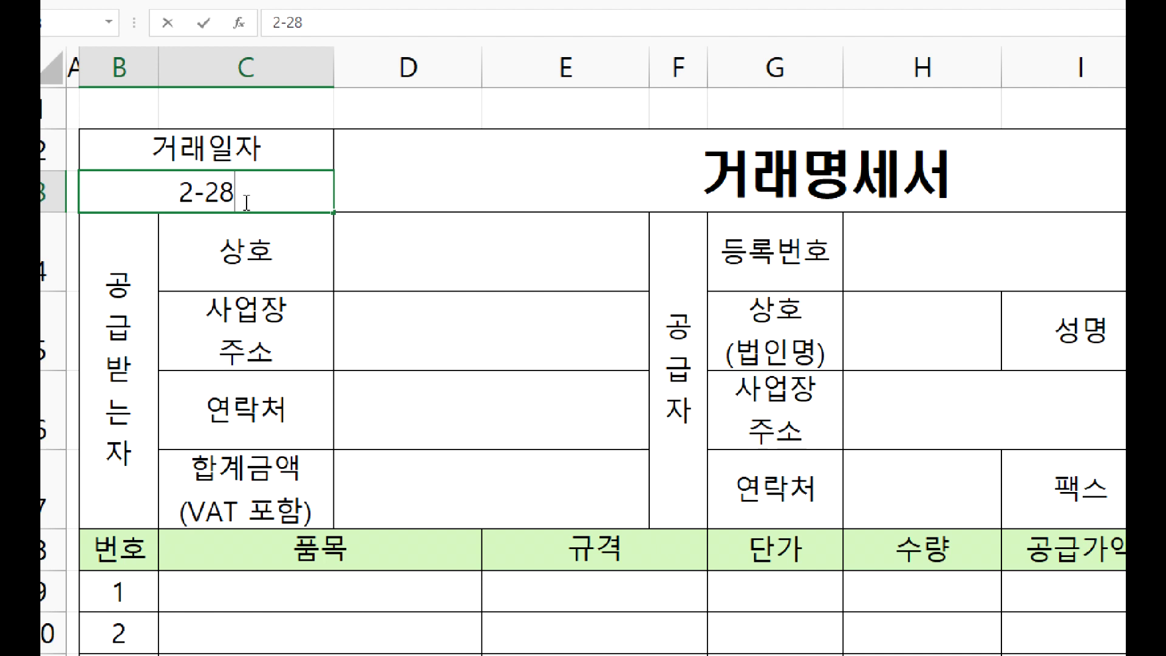
key("Return")
left_click(243, 199)
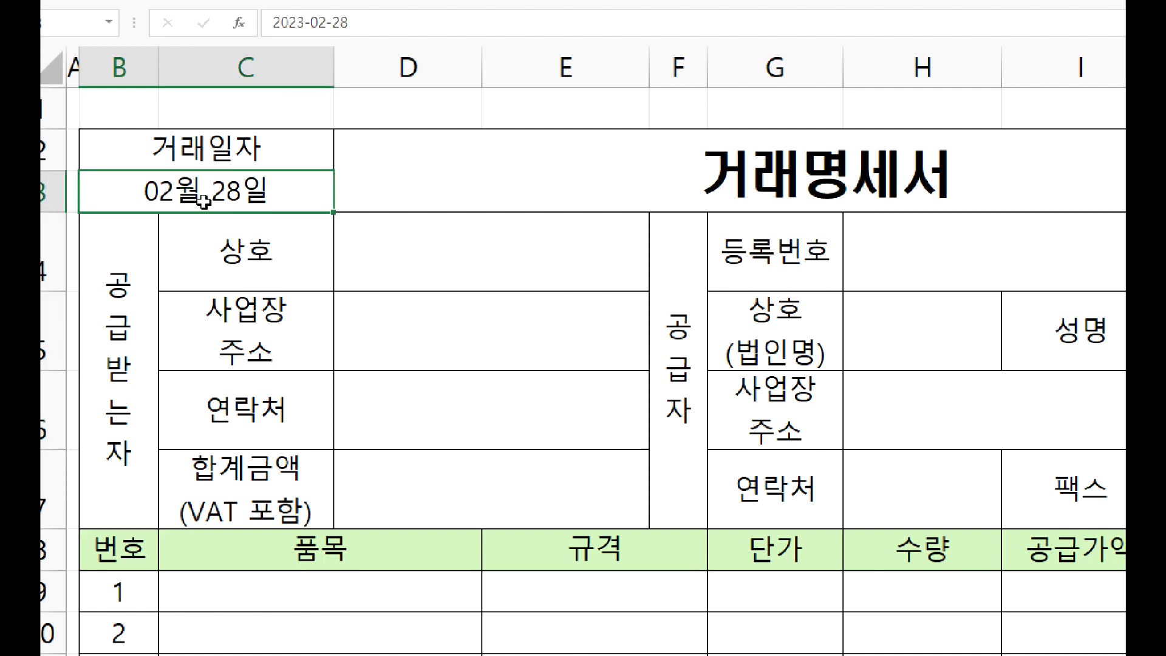
key("F2")
key("Escape")
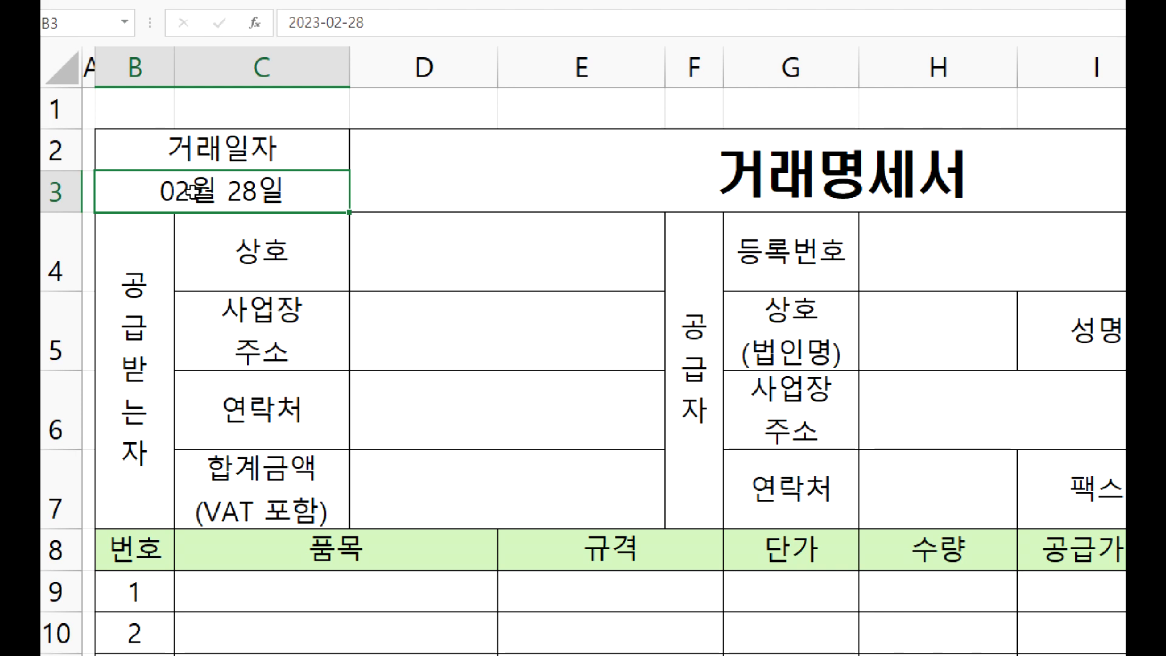
Step: Switch to Notepad and add a note line beginning '입력받은 날짜 > 2-28 >'
key("alt+Tab")
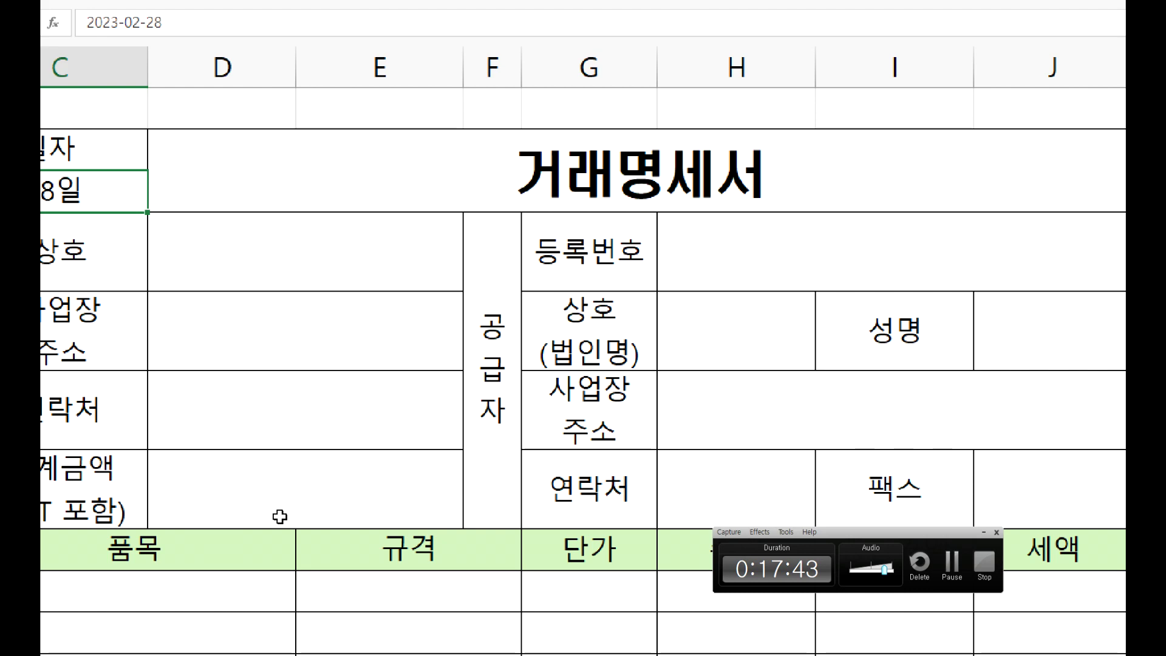
key("alt+Tab")
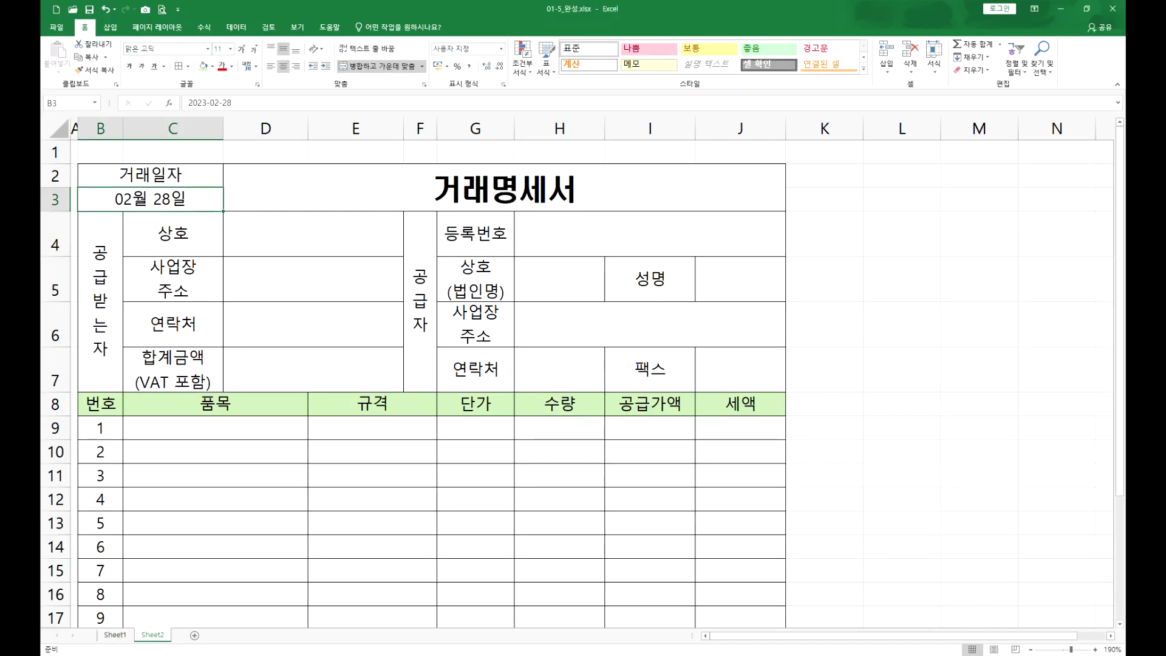
key("alt+Tab")
key("Return")
type("입력밤")
key("BackSpace")
type("ㄷ은 날짜 >")
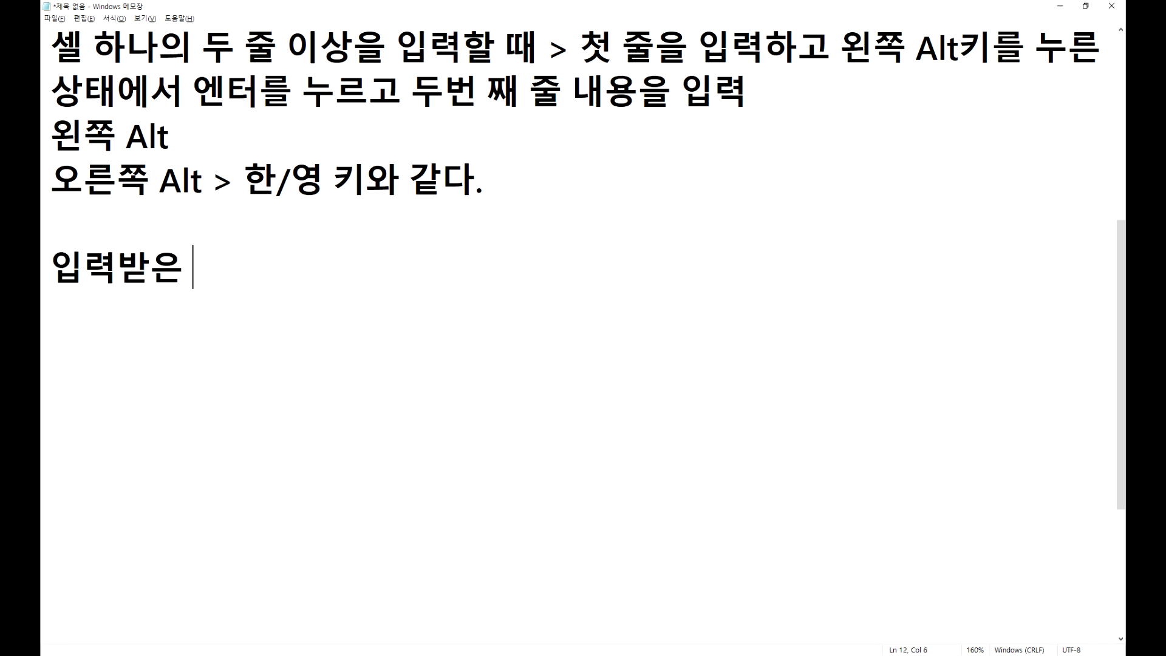
type(" 2-28")
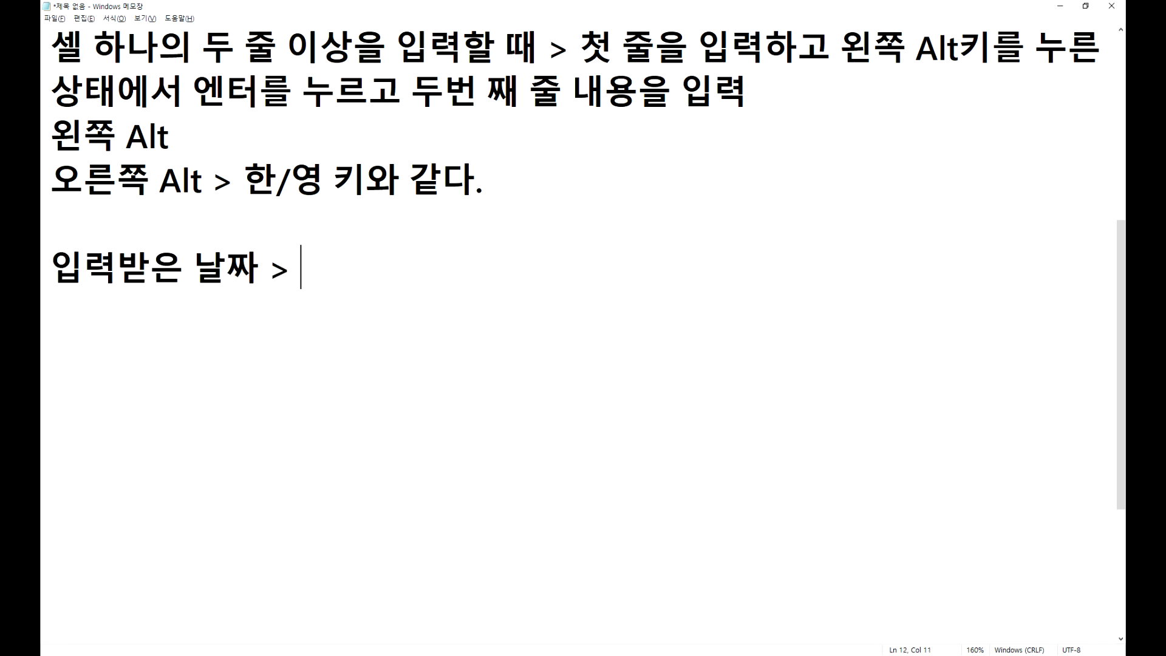
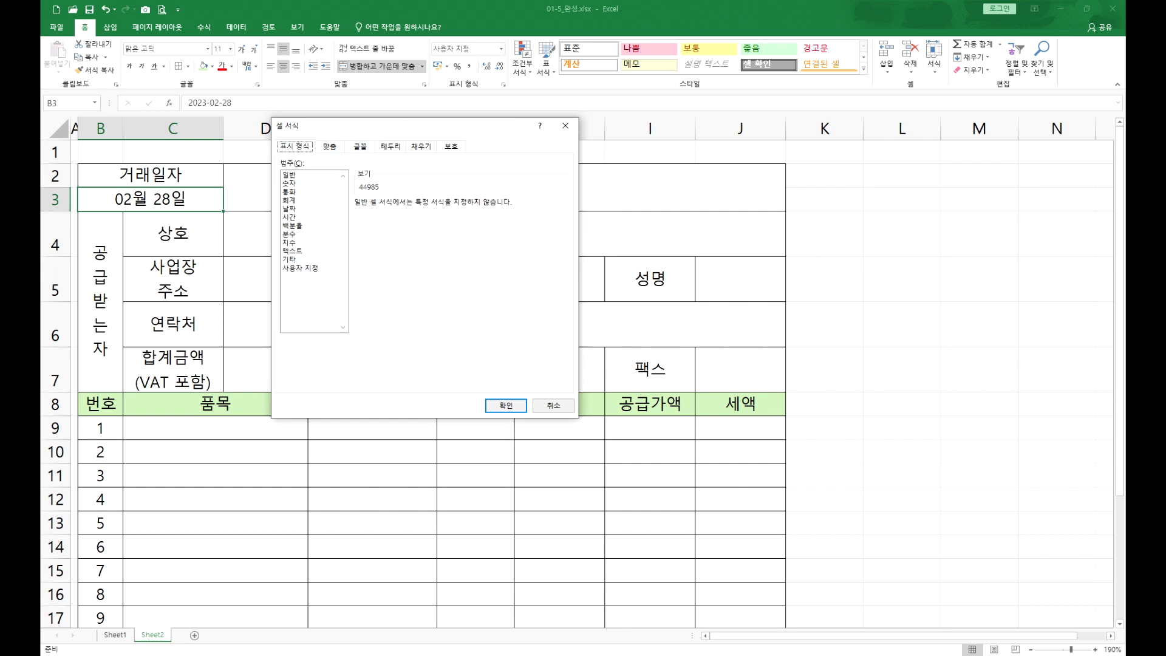
Step: Build the custom format yyyy"년" mm"월" dd"일"(aaa) from the Korean year-month-day format
left_click(300, 268)
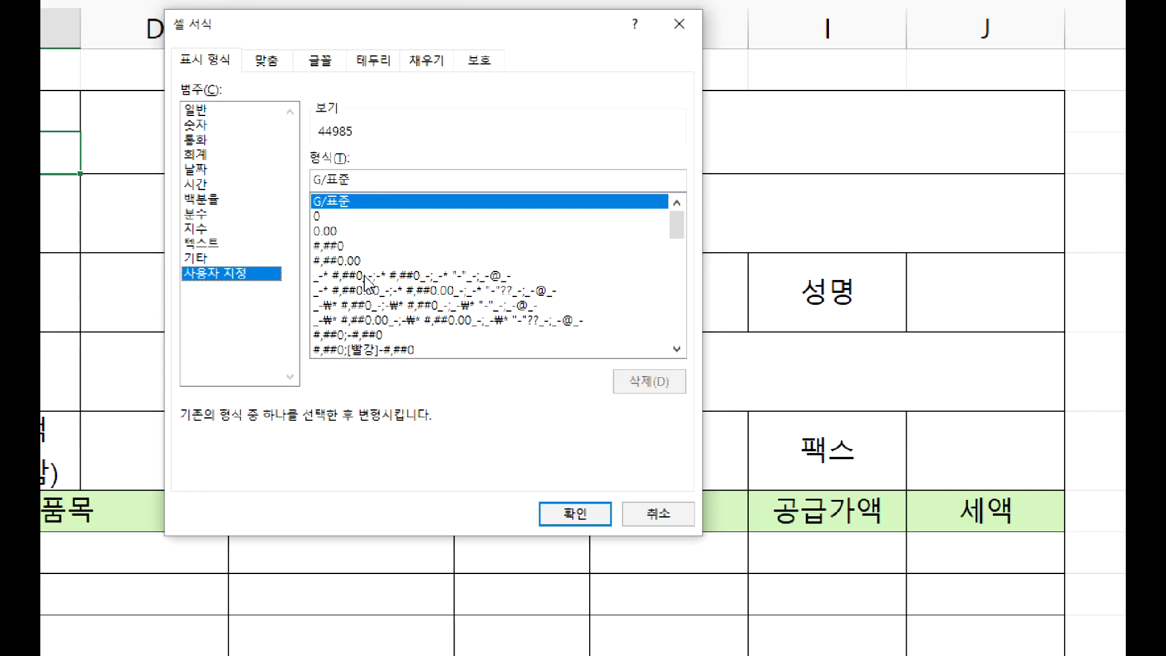
left_click_drag(669, 227, 684, 294)
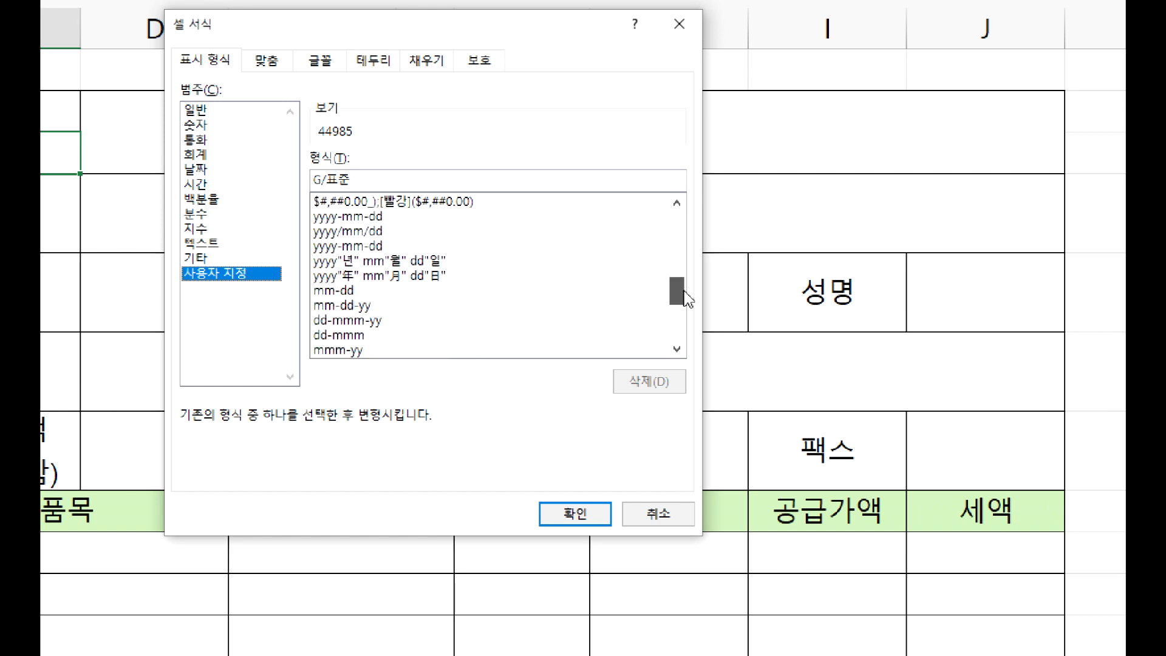
left_click(394, 262)
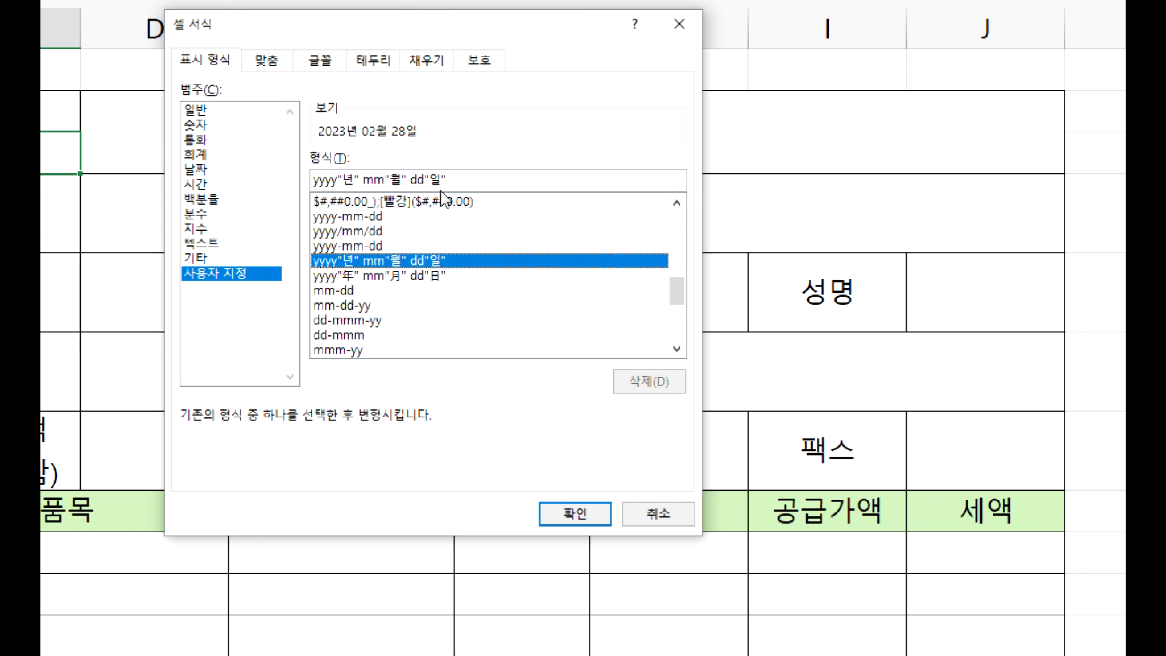
left_click_drag(457, 181, 305, 181)
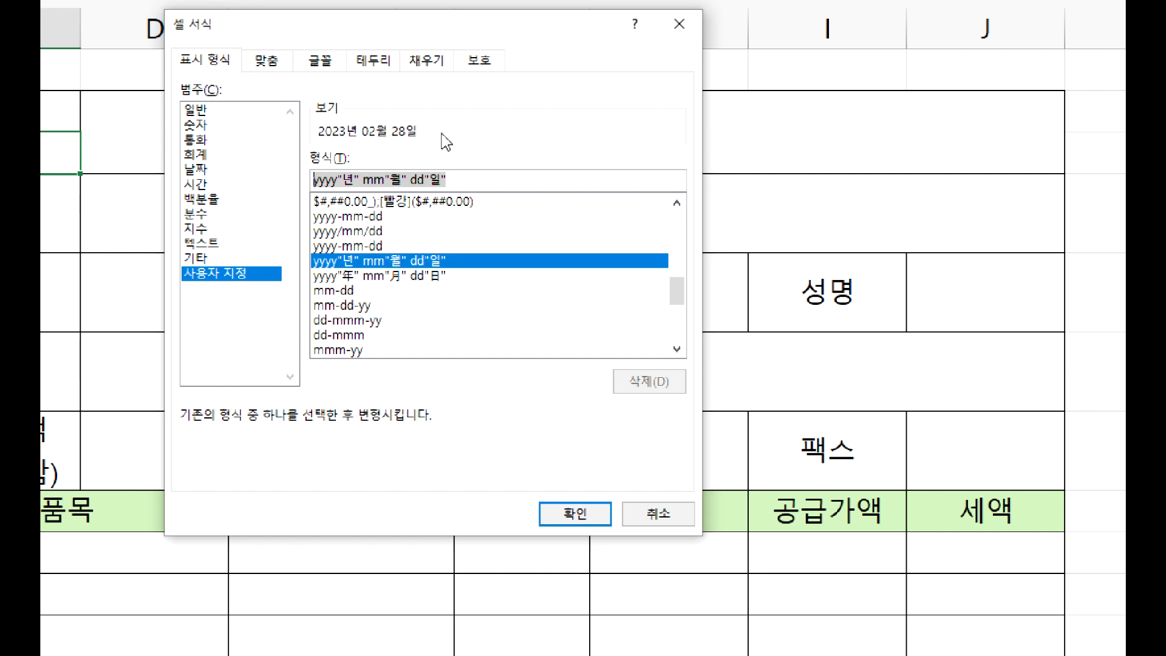
left_click(459, 184)
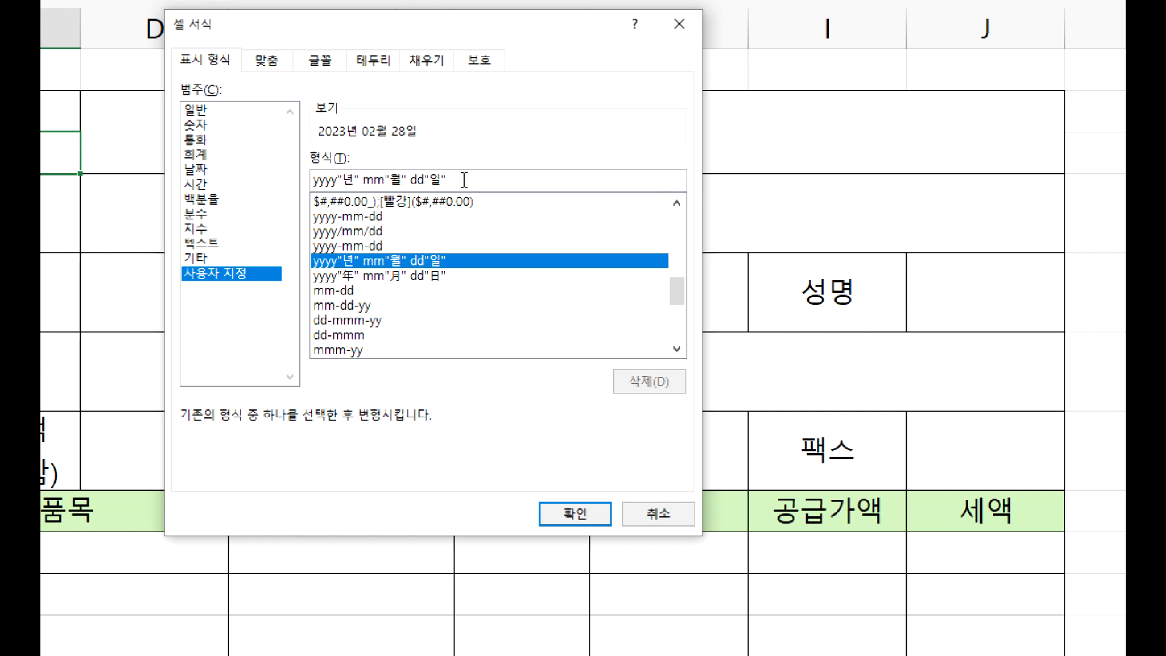
type("(aaa")
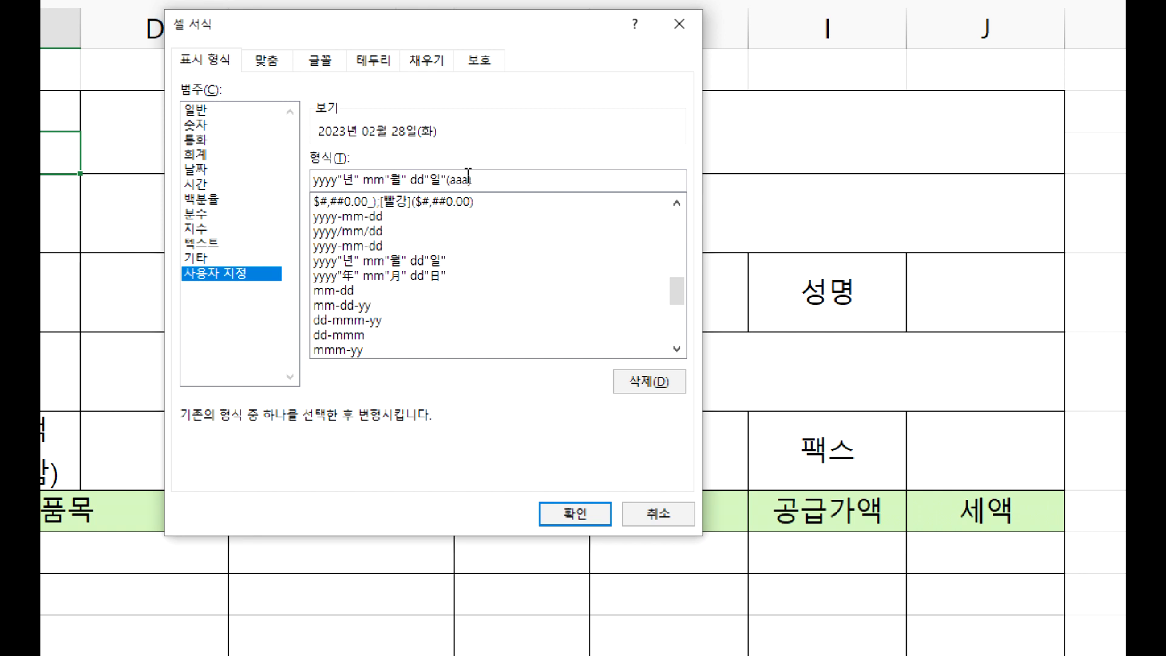
left_click_drag(491, 183, 275, 189)
key("ctrl+c")
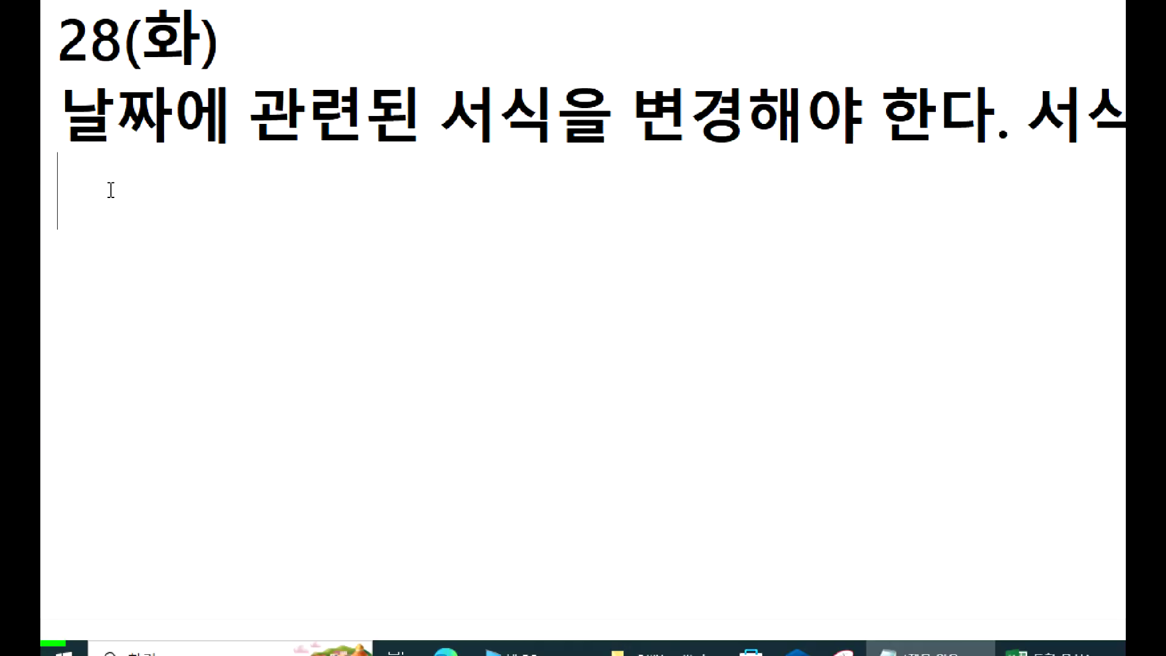
Step: Write '사용자 지정 >' in the notes followed by the pasted format code
type("ㅅㅏ용자 지정 ")
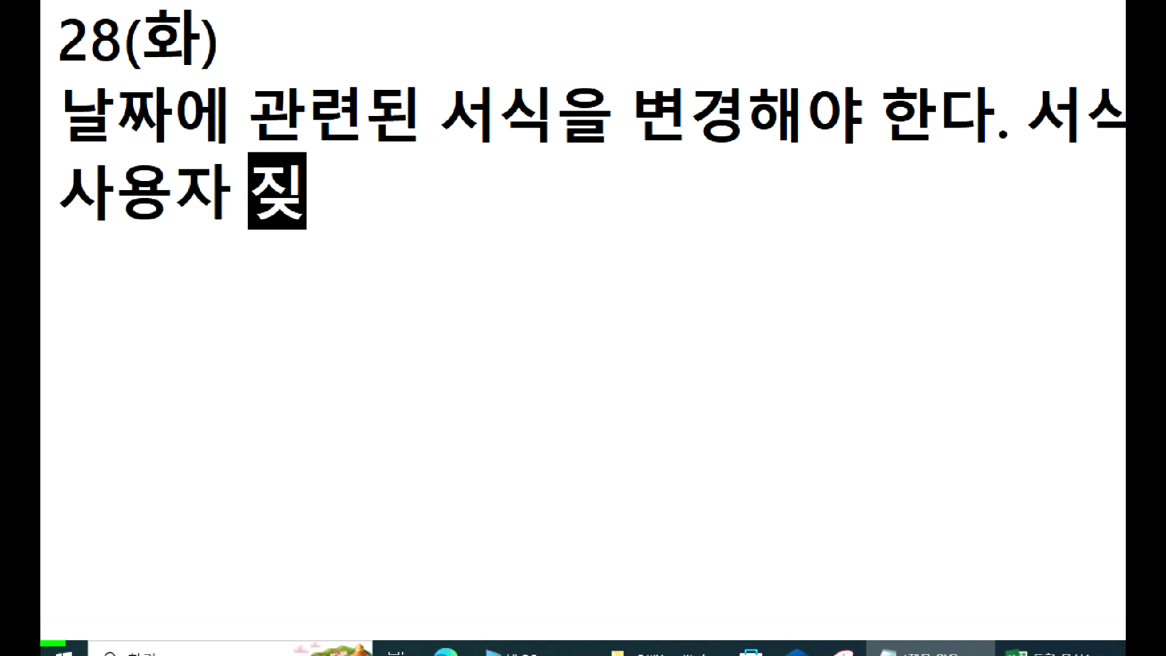
type(">?")
key("BackSpace")
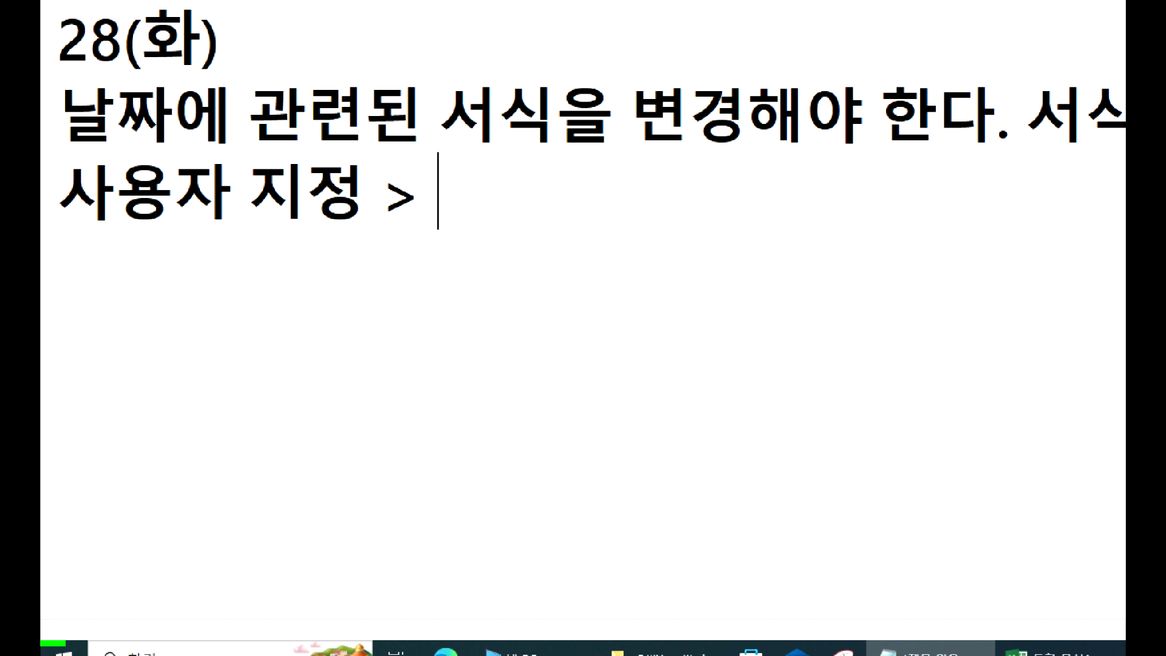
key("ctrl+v")
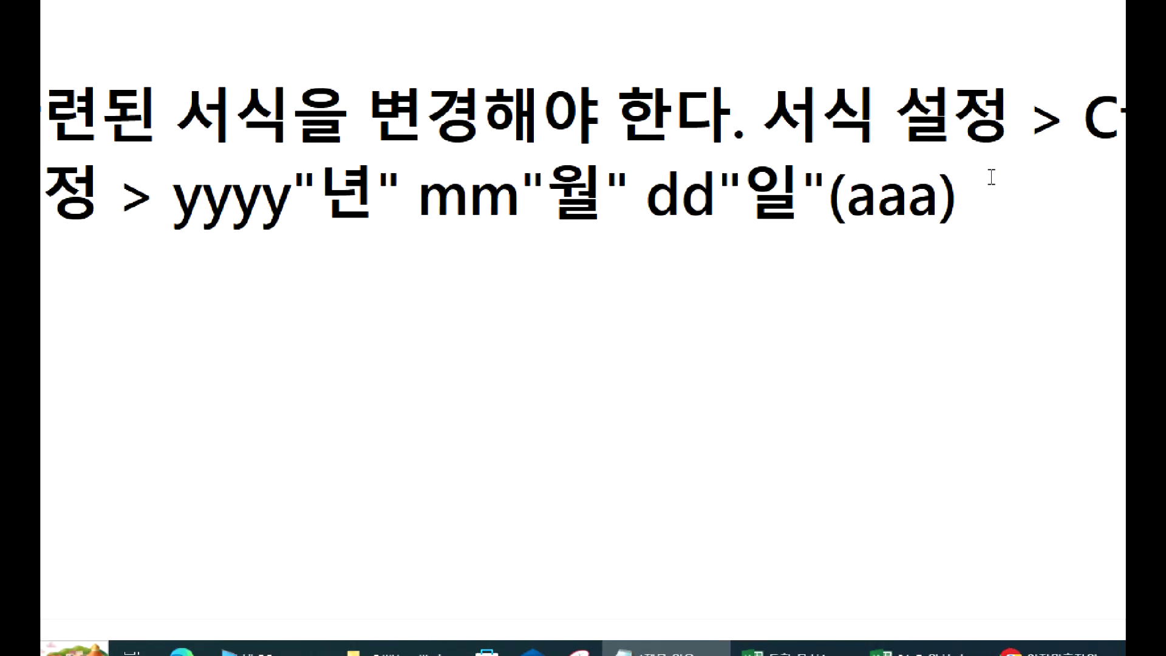
Step: Highlight the date part and the aaa weekday code of the noted format
left_click_drag(830, 182, 174, 183)
left_click_drag(828, 185, 981, 195)
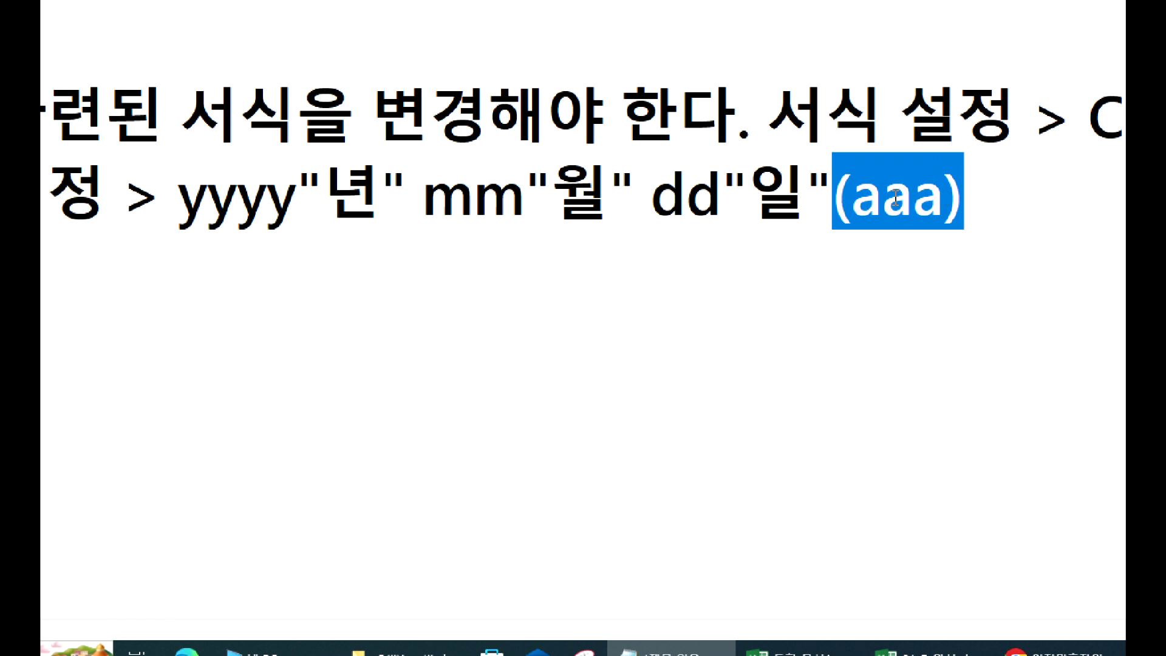
left_click_drag(854, 194, 946, 194)
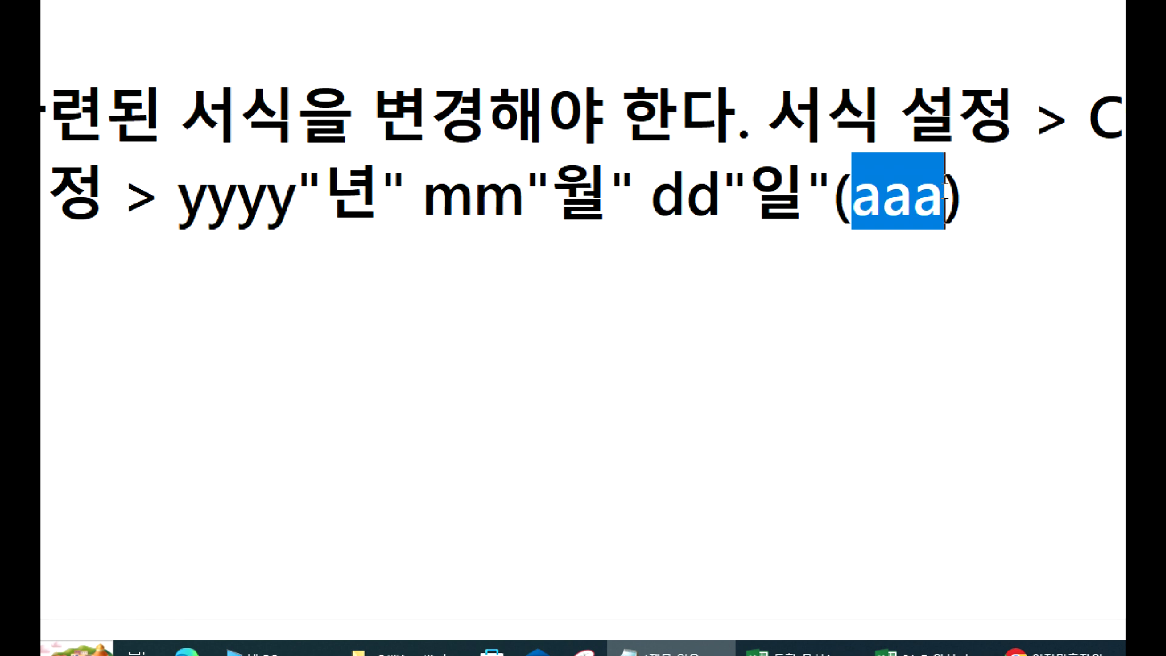
left_click(1004, 205)
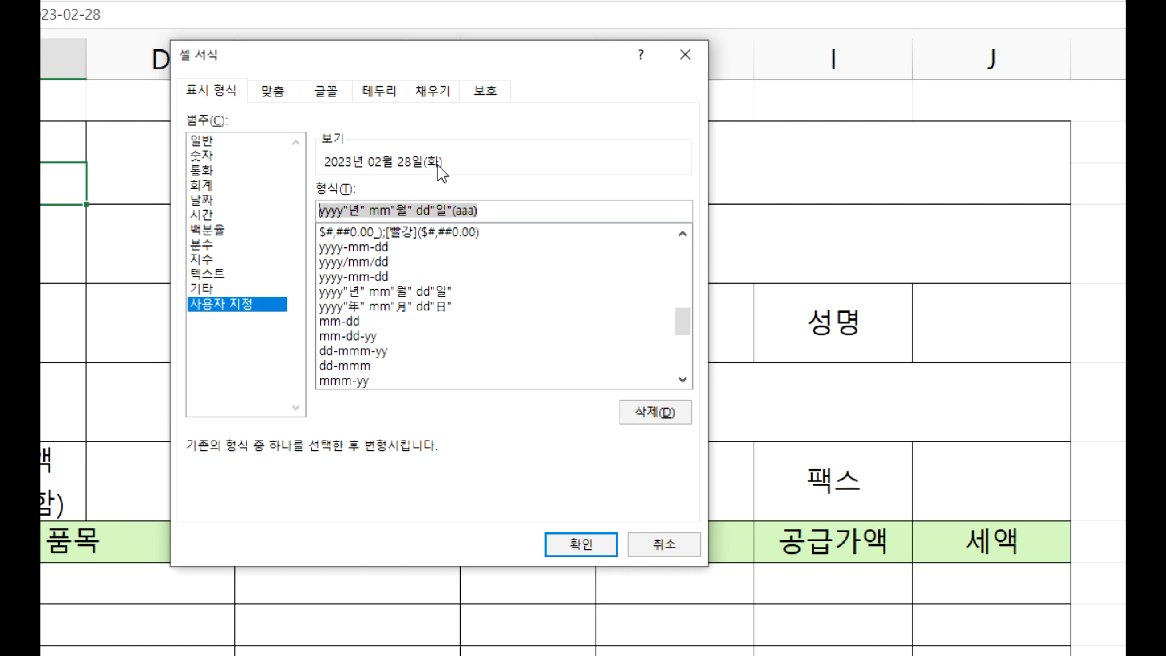
left_click(458, 209)
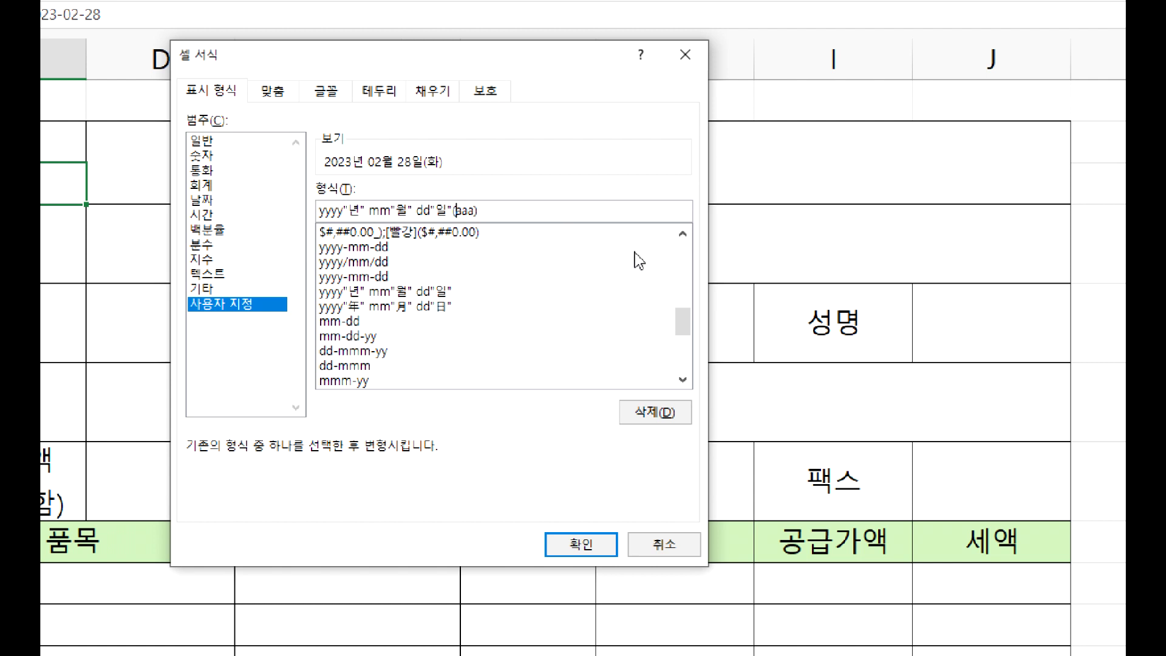
type("AAA")
key("Delete")
key("Delete")
key("Delete")
key("BackSpace")
key("BackSpace")
key("BackSpace")
type("ㅁ")
key("BackSpace")
type("aaaa")
key("BackSpace")
type("a")
key("BackSpace")
key("alt+Tab")
Step: Point out the yyyy, mm and dd codes in the noted format line
left_click_drag(251, 446, 375, 442)
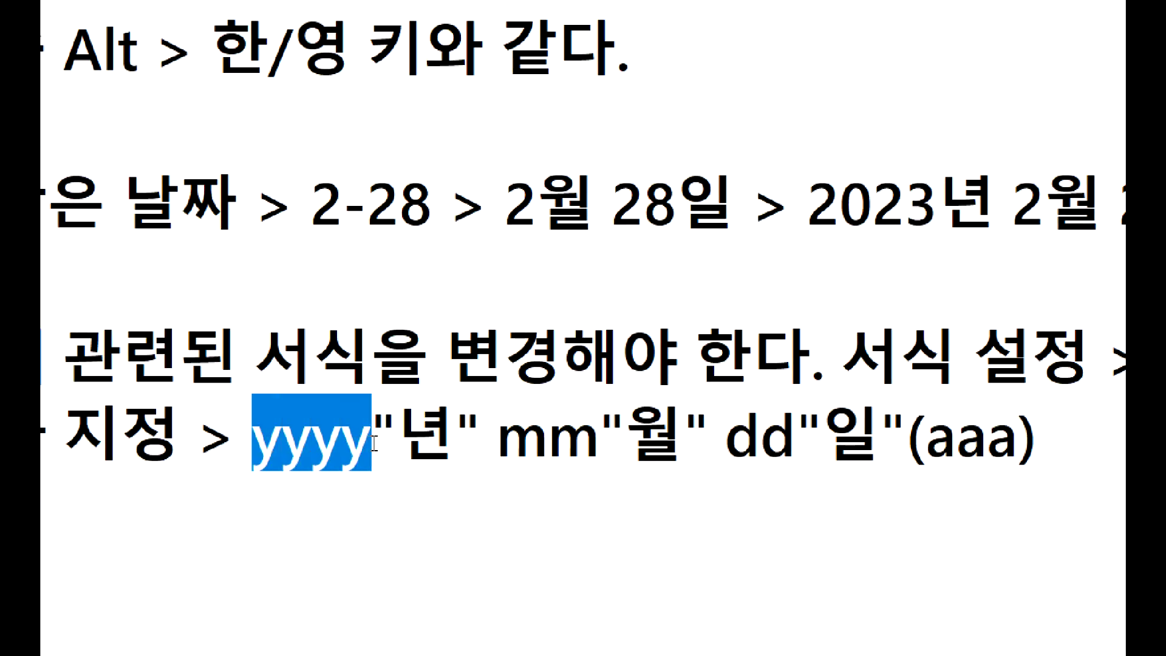
left_click(375, 442)
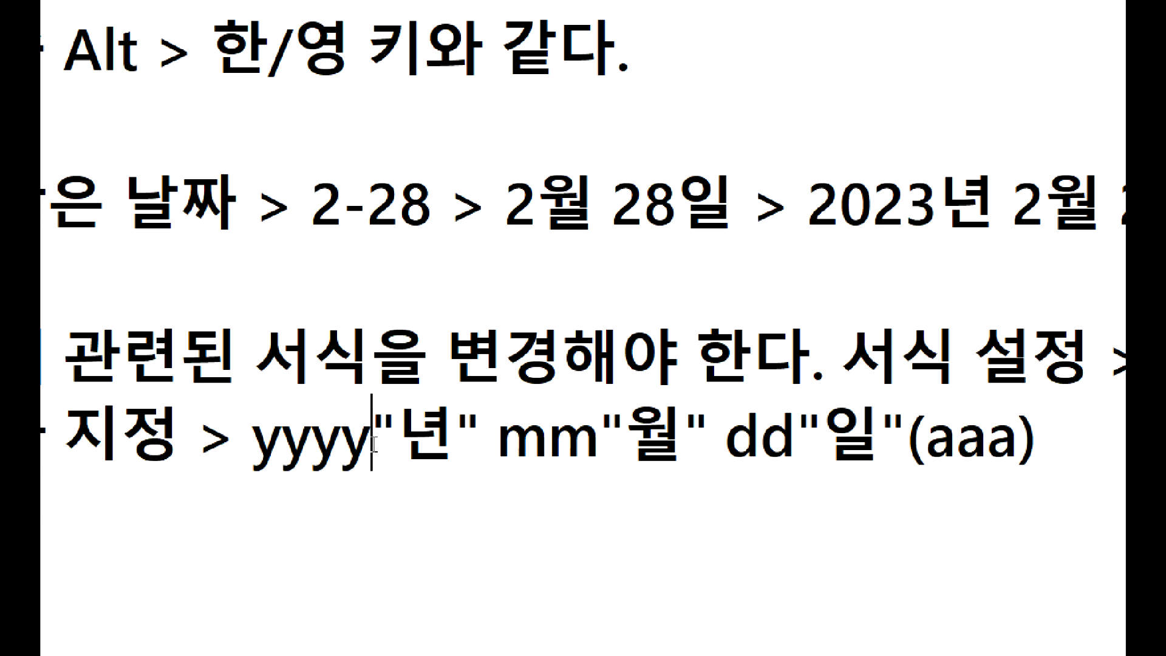
left_click_drag(497, 447, 526, 447)
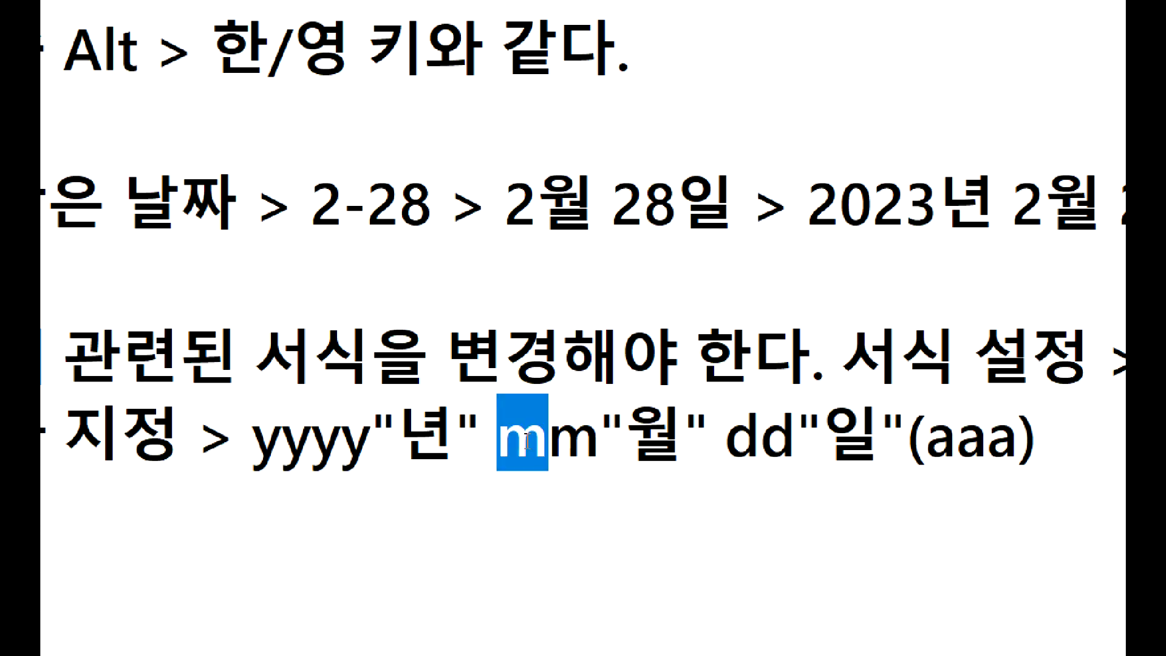
left_click_drag(726, 442, 759, 439)
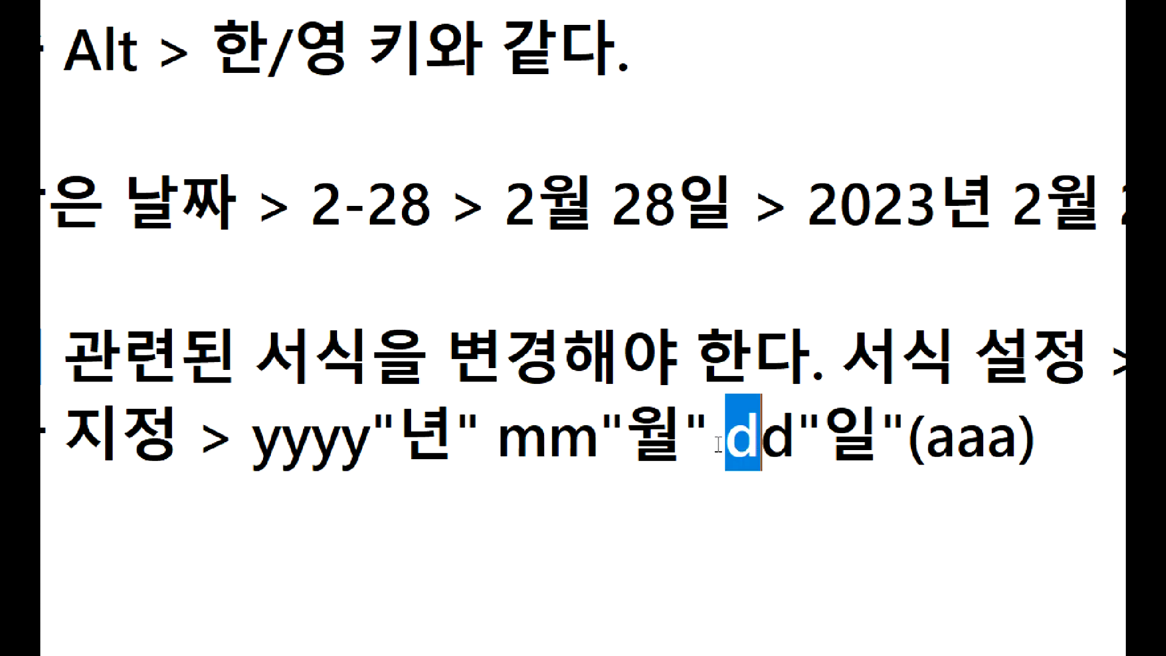
left_click_drag(483, 443, 599, 442)
left_click(532, 442)
left_click(542, 442)
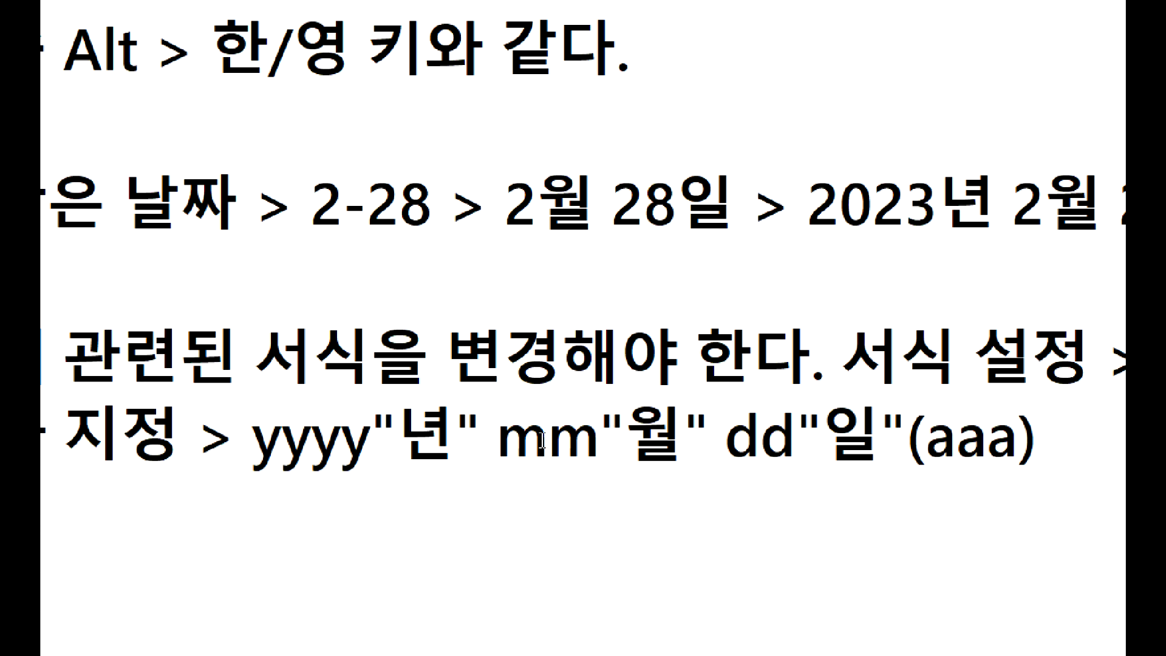
left_click(749, 441)
Step: Highlight yyyy, mm, dd and aaa, add a new line, and apply the format
left_click_drag(373, 449, 252, 449)
left_click_drag(497, 449, 600, 450)
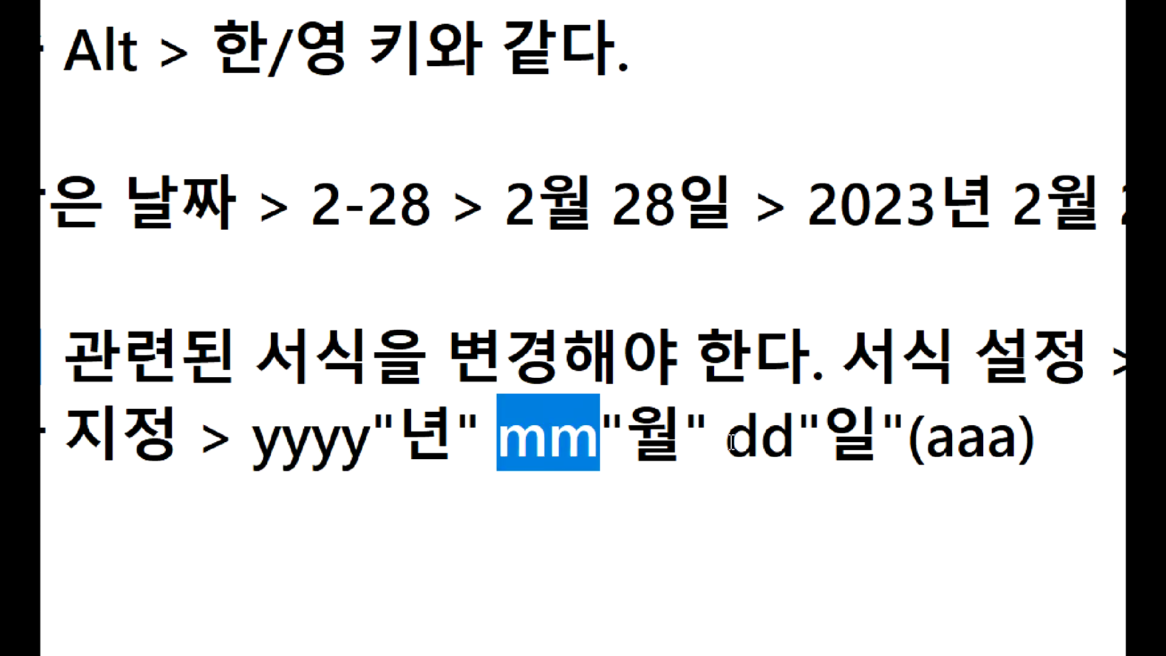
left_click_drag(727, 443, 797, 444)
left_click_drag(923, 446, 1013, 447)
left_click(1078, 469)
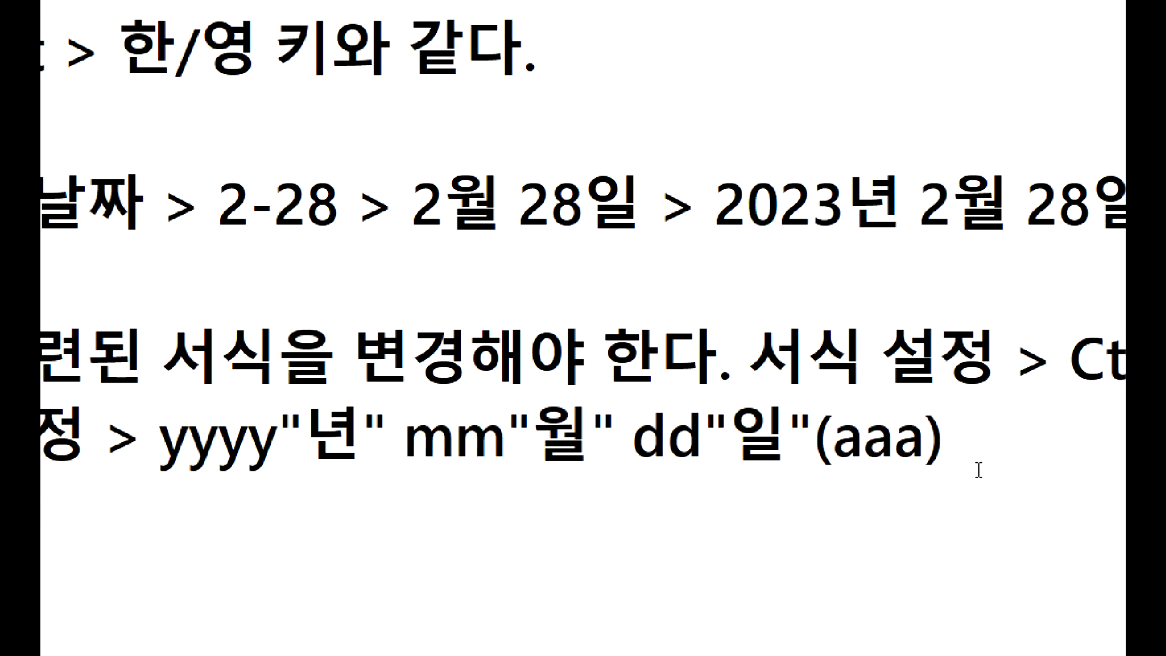
key("Return")
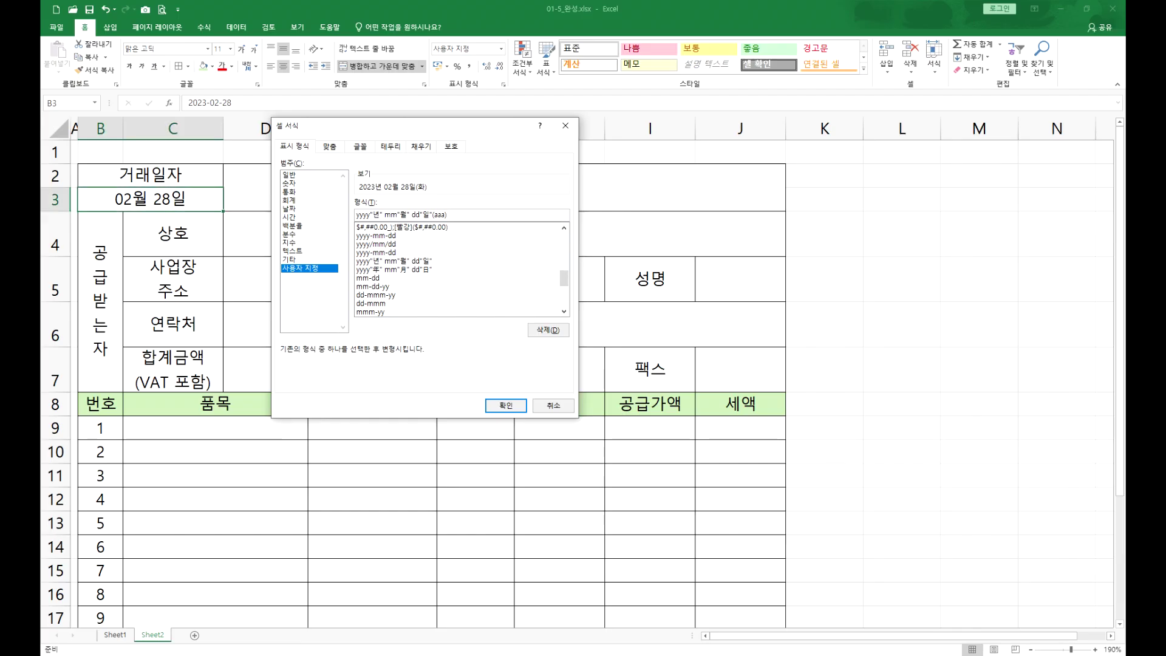
key("Return")
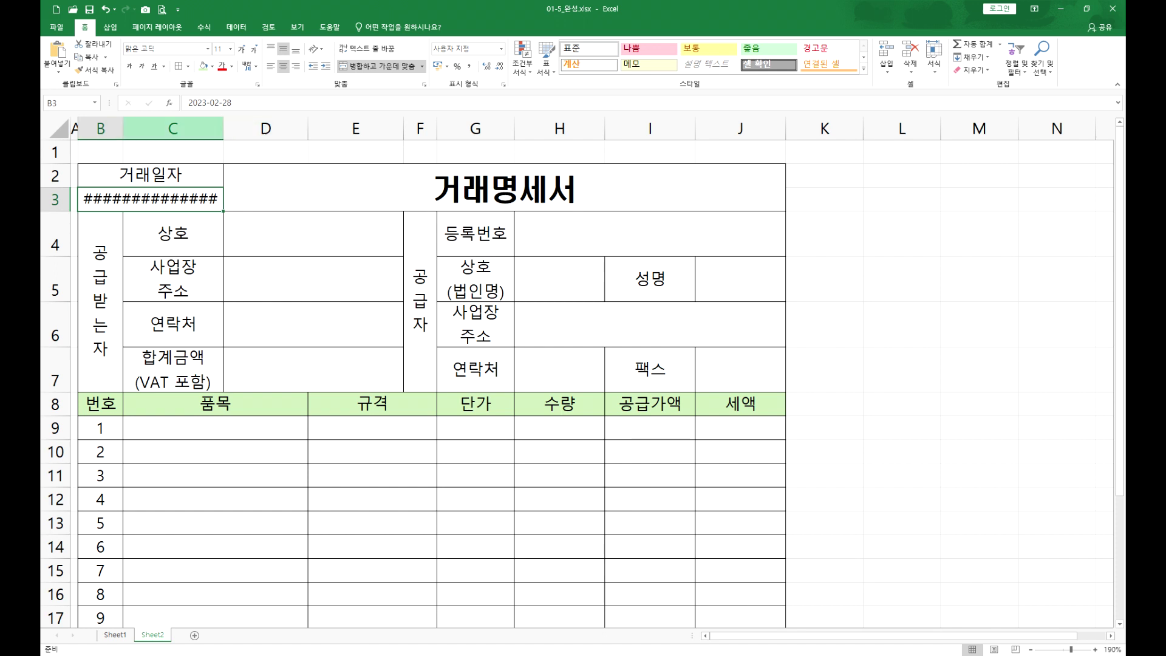
Step: Widen column C so the date reads 2023년 02월 28일(화) in full
left_click_drag(223, 128, 240, 129)
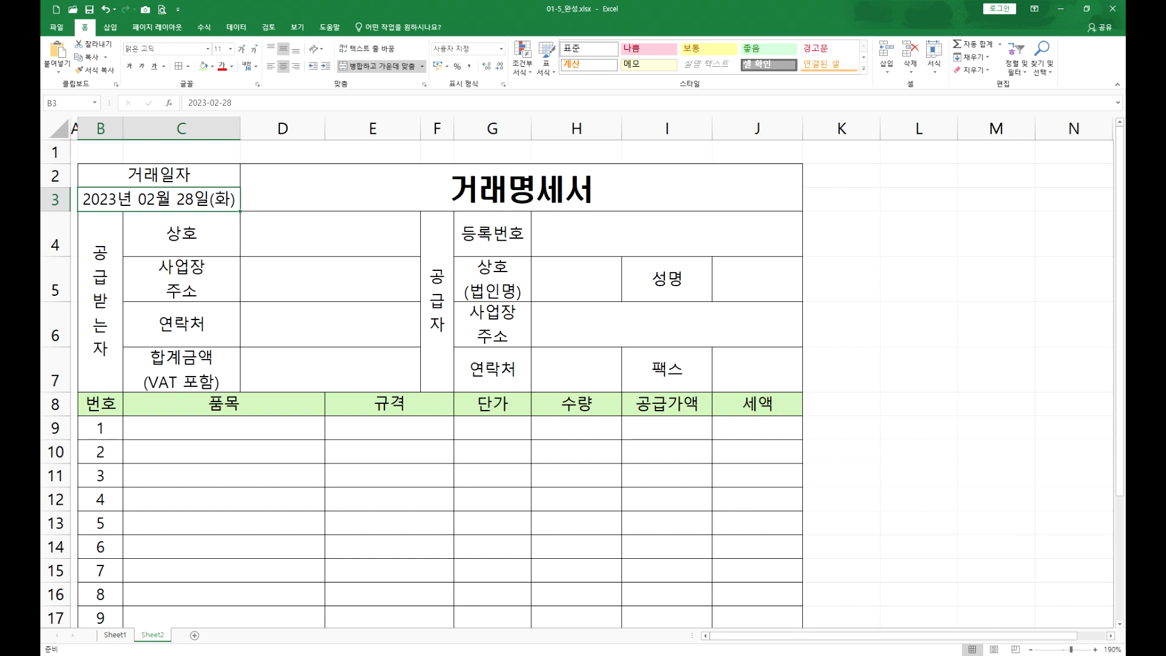
left_click(330, 234)
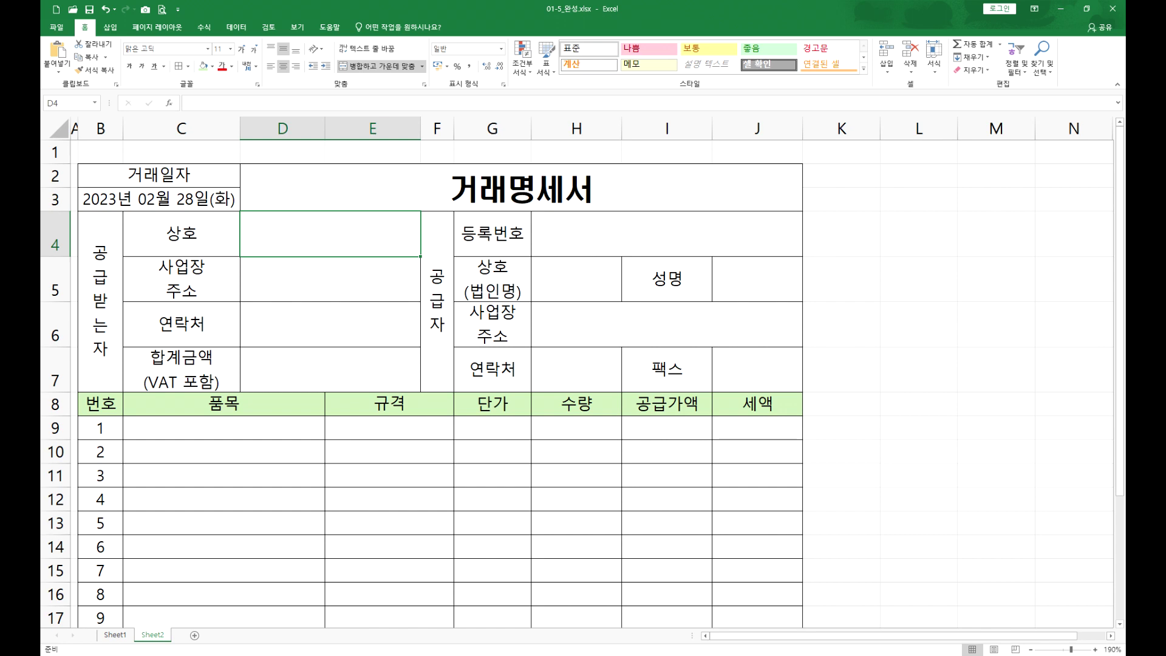
scroll(582, 382, "down", 1)
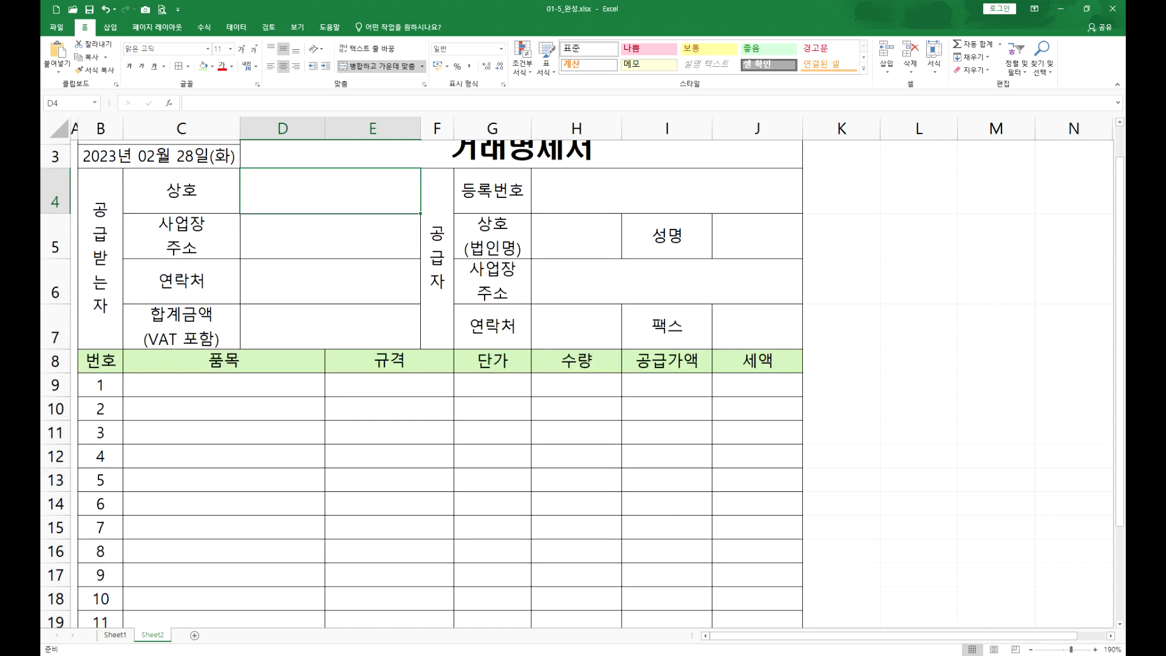
scroll(582, 383, "up", 1)
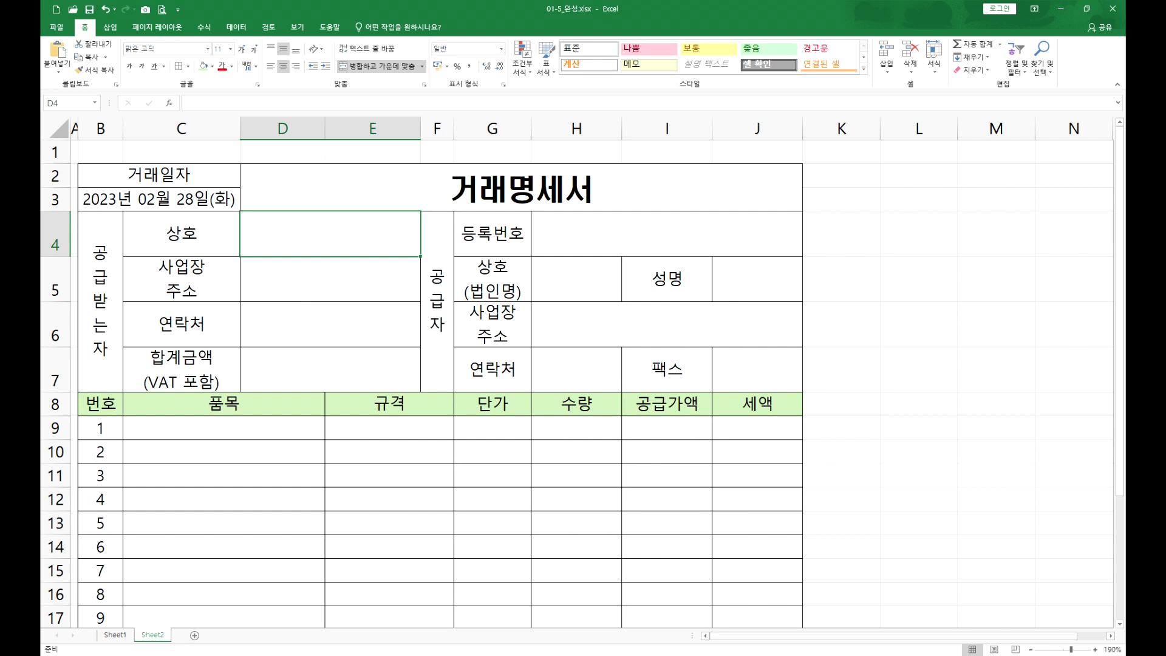
Step: Enter company name 금천기계공업주식회사 and the corrected address 금천구 도독산동
type("rmq")
type("금천기")
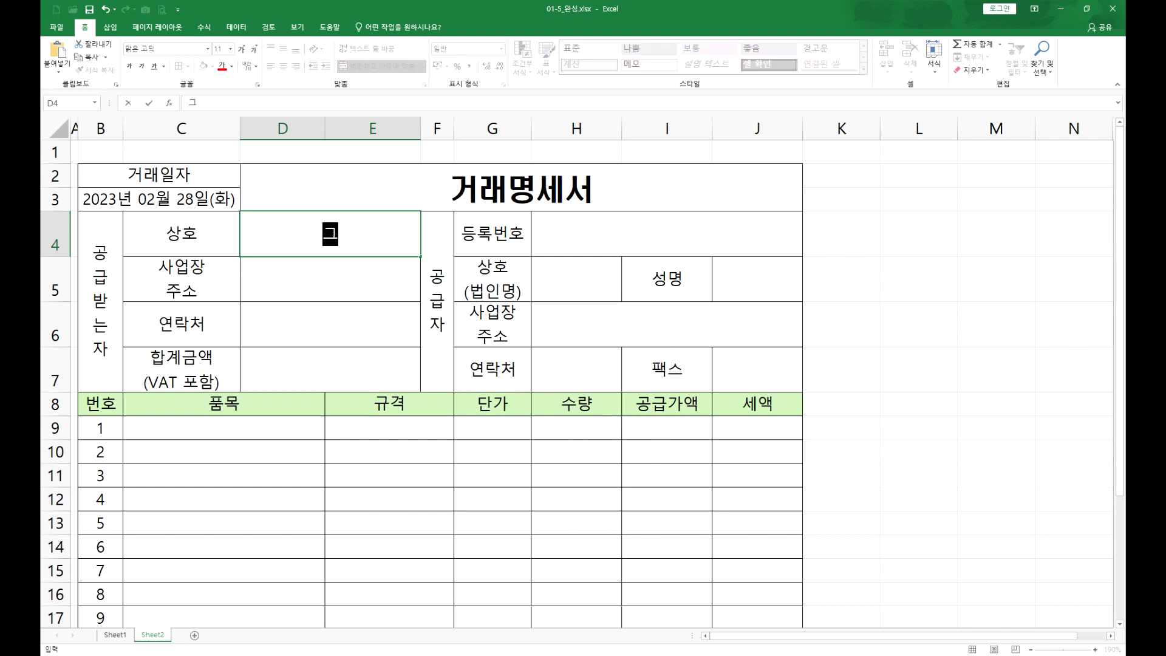
type("계")
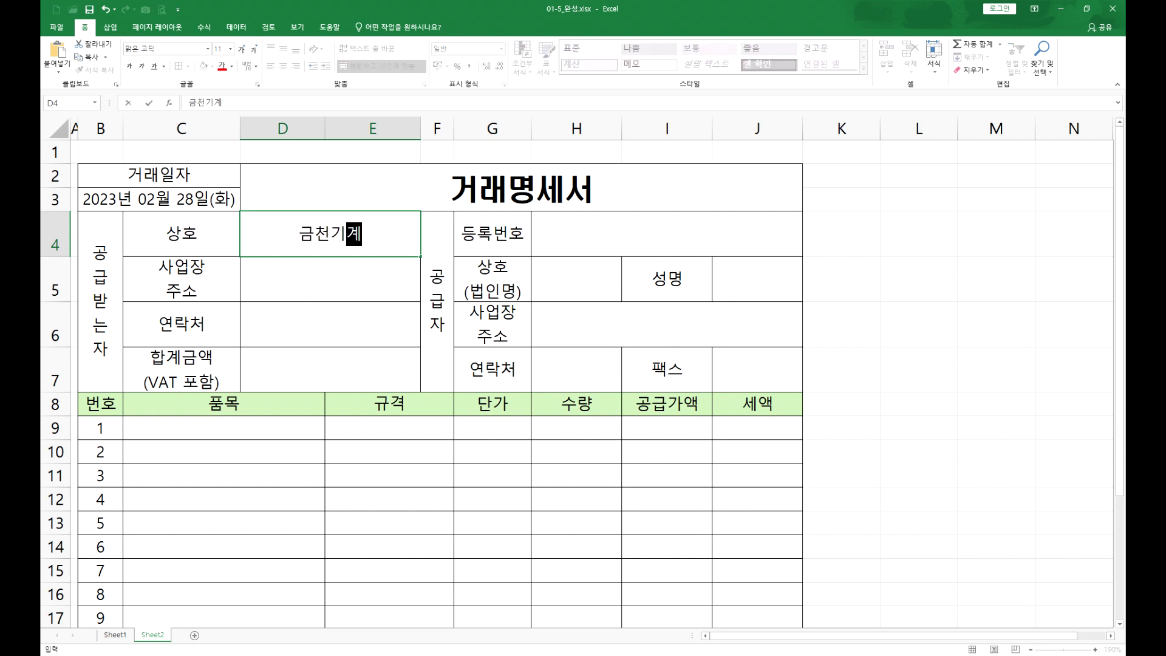
type("공ㅇ업주식회사")
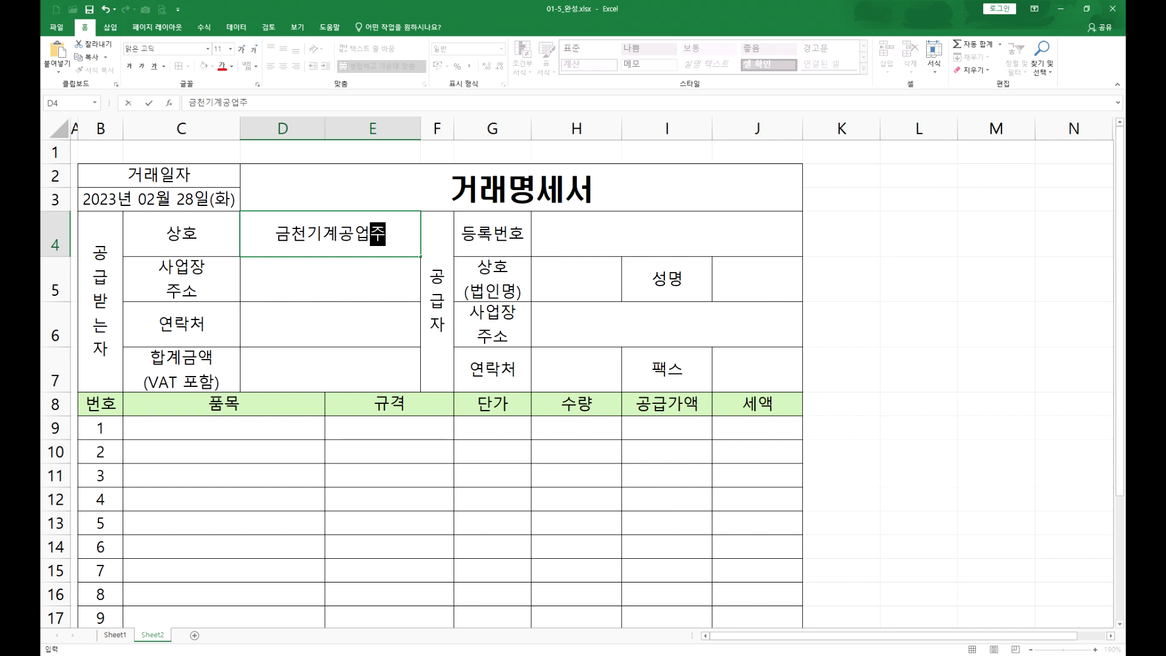
key("Return")
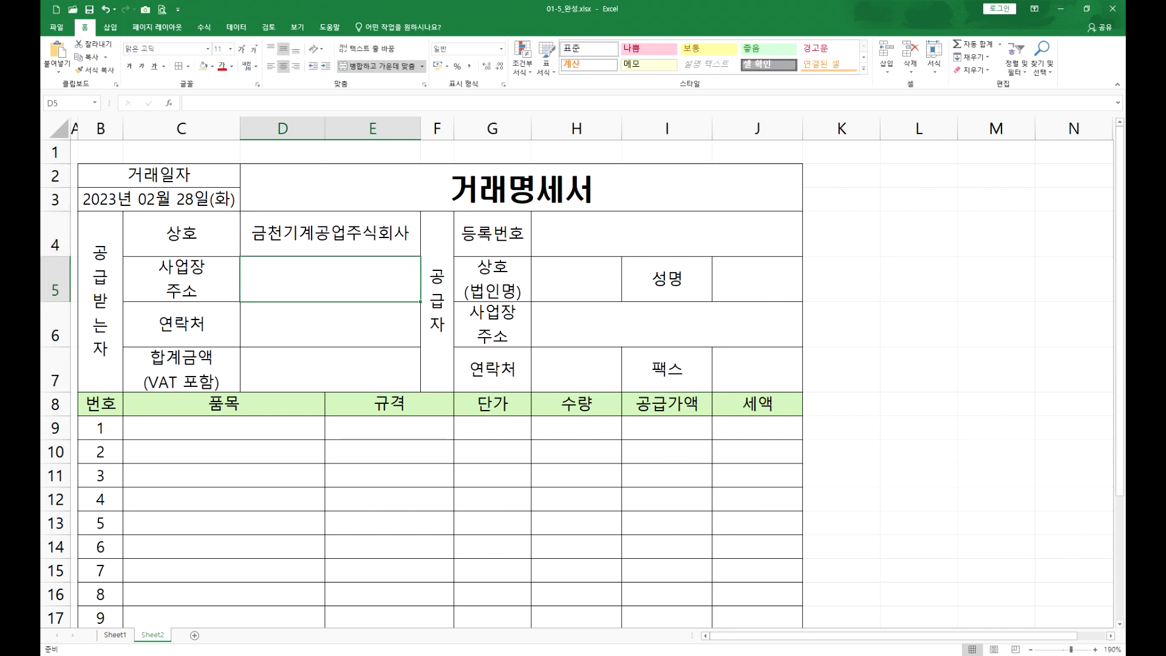
type("구로구 금천")
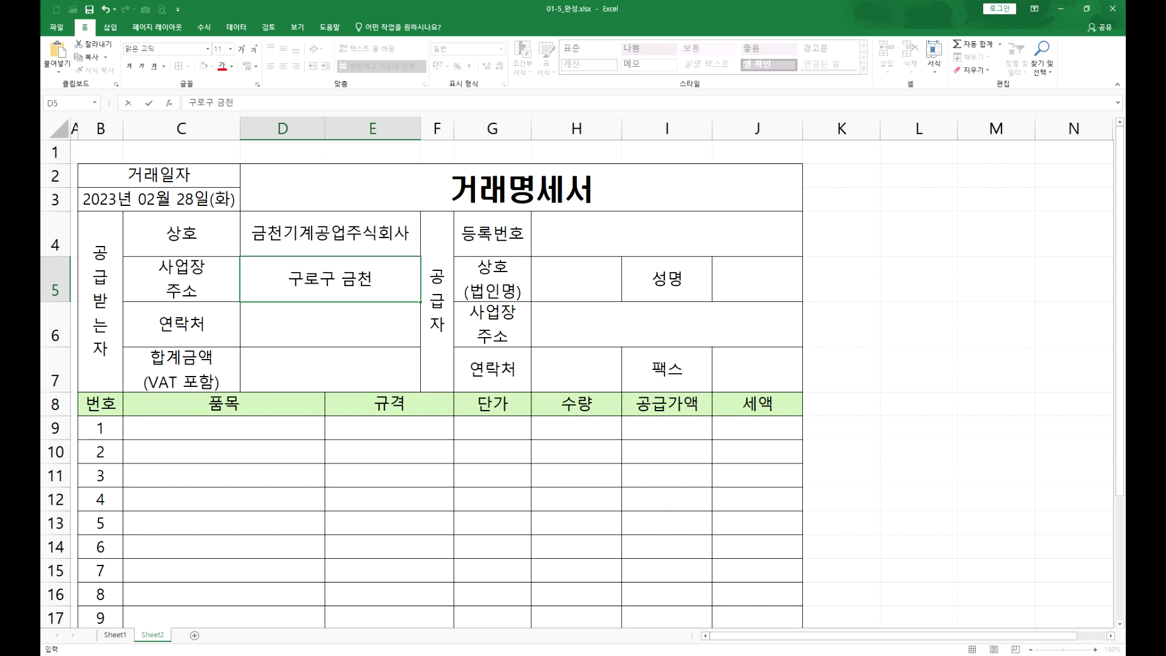
key("BackSpace")
key("BackSpace")
key("BackSpace")
key("BackSpace")
key("BackSpace")
key("BackSpace")
key("BackSpace")
key("BackSpace")
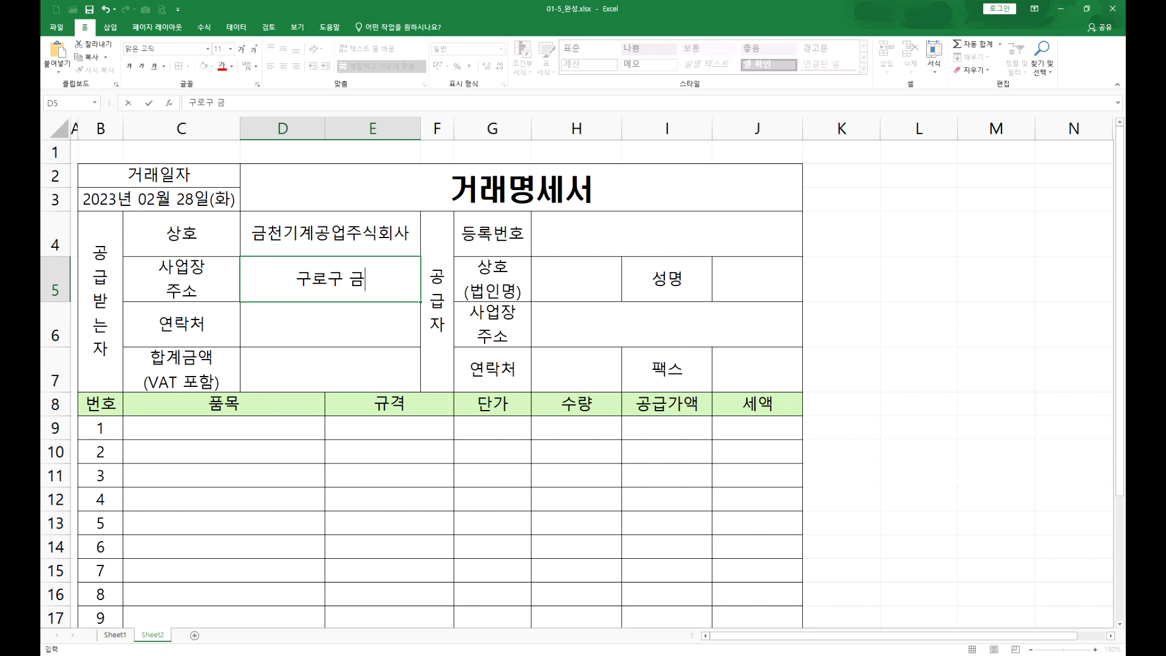
type("금천")
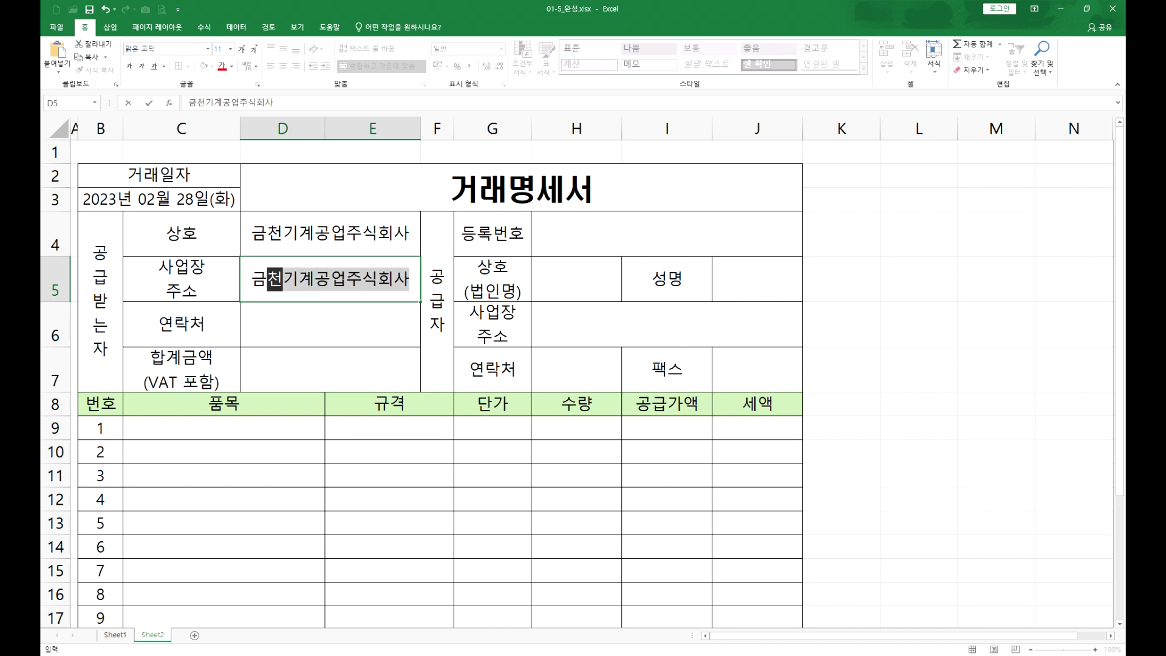
type("구 도독산동")
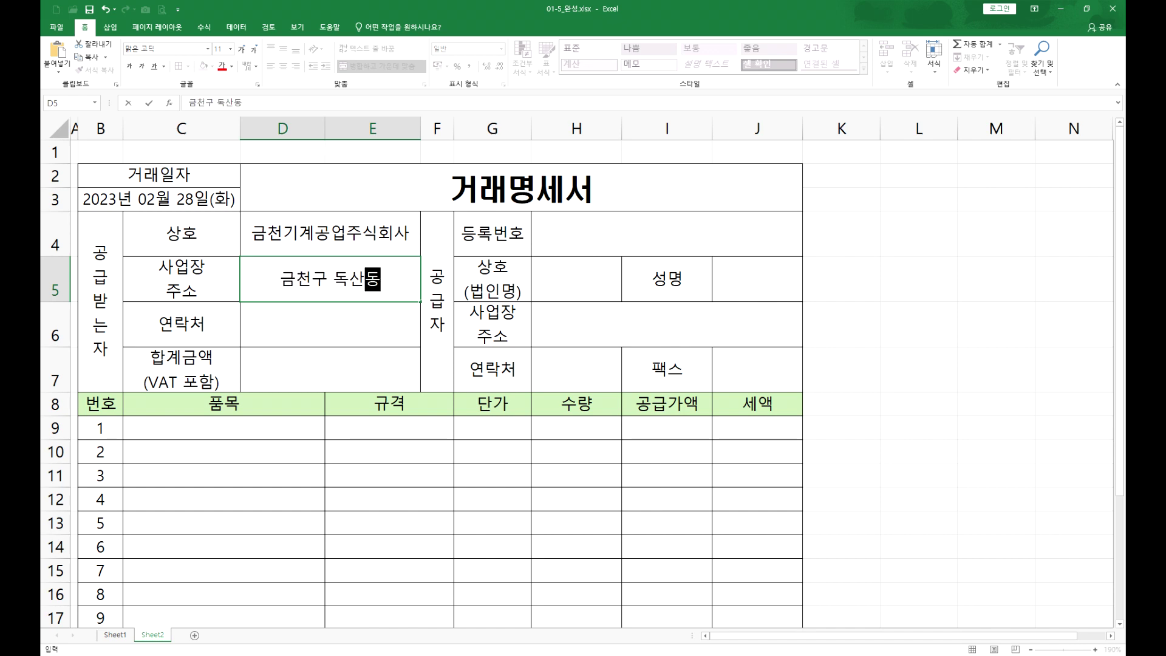
key("Return")
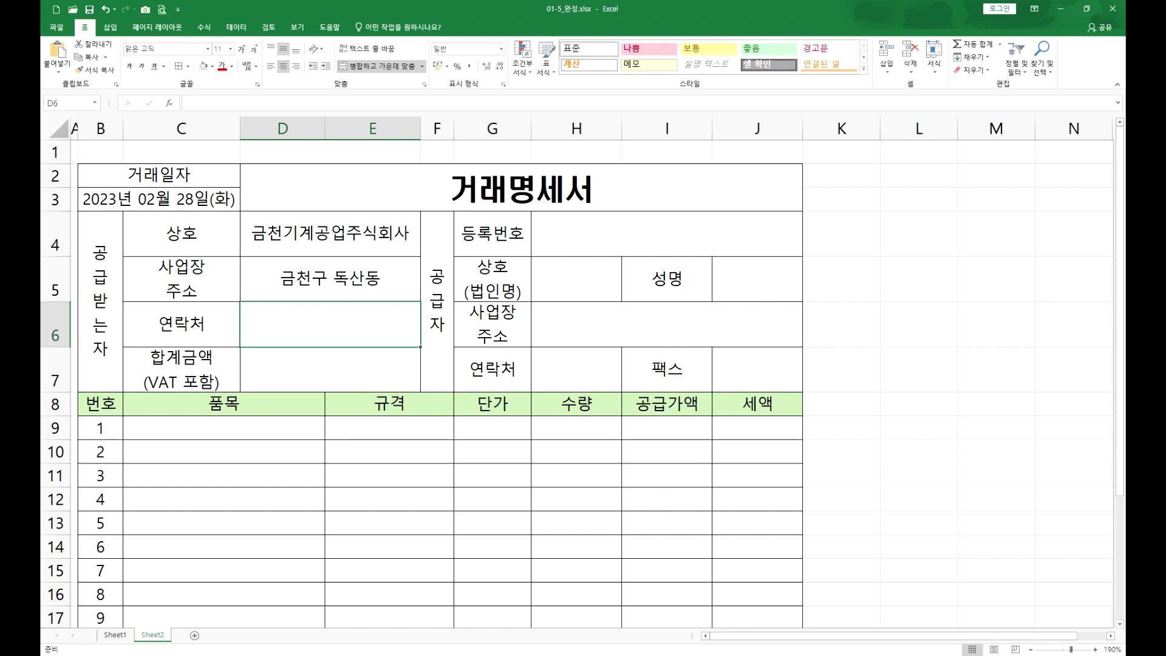
Step: Enter the contact phone number in D6 and review the recipient and supplier blocks
type("02-*")
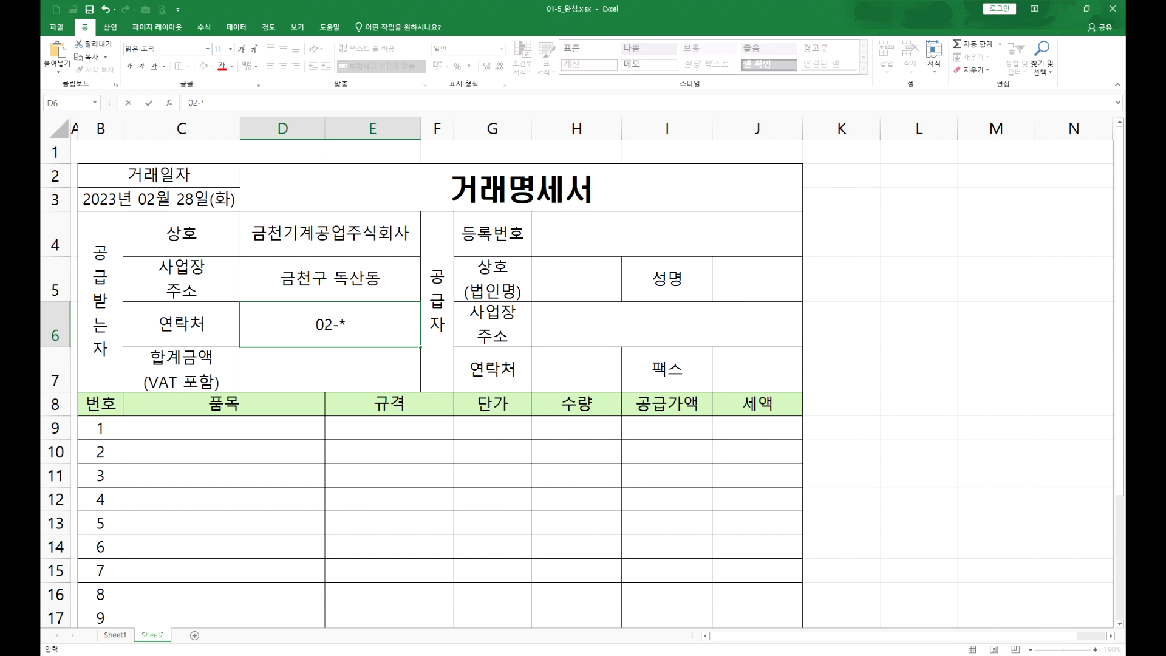
key("BackSpace")
type("1234-5678")
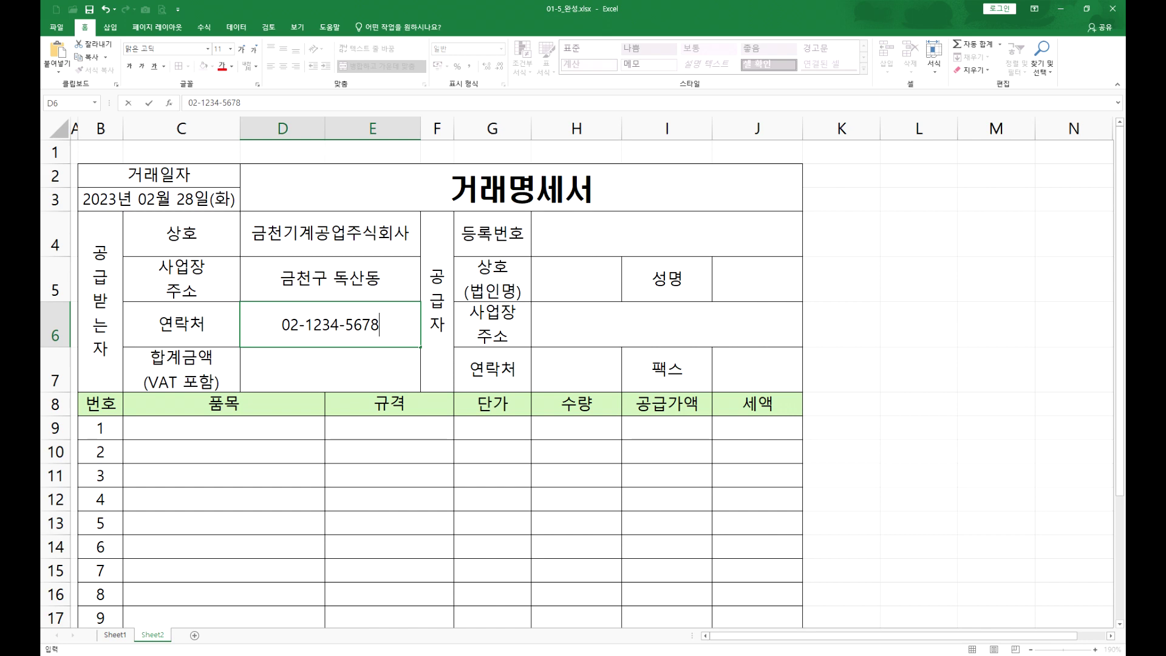
key("Return")
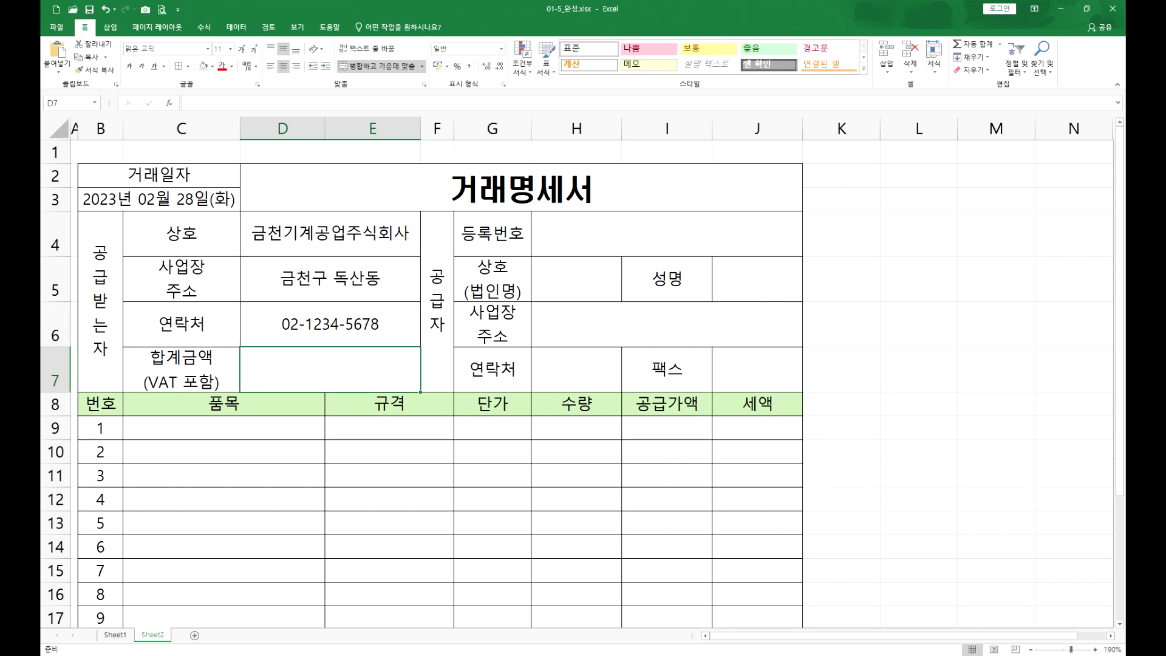
key("Up")
key("Up")
key("Up")
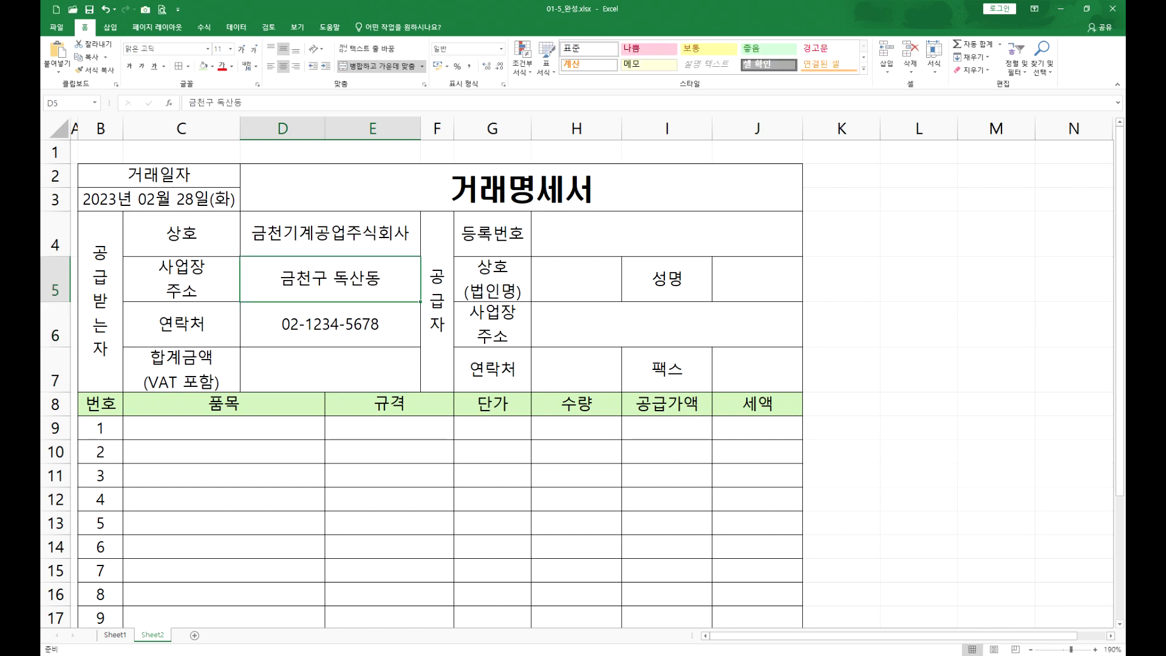
key("Down")
key("Right")
key("Right")
key("Down")
key("Right")
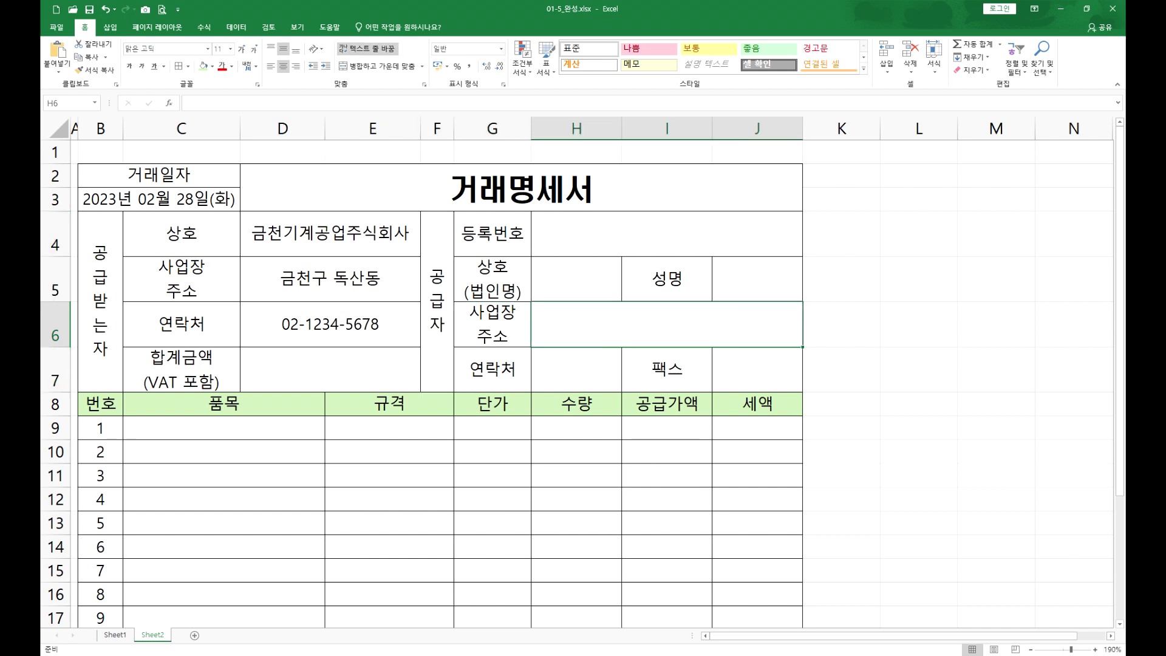
key("Up")
key("Up")
key("Up")
key("Down")
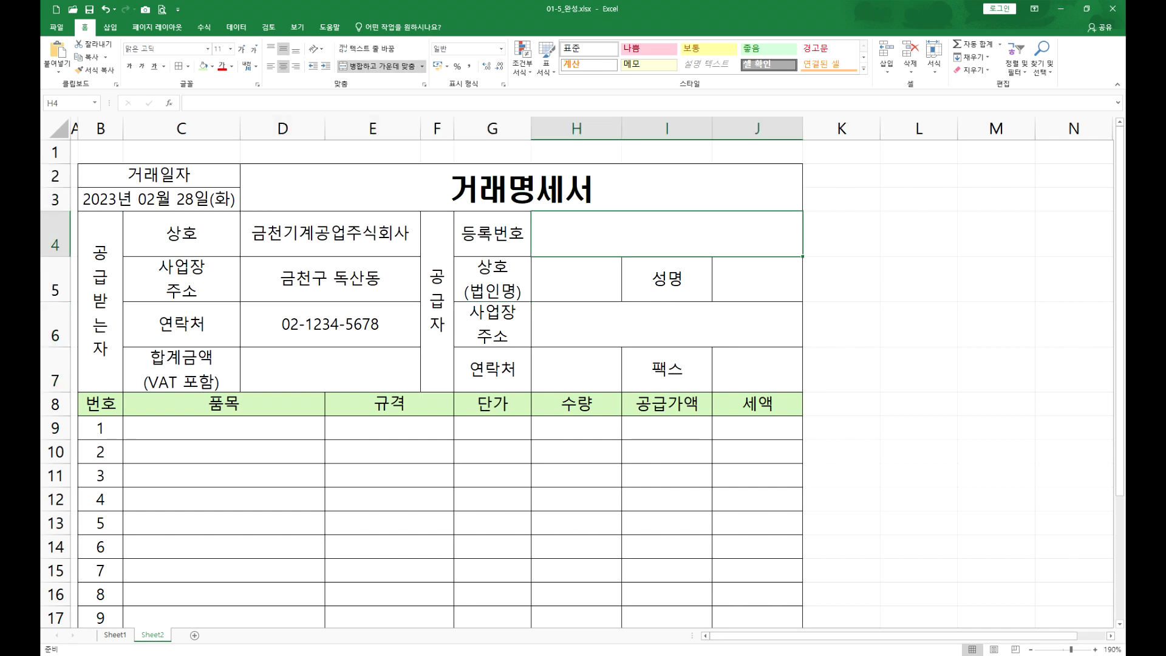
Step: Select the recipient name, address and contact cells
left_click(223, 427)
scroll(583, 364, "down", 1)
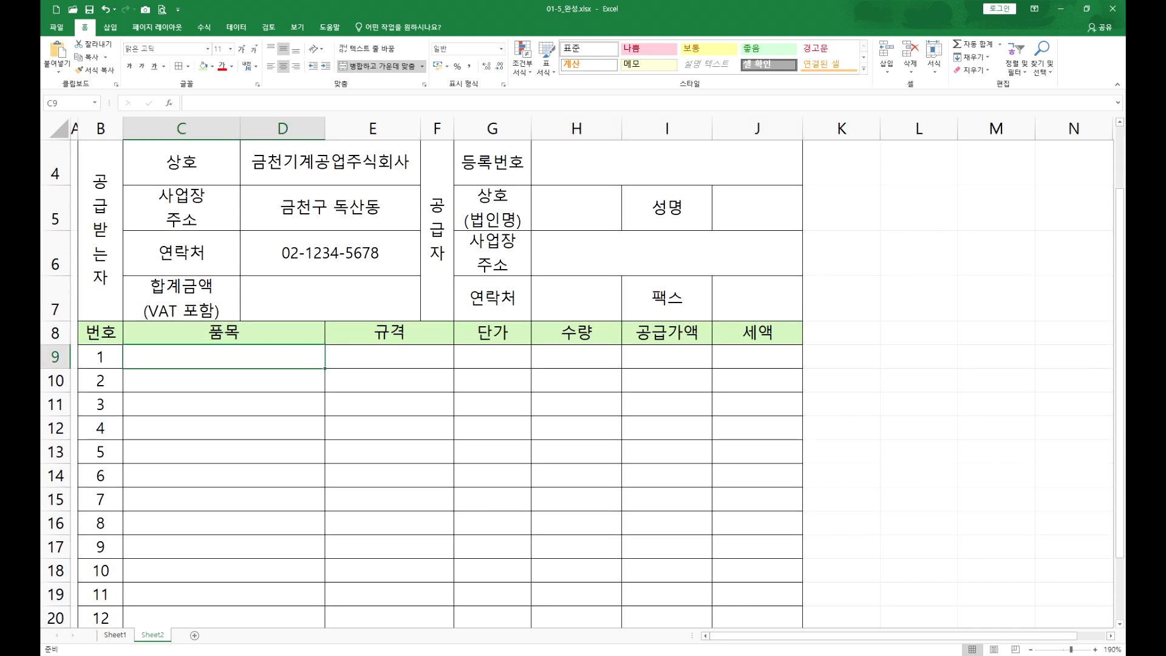
left_click_drag(330, 162, 331, 253)
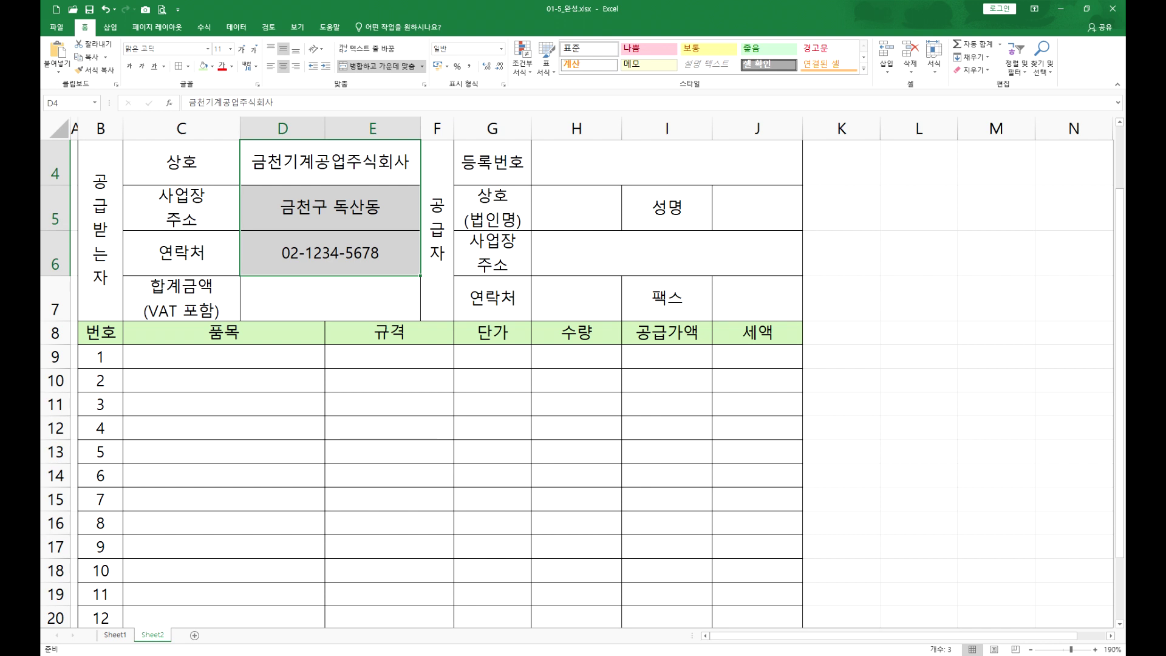
Step: Fill row 9 with 책상, 4인용 and unit price 385000
left_click(223, 357)
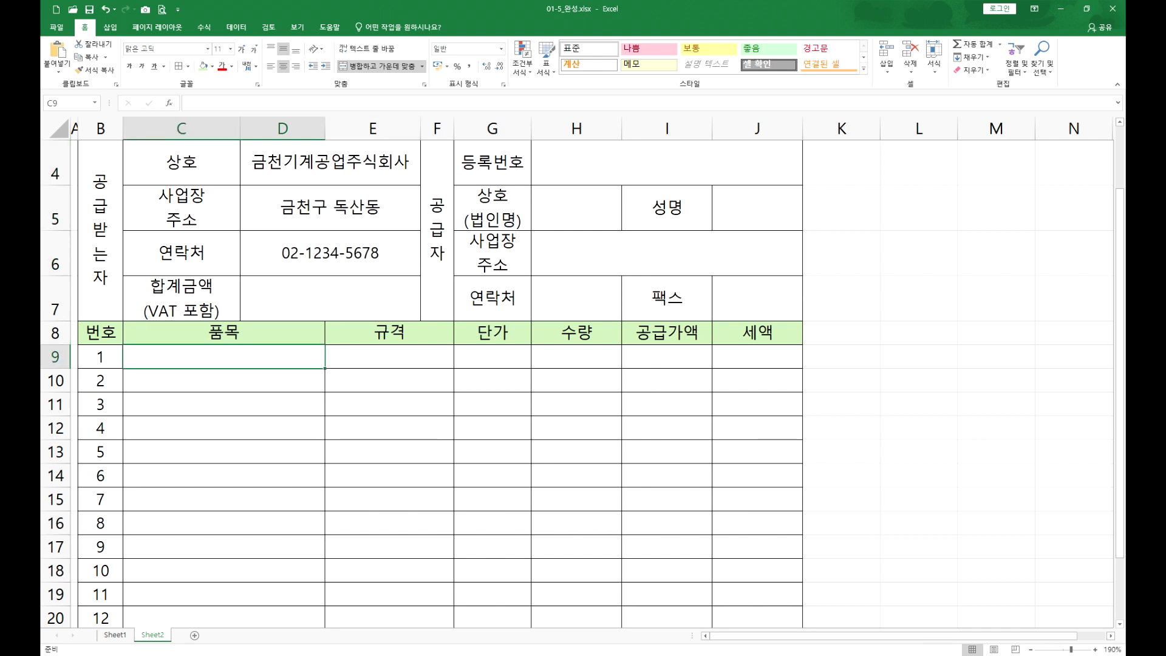
type("선반")
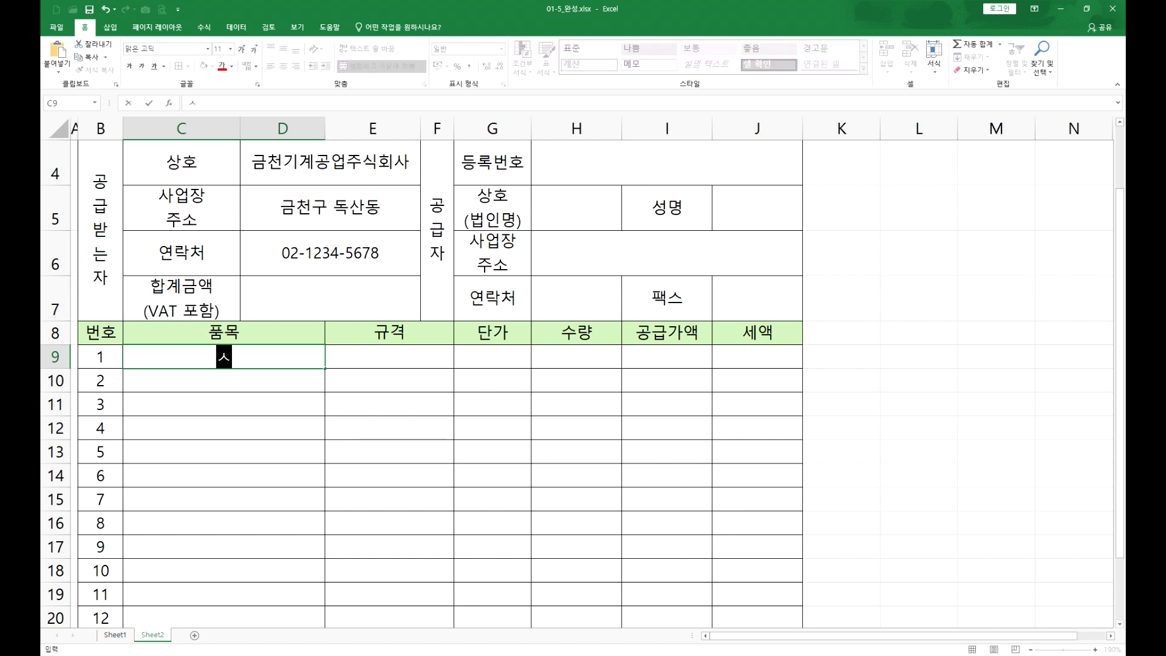
key("Escape")
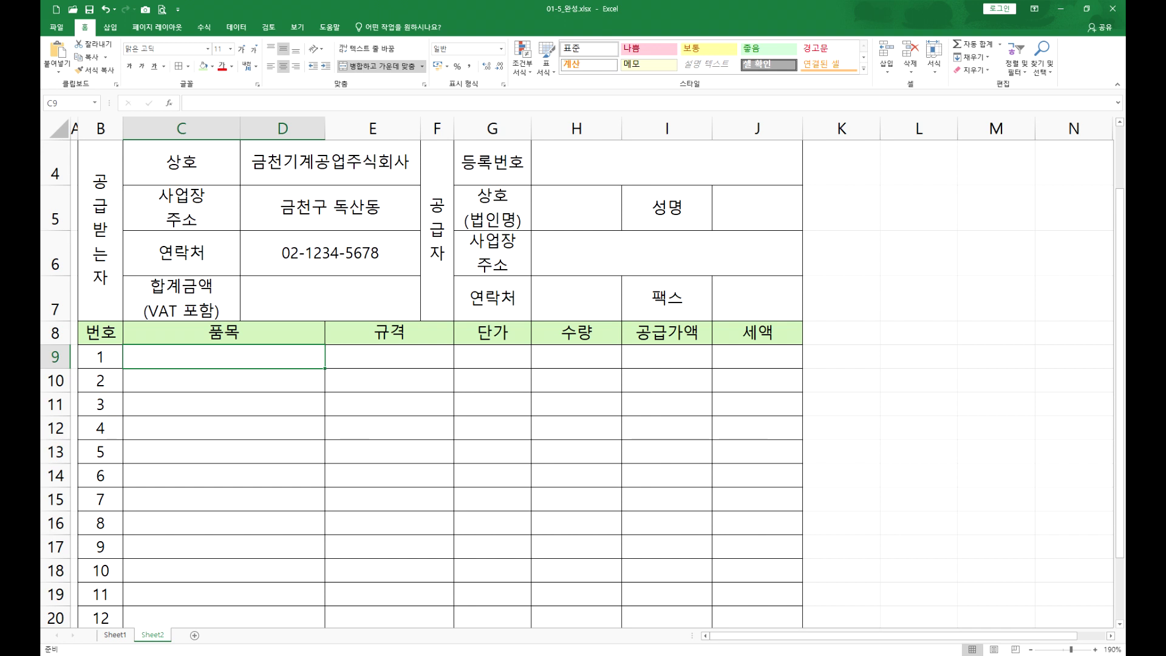
type("책상")
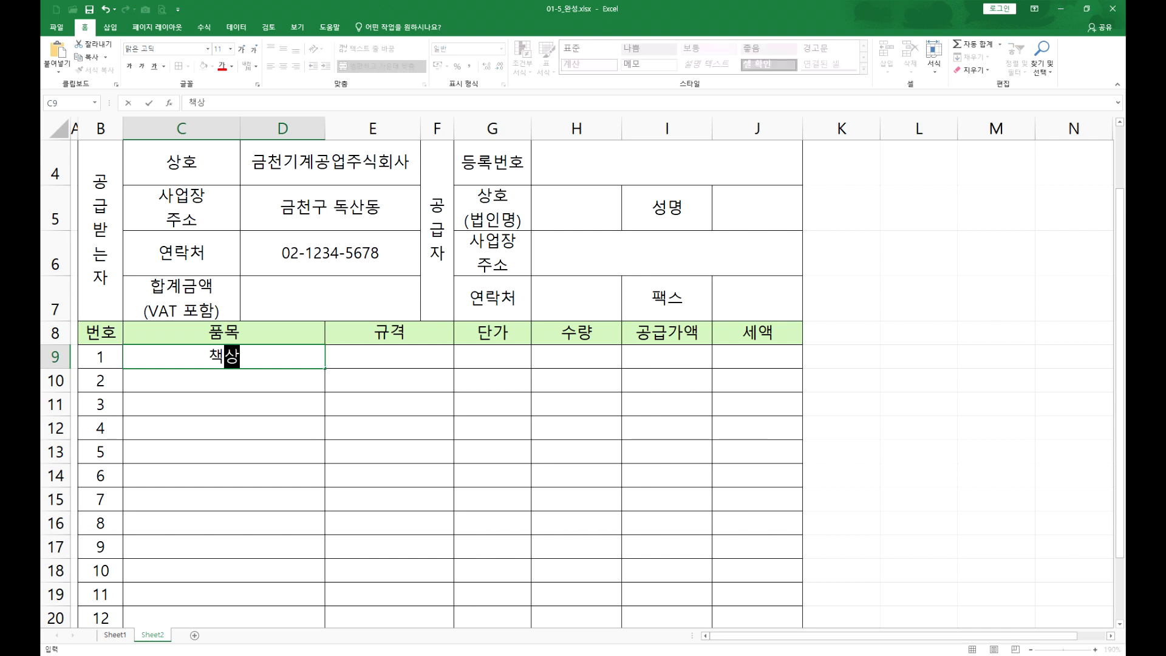
key("Tab")
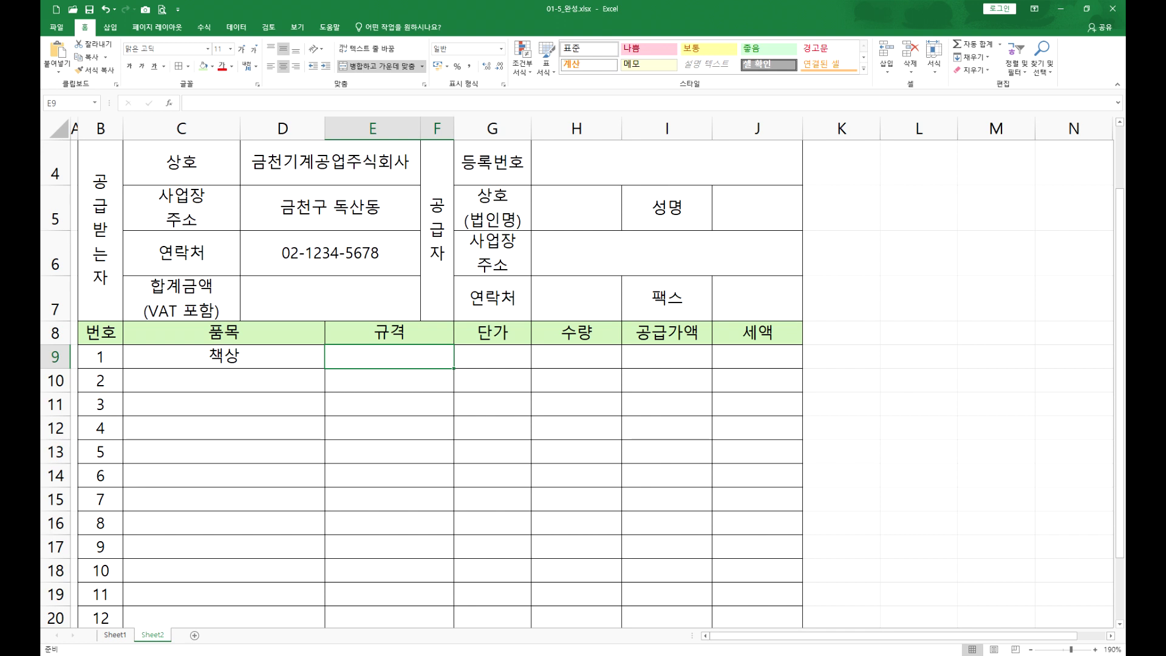
type("4인용")
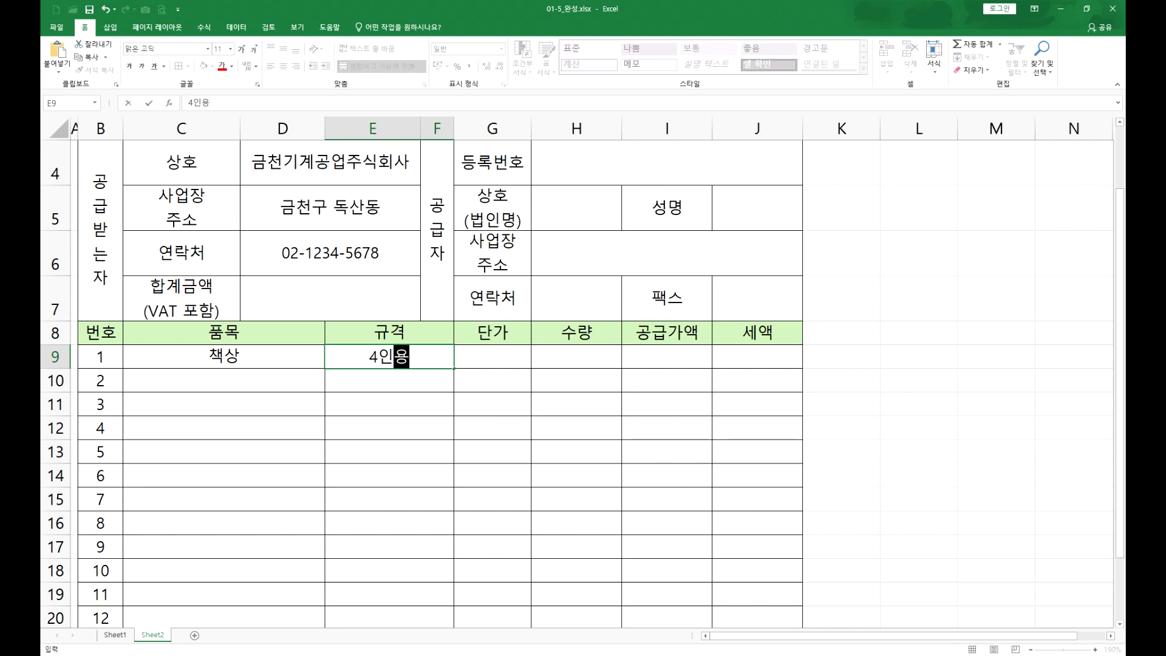
key("Tab")
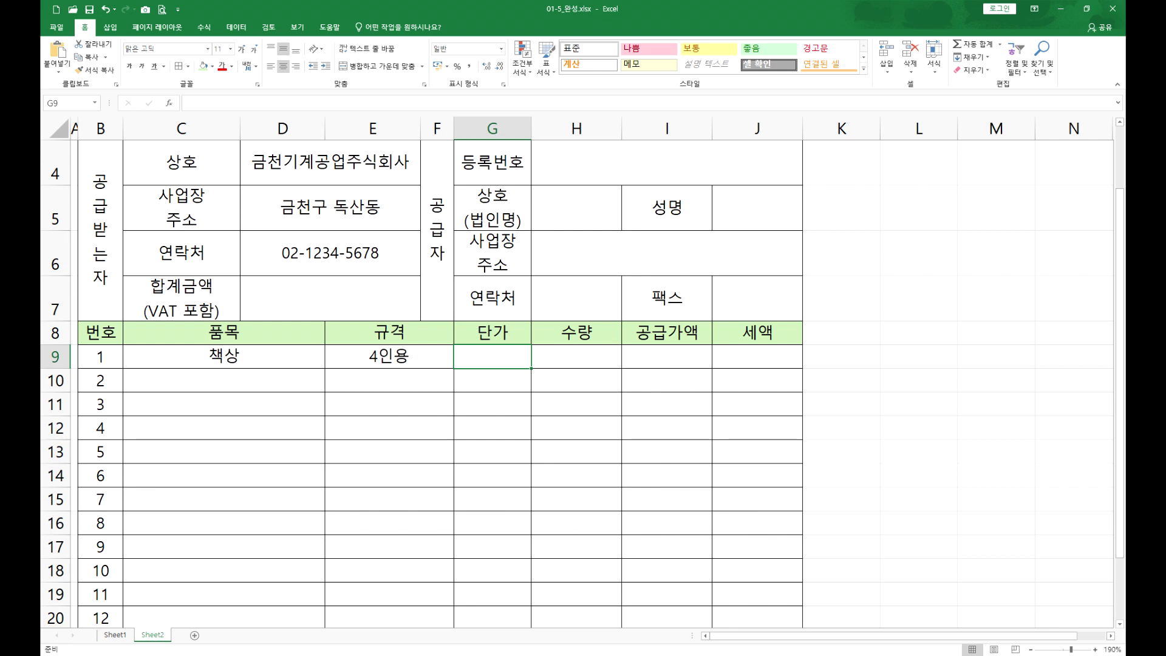
type("3")
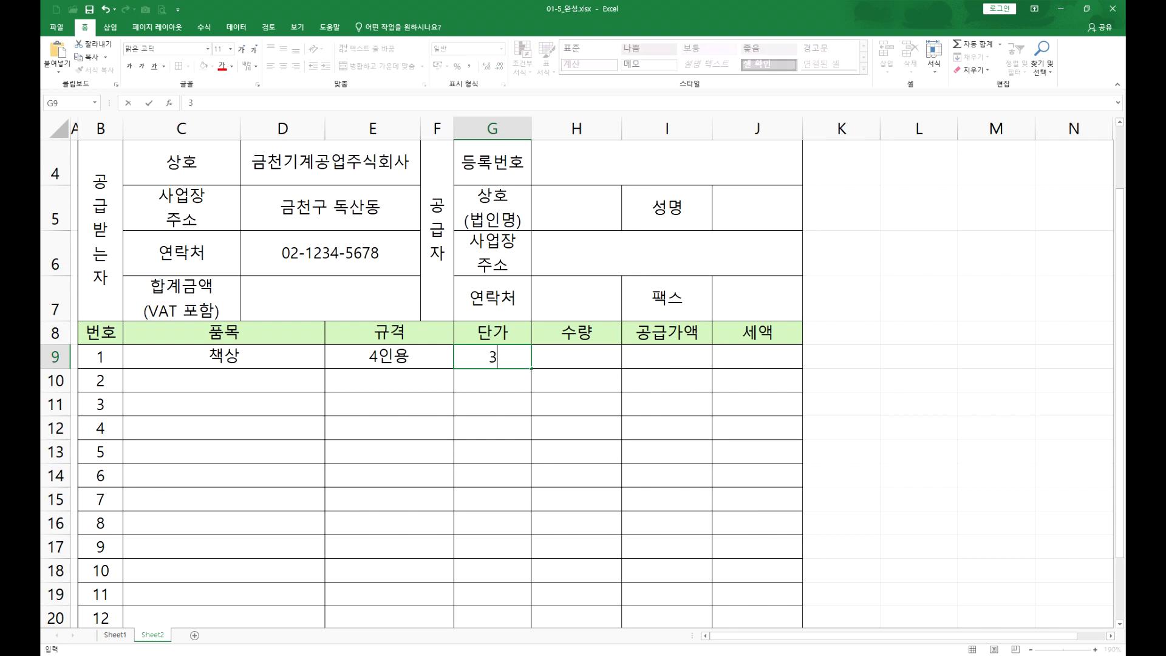
type("85000")
key("Return")
key("Up")
key("Down")
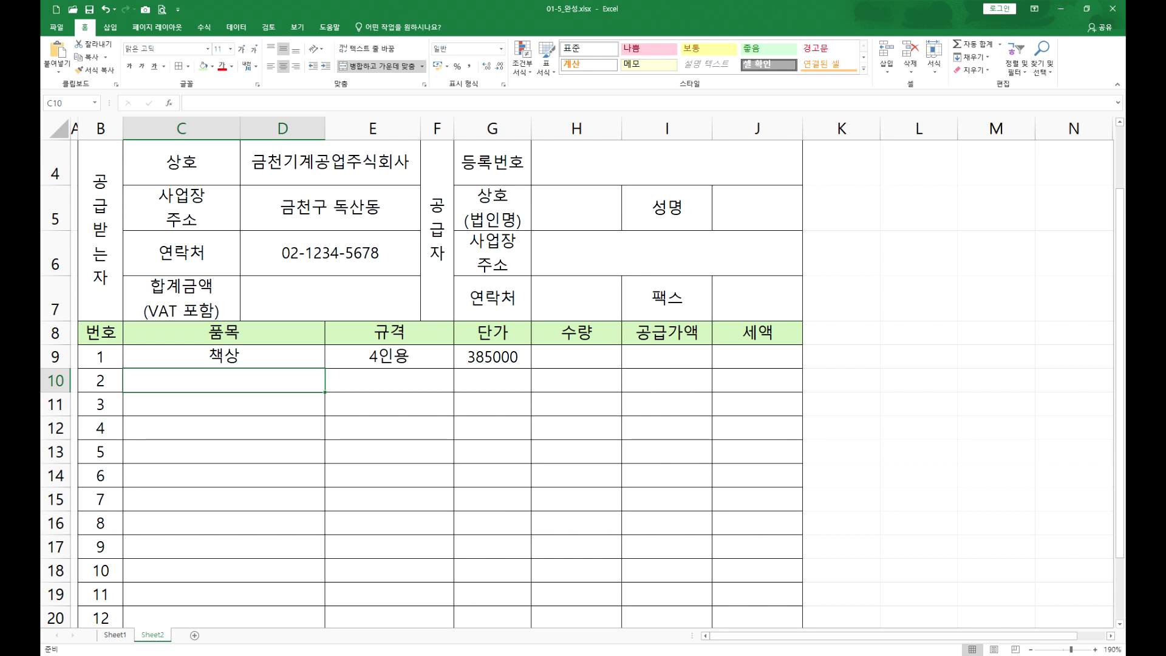
Step: Fill row 10 with 의자, 1인용 and unit price 72300
type("의")
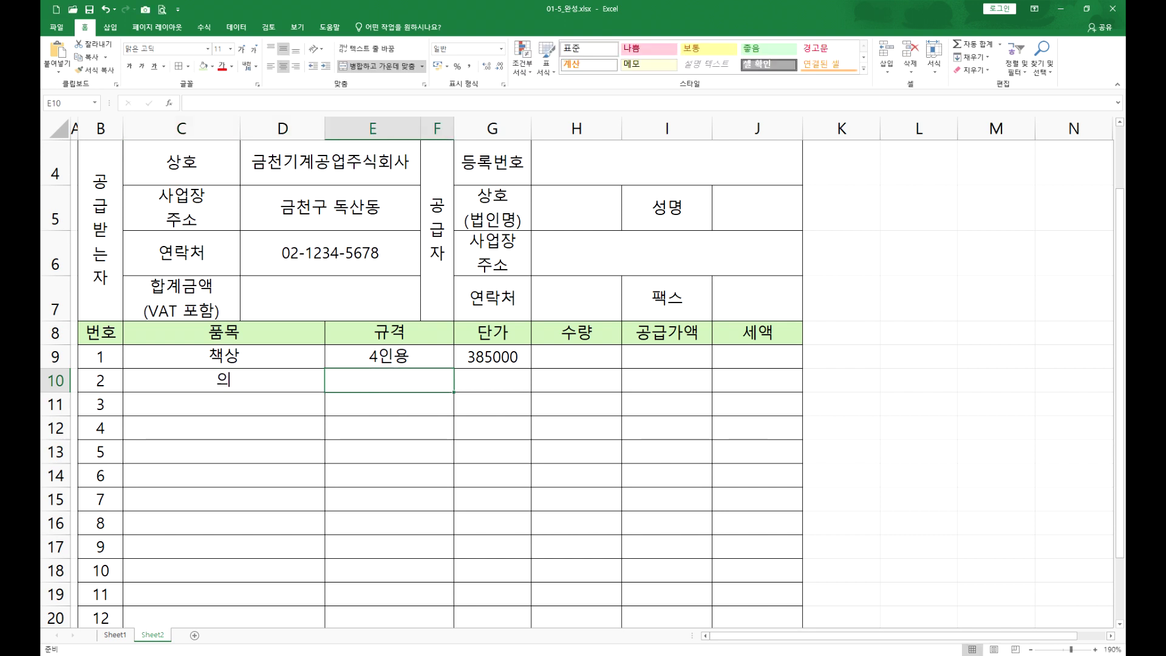
type("자")
key("Tab")
type("1")
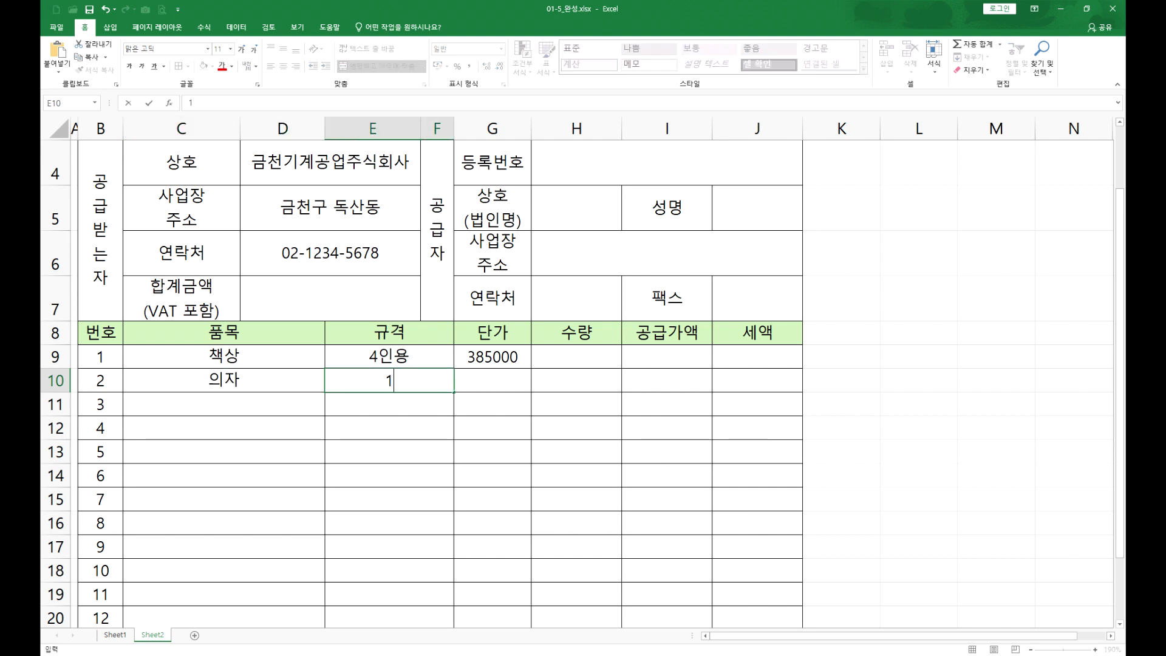
type("인용")
key("Tab")
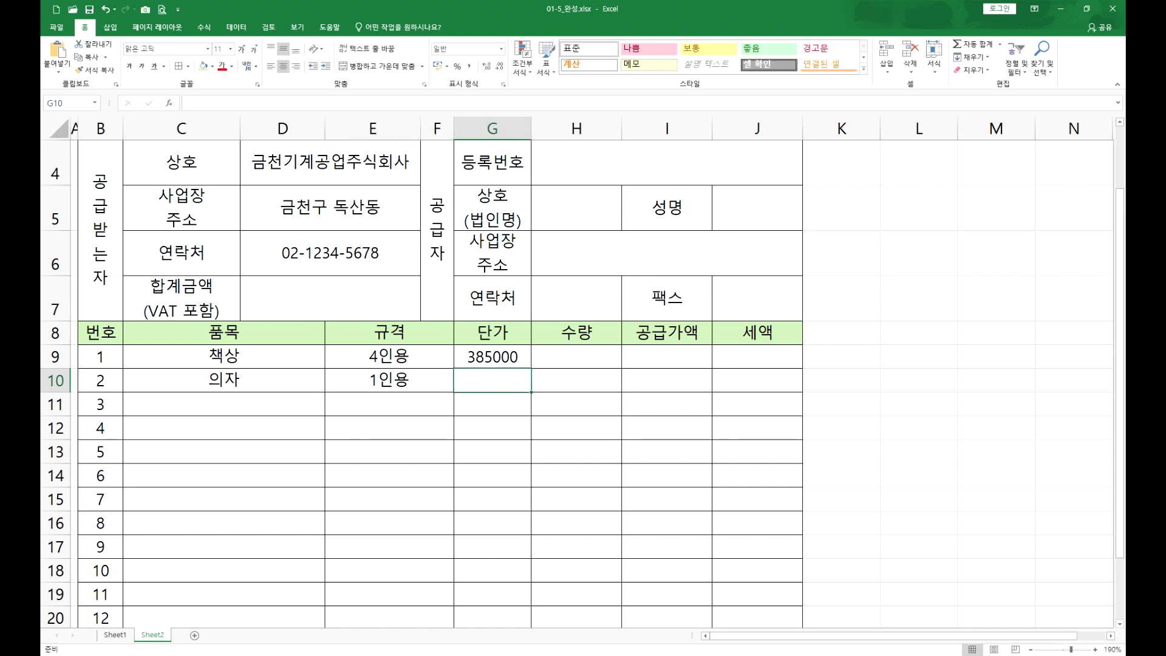
type("72")
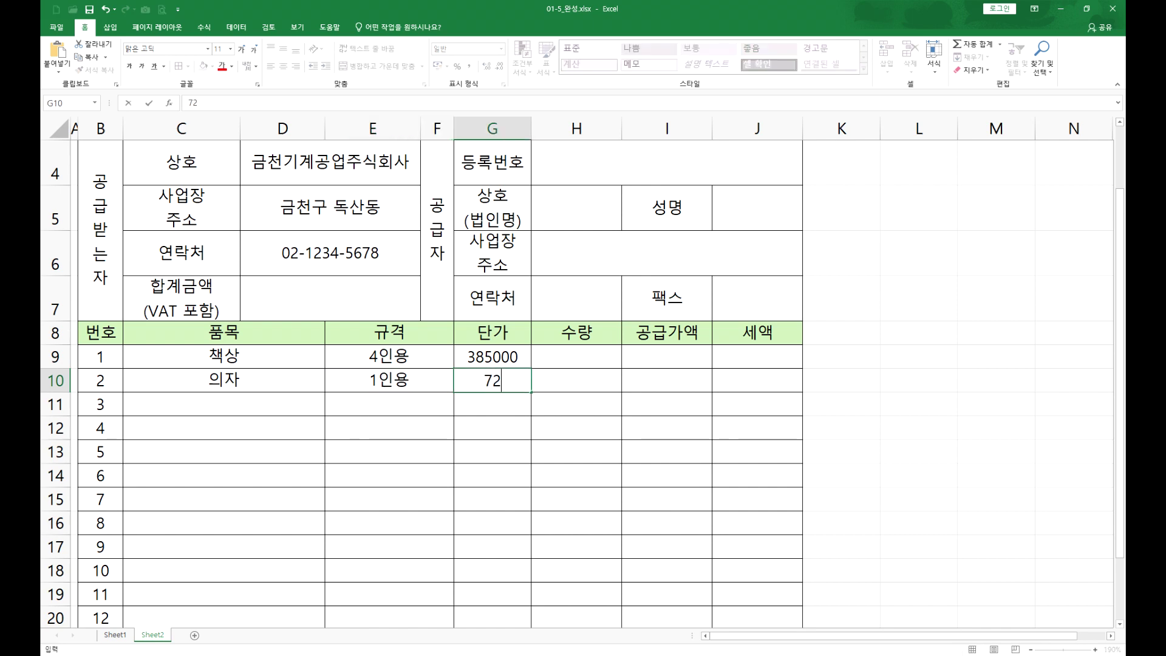
type("300")
key("Tab")
Step: Enter quantities 15 for 책상 and 60 for 의자
left_click(577, 357)
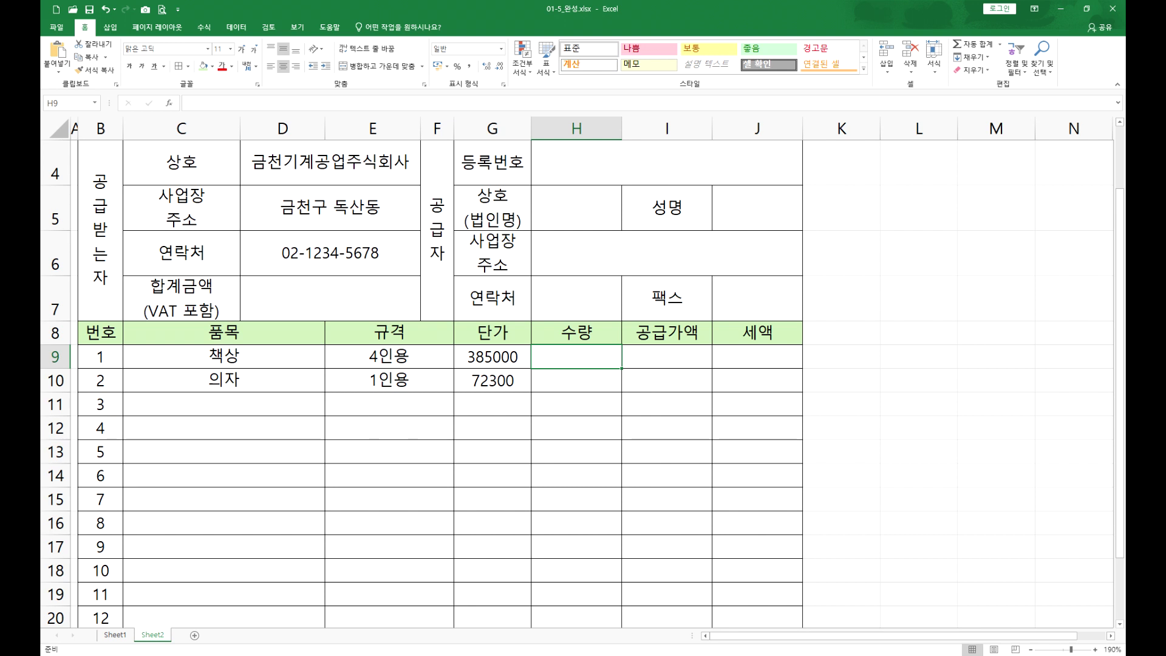
type("15")
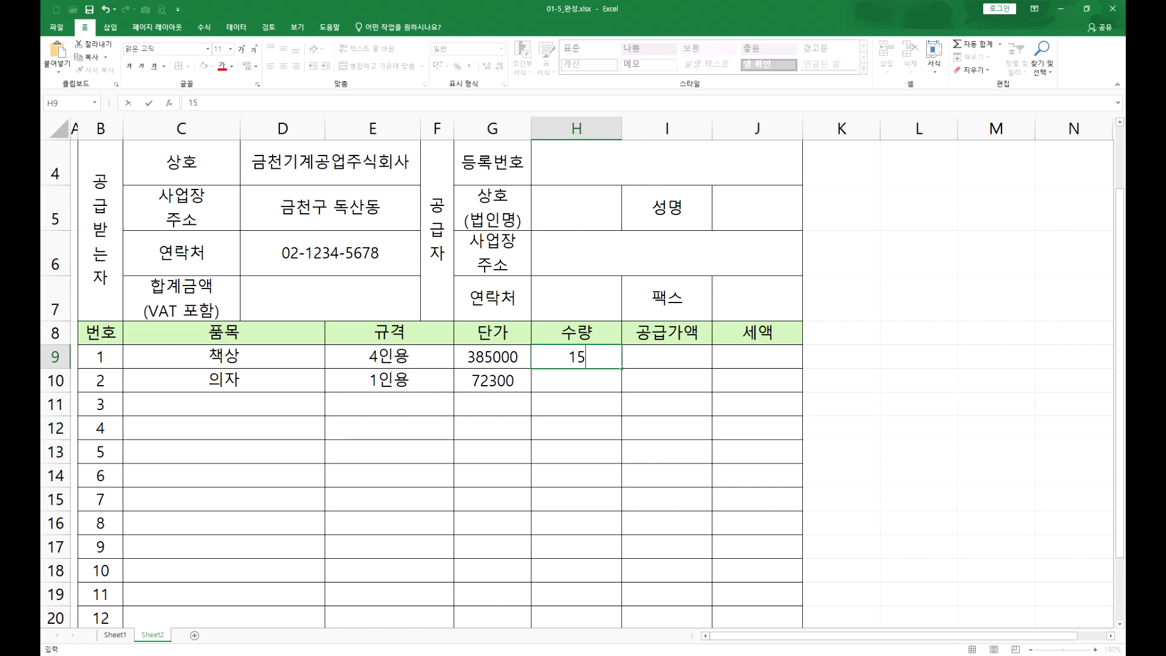
key("Return")
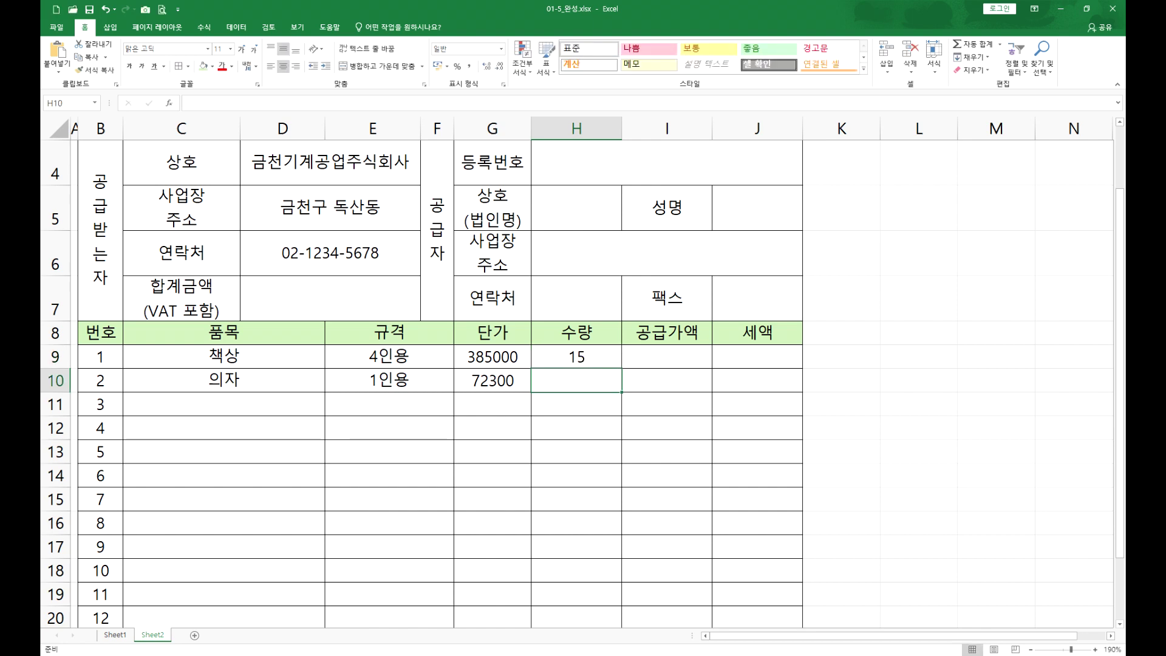
type("60")
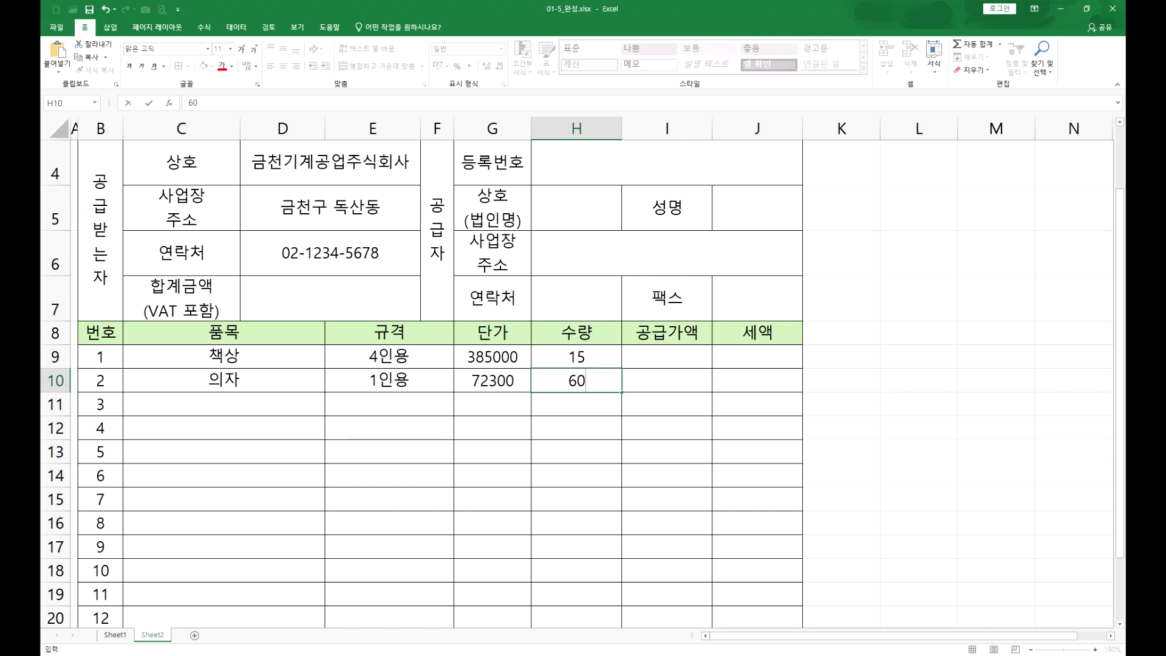
key("Tab")
key("Up")
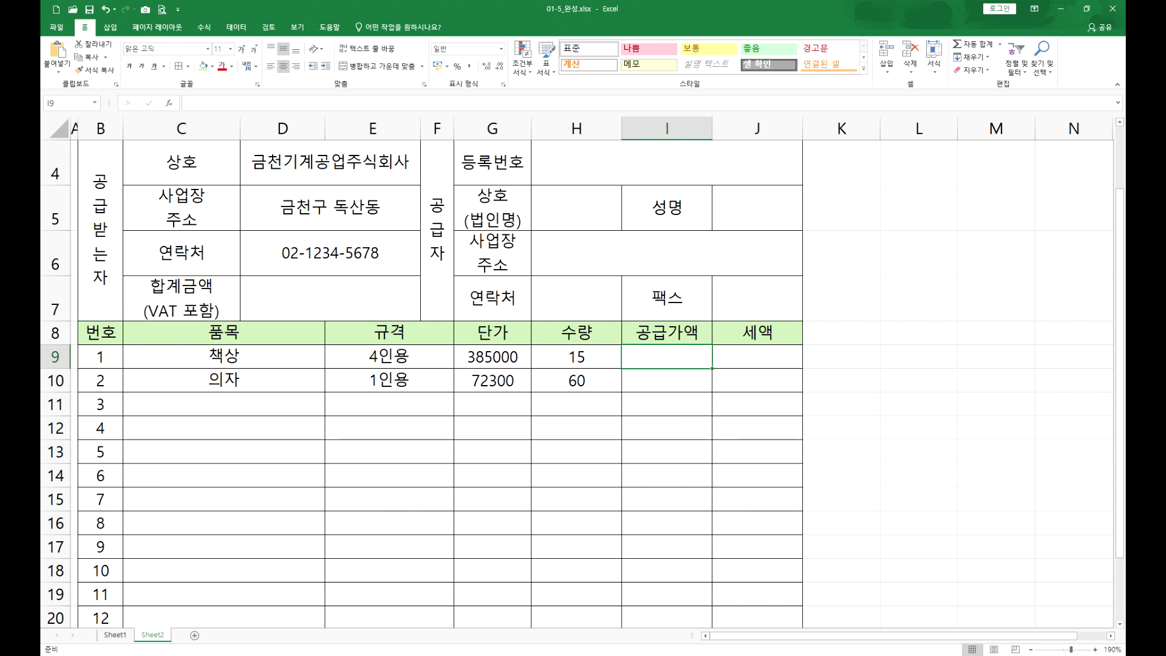
Step: Enter 10000 in L9 and =L9*0.9090909 in L10
key("Right")
key("Right")
key("Right")
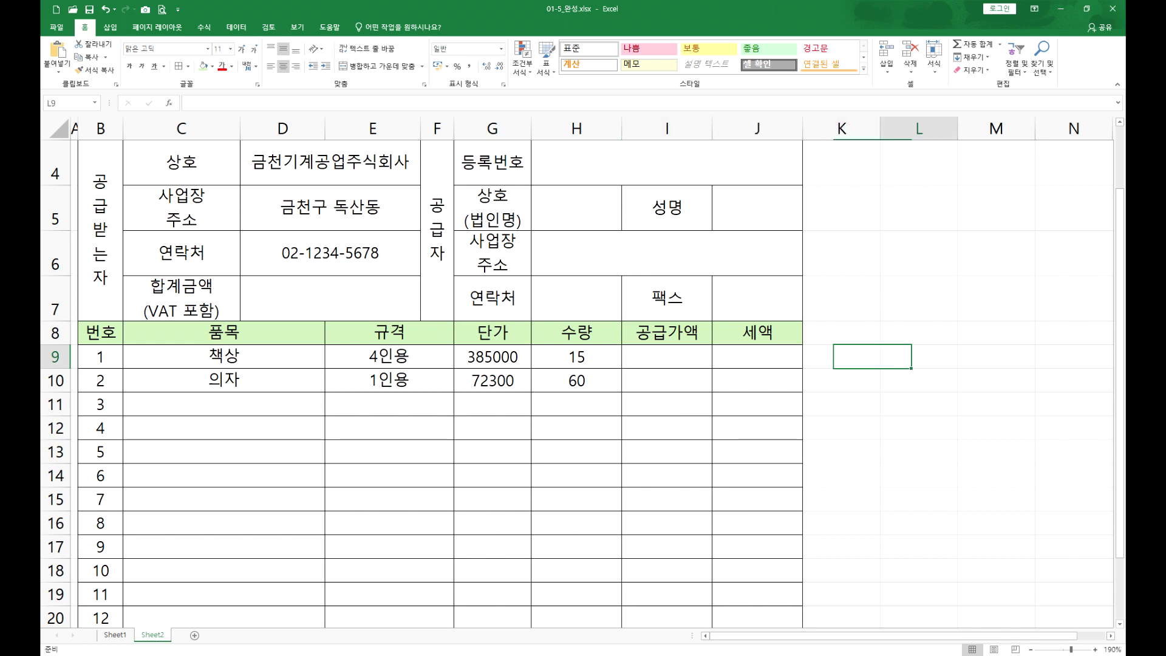
type("100000")
key("BackSpace")
key("Return")
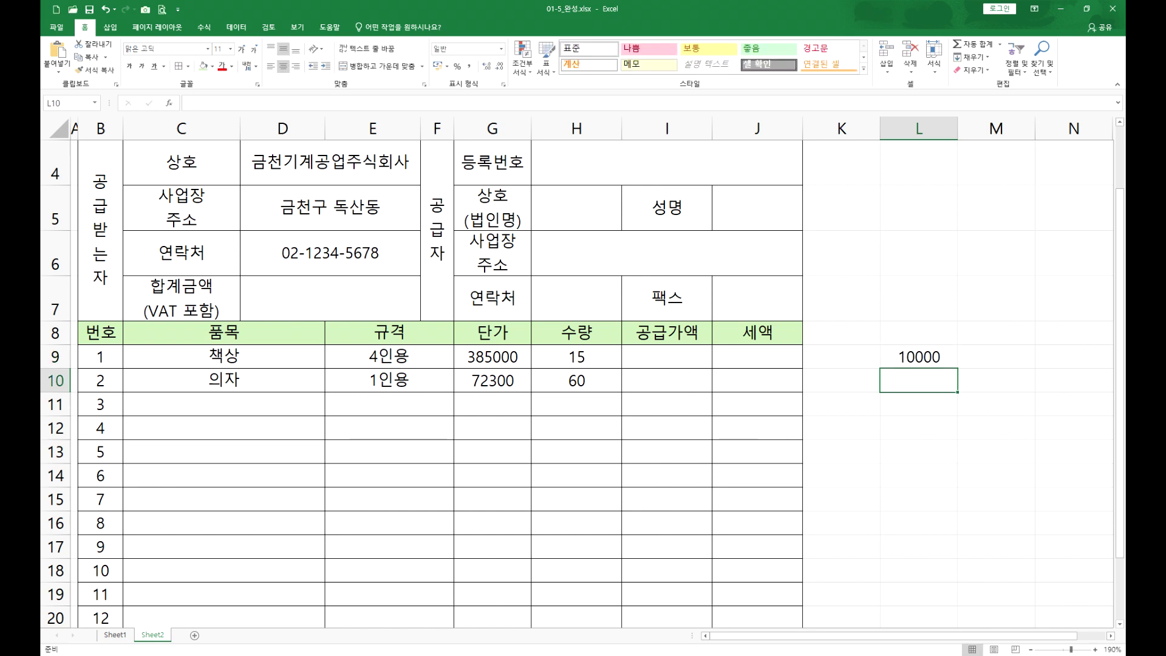
type("=")
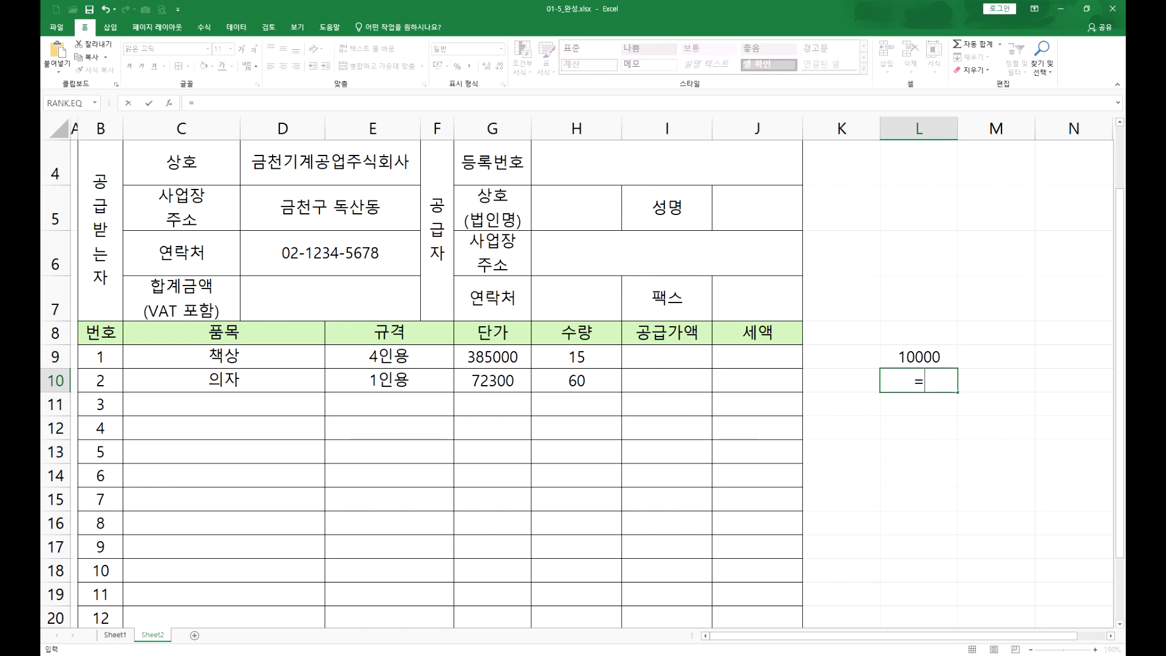
type("L9*0.")
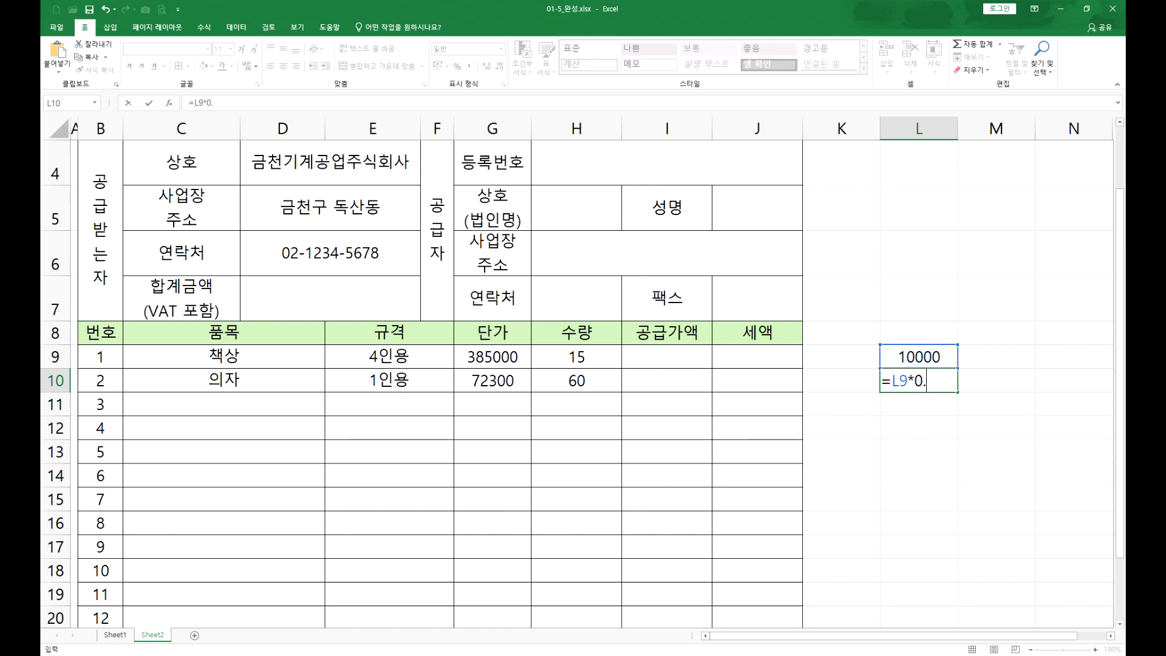
type("9090909090")
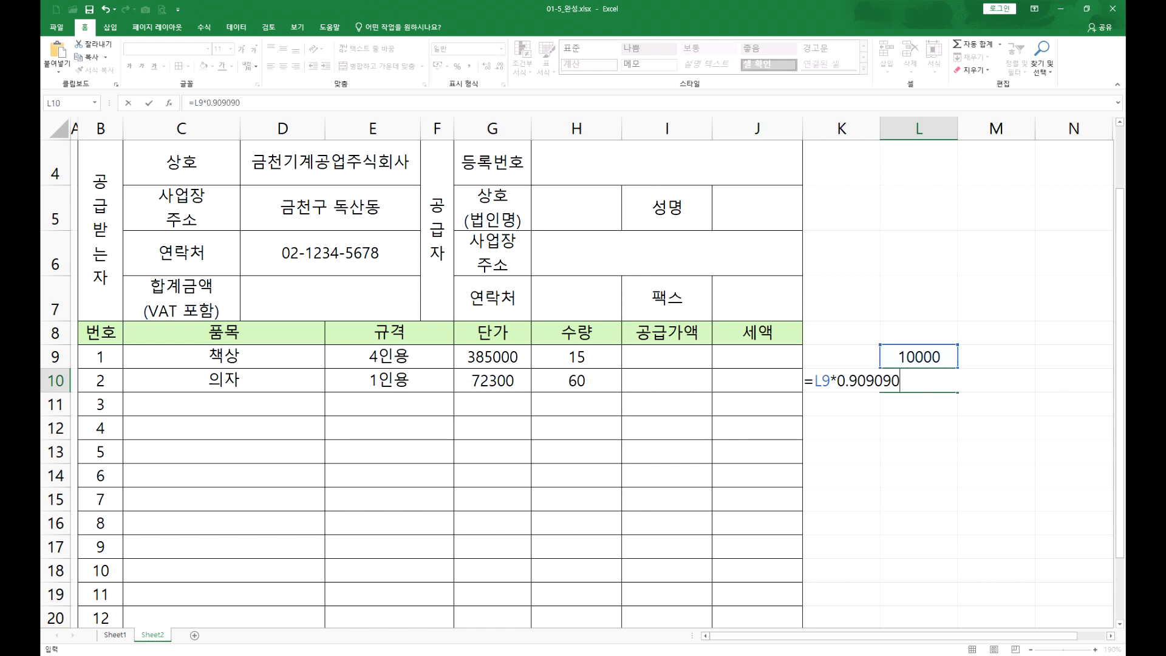
key("Return")
Step: Enter =L9/10 in L11, giving 1000
left_click(919, 380)
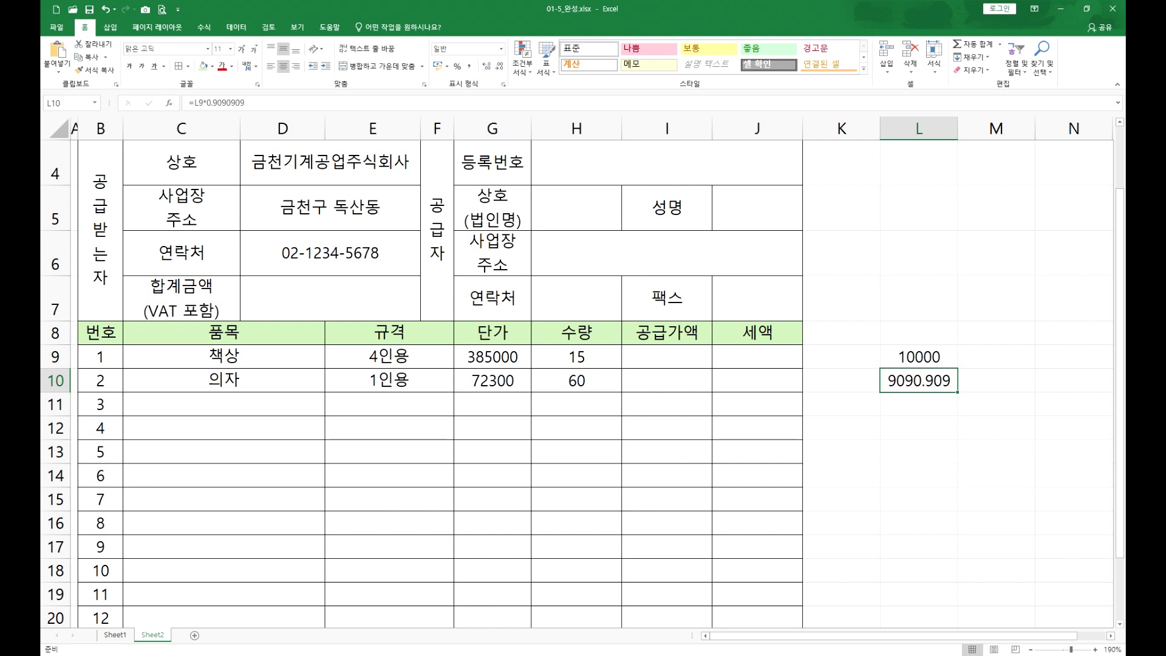
key("Down")
type("=")
key("Up")
key("Up")
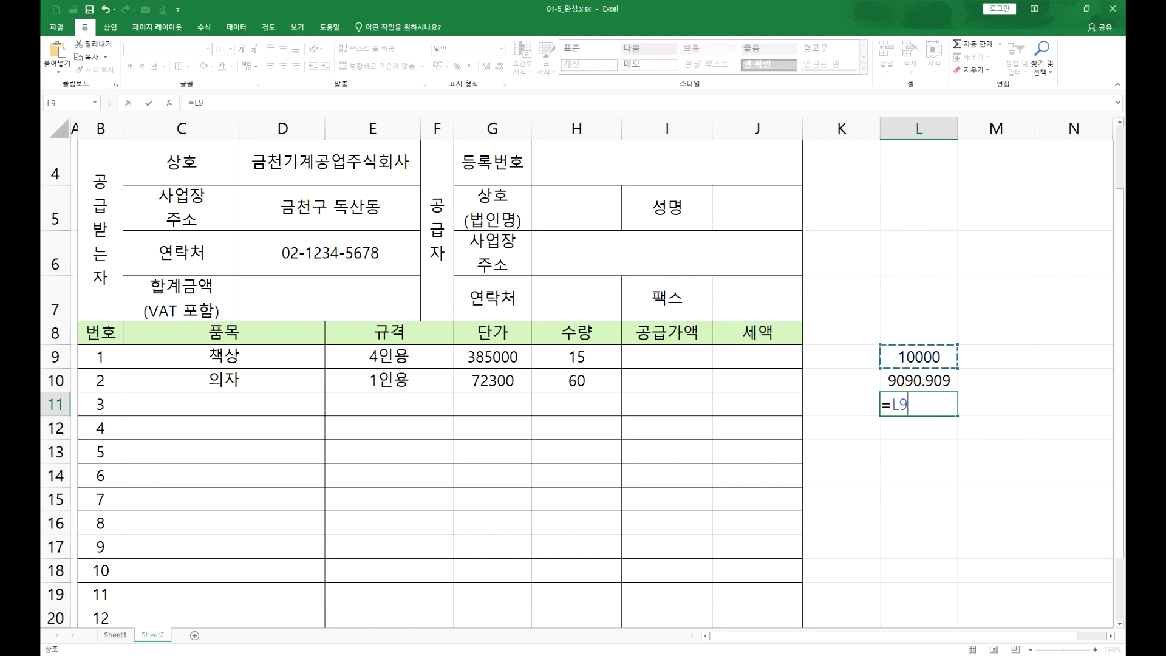
type("/10")
key("Return")
left_click(919, 404)
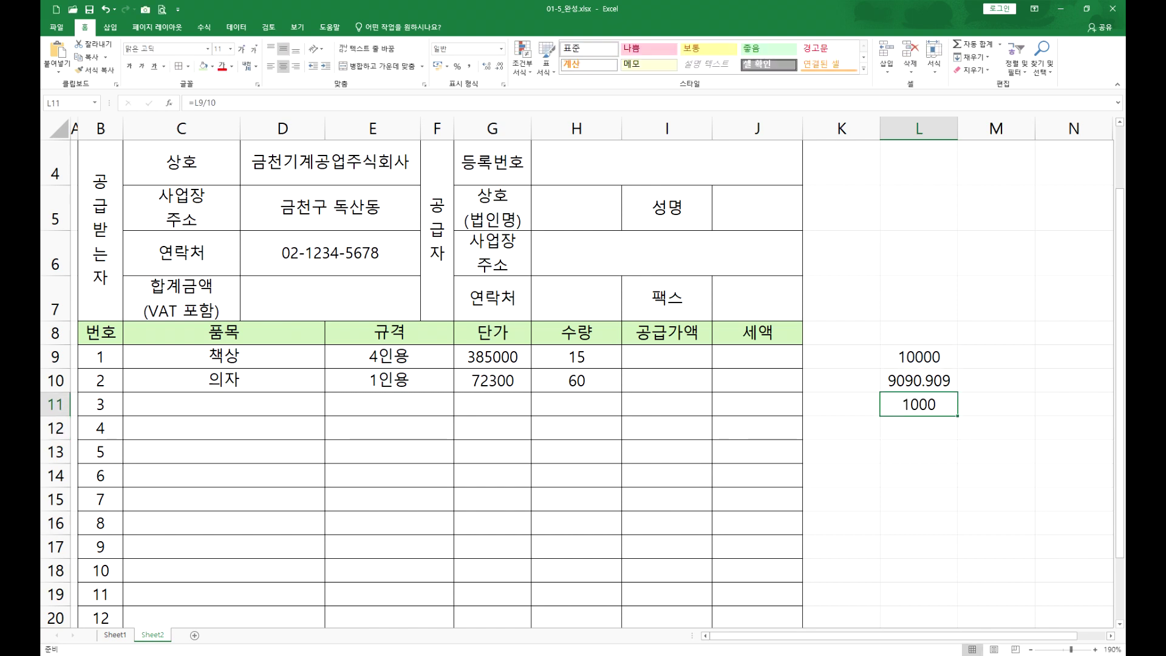
Step: Sum L10 and L11 in L12 with =L10+L11, giving 10090.91
left_click(919, 381)
left_click(919, 404)
left_click(919, 427)
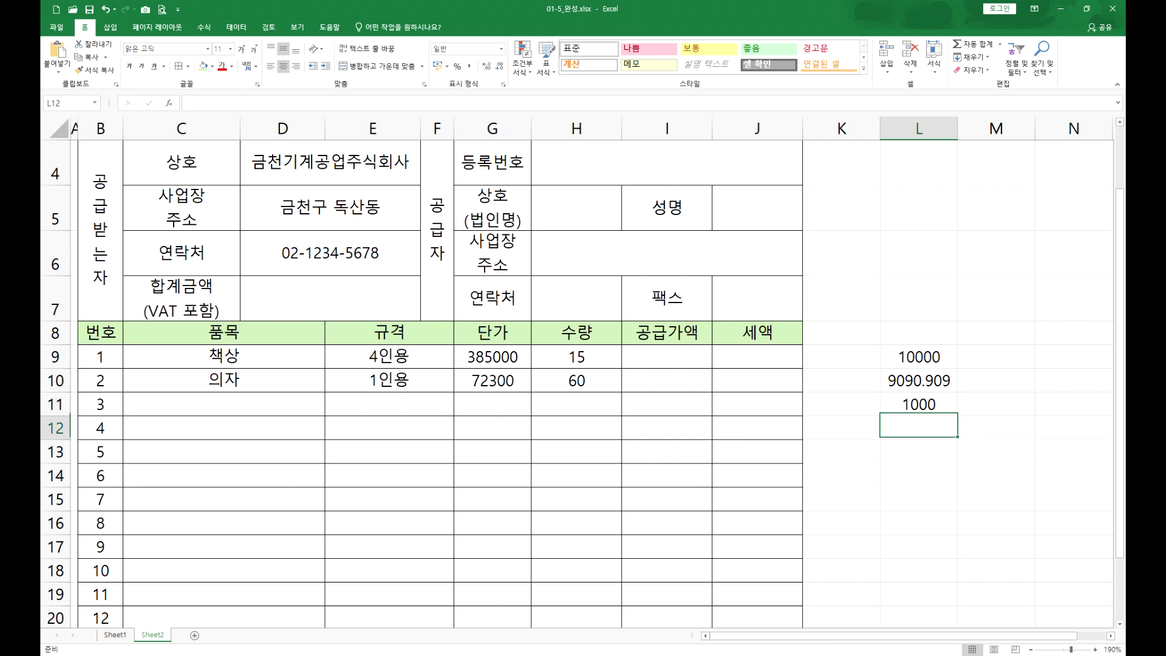
type("=")
left_click(919, 381)
type("+")
left_click(919, 404)
key("Return")
left_click(919, 428)
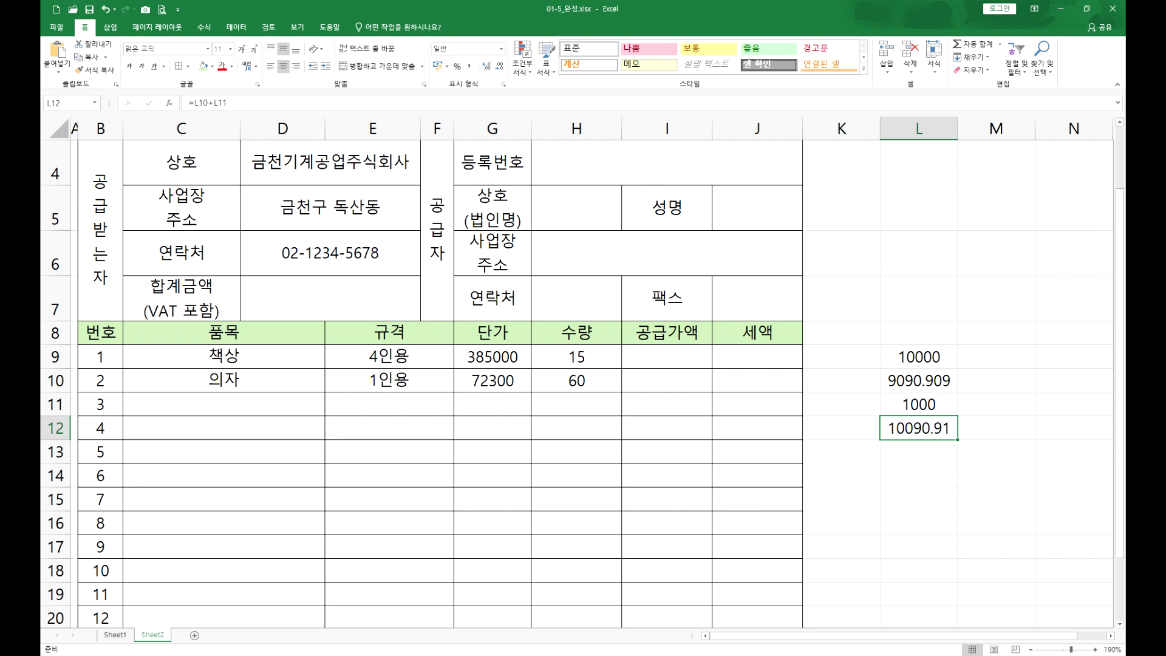
key("Up")
key("Up")
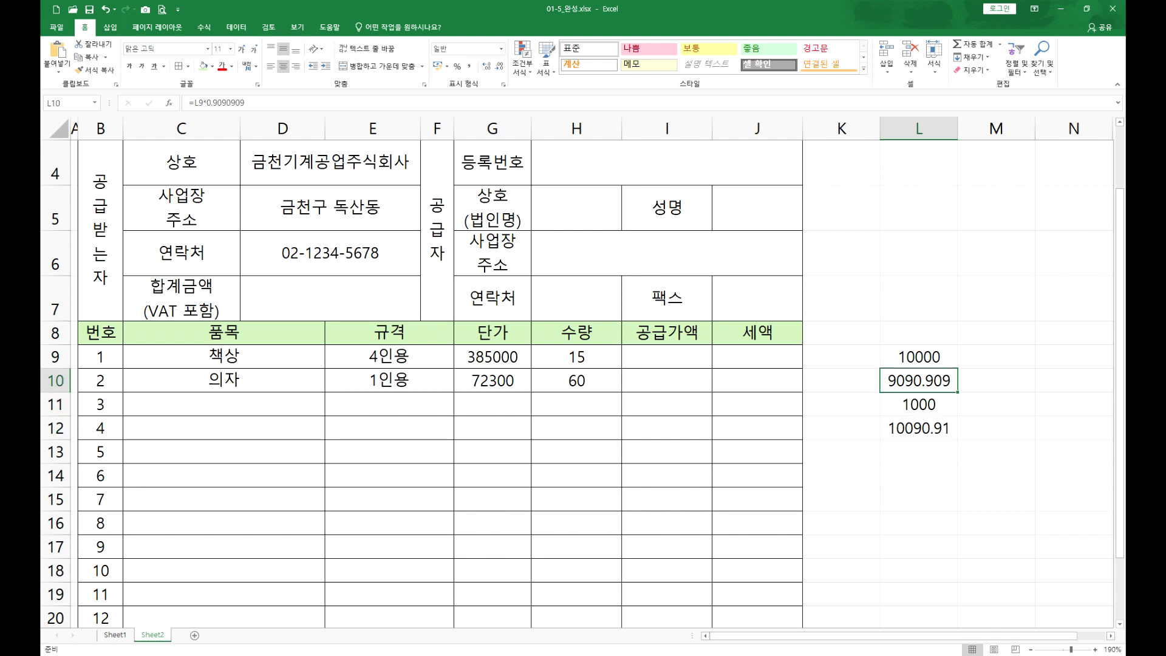
Step: Change L10's multiplier to give =L9*0.90909
key("F2")
key("BackSpace")
key("BackSpace")
key("BackSpace")
key("BackSpace")
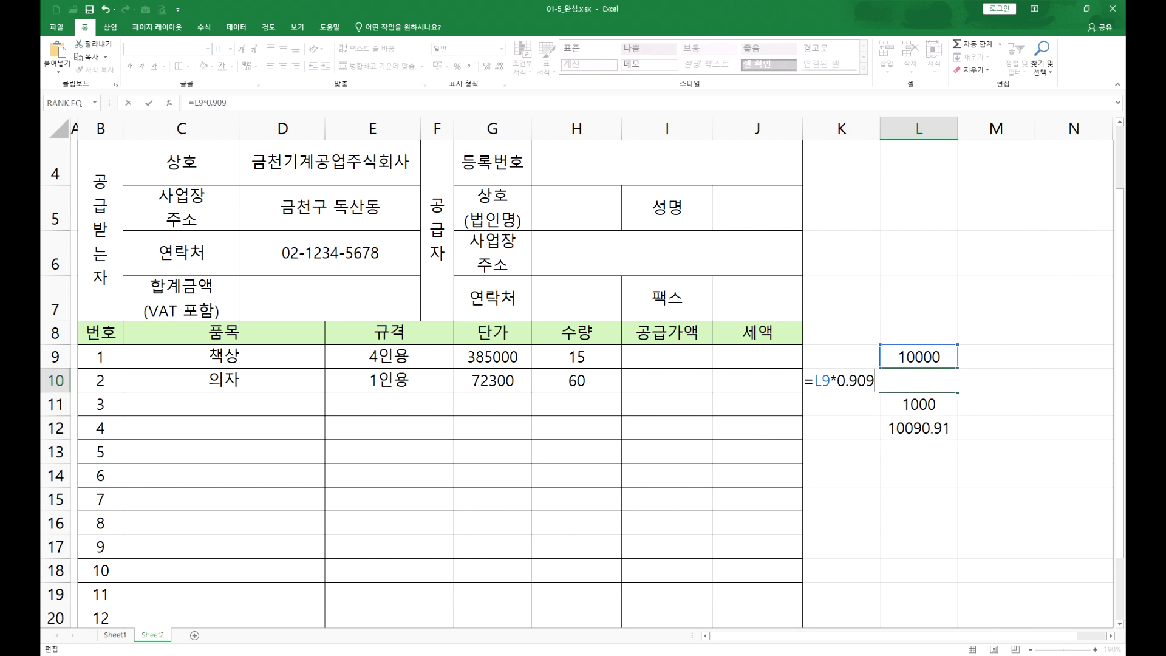
key("Return")
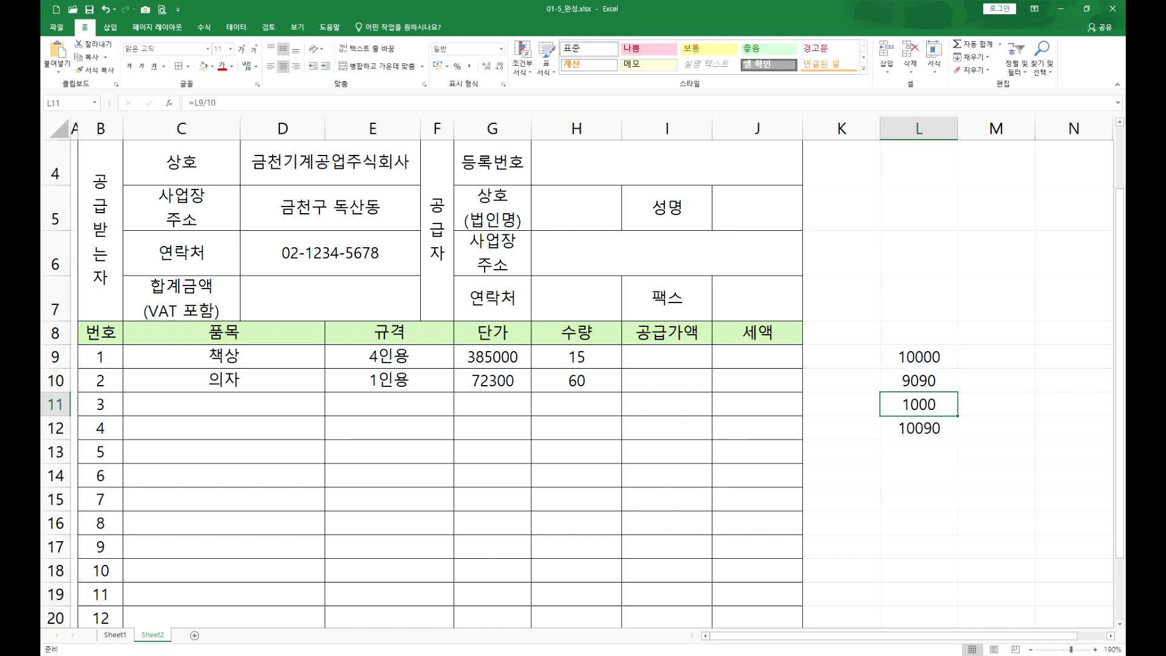
key("F2")
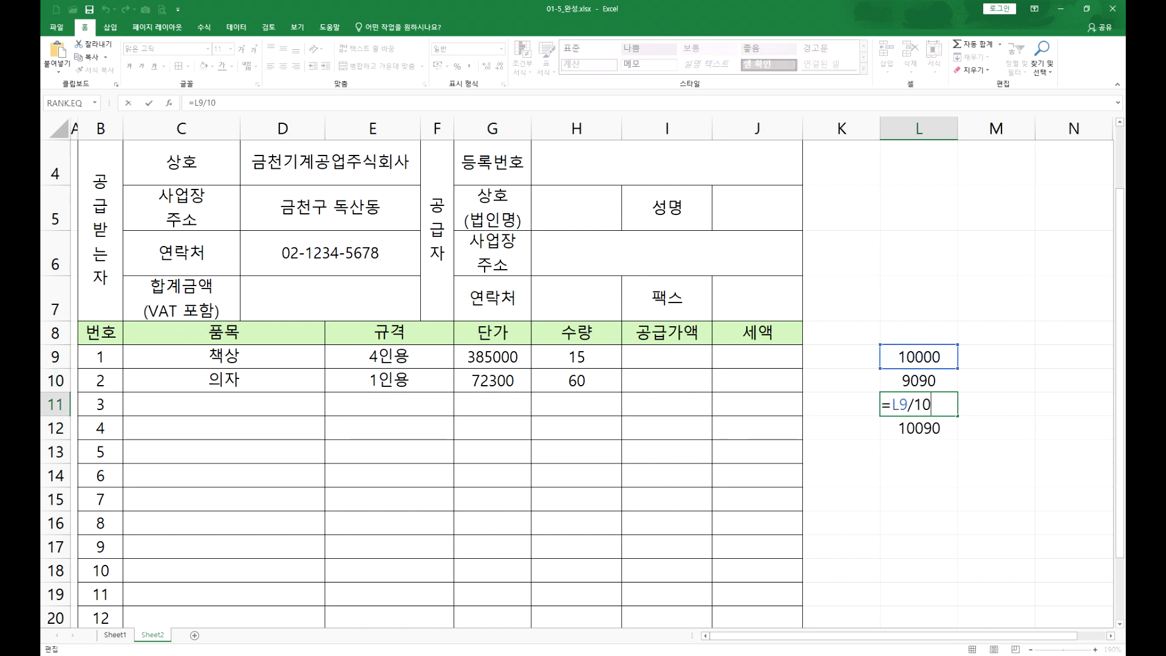
key("Escape")
key("Up")
key("F2")
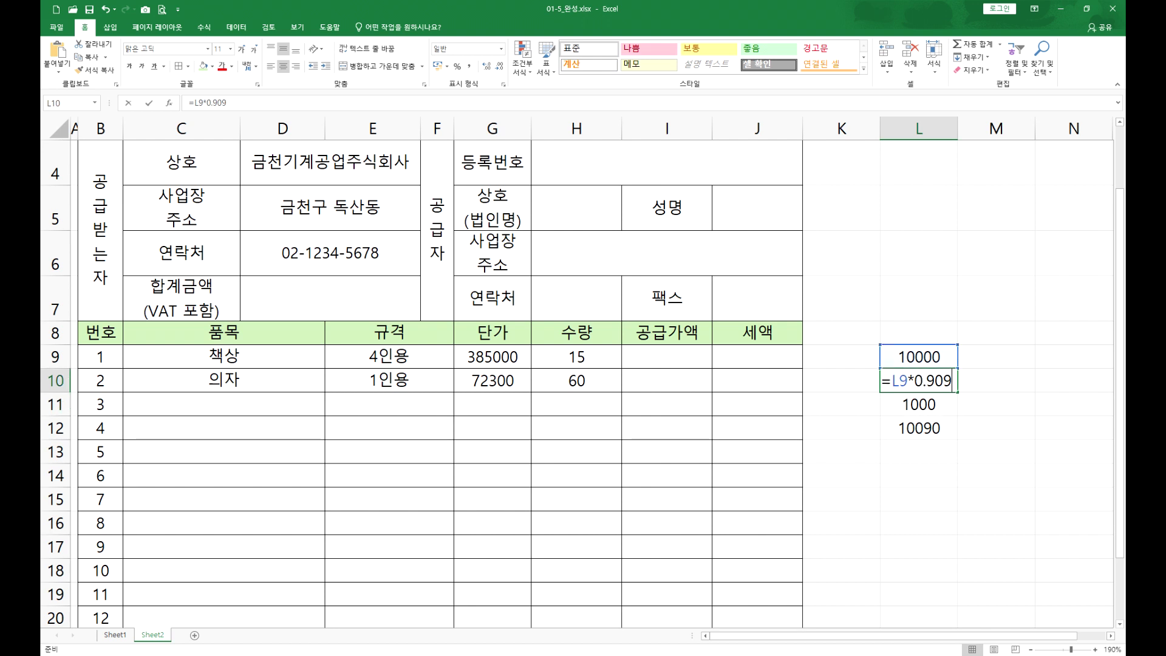
type("08")
key("BackSpace")
type("9")
key("Return")
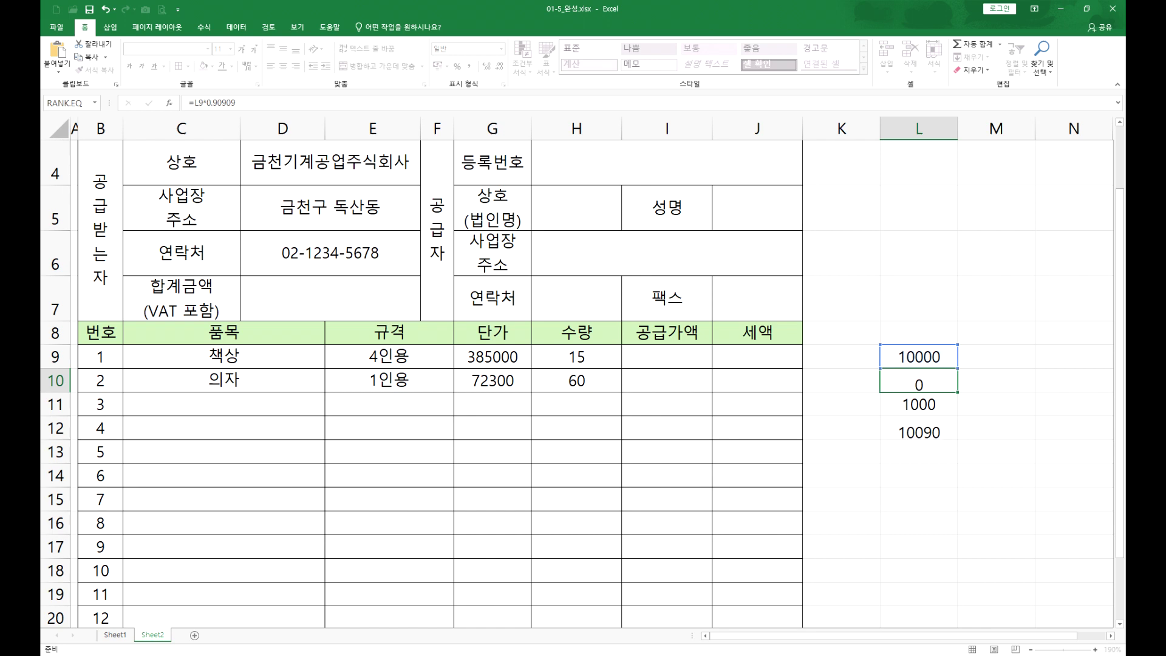
Step: Clear the old sum from L12
key("Down")
key("Up")
key("Down")
key("Up")
key("Down")
key("Delete")
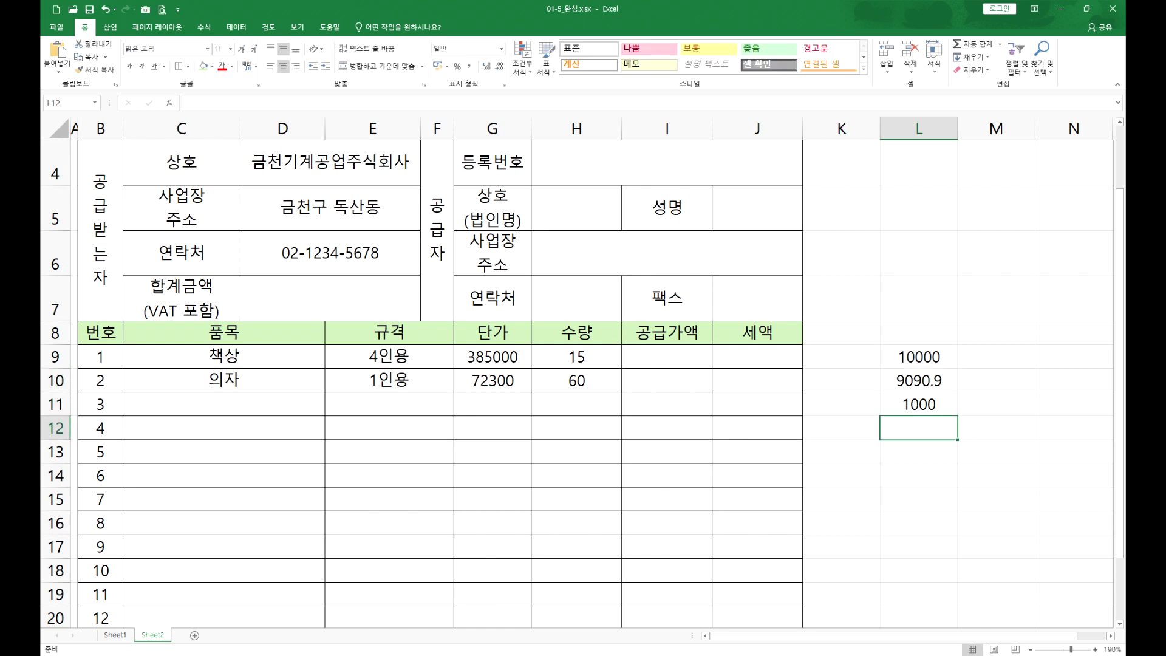
Step: Rewrite L11 as =L10*0.1, 10% of L10
key("Up")
key("F2")
key("BackSpace")
key("BackSpace")
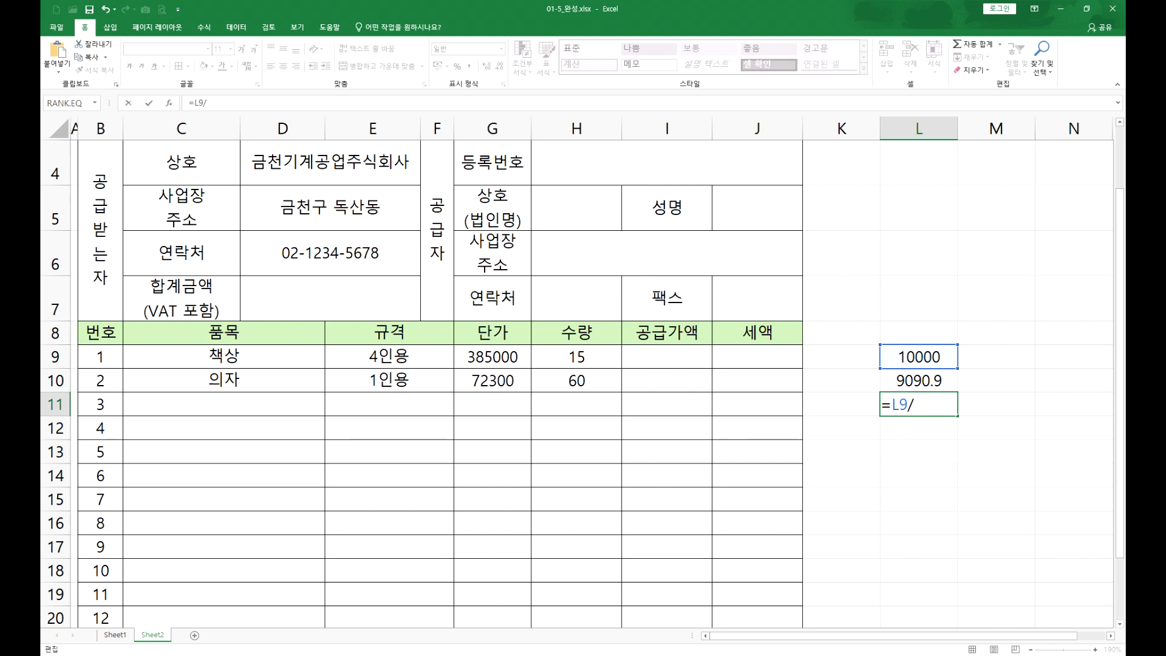
key("BackSpace")
type("*")
key("Escape")
type("=")
key("Up")
type("*0.1")
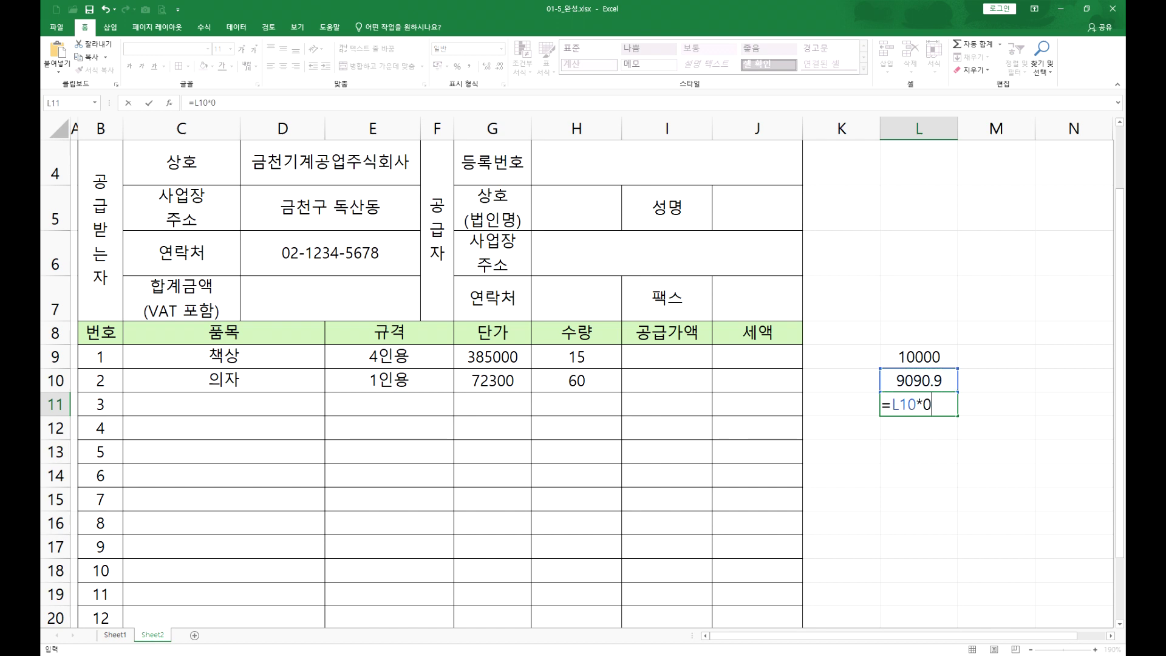
key("Return")
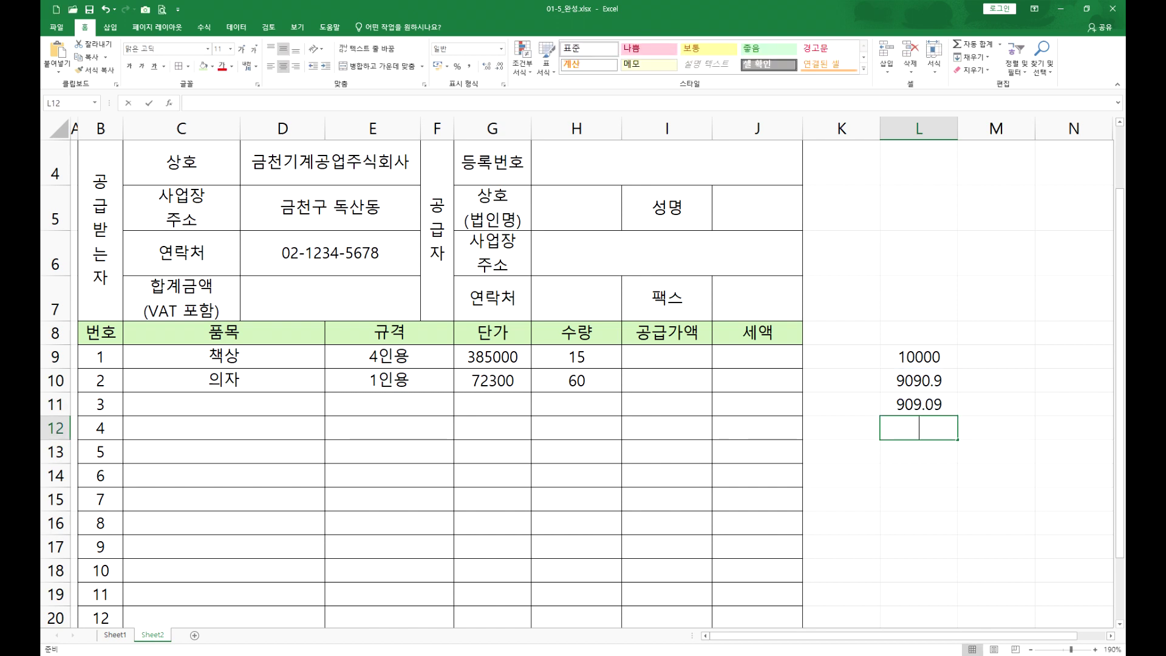
Step: Re-enter =L10+L11 in L12
type("=")
key("Up")
key("Up")
type("+")
key("Up")
key("Return")
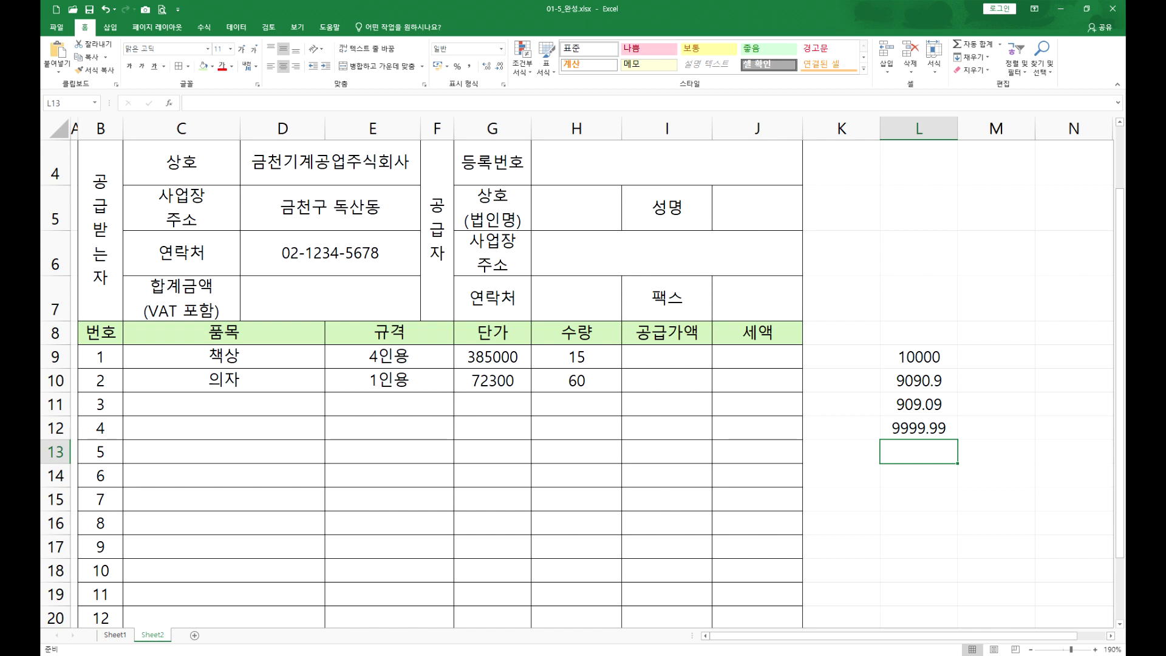
left_click(919, 427)
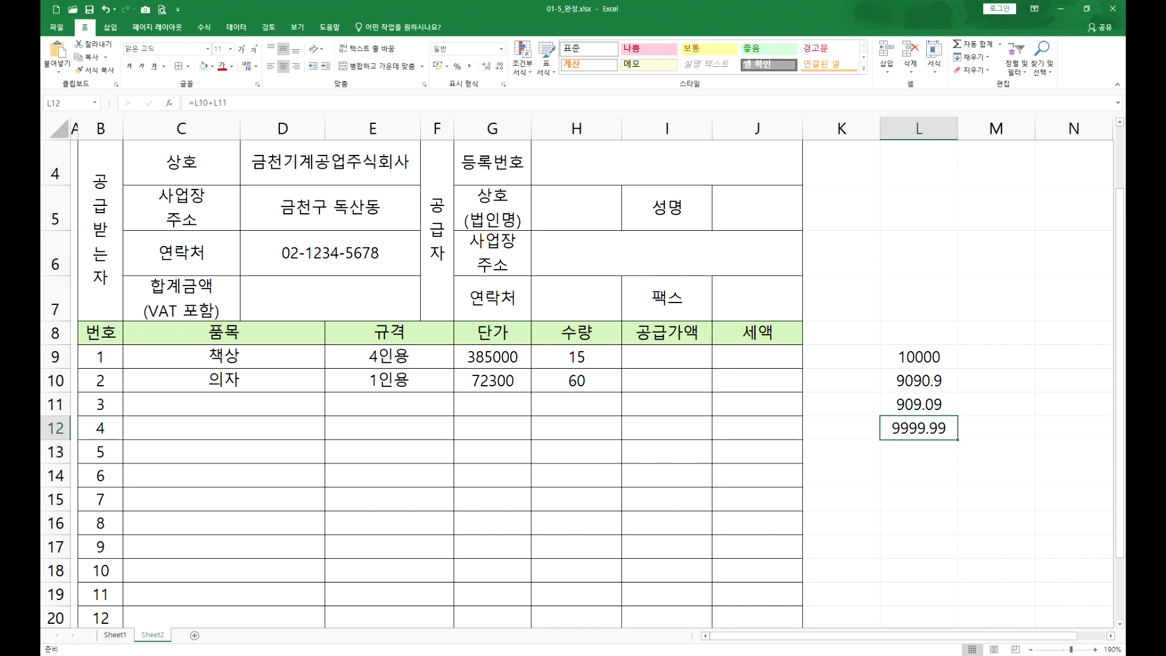
Step: Set L12 to one decimal place so it shows 10000.0
left_click(487, 65)
left_click(499, 66)
left_click(499, 65)
left_click_drag(919, 380, 919, 403)
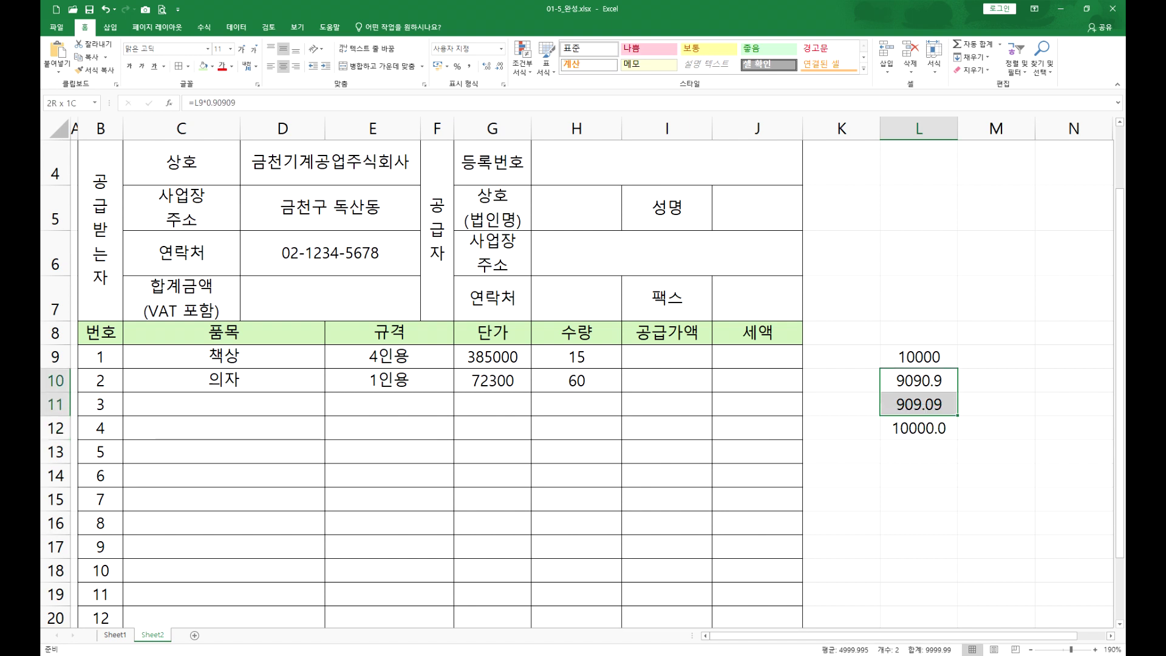
left_click(919, 428)
left_click(666, 357)
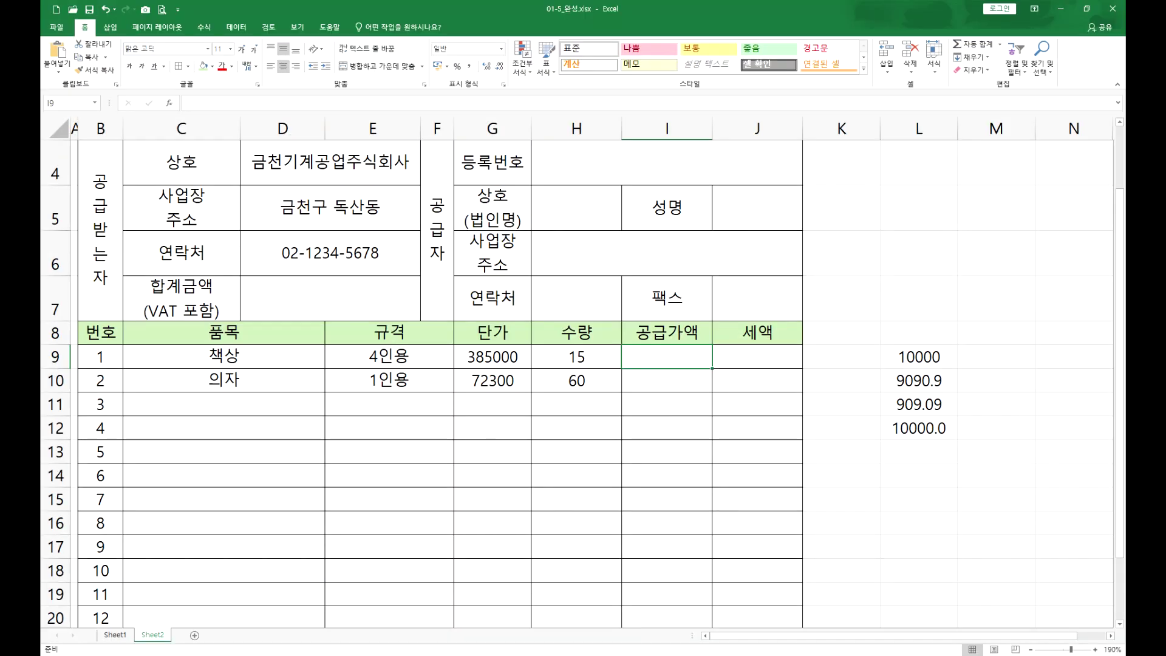
Step: Switch to the finished Sheet1 invoice and show I9's formula =G9*H9/110%
key("ctrl+Page_Up")
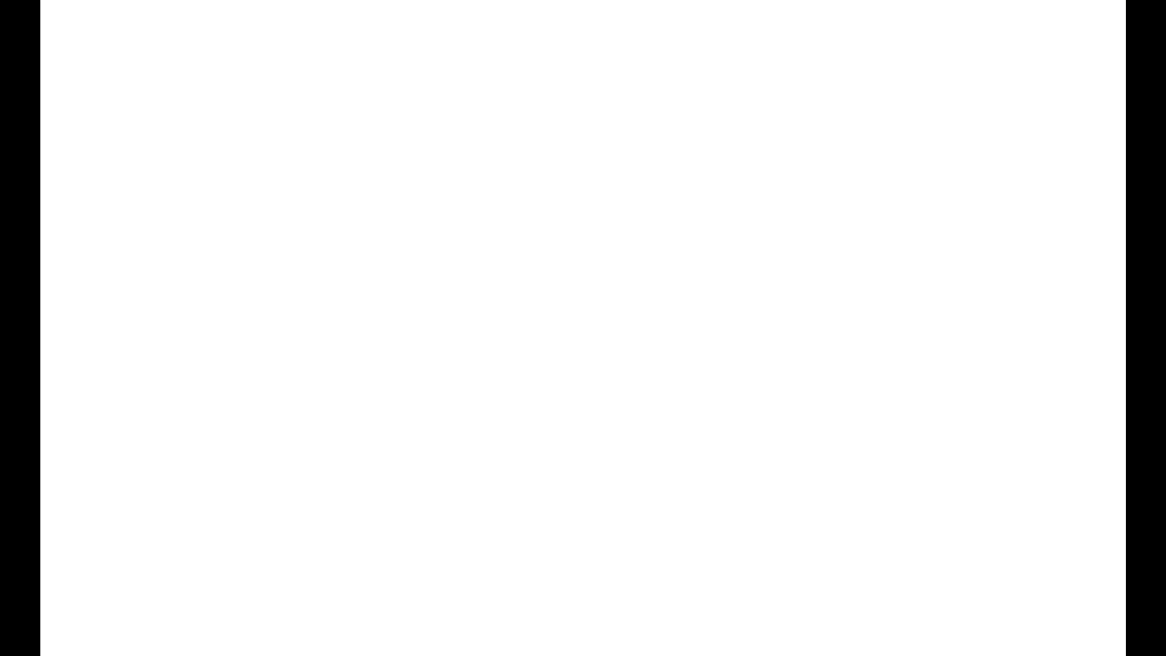
key("F2")
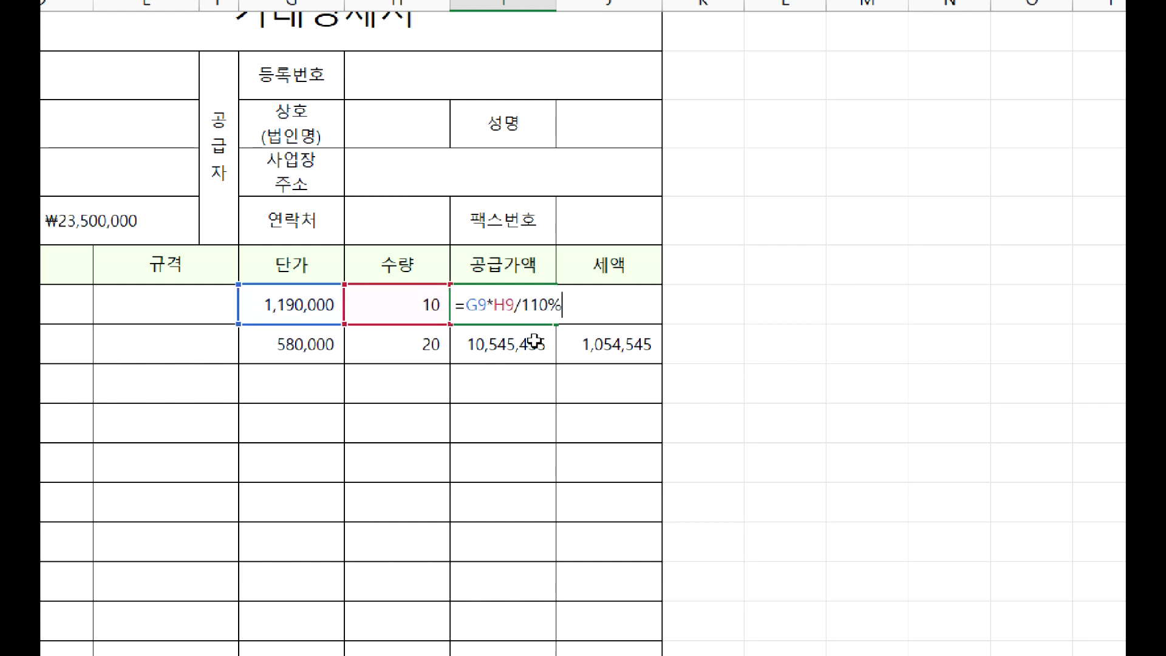
Step: Inspect the 세액 formula in J9 without changing it
key("Escape")
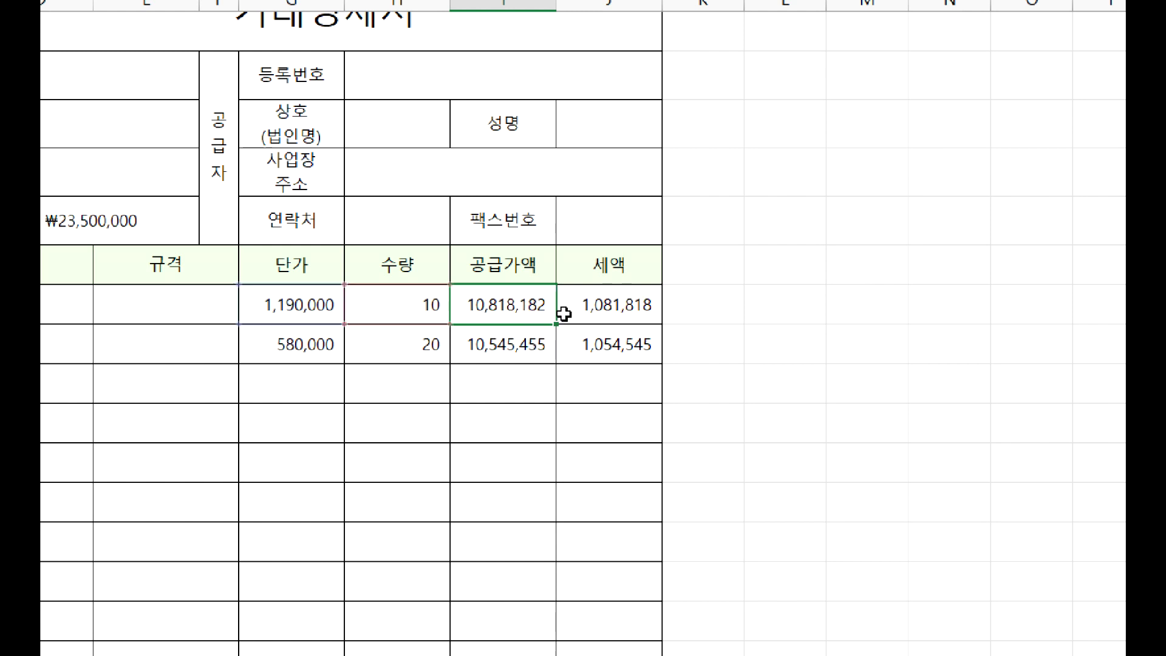
left_click(595, 309)
key("F2")
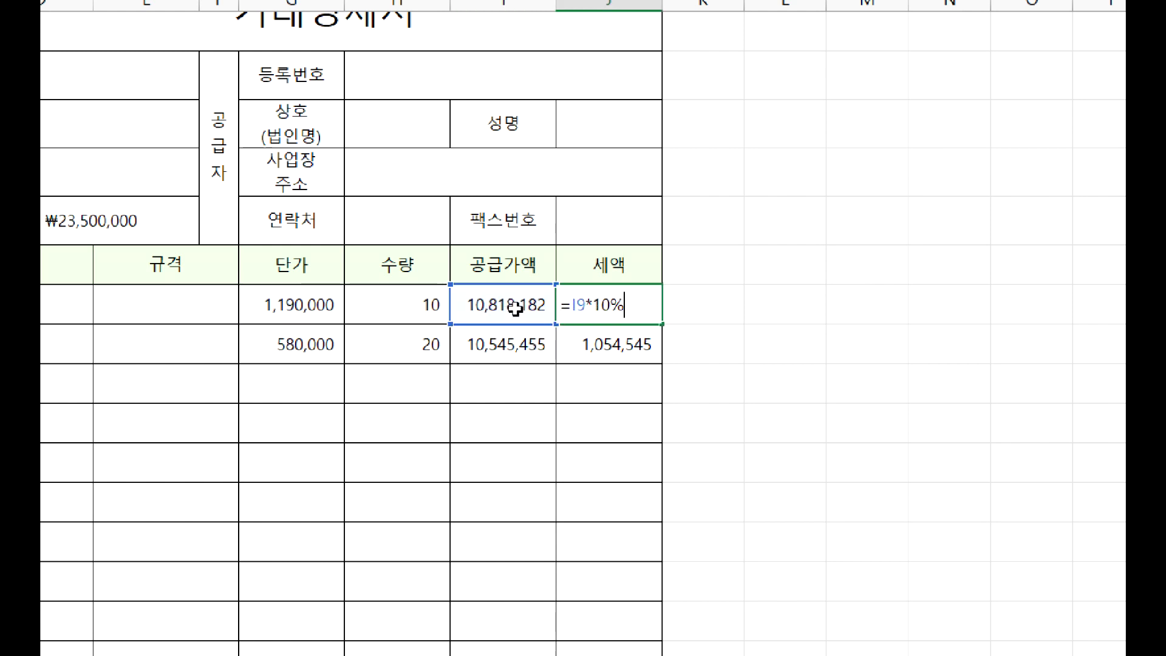
key("Escape")
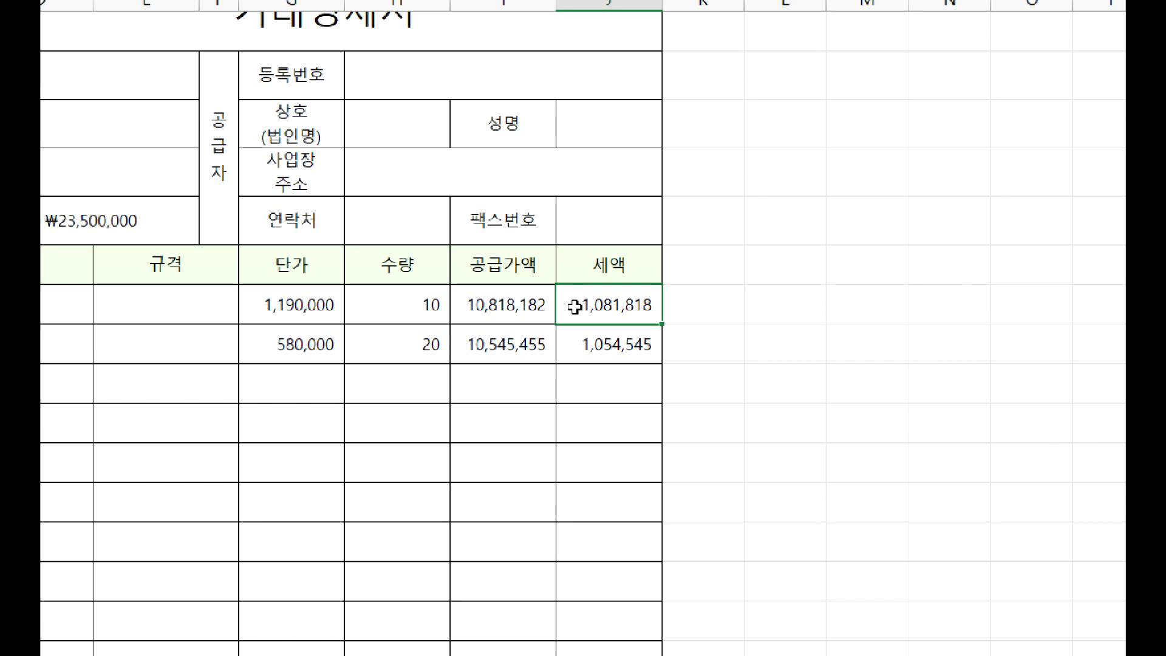
Step: On Sheet2, enter unit price × quantity × 110% (385000 × 15) in the first 공급가액 cell
left_click(123, 602)
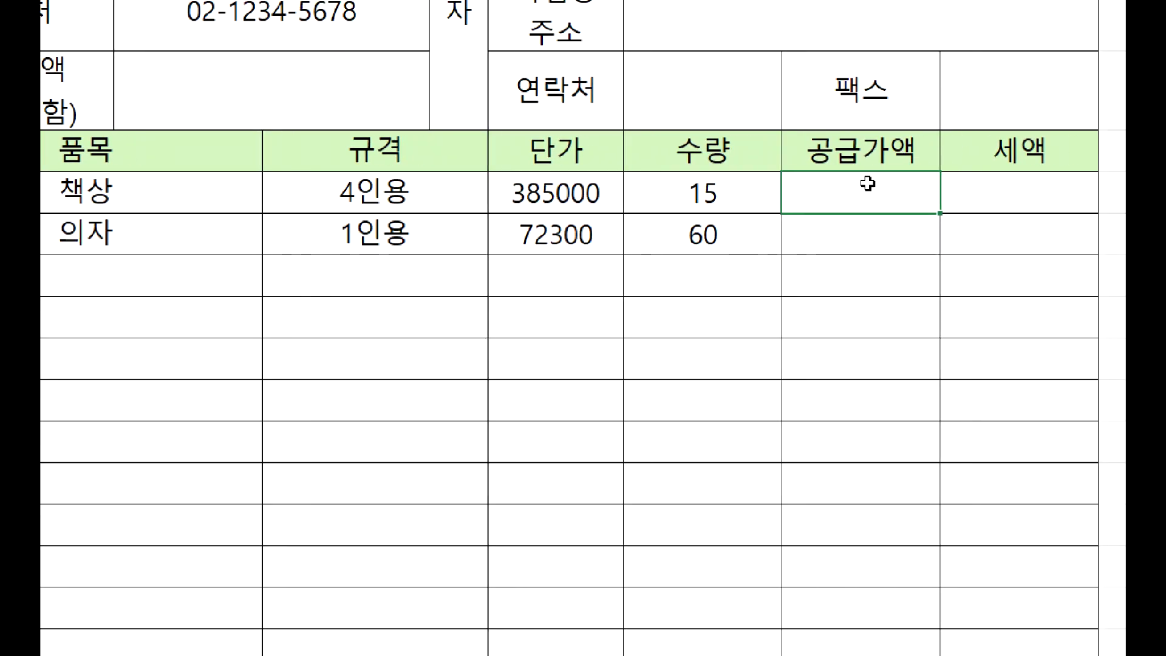
double_click(867, 183)
type("=")
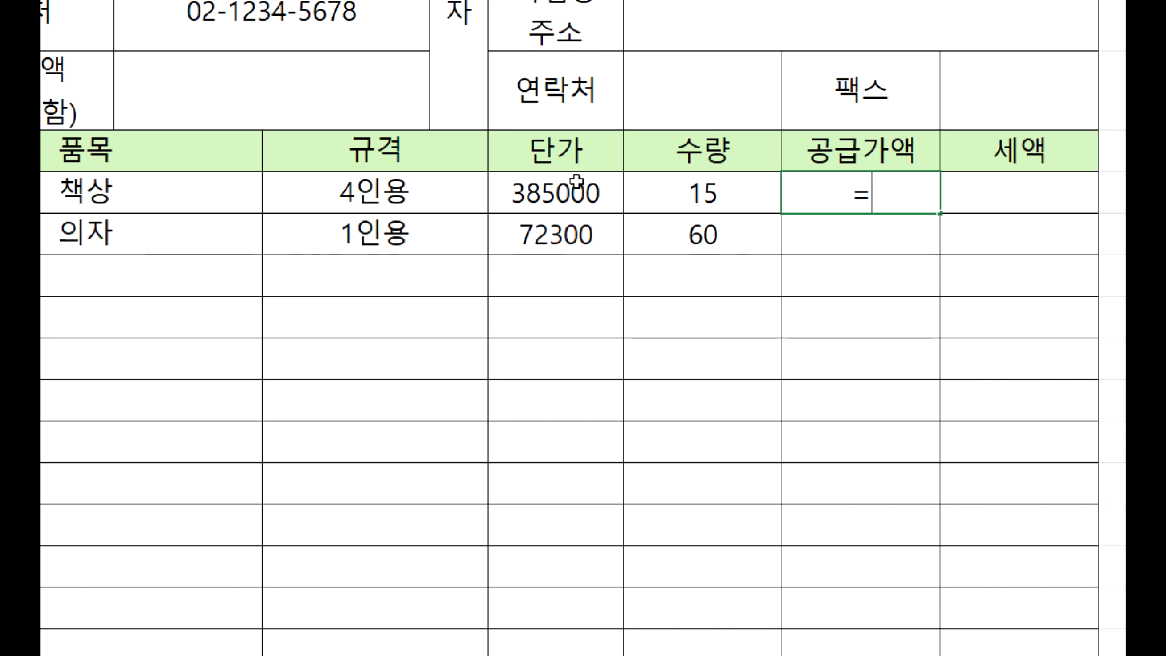
left_click(576, 181)
type("*")
left_click(677, 189)
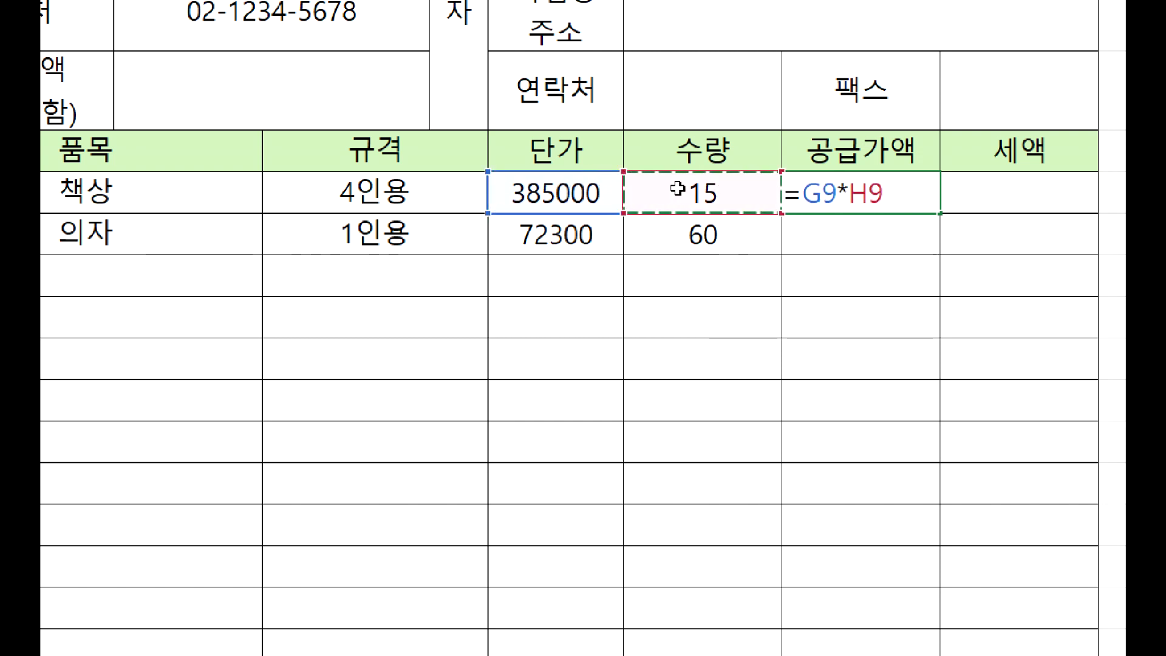
type("*110")
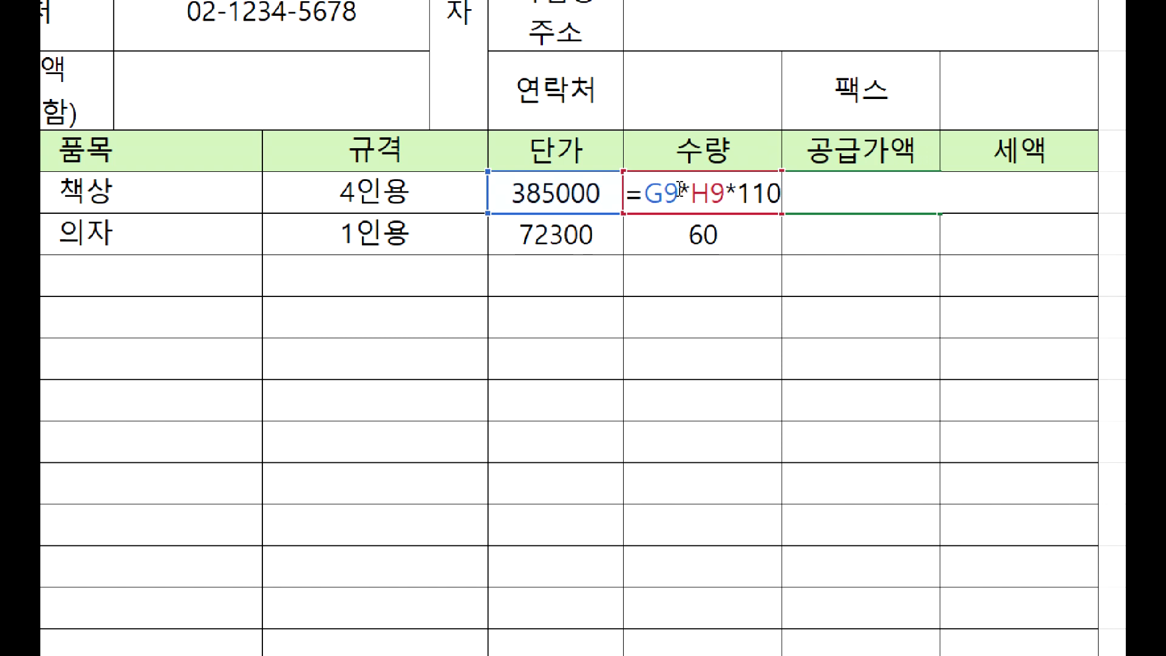
type("%")
key("Return")
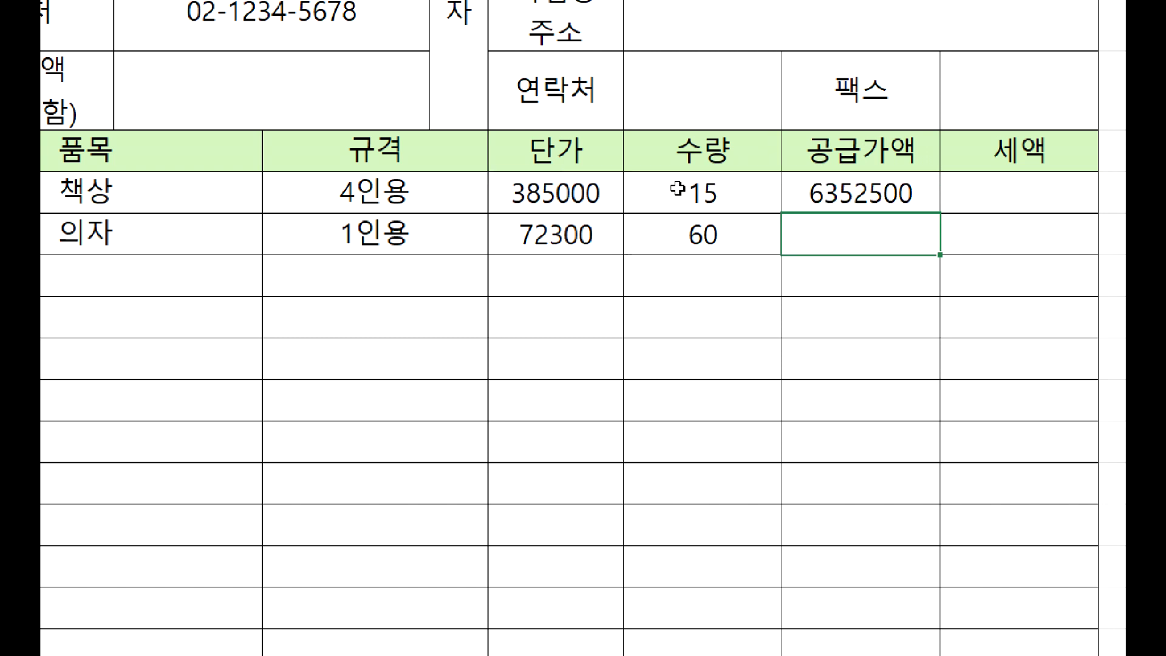
Step: Compare with the example supply formula, then recommit =G9*H9*110% for the 책상 row
key("Up")
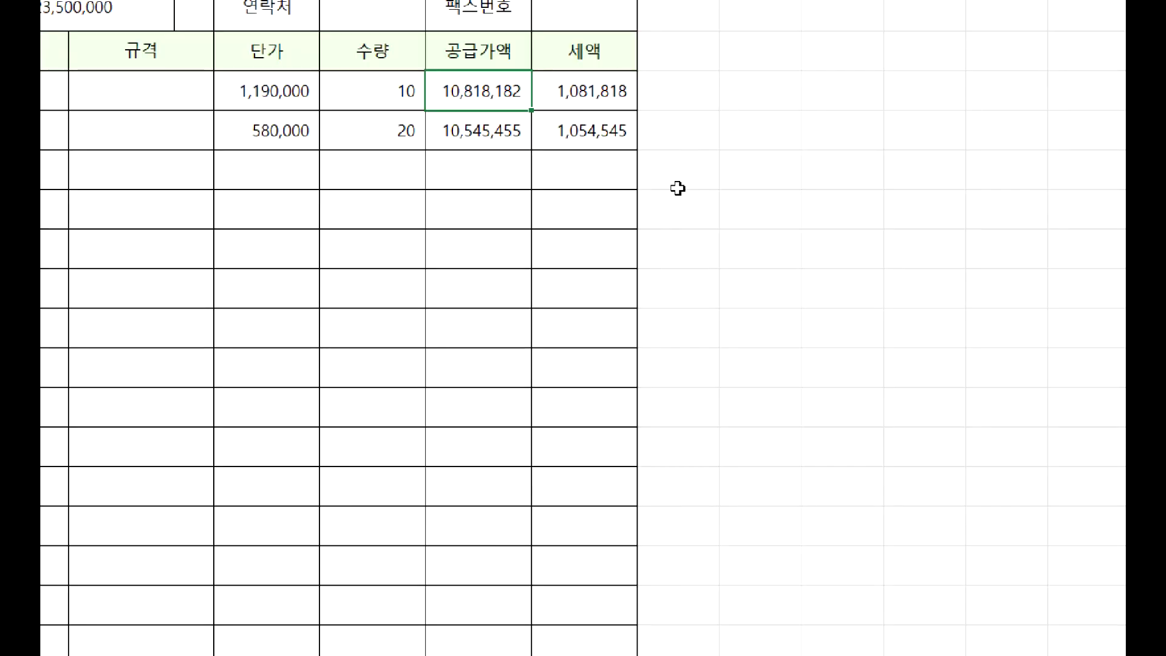
key("F2")
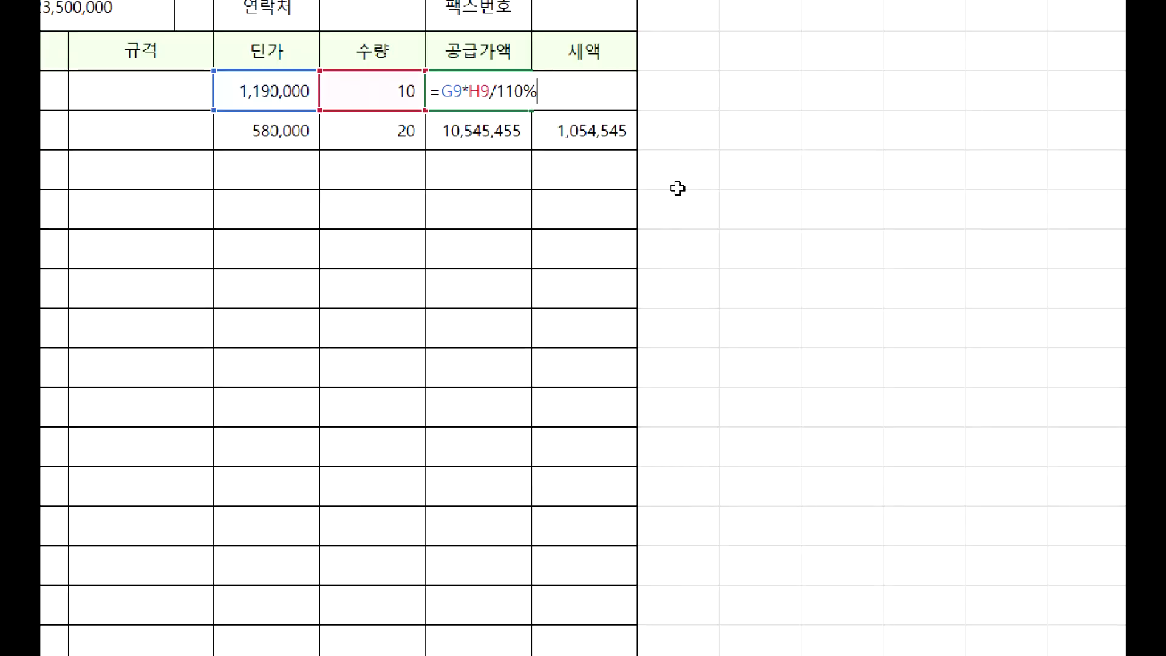
key("Escape")
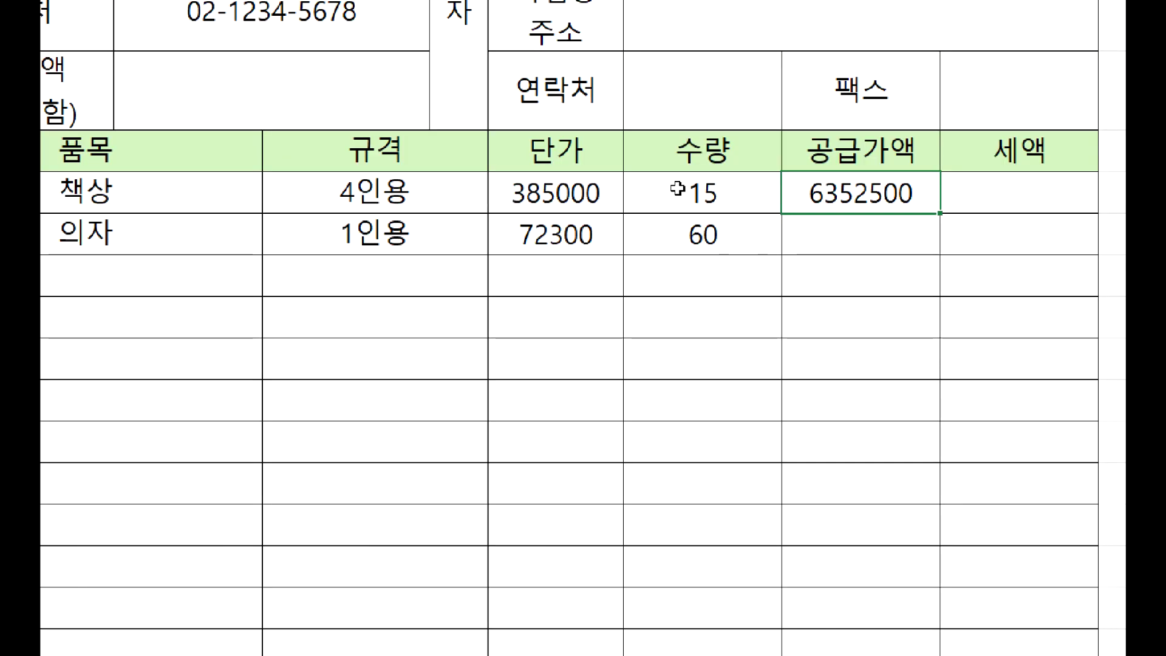
key("F2")
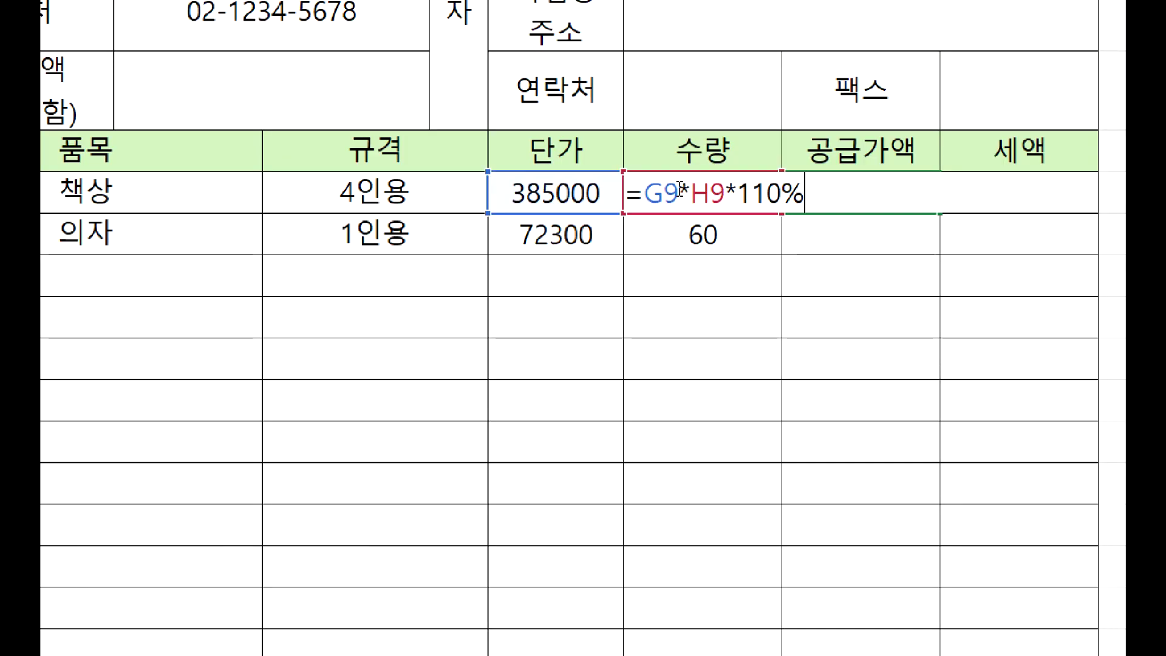
key("ctrl+Return")
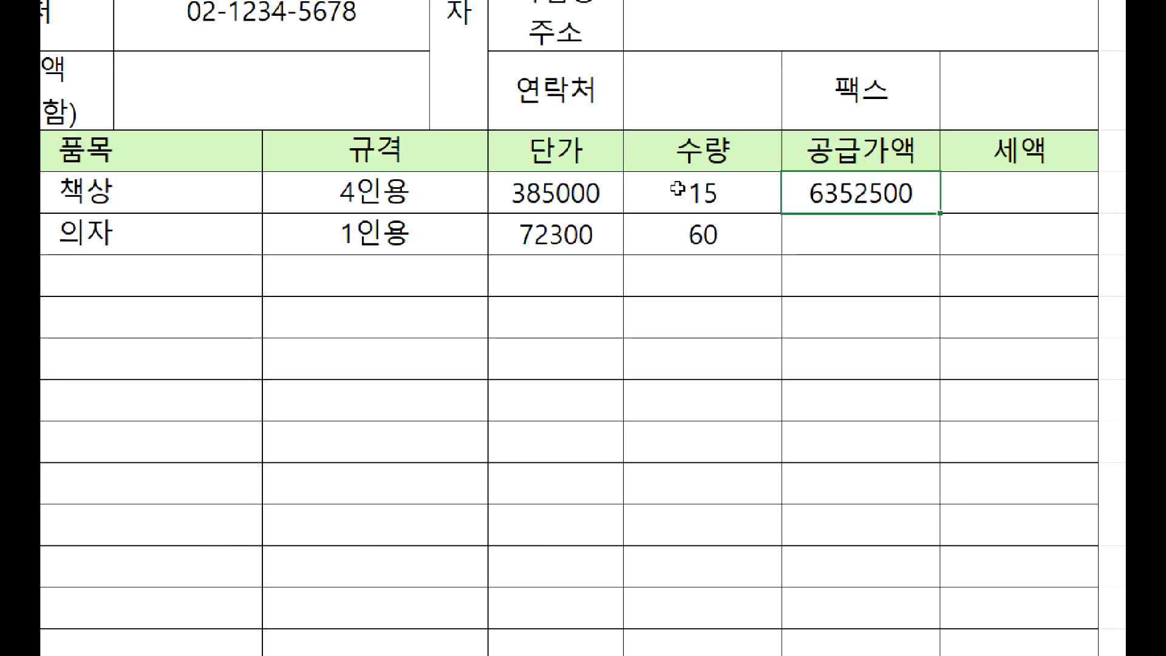
Step: Rebuild I9 as =G9*H9*110%, sketching an asterisk note on screen, showing 6352500
type("=")
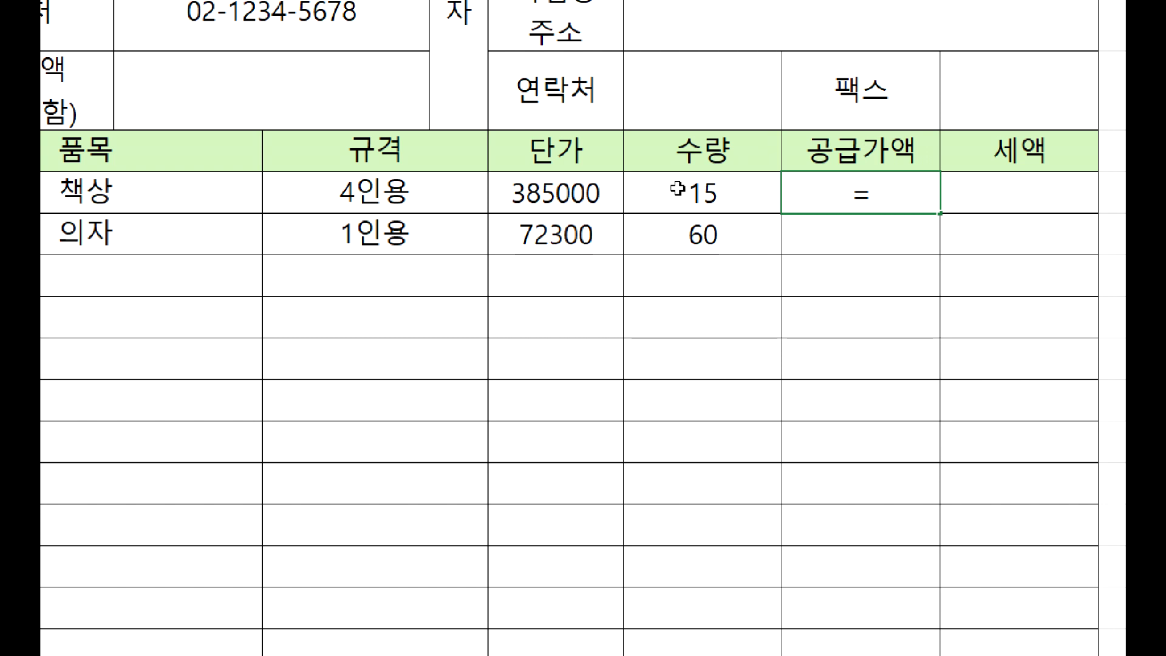
scroll(666, 119, "up", 1)
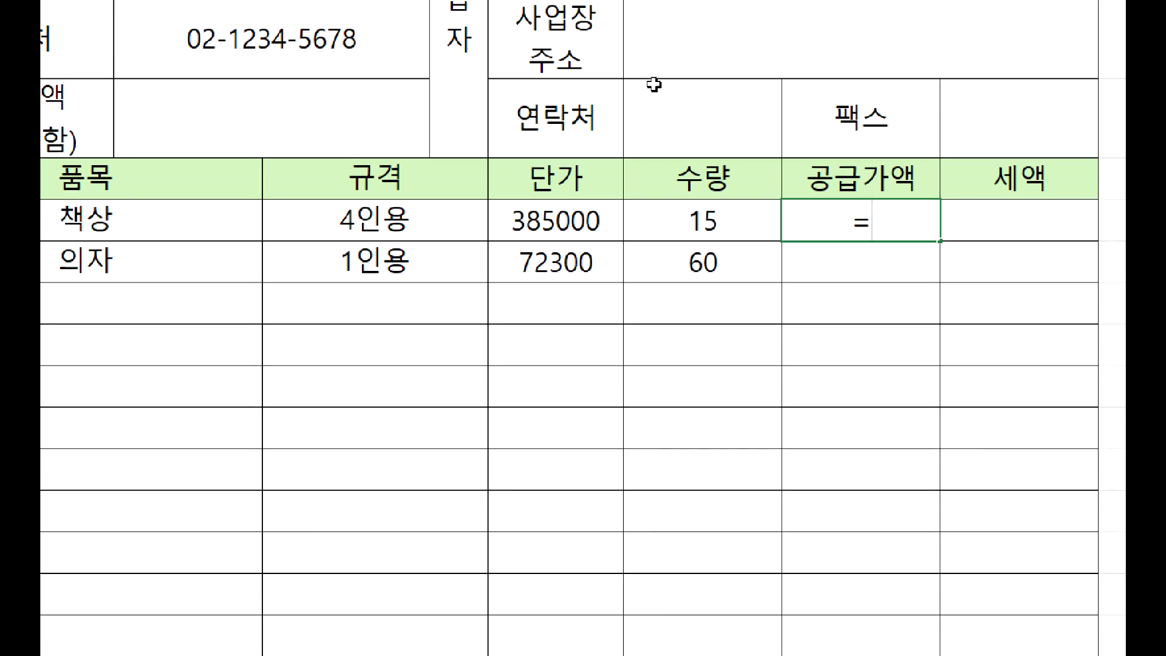
left_click(534, 243)
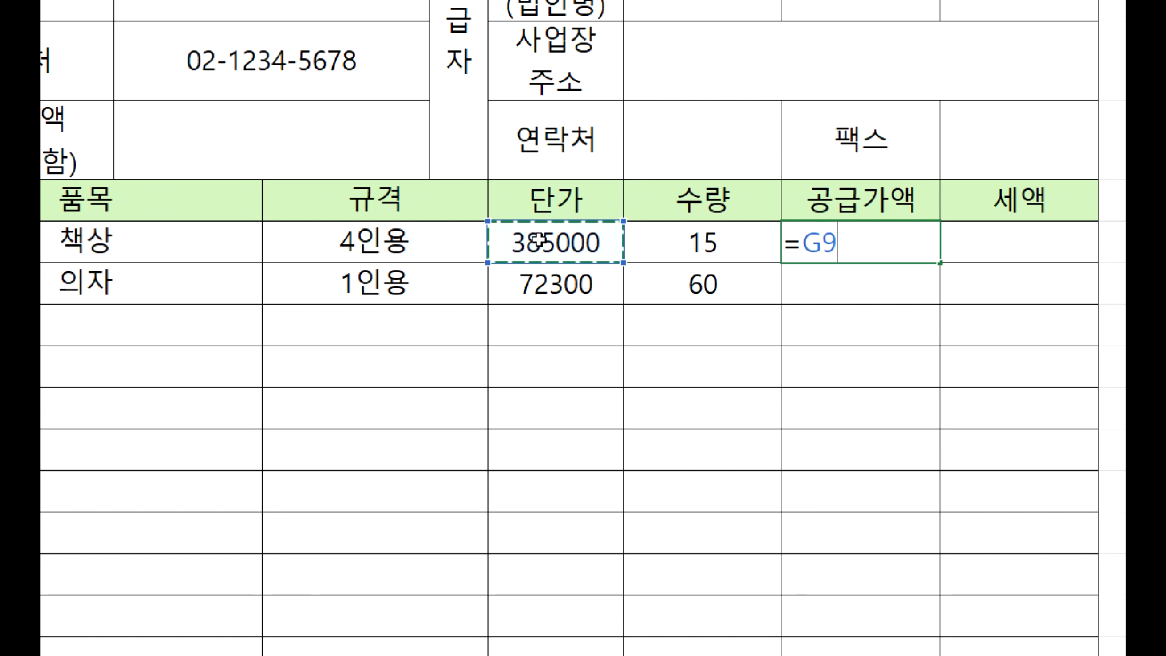
type("*")
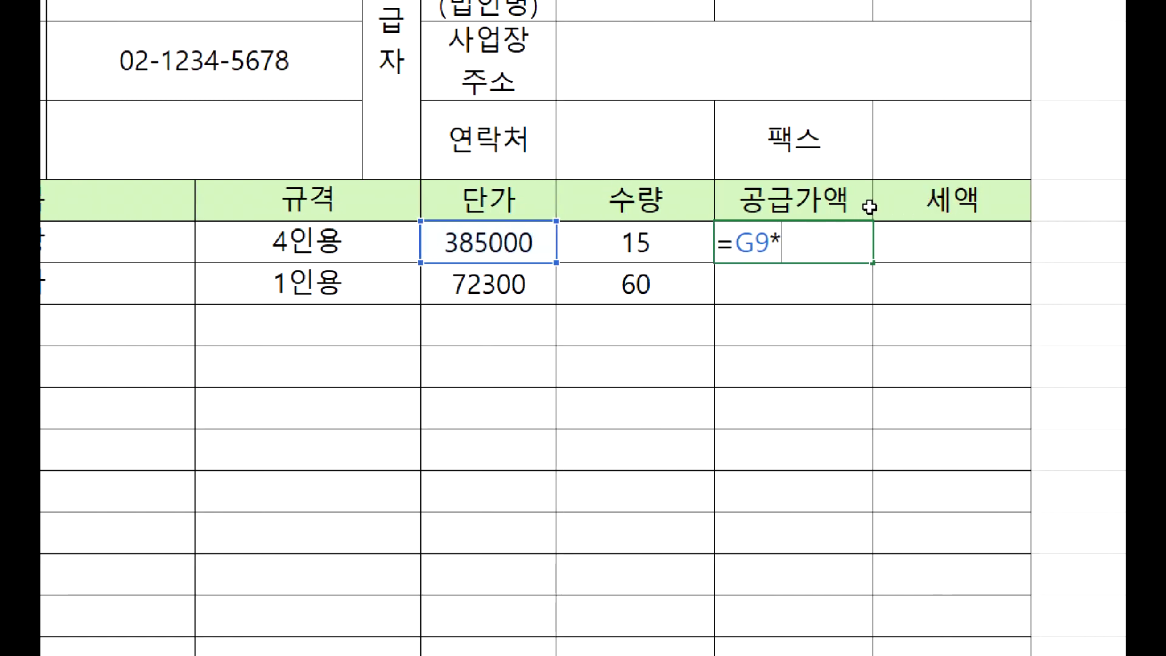
left_click_drag(802, 290, 710, 374)
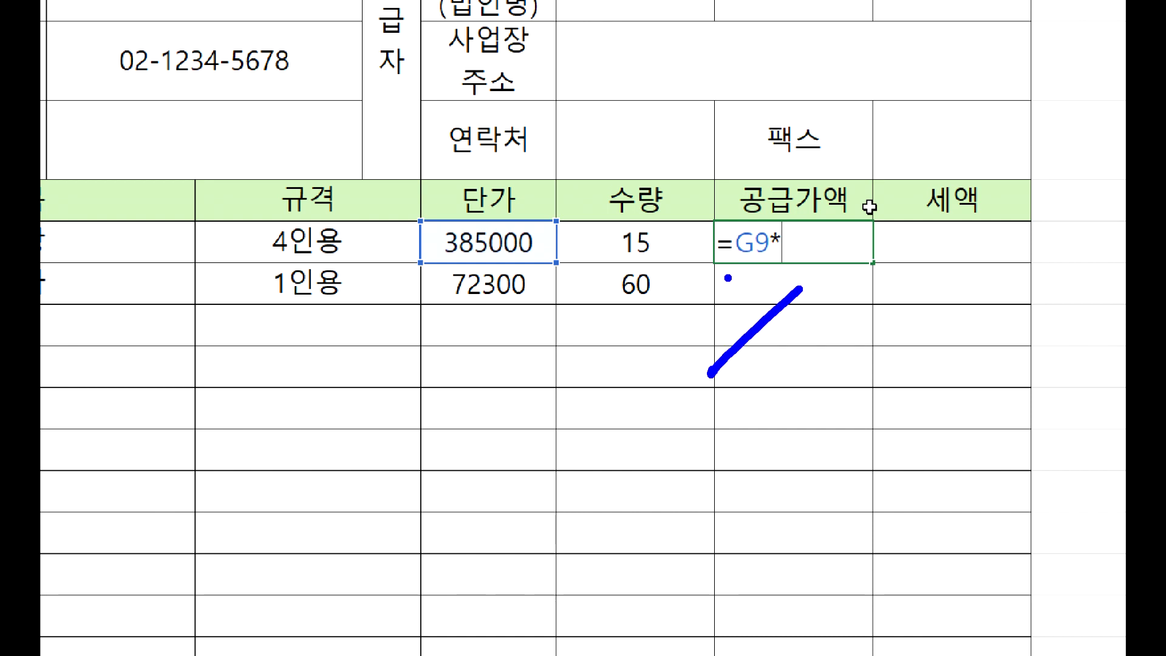
left_click_drag(728, 278, 775, 369)
left_click_drag(723, 328, 807, 333)
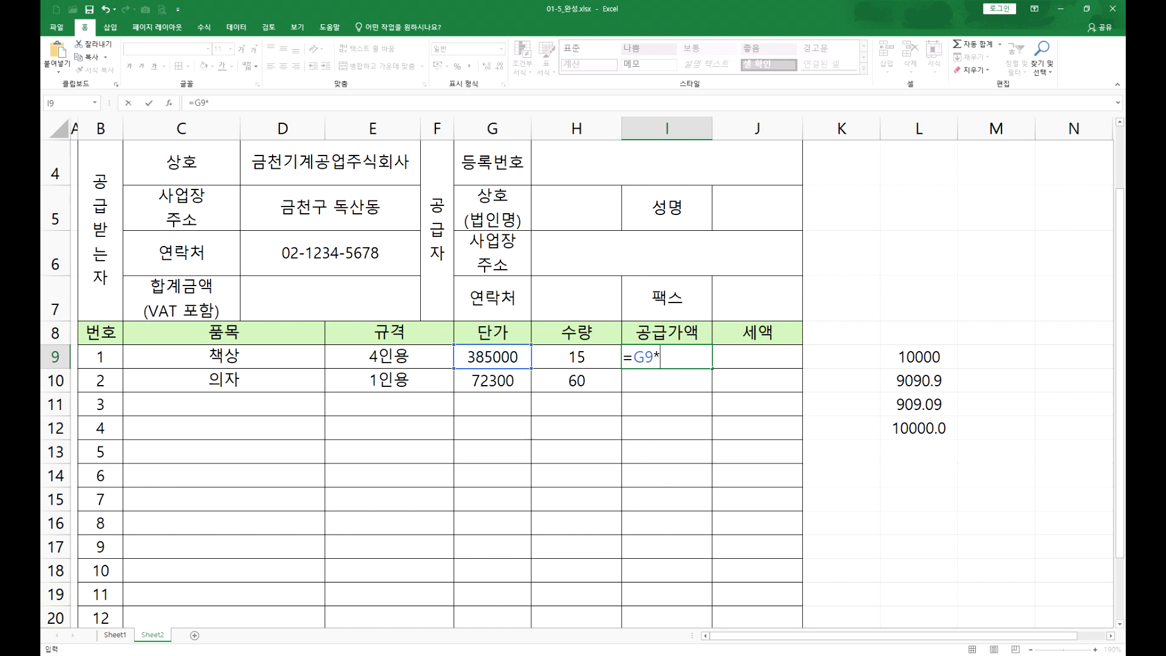
left_click(576, 357)
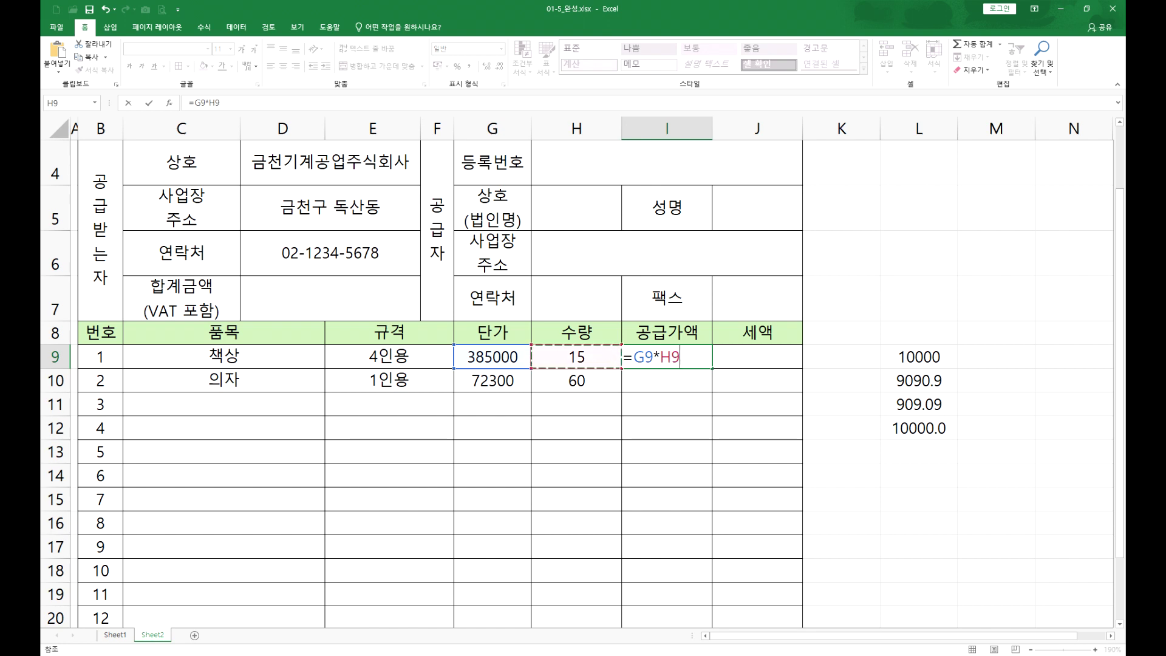
type("*110%")
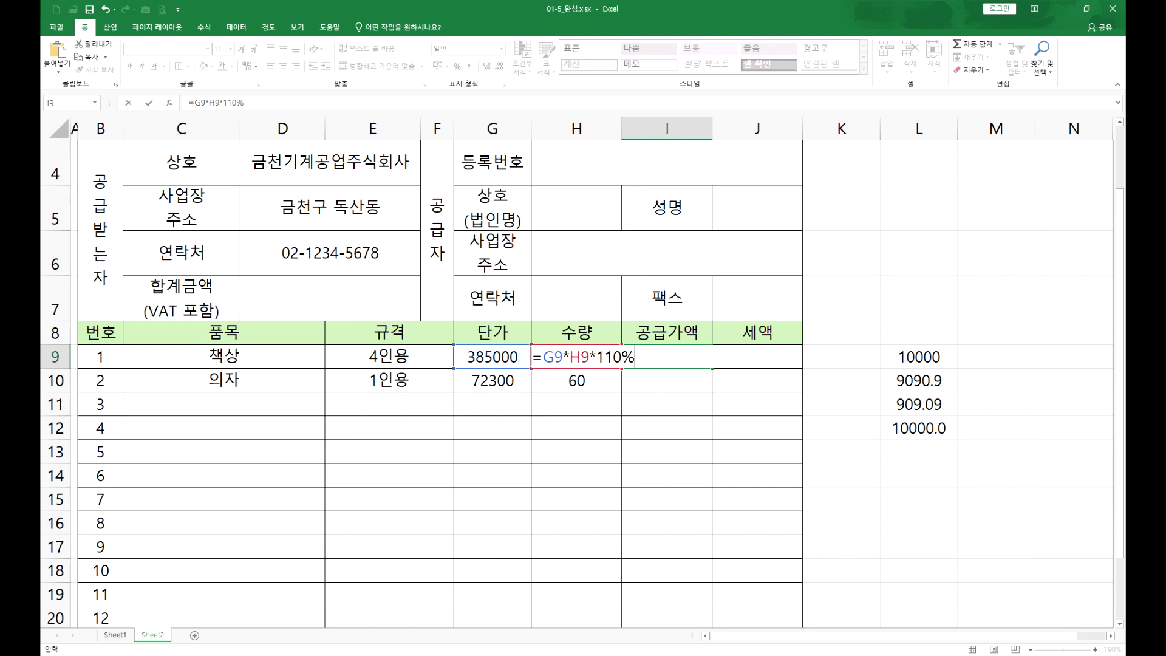
key("Return")
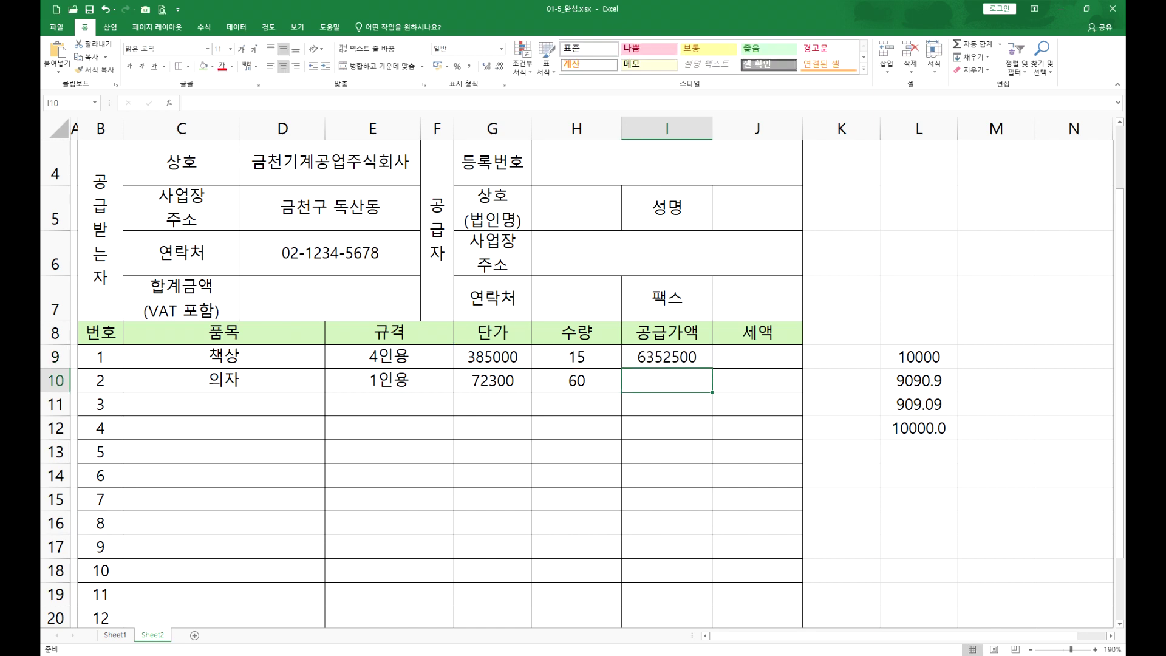
Step: Enter =G9*H9 in helper cell L9, giving 5775000
left_click(667, 356)
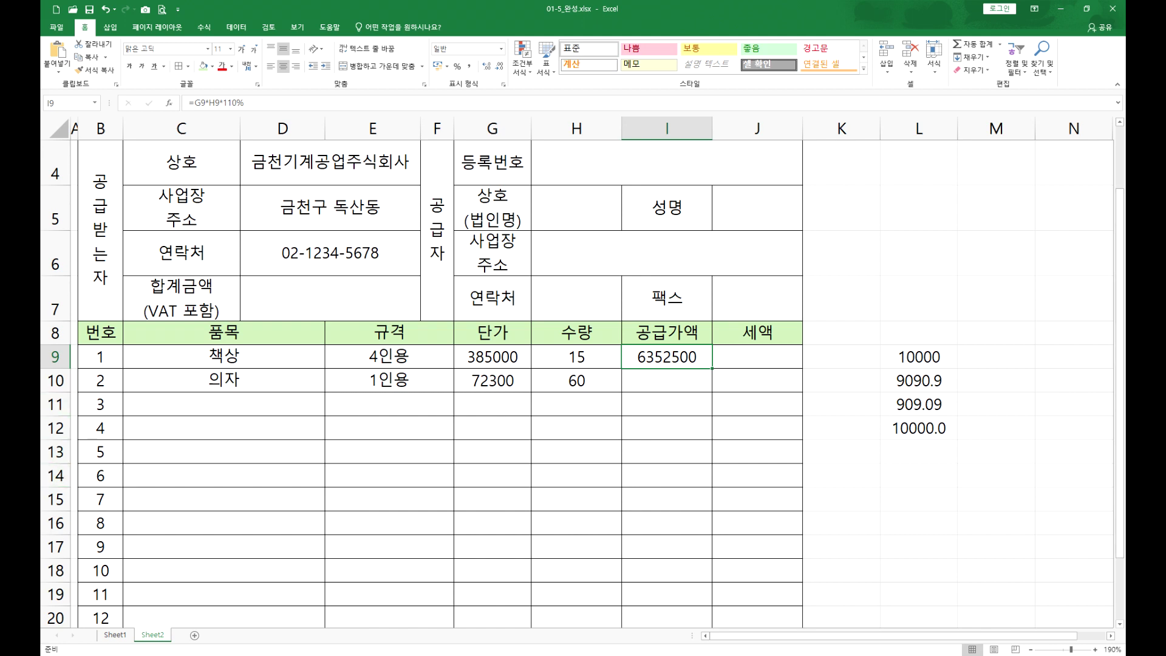
key("Right")
key("Right")
key("Right")
type("=")
key("Left")
key("Left")
key("Left")
key("Left")
key("Left")
type("*")
key("Left")
key("Left")
key("Left")
key("Left")
key("Return")
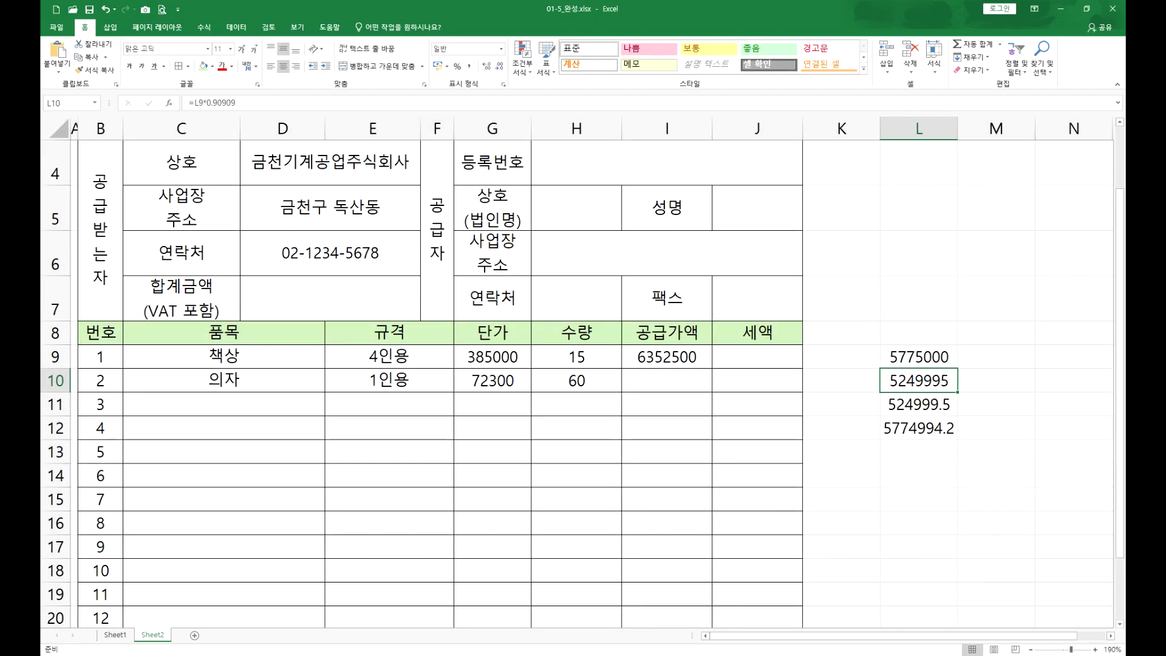
Step: Change I9's formula to =G9*H9/110% and reopen it for editing
key("Left")
key("Left")
key("Left")
key("Up")
key("F2")
key("Left")
key("Left")
key("Left")
key("Left")
key("Left")
key("Delete")
type("/")
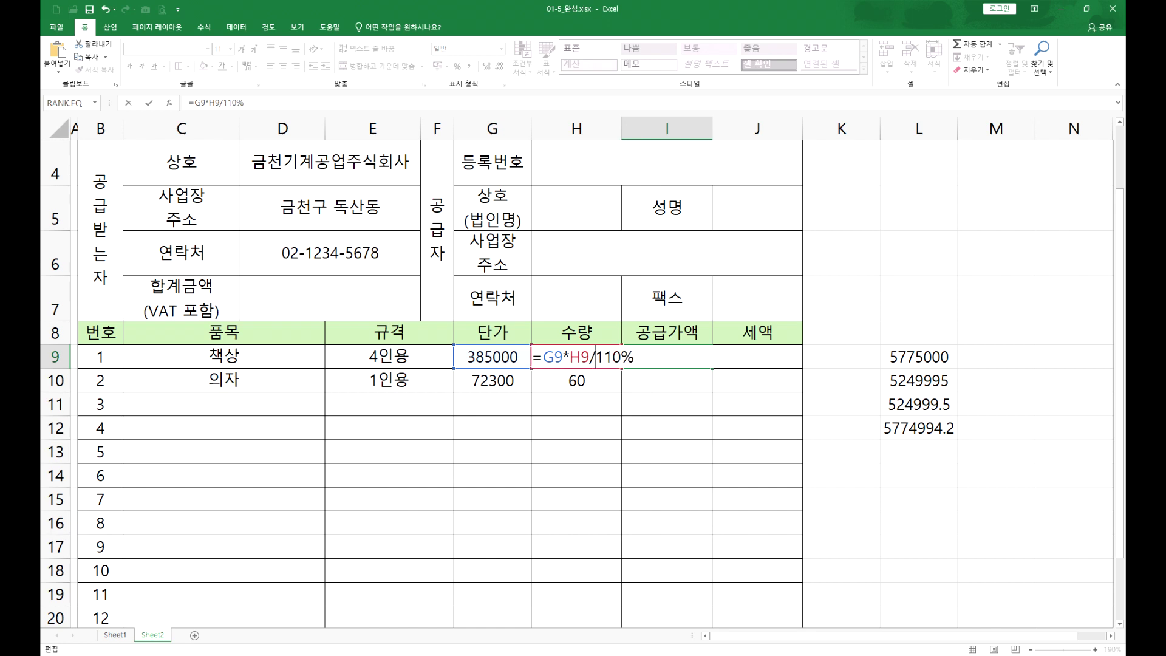
key("Return")
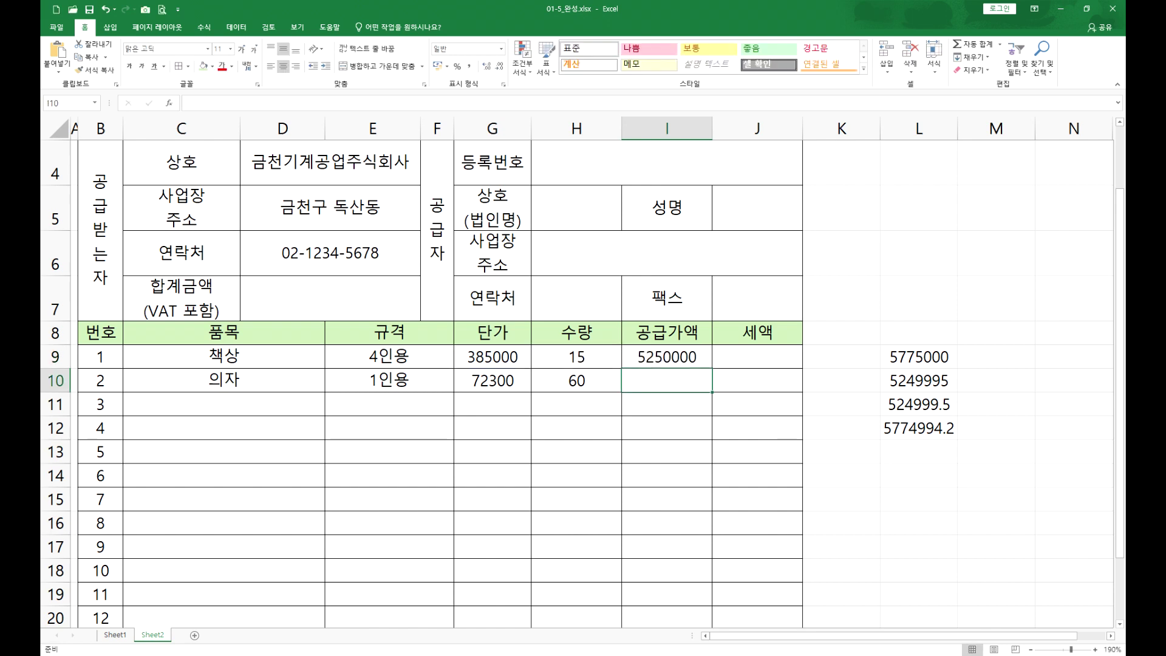
key("Up")
key("F2")
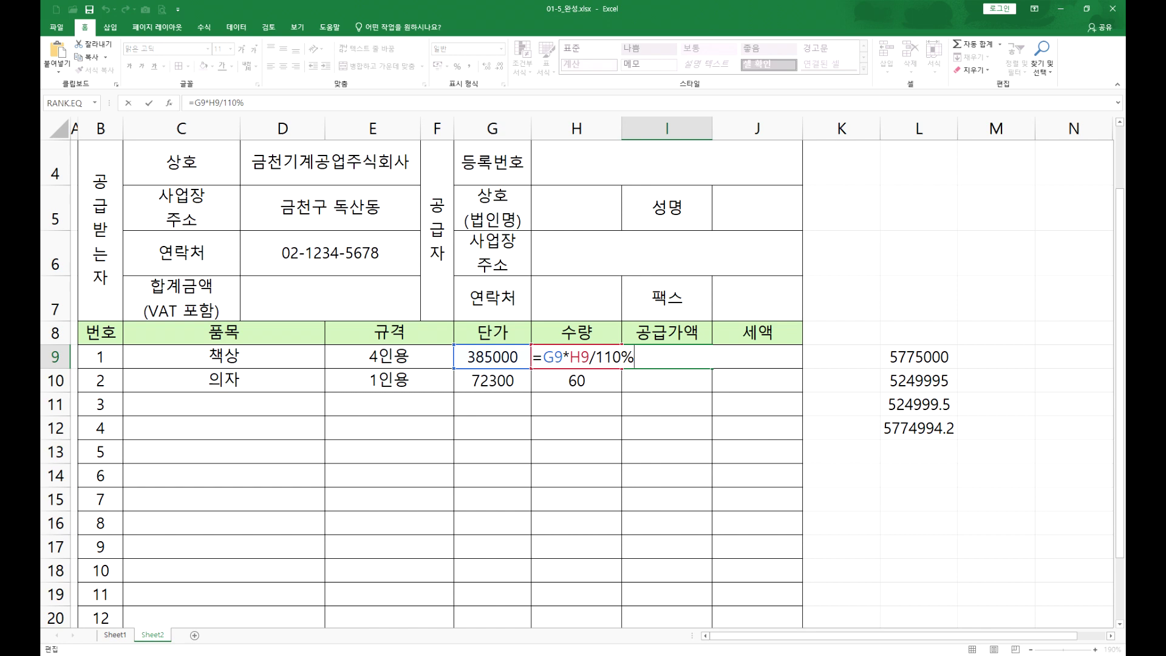
left_click(493, 356)
key("Right")
key("Right")
key("F2")
key("Left")
key("Left")
key("Left")
key("Left")
key("BackSpace")
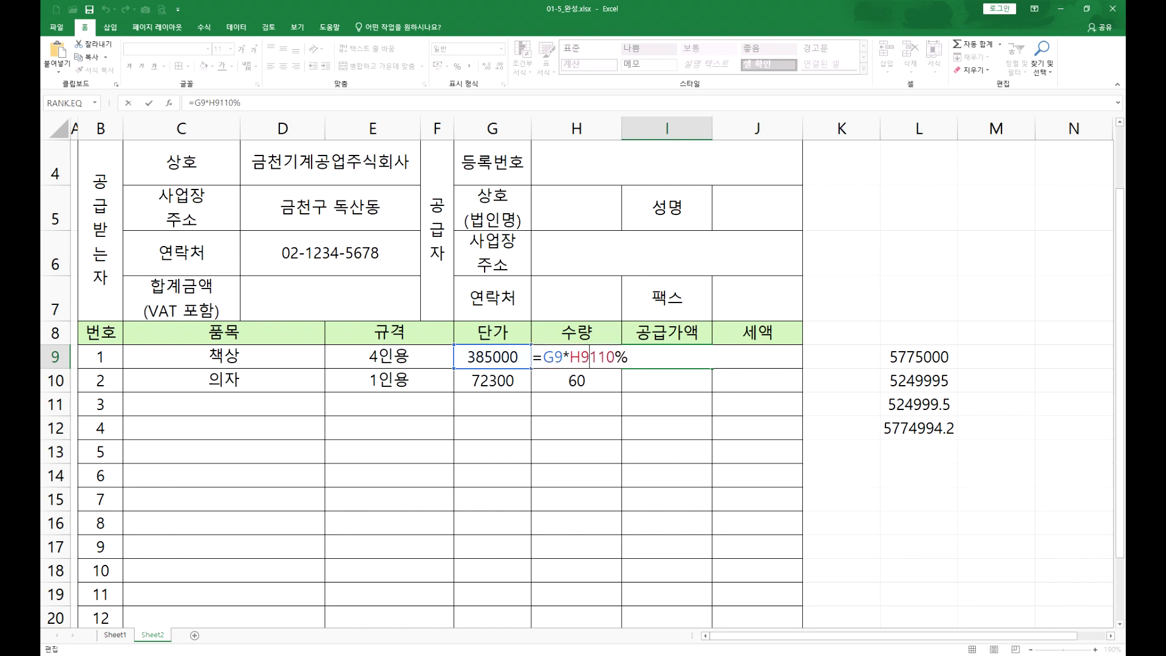
type("*0.9")
key("Right")
type("0909")
key("Delete")
key("Delete")
key("Delete")
key("Delete")
key("Return")
left_click(667, 356)
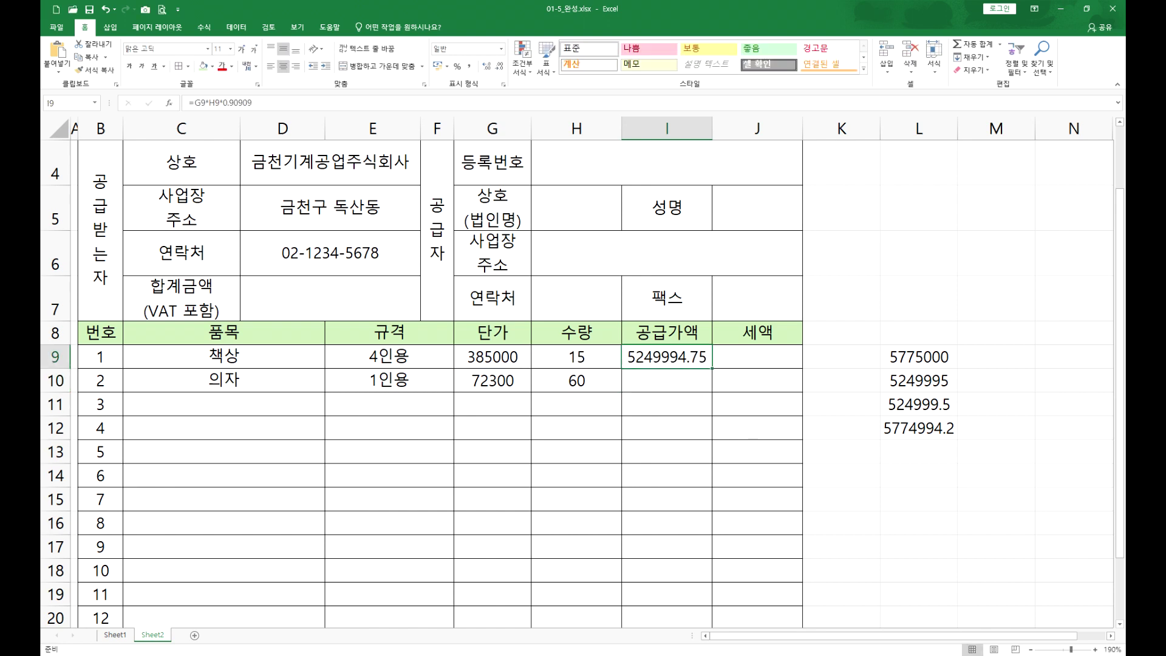
key("F2")
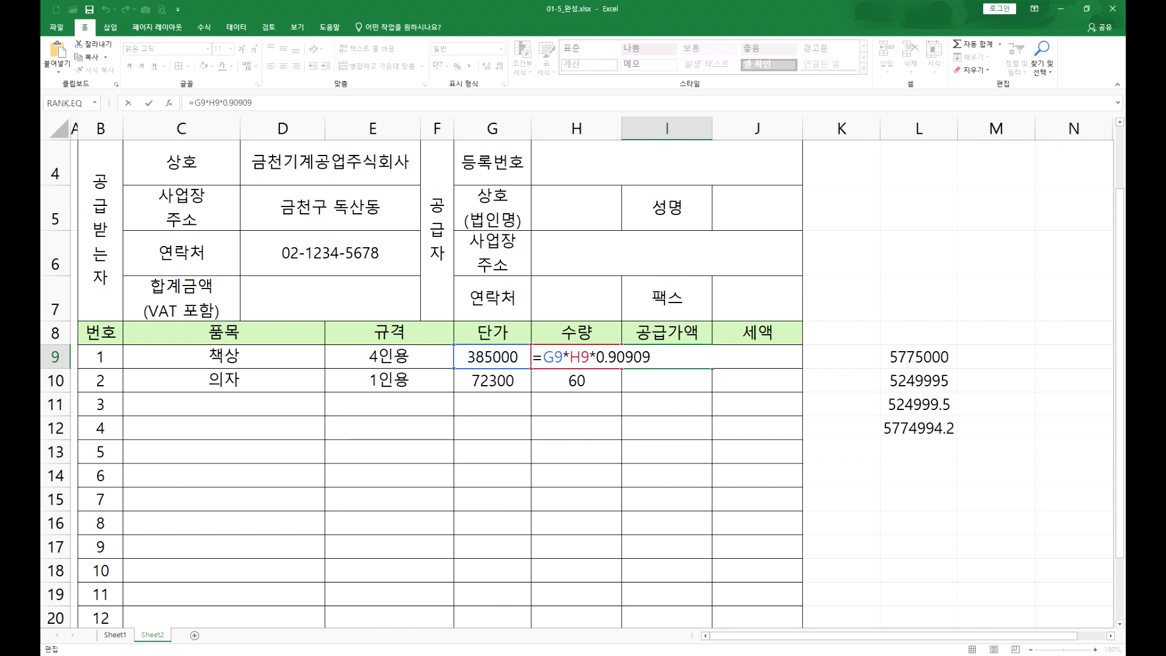
key("BackSpace")
key("BackSpace")
key("BackSpace")
key("BackSpace")
key("BackSpace")
key("BackSpace")
key("BackSpace")
key("BackSpace")
type("/110")
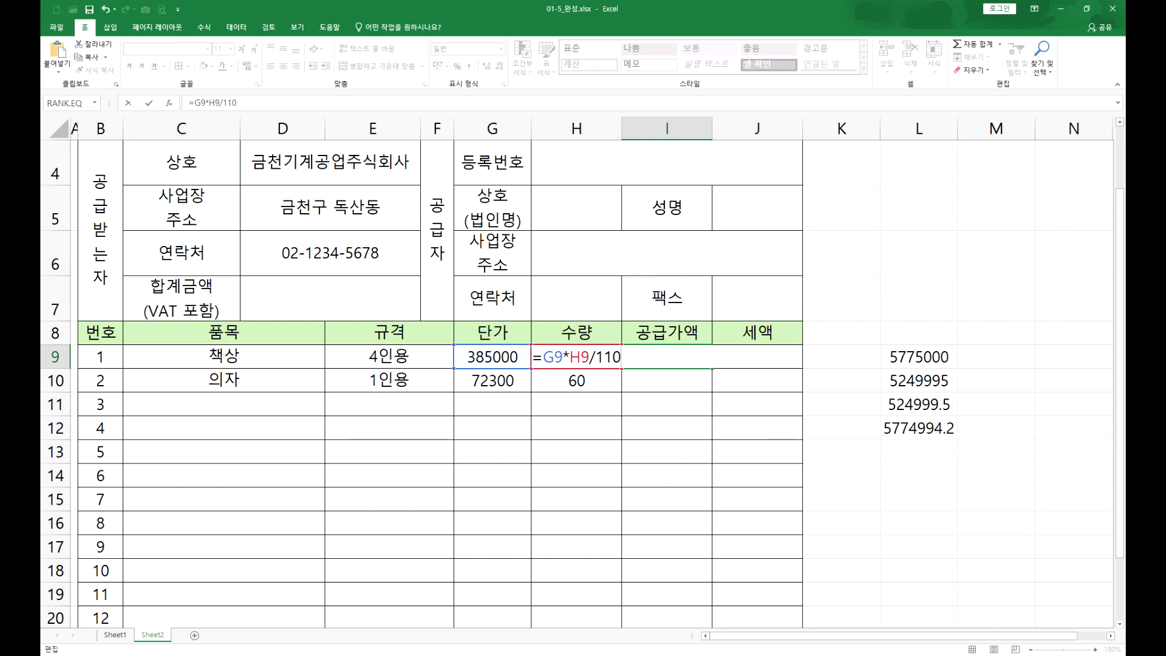
type("%")
Step: Commit I9's =G9*H9/110% and enter =I9*0.1 as the 세액 in J9
key("ctrl+Return")
left_click(758, 357)
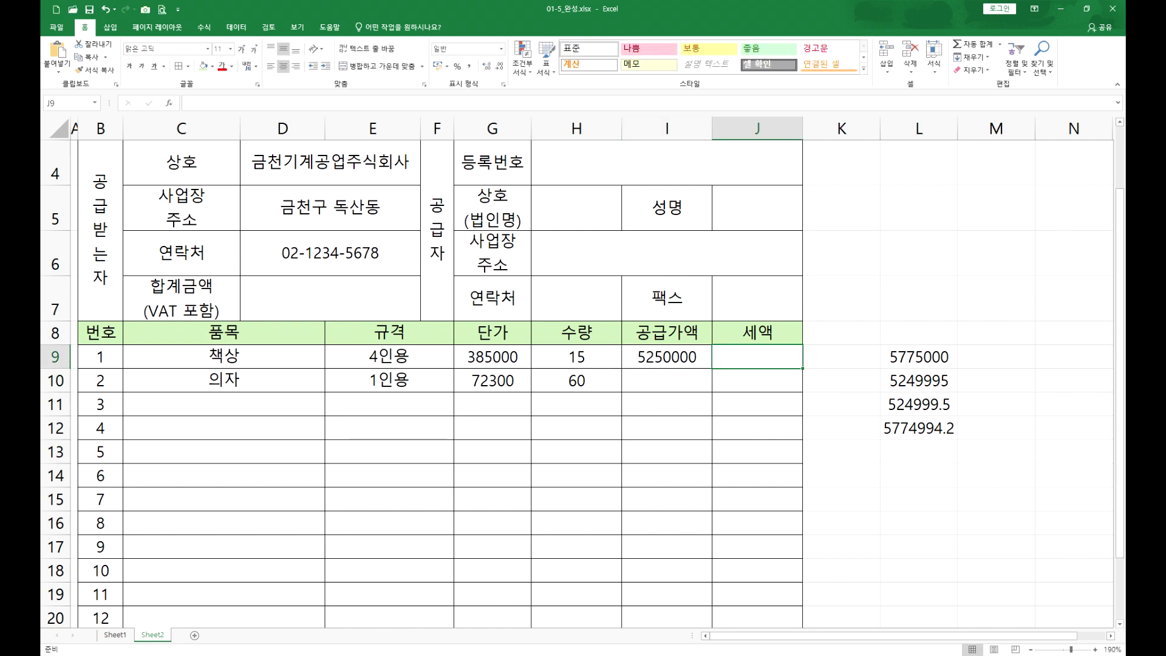
type("=")
left_click(667, 356)
type("*0.1")
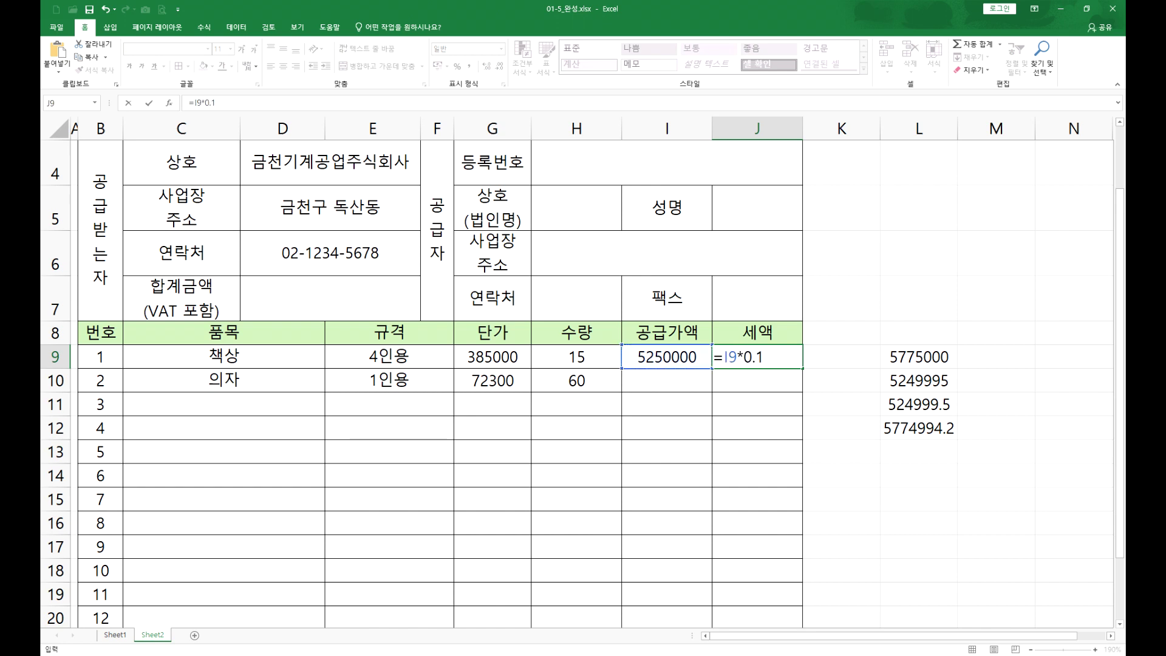
key("Return")
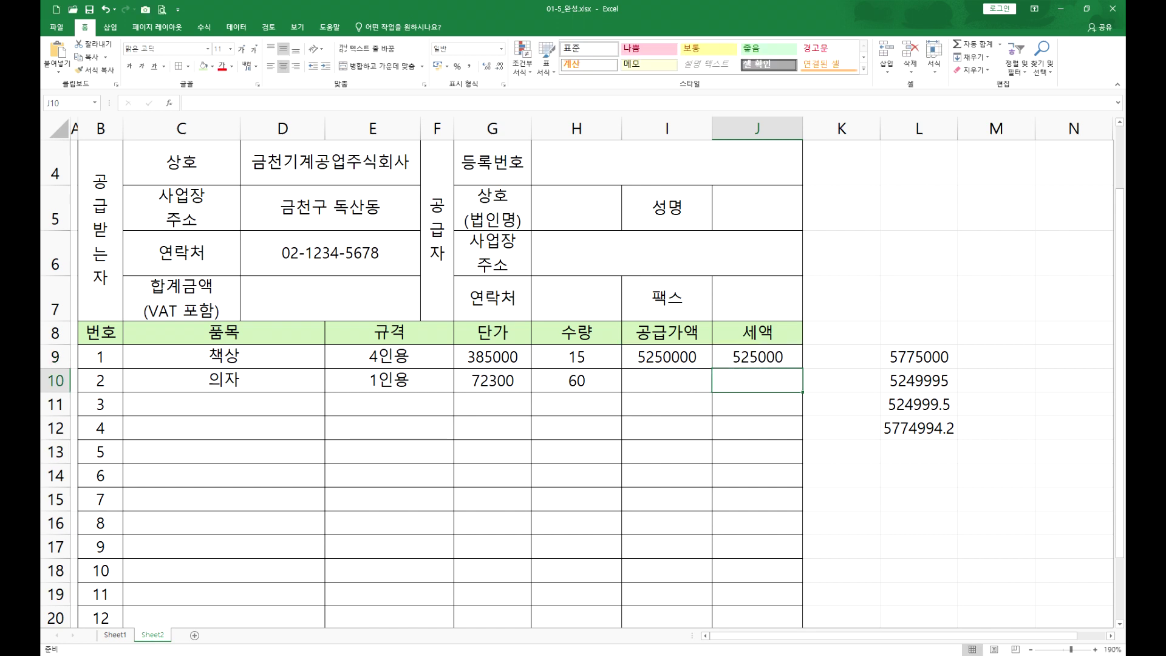
Step: Check the I9+J9 sum, then rewrite the J9 tax formula as =I9*10%
left_click(758, 356)
key("shift+Left")
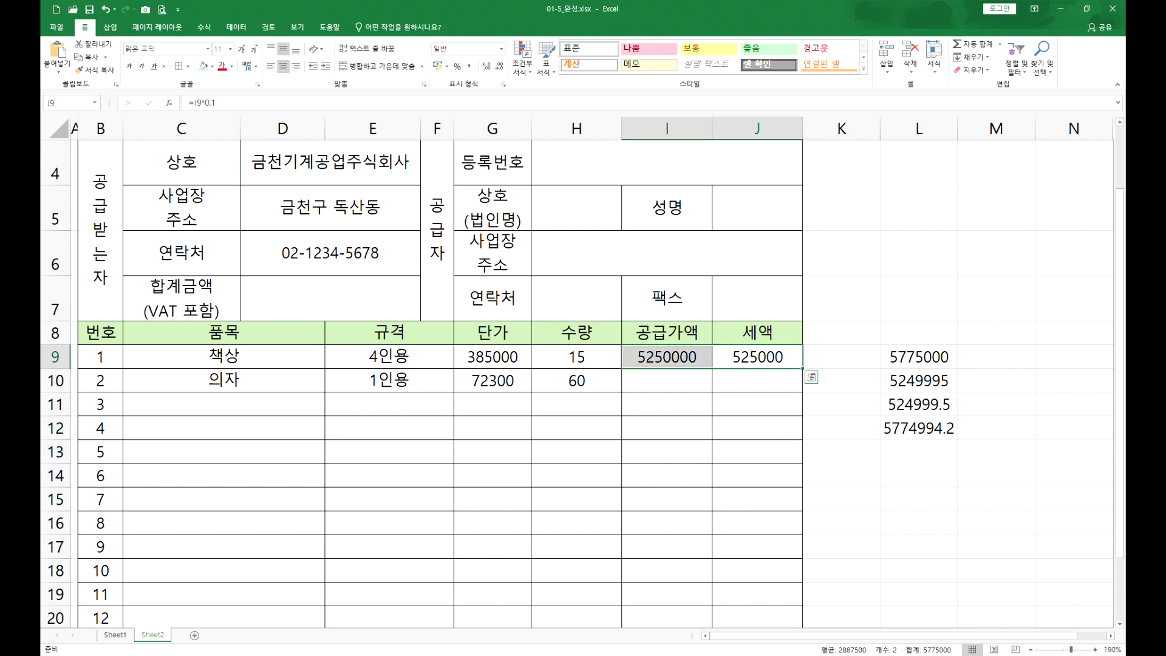
key("Right")
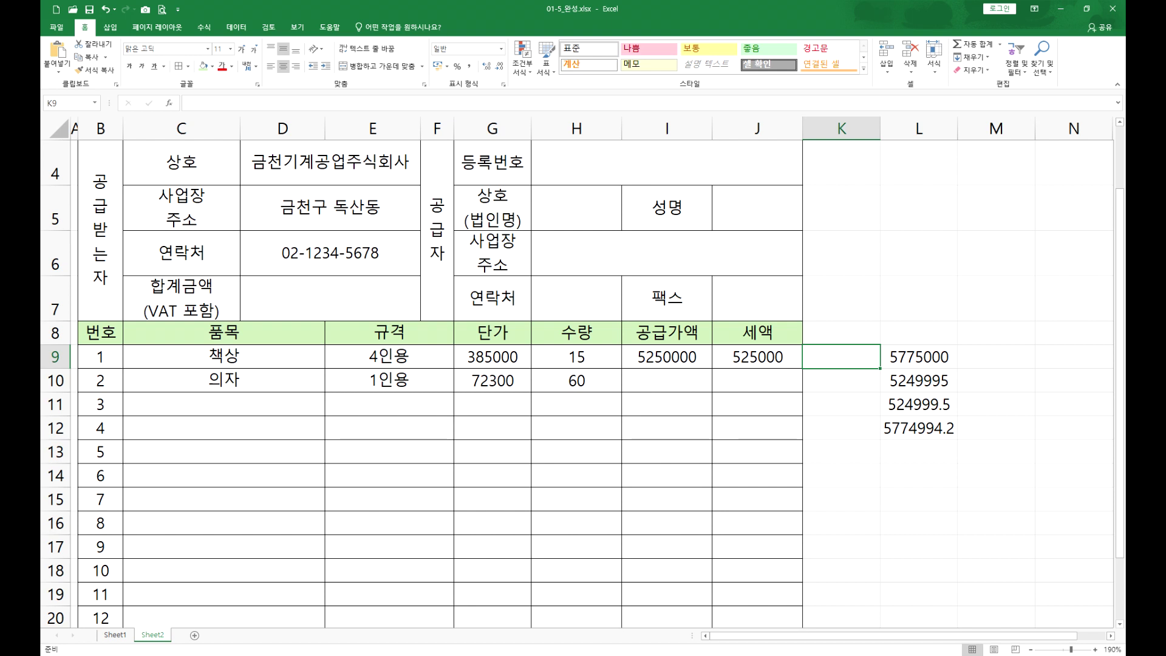
left_click(757, 357)
key("F2")
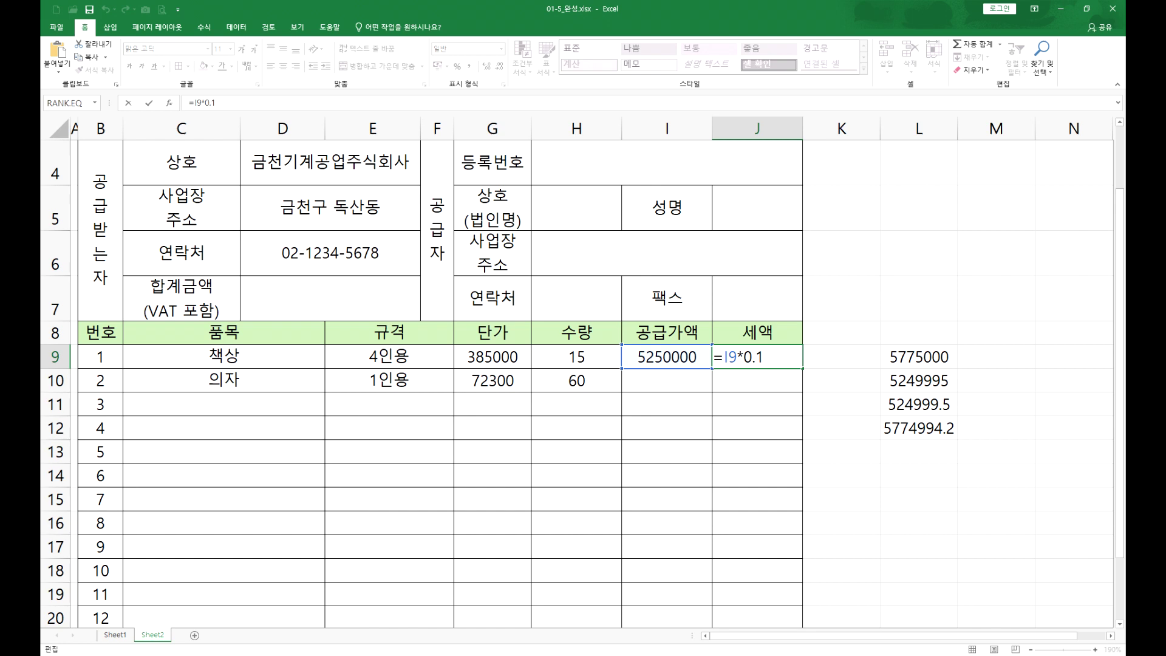
key("BackSpace")
key("BackSpace")
key("BackSpace")
type("10%")
key("Return")
left_click(758, 356)
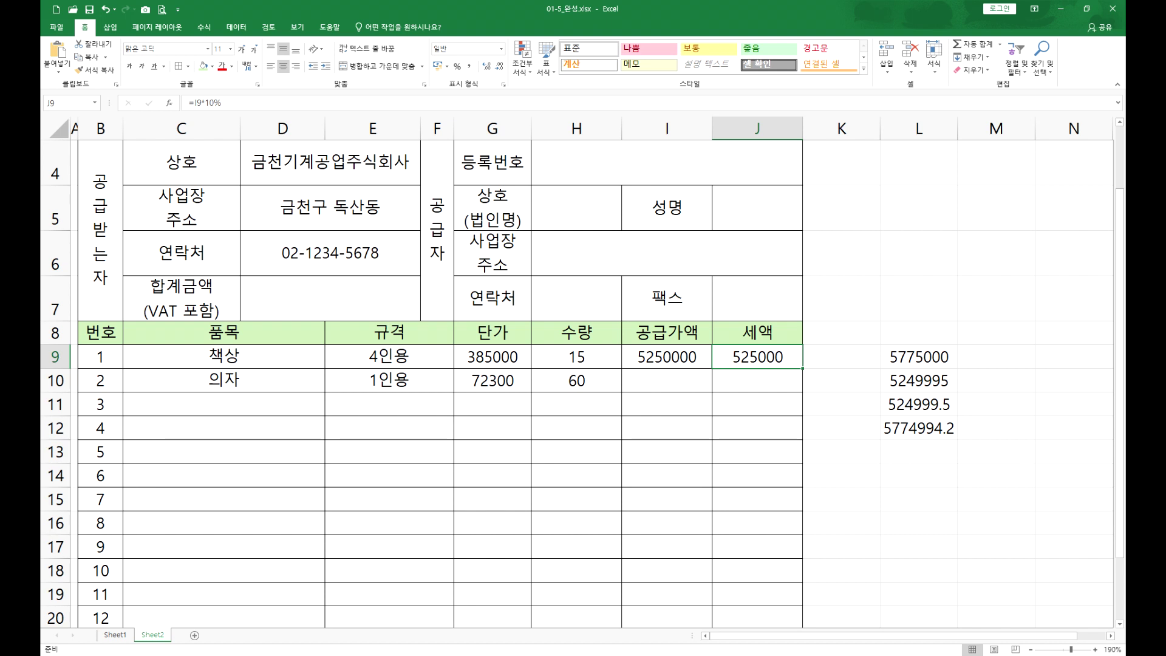
Step: Check I9's supply formula, then bring the Notepad notes to the front
left_click(667, 357)
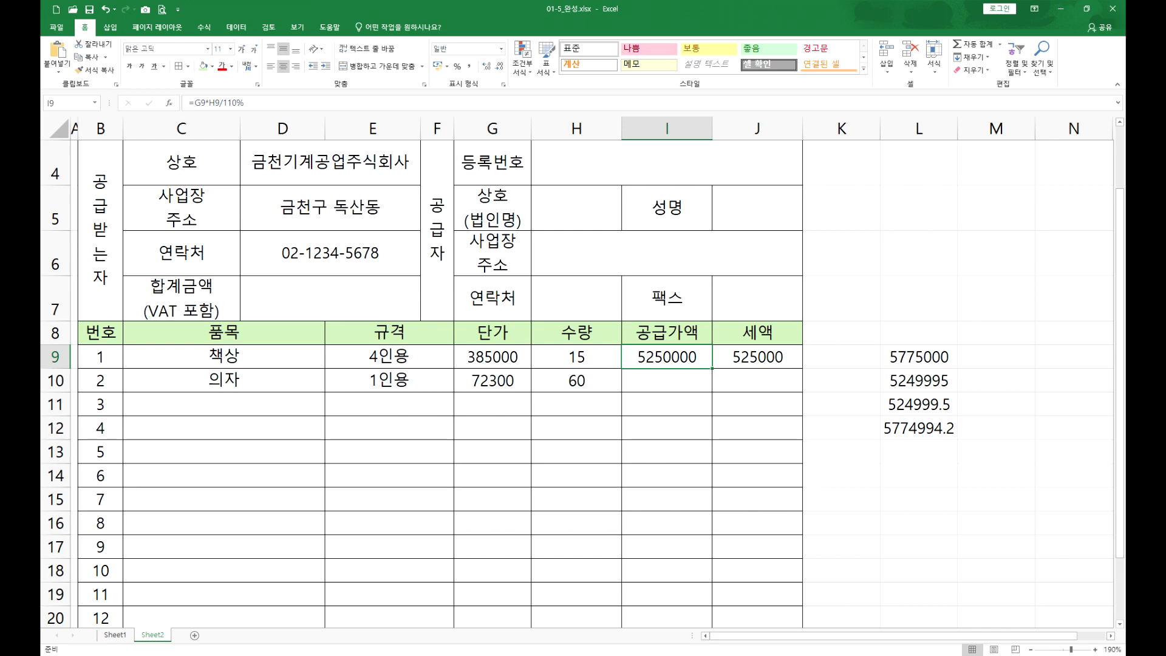
key("alt+Tab")
key("alt+Tab")
key("alt+Tab")
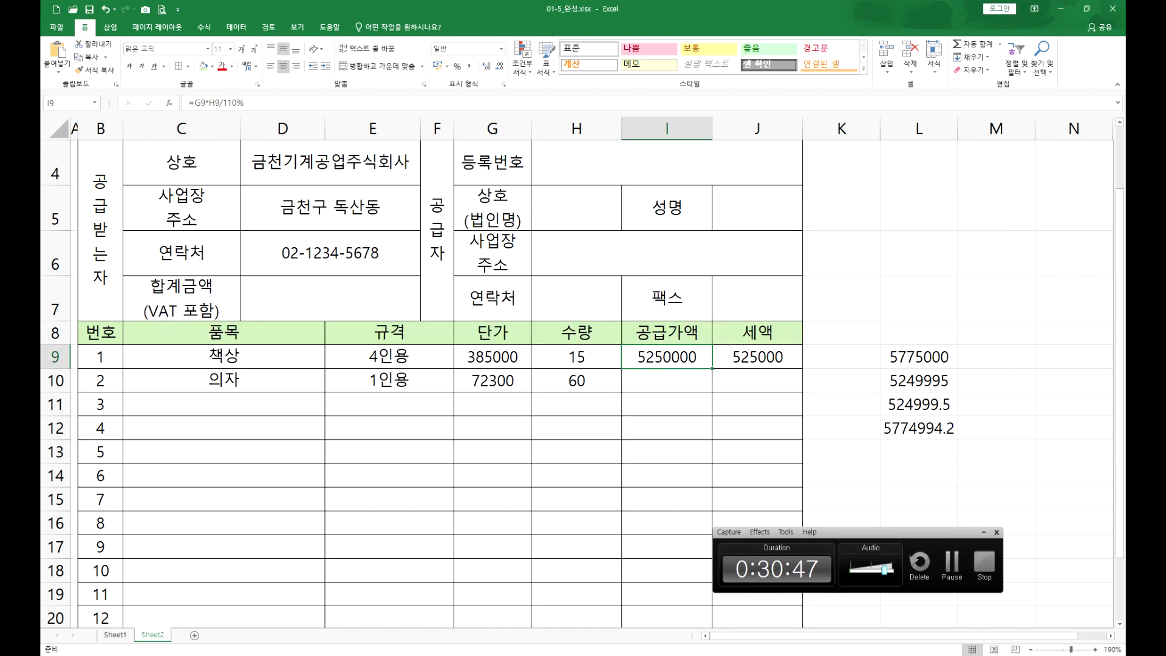
key("alt+Tab")
key("Tab")
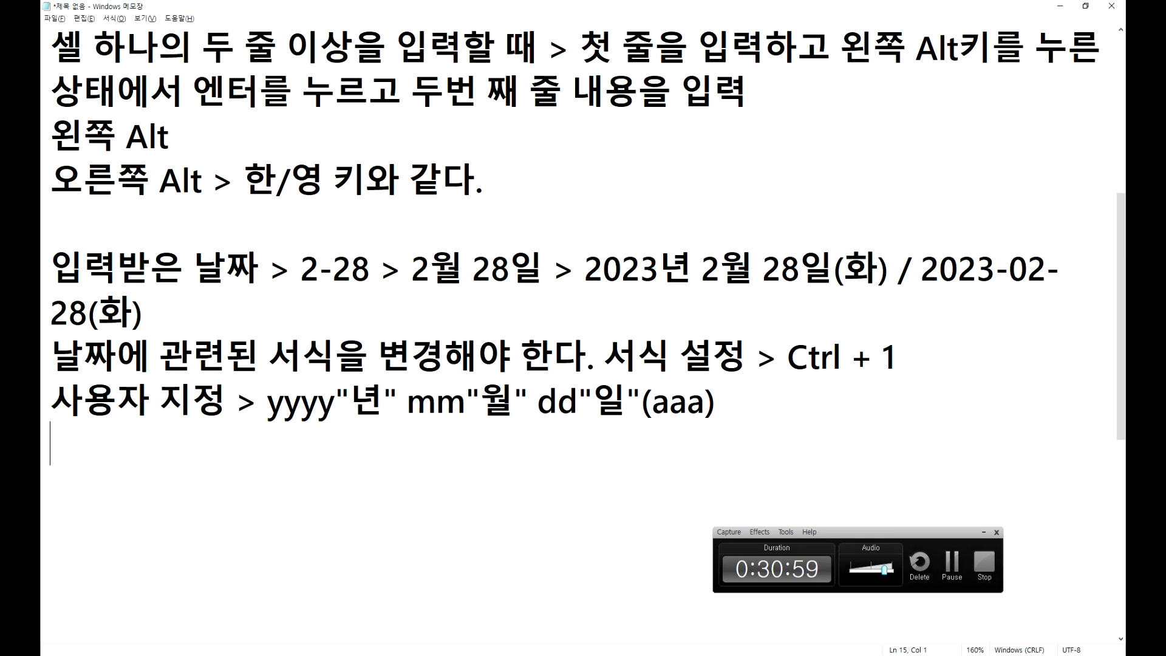
Step: Highlight the right Alt key note line in Notepad, then deselect it
key("Up")
key("Up")
key("Up")
key("Up")
key("Up")
key("Up")
key("End")
key("shift+Up")
key("shift+Down")
key("shift+Up")
key("Down")
key("Down")
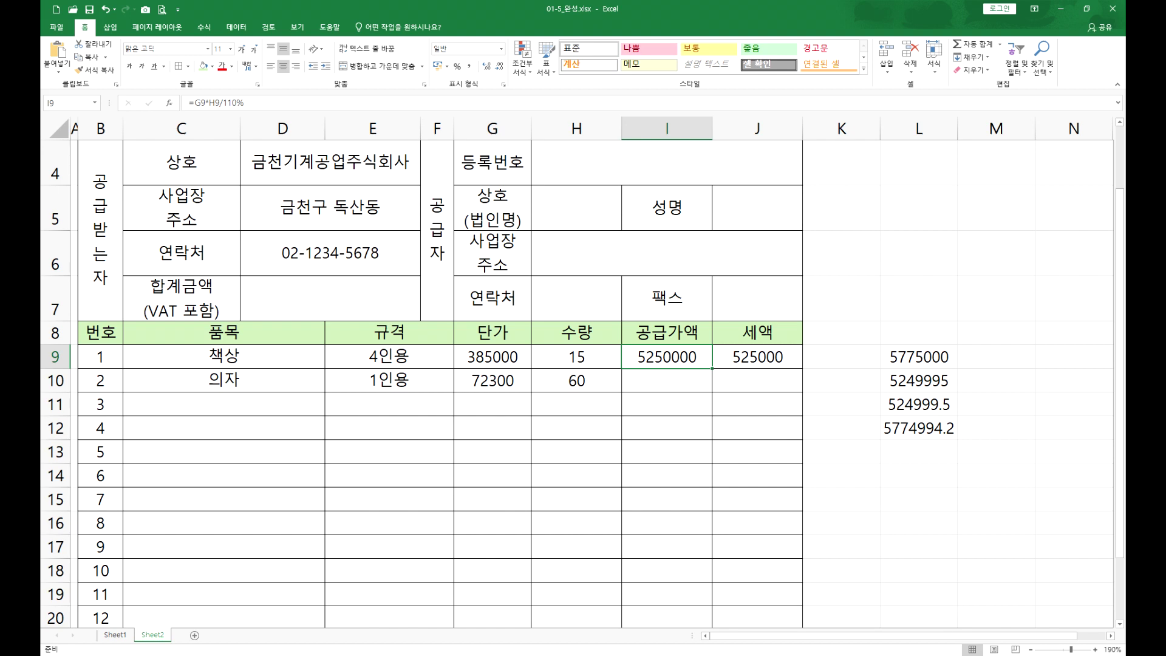
Step: Apply comma style to G9:J23 and the 합계 row totals H24:J24
scroll(583, 364, "down", 1)
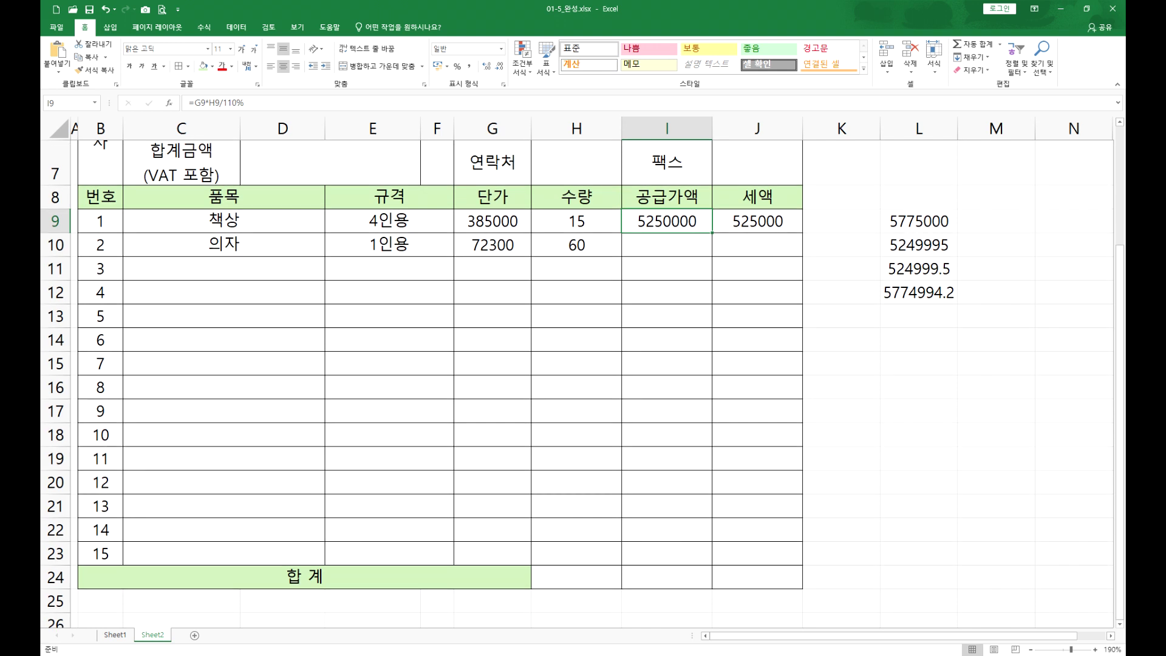
left_click_drag(493, 221, 757, 553)
mouse_move(493, 222)
left_mouse_down()
mouse_move(667, 245)
mouse_move(758, 388)
mouse_move(757, 553)
left_mouse_up()
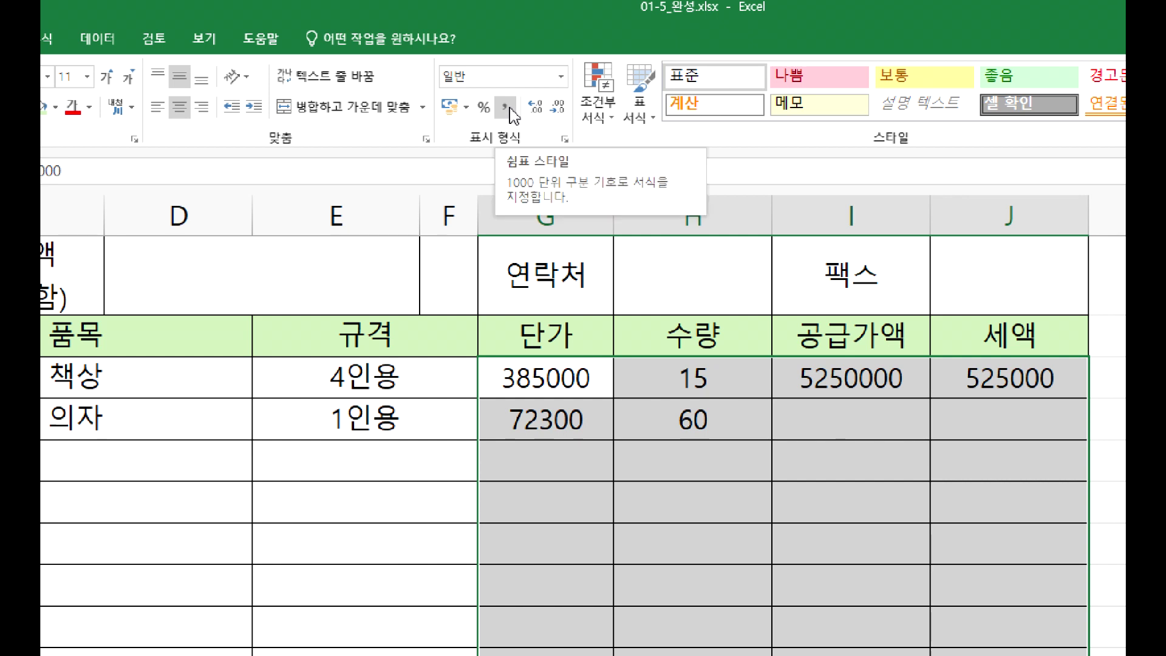
left_click(509, 110)
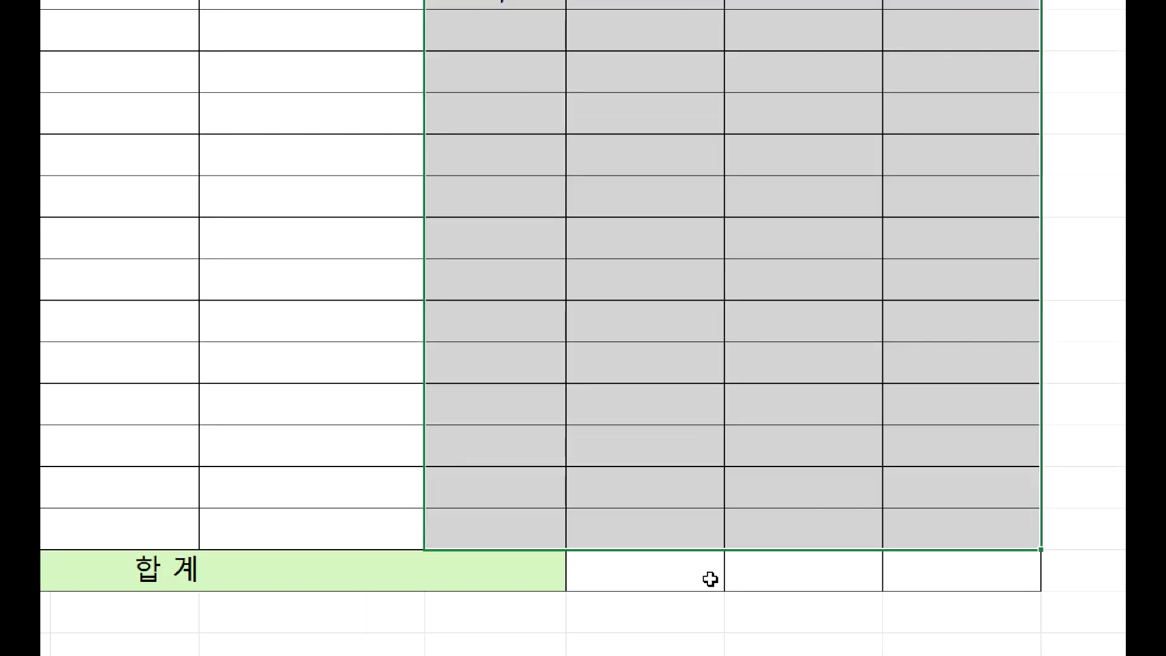
left_click(695, 577)
left_click_drag(695, 577, 932, 575)
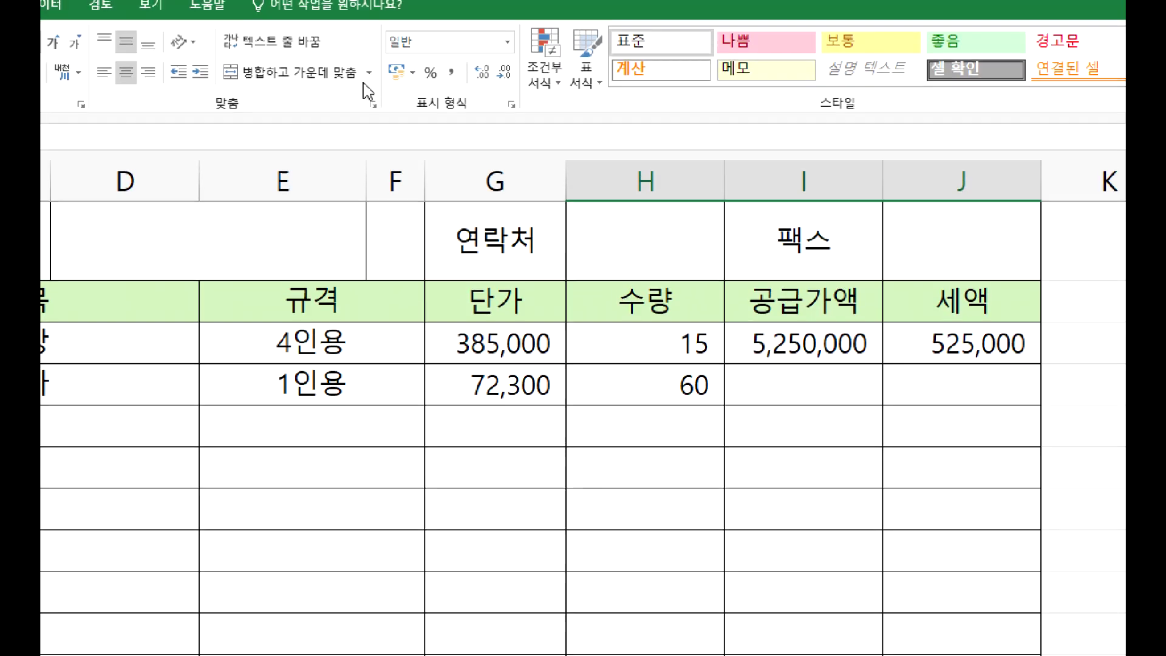
left_click(451, 72)
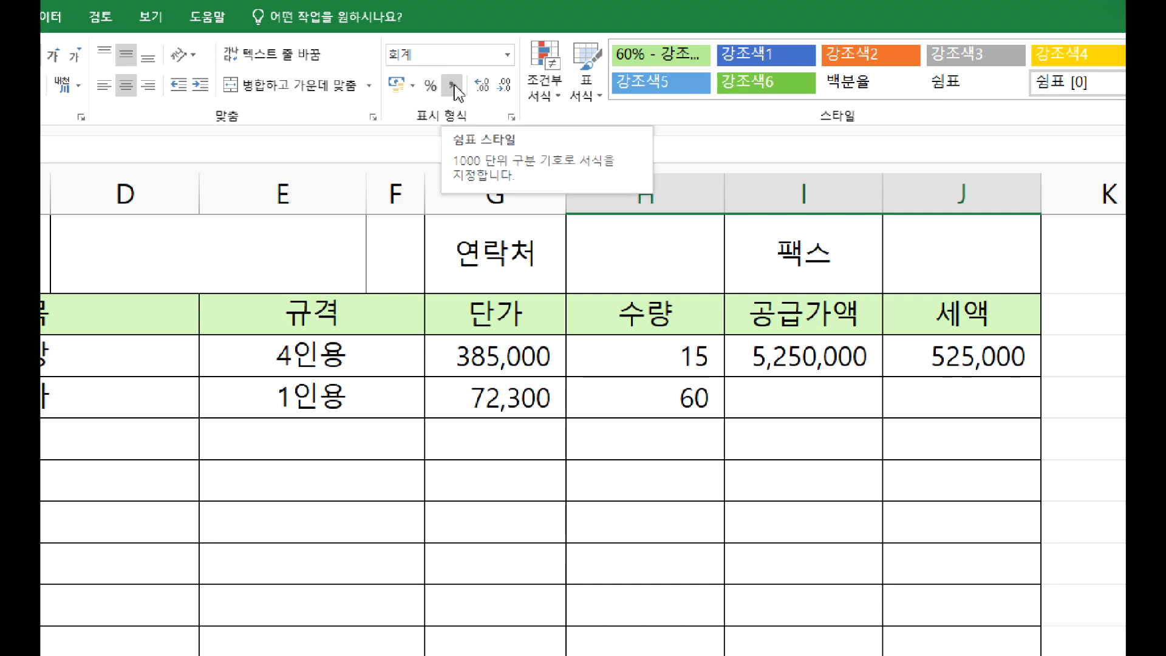
Step: Switch the two filled item rows to General, then back to comma accounting format
left_click_drag(520, 350, 967, 391)
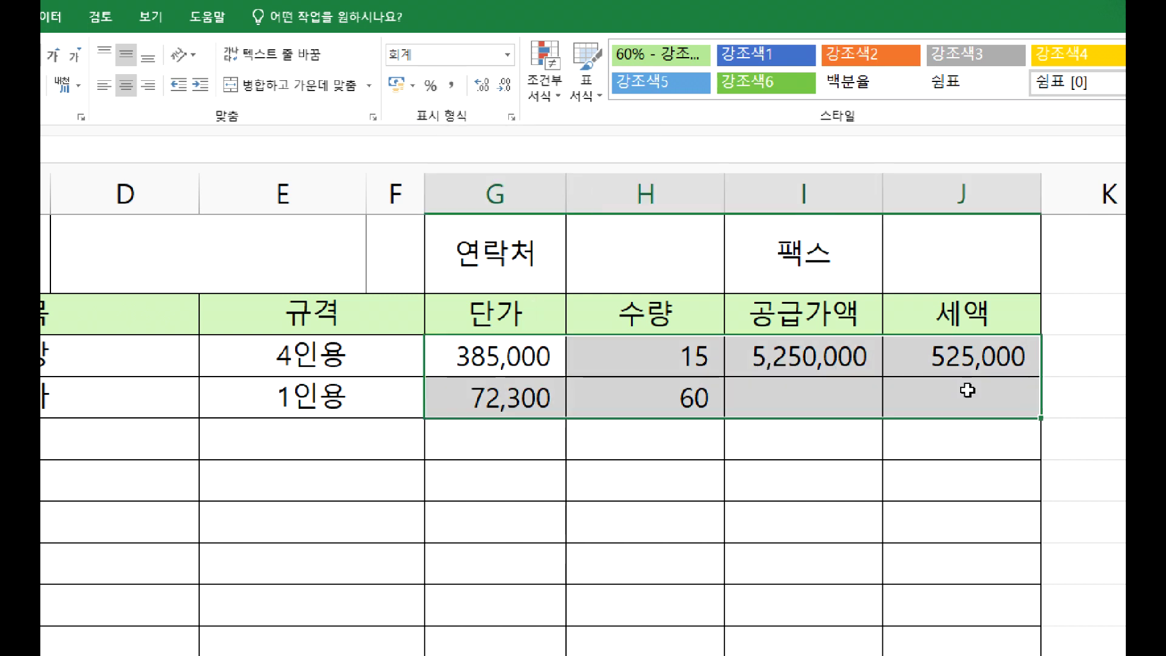
left_click(507, 54)
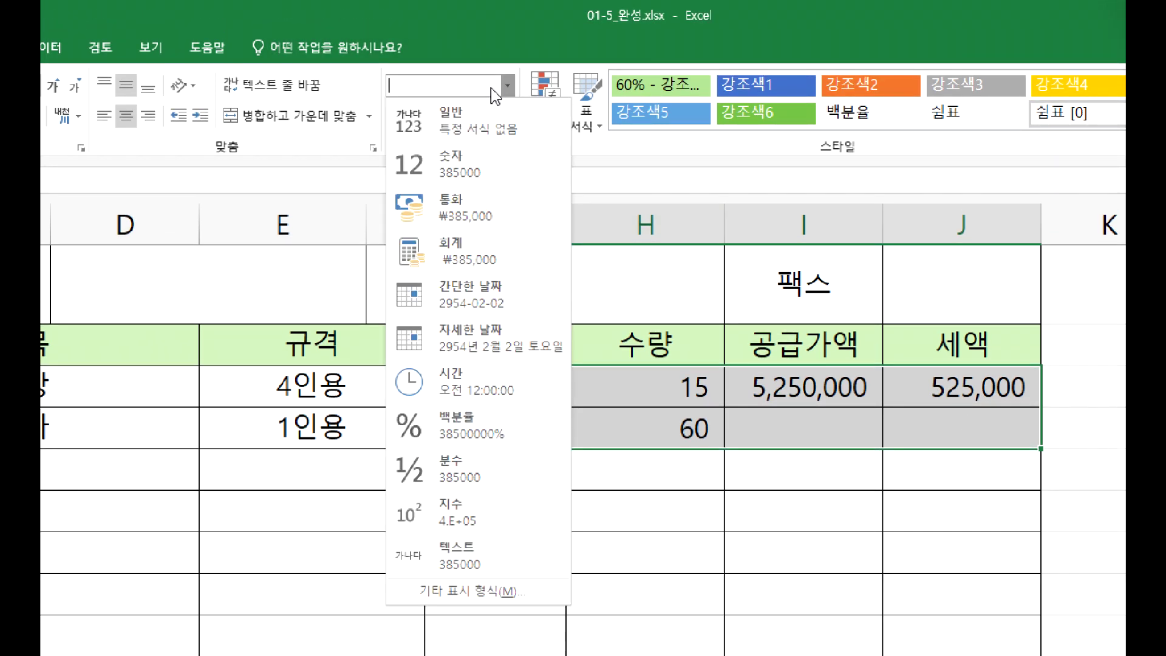
left_click(480, 118)
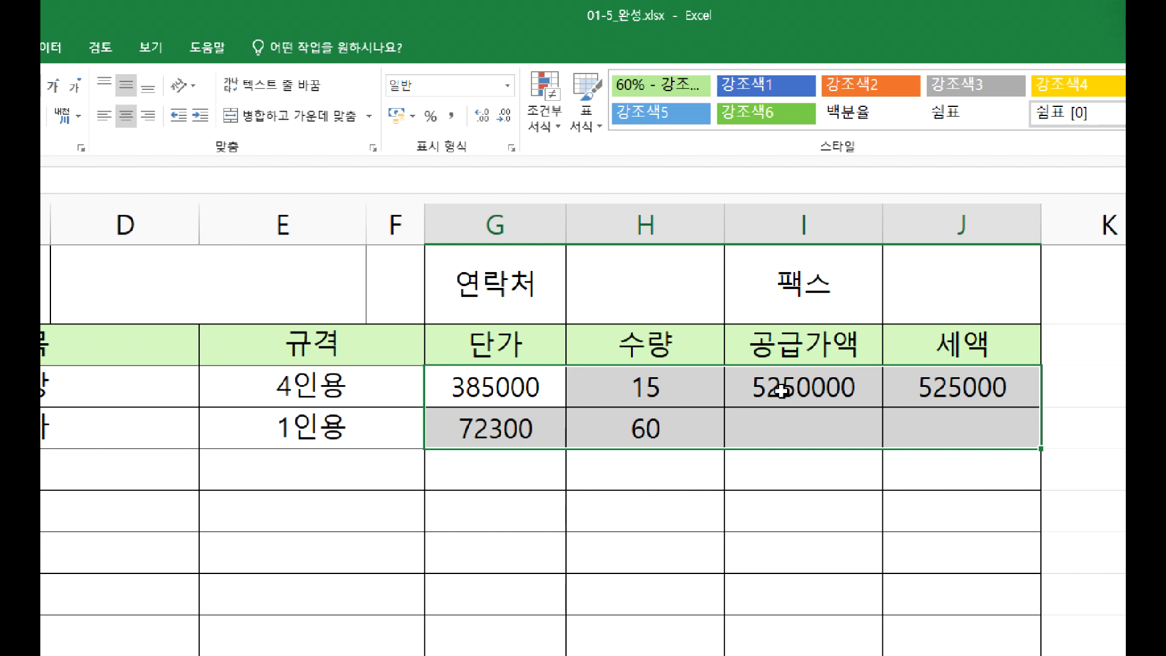
left_click(451, 115)
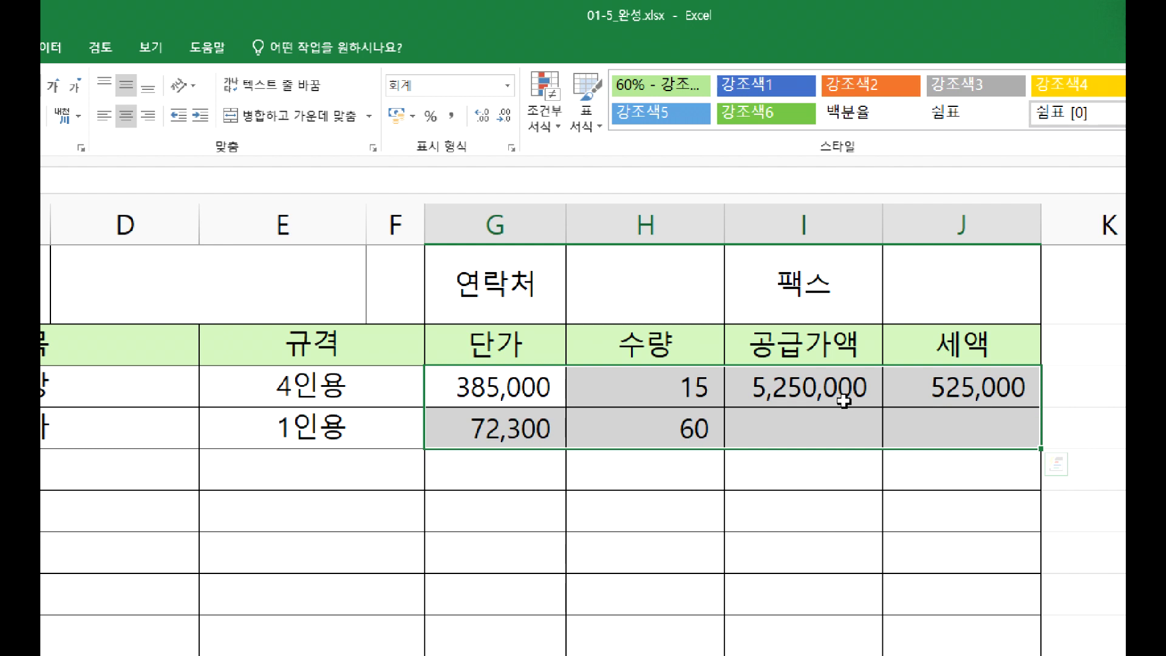
Step: Fill the I9:J9 formulas down to row 23, giving 의자 3,943,636 and 394,364
left_click(798, 419)
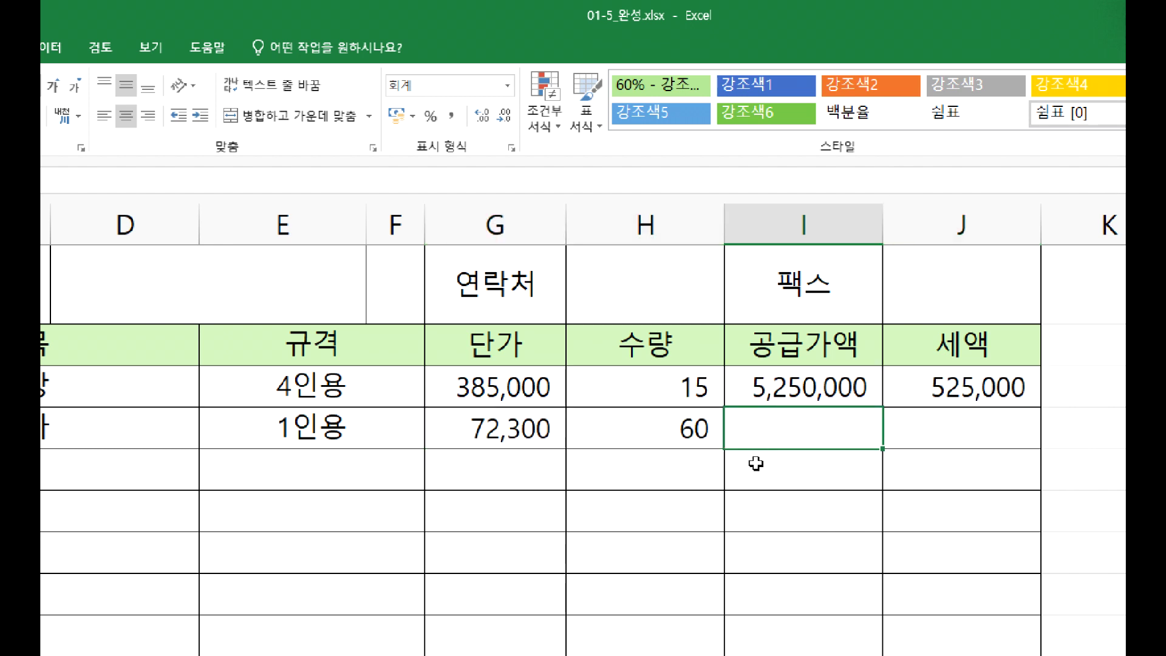
scroll(740, 503, "down", 1)
scroll(741, 508, "up", 1)
left_click_drag(802, 480, 973, 655)
left_click_drag(973, 593, 964, 655)
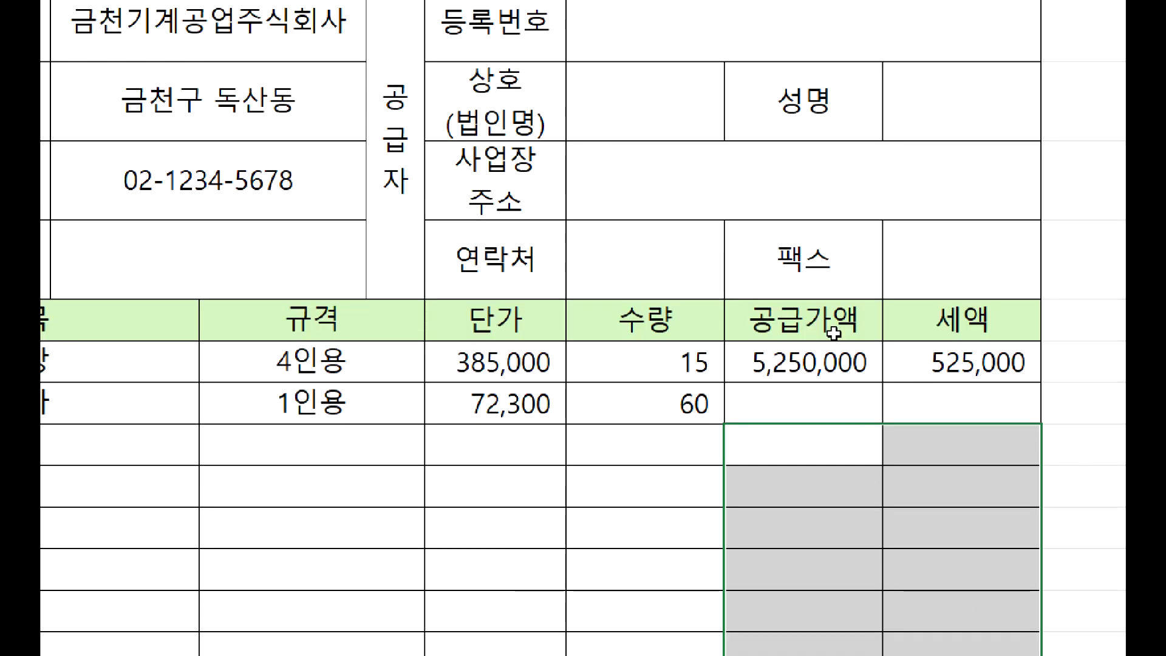
left_click_drag(808, 347, 946, 352)
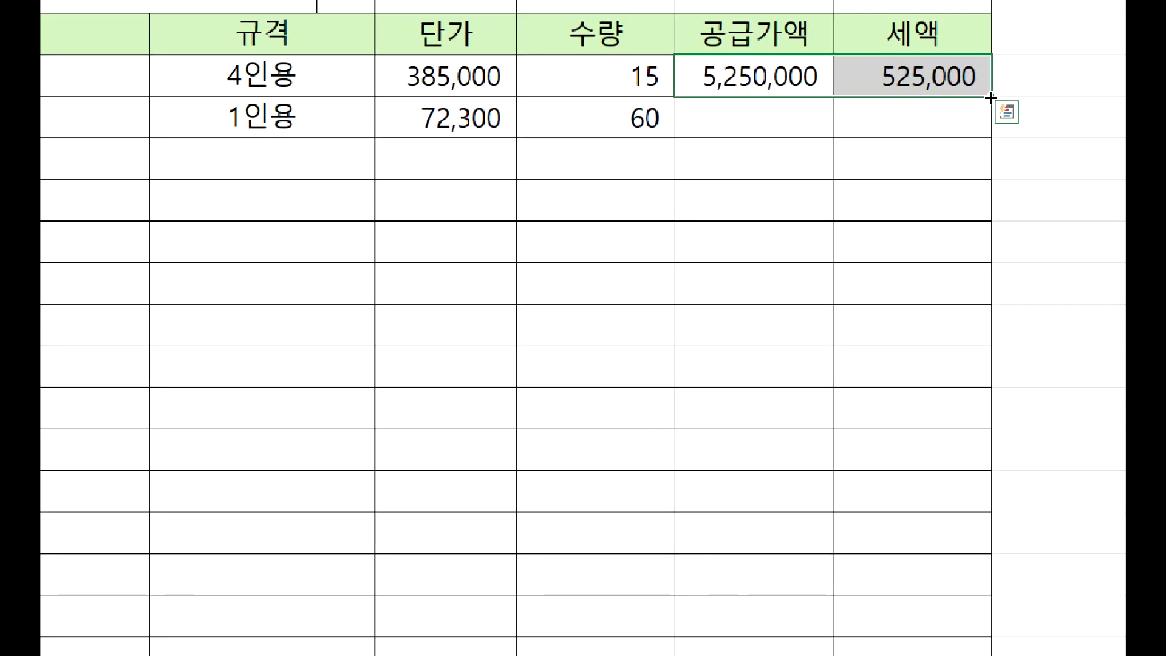
left_click_drag(991, 97, 983, 591)
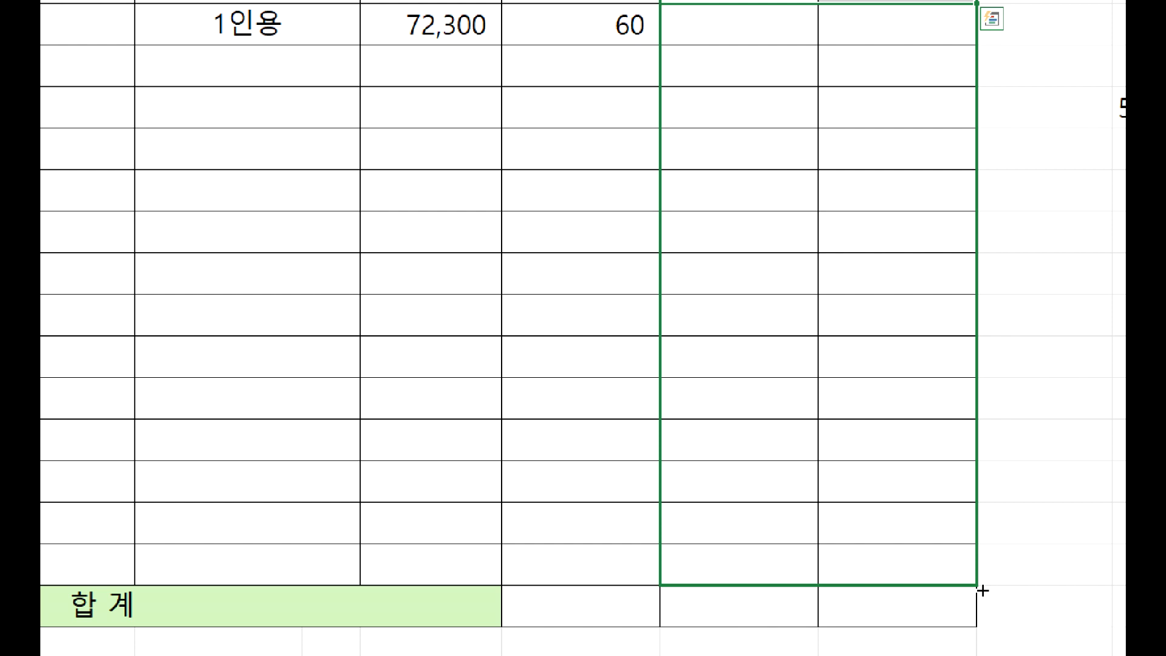
left_click_drag(983, 591, 983, 591)
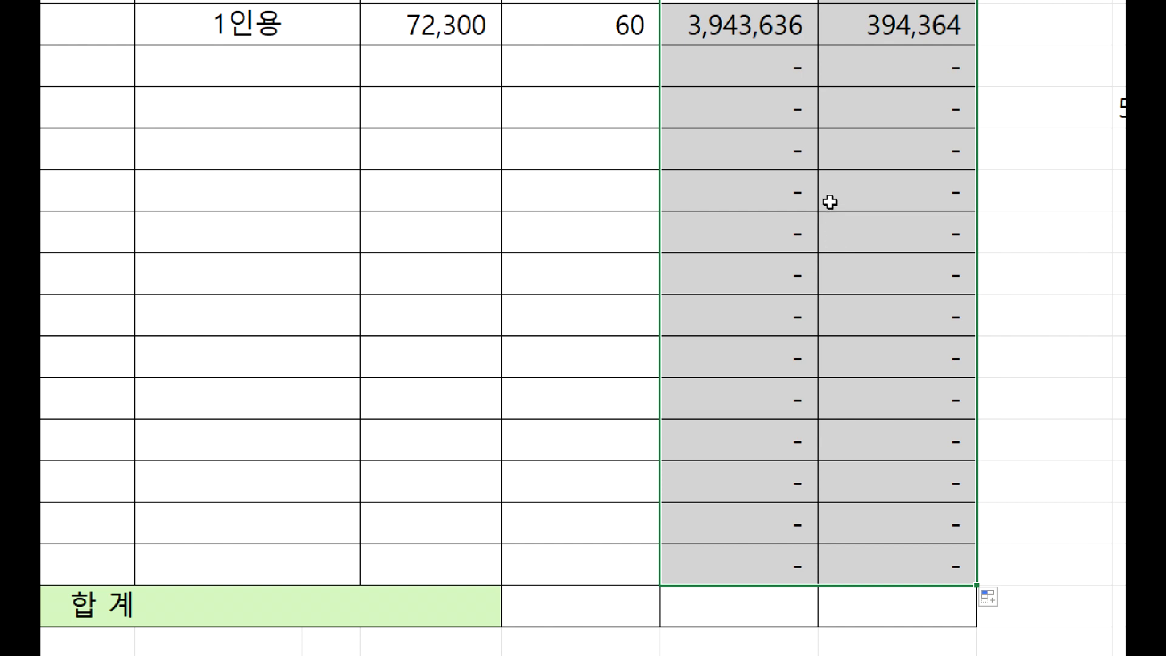
scroll(828, 200, "up", 1)
left_click(534, 174)
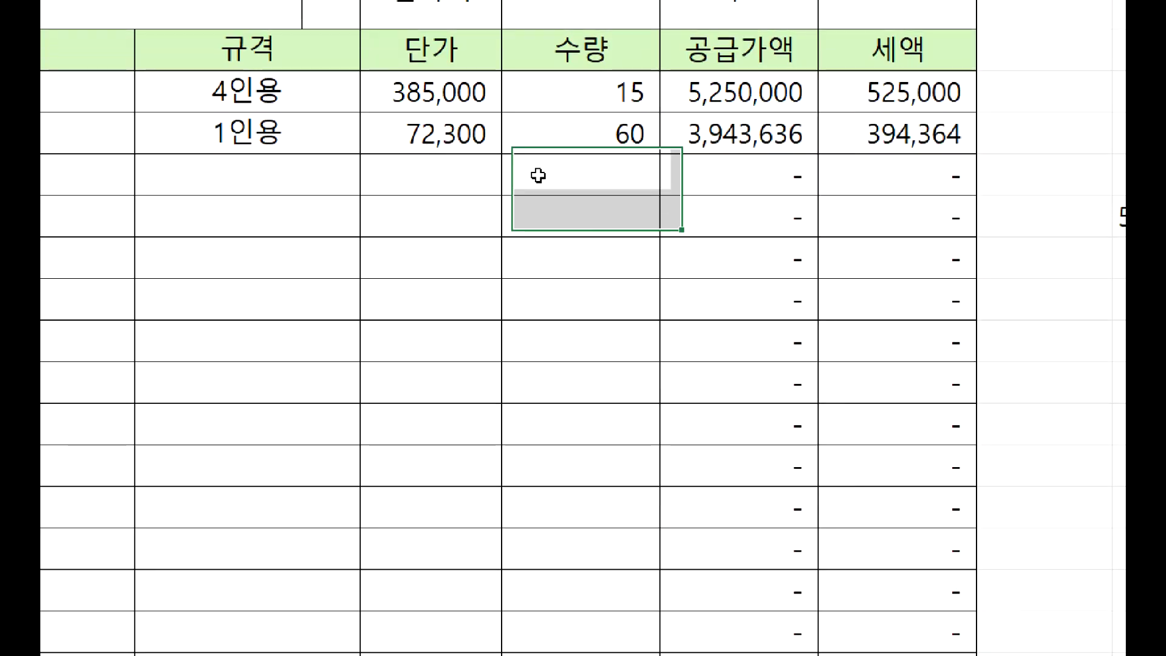
left_click(453, 177)
left_click(908, 170)
left_click(459, 174)
type("100000")
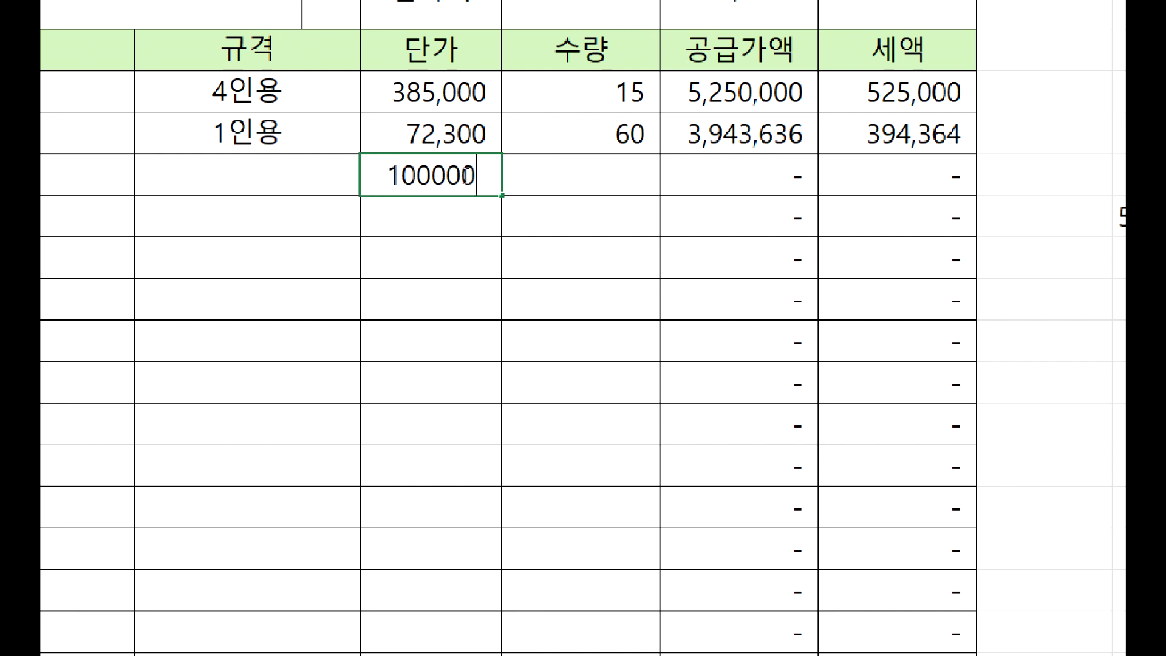
key("Tab")
type("10")
key("Tab")
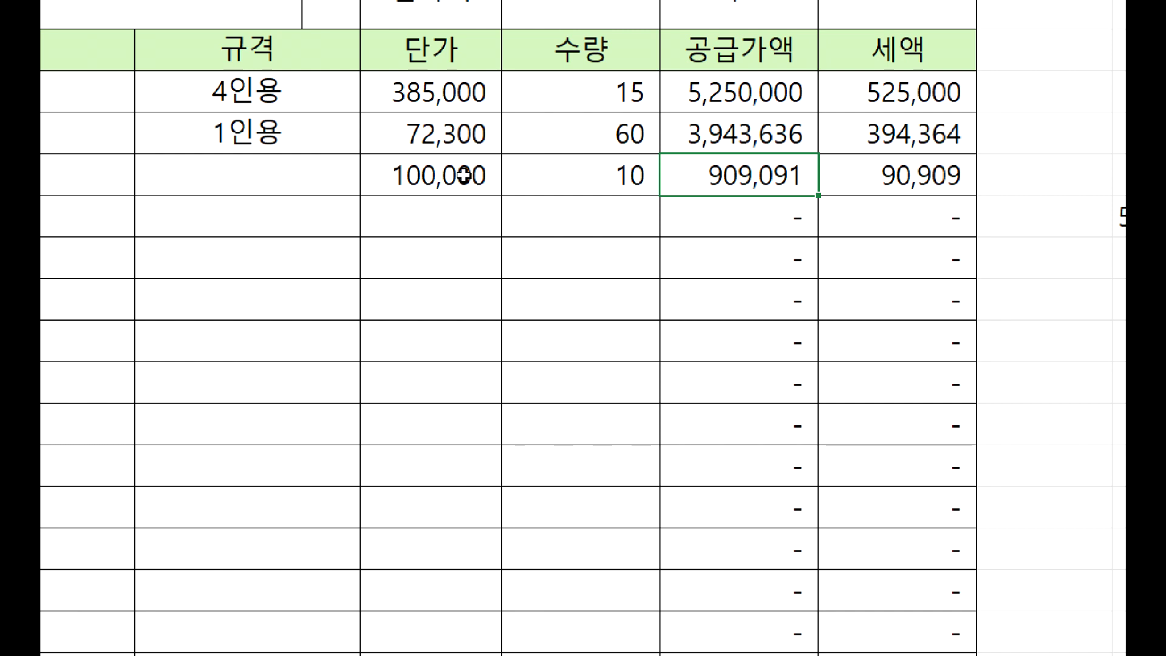
key("Left")
key("Left")
key("Delete")
key("Right")
key("Delete")
key("Right")
key("Right")
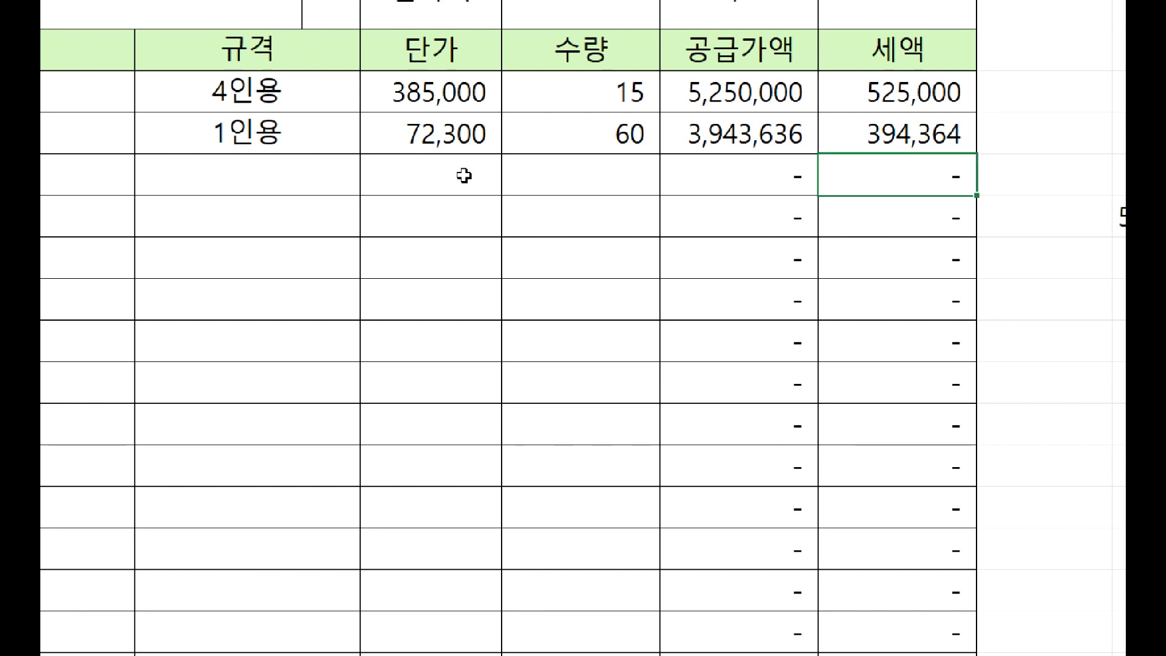
key("Left")
key("Left")
key("Left")
key("Left")
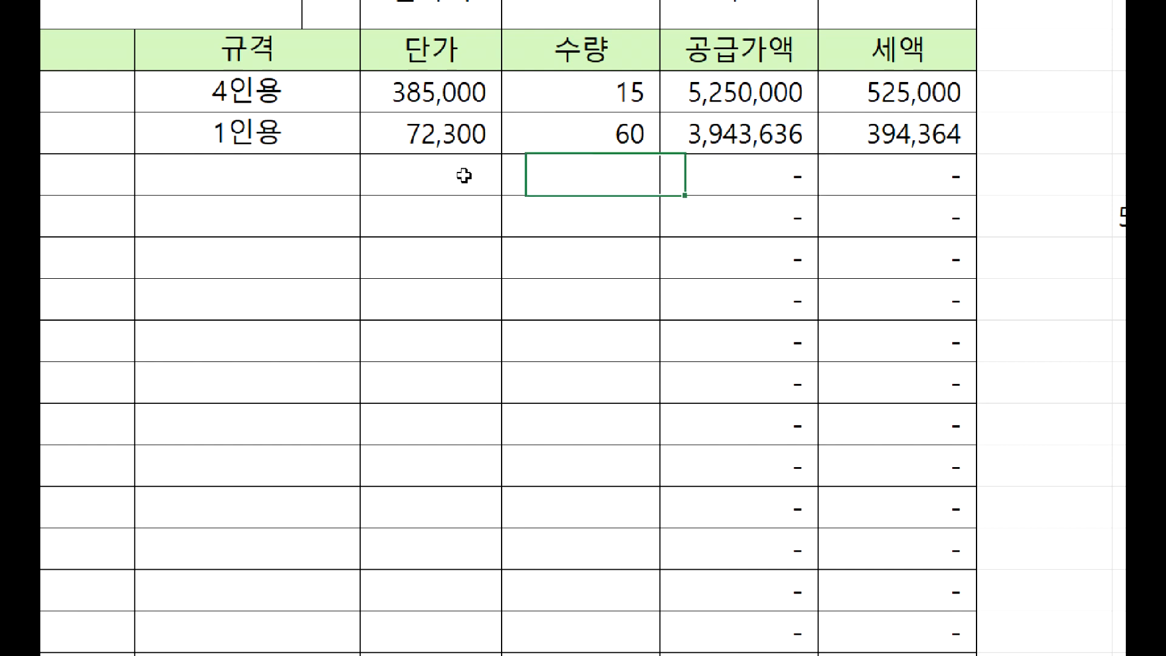
key("Right")
key("Right")
key("Right")
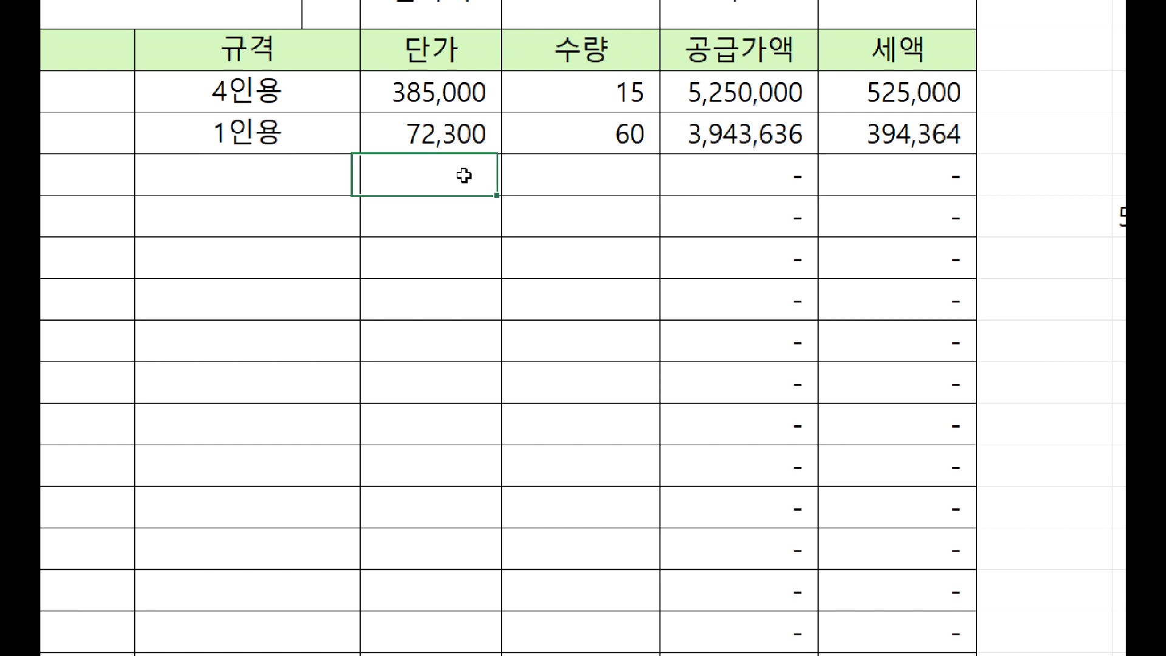
key("Right")
key("Left")
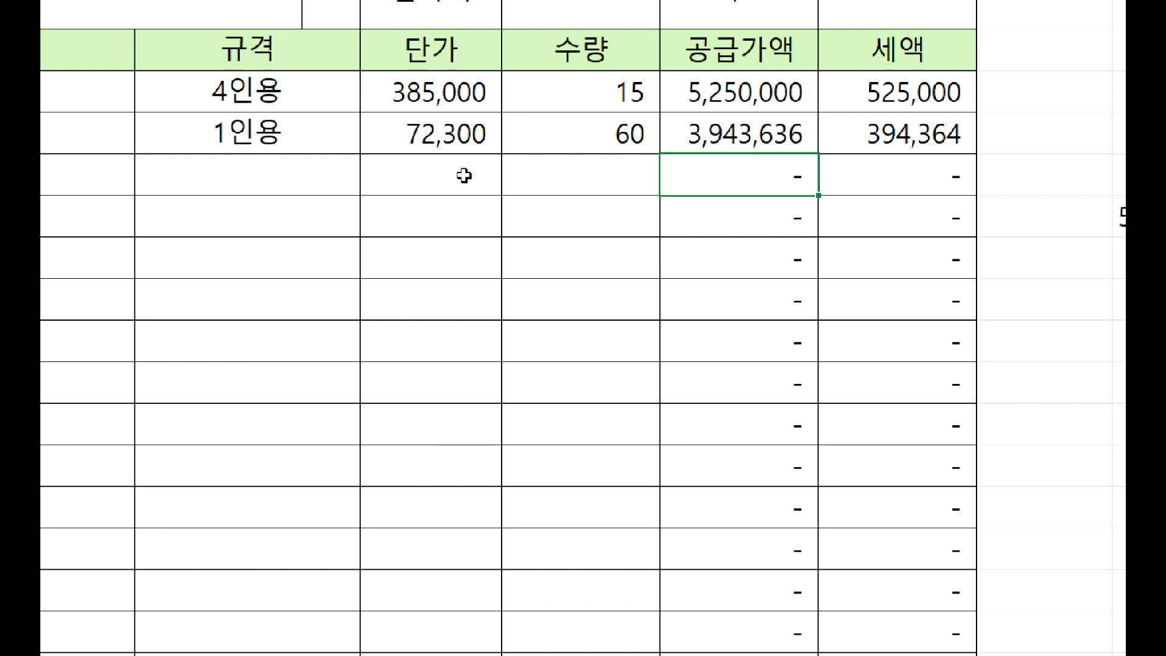
scroll(667, 558, "down", 5)
left_click(727, 300)
left_click(639, 309)
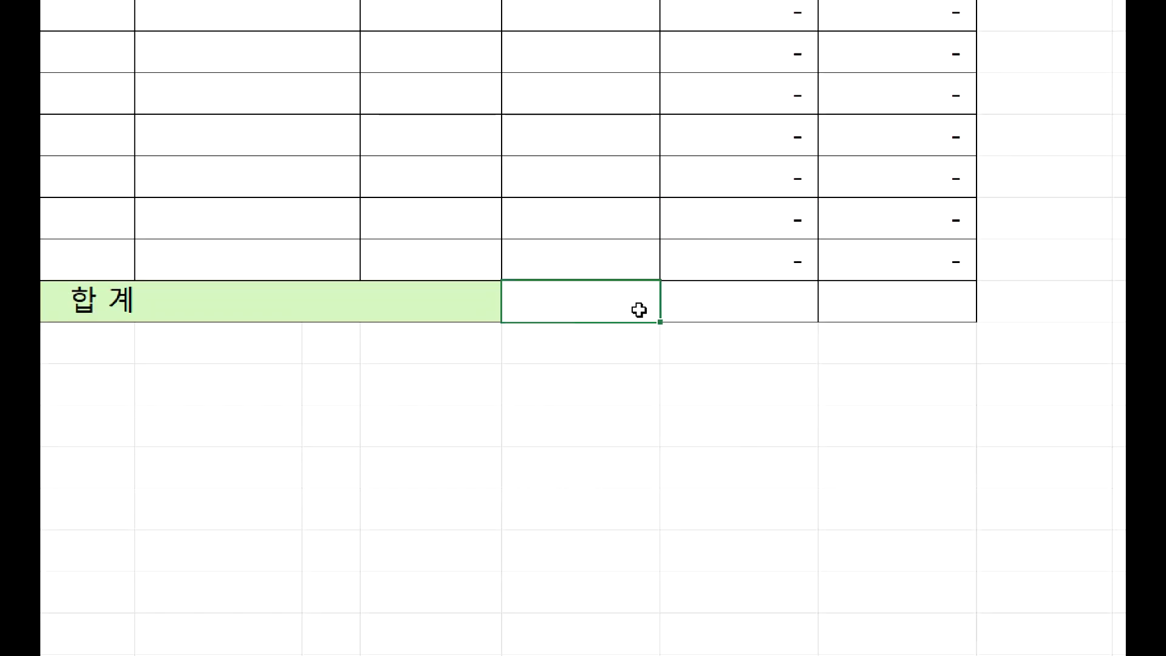
scroll(635, 310, "up", 5)
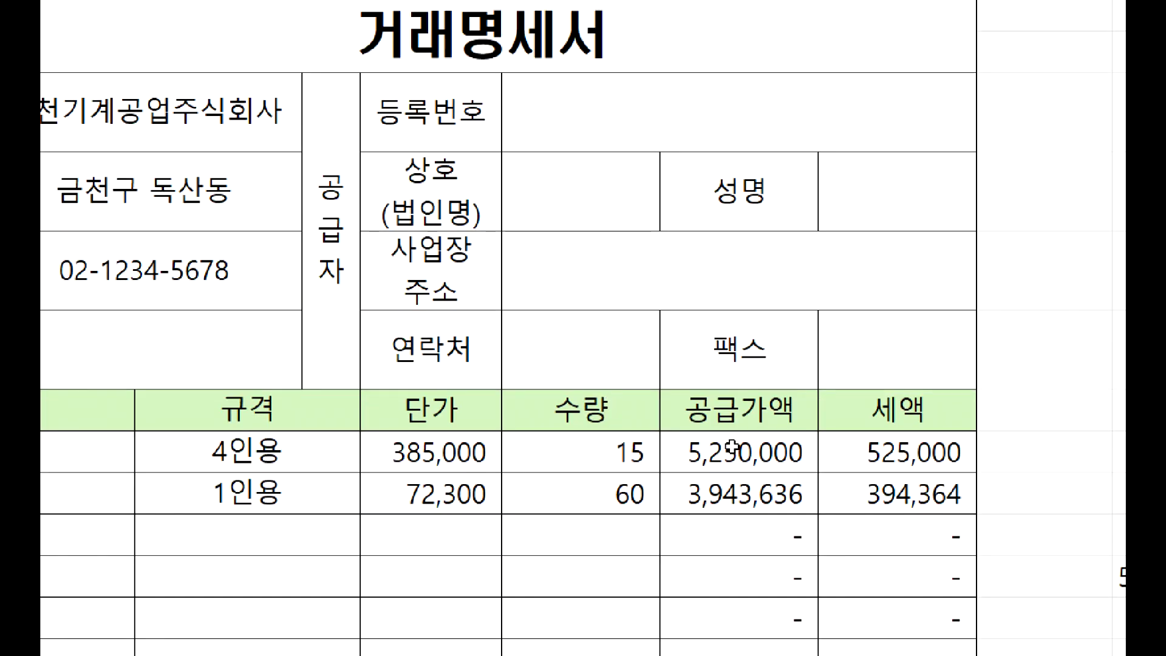
scroll(899, 477, "down", 5)
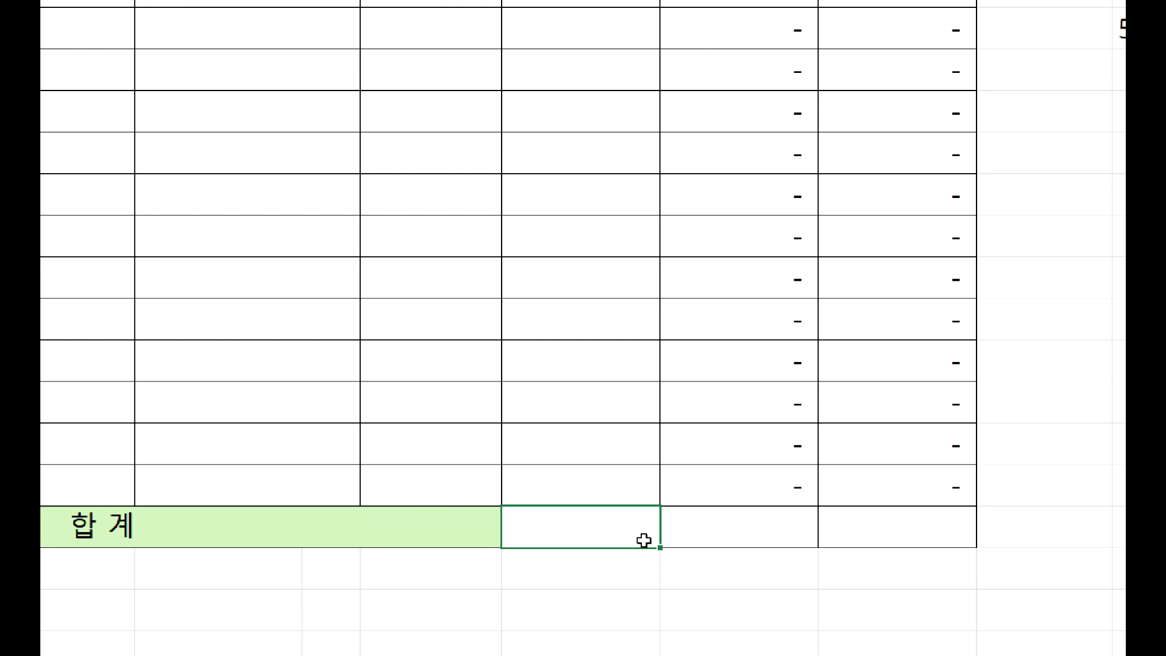
scroll(644, 540, "up", 4)
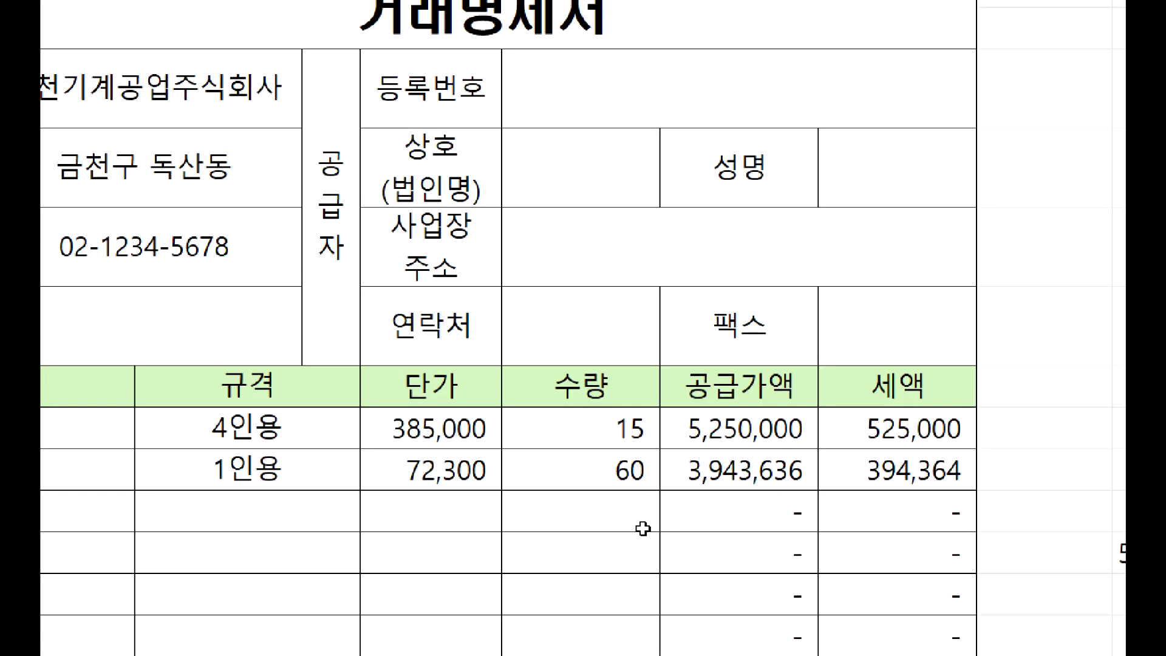
scroll(583, 376, "down", 3)
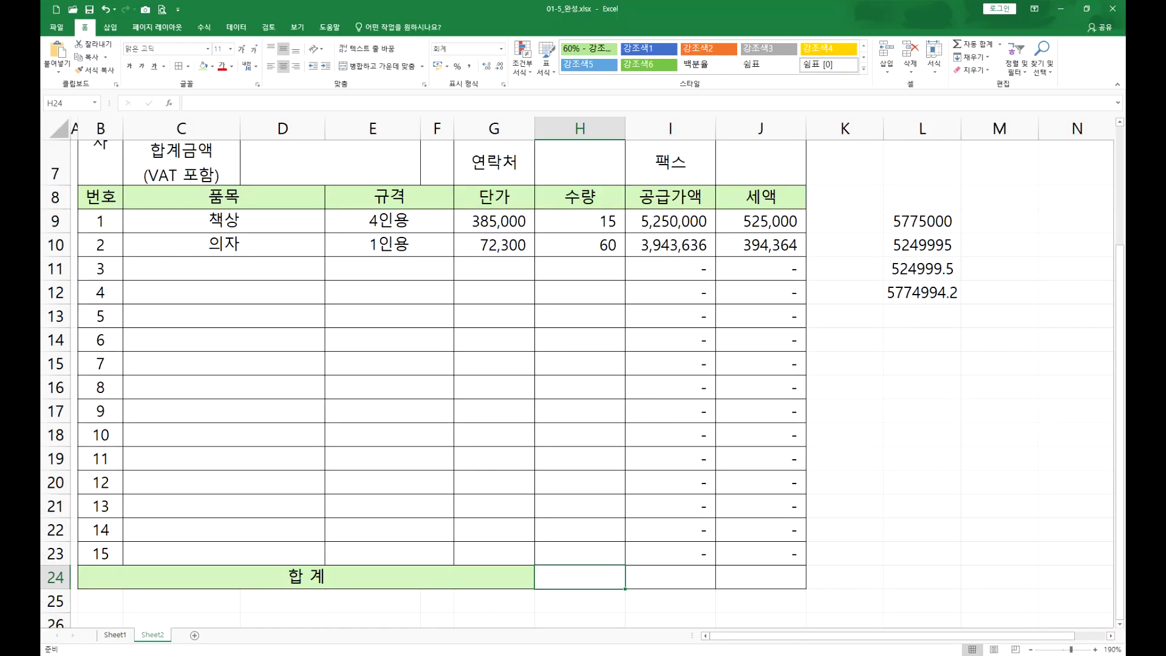
left_click_drag(580, 221, 761, 577)
scroll(583, 383, "down", 1)
scroll(584, 383, "up", 1)
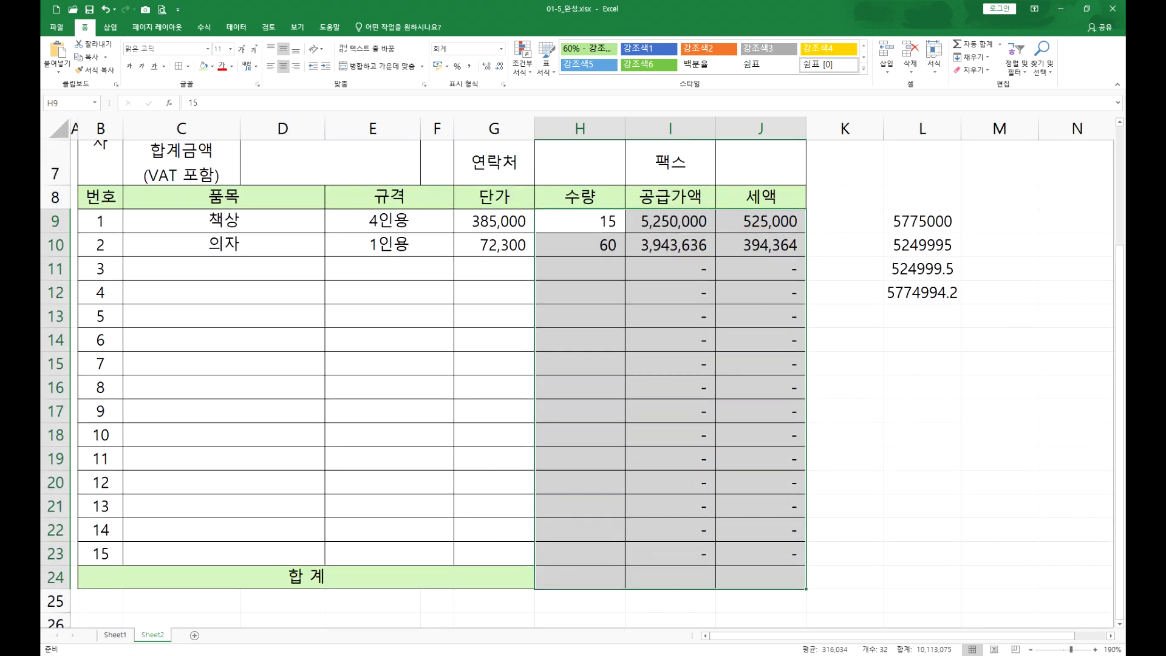
left_click_drag(580, 221, 761, 578)
scroll(583, 365, "down", 1)
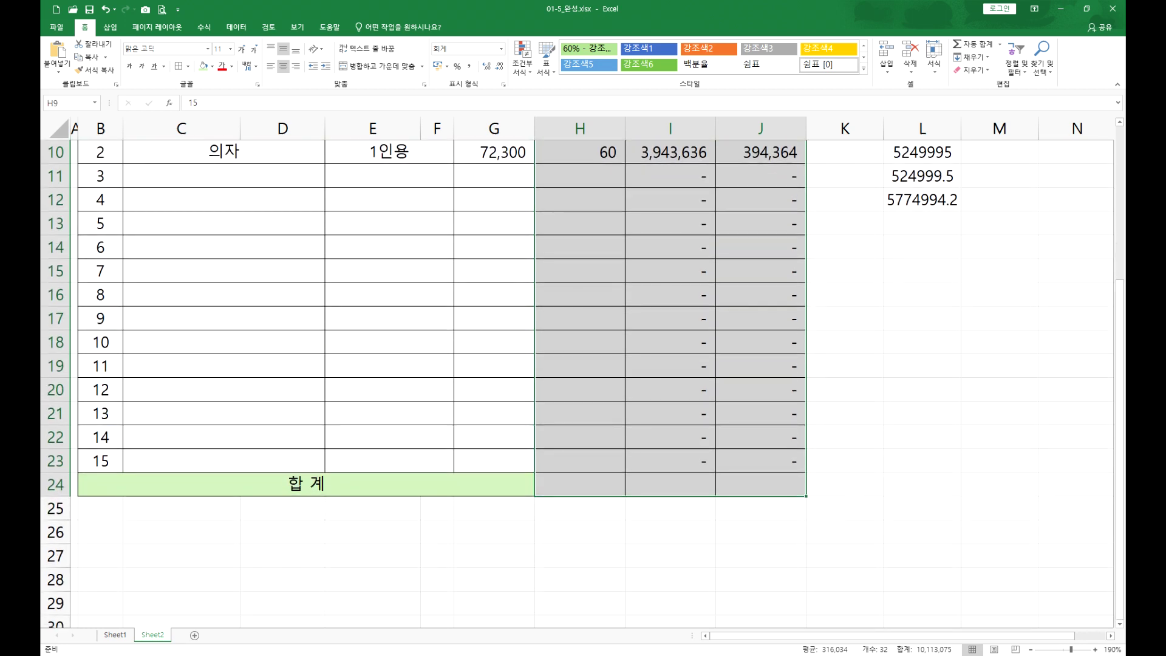
scroll(583, 382, "up", 1)
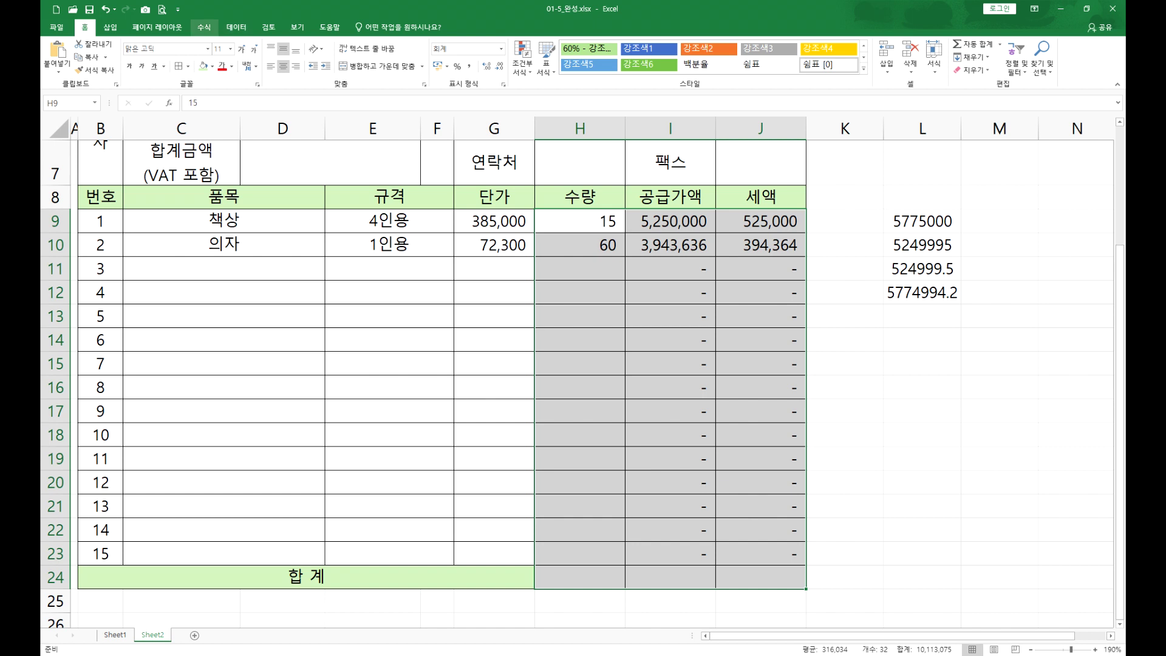
Step: AutoSum H9:J24 from the Formulas tab, giving totals 75, 9,193,636 and 919,364
left_click(205, 27)
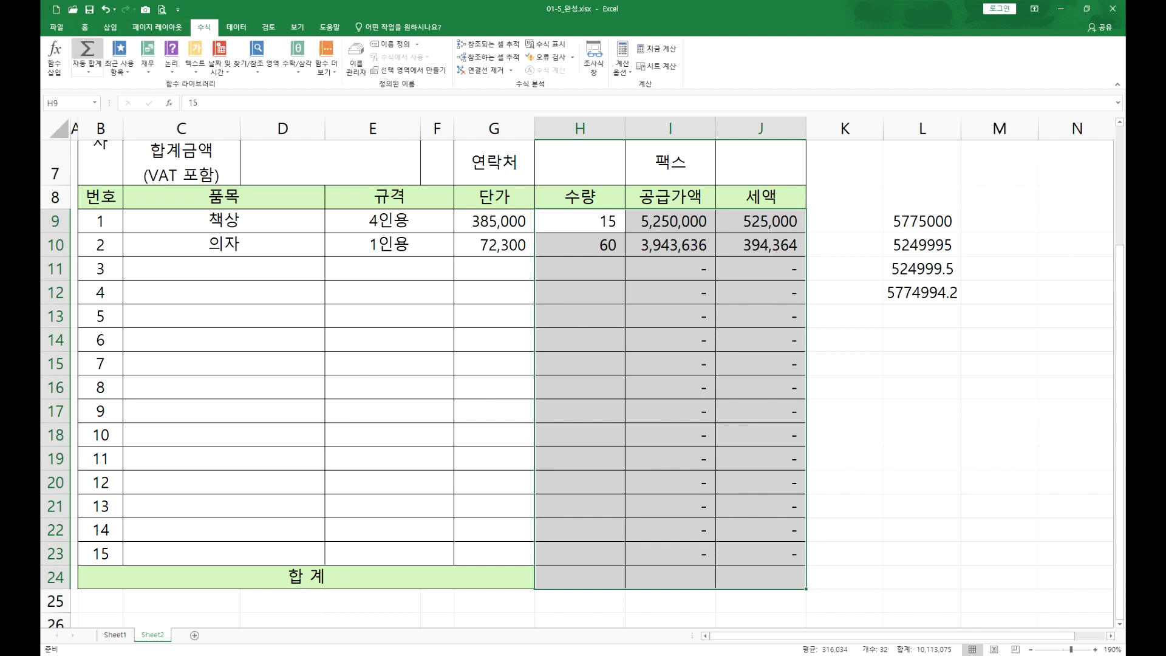
left_click(88, 49)
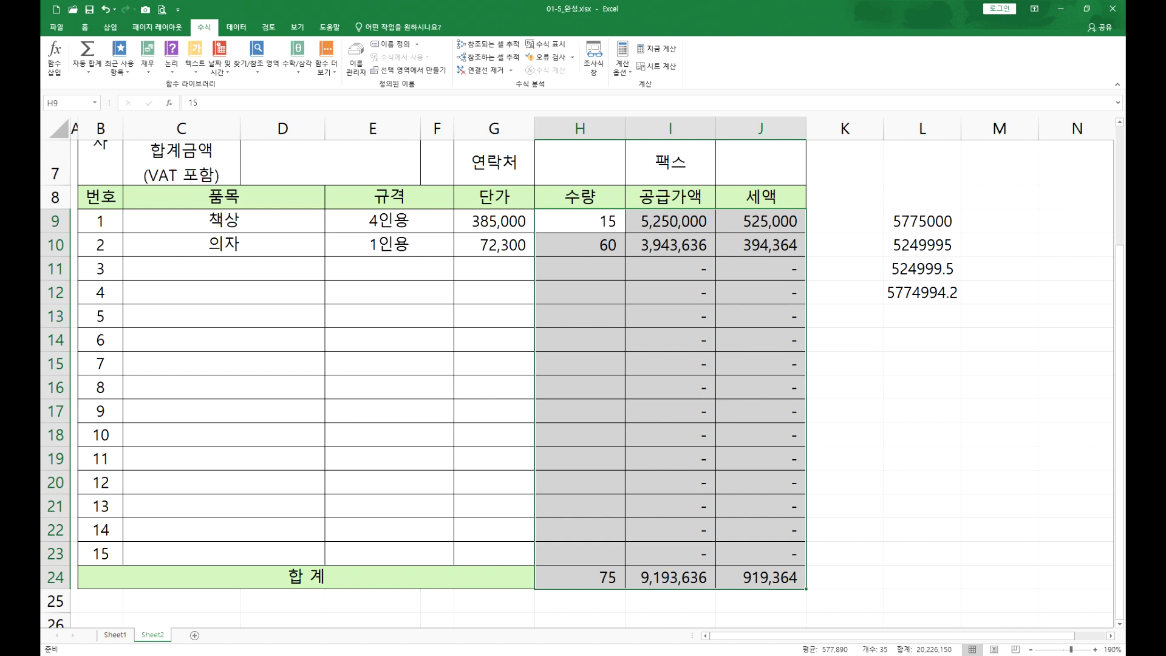
left_click_drag(670, 577, 761, 577)
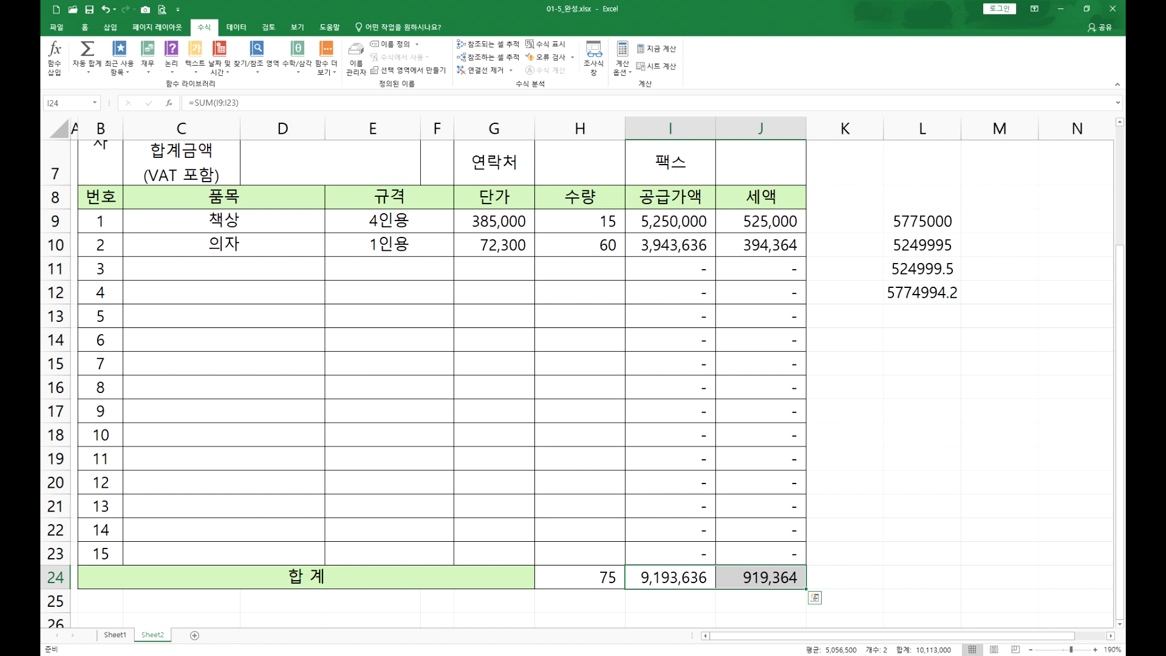
left_click(580, 269)
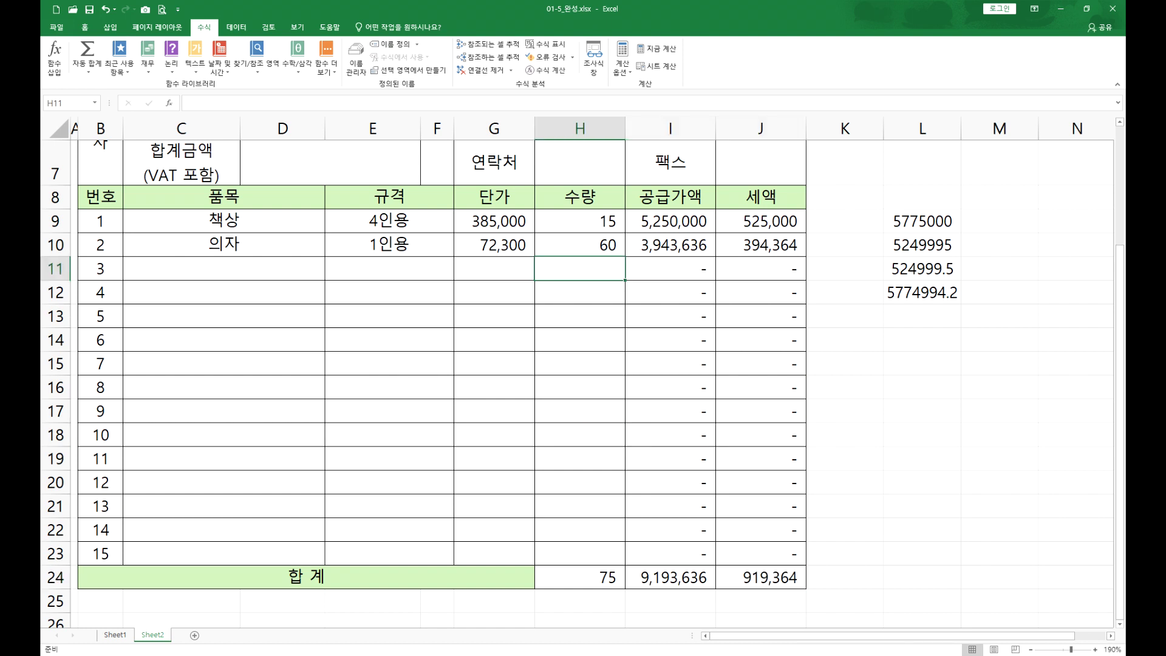
left_click_drag(580, 221, 761, 577)
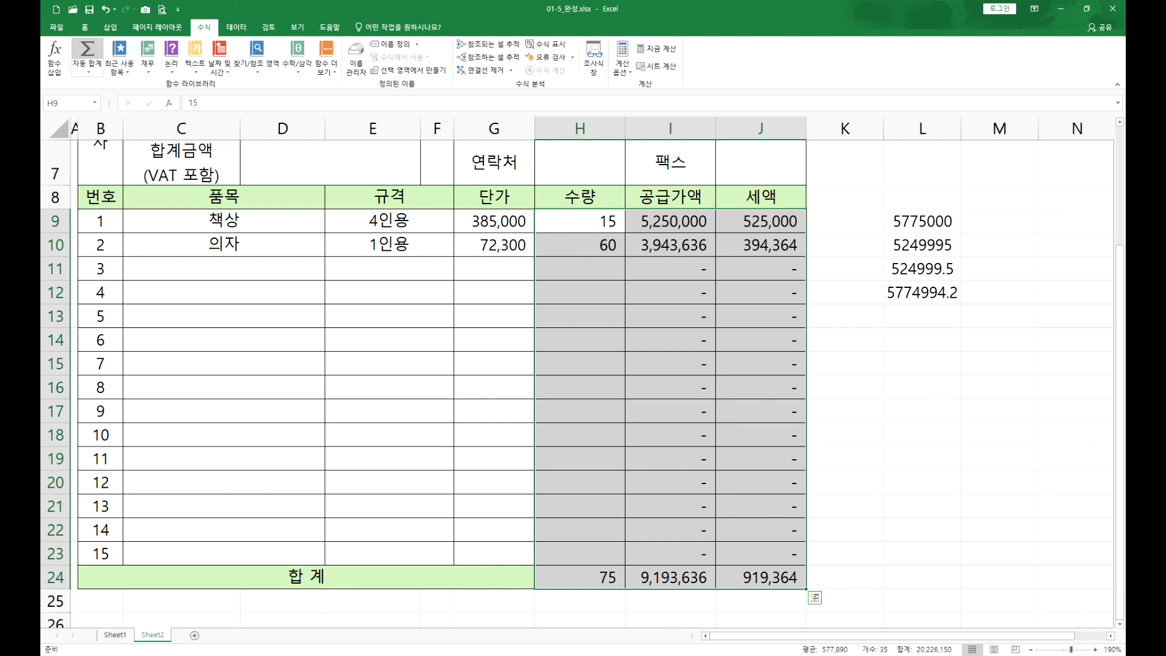
left_click(87, 54)
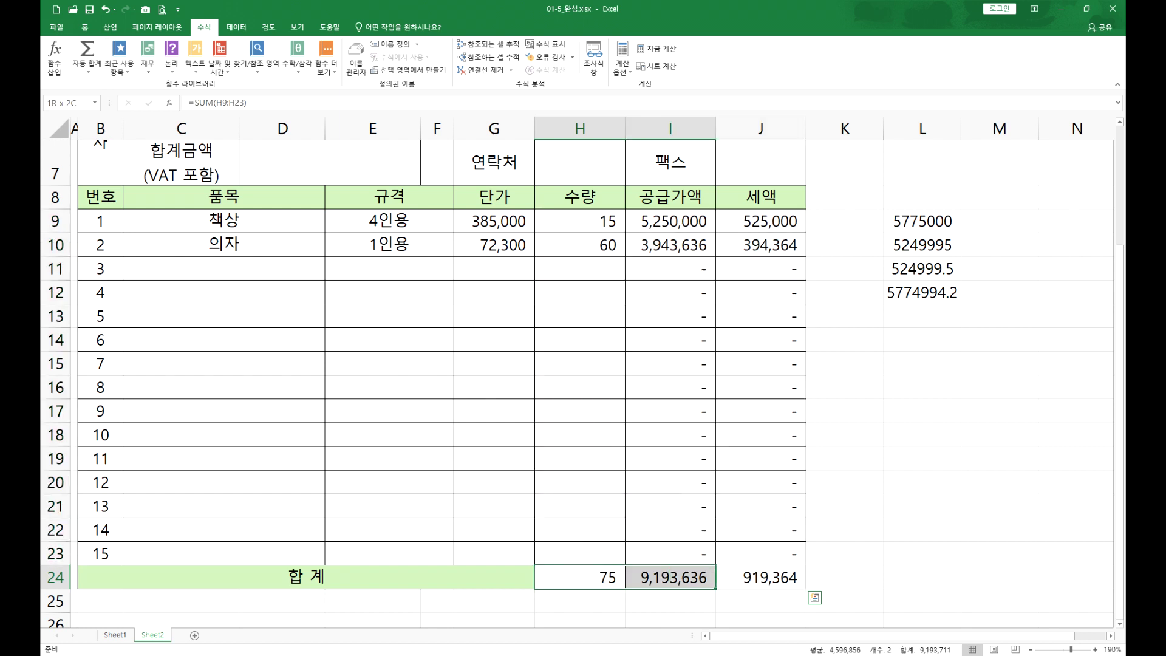
left_click_drag(580, 221, 580, 553)
Step: Review the row 24 total formulas, then delete all three totals
left_click(580, 577)
key("F2")
key("Escape")
key("Right")
key("F2")
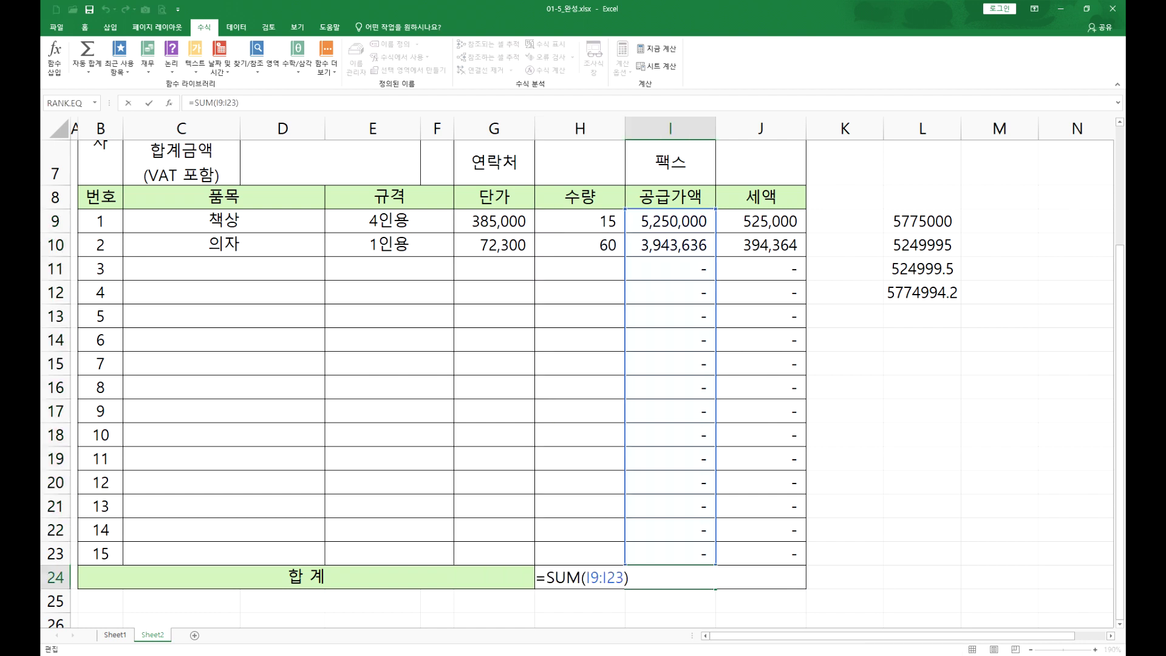
key("Escape")
key("Left")
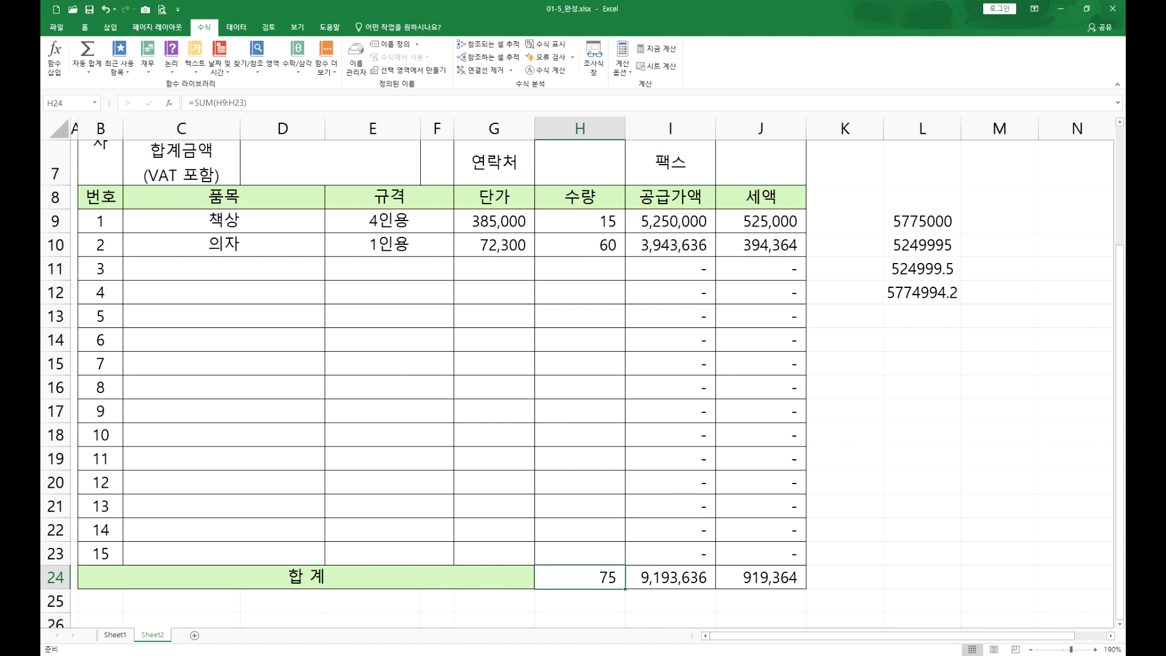
key("shift+Right")
key("shift+Right")
key("Delete")
Step: Insert a SUM in H24 with Alt+= and copy it across the totals row
key("shift+Left")
key("shift+Left")
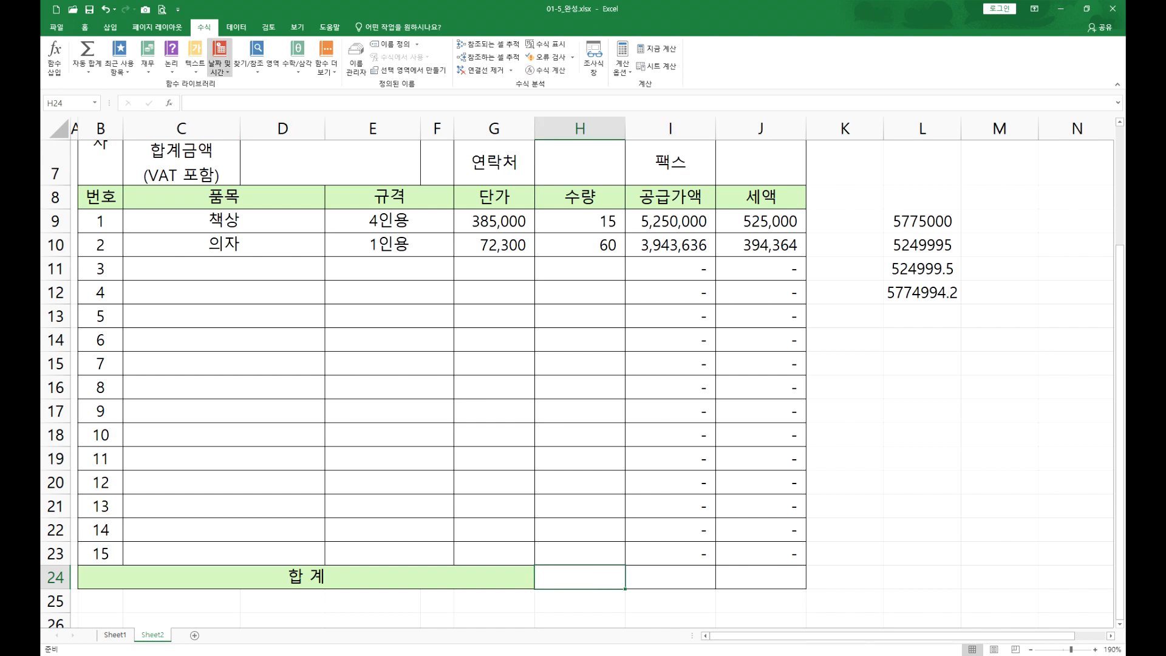
key("alt+equal")
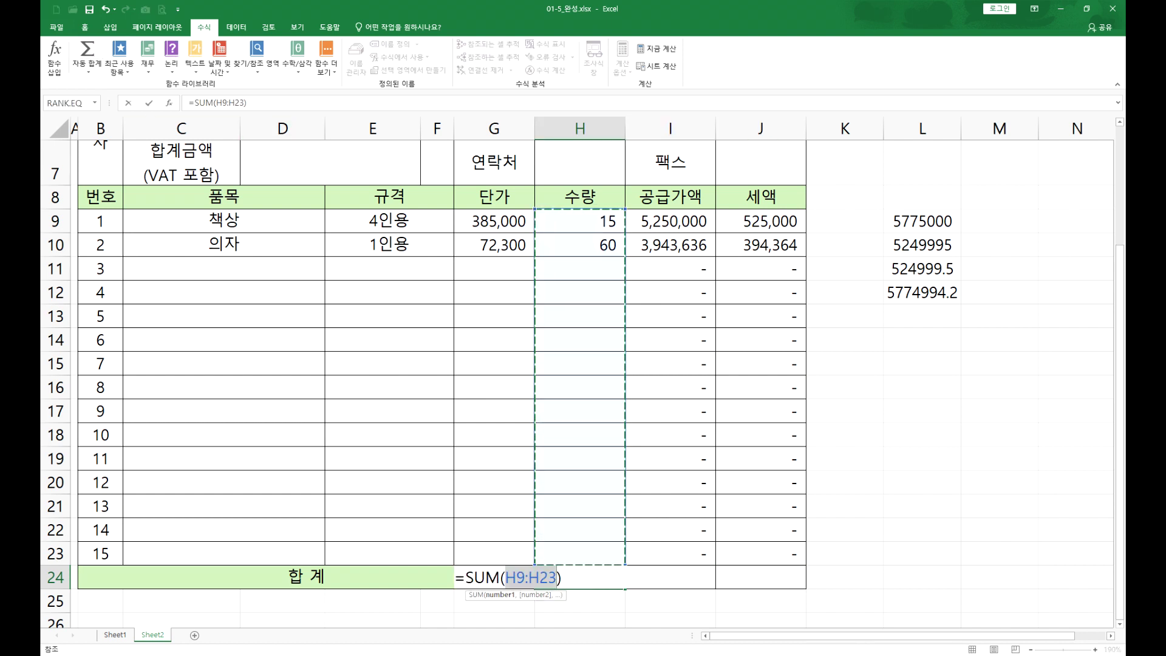
key("Return")
scroll(583, 364, "down", 1)
scroll(583, 364, "down", 1)
left_click(580, 413)
left_click(580, 437)
left_click(581, 413)
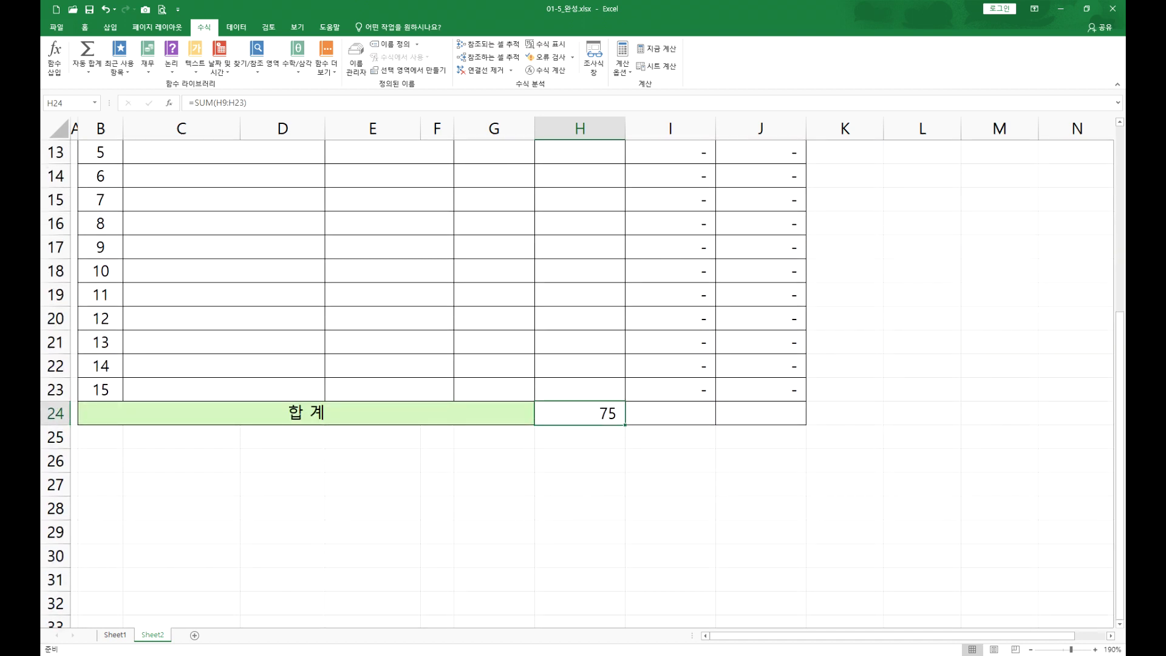
left_click_drag(625, 424, 789, 420)
Step: AutoSum H9:J24 again, dismiss Quick Analysis, and select the total amount cell D7
key("ctrl+bracketleft")
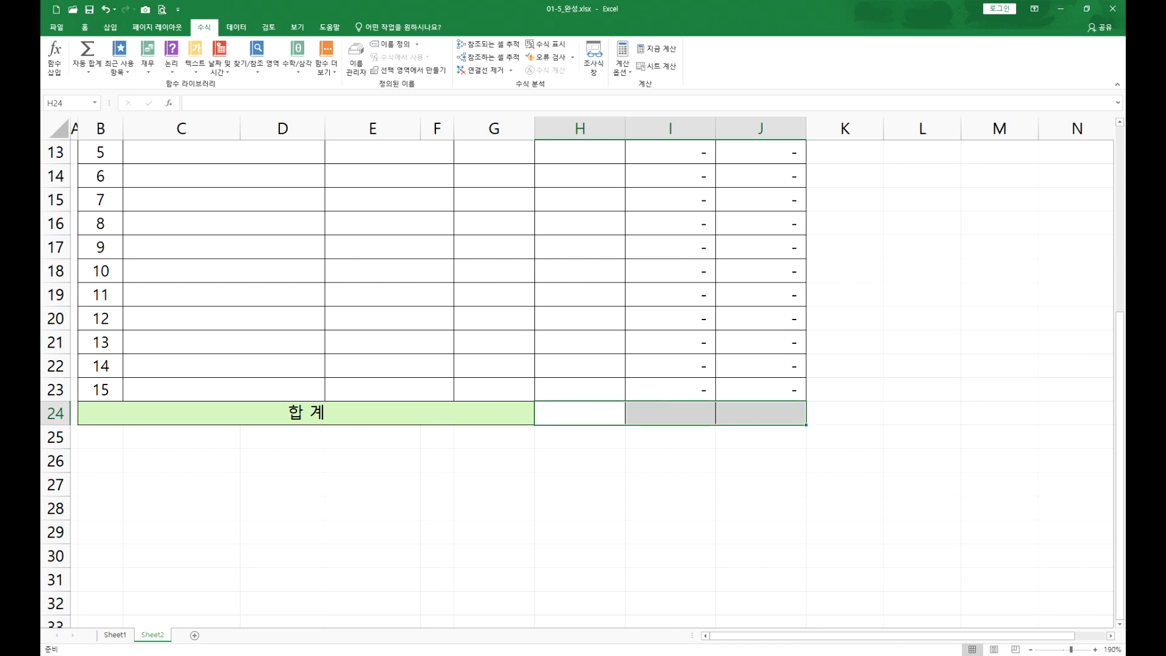
key("shift+Right")
key("shift+Right")
key("shift+Down")
key("shift+Down")
key("shift+Down")
key("shift+Down")
key("shift+Down")
key("shift+Down")
key("shift+Down")
key("shift+Down")
key("shift+Down")
key("shift+Down")
key("shift+Down")
key("shift+Down")
key("shift+Down")
key("shift+Down")
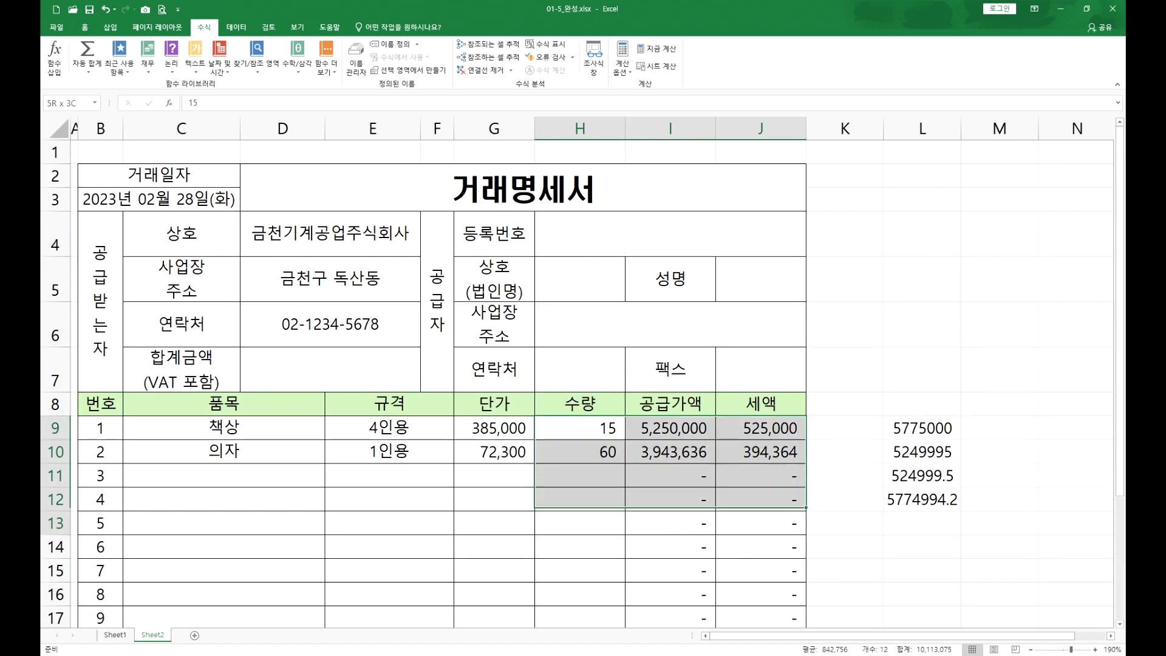
scroll(583, 382, "down", 2)
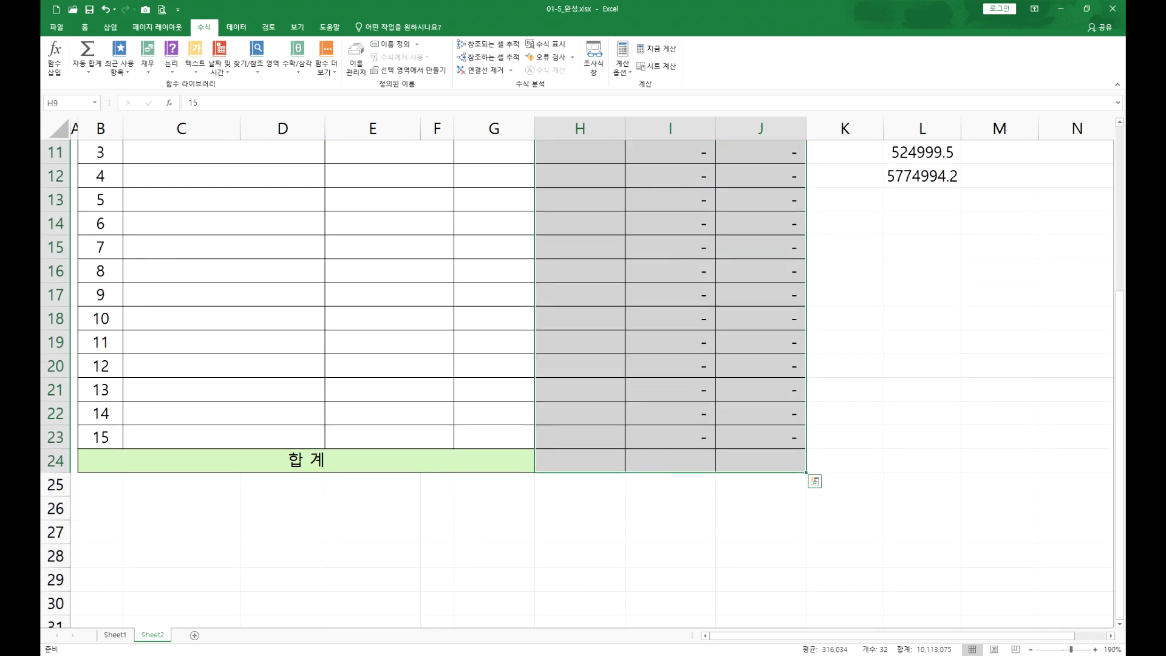
left_click(87, 52)
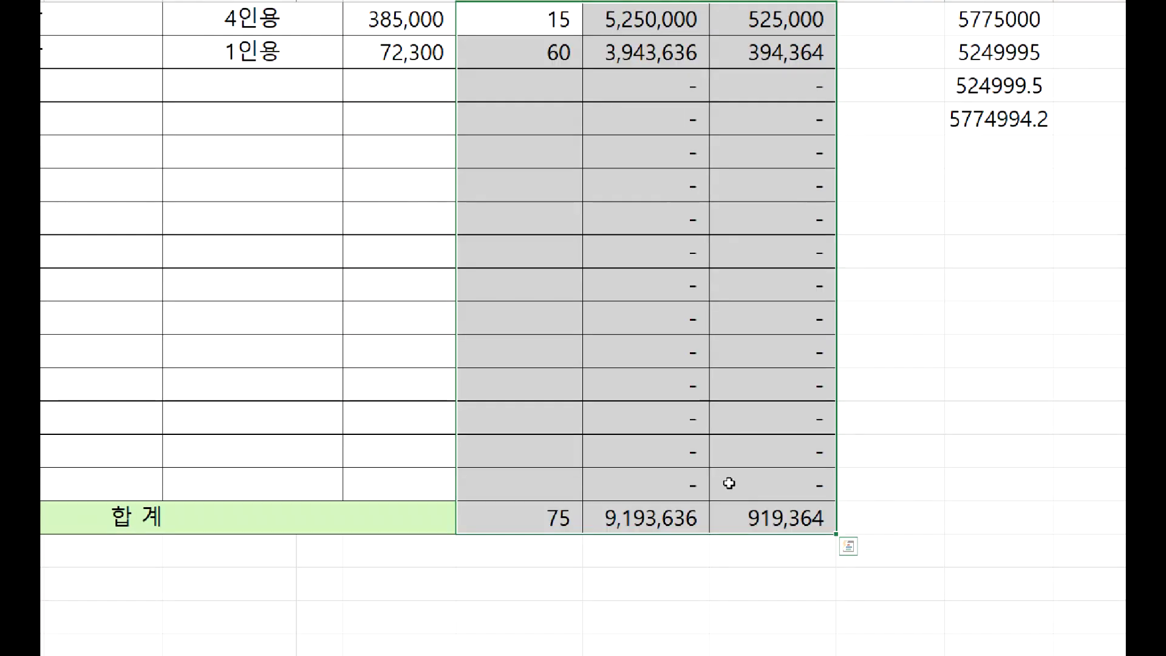
key("ctrl+q")
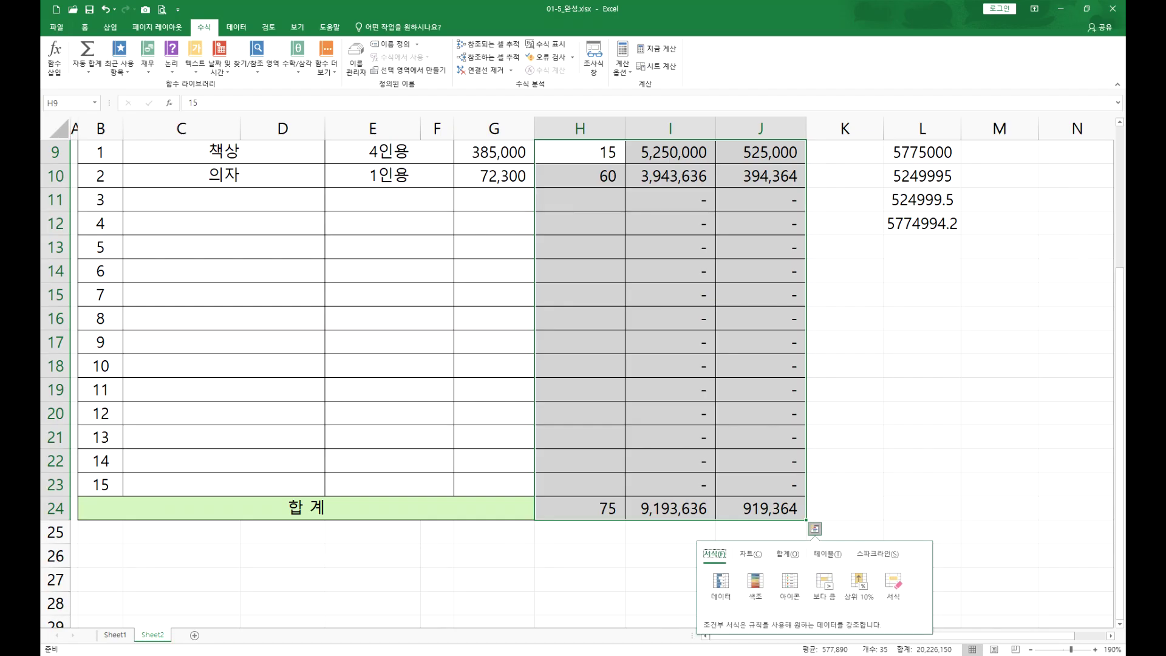
left_click(390, 342)
scroll(389, 342, "up", 2)
scroll(582, 382, "up", 1)
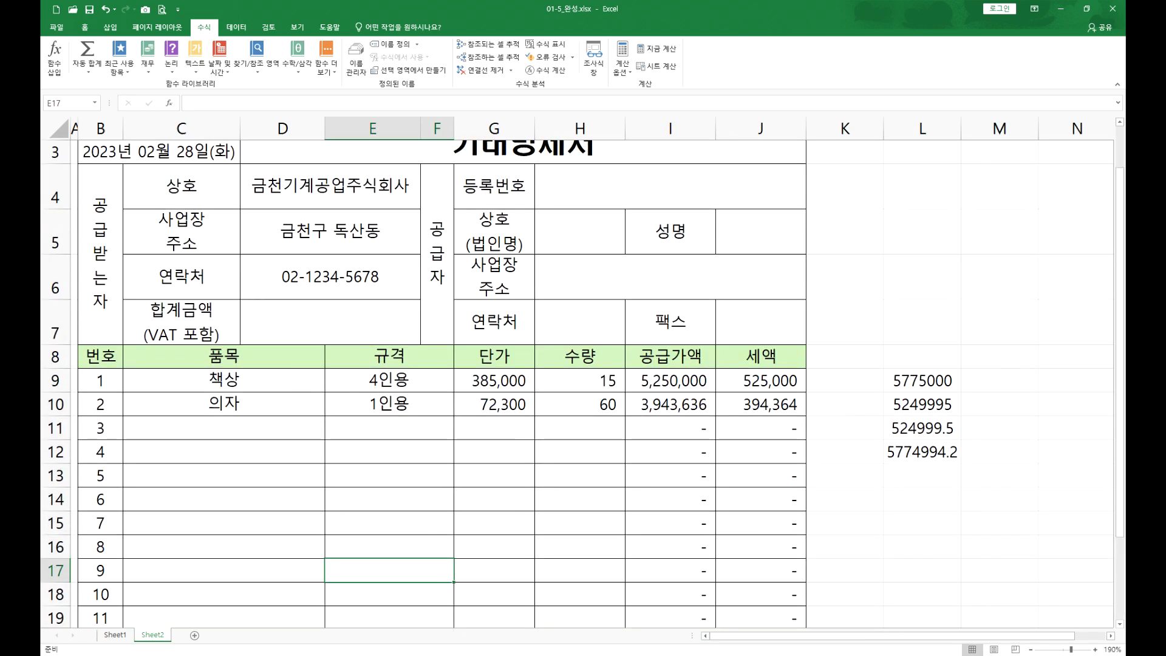
left_click(330, 322)
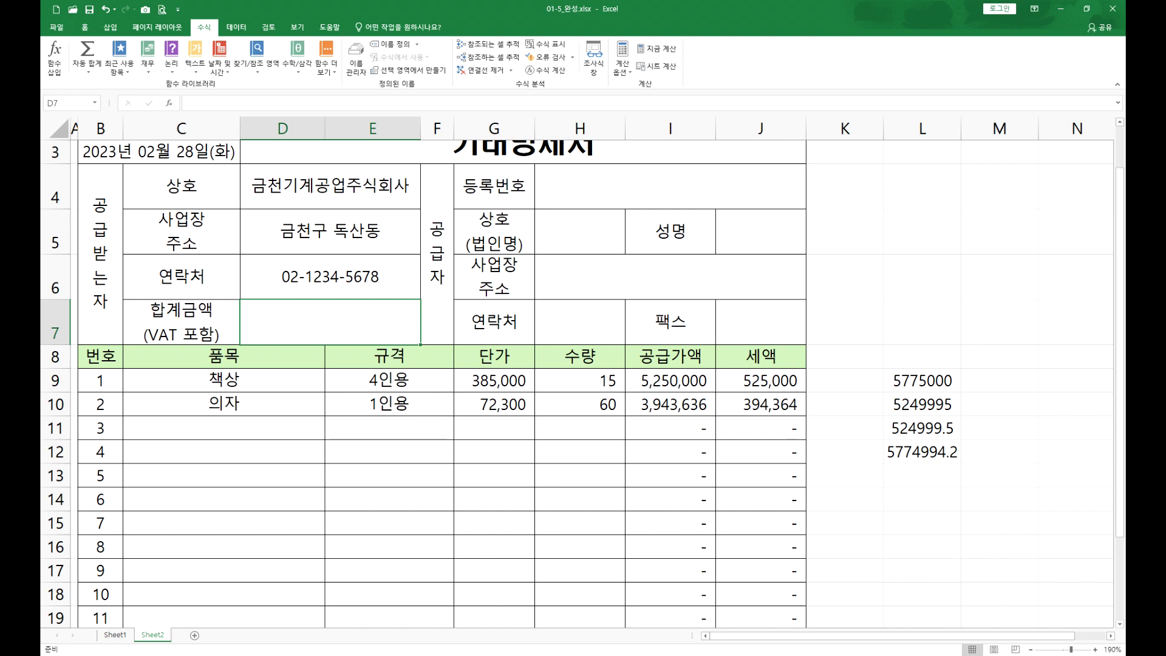
scroll(582, 381, "down", 3)
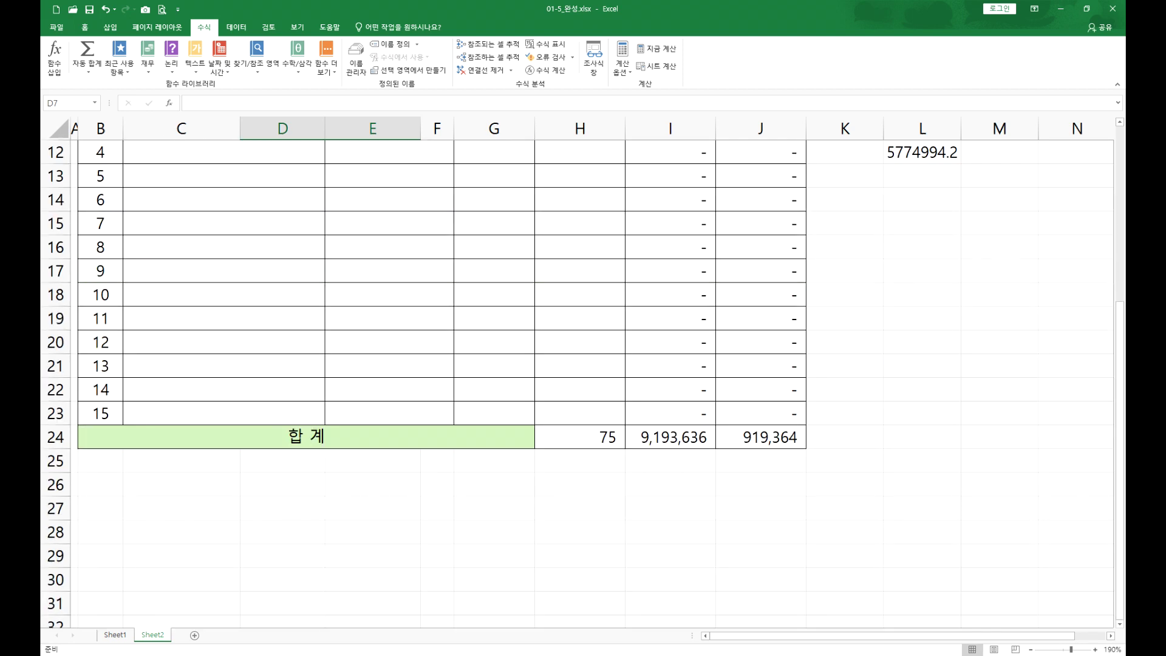
Step: Enter =I24+J24 in D7 so 합계금액 (VAT 포함) shows 10,113,000
left_click(671, 437)
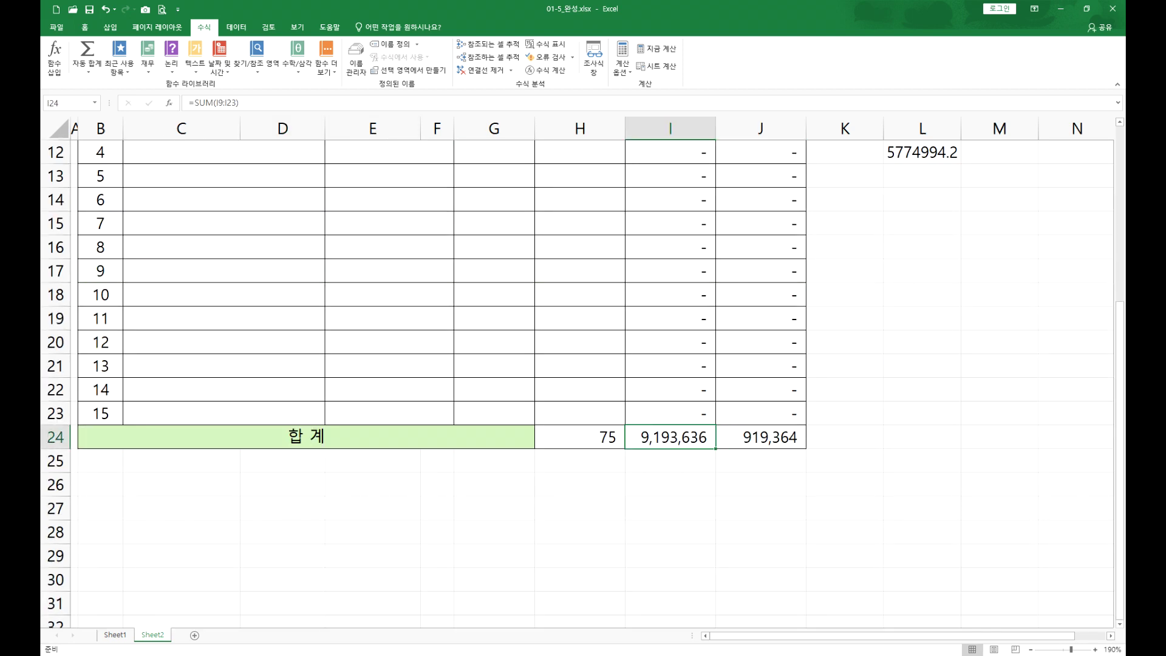
scroll(581, 381, "up", 3)
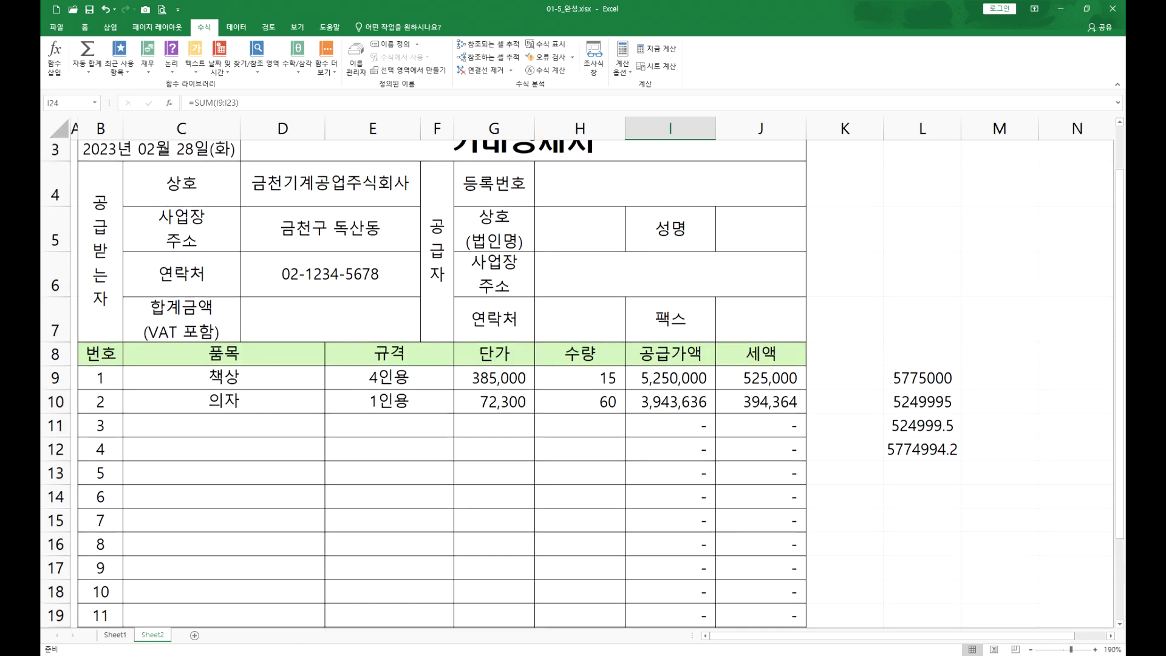
left_click(330, 321)
scroll(581, 383, "down", 1)
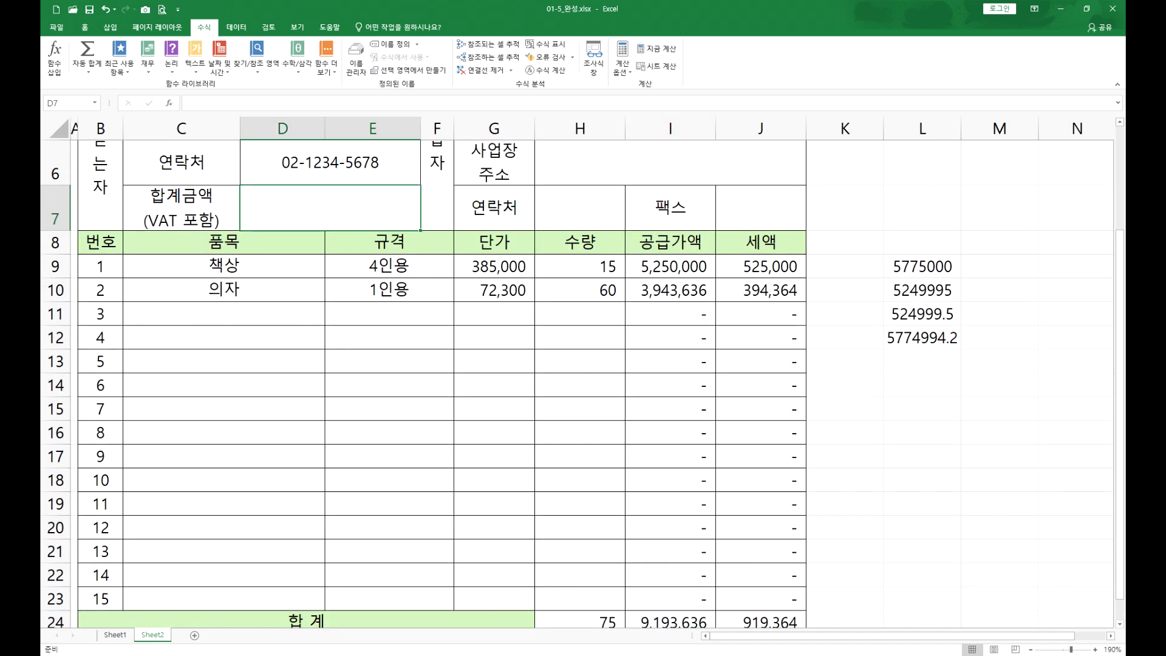
type("=")
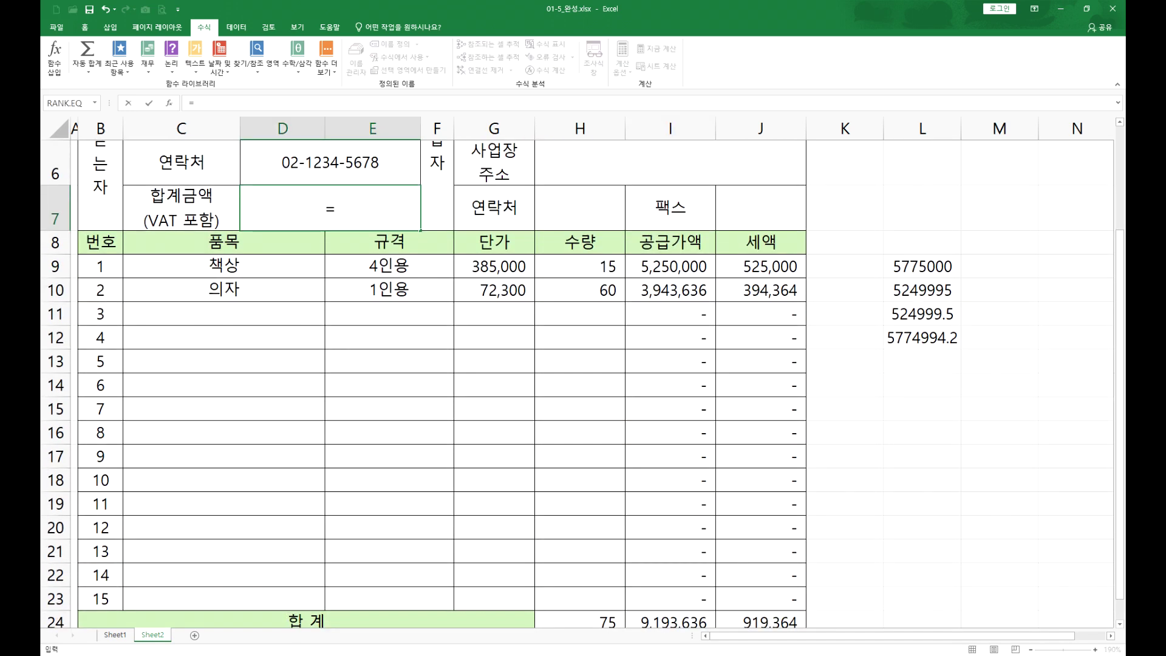
scroll(582, 383, "down", 2)
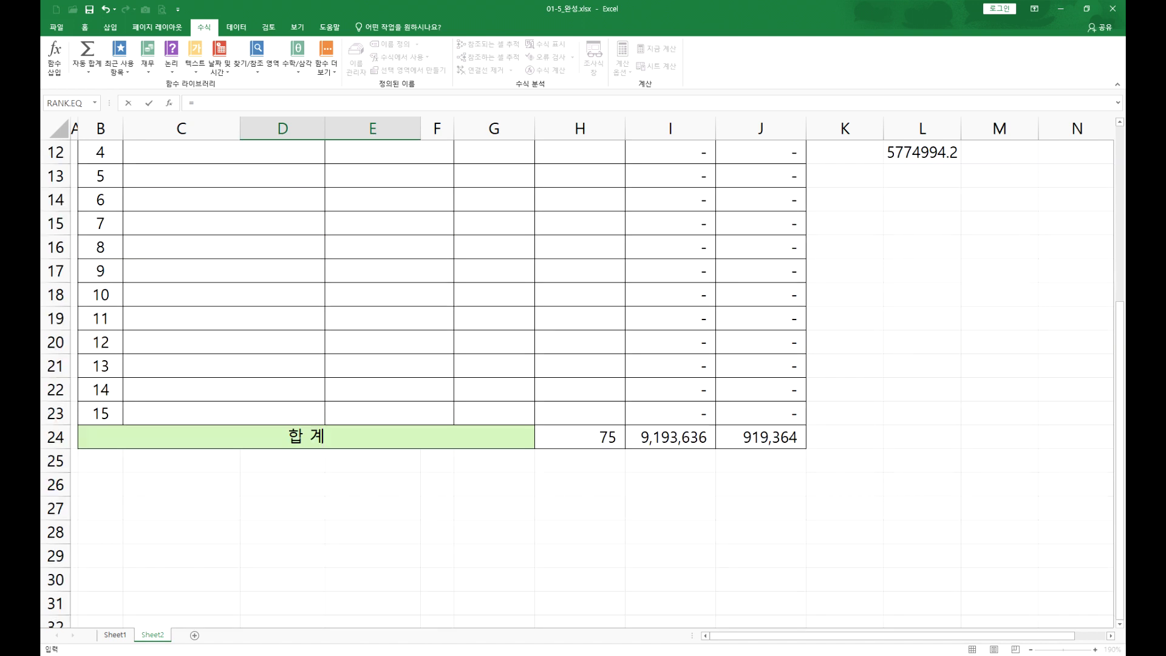
left_click(671, 436)
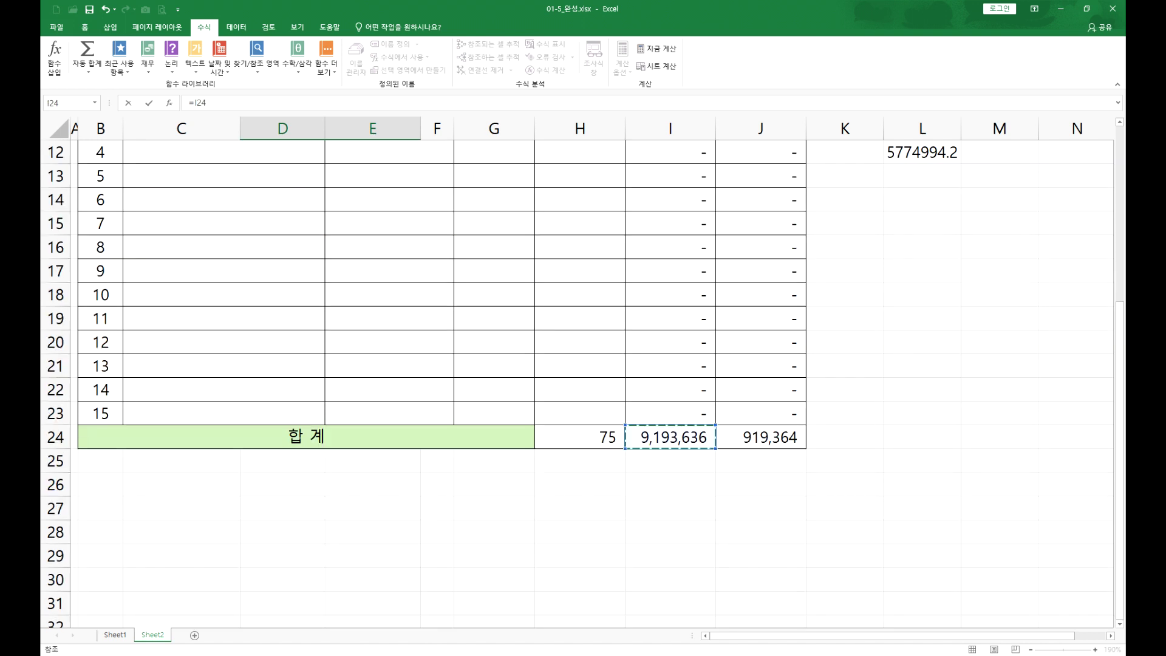
type("+")
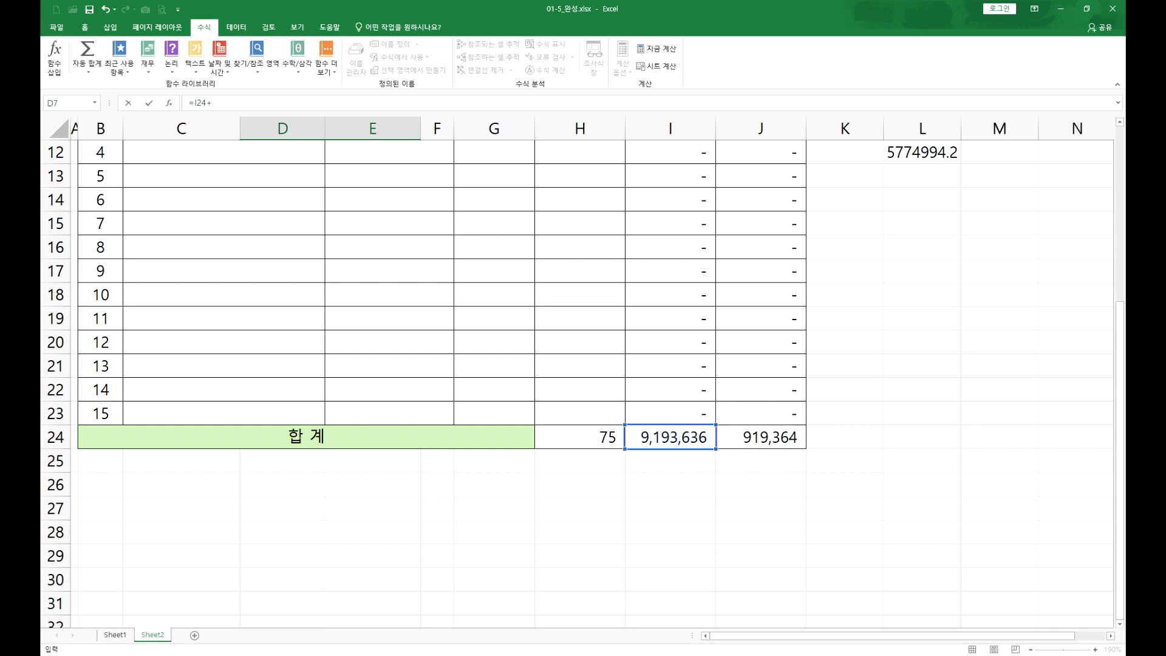
left_click(761, 436)
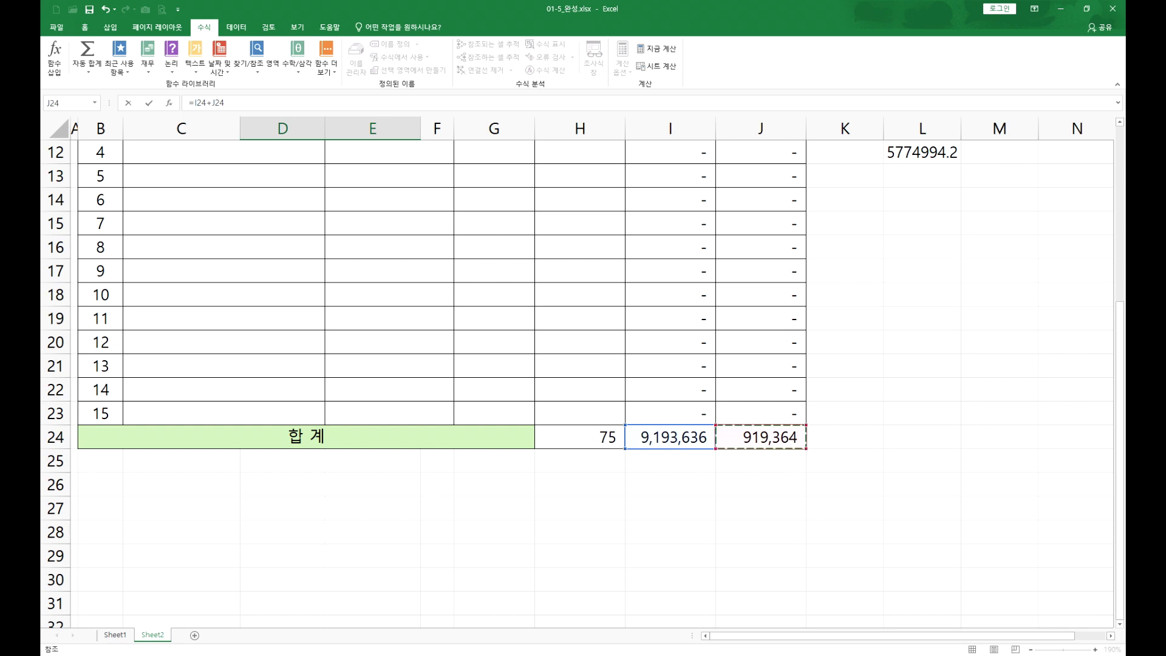
key("Return")
scroll(583, 383, "up", 3)
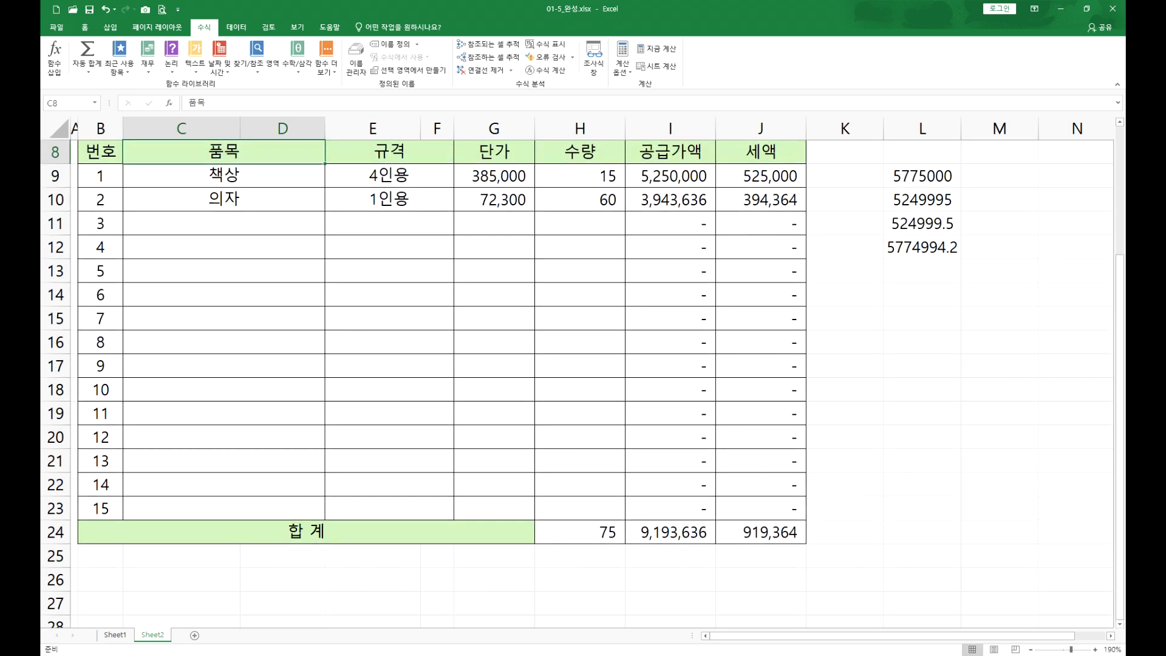
left_click(330, 253)
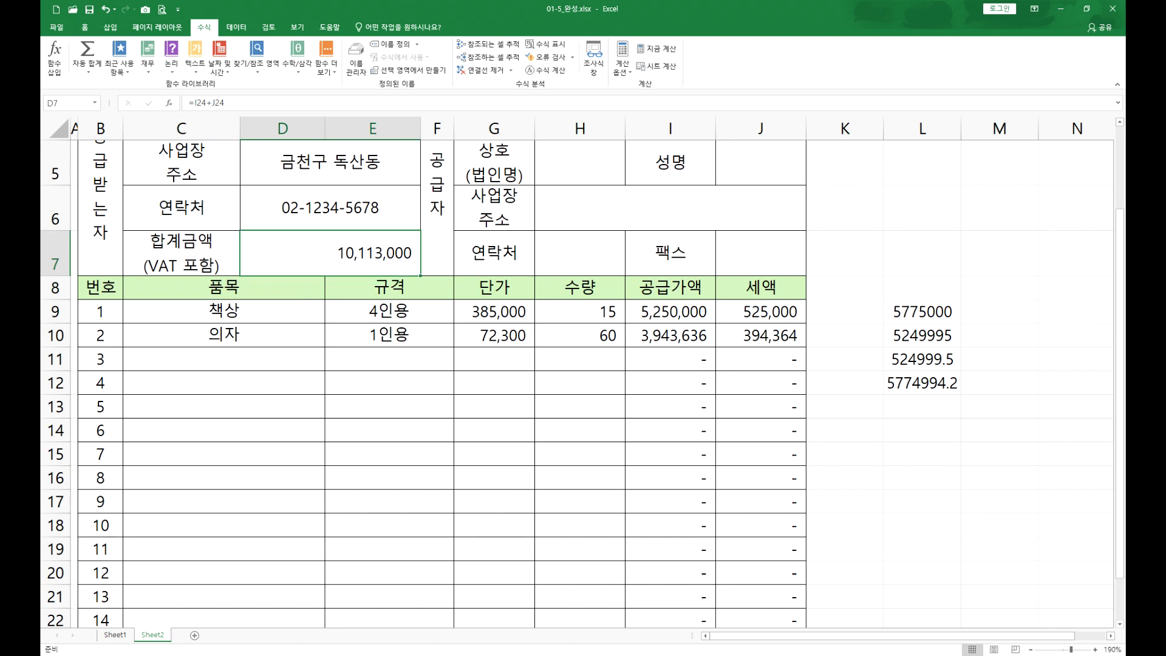
scroll(583, 383, "up", 2)
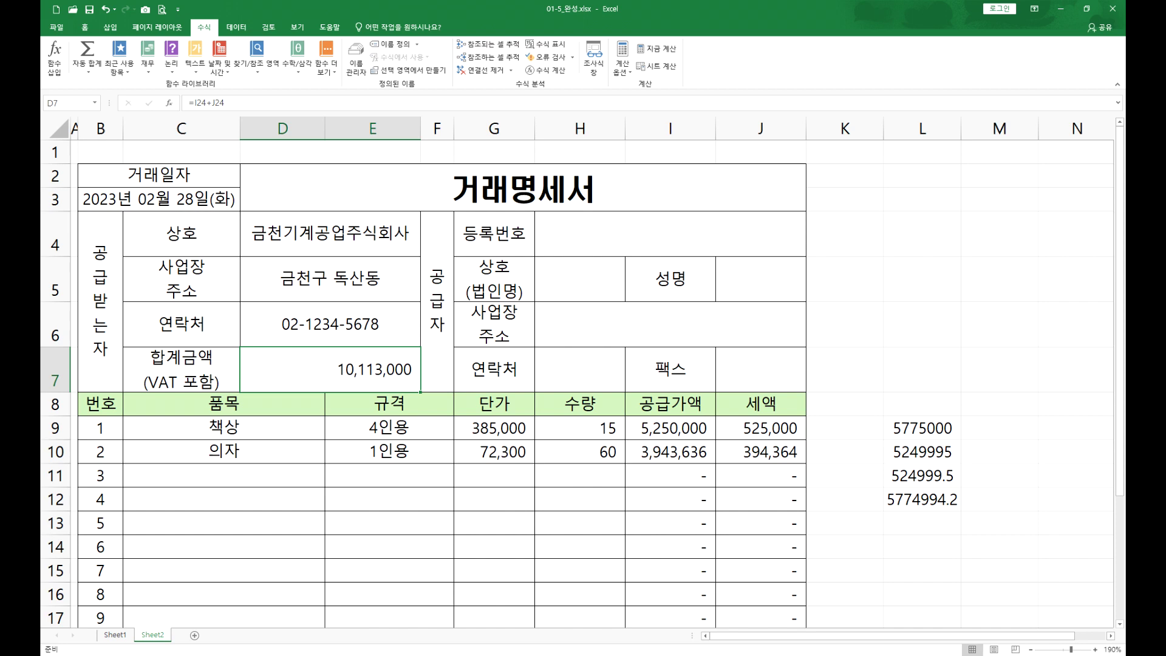
scroll(583, 382, "down", 3)
scroll(583, 382, "up", 3)
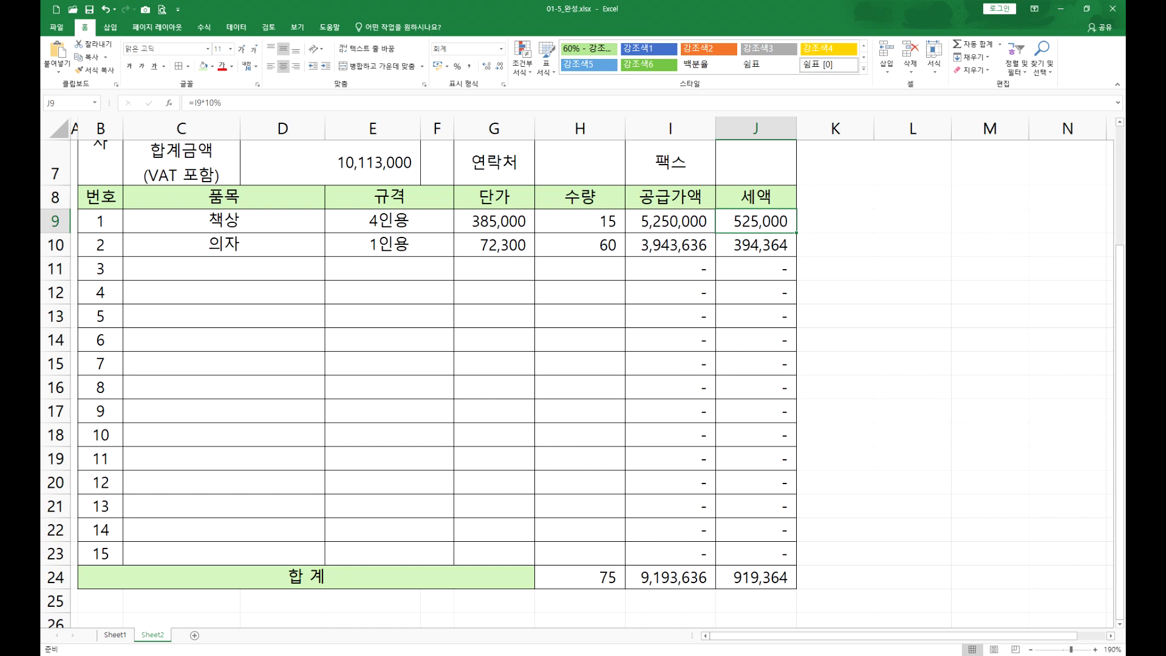
scroll(438, 365, "up", 2)
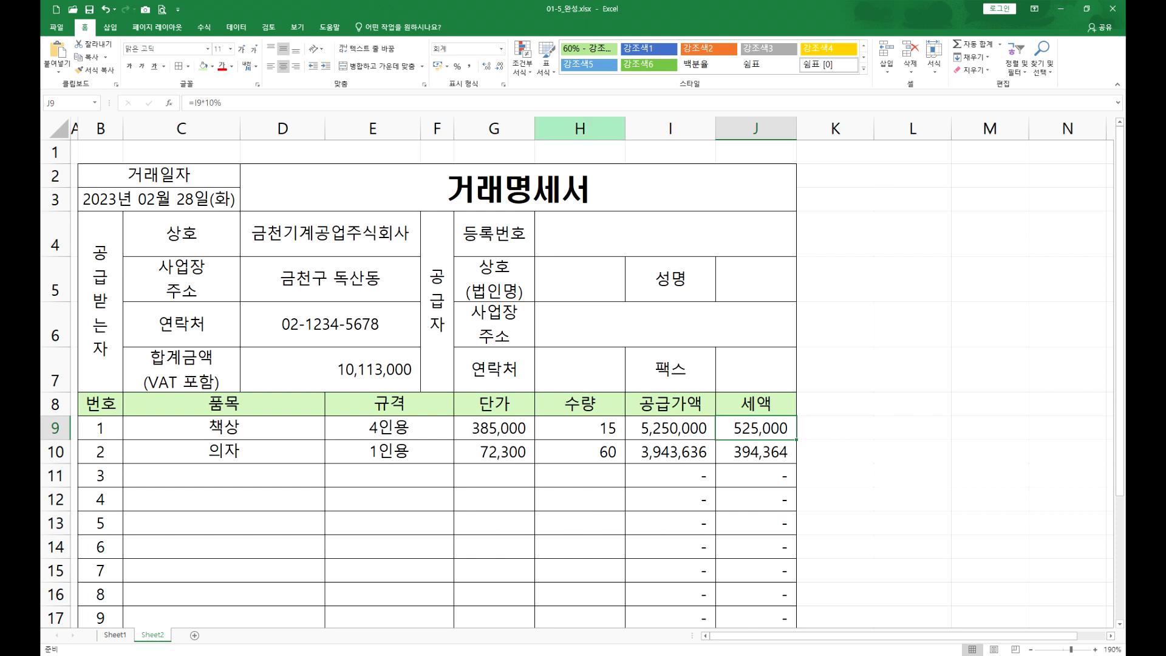
Step: Test the quantity column with 55555555 in H11, then clear it
left_click(580, 128)
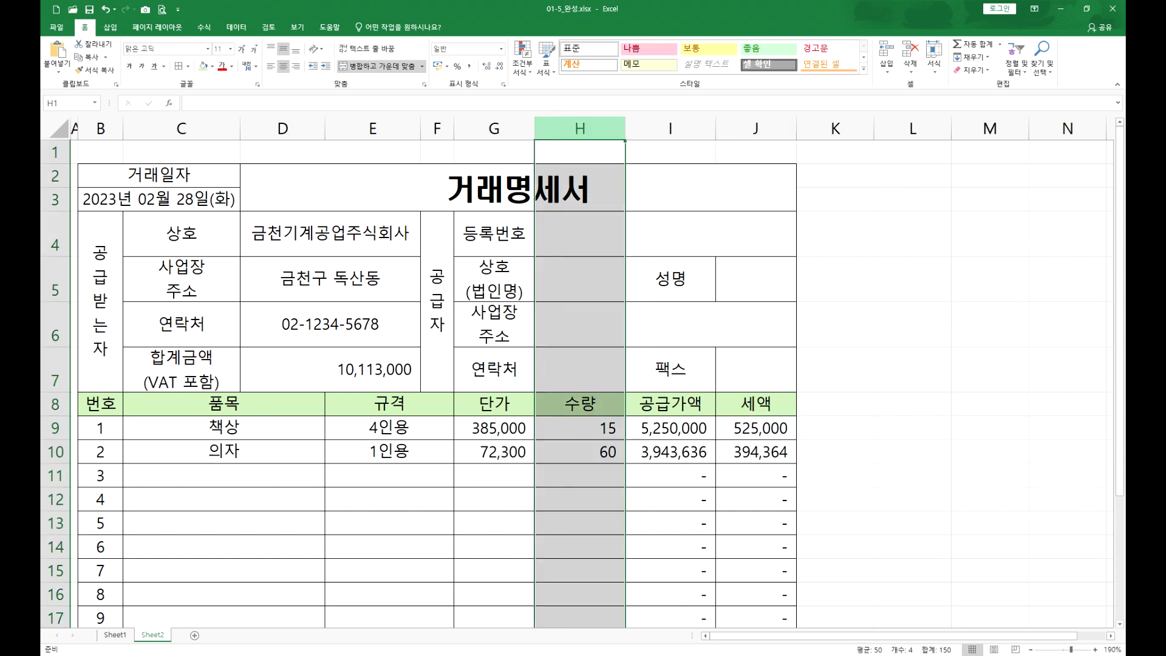
left_click(580, 427)
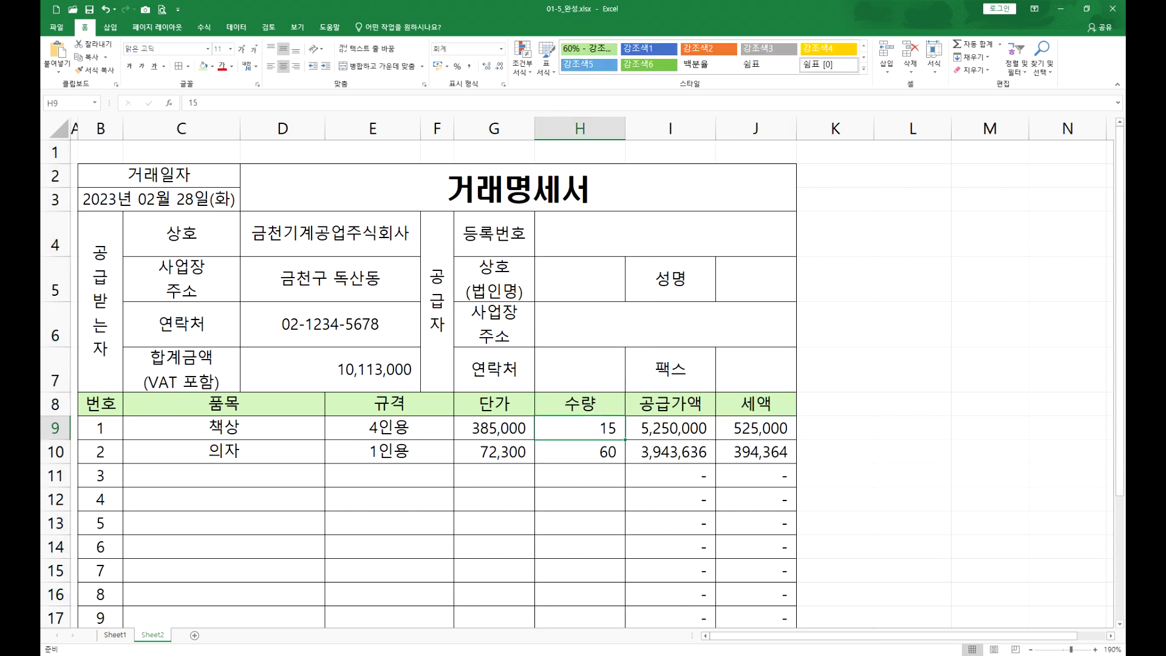
left_click(581, 475)
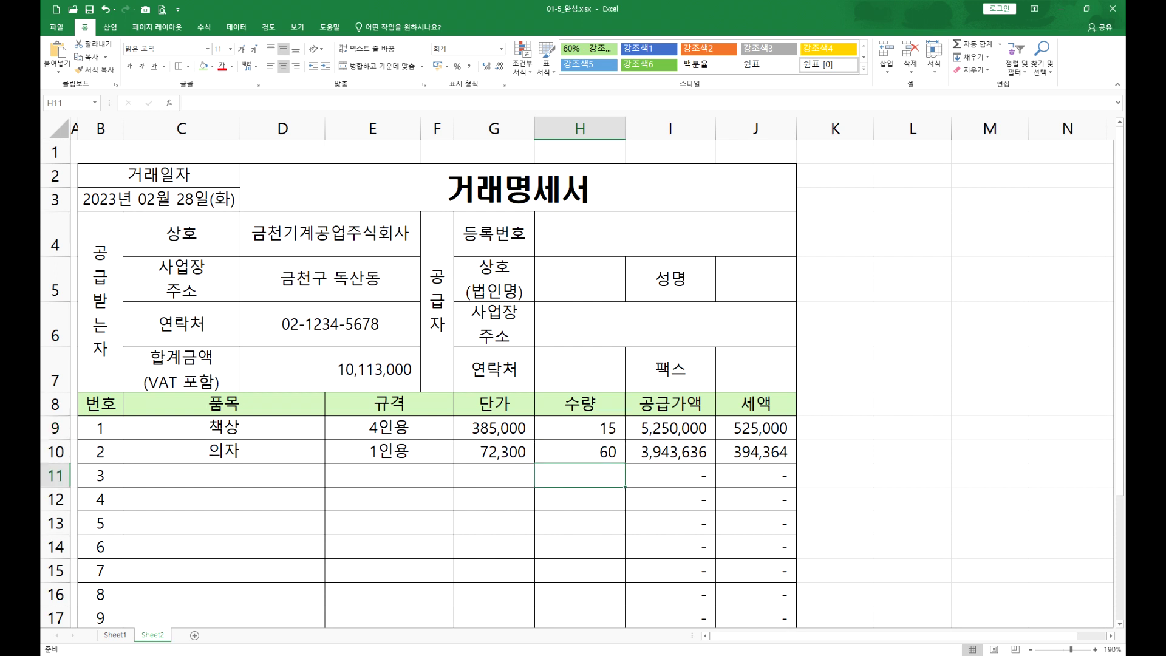
type("55555555")
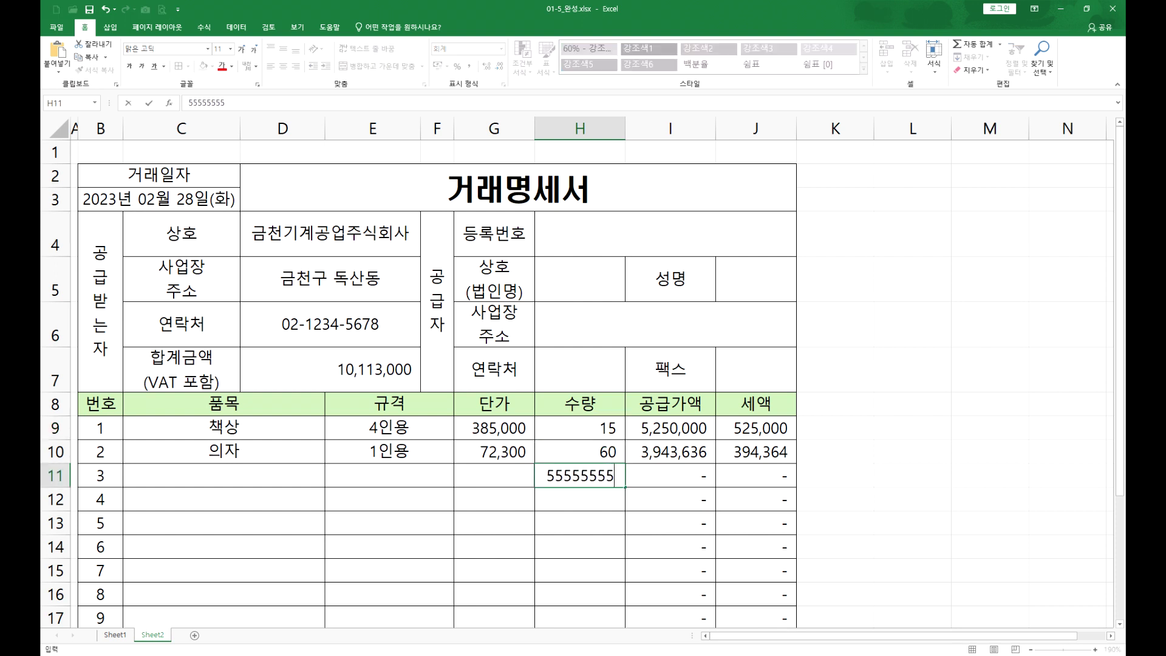
key("Return")
left_click(580, 475)
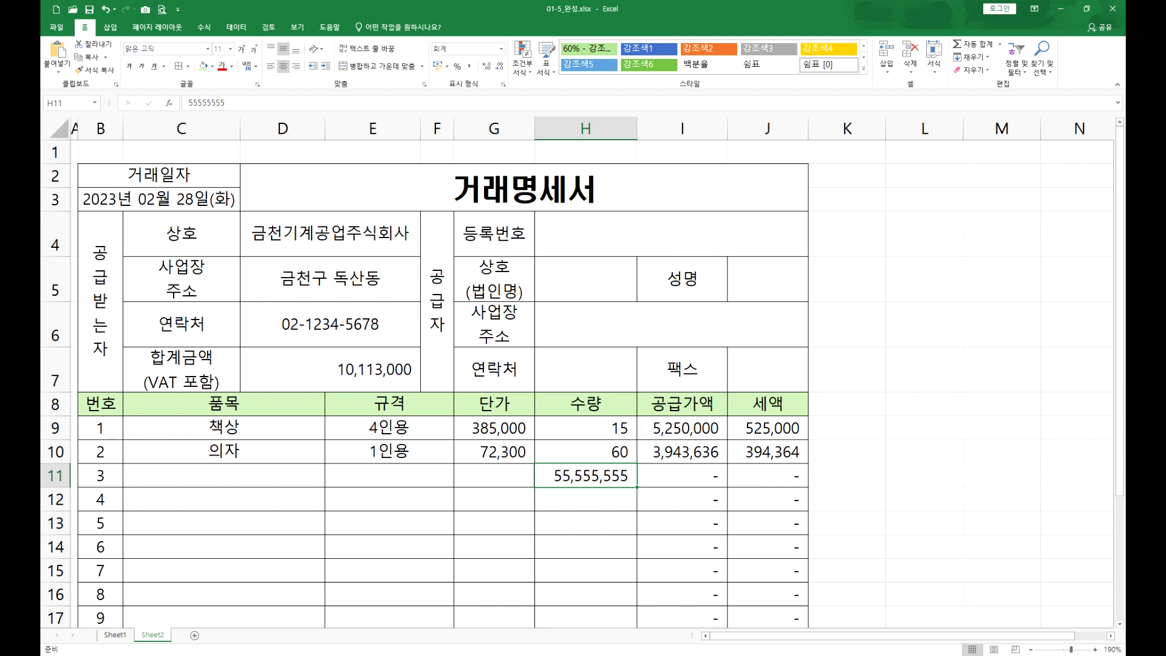
key("Delete")
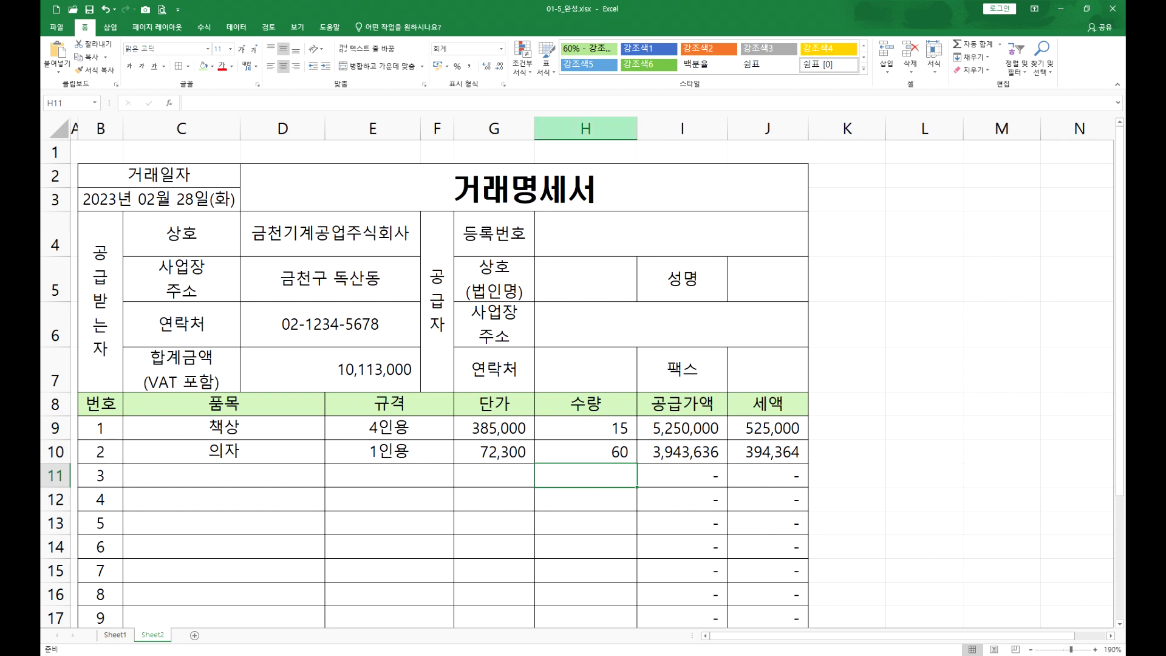
Step: Narrow and autofit column H to a 1000 test value, then clear H11
left_click_drag(637, 128, 595, 128)
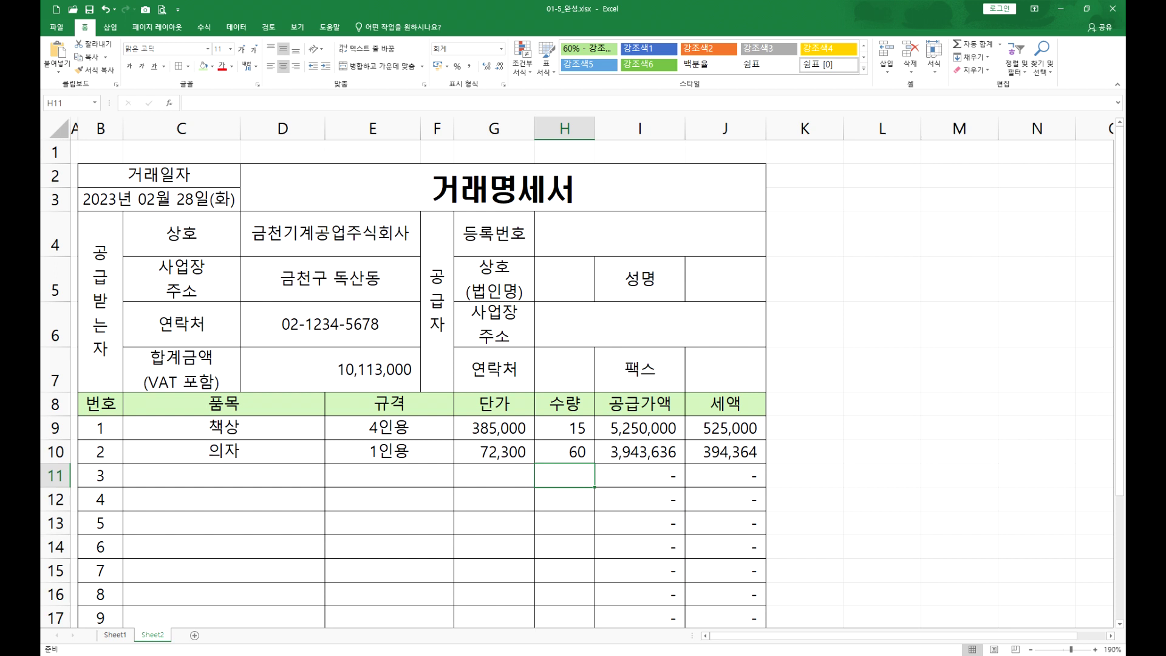
type("1000")
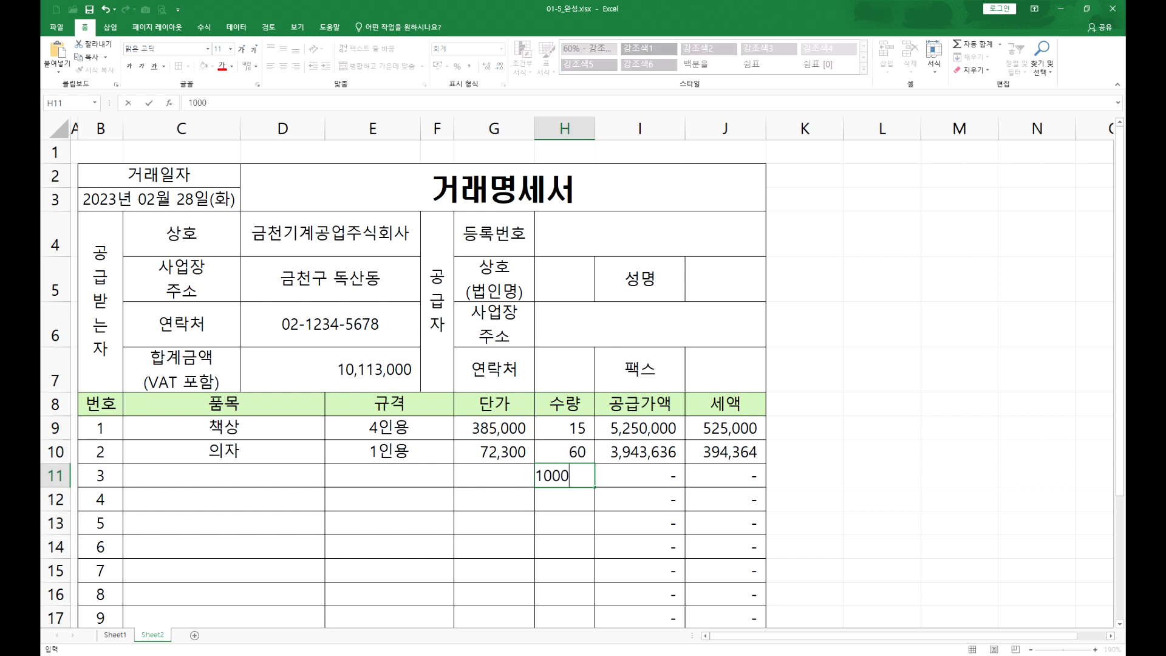
key("ctrl+Return")
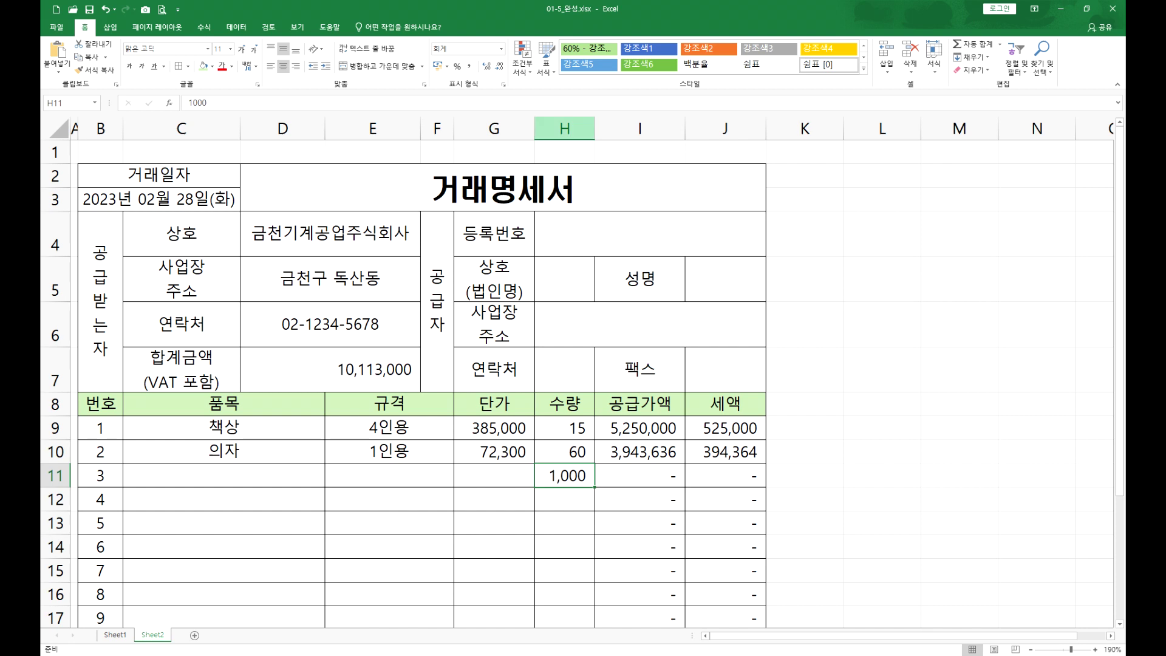
double_click(595, 128)
key("Delete")
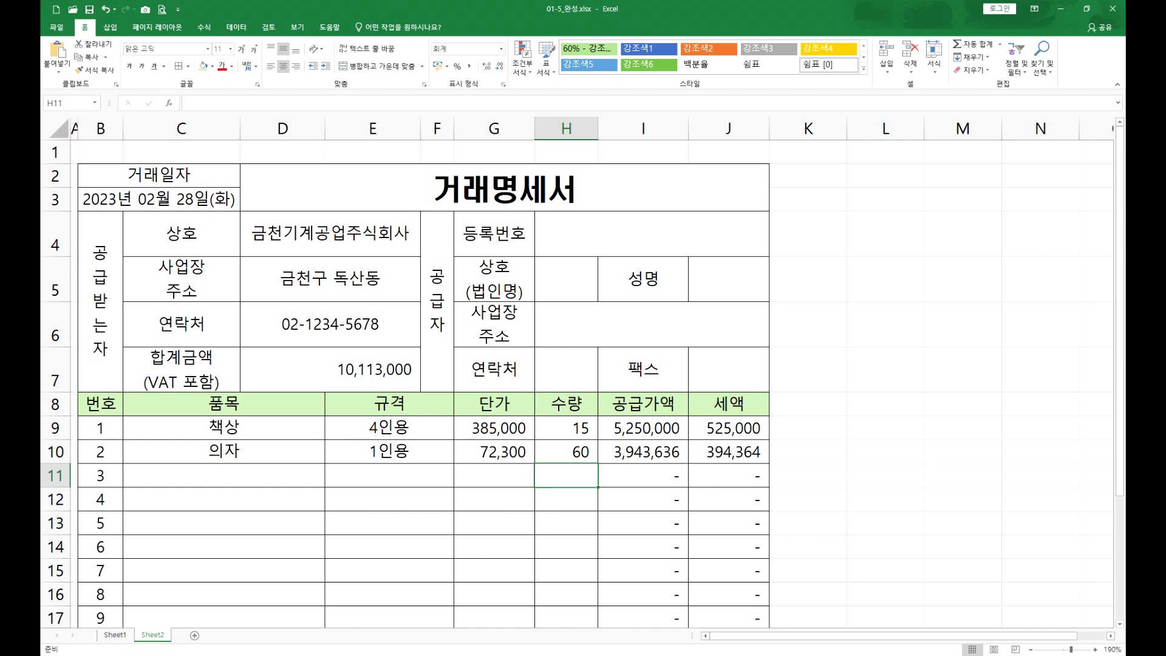
Step: Narrow columns D and F and widen column E so 금천기계공업주식회사 fits
scroll(582, 377, "down", 4)
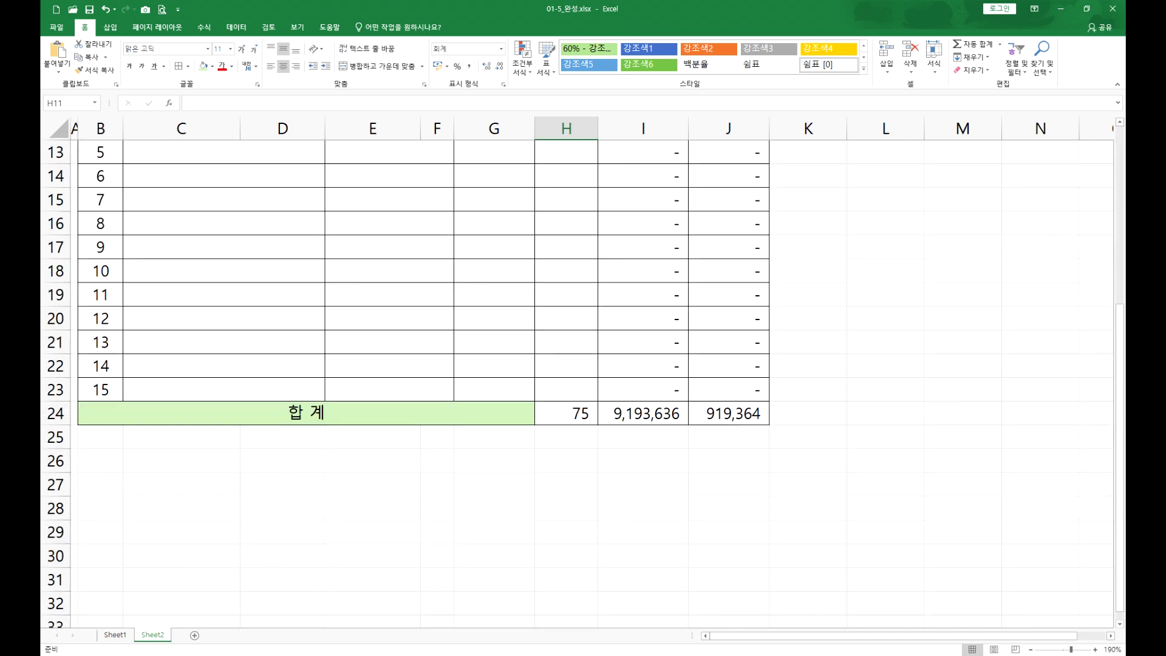
scroll(582, 377, "up", 3)
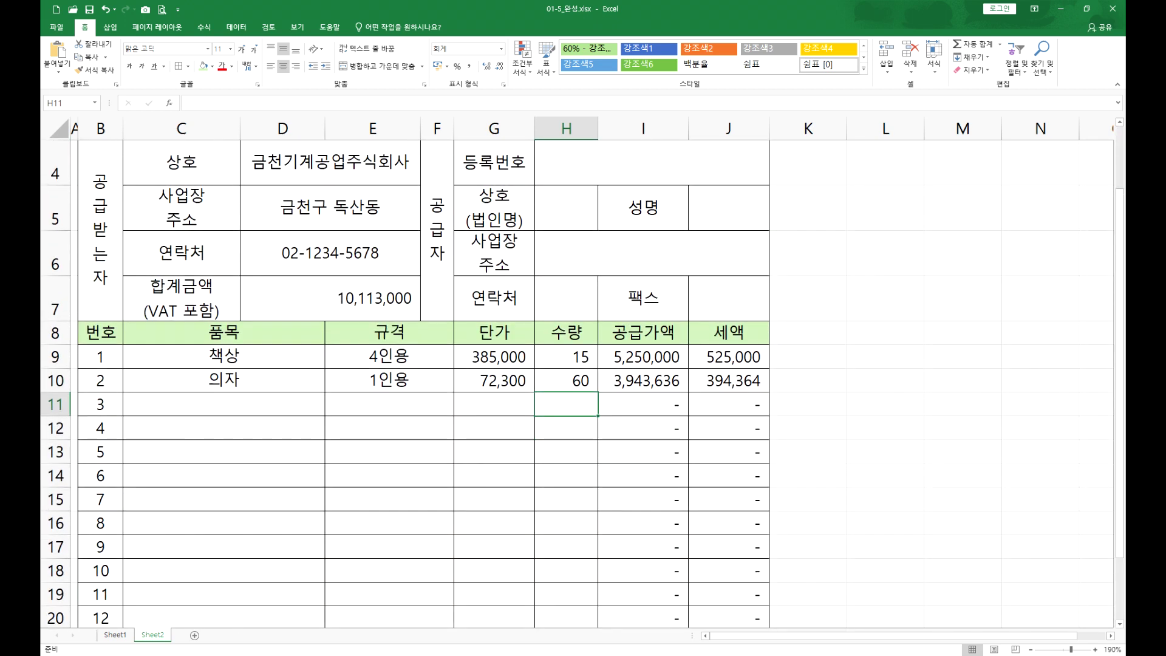
scroll(582, 377, "up", 1)
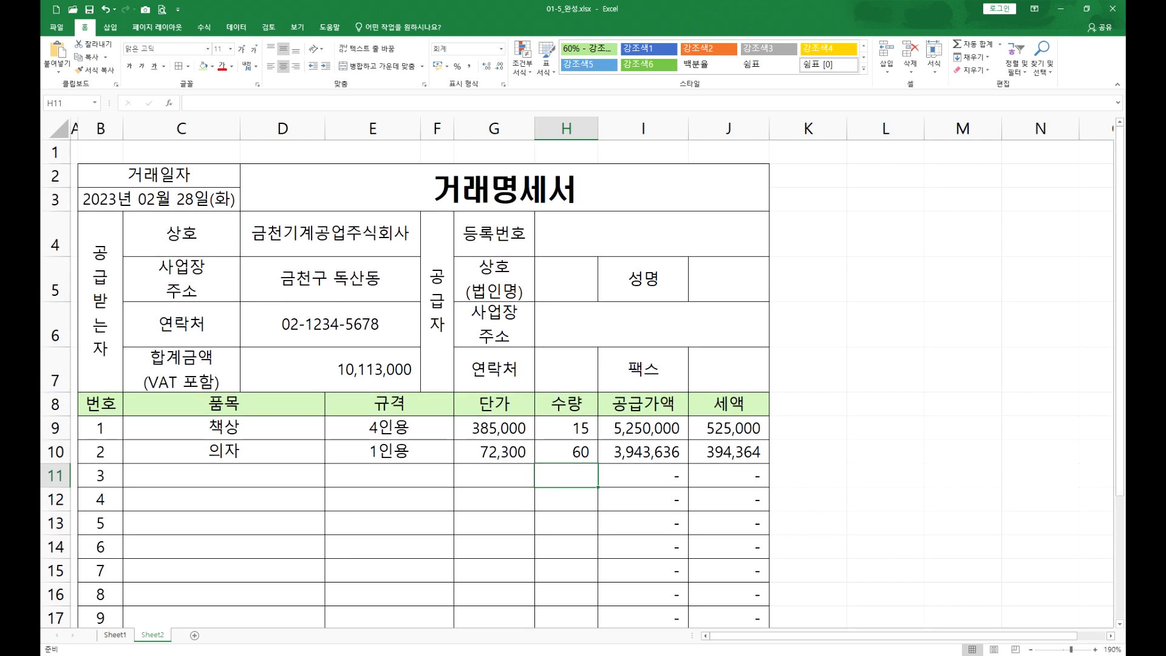
left_click_drag(325, 129, 304, 129)
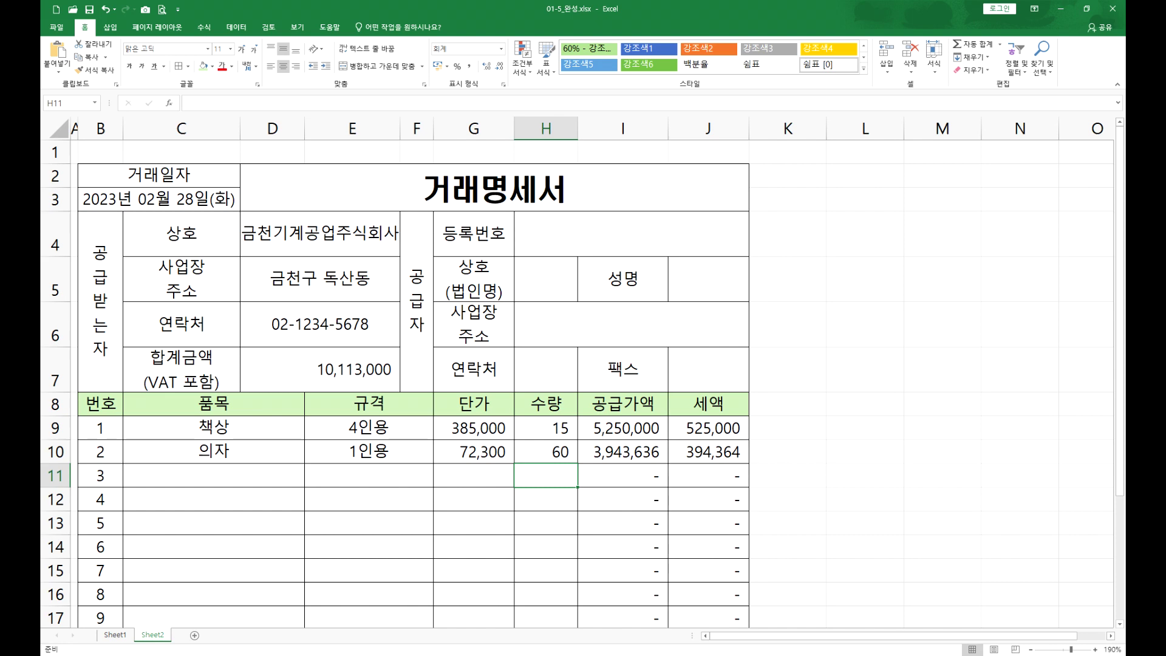
left_click_drag(400, 129, 390, 128)
left_click(315, 234)
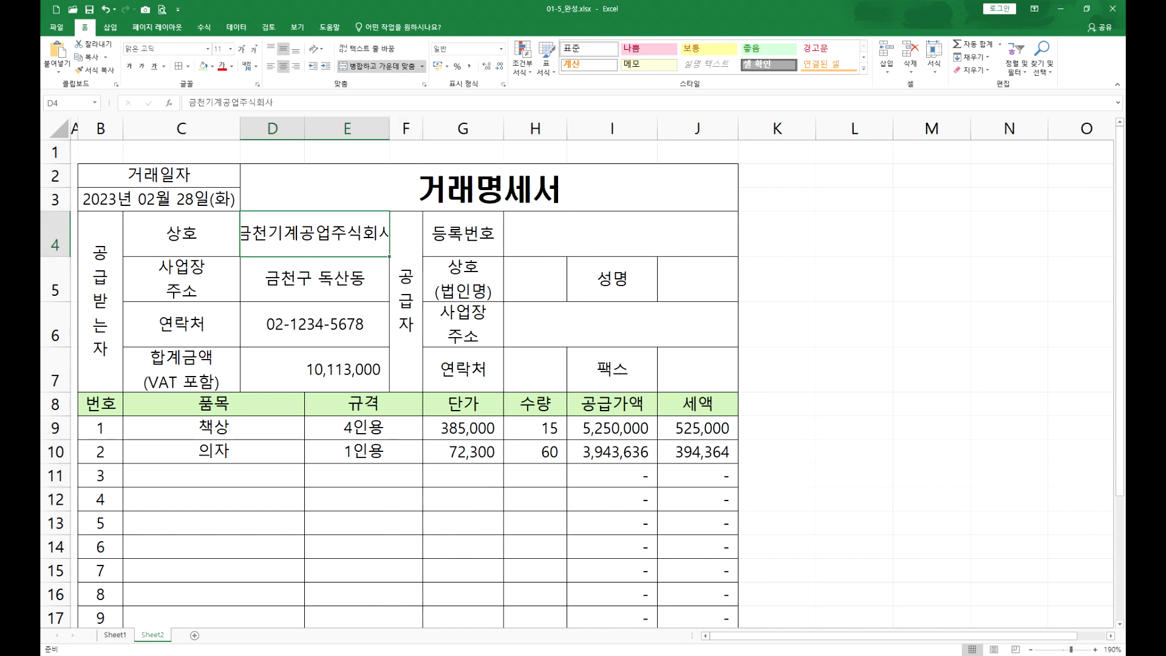
left_click_drag(389, 129, 407, 128)
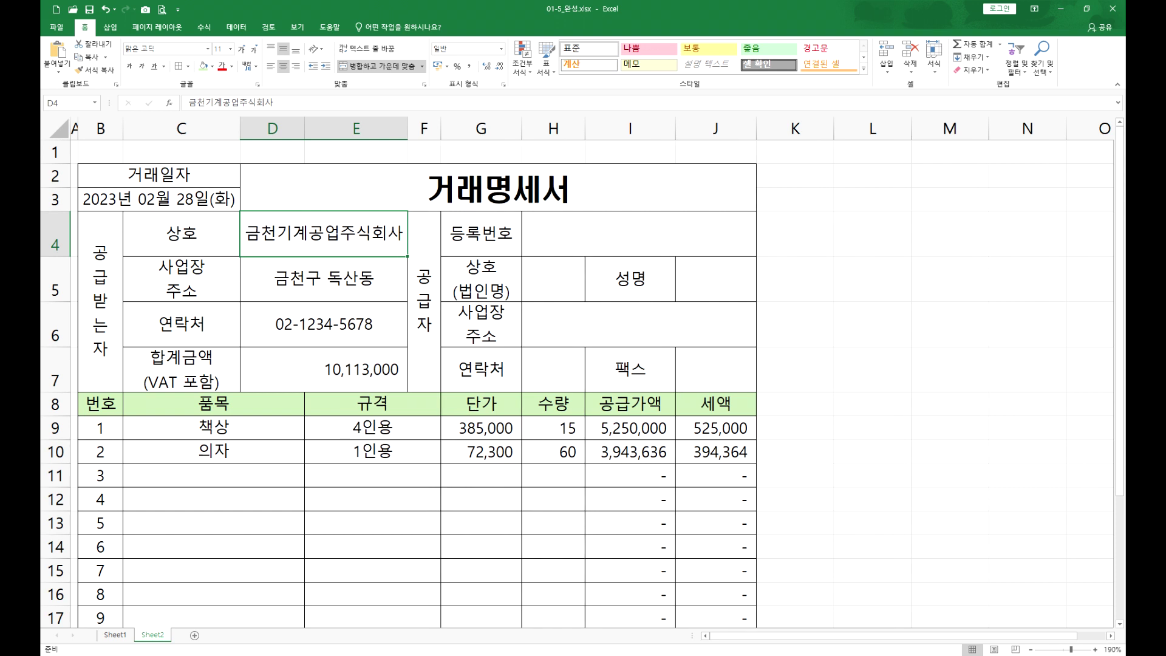
mouse_move(441, 128)
left_mouse_down()
mouse_move(424, 128)
mouse_move(436, 128)
left_mouse_up()
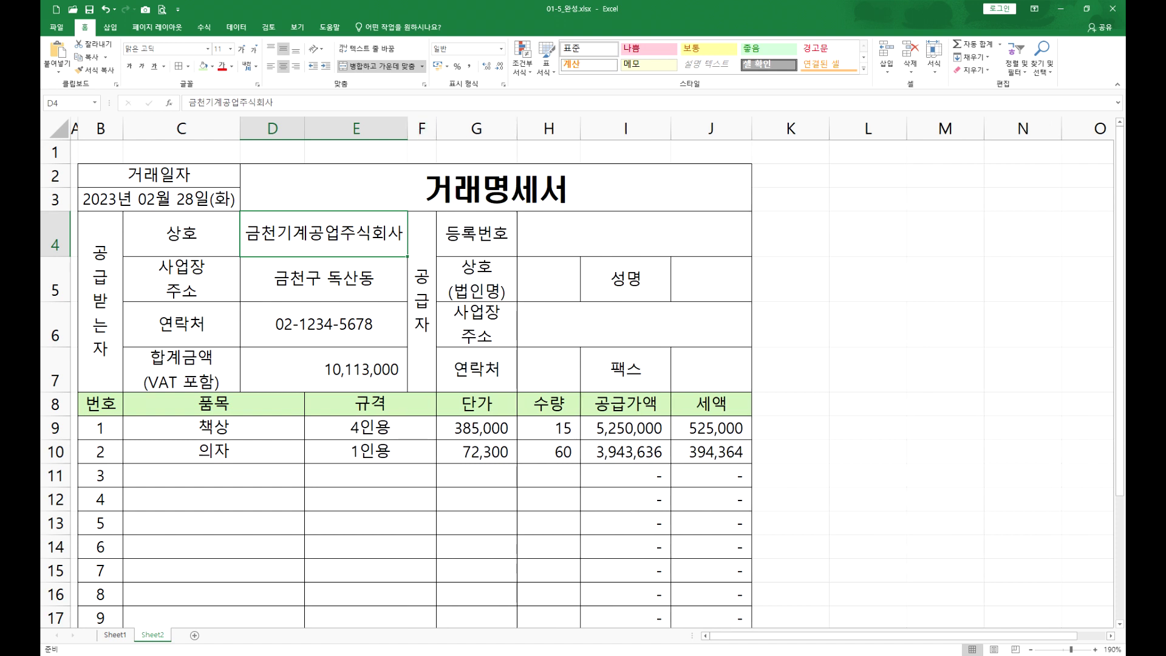
Step: Widen column C so 2023년 02월 28일(화) shows fully, and column D slightly
left_click_drag(305, 128, 229, 129)
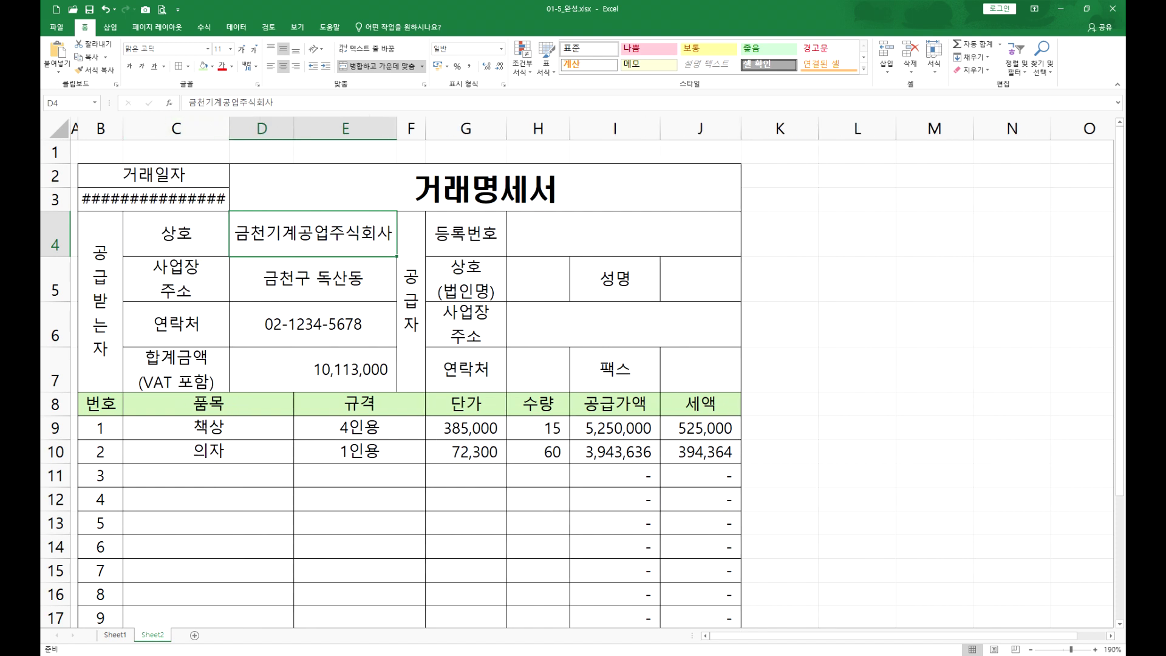
left_click_drag(229, 128, 306, 128)
left_click(267, 128)
left_click(328, 233)
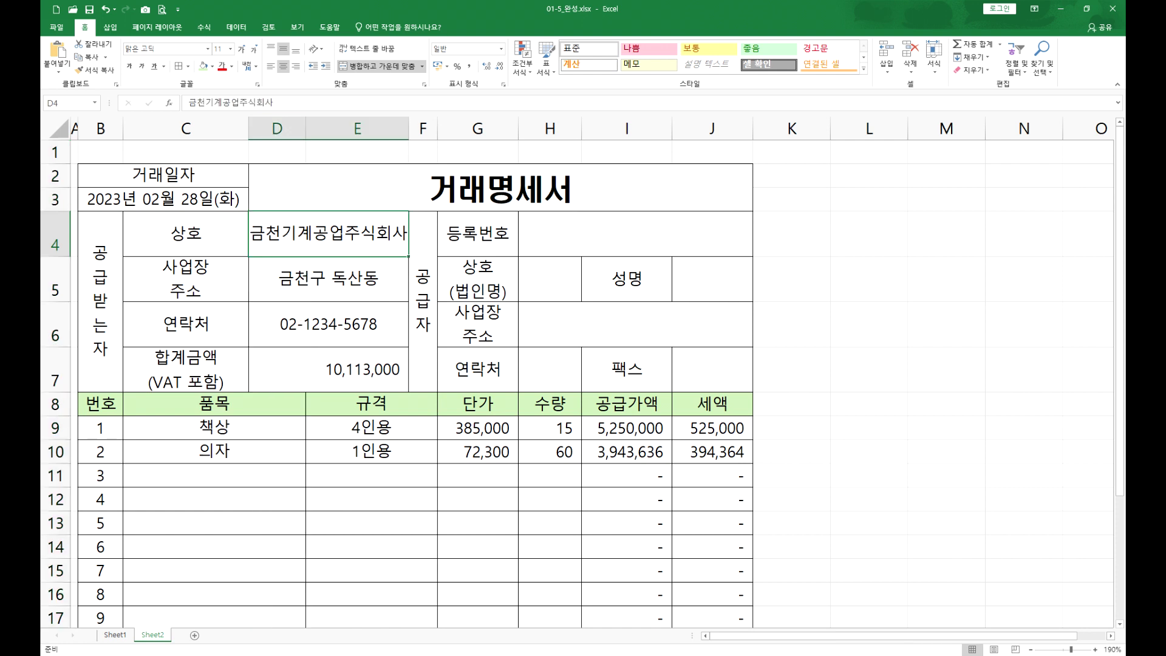
left_click_drag(306, 128, 307, 128)
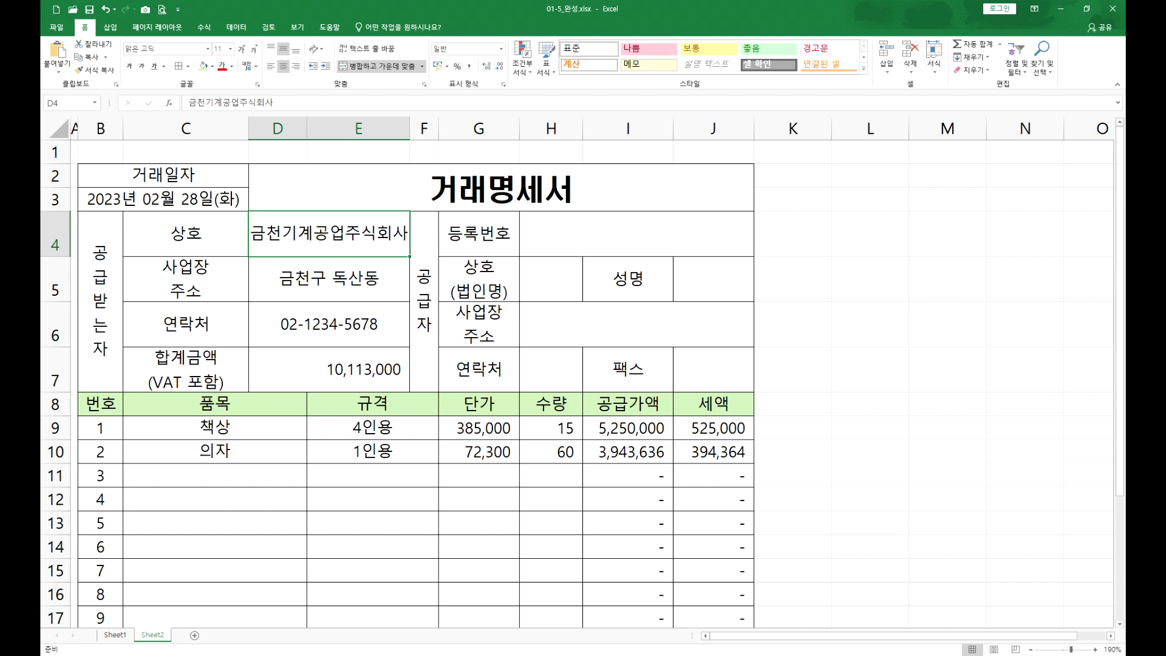
left_click(215, 451)
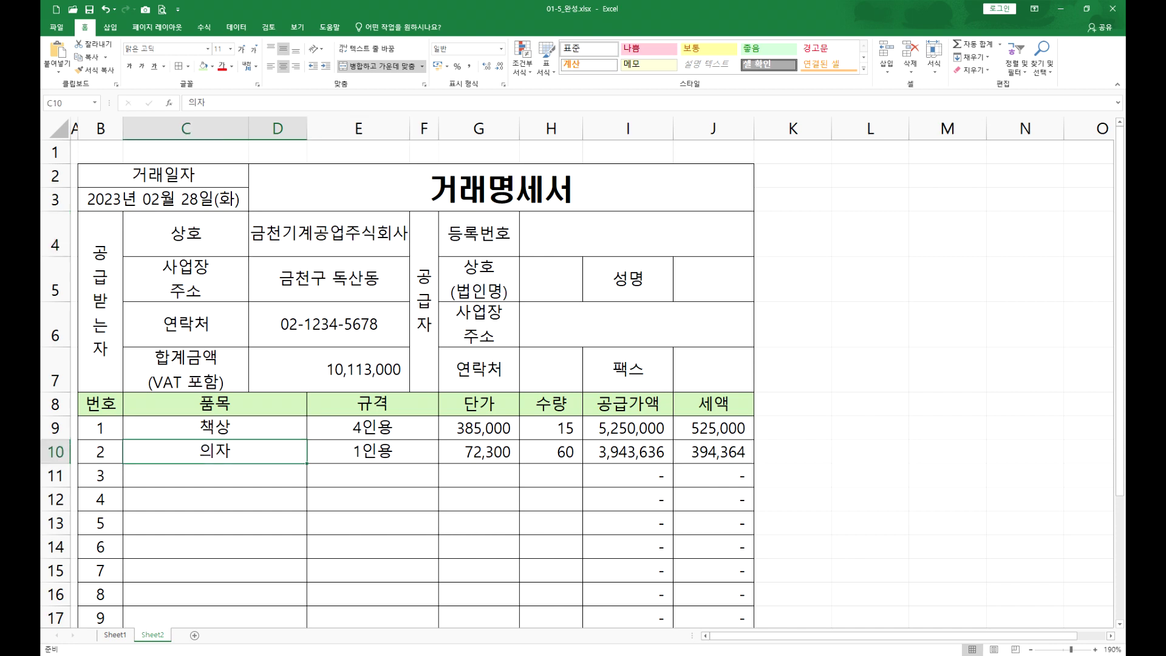
scroll(425, 376, "down", 3)
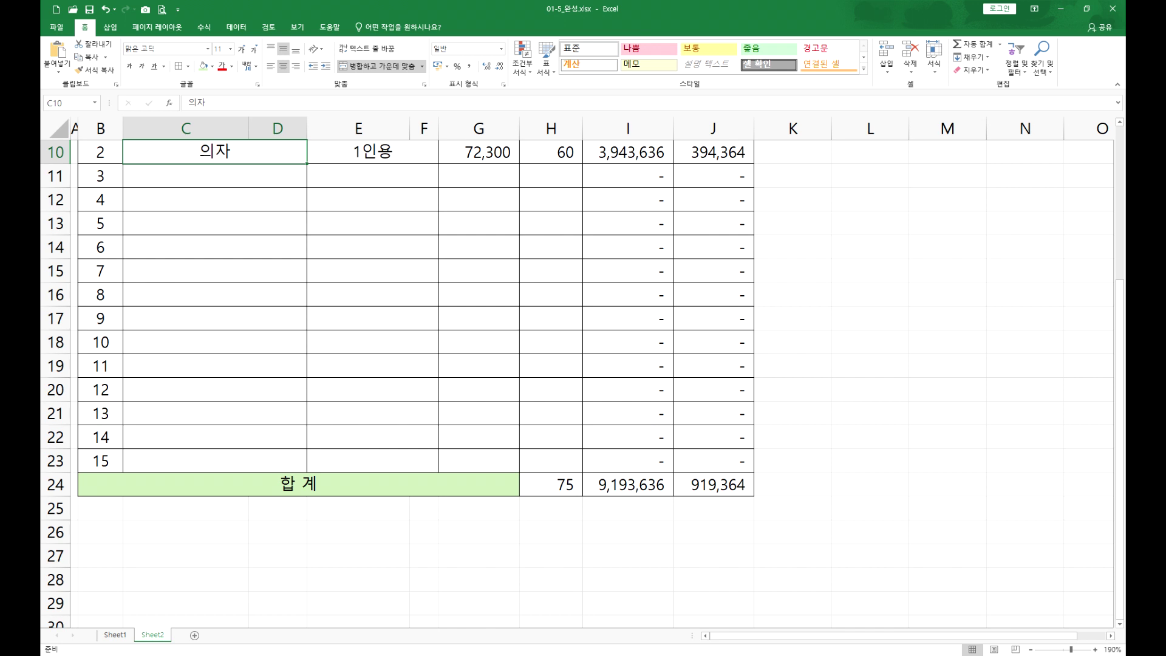
scroll(425, 377, "up", 3)
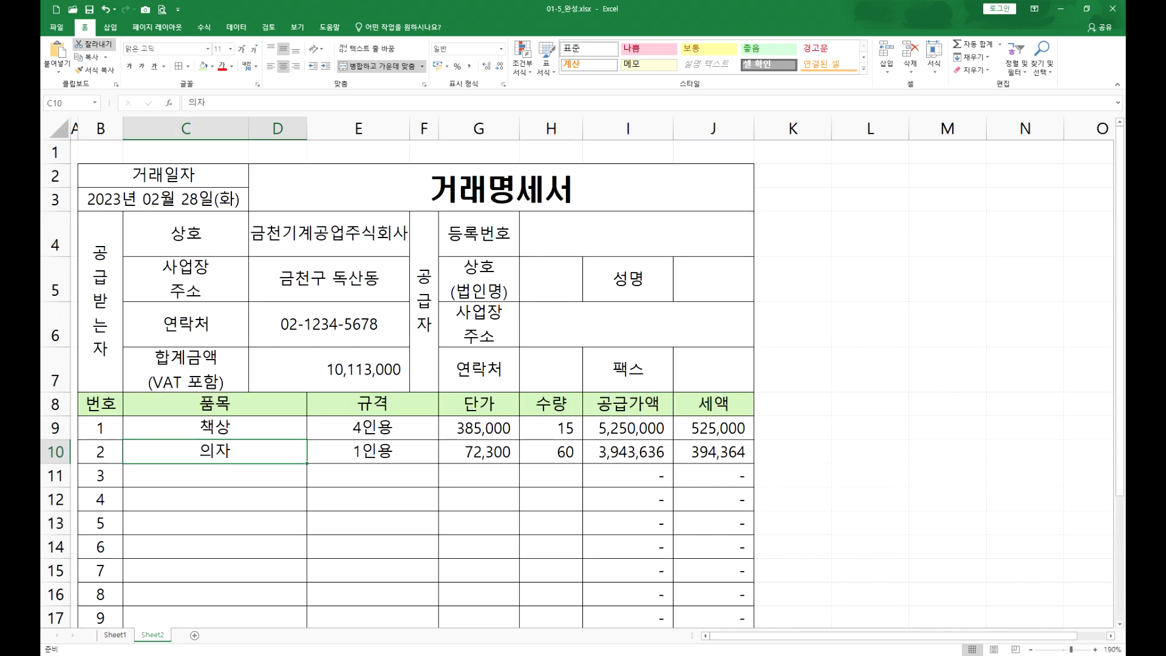
Step: Show the 거래명세서 print preview, fitting on one A4 portrait page
left_click(57, 26)
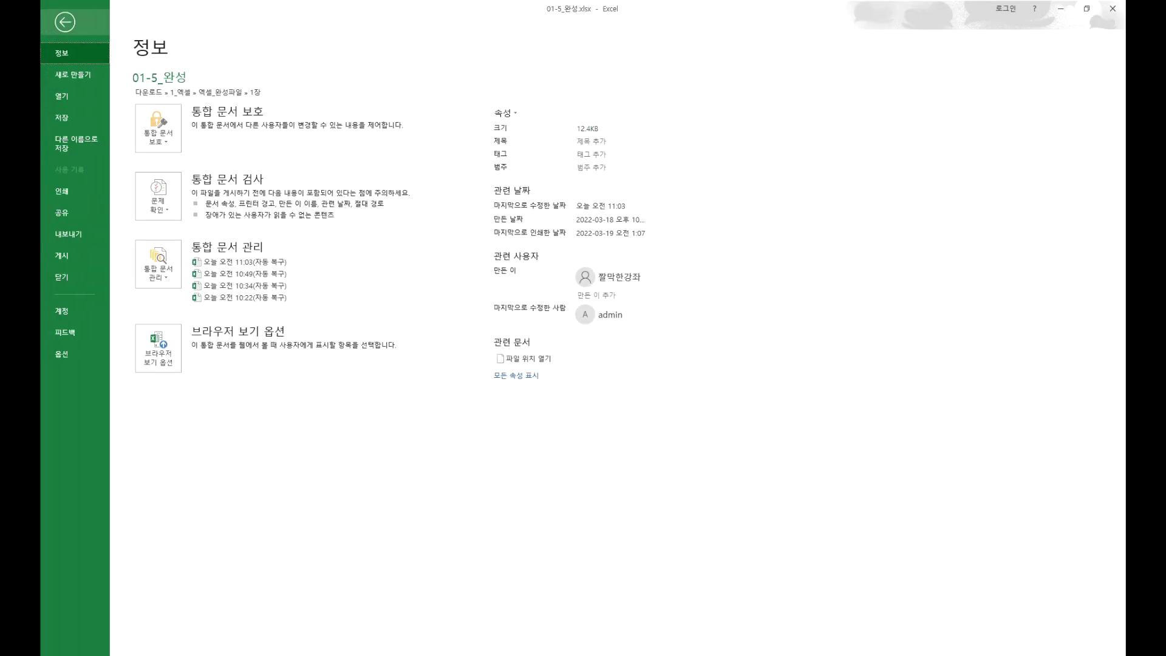
left_click(65, 23)
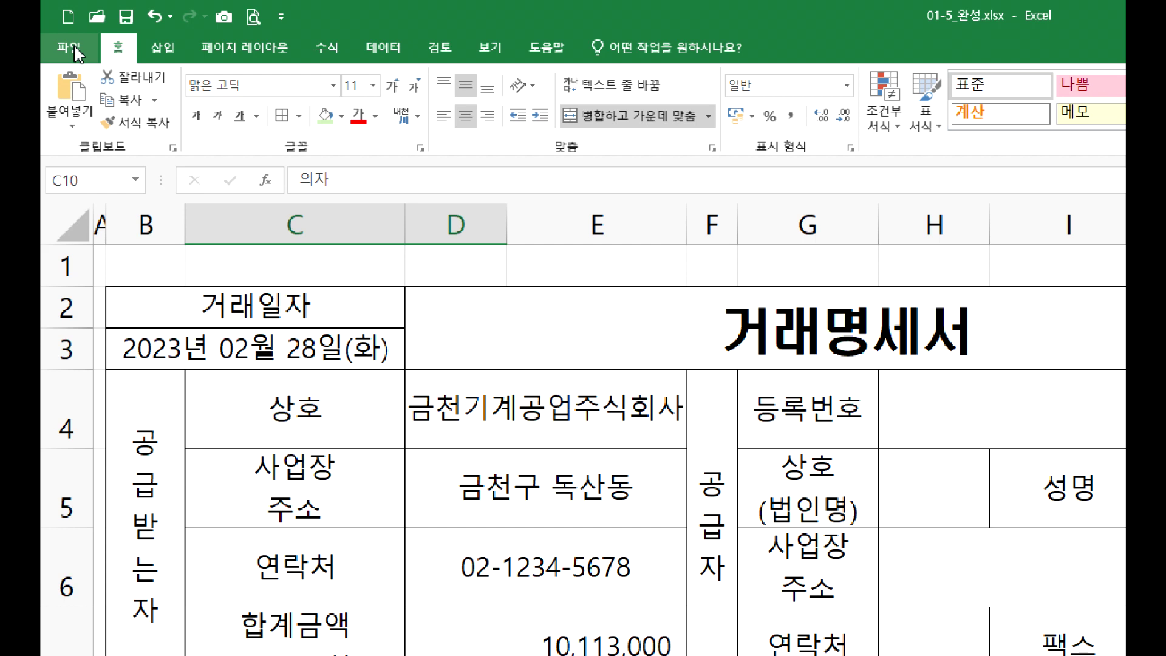
left_click(75, 49)
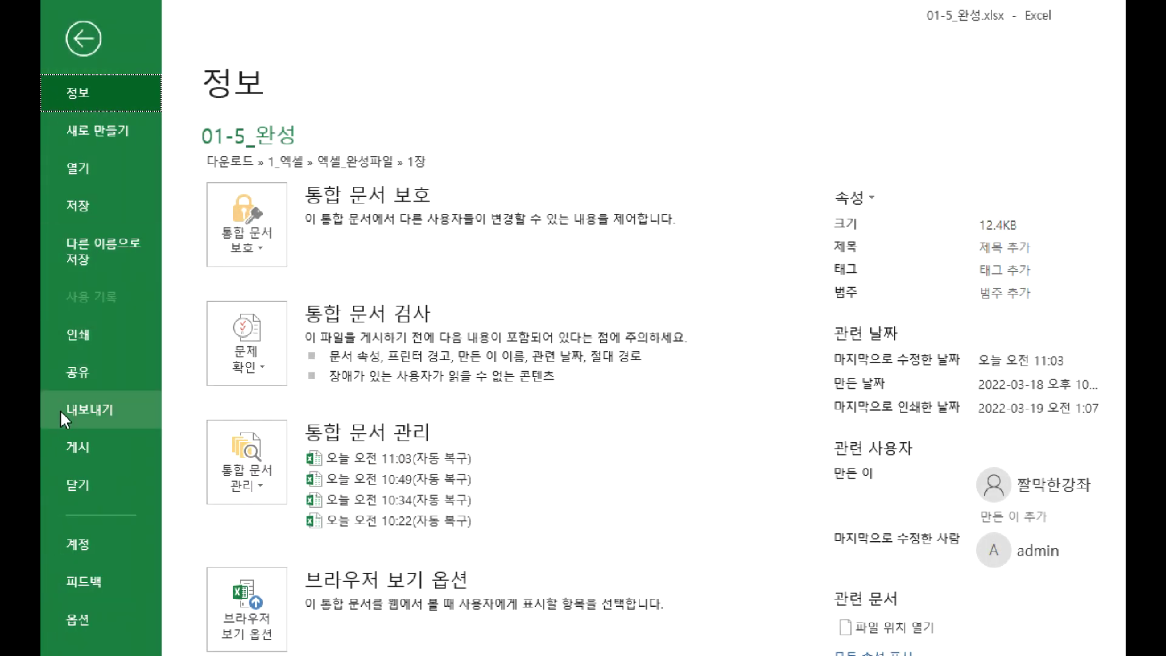
left_click(85, 337)
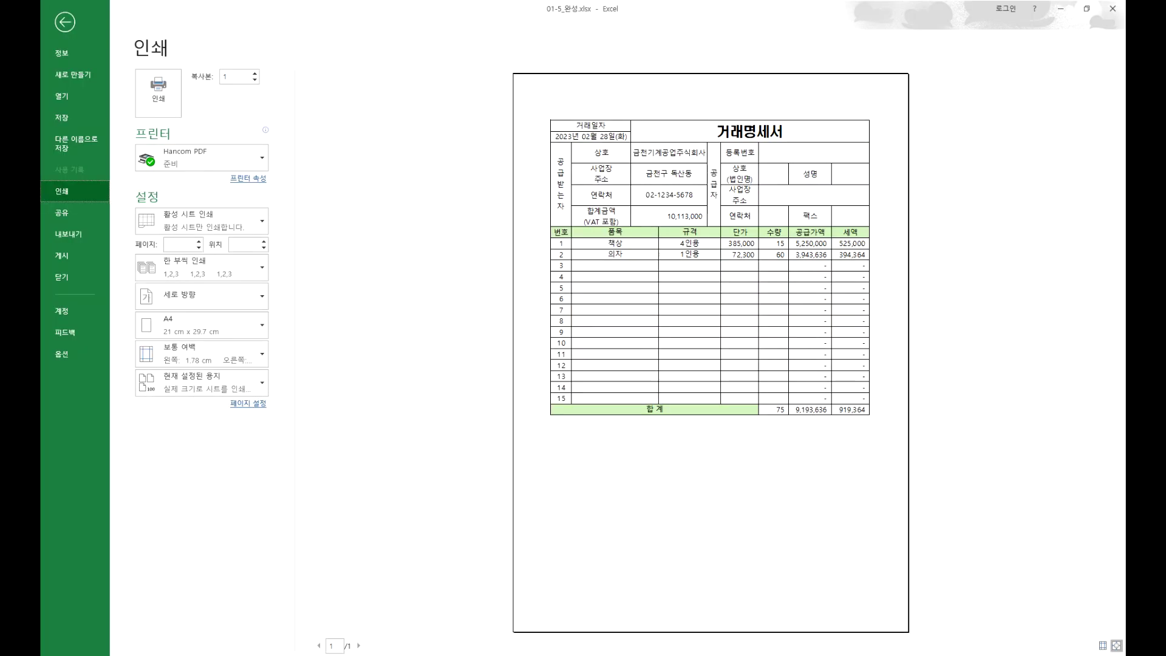
left_click(333, 646)
key("Tab")
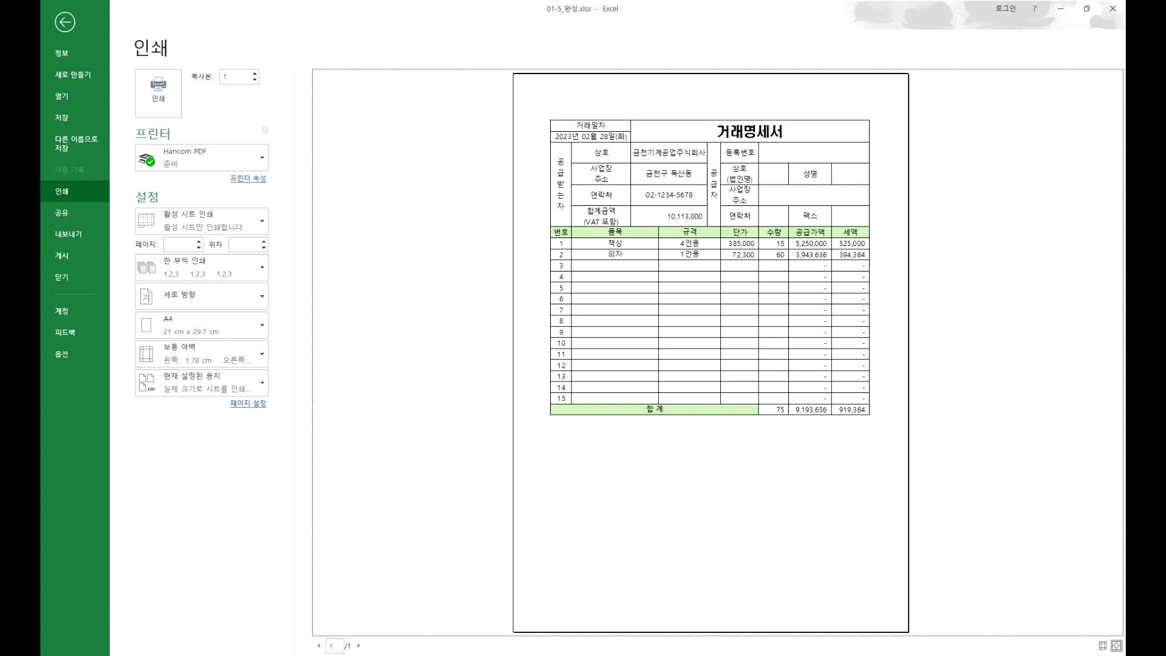
left_click(331, 646)
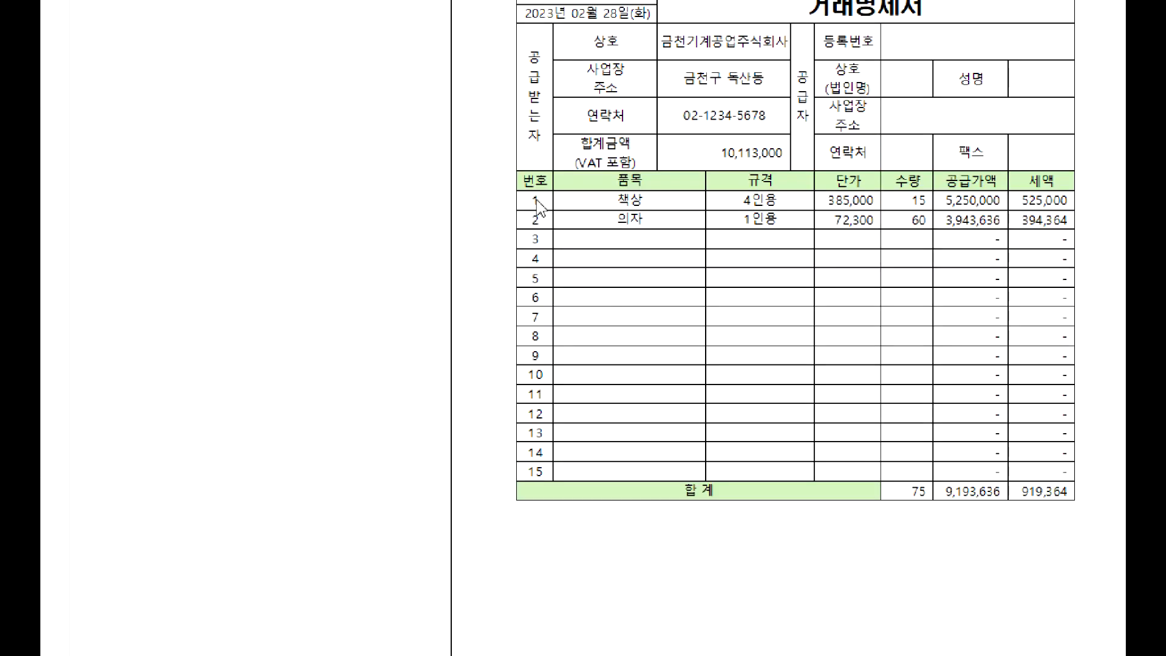
mouse_move(512, 199)
left_mouse_down()
mouse_move(492, 304)
mouse_move(509, 461)
left_mouse_up()
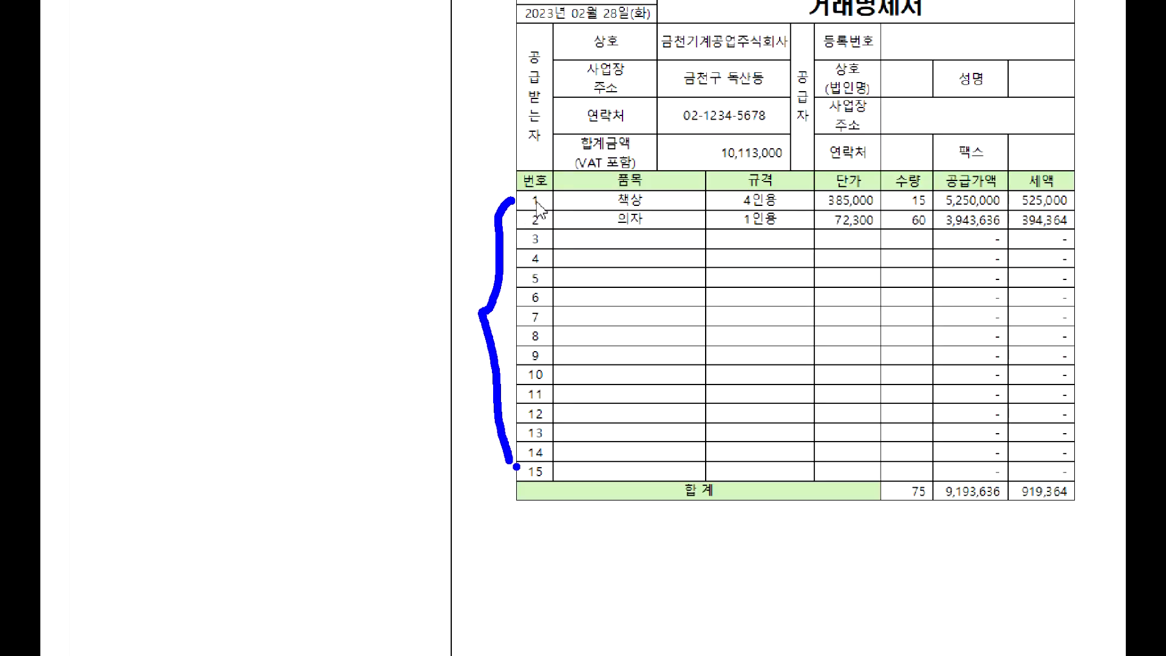
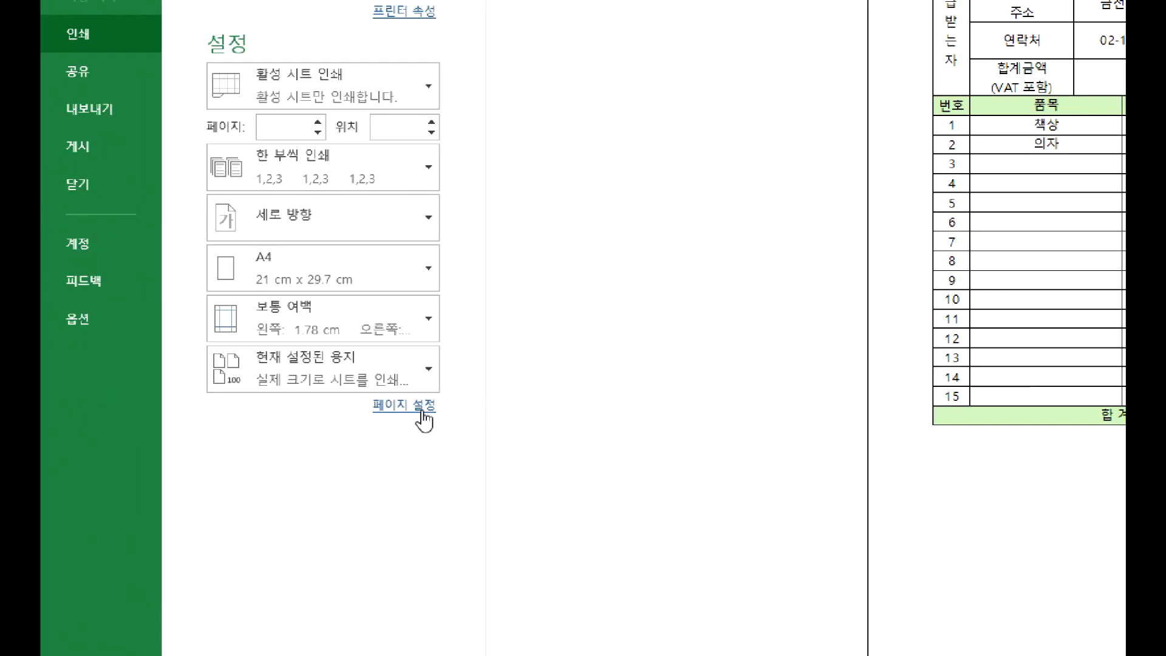
Step: Set the invoice's Page Setup orientation to landscape (가로) and apply it
left_click(424, 419)
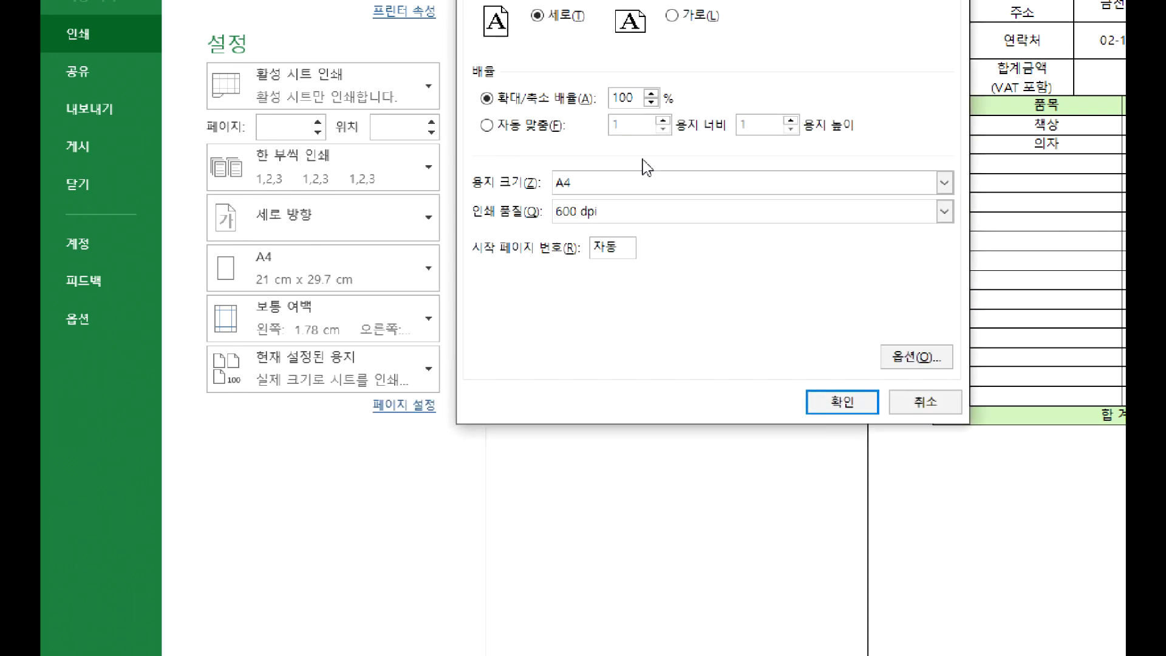
left_click(678, 182)
left_click(577, 185)
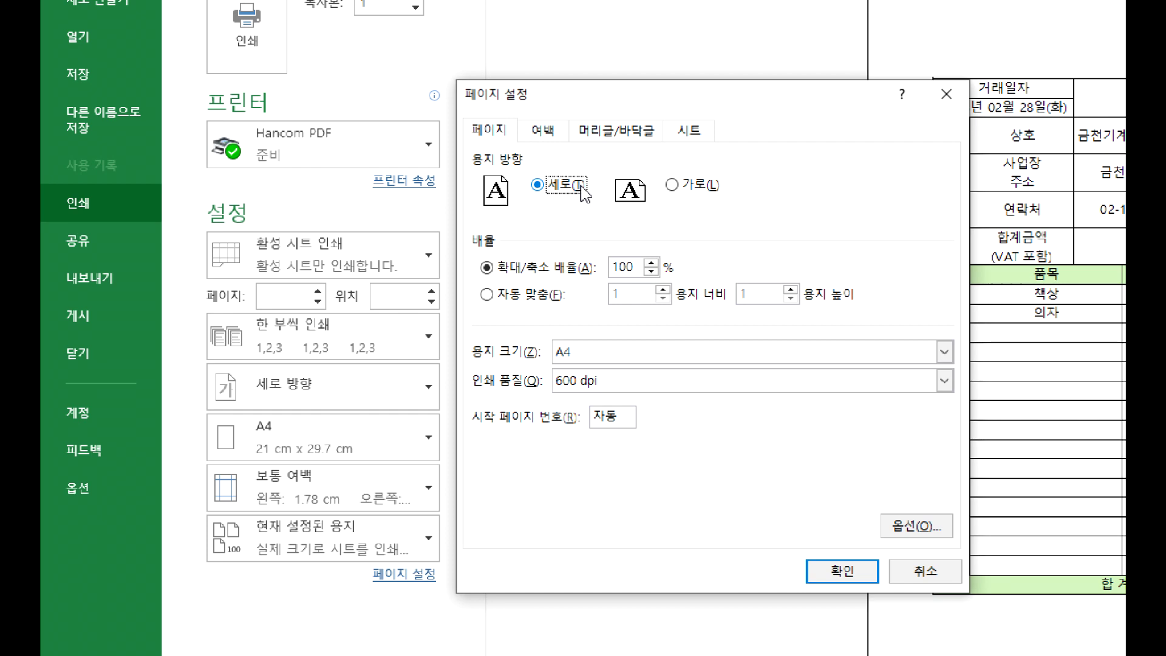
left_click(672, 185)
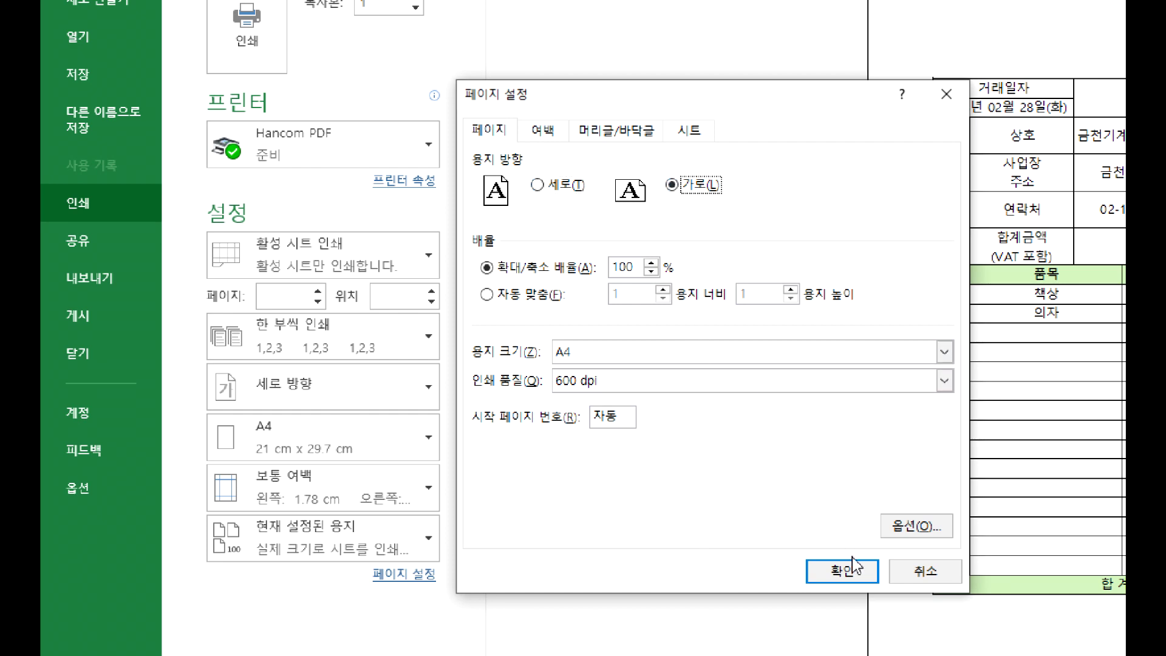
left_click(840, 572)
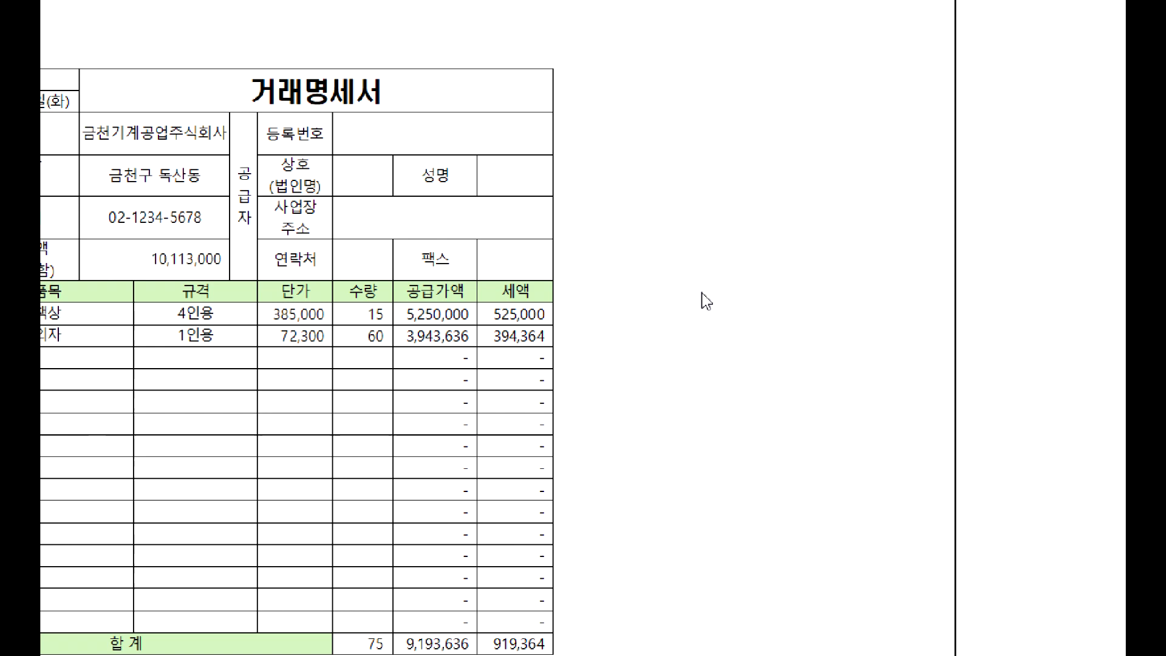
Step: Reopen Page Setup and apply portrait (세로) orientation to compare the layout
left_click(248, 403)
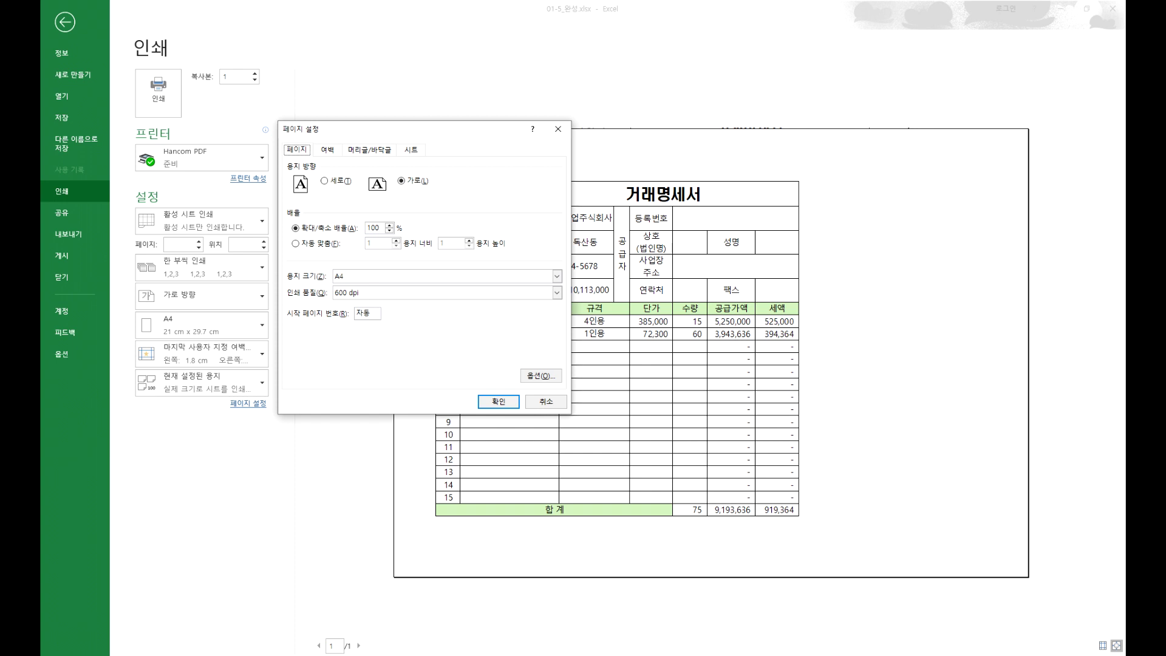
key("alt+t")
key("alt+l")
key("alt+t")
key("Return")
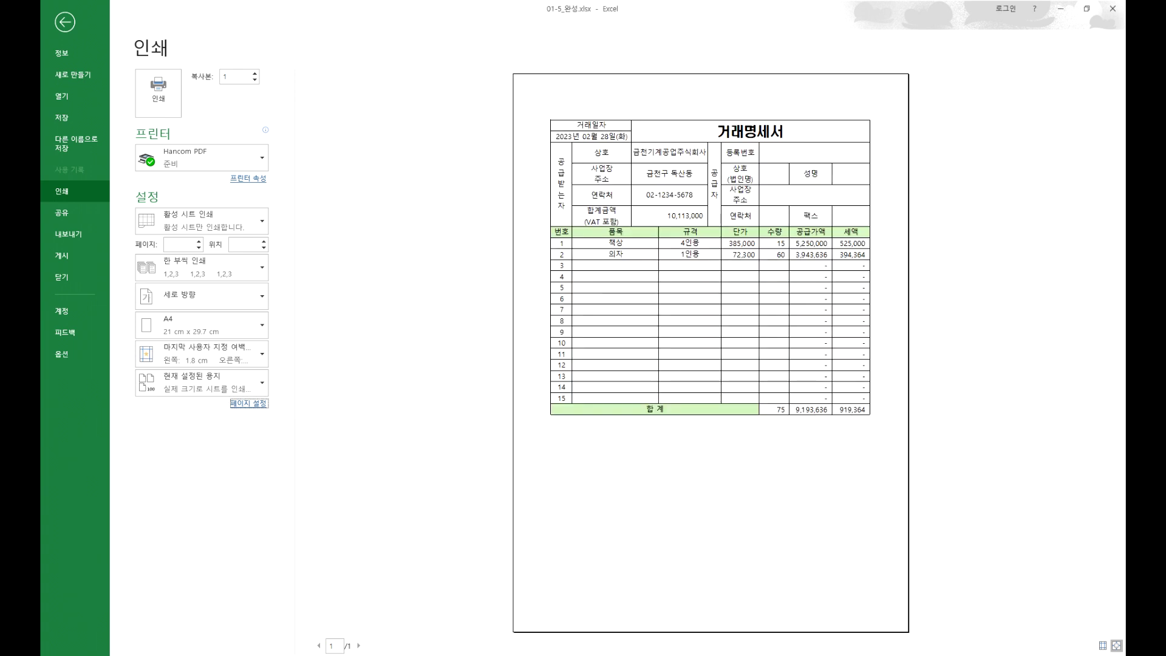
Step: Return the invoice to landscape (가로) orientation and bring Page Setup back up
key("Return")
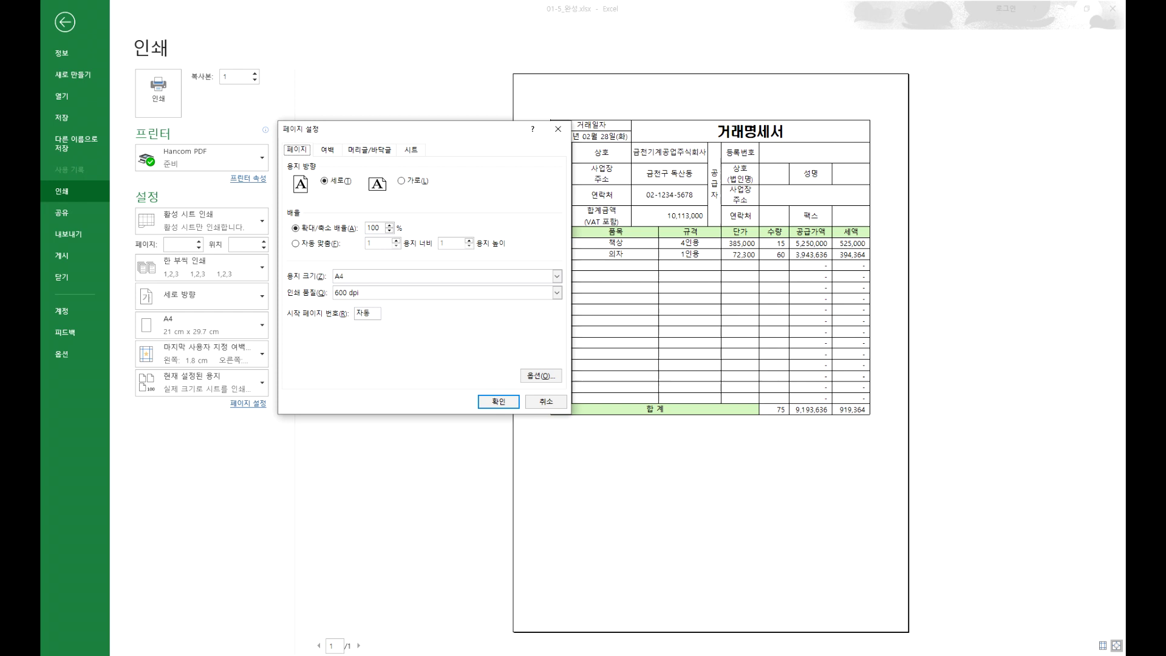
key("alt+l")
key("Return")
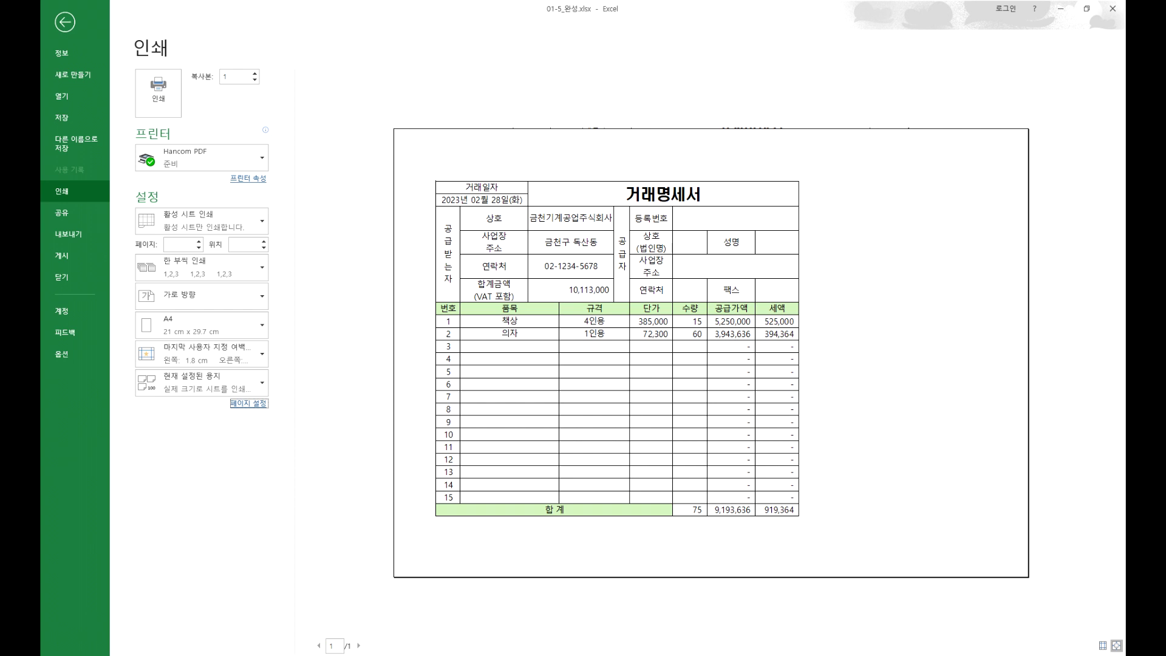
key("Return")
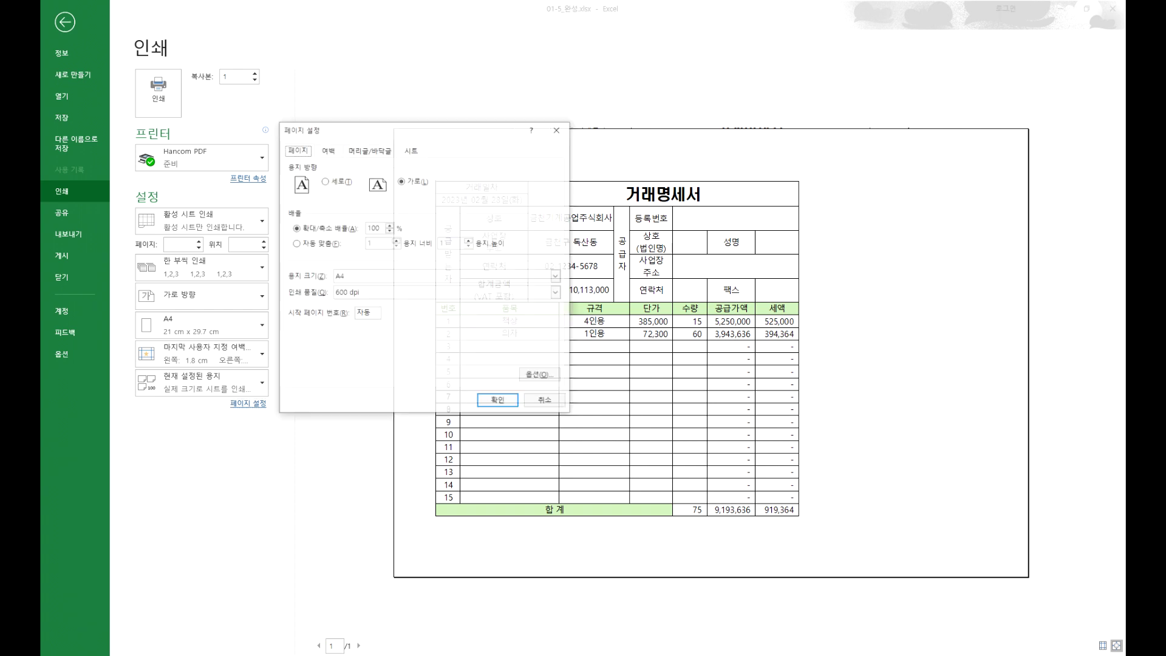
Step: On the 여백 tab, check 가로 under 페이지 가운데 맞춤 and apply it
key("Right")
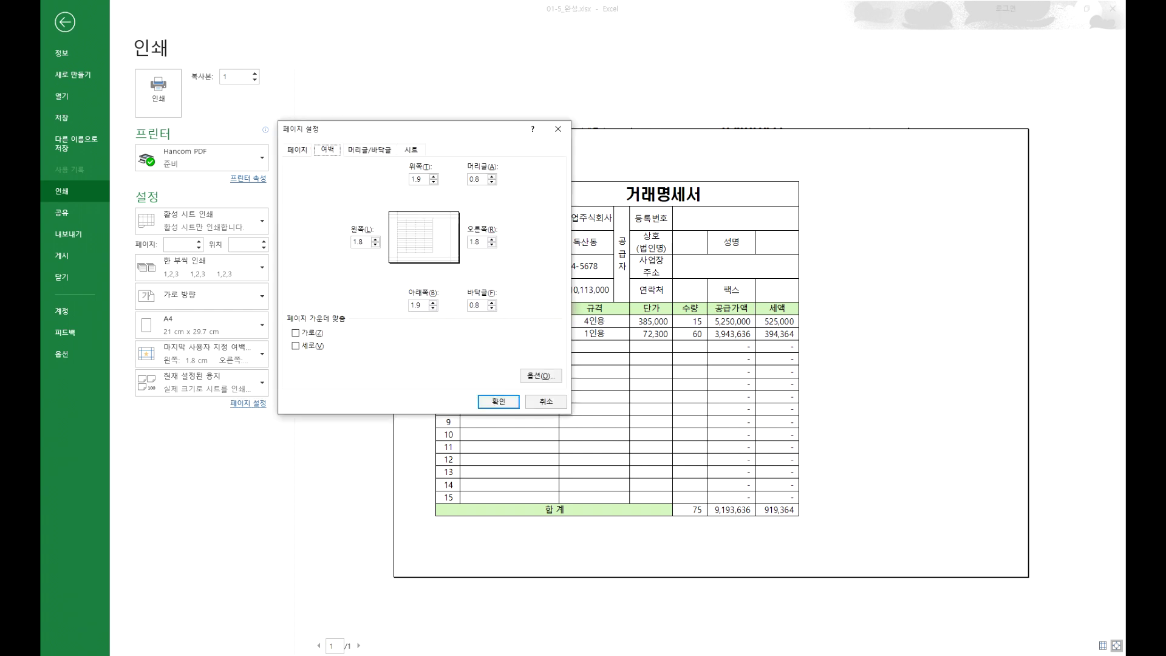
left_click_drag(377, 129, 275, 135)
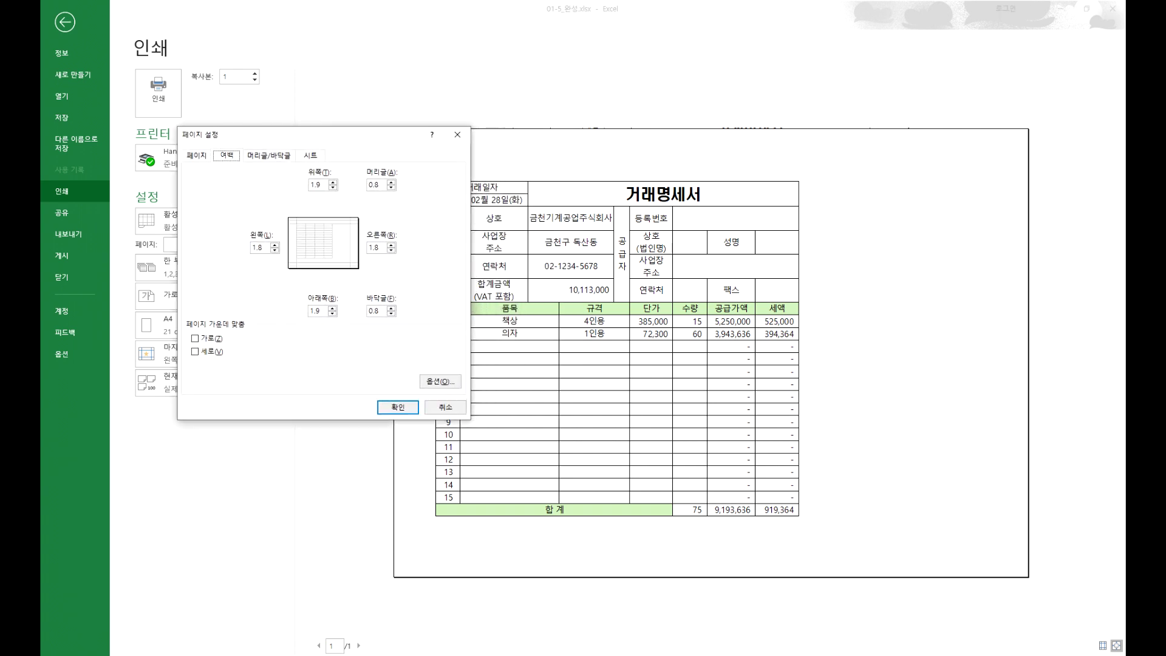
left_click(196, 155)
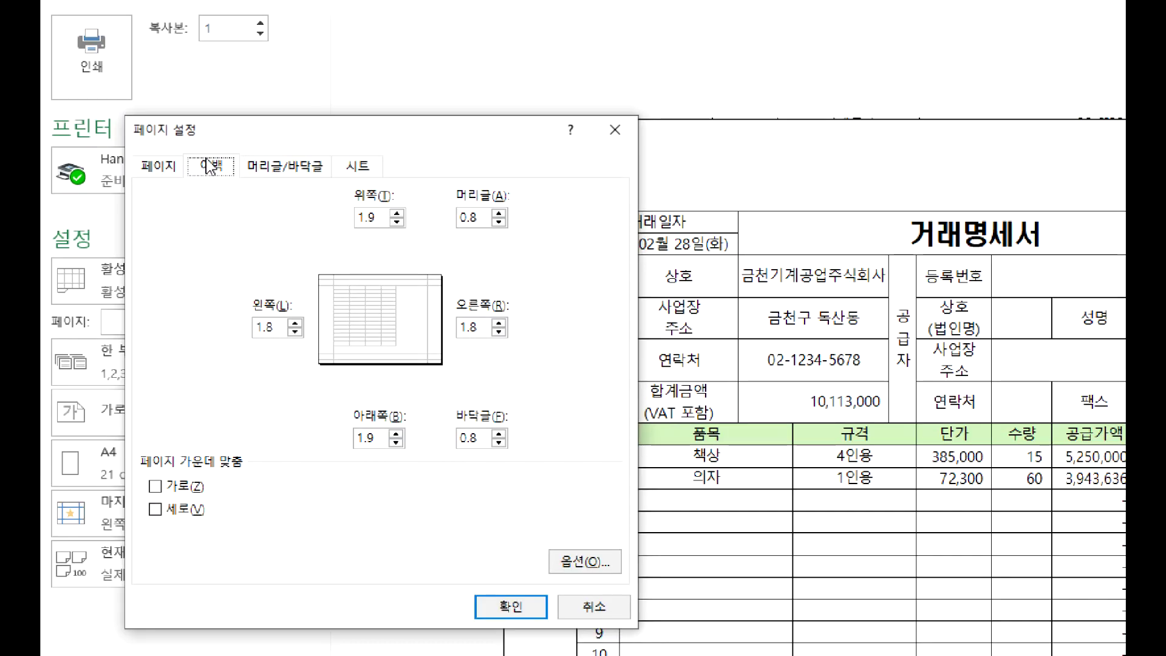
left_click(228, 166)
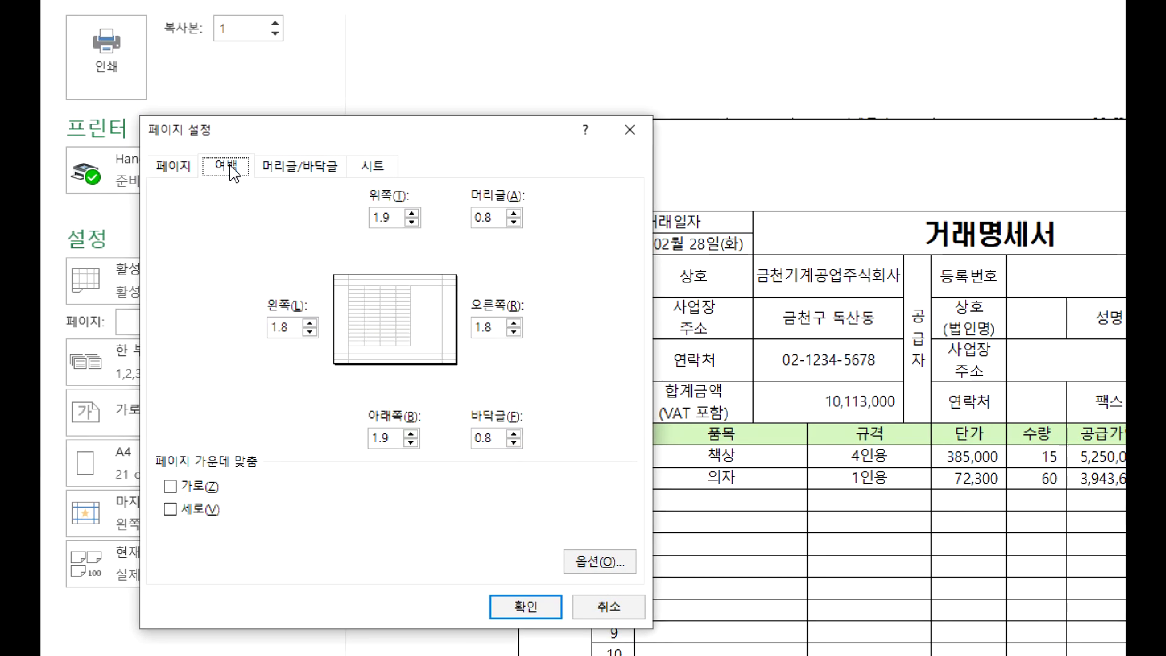
left_click_drag(260, 149, 271, 91)
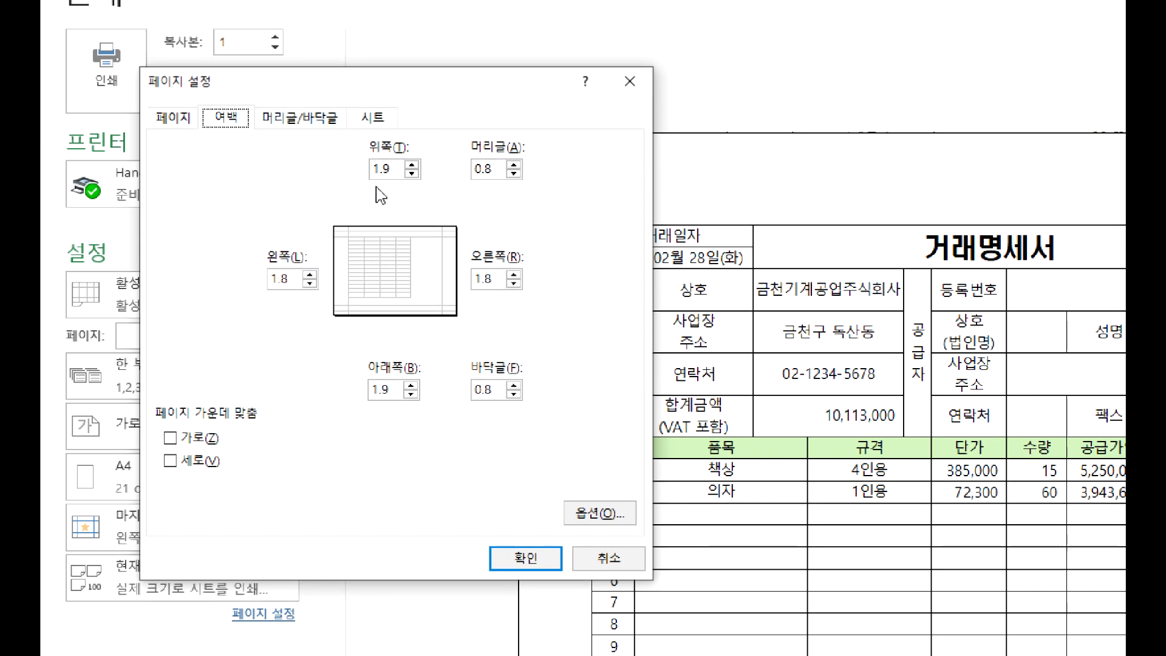
left_click_drag(395, 169, 367, 169)
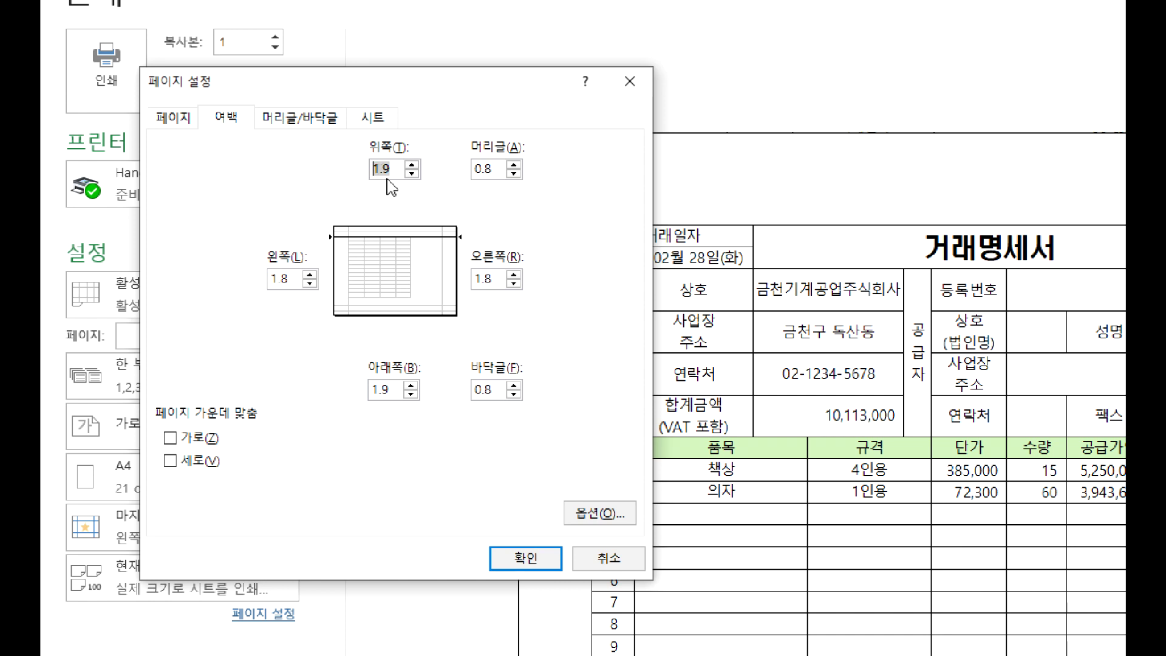
left_click(176, 439)
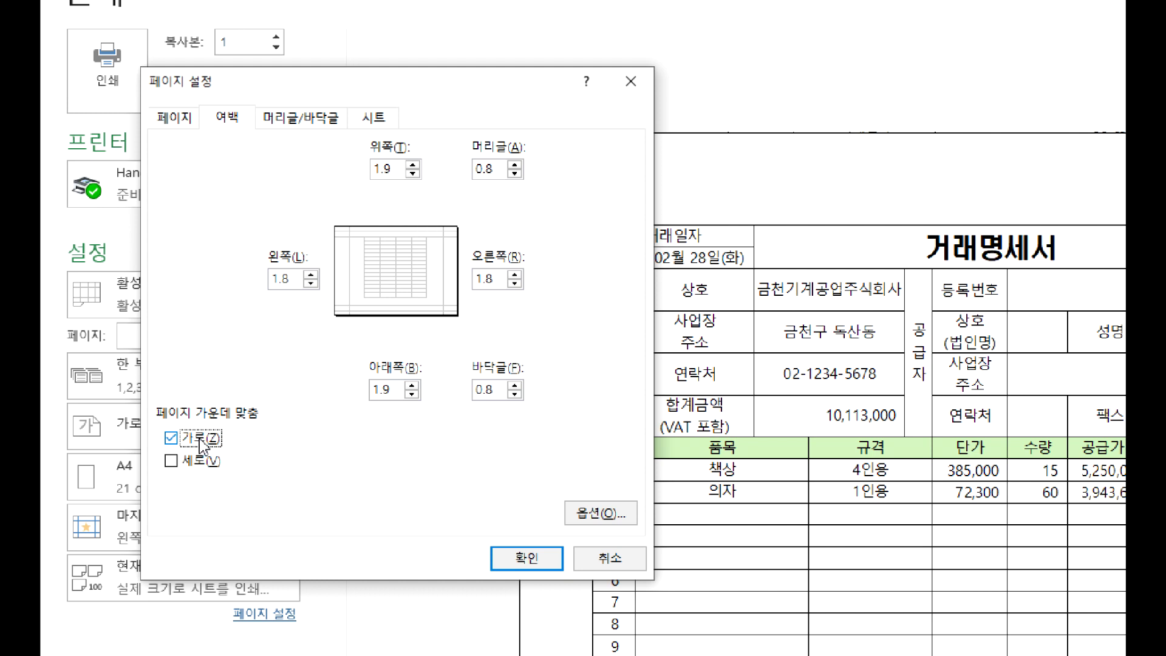
left_click(516, 556)
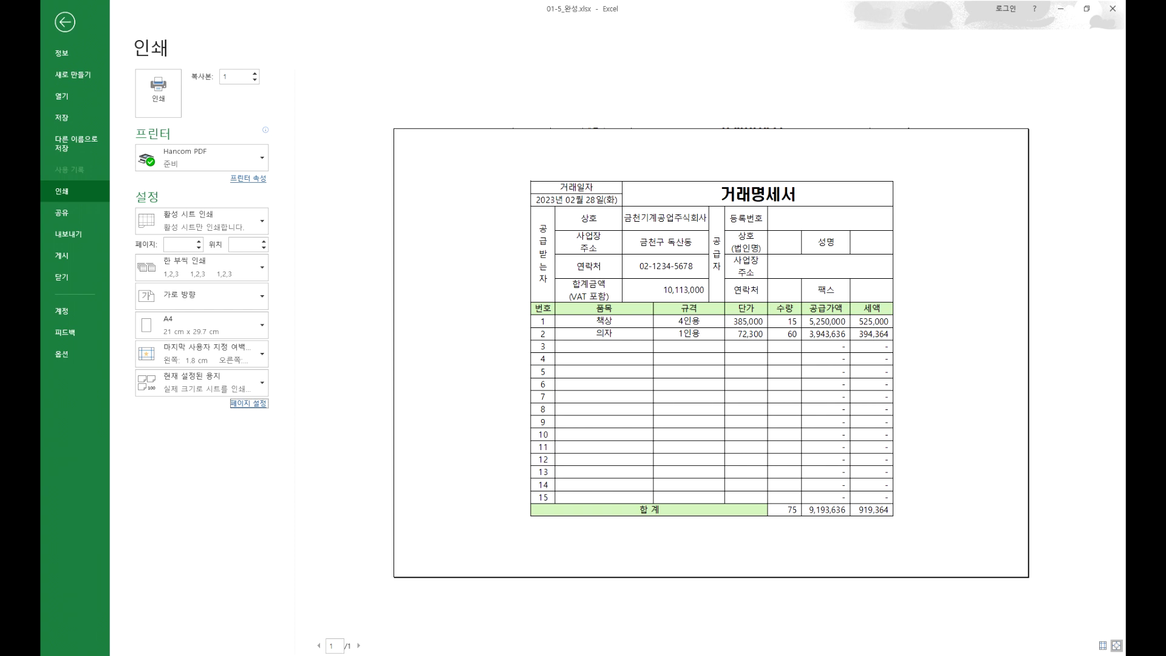
Step: Turn off horizontal centering on the 여백 tab and apply the uncentred layout
key("Return")
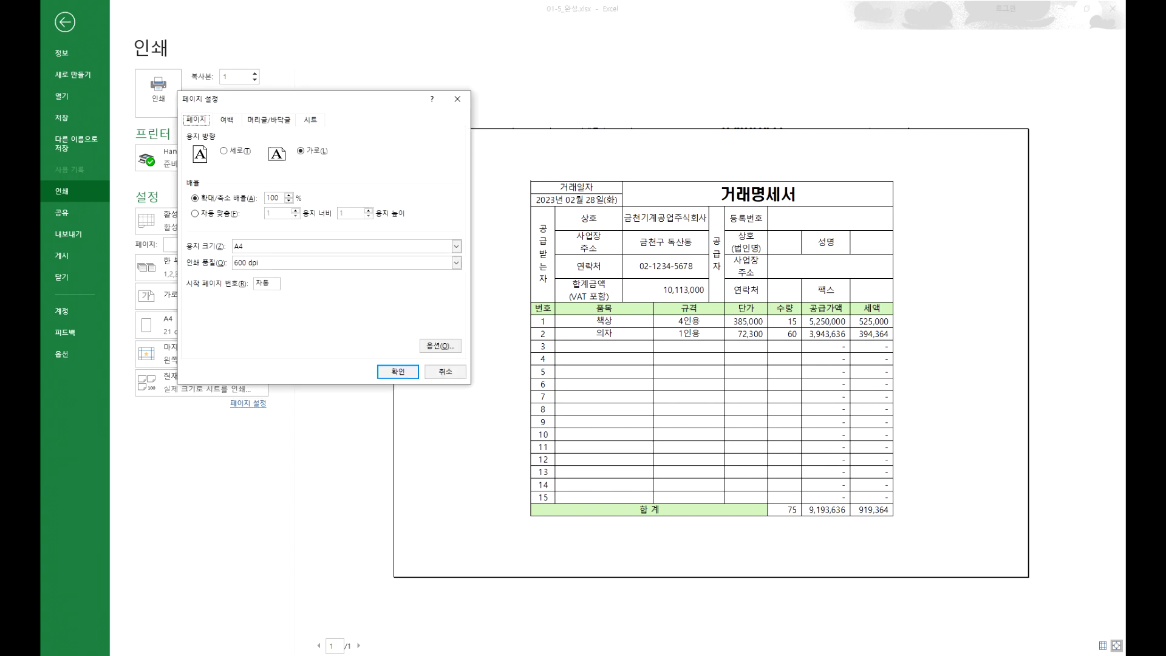
key("ctrl+Tab")
key("Tab")
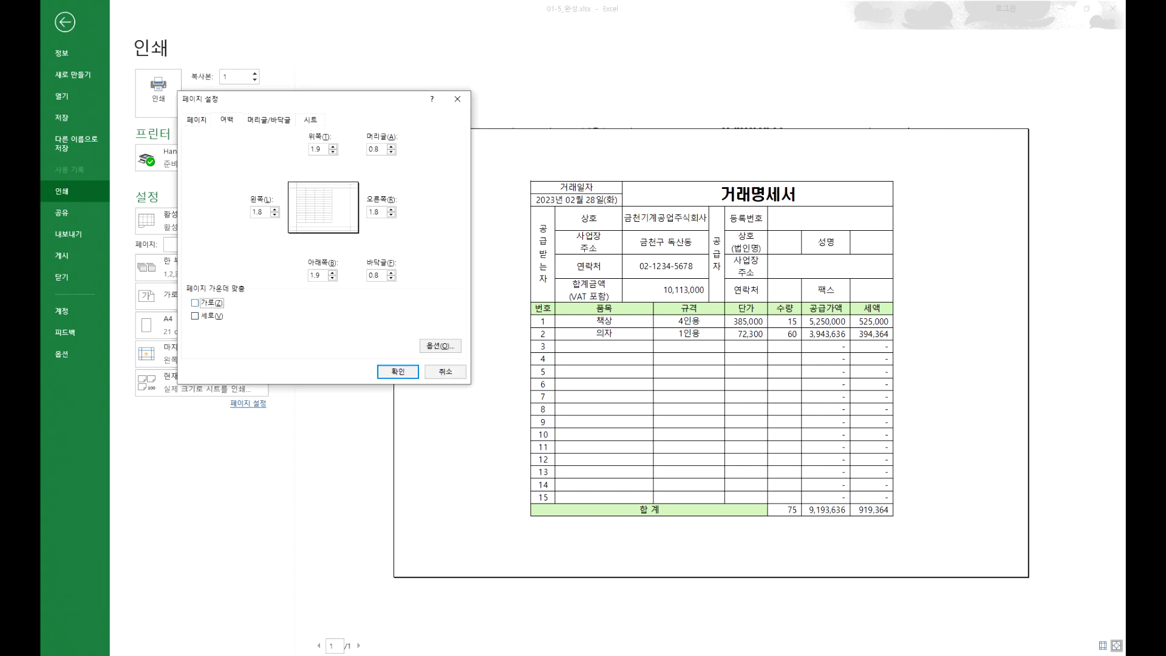
key("Return")
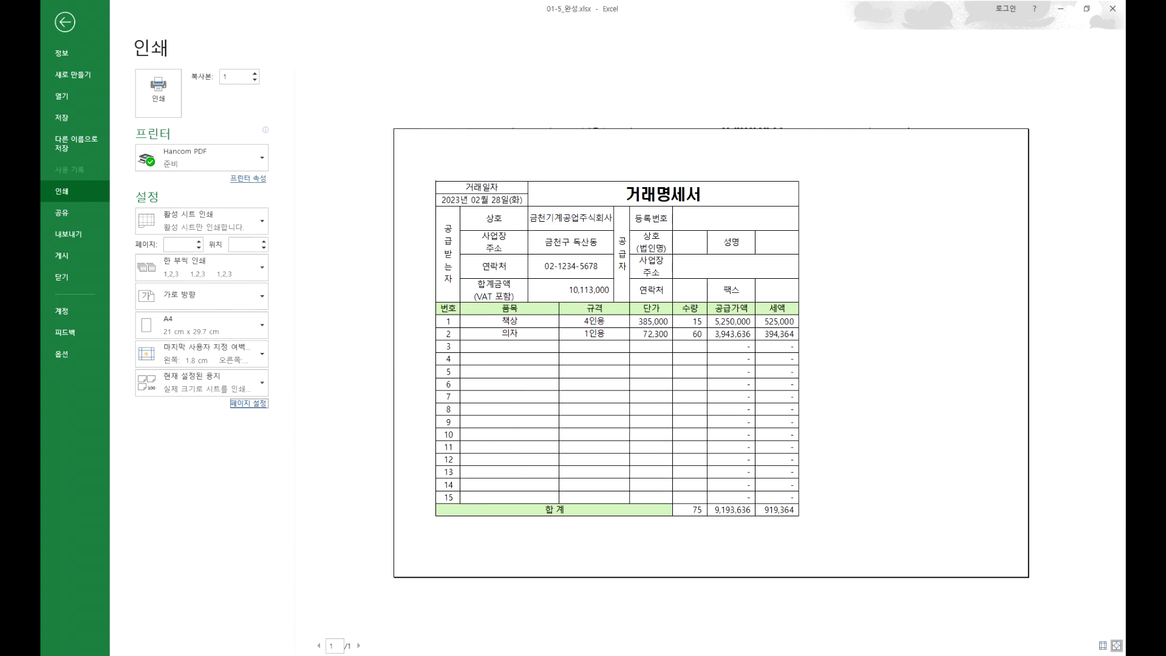
Step: Switch the invoice back to portrait (세로) orientation
key("Return")
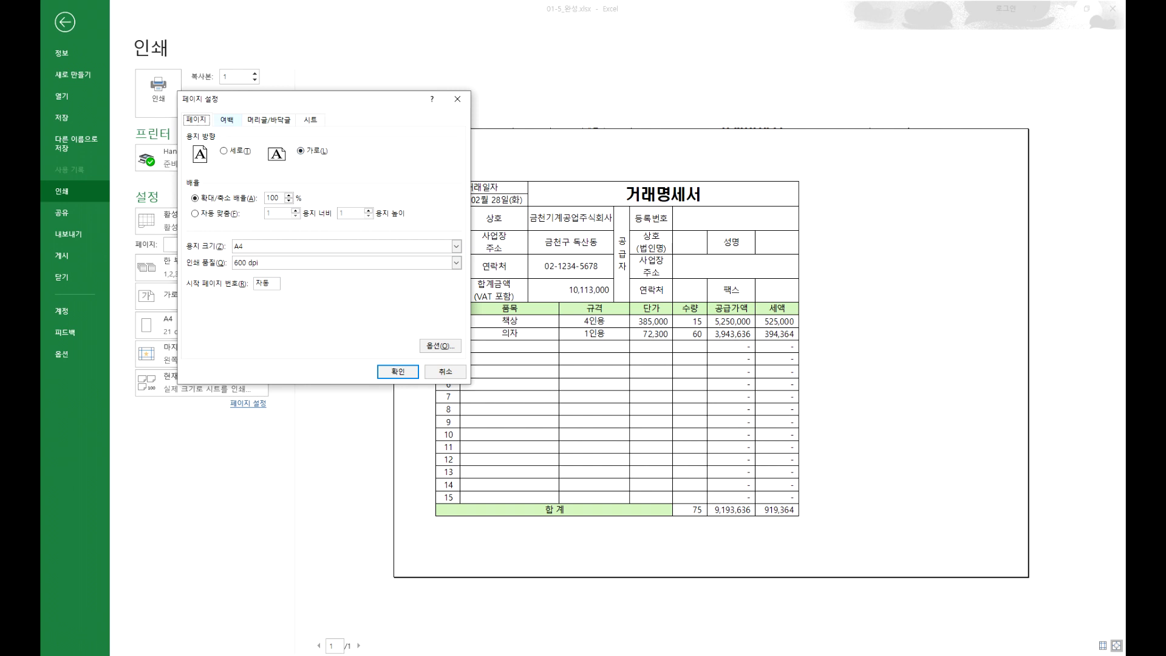
key("alt+t")
key("Return")
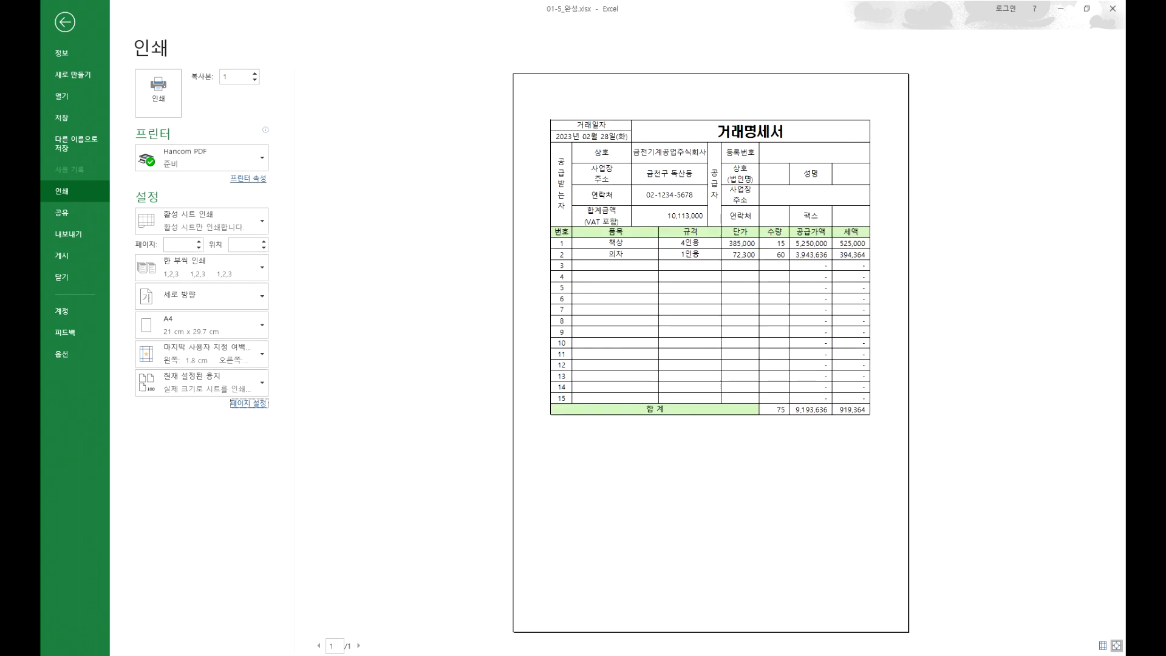
Step: Centre the invoice both vertically and horizontally on the page
key("Return")
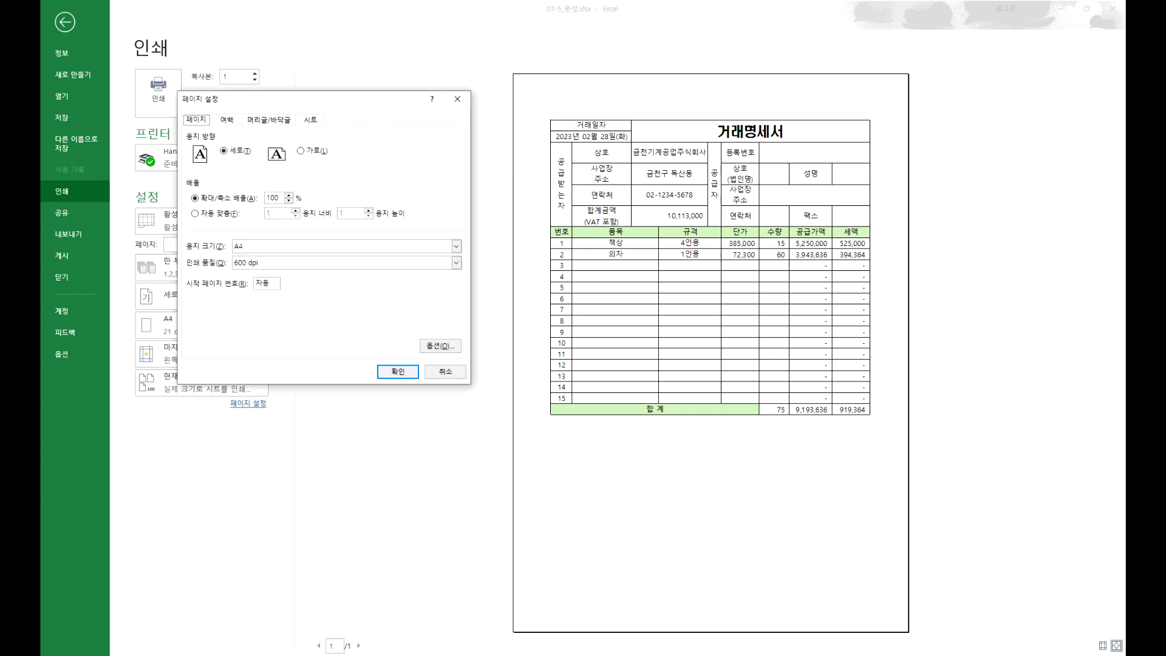
key("ctrl+Tab")
key("alt+v")
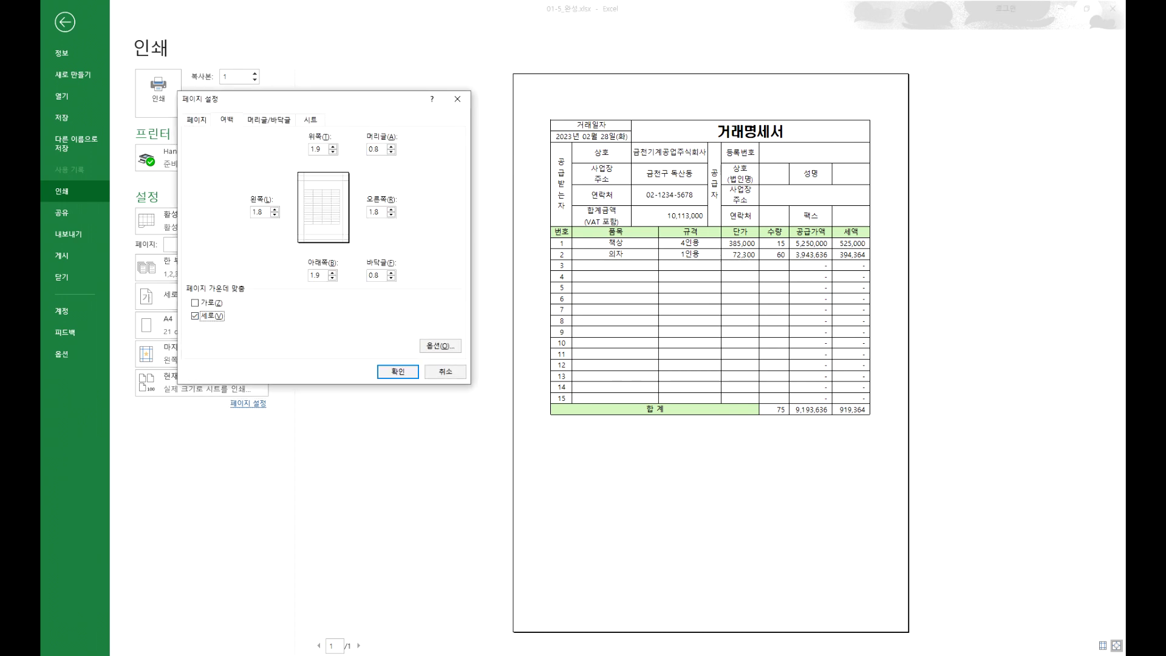
key("alt+z")
key("Return")
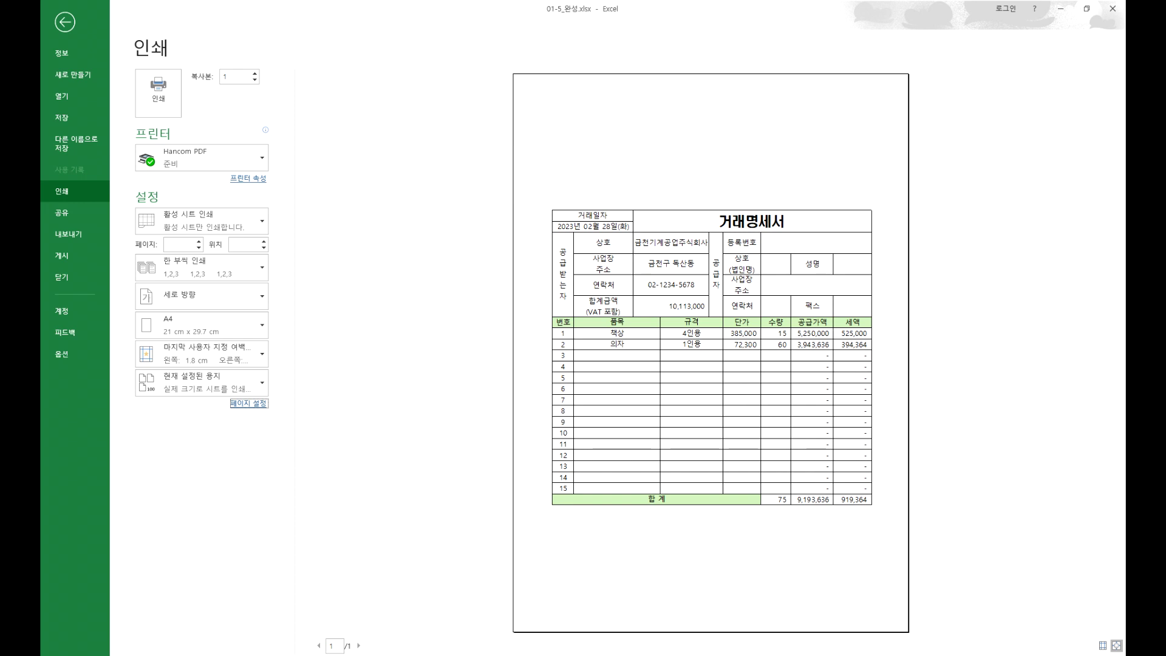
Step: Turn off vertical centering so the invoice sits at the top of the page
key("Return")
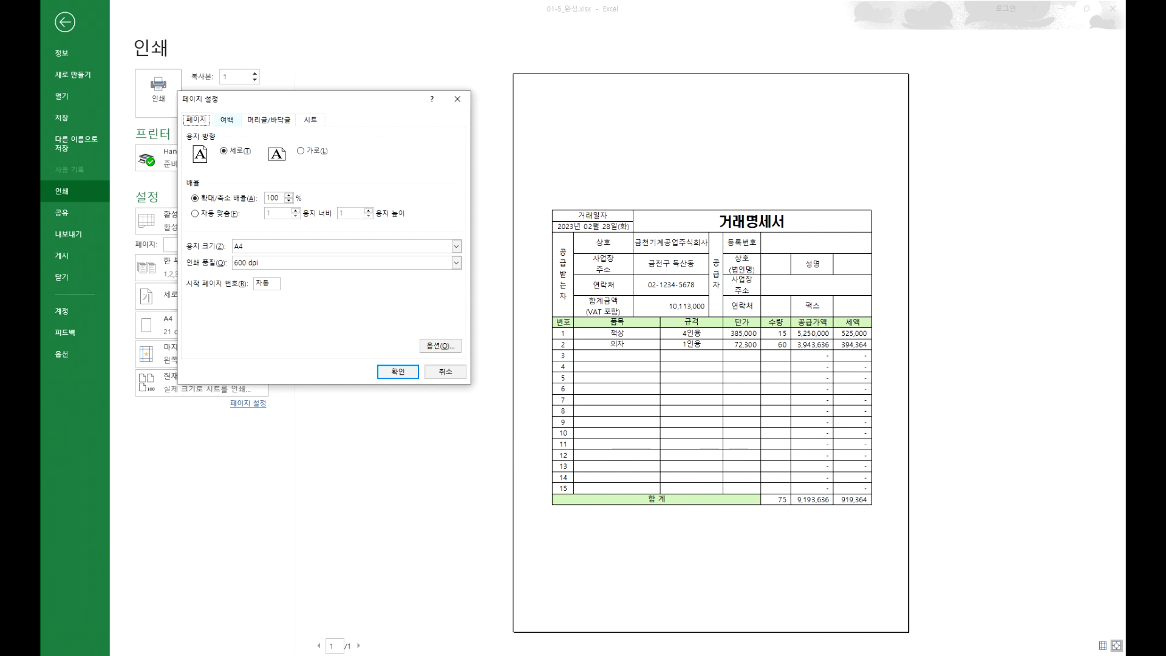
key("ctrl+Tab")
key("alt+v")
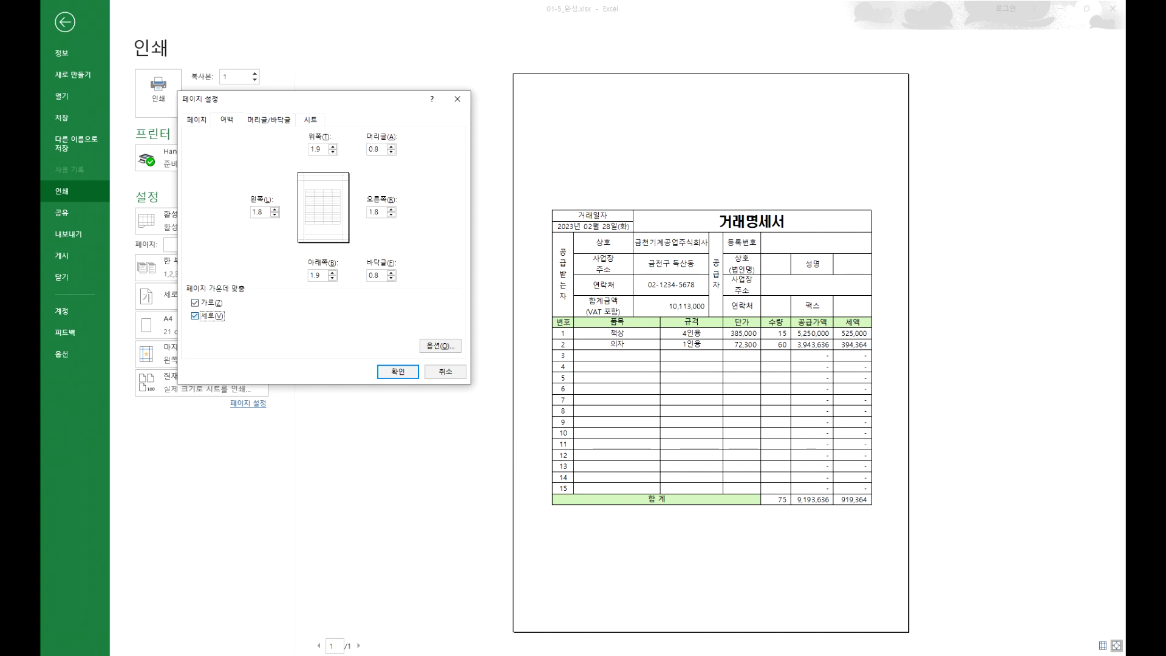
key("Return")
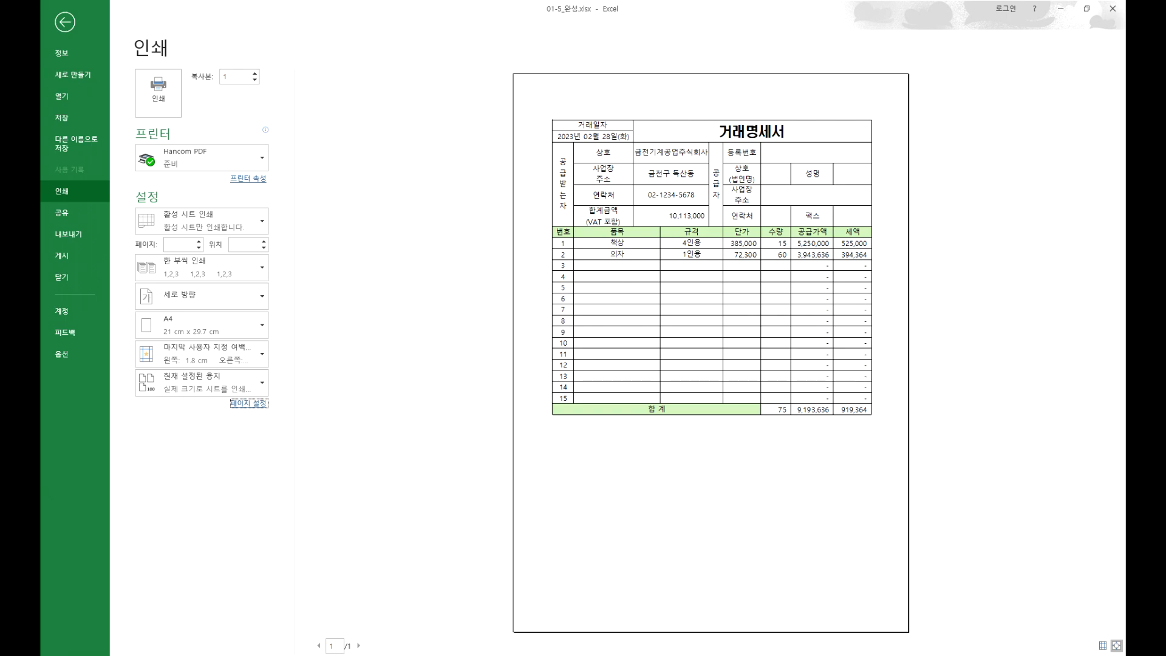
Step: Back on the sheet, widen columns H, D and E of the invoice
key("Escape")
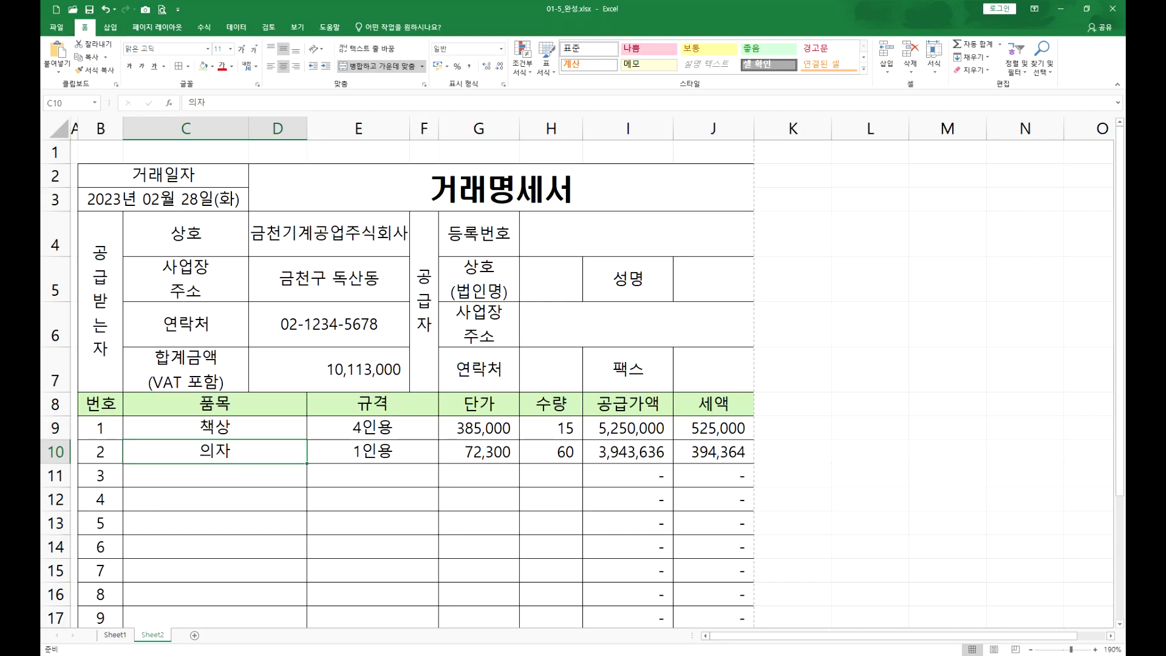
left_click_drag(582, 128, 606, 128)
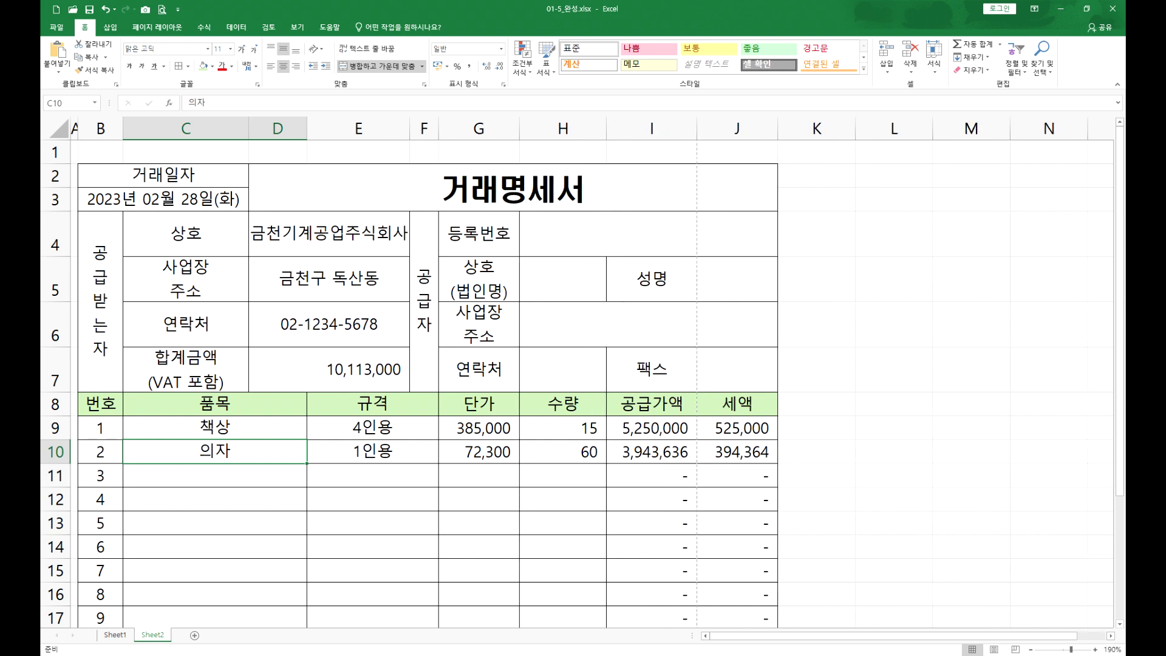
left_click_drag(307, 128, 334, 128)
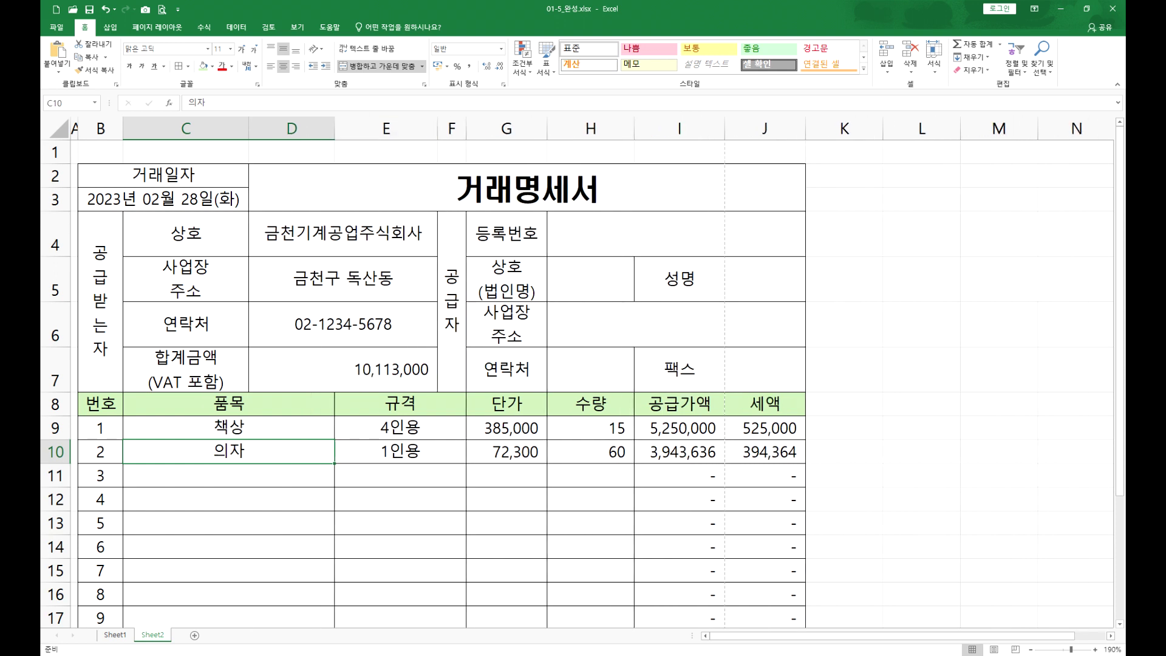
left_click_drag(437, 129, 454, 128)
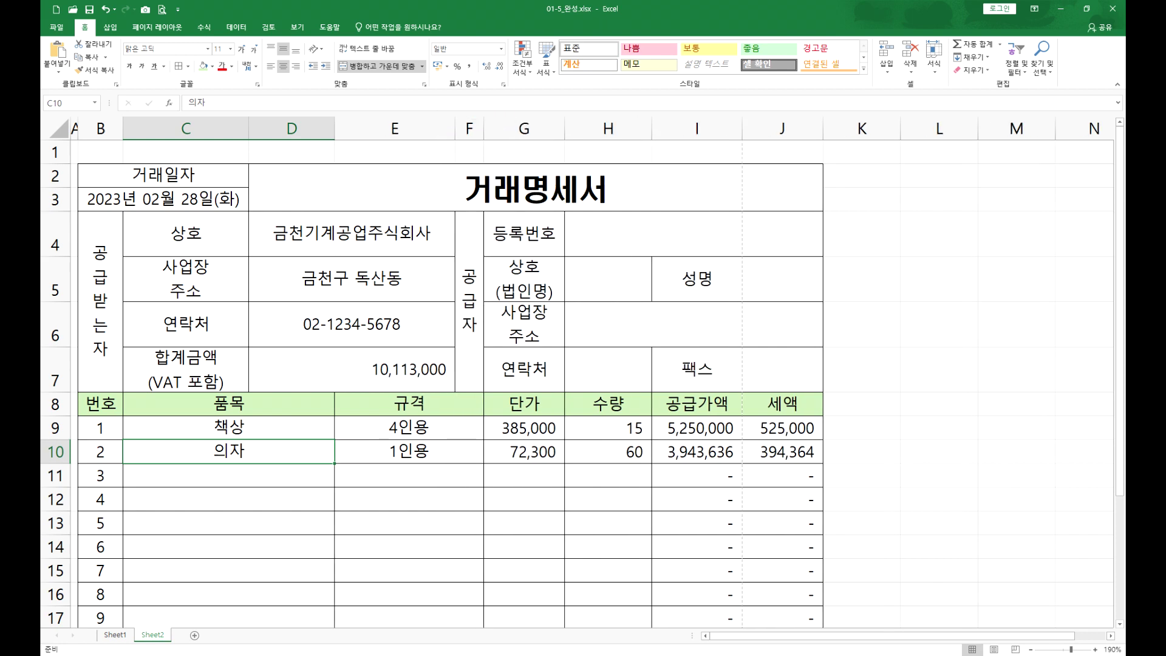
left_click(57, 27)
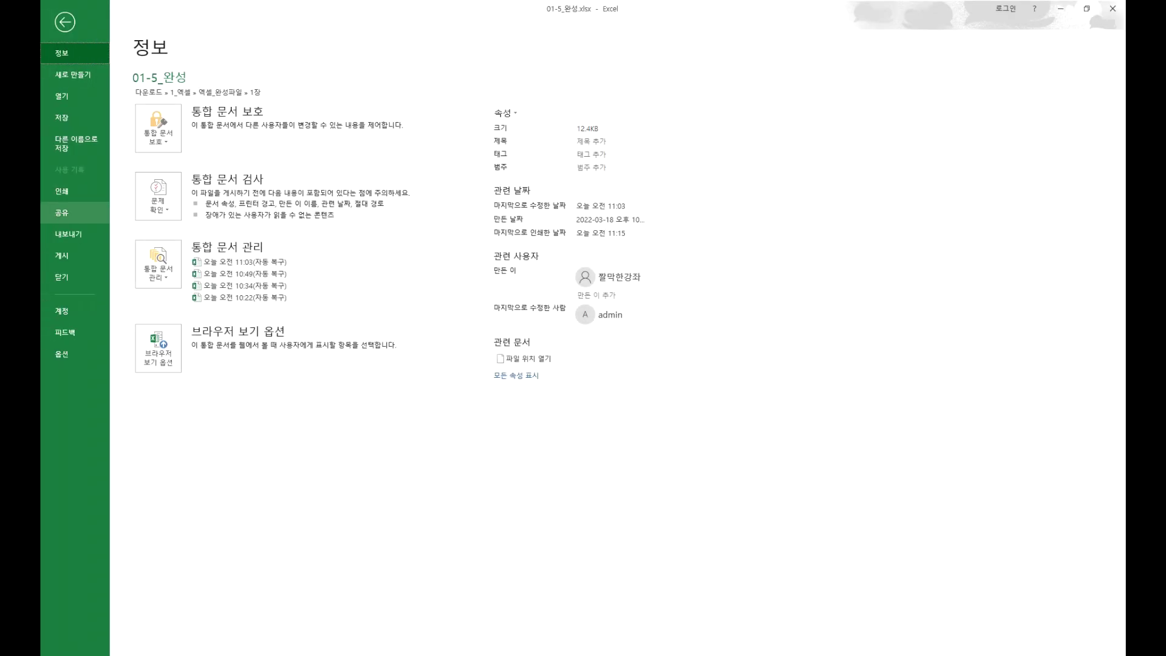
Step: Preview pages 1 and 2 of the print, where the 세액 column spills onto page 2
left_click(61, 191)
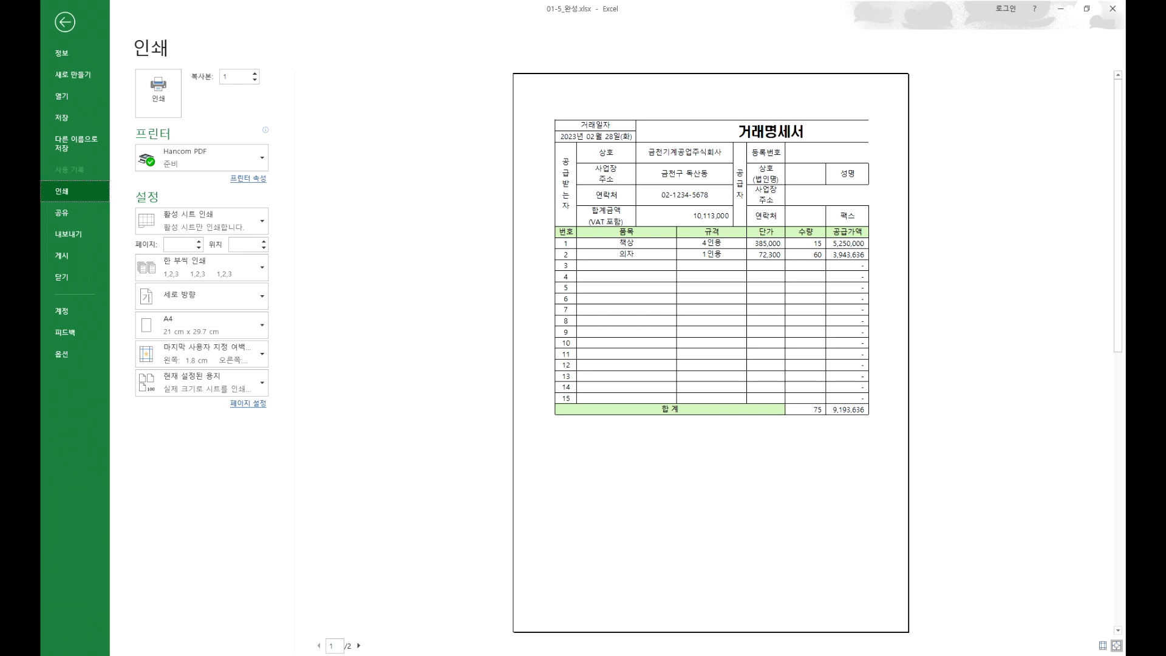
left_click(358, 645)
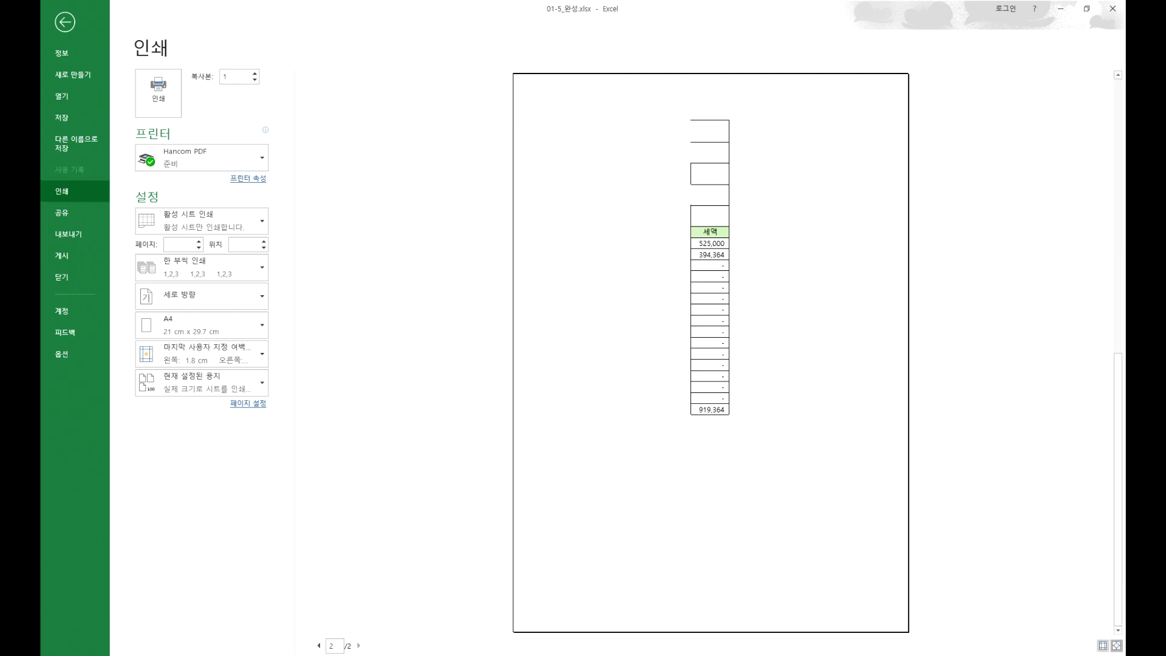
left_click(319, 645)
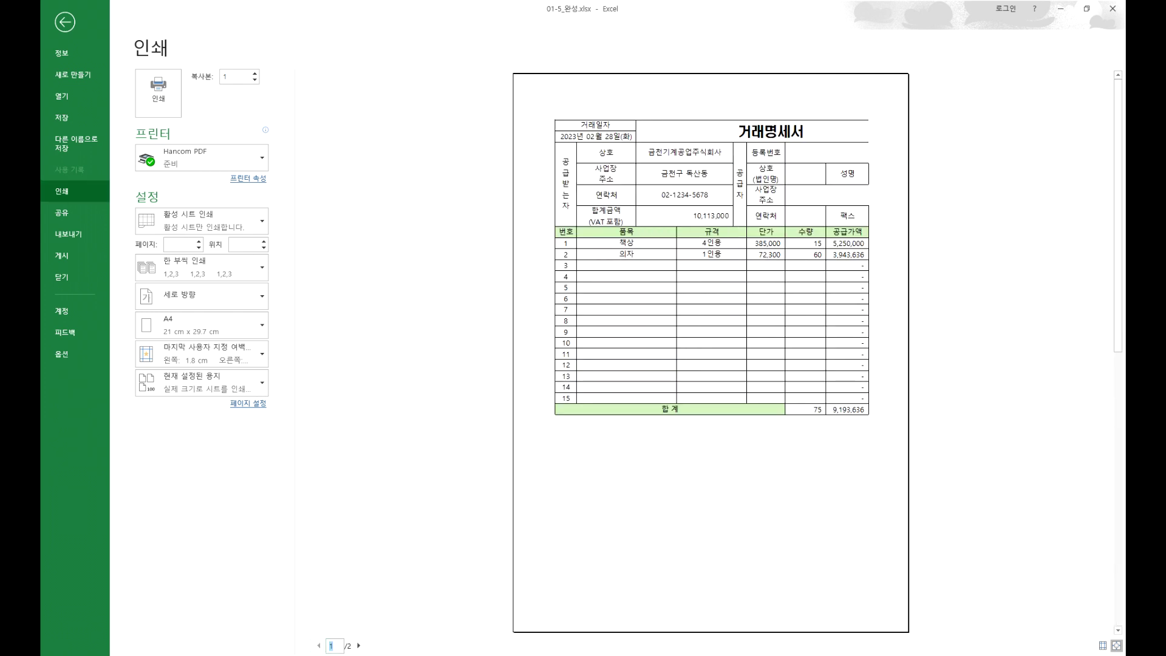
left_click(358, 646)
key("Escape")
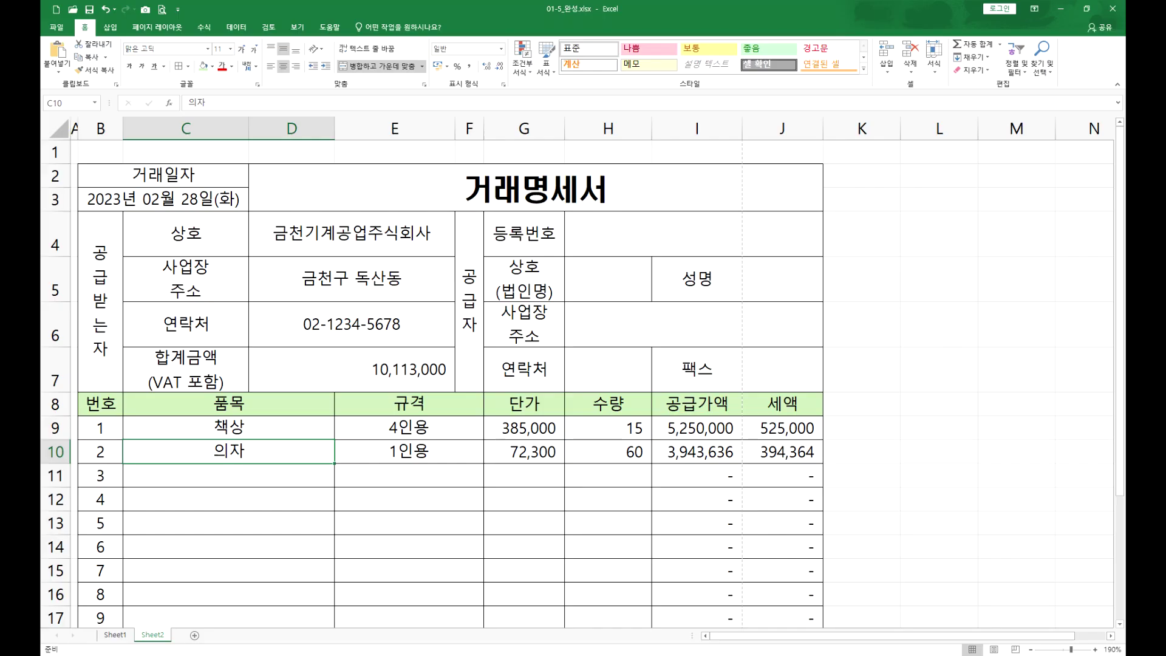
Step: Widen column H slightly and make column D a little wider
left_click(608, 428)
left_click_drag(652, 128, 668, 128)
left_click(292, 128)
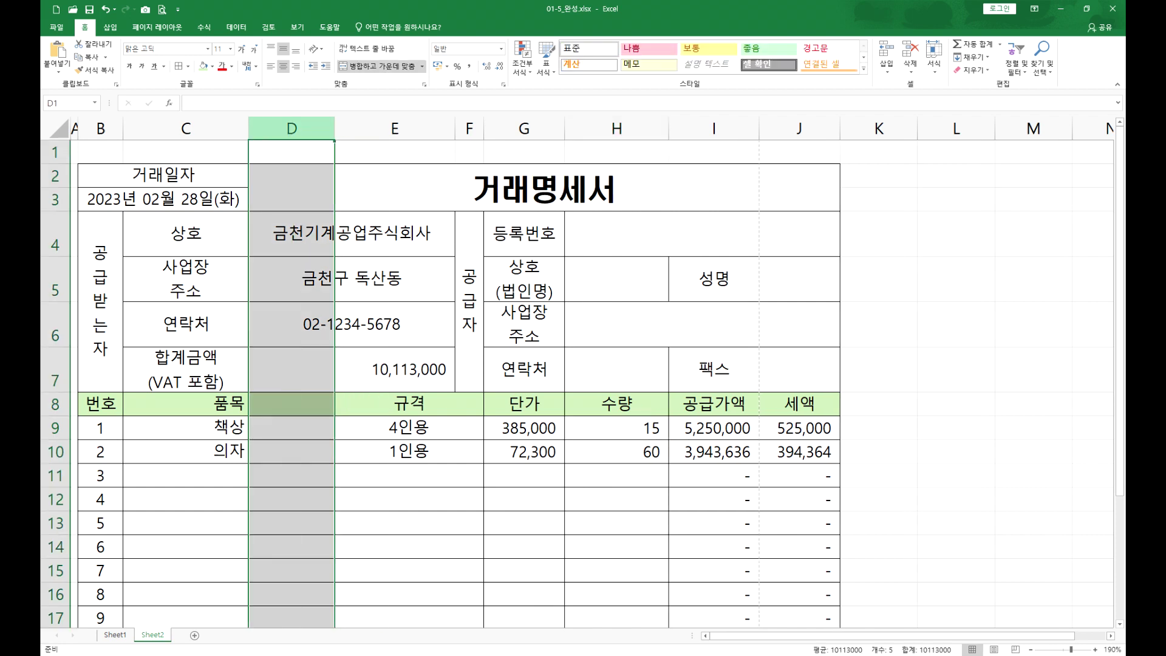
left_click_drag(335, 129, 351, 128)
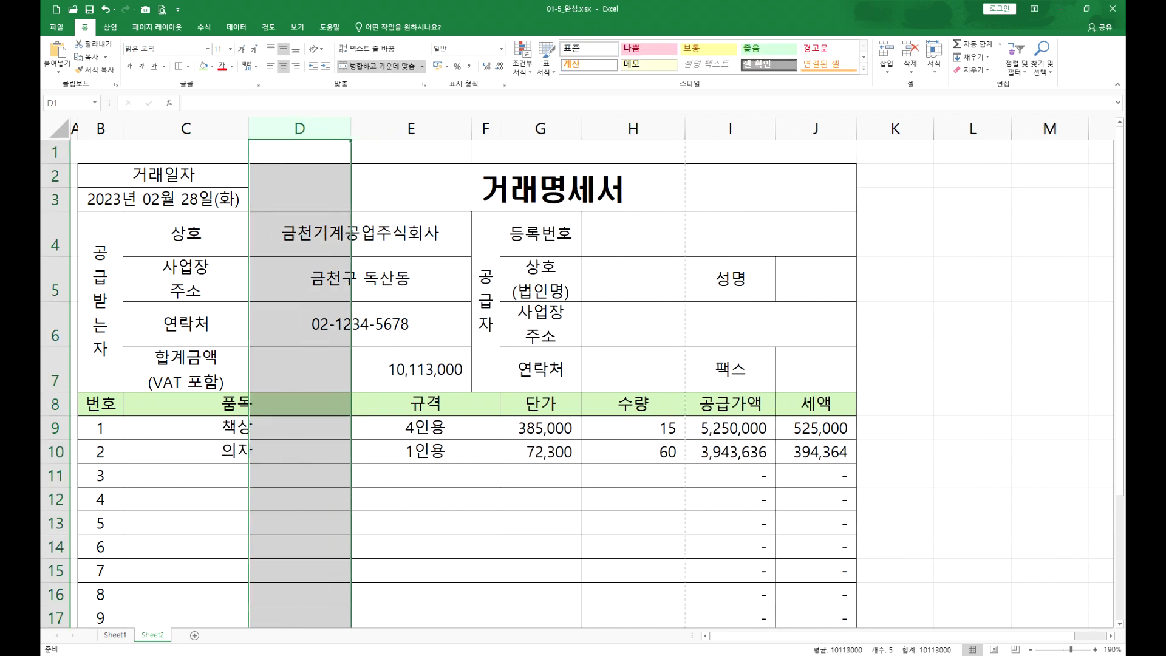
left_click_drag(351, 128, 340, 128)
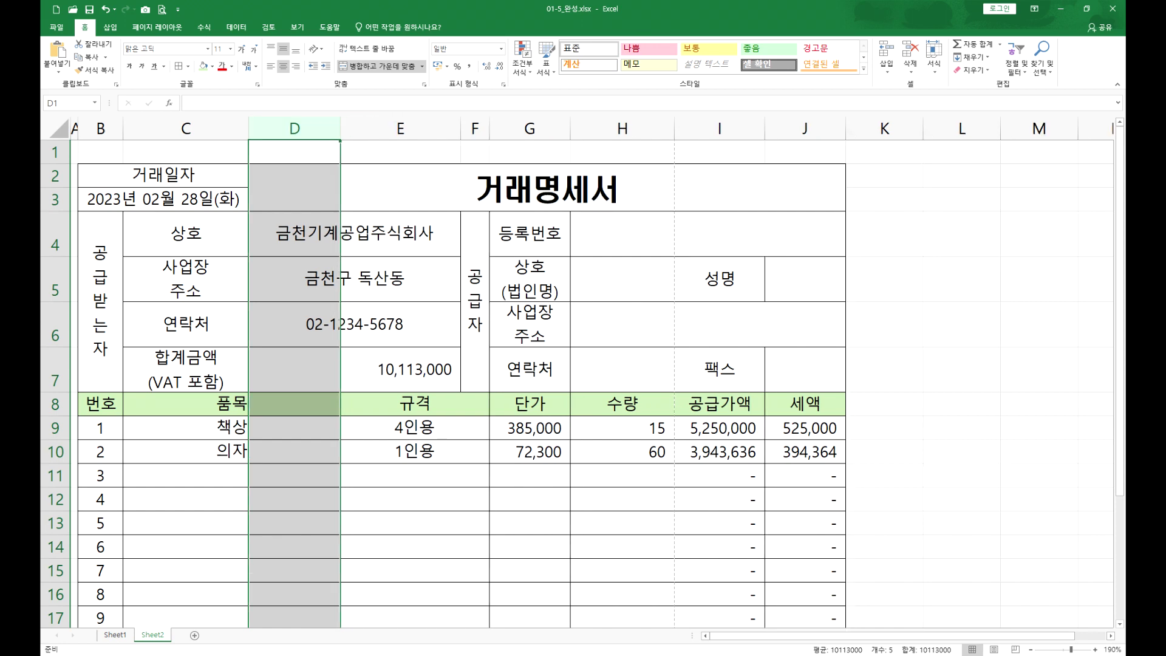
Step: Preview page 2 of the print, which still holds 공급가액 and 세액
left_click(57, 26)
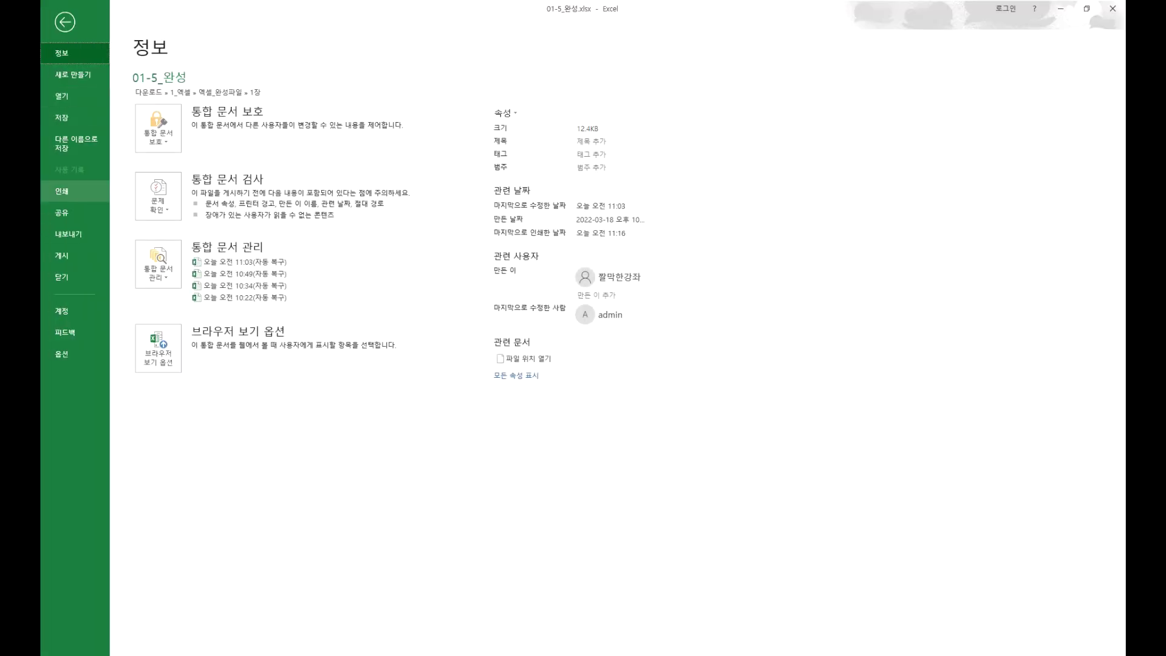
key("ctrl+p")
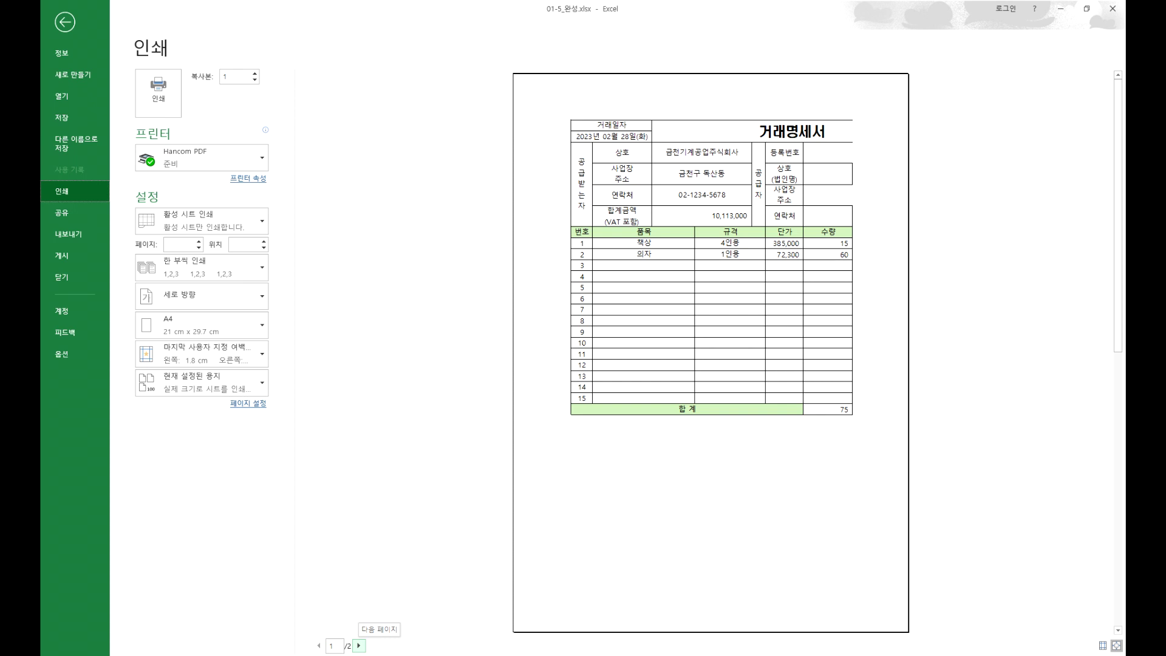
left_click(359, 645)
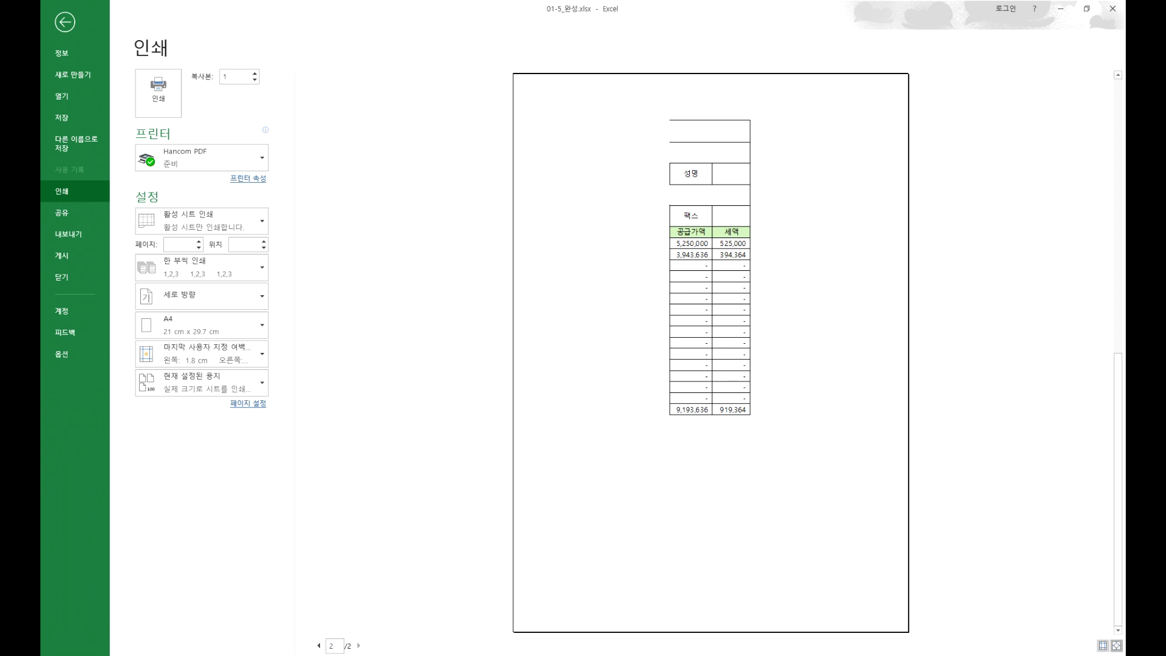
key("Escape")
Step: Narrow columns H and D to pull the table's right edge in
left_click(622, 427)
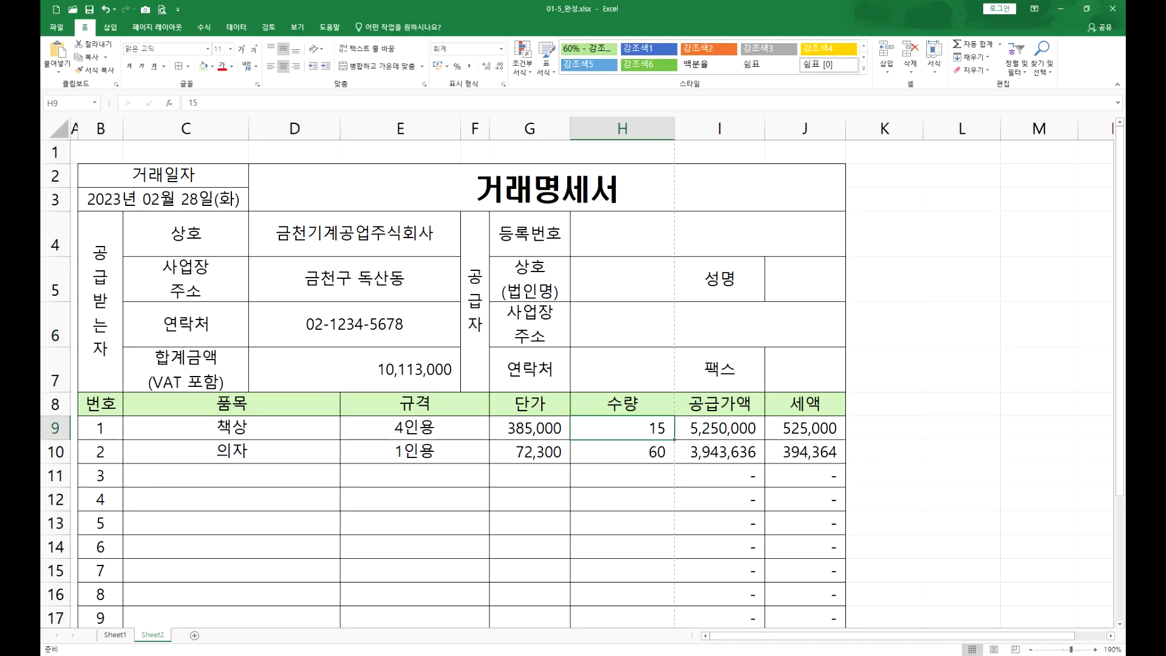
left_click_drag(674, 128, 653, 128)
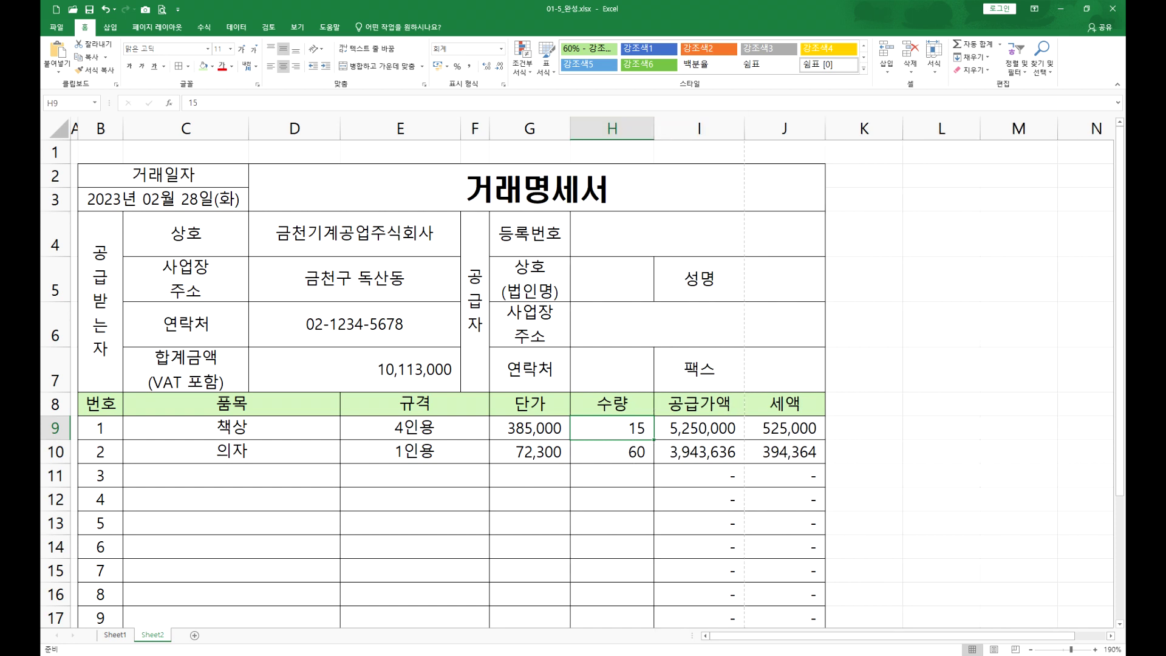
left_click_drag(340, 128, 325, 128)
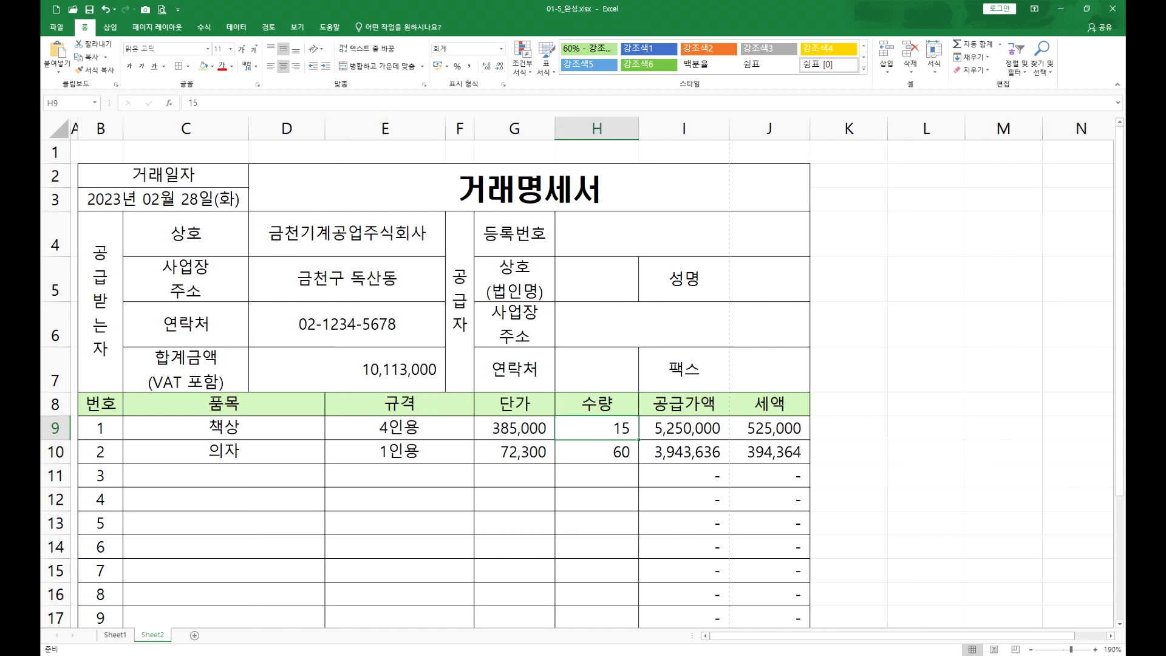
Step: Check the print preview, then inspect where the page break falls in the table
left_click(57, 26)
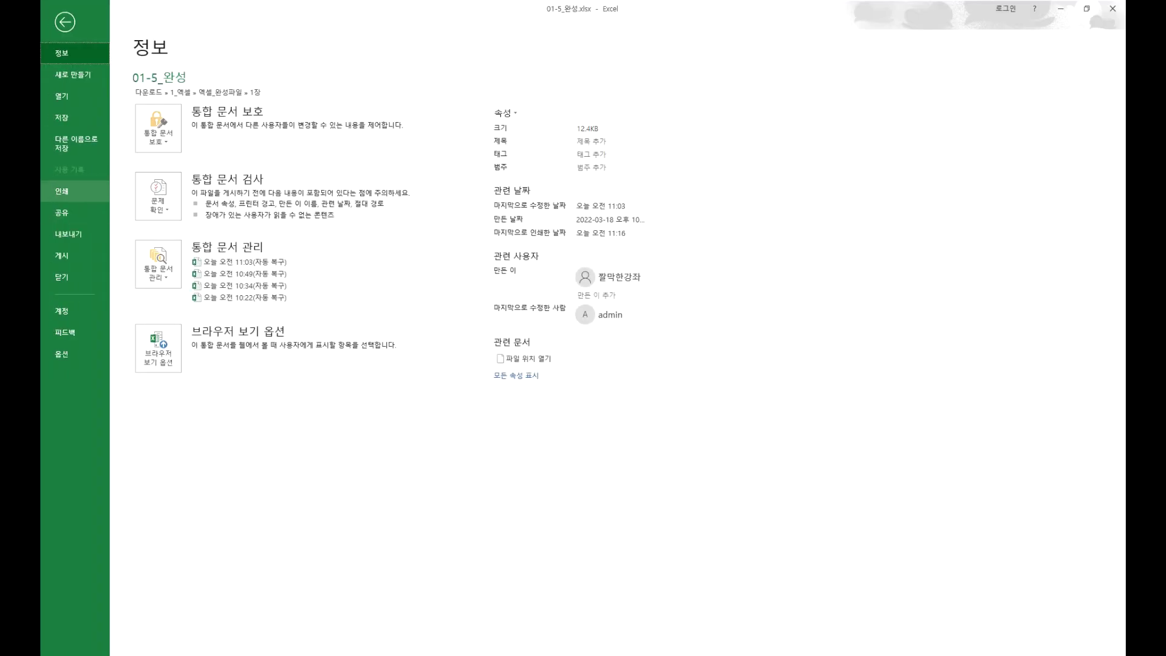
key("ctrl+p")
key("Escape")
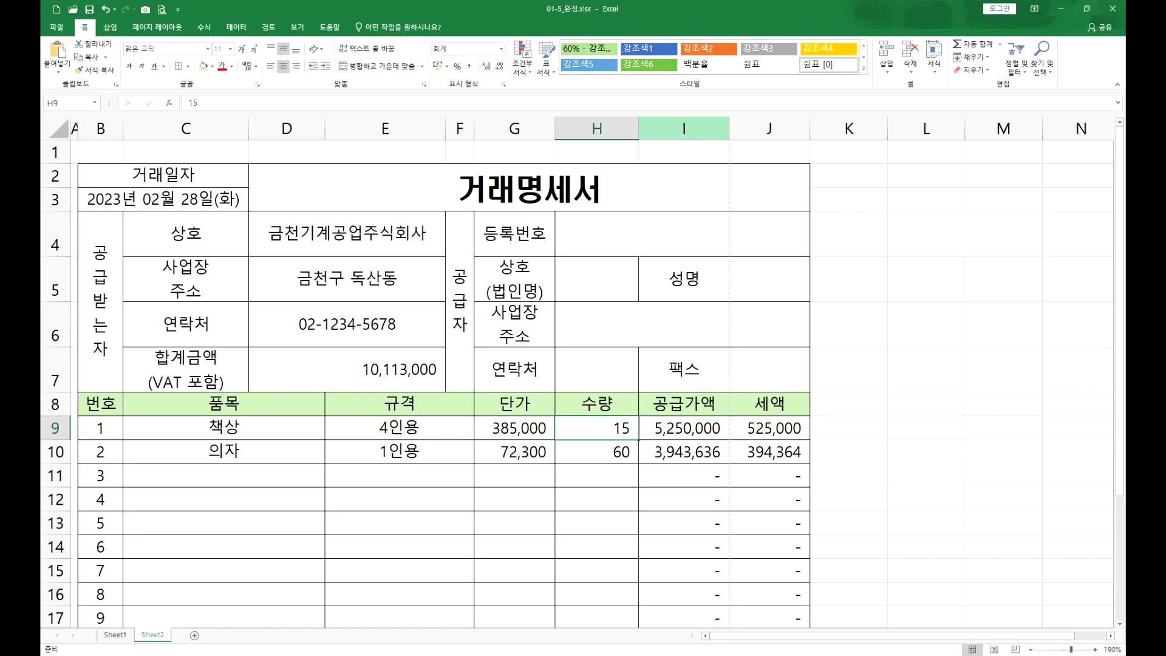
scroll(583, 364, "down", 5)
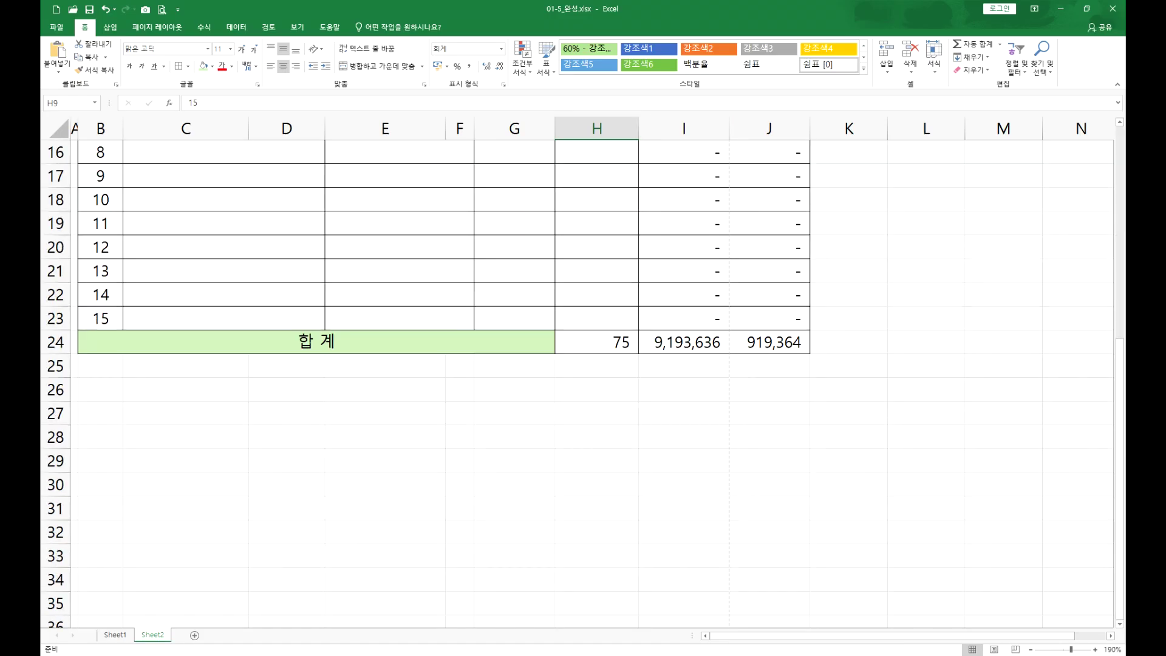
scroll(583, 364, "down", 11)
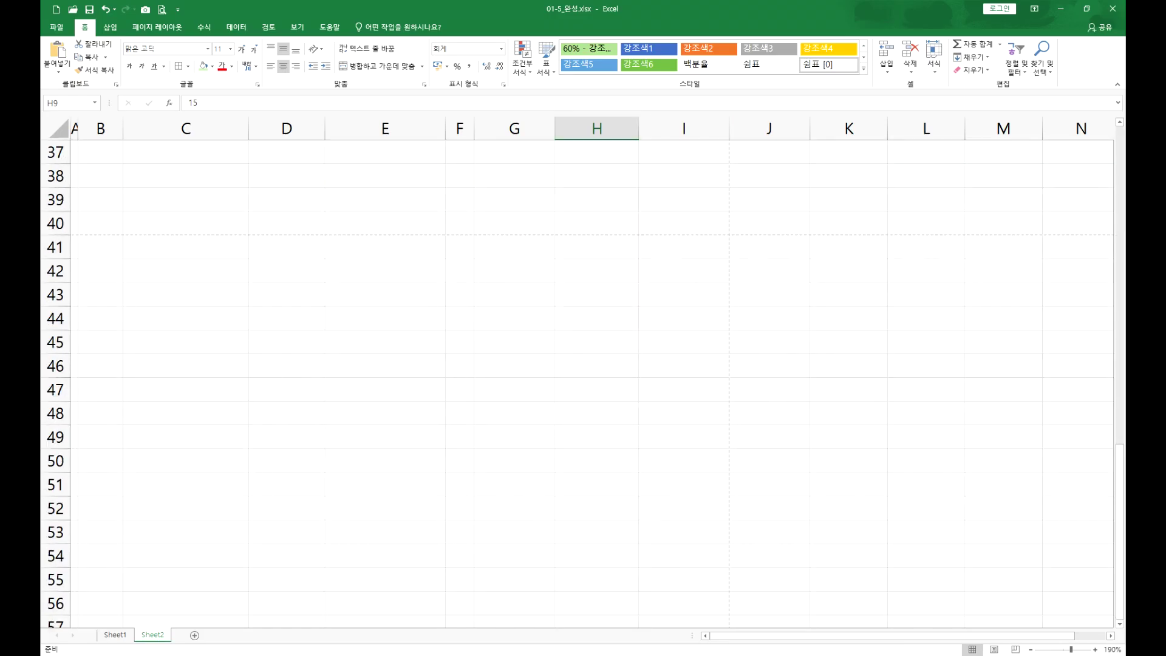
scroll(583, 364, "down", 3)
scroll(583, 364, "up", 17)
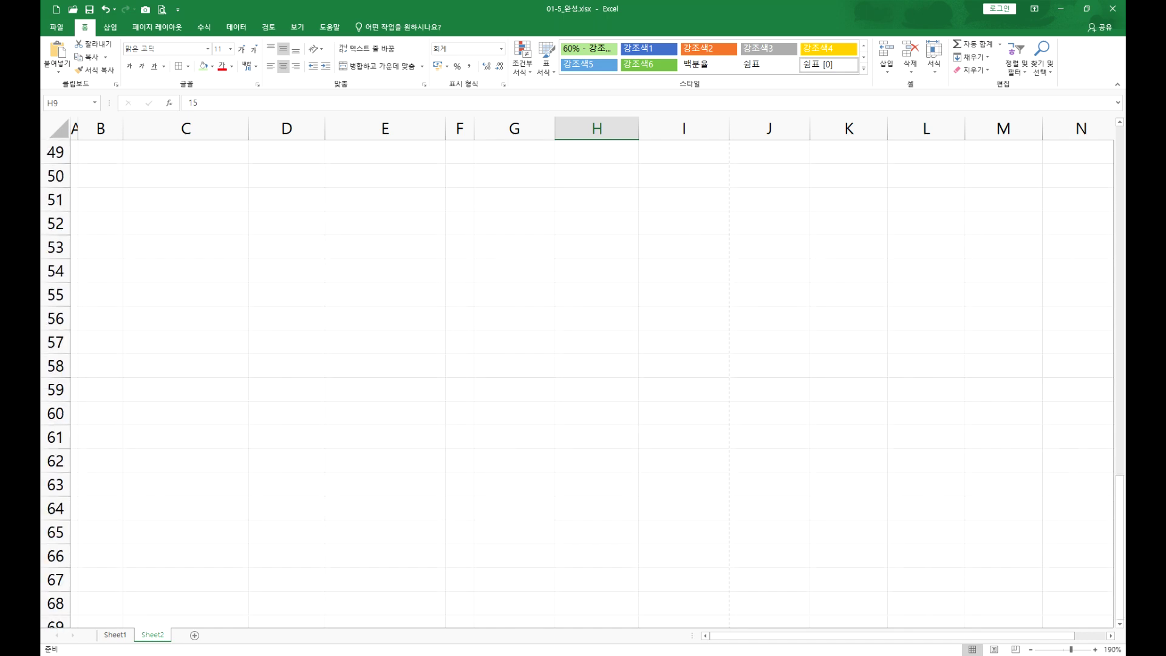
scroll(583, 364, "down", 4)
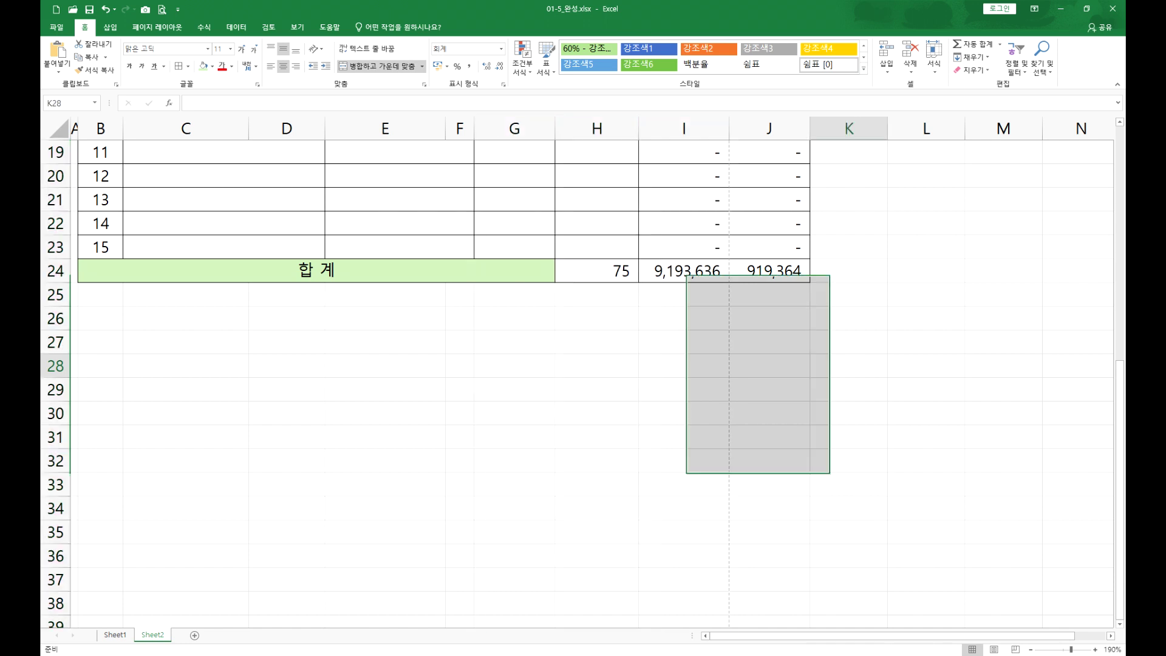
Step: Narrow column H to about 102 pixels and column D slightly
left_click(848, 366)
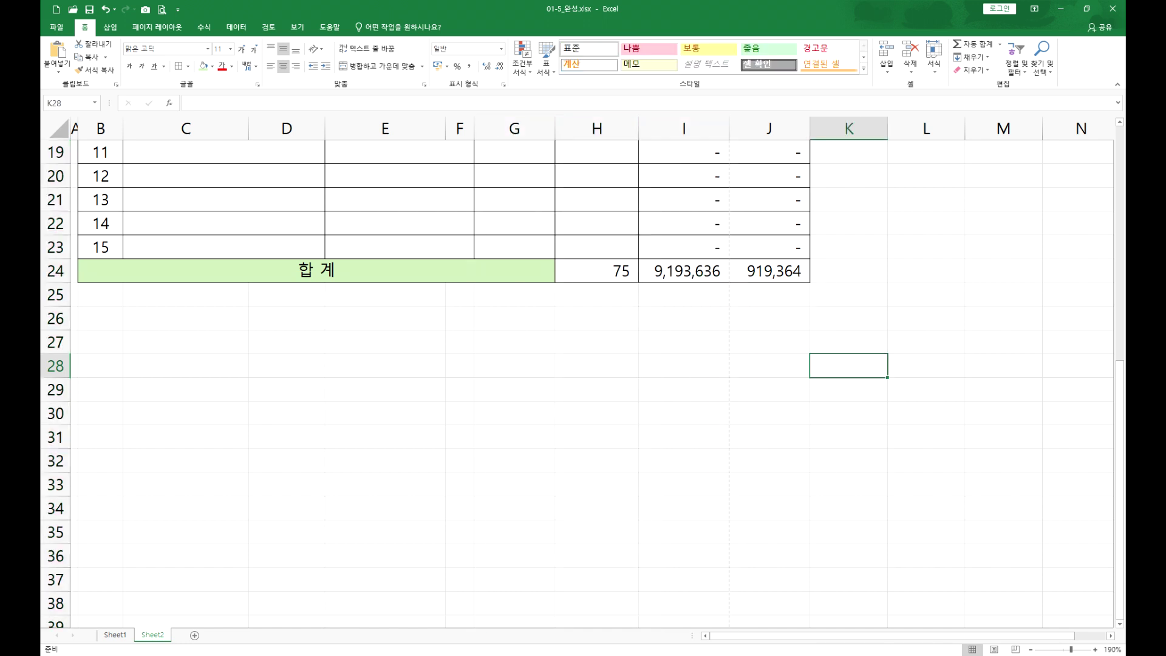
scroll(583, 364, "up", 6)
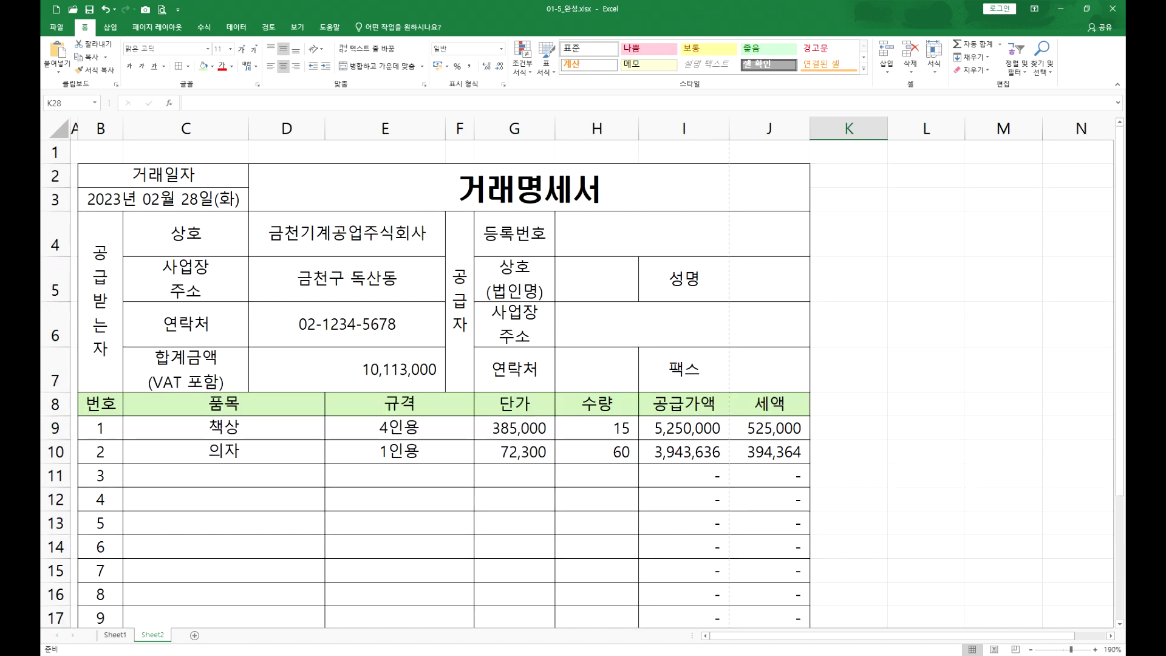
left_click_drag(638, 129, 617, 128)
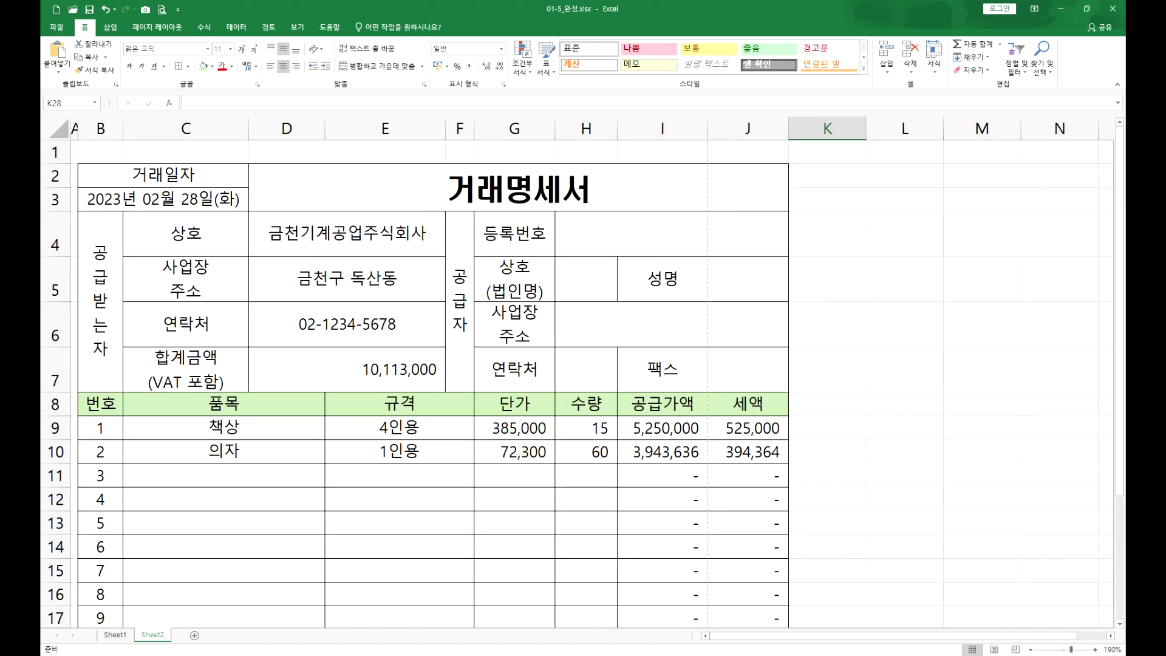
left_click_drag(325, 128, 310, 129)
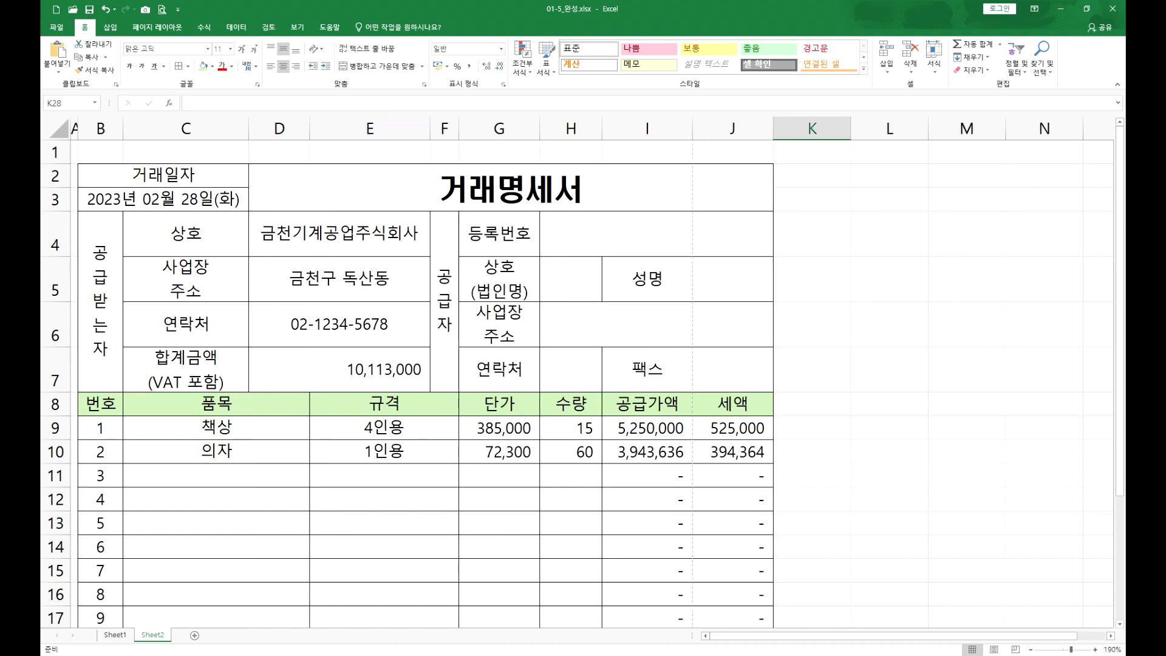
Step: Widen columns H (수량) and D again
scroll(583, 365, "down", 5)
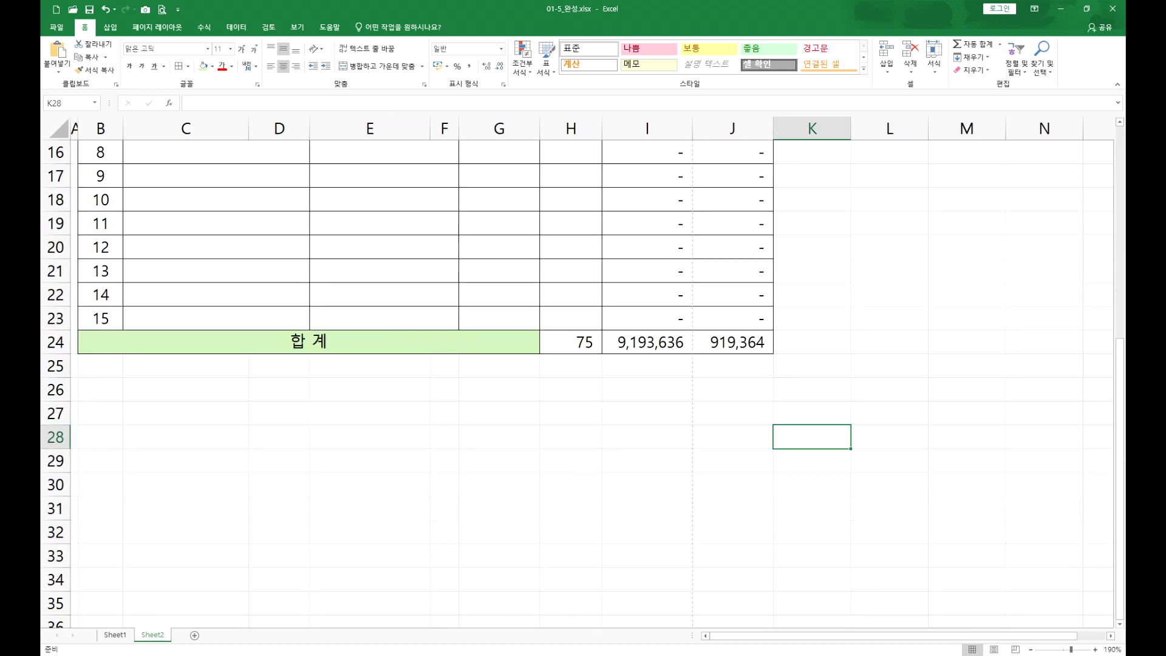
scroll(583, 364, "up", 5)
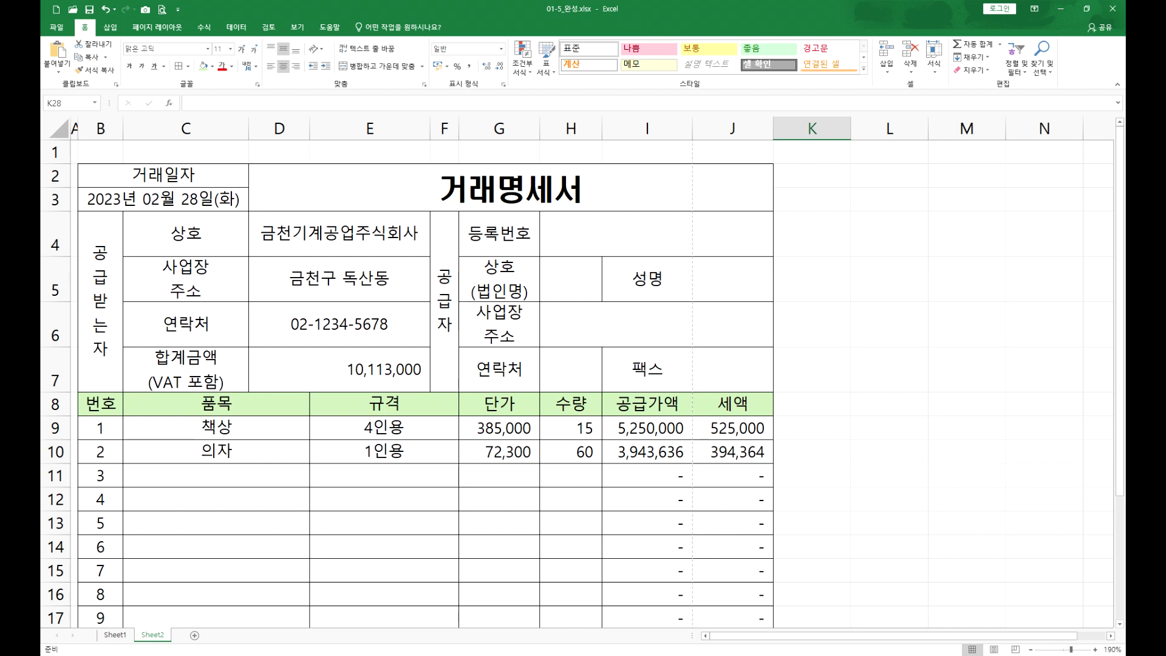
left_click_drag(602, 128, 620, 128)
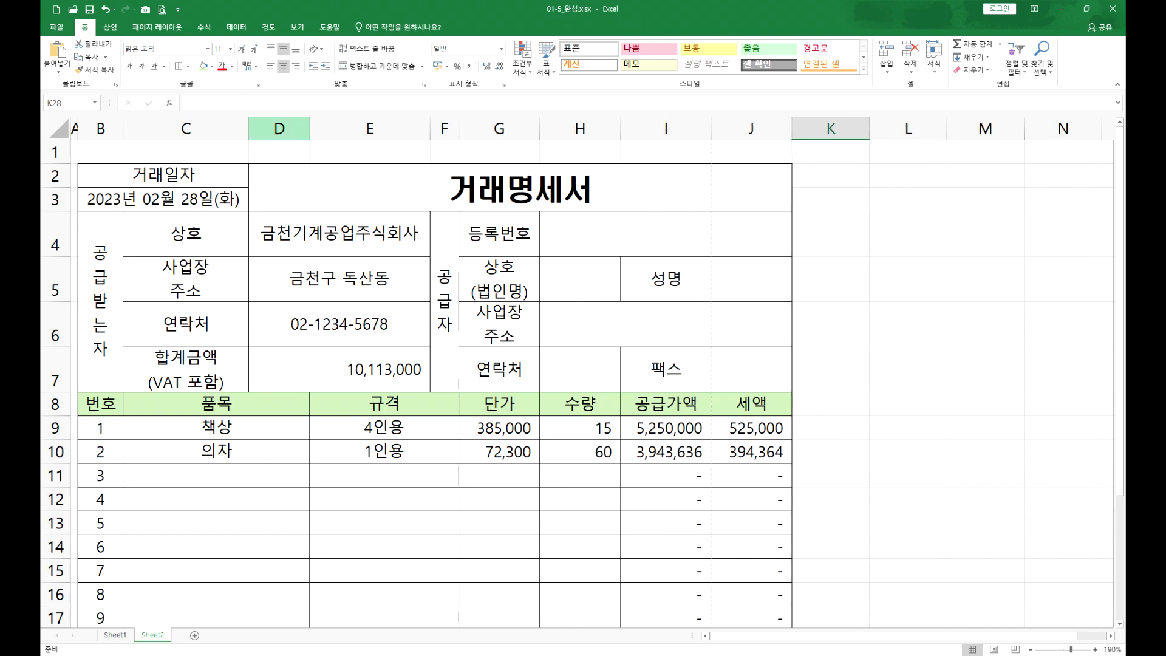
left_click_drag(309, 128, 326, 128)
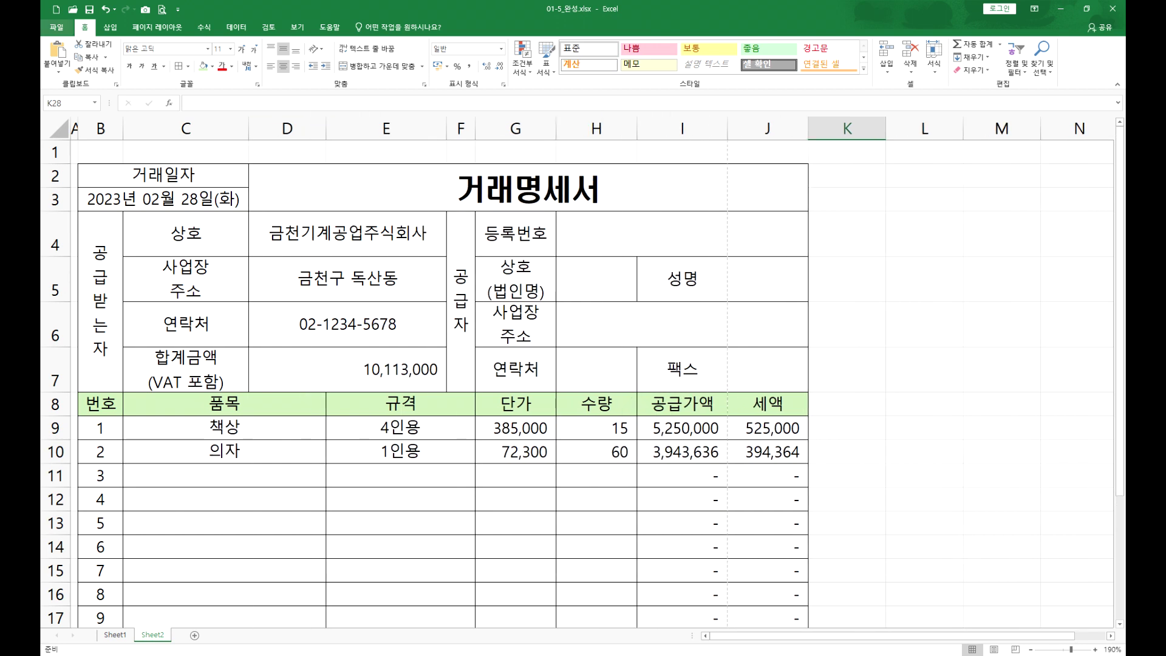
left_click(57, 27)
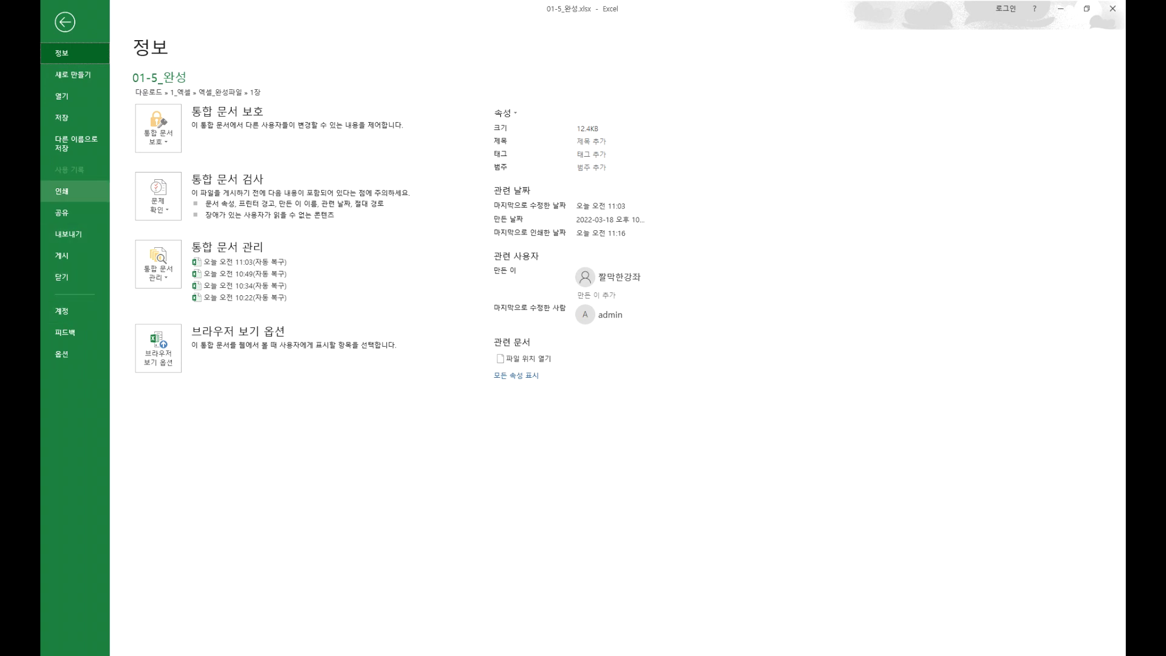
Step: Preview both printed pages, then set Page Setup scaling to fit 1 page wide by 1 tall
left_click(61, 191)
left_click(358, 645)
left_click(318, 645)
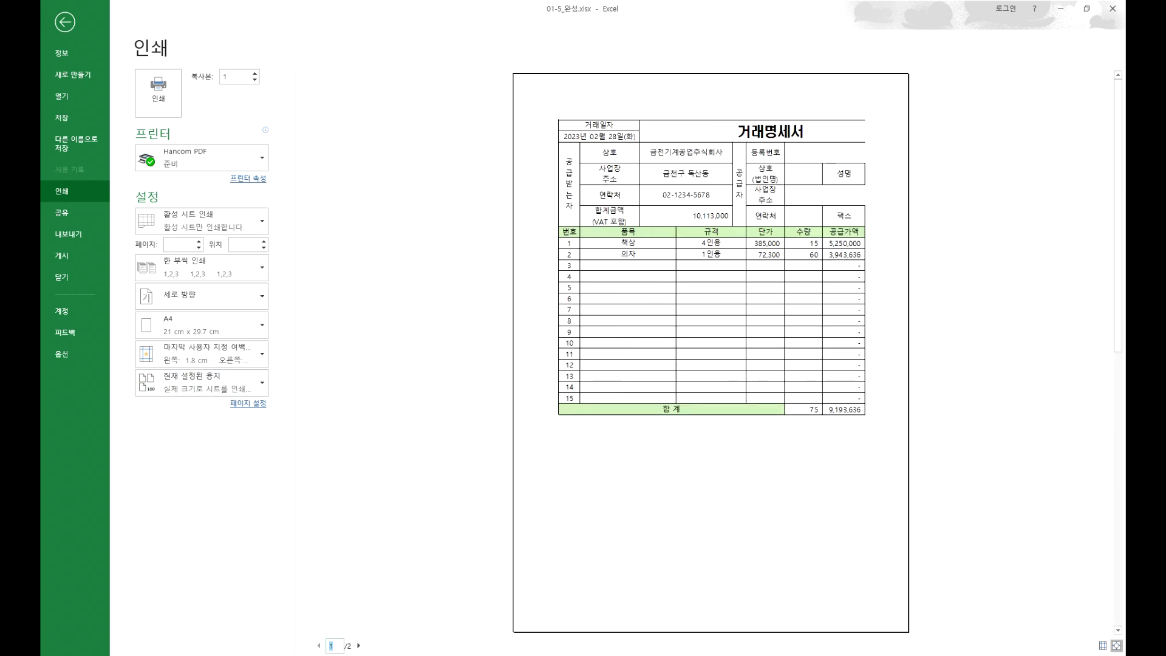
left_click(248, 404)
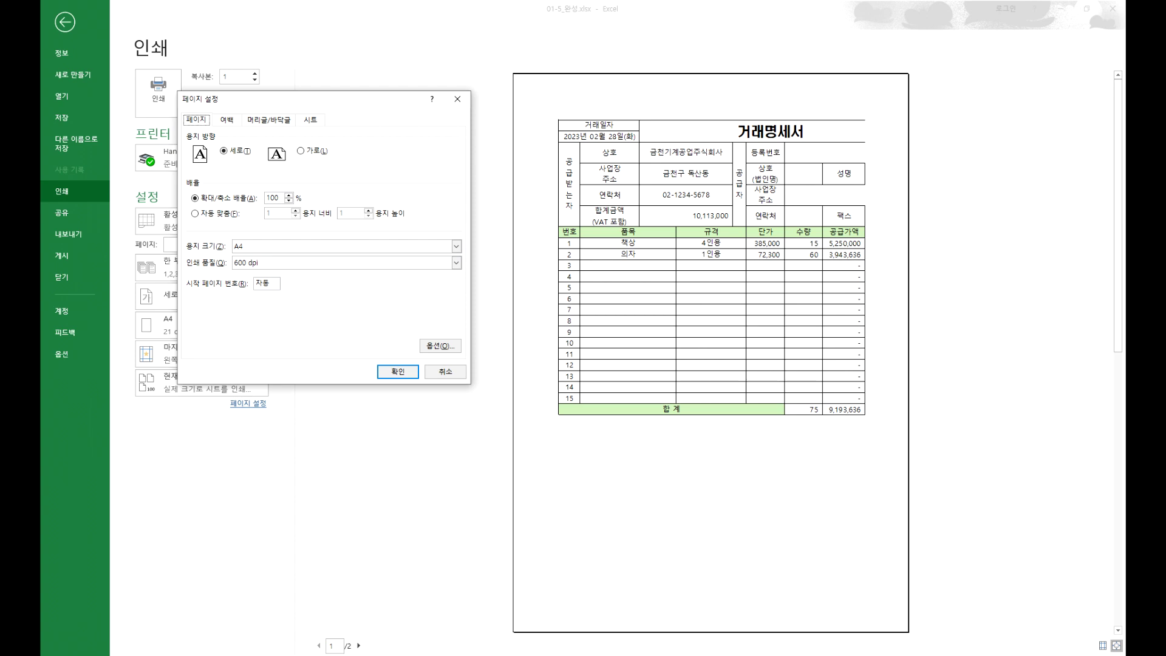
left_click(216, 213)
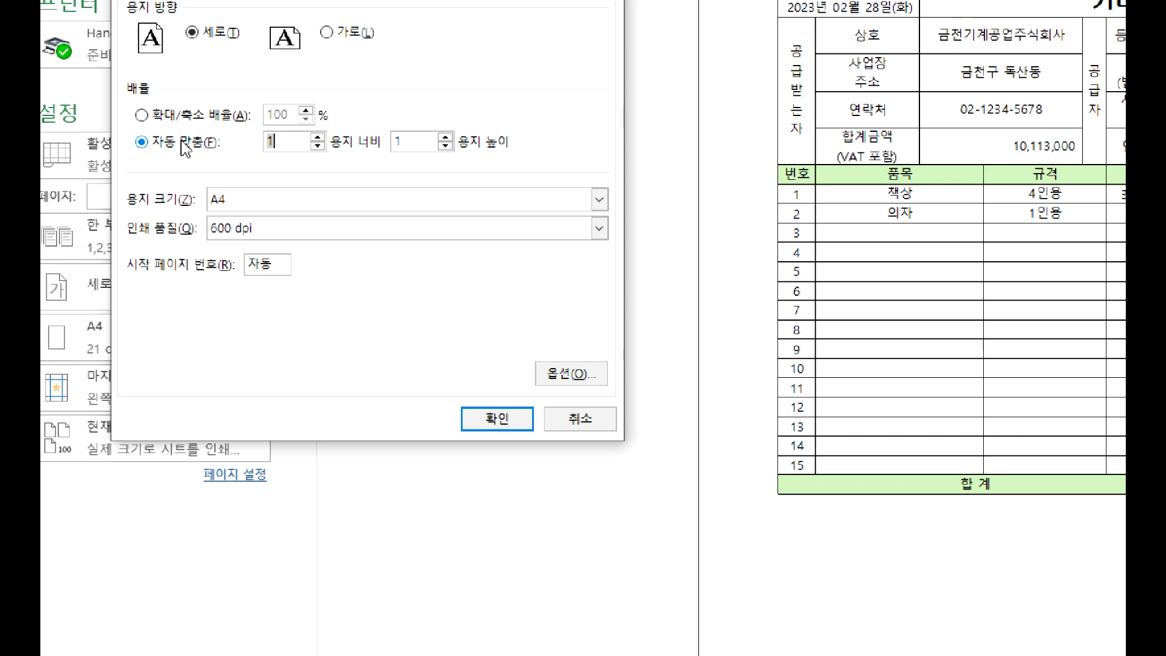
left_click(489, 422)
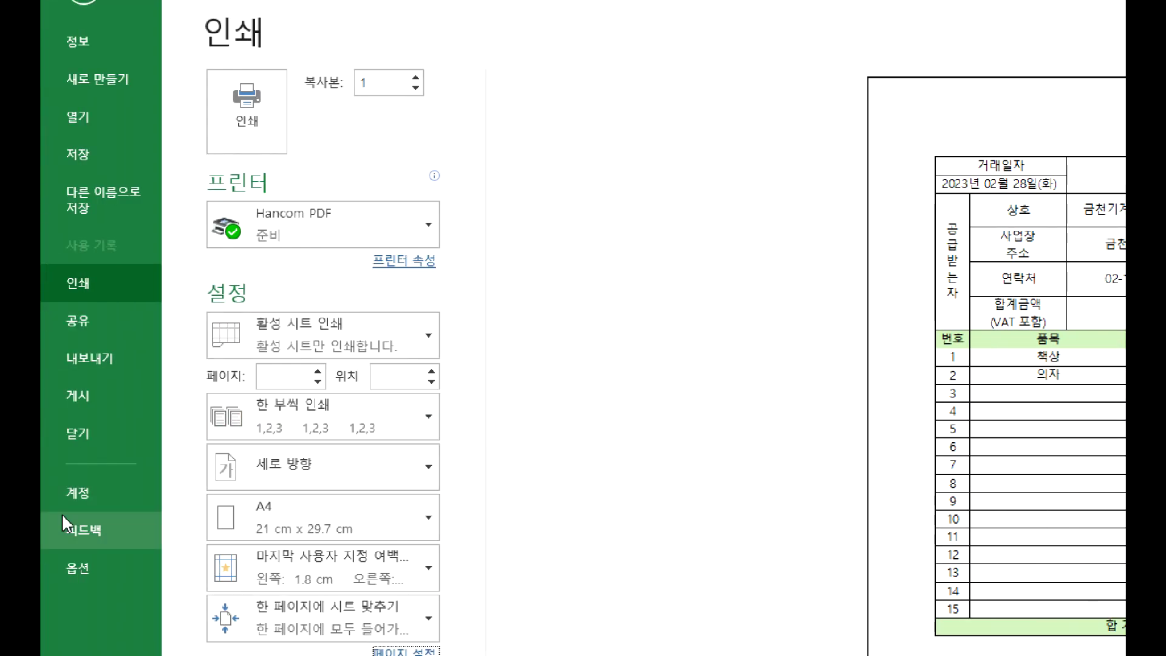
left_click(402, 431)
left_click(398, 84)
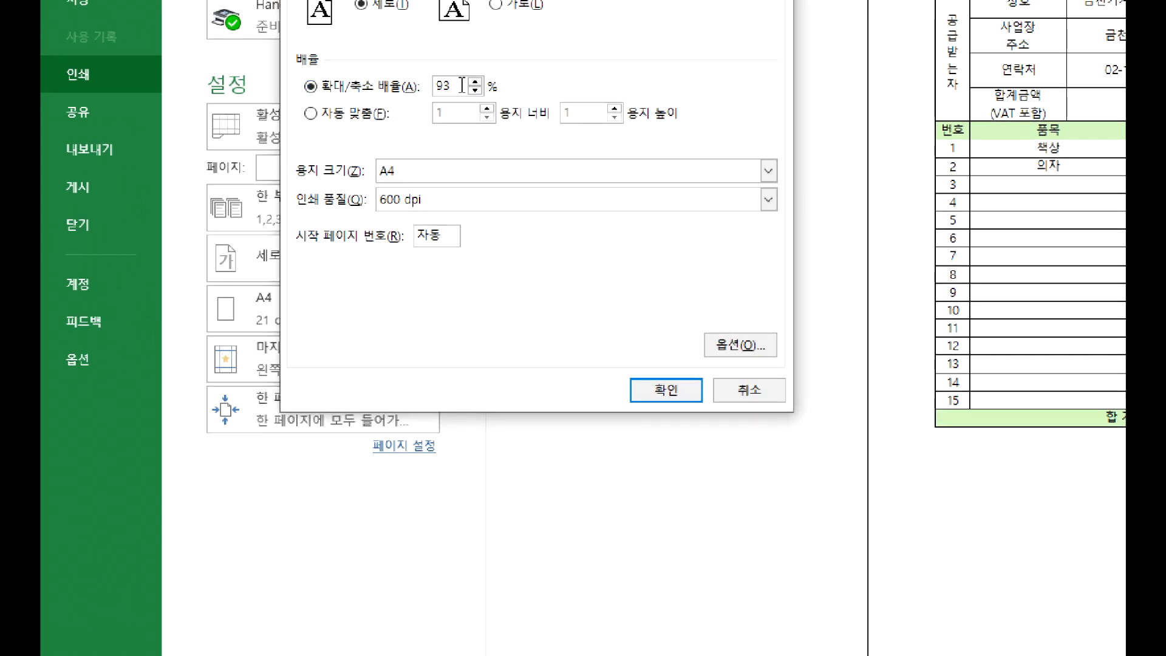
left_click(359, 117)
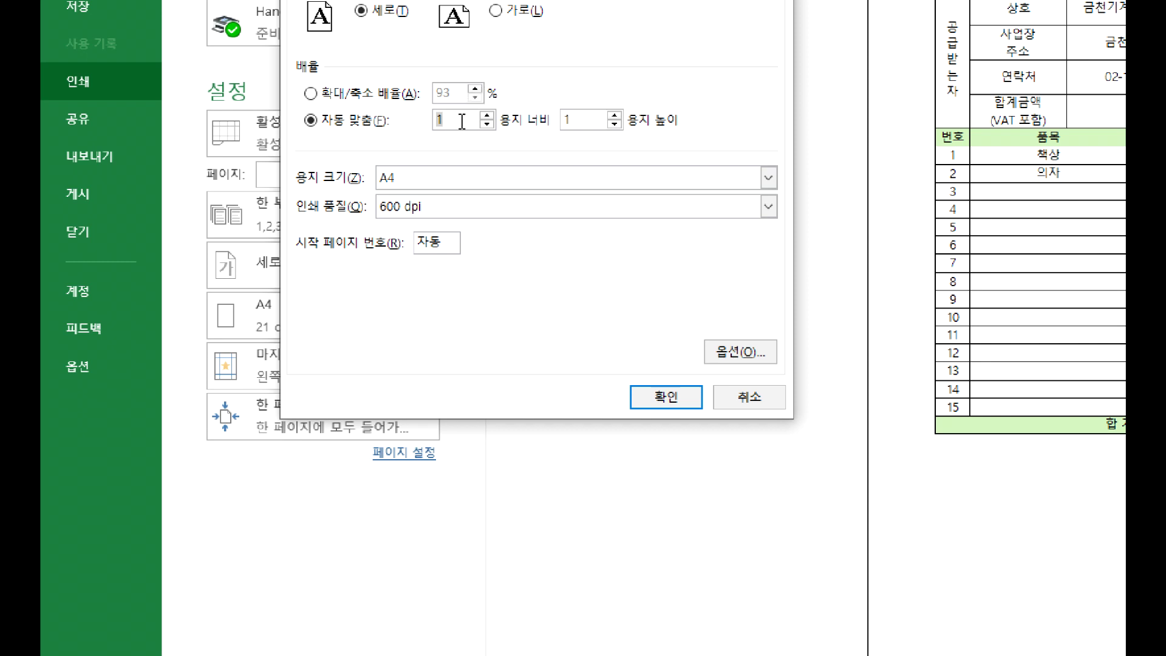
left_click(391, 94)
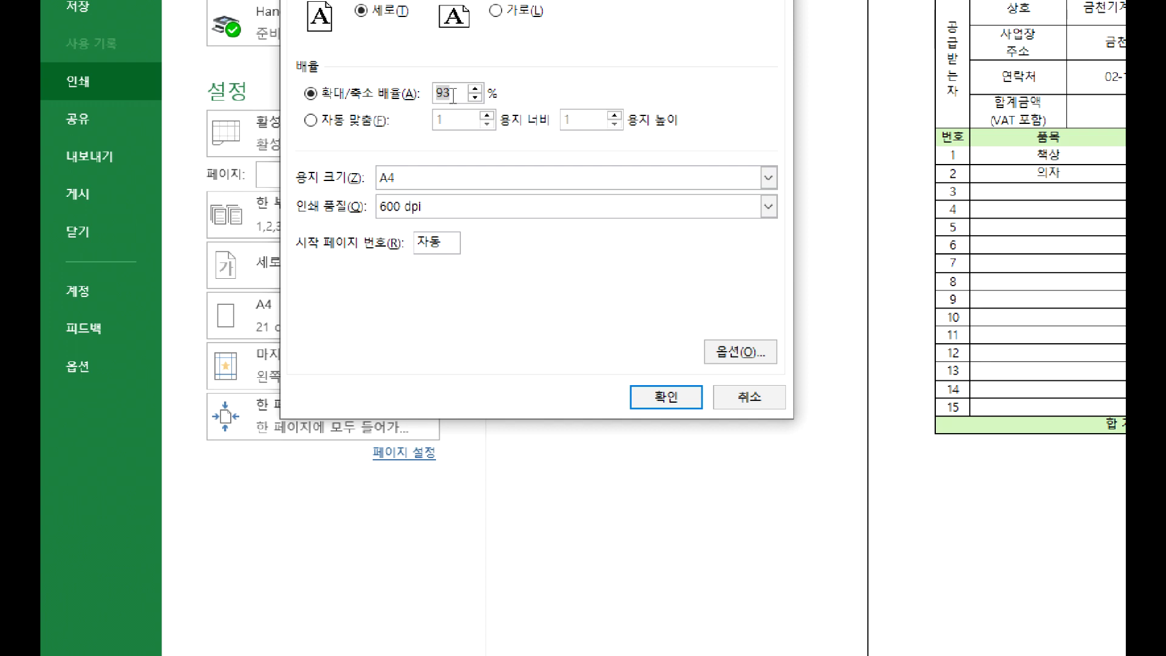
left_click(368, 122)
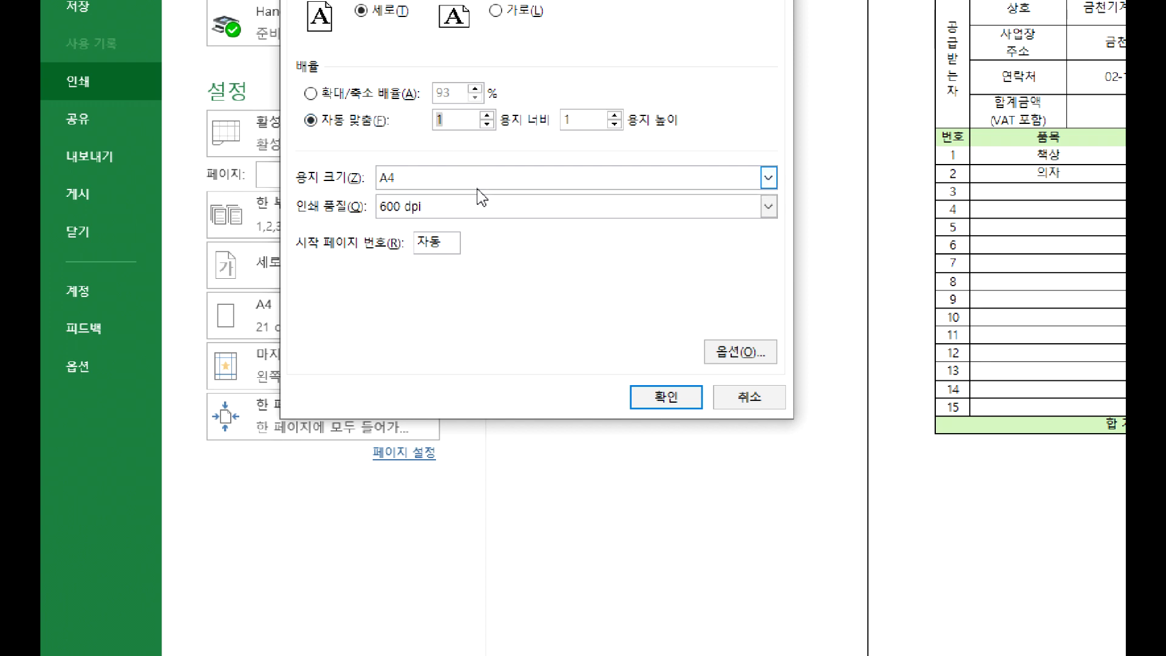
left_click(497, 11)
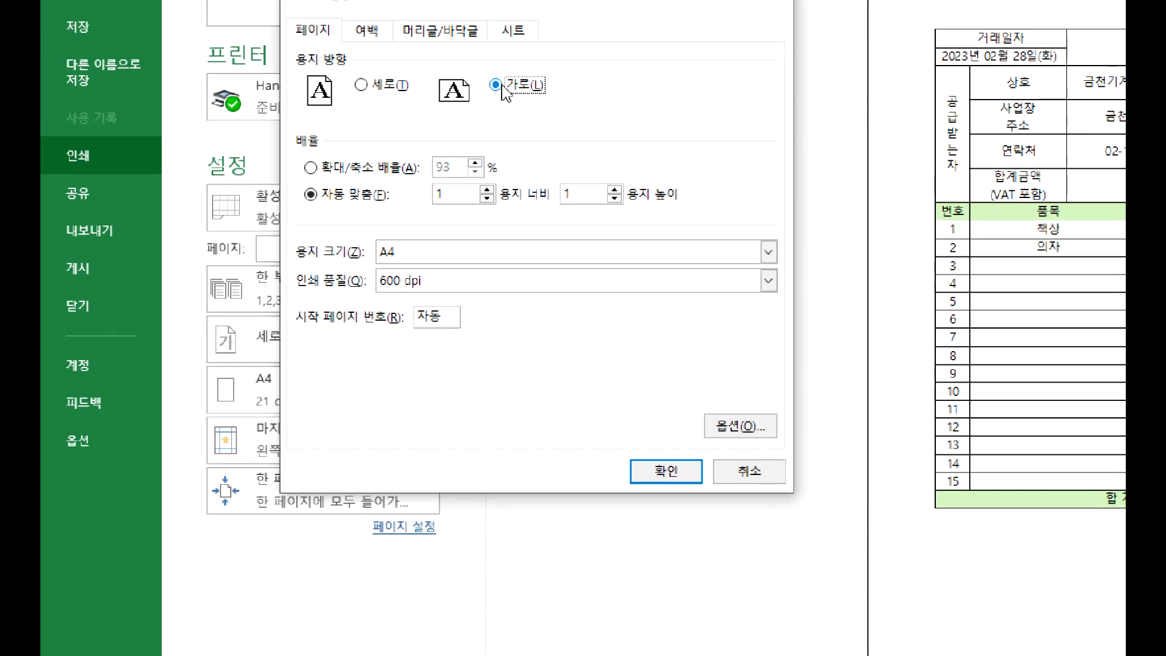
left_click(363, 86)
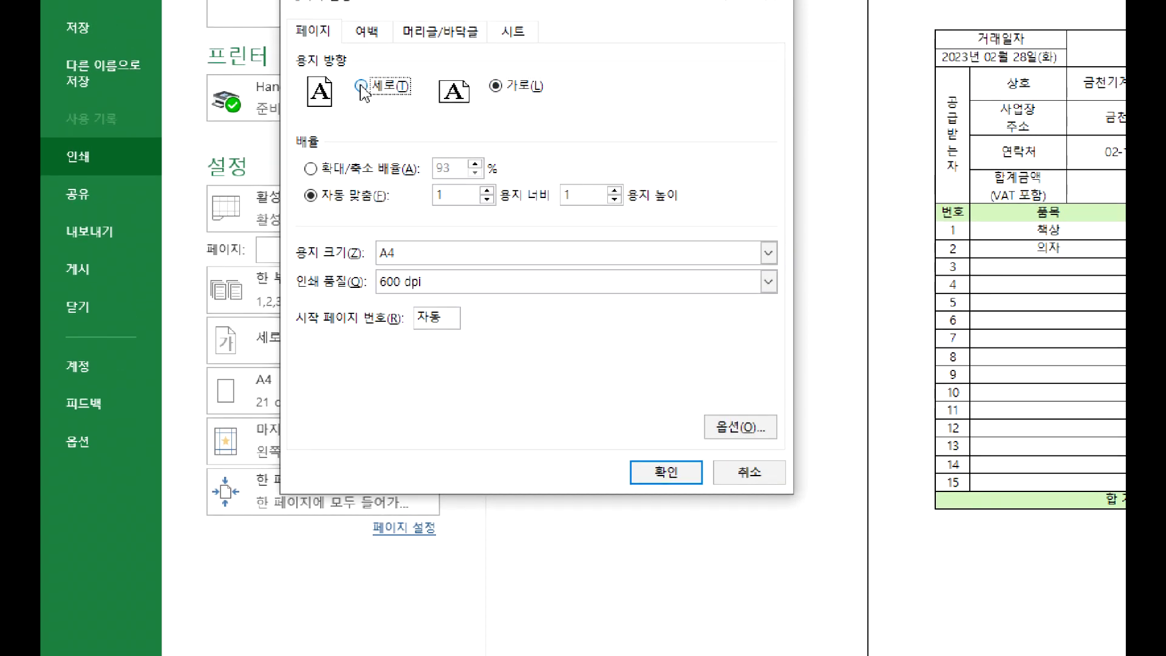
left_click(680, 476)
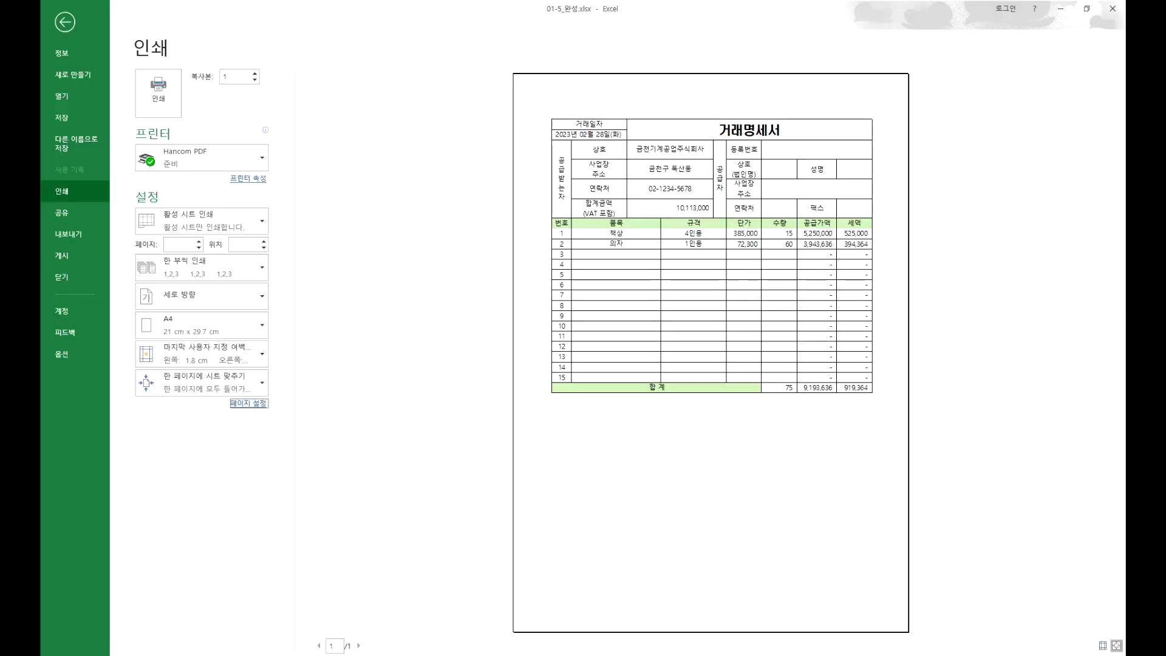
Step: Change the Page Setup scaling from fit-to-page back to Adjust to 105%
key("Escape")
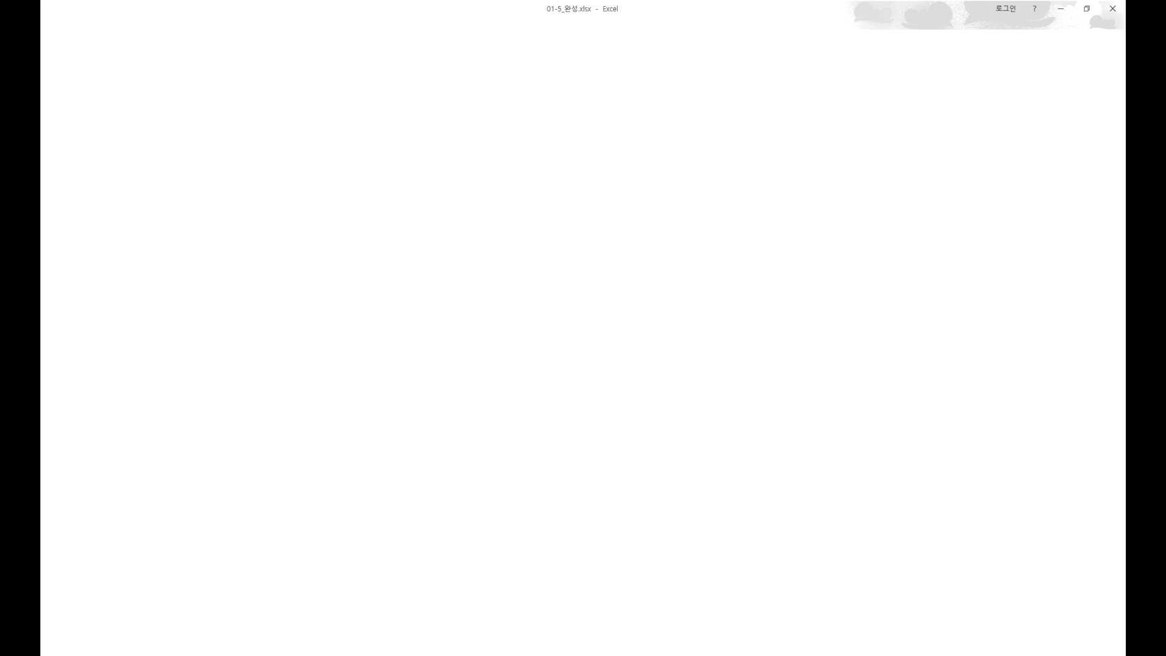
scroll(583, 364, "down", 6)
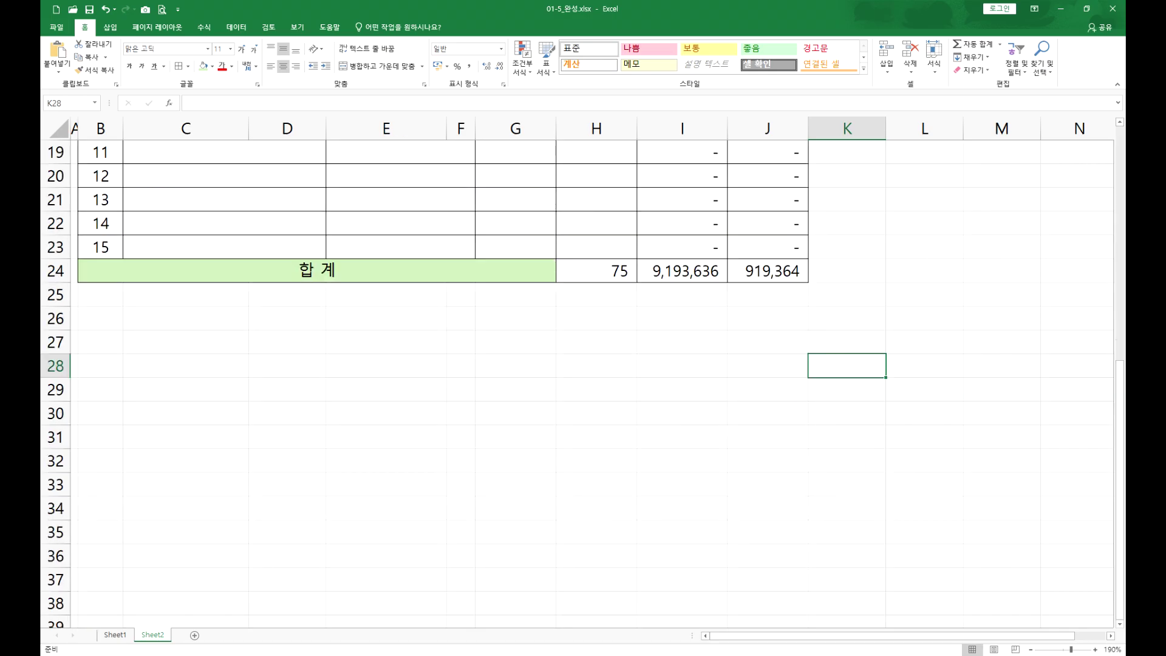
scroll(583, 364, "up", 6)
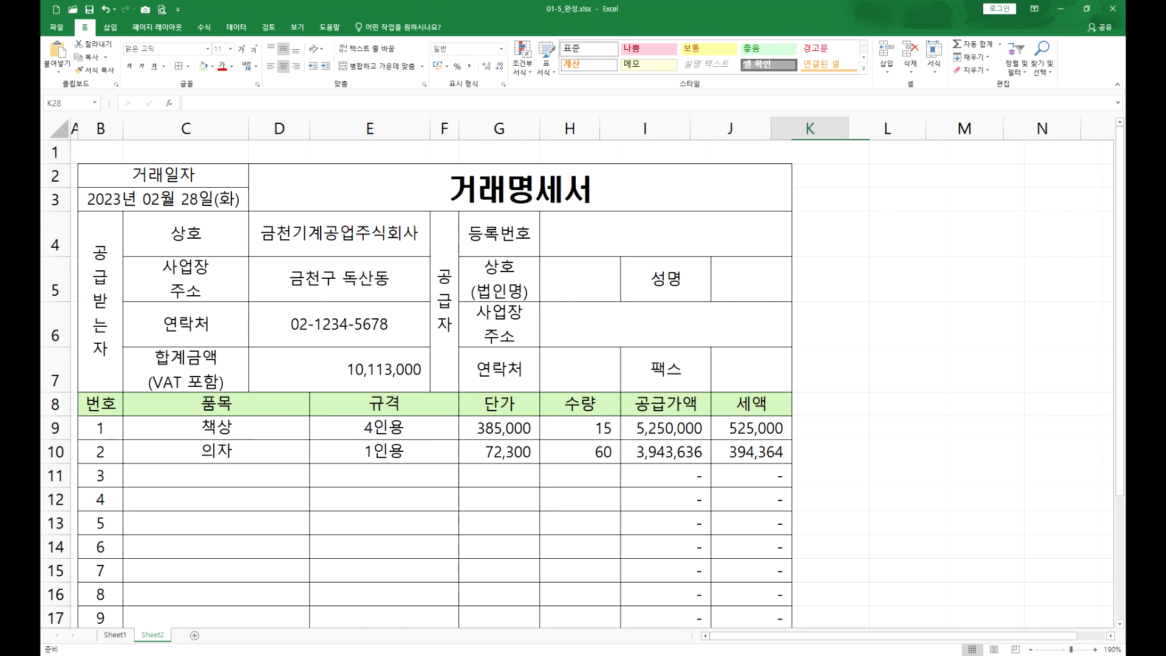
left_click(57, 27)
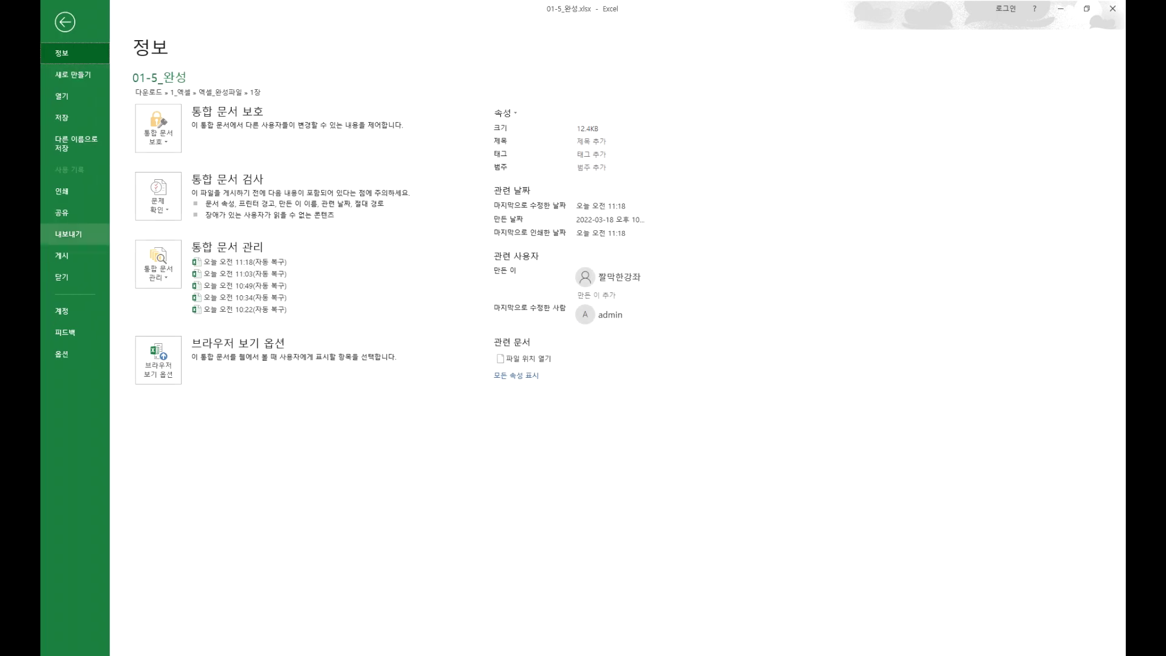
left_click(61, 191)
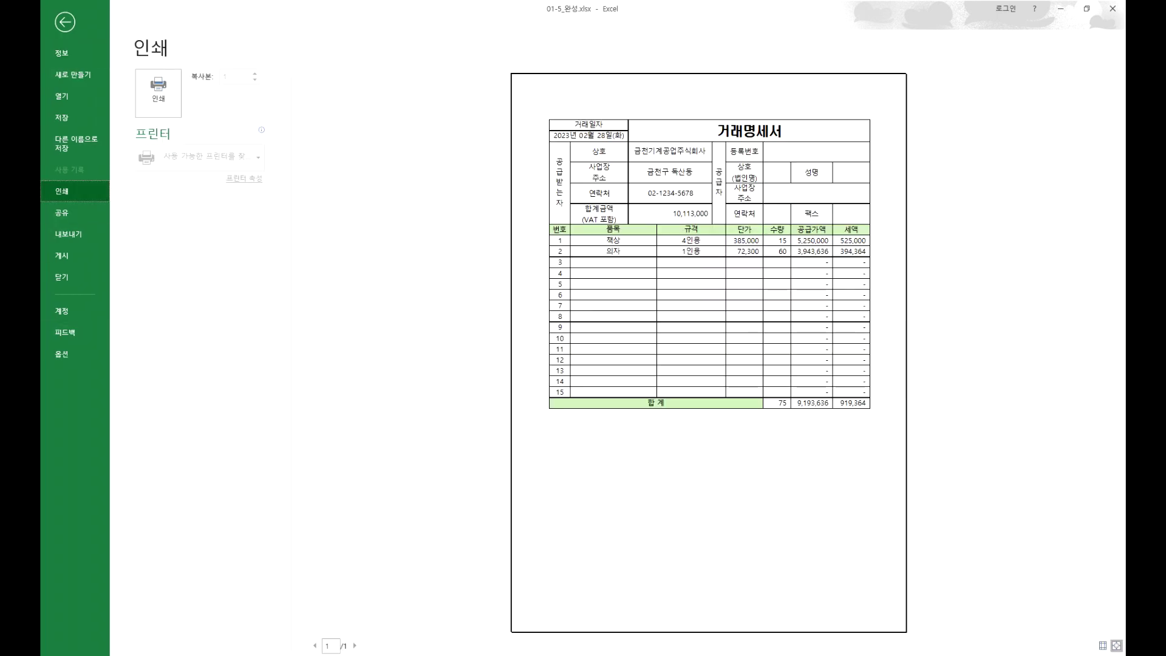
left_click(248, 403)
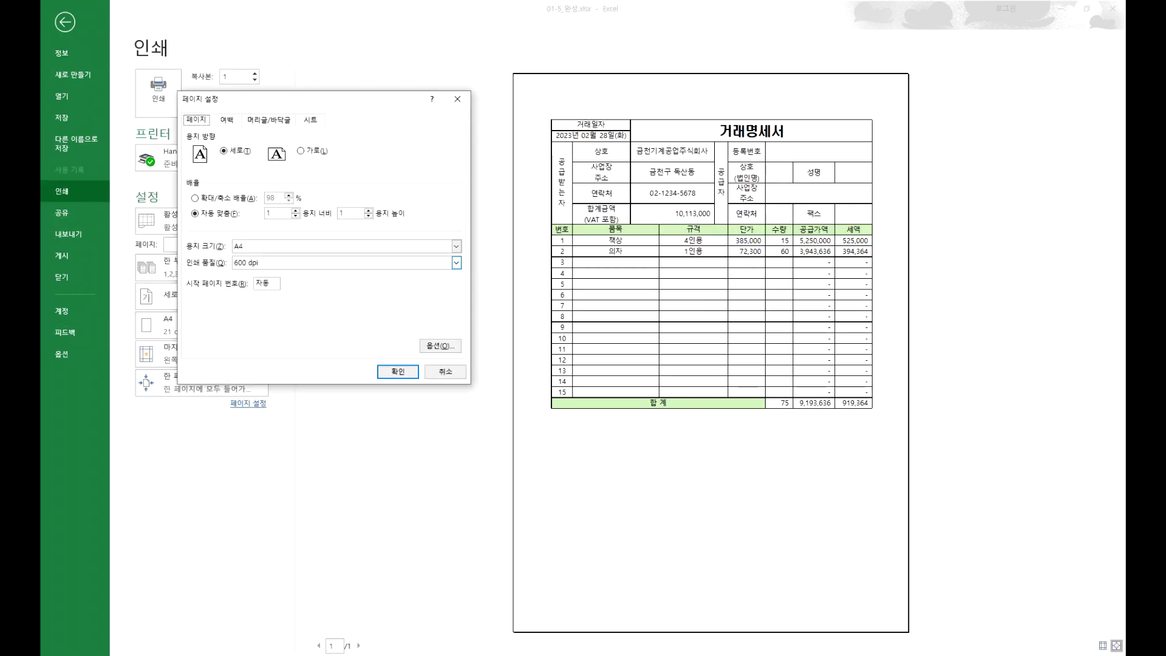
left_click(194, 198)
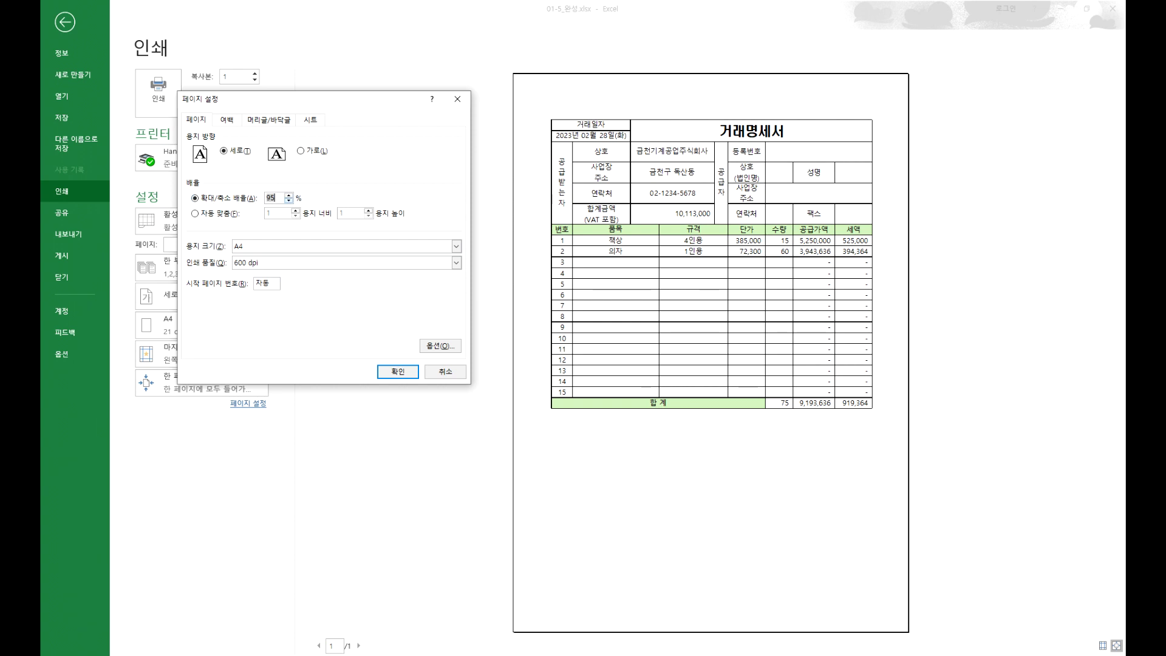
type("105")
left_click(398, 372)
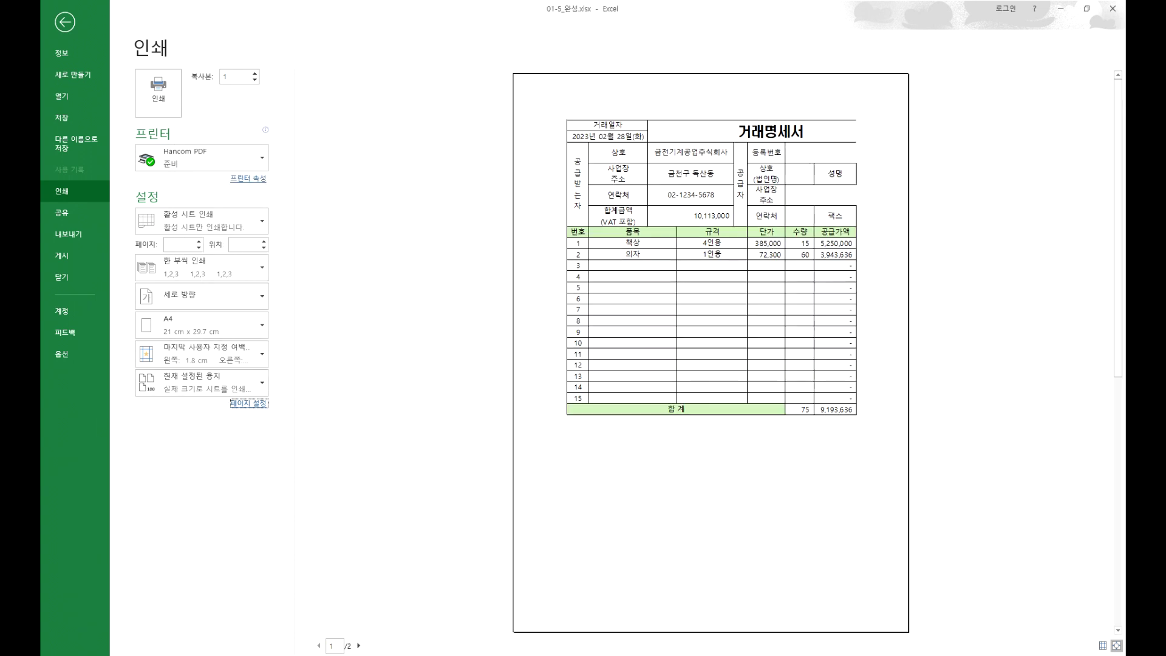
Step: Check the second preview page, then narrow the empty column A on the worksheet
left_click(358, 645)
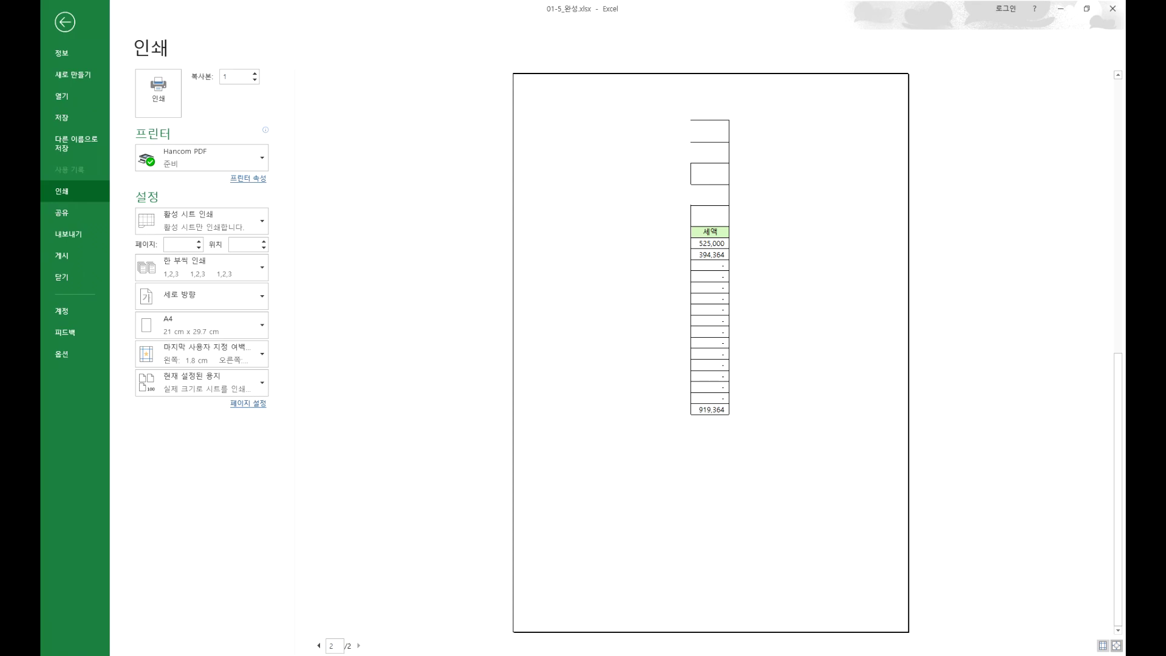
key("Escape")
left_click_drag(78, 129, 117, 129)
scroll(583, 383, "down", 2)
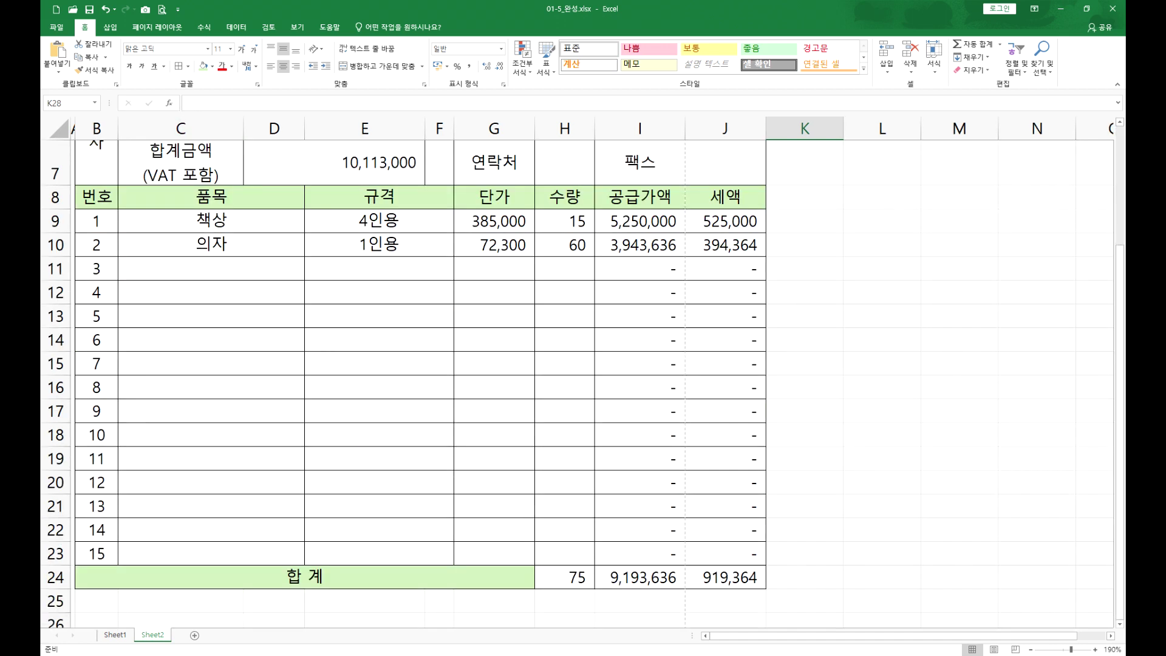
Step: Change the B8 header from 번호 to No and autofit column B to it
left_click(97, 197)
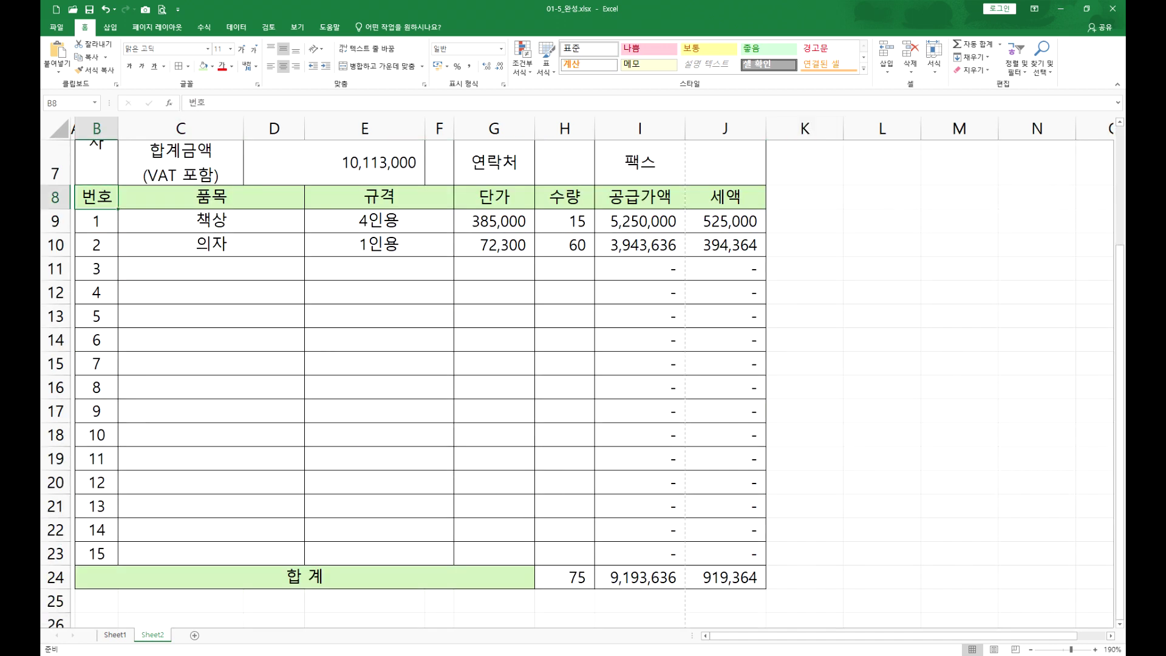
scroll(583, 383, "up", 1)
left_click(96, 229)
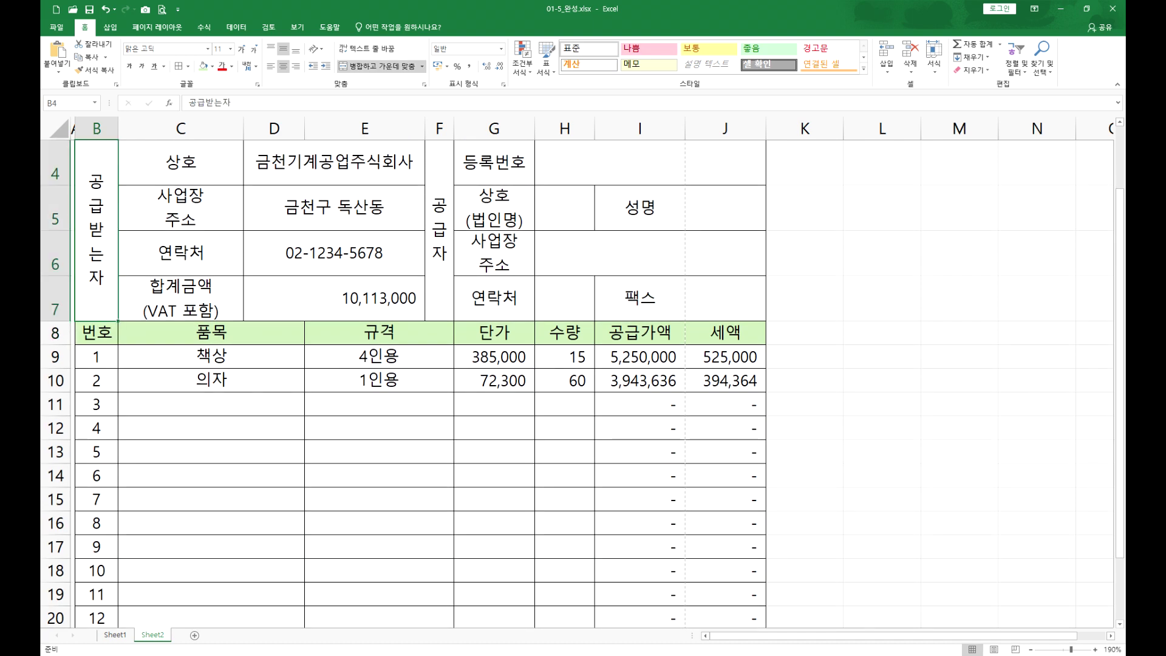
left_click(97, 332)
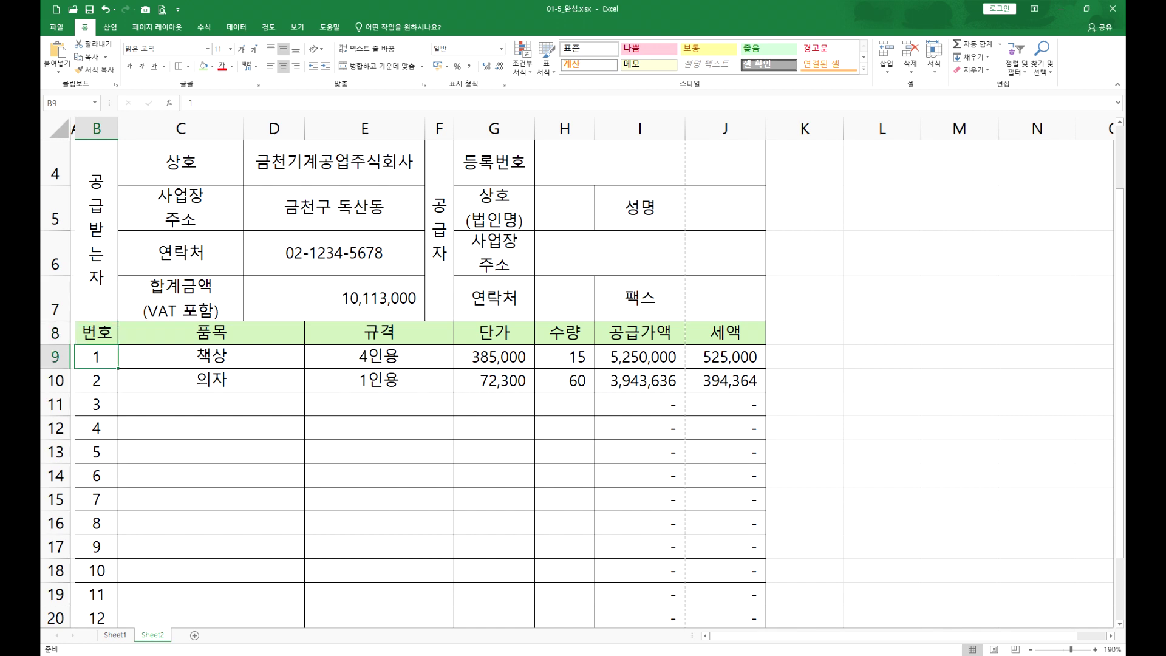
key("BackSpace")
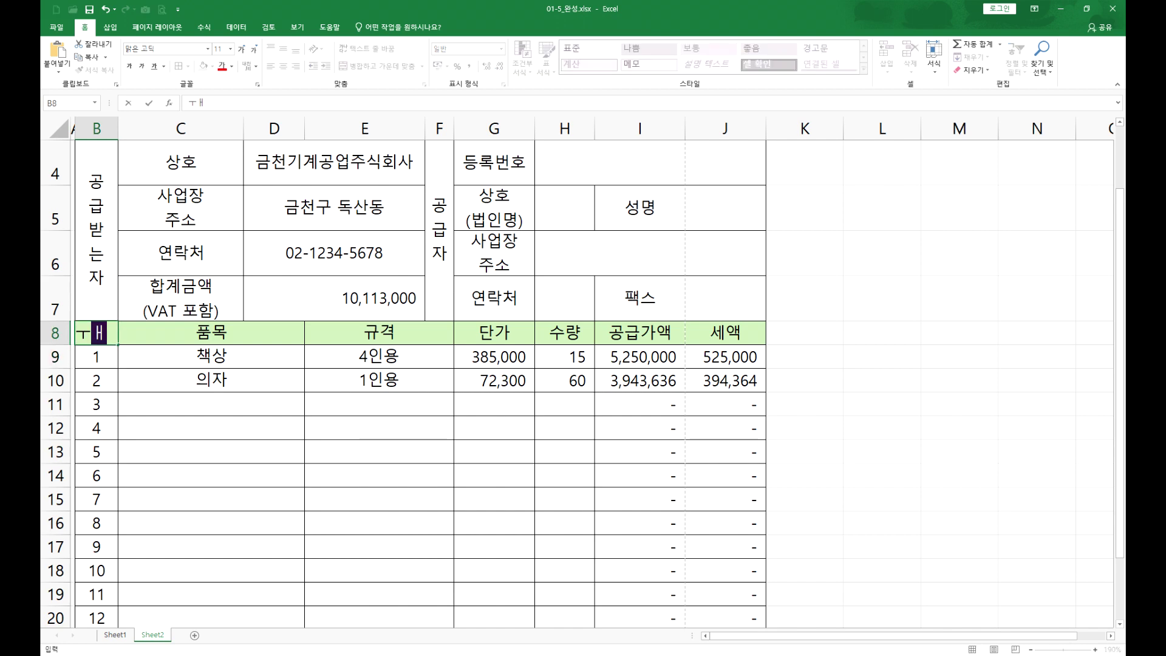
type("No")
key("Return")
key("Up")
double_click(118, 129)
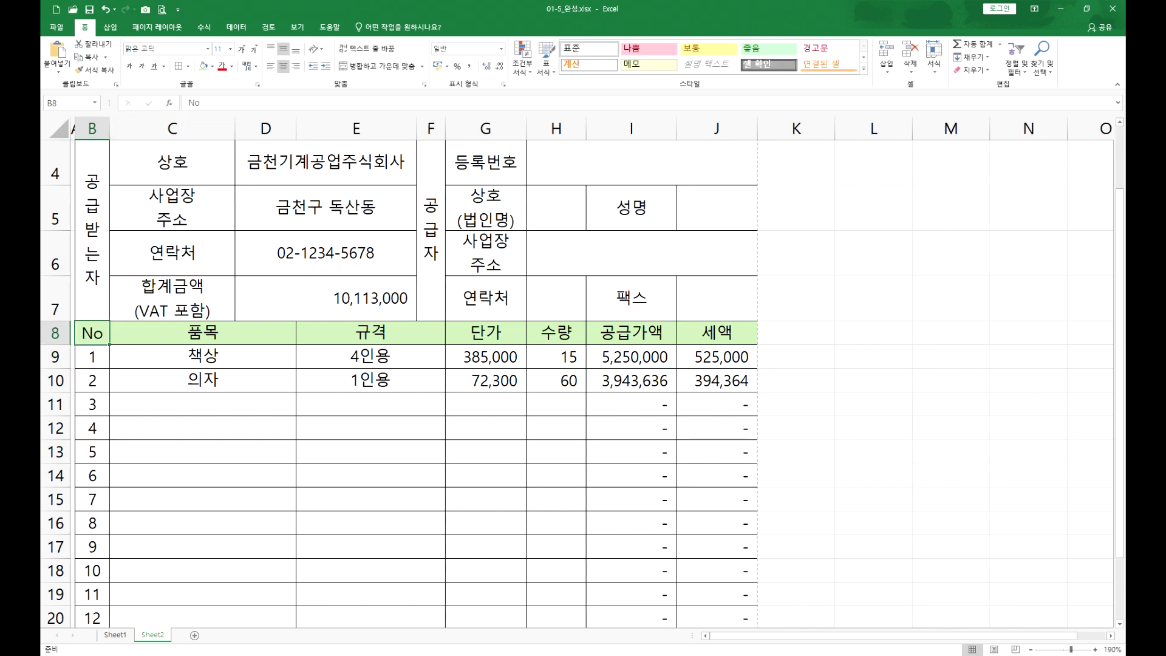
key("alt+f")
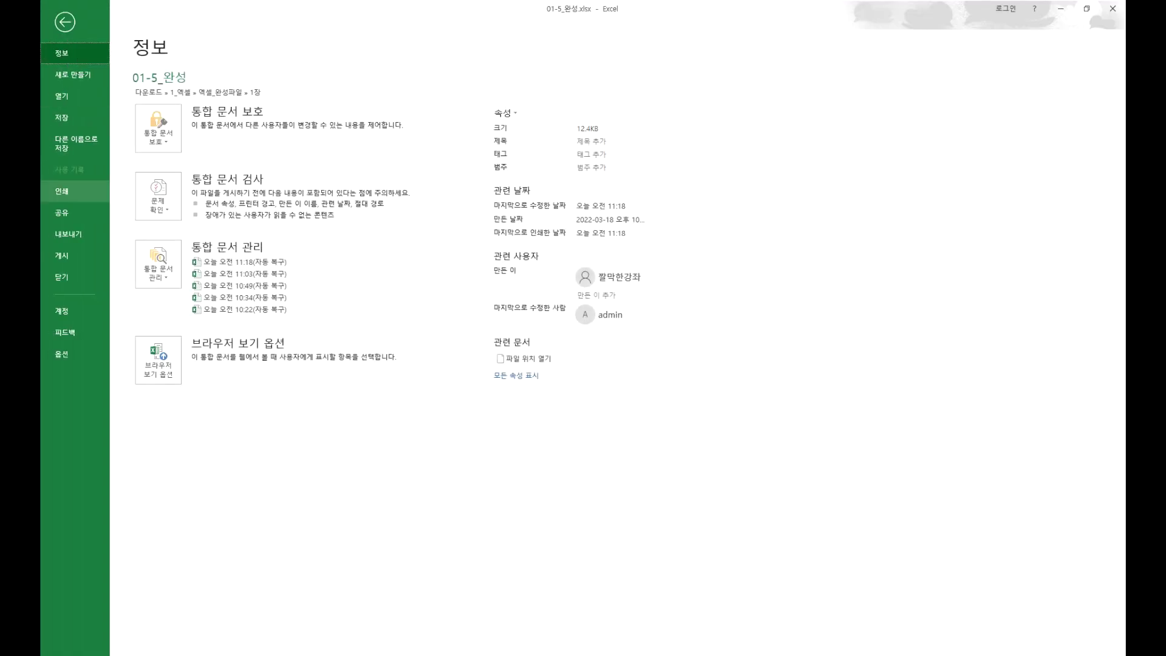
Step: Narrow column E slightly and confirm the invoice previews on one A4 portrait page
key("p")
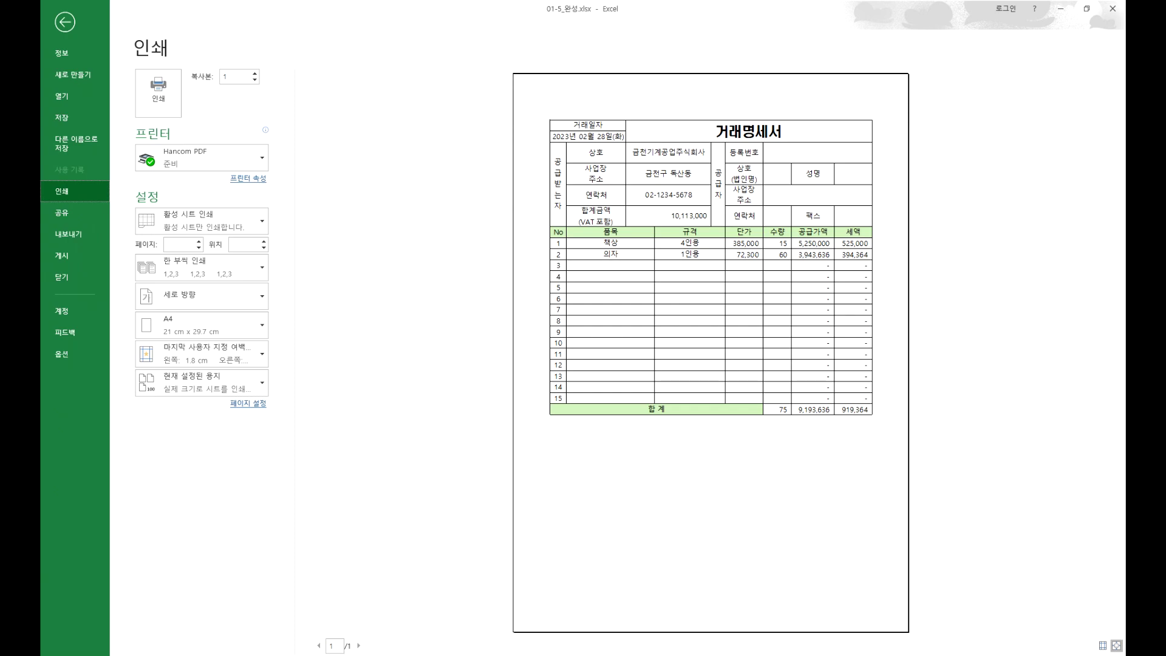
key("Escape")
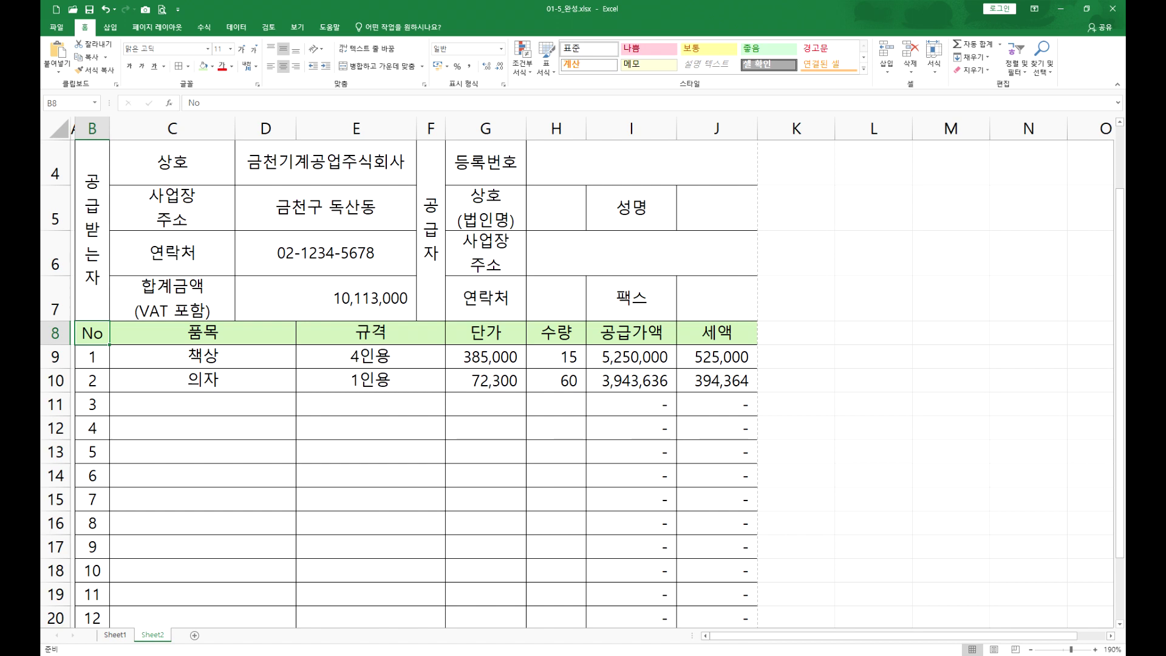
scroll(416, 383, "up", 1)
left_click_drag(417, 129, 409, 128)
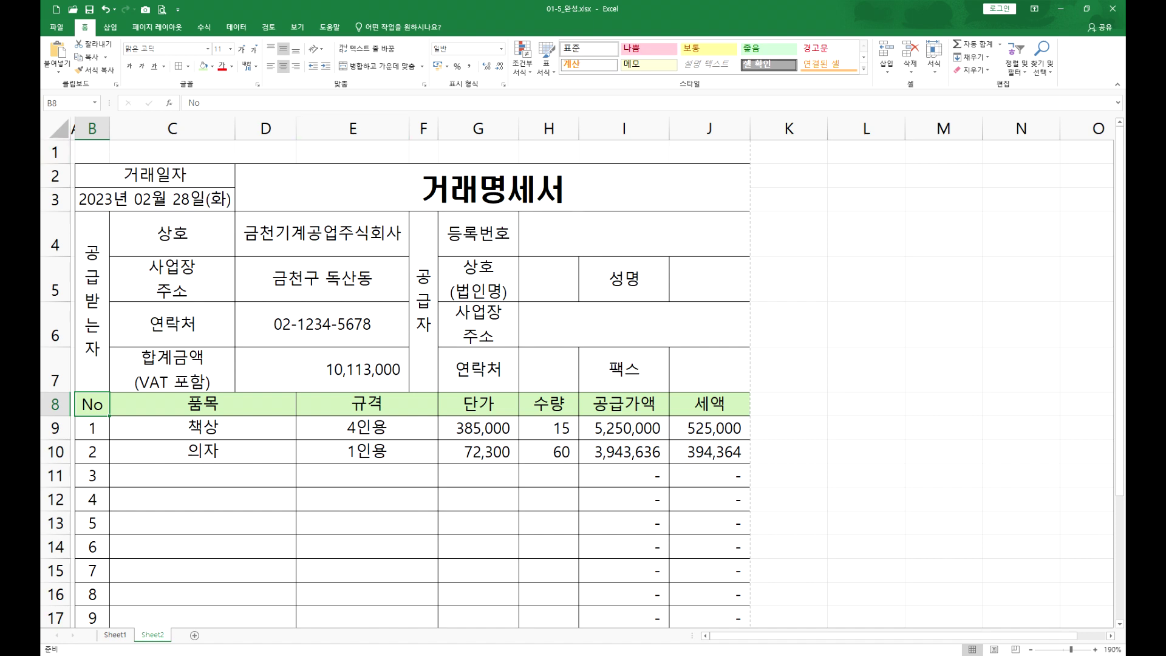
left_click(56, 26)
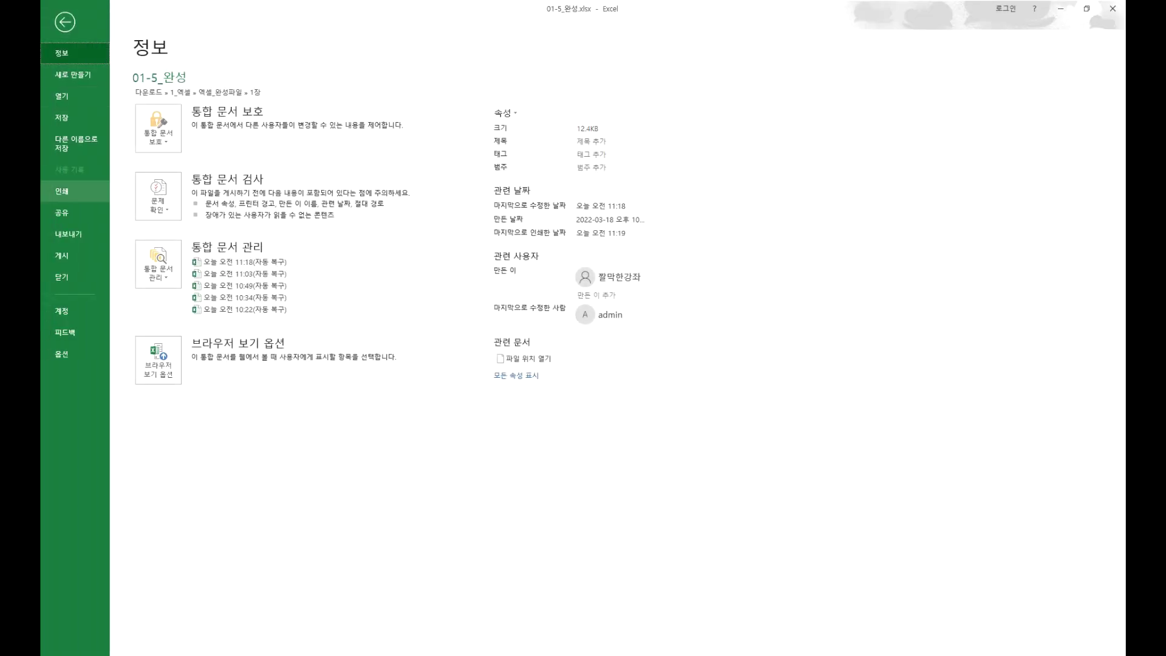
left_click(61, 191)
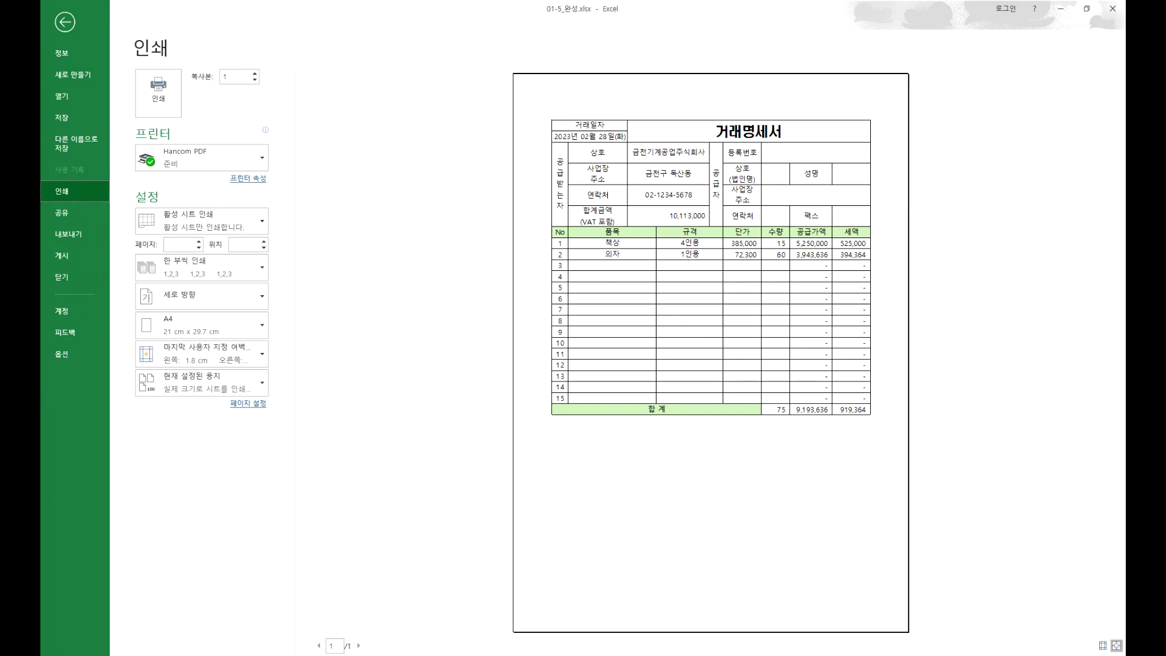
key("Escape")
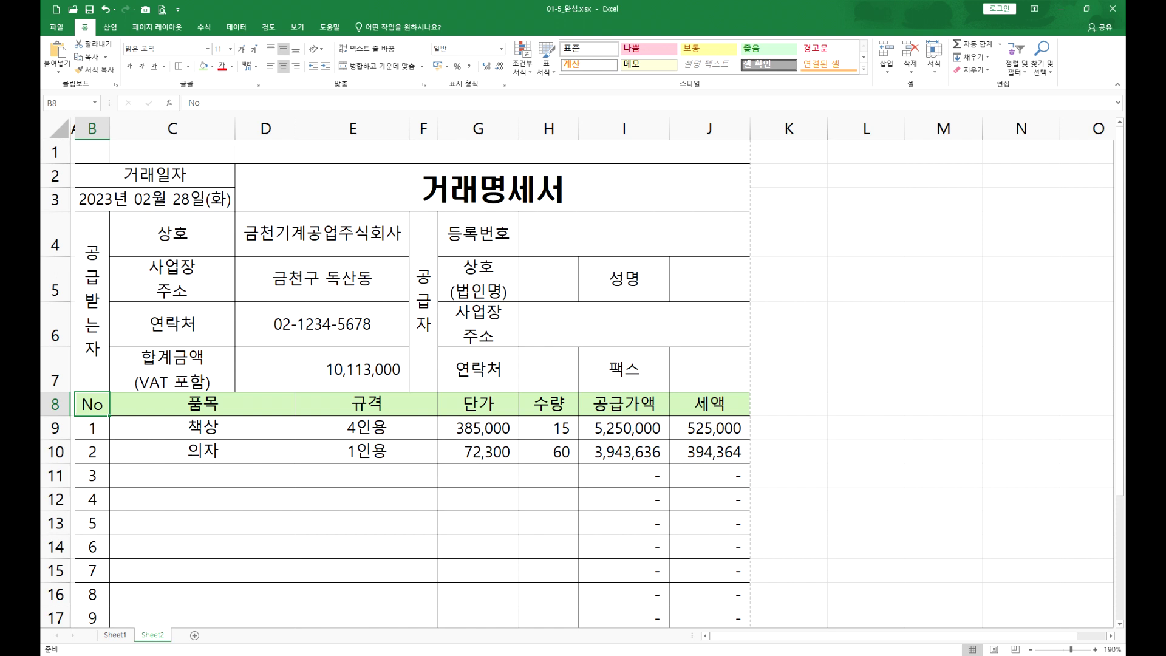
Step: Scroll down to the sheet tabs and insert a new blank Sheet3
scroll(401, 364, "down", 2)
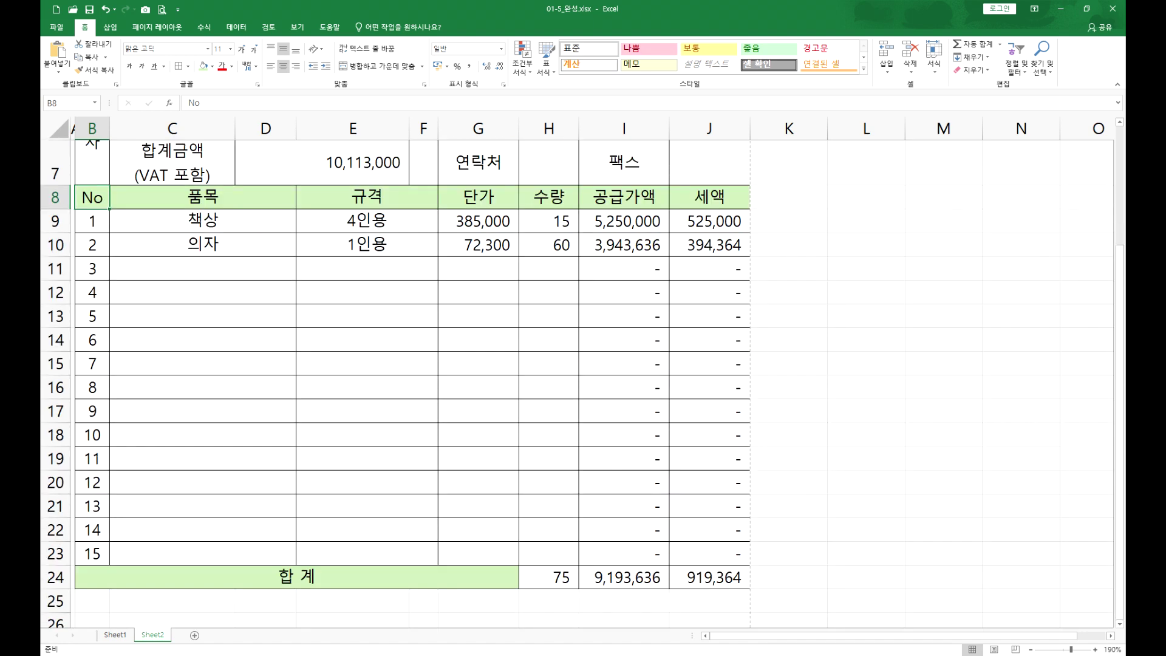
scroll(401, 365, "down", 3)
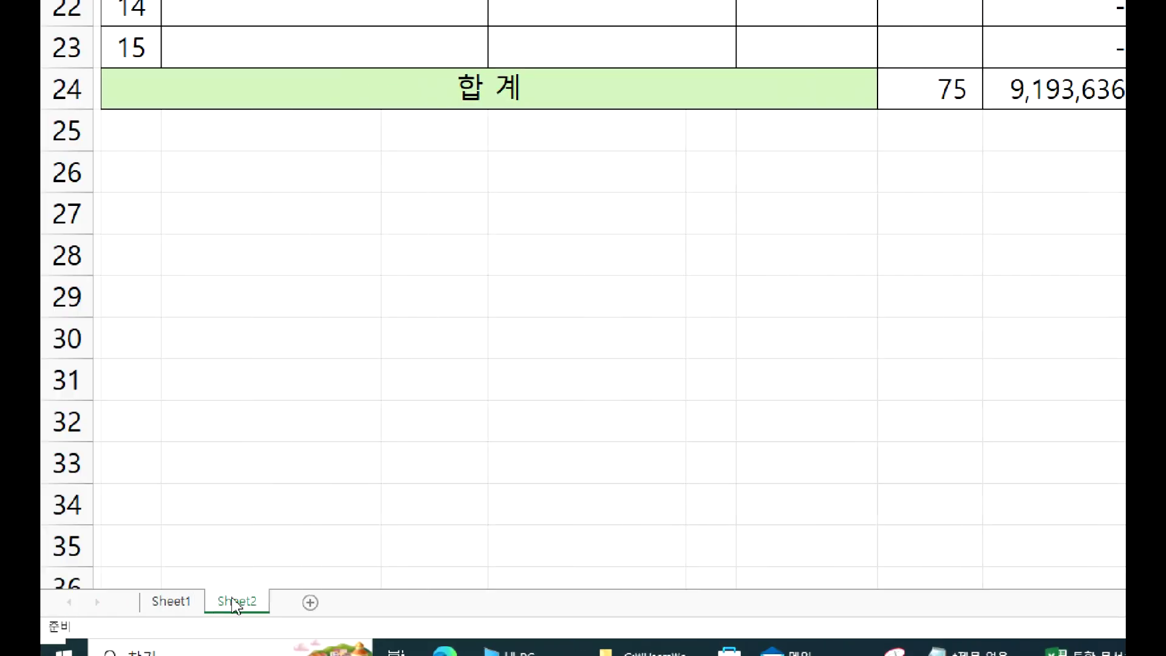
left_click(311, 603)
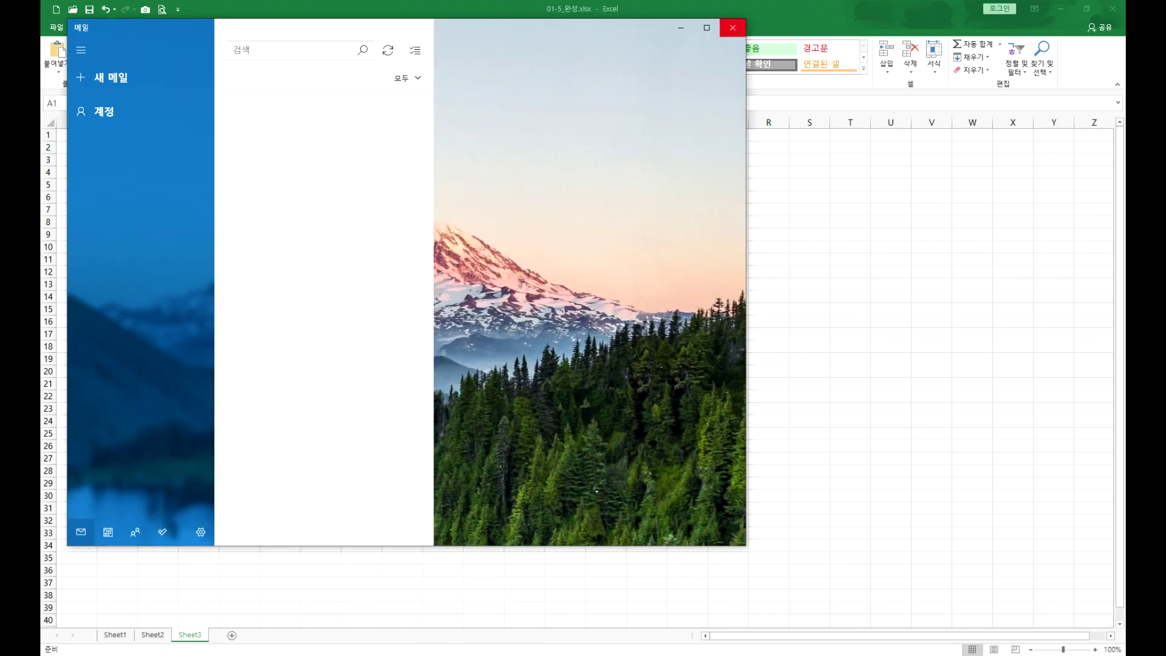
Step: Close Mail and type '* 데이터 베이스' with '- 많은 양의 자료를 관리하는 것' beneath it
left_click(732, 27)
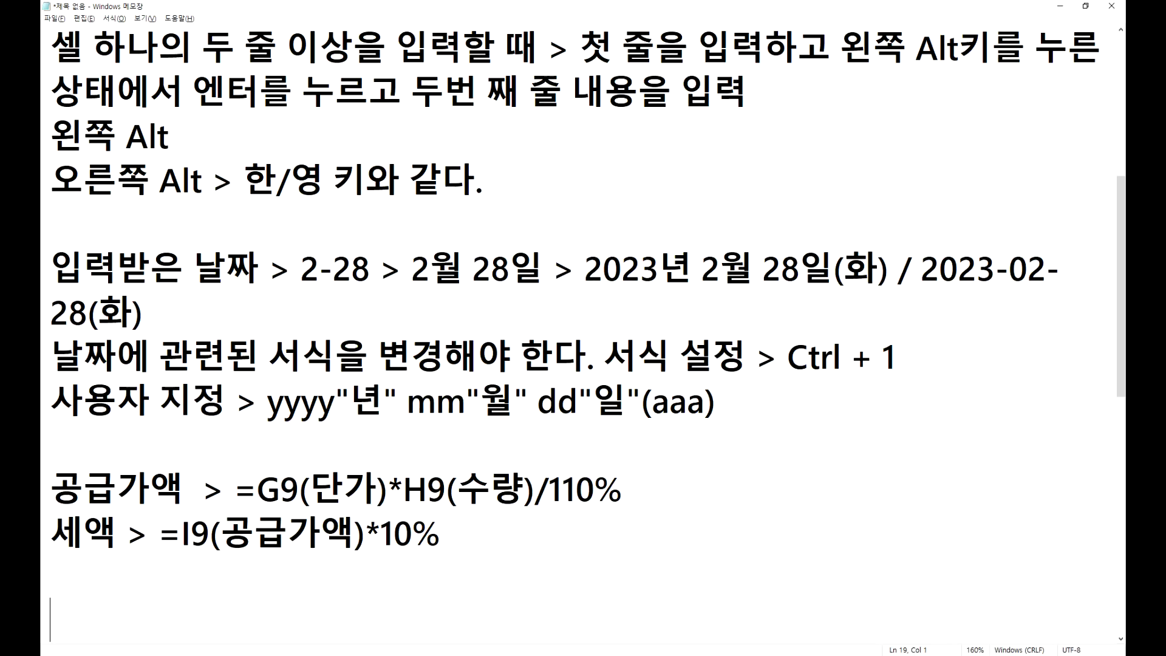
scroll(583, 328, "down", 3)
scroll(583, 328, "up", 2)
type("* 데이터 ")
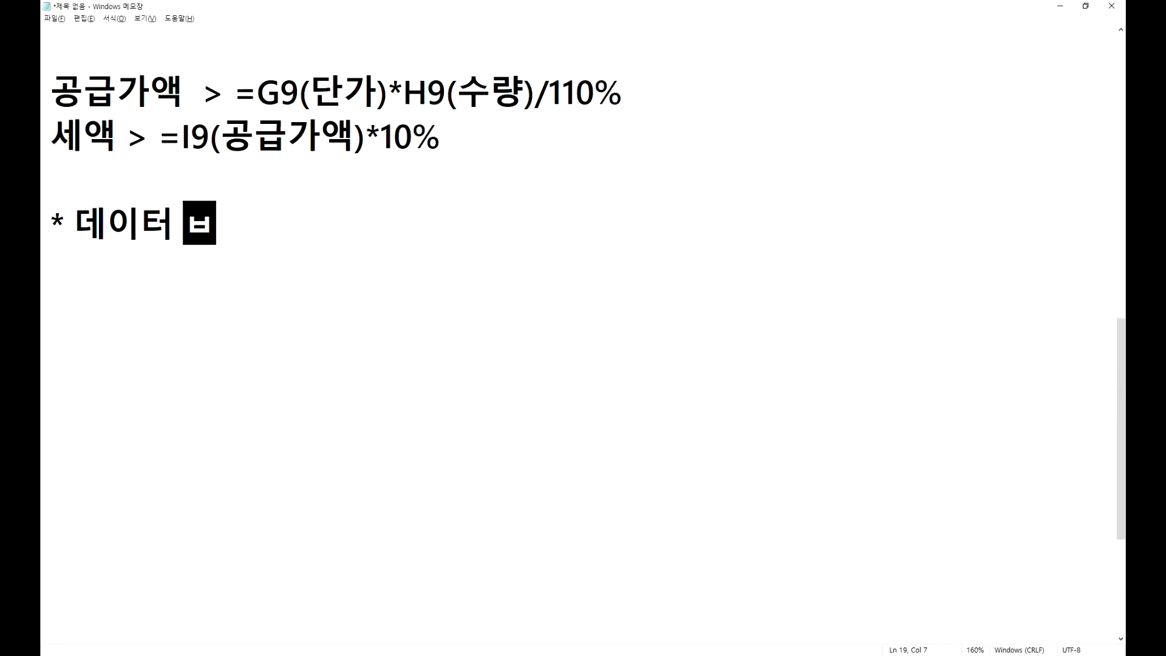
type("베이스")
key("Return")
type("- ")
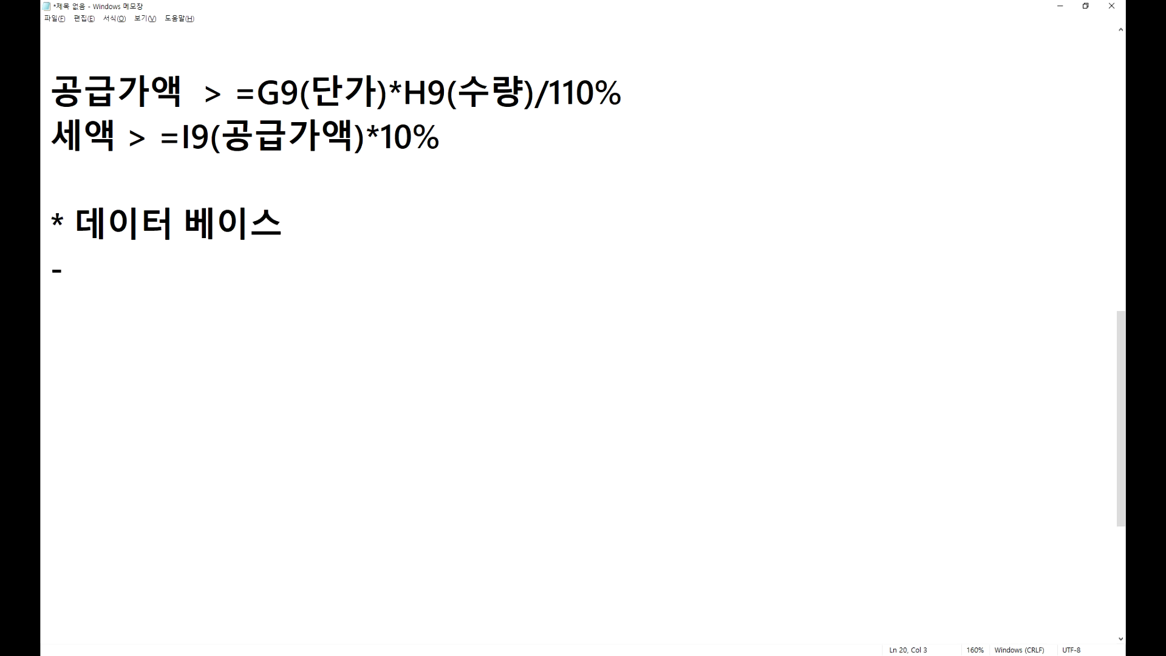
type("많은 ㅑㅇㅇ")
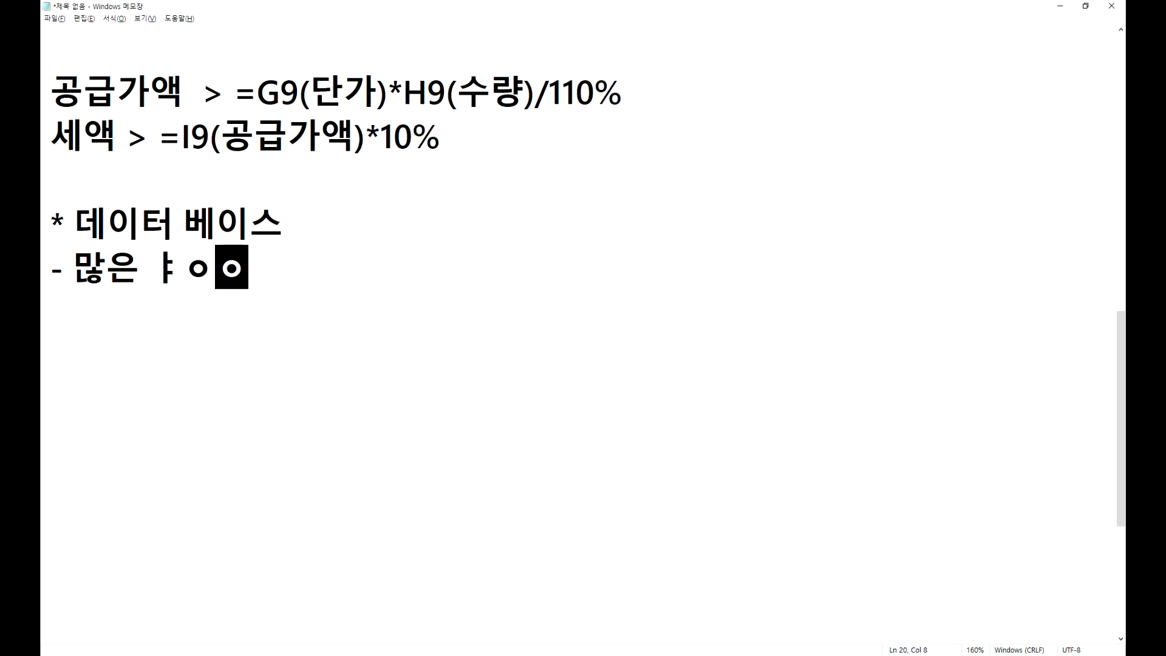
key("BackSpace")
key("BackSpace")
key("BackSpace")
type("양의 자")
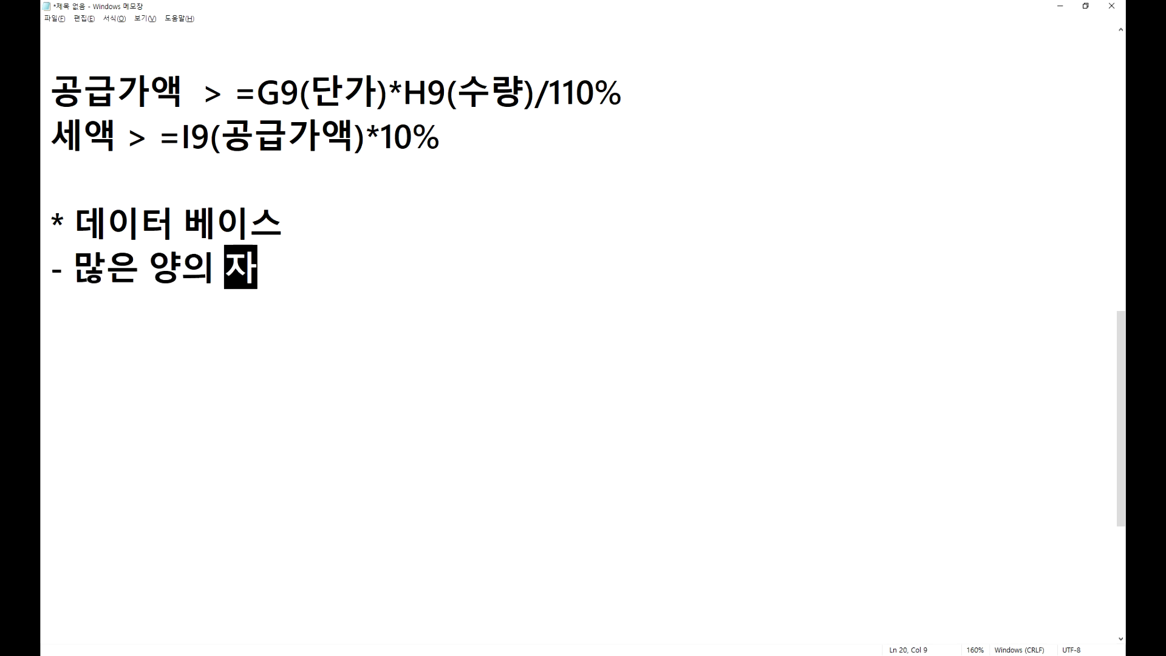
type("료르ㄹ 관리한")
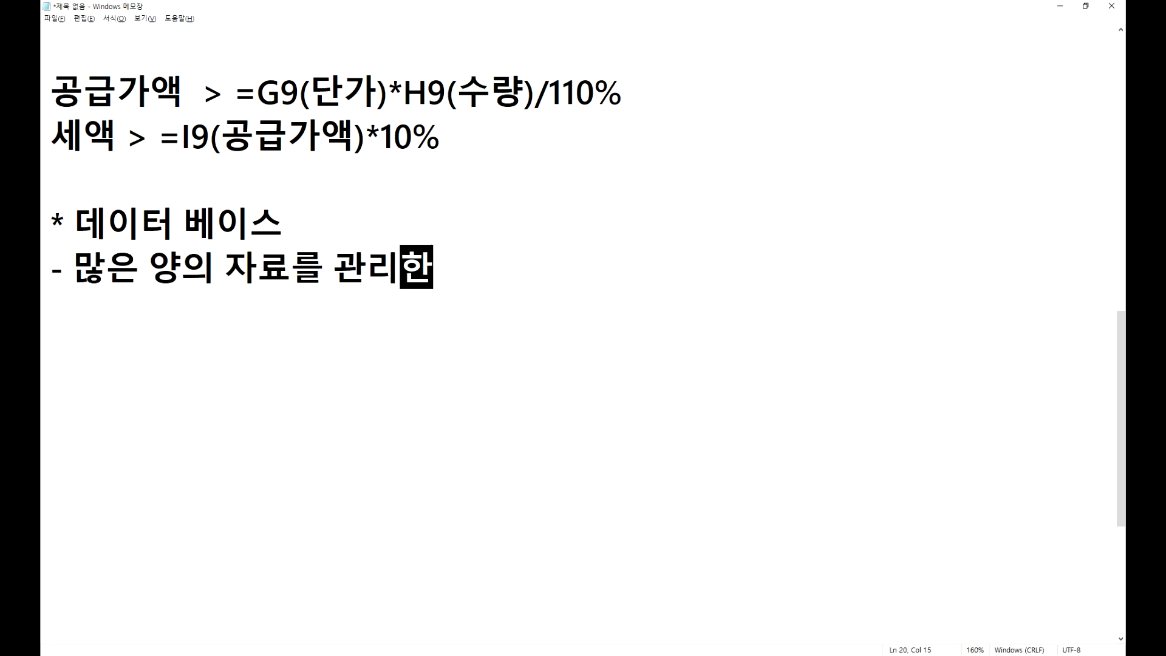
key("BackSpace")
type("는 것")
key("Return")
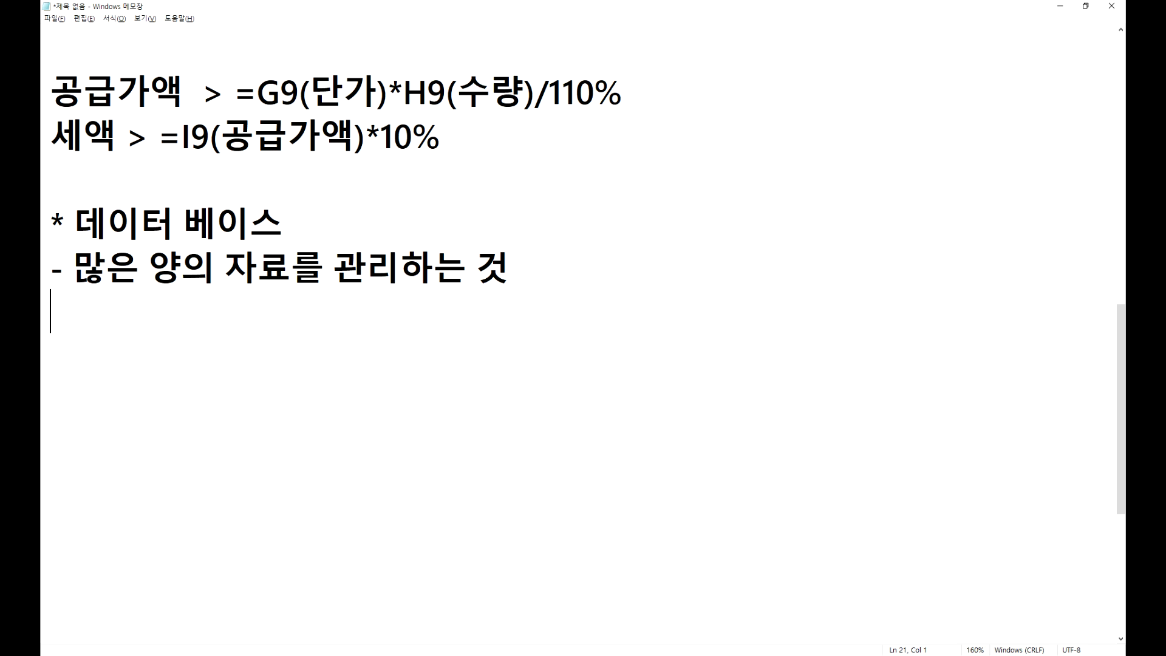
Step: Append '(많은 양의 자료)' to the end of the 데이터 베이스 heading
left_click(51, 223)
left_click(284, 223)
type("(많으 ㄴ")
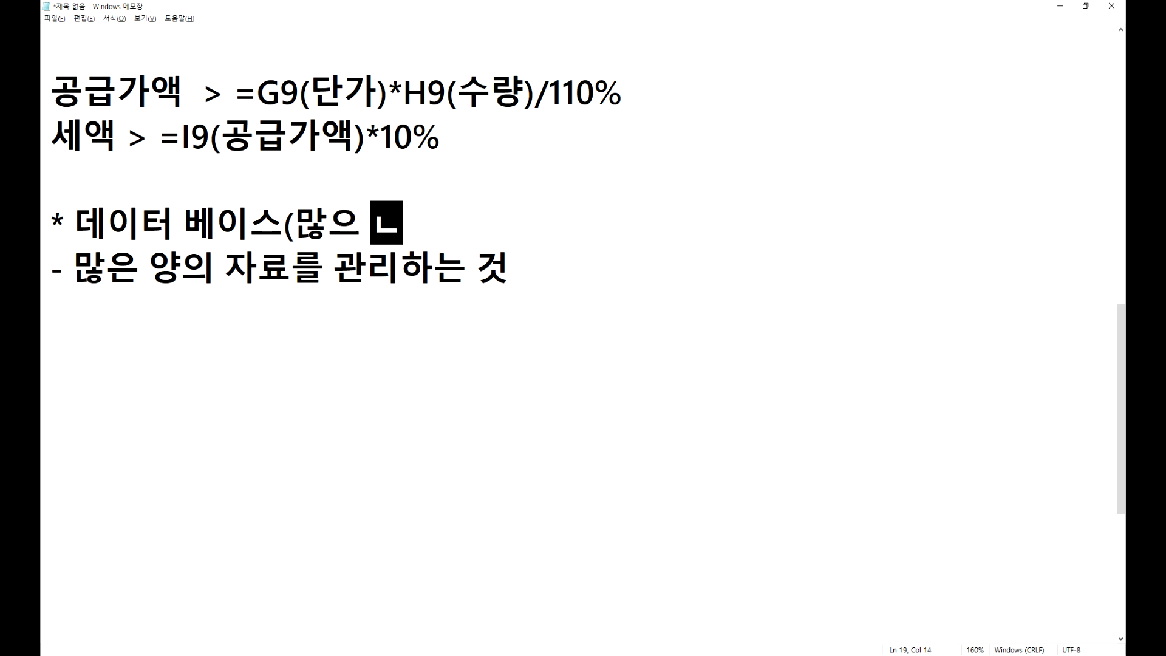
key("BackSpace")
key("BackSpace")
key("BackSpace")
type("은")
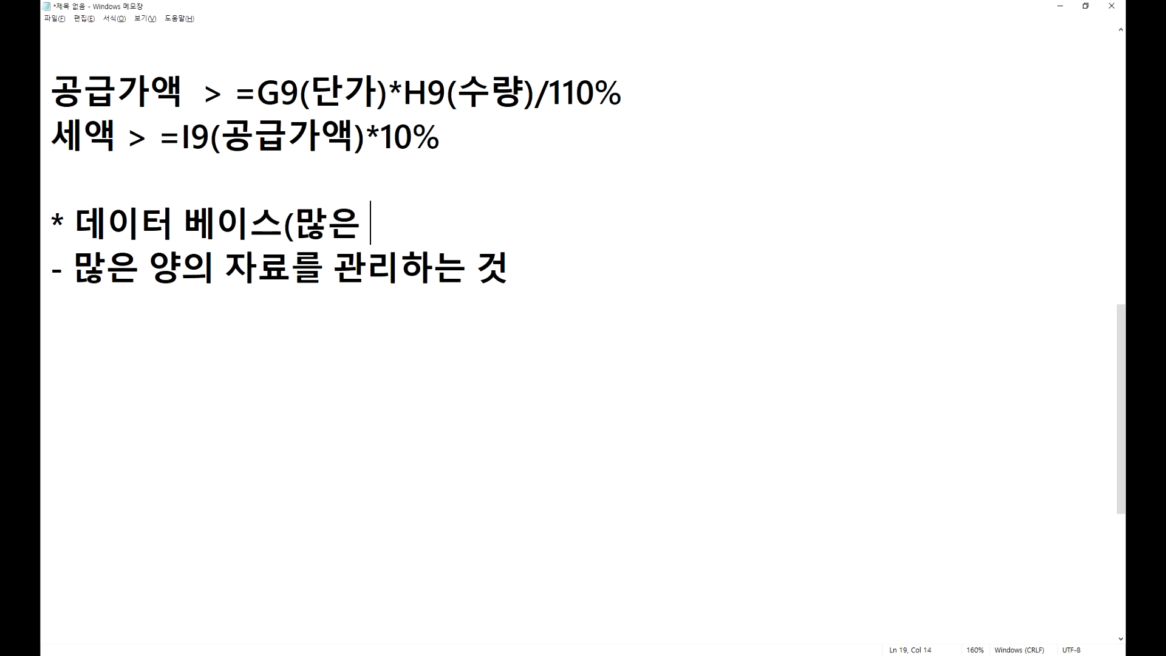
type(" 양의 자료)")
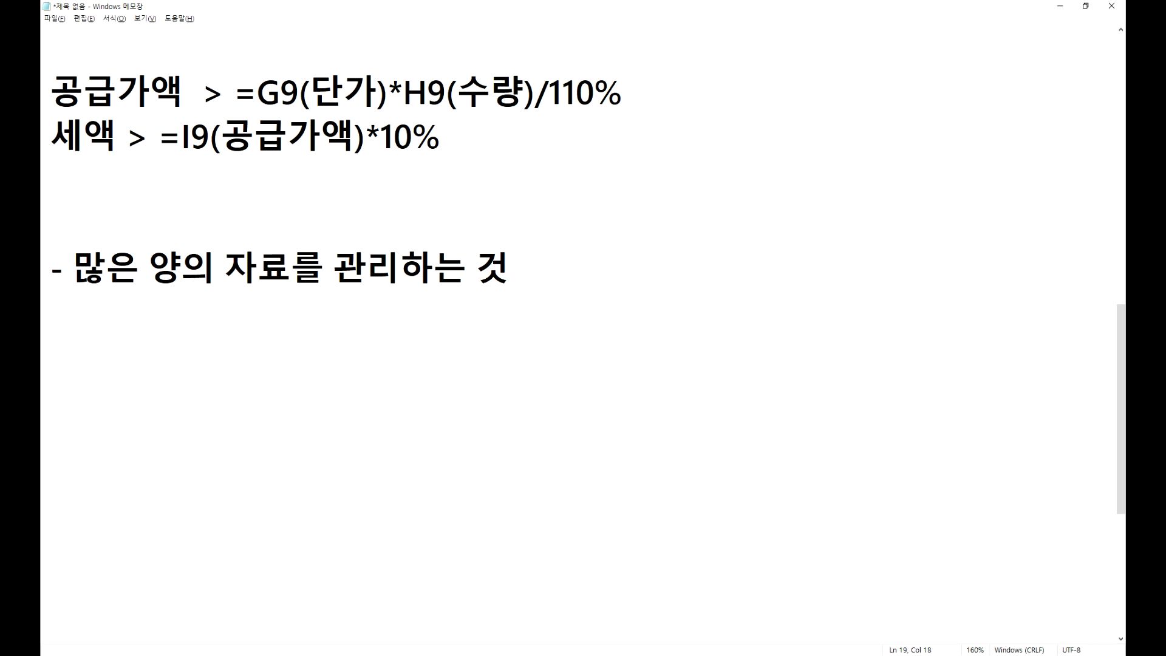
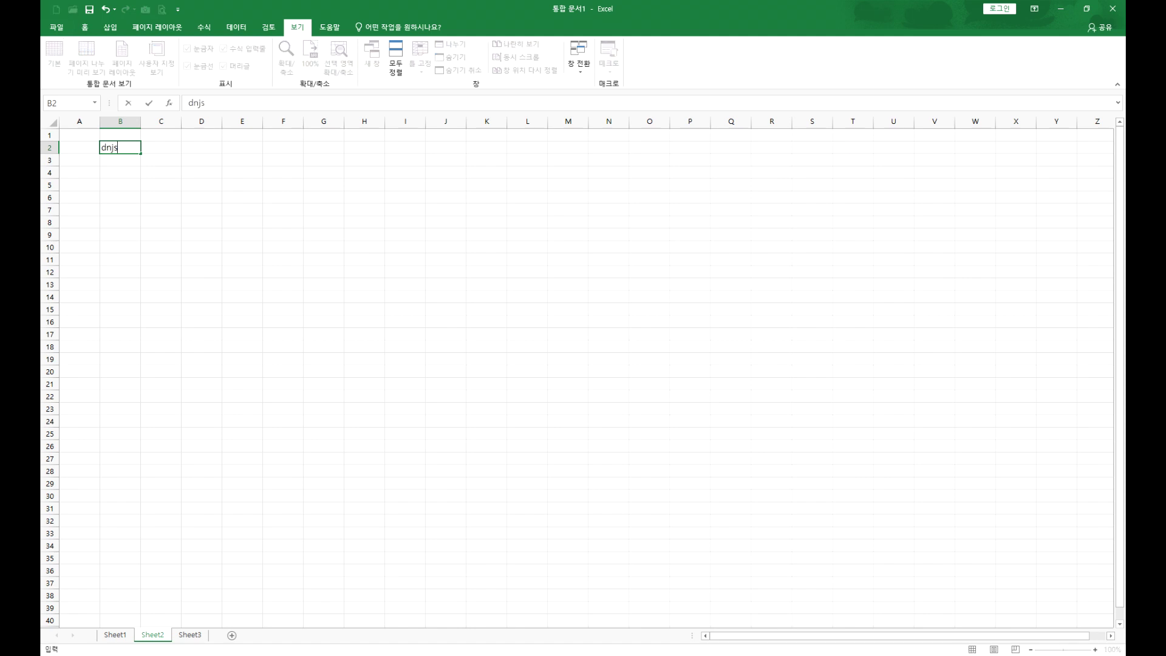
Step: Enter the title 신상기록카드 in cell B2
type("회우너")
key("BackSpace")
key("BackSpace")
key("BackSpace")
key("BackSpace")
key("BackSpace")
type("신")
type("가")
type("ㅇ")
key("BackSpace")
key("BackSpace")
key("BackSpace")
type("상기록ㅋㅏ드")
key("Return")
key("Return")
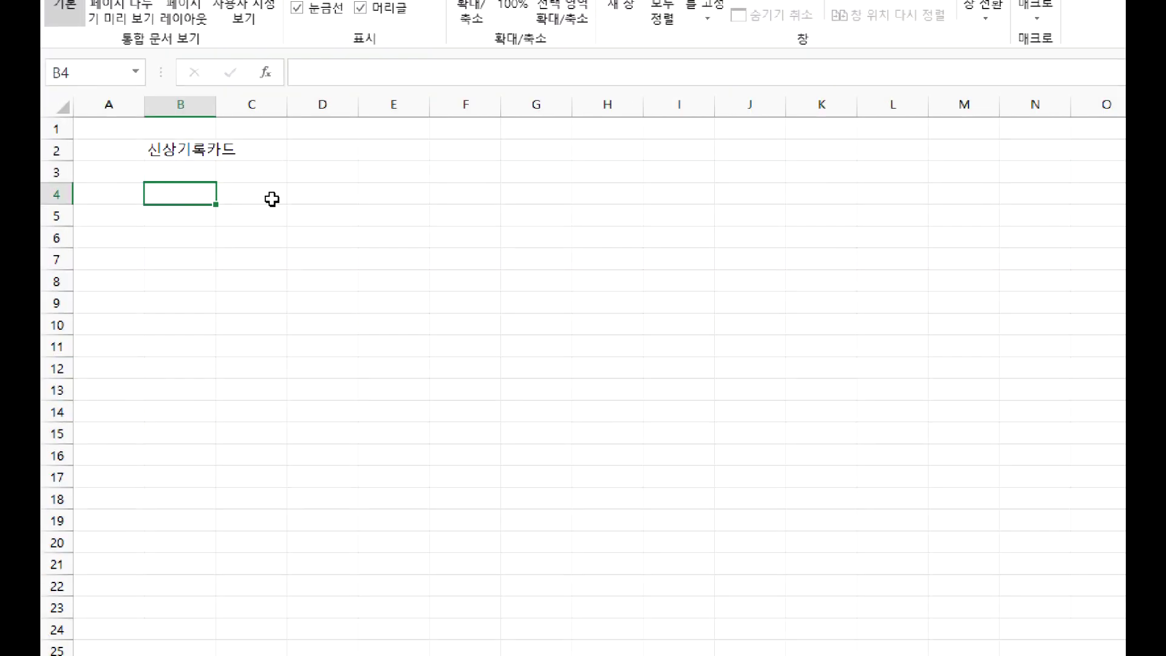
Step: Add the headers 학년, 반, 번호 and 이름 across B4:E4
type("ㅎ학년")
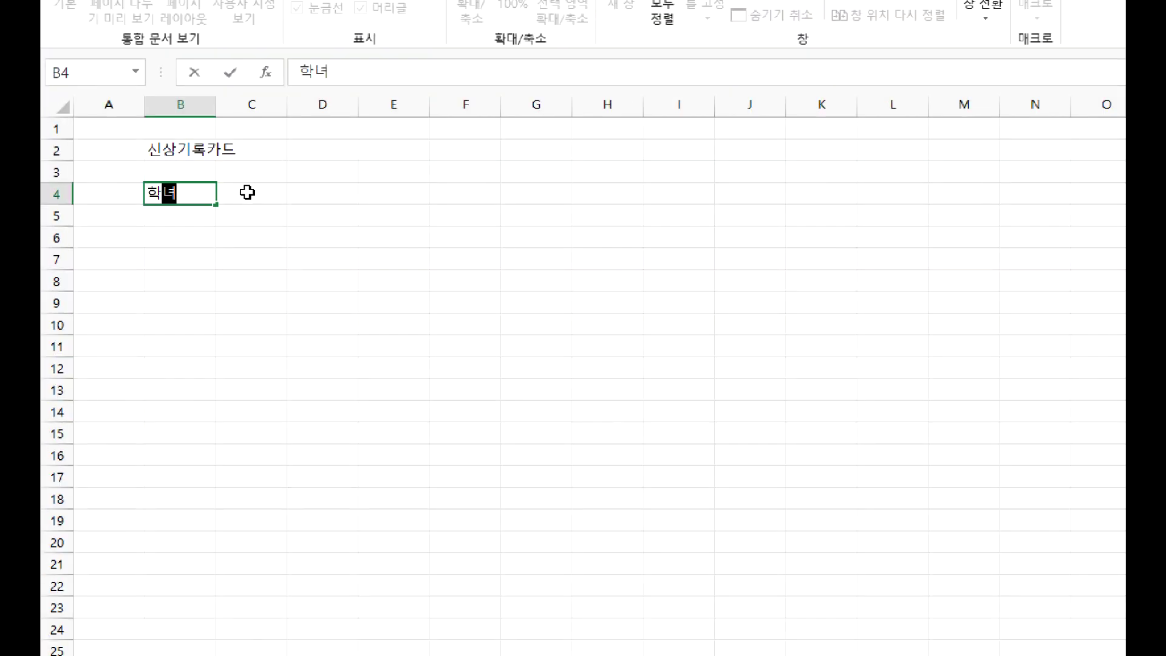
key("Tab")
type("반")
key("Tab")
type("번호")
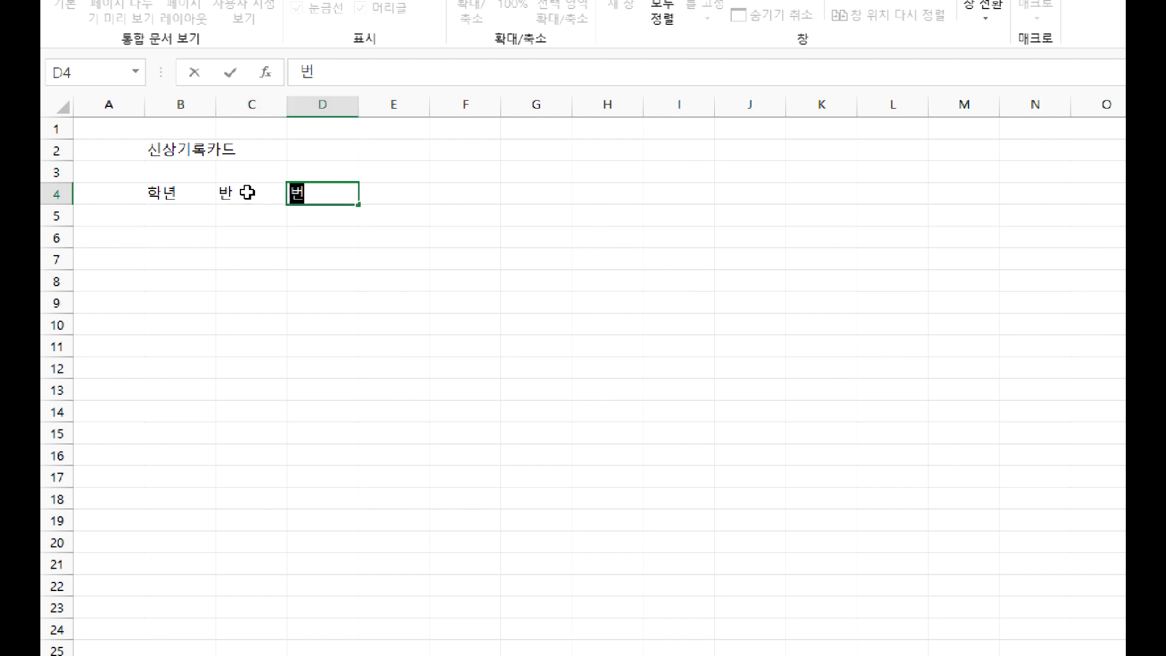
key("Tab")
type("이름")
key("Tab")
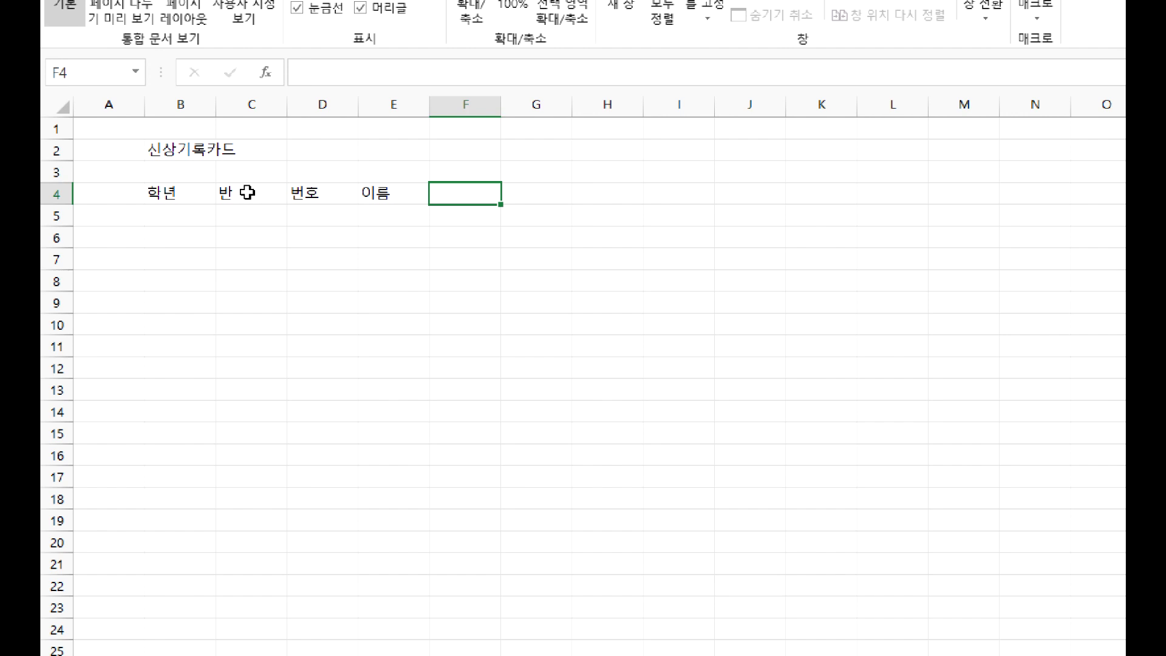
left_click(167, 192)
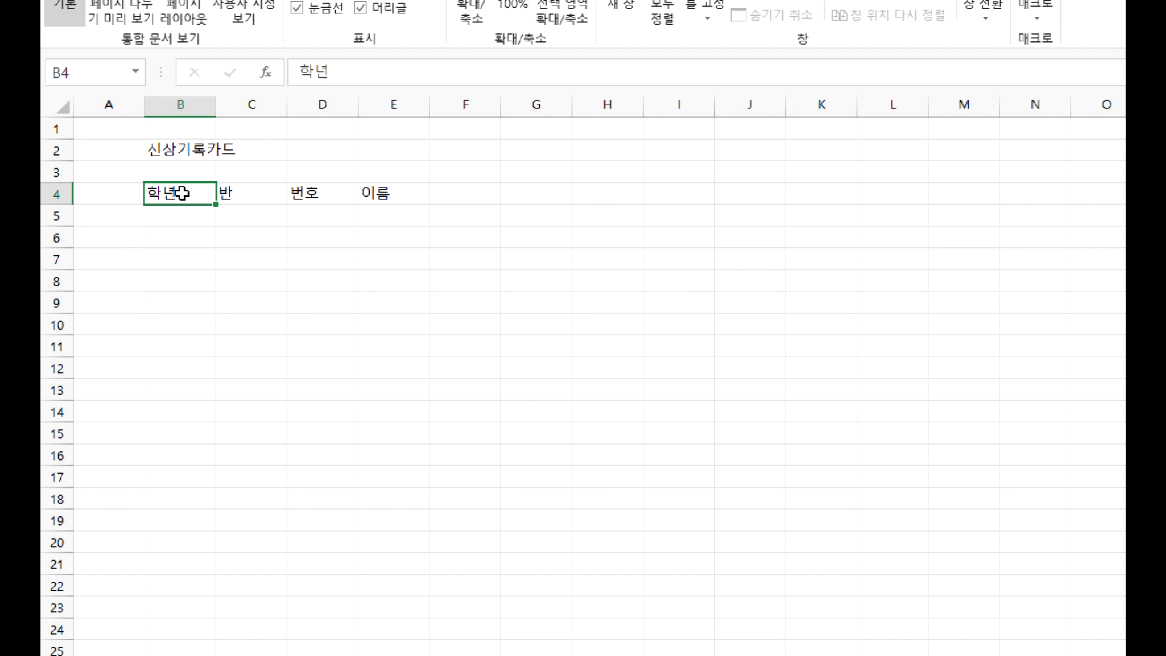
Step: Try combined entries 학년-반-번호 and 1-1-1 in B6:B7, then clear them
key("Down")
key("Down")
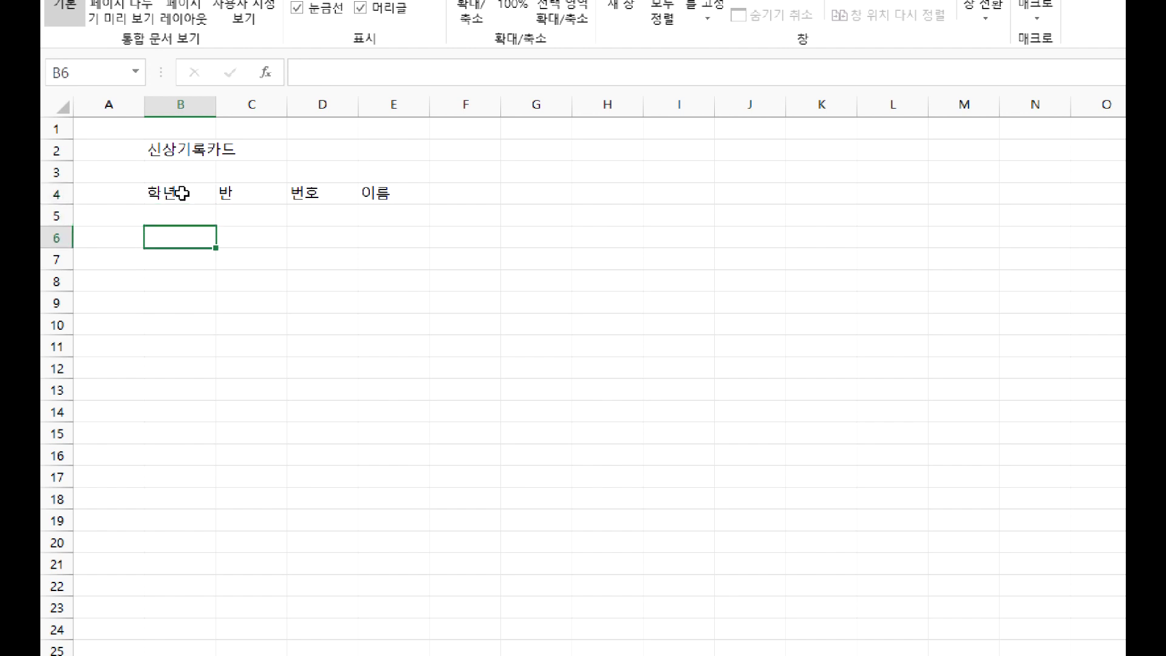
type("한견")
key("BackSpace")
key("BackSpace")
type("학년-반-번호")
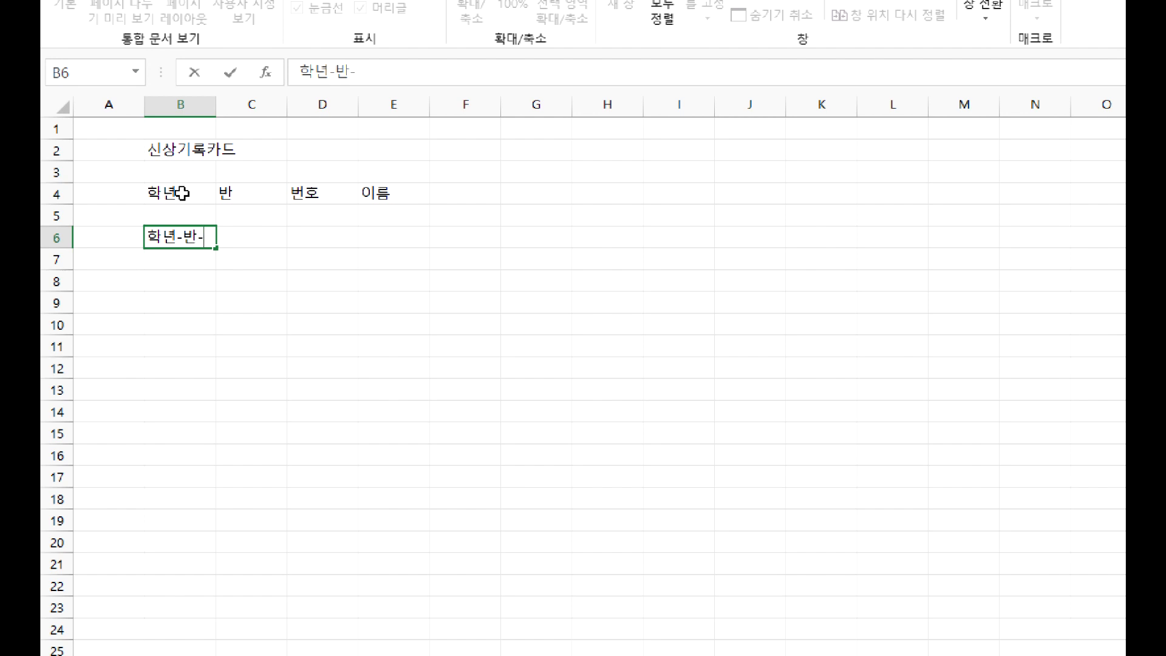
key("Return")
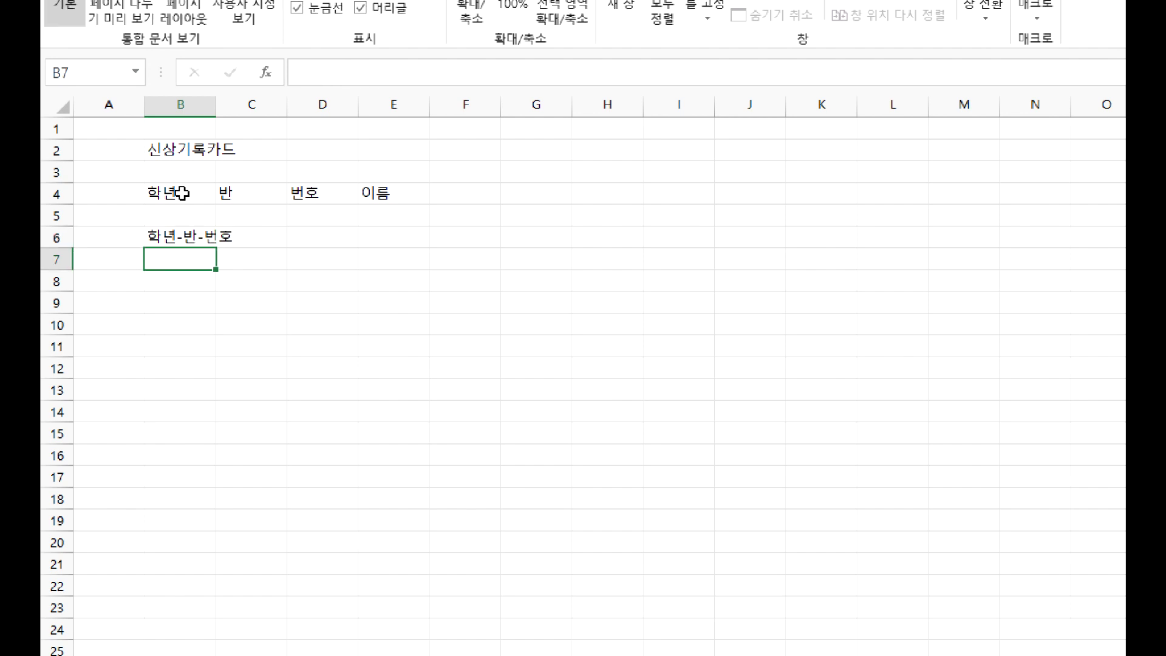
type("1-1-1")
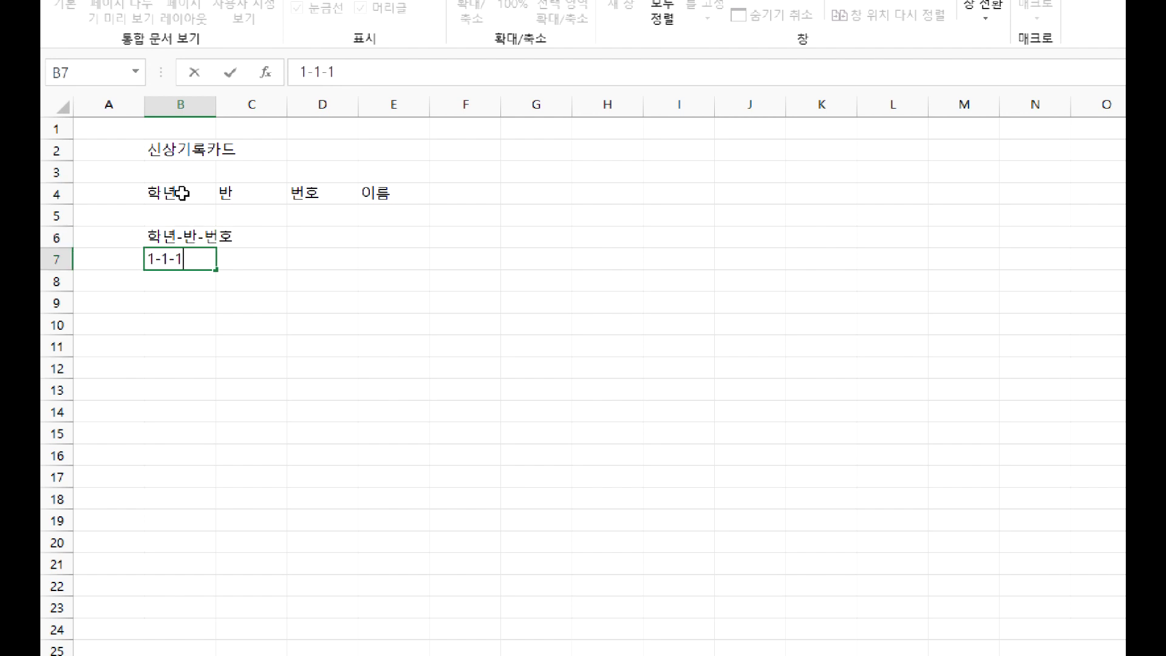
key("Return")
key("Up")
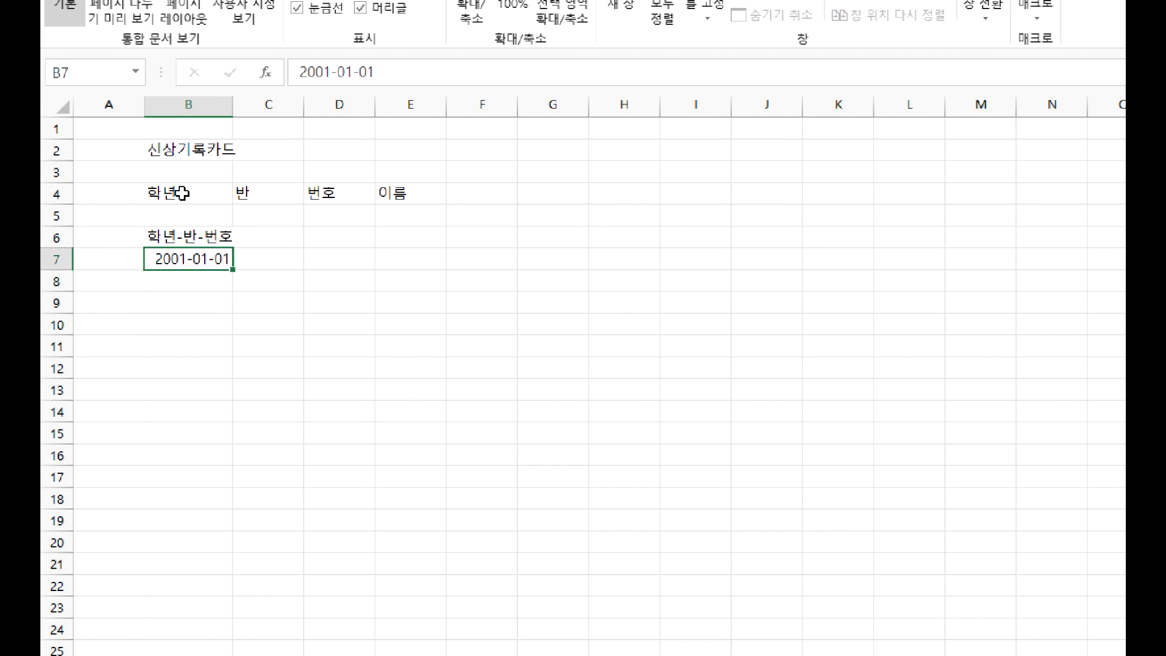
key("Delete")
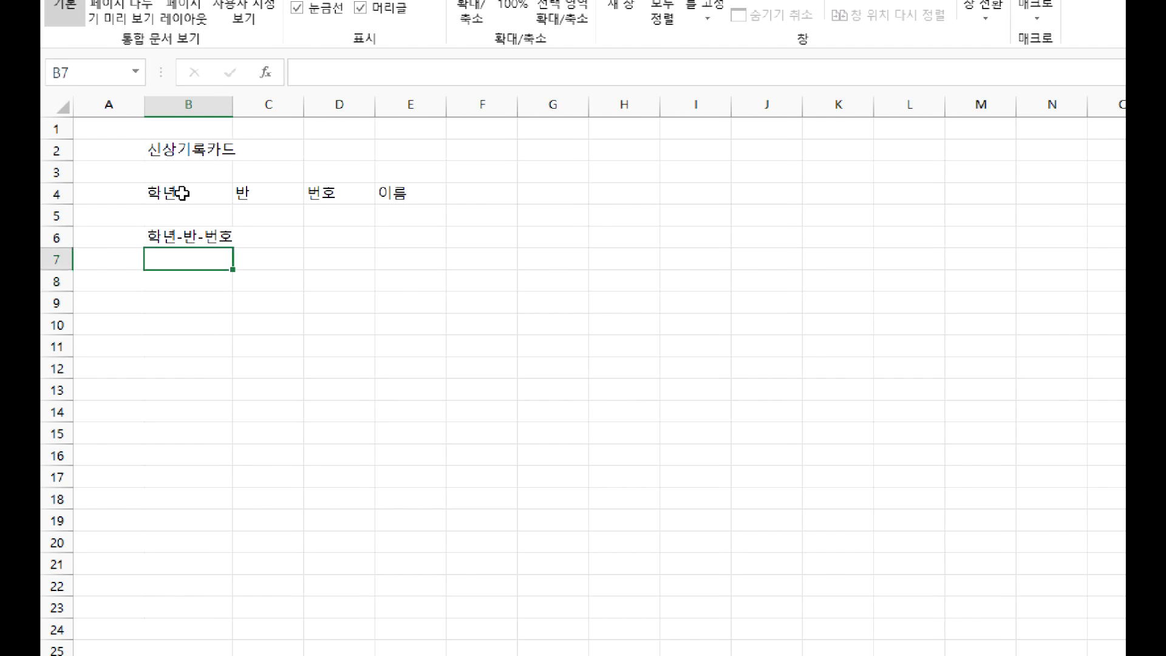
key("Up")
key("Up")
key("Down")
key("Delete")
key("Up")
Step: Enter the first record in B5:E5: 1, 1, 1 and a student's name
type("1")
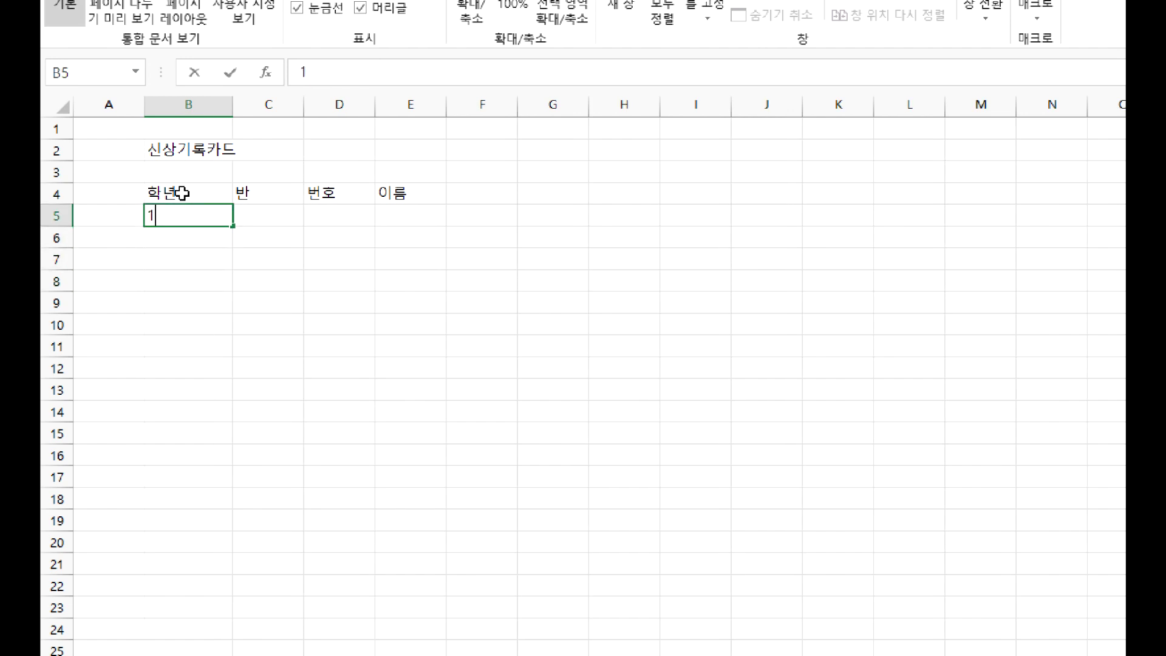
key("Tab")
type("1")
key("Tab")
type("1")
key("Tab")
type("홍길동")
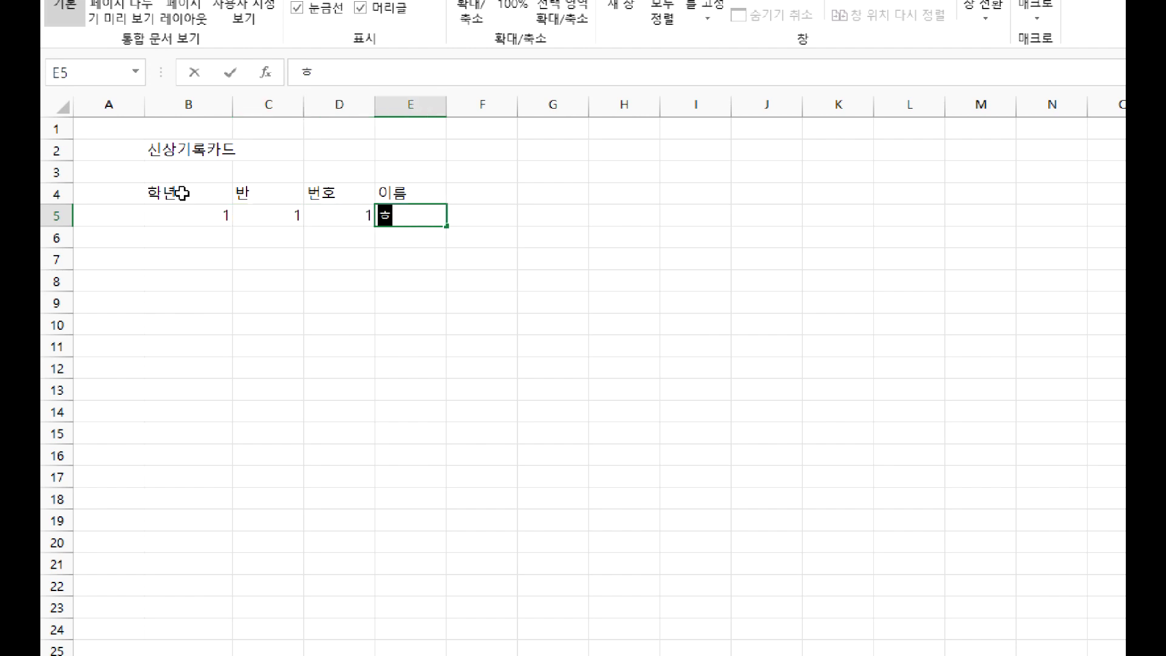
key("Tab")
key("Up")
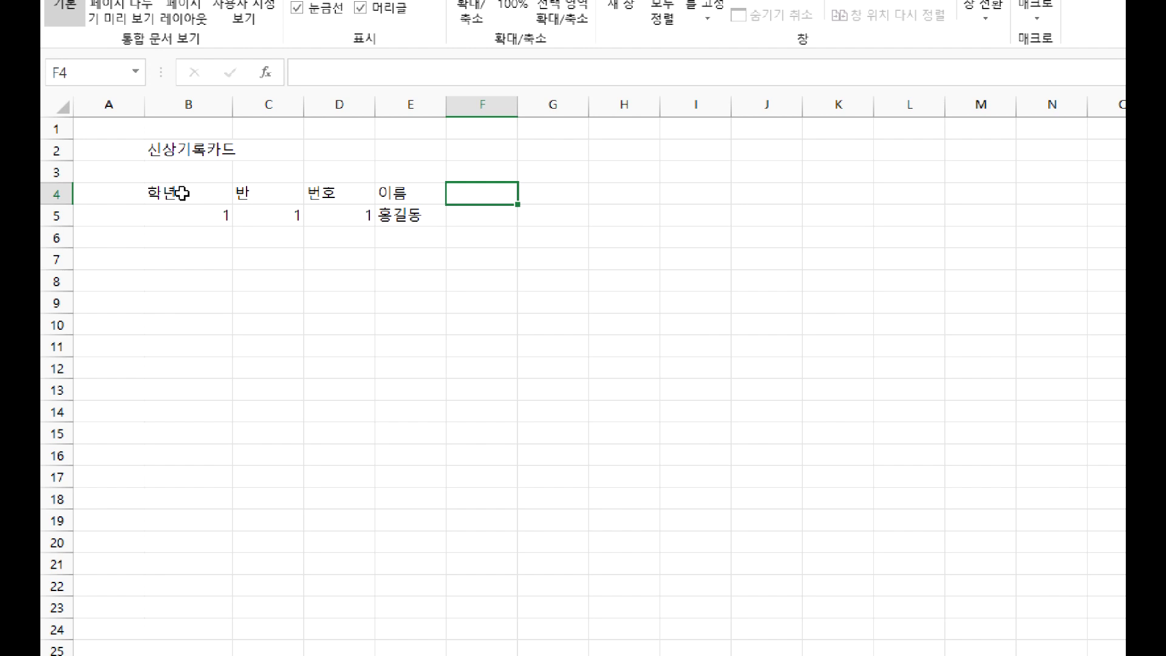
Step: Add the headers 국어, 영어, 수학 and 주민등록번호 in F4:I4
type("국어")
key("Tab")
type("영ㅇㅓ")
key("Tab")
type("수학")
key("Tab")
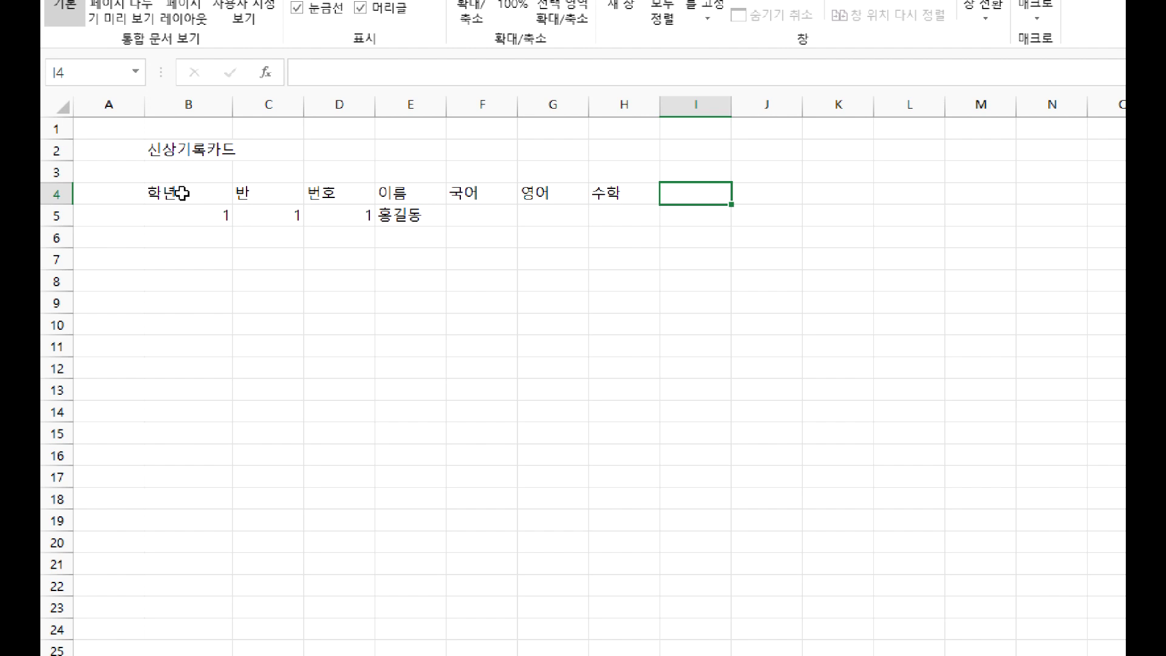
type("ㅂ")
key("BackSpace")
type("부")
key("BackSpace")
key("BackSpace")
type("주민등록번호")
key("Tab")
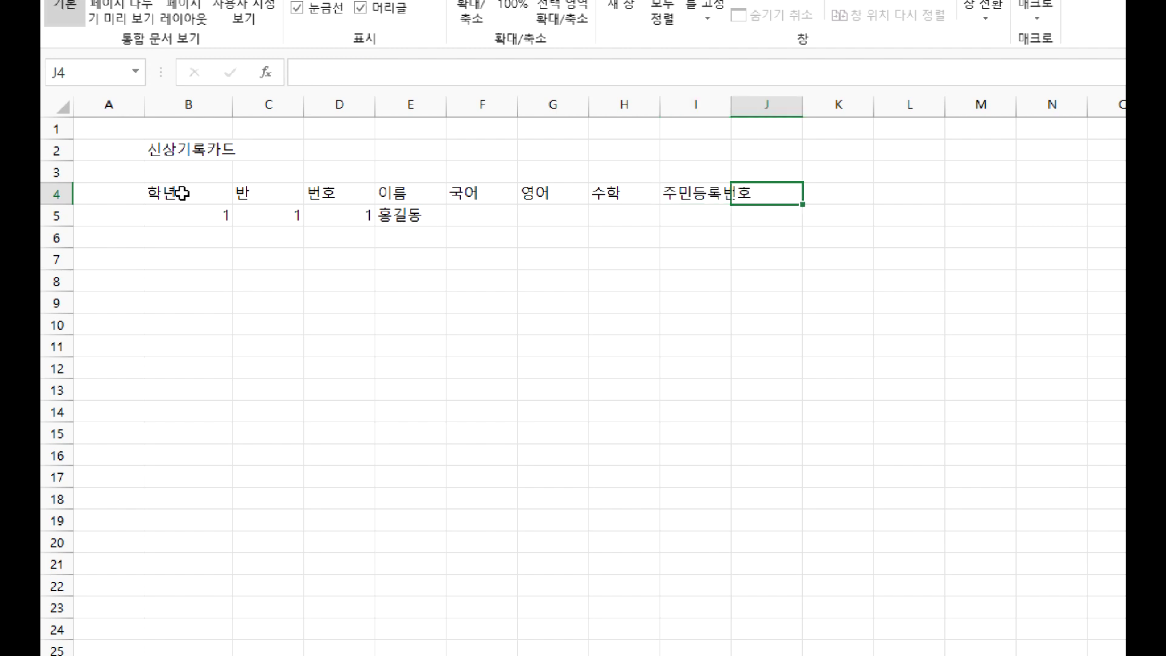
Step: Add headers 보호자성명, 주소, 집전화, 휴대전화, 장래희망 in J4:N4, then select row 4
type("보호자성")
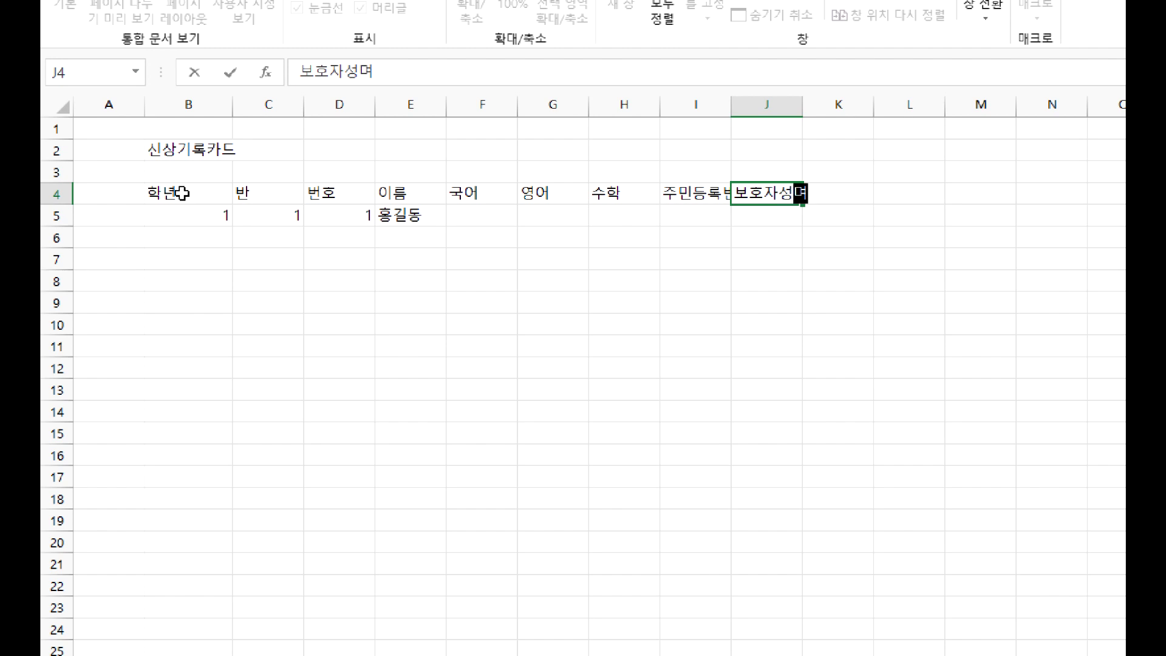
type("명")
key("Tab")
type("주소")
key("Tab")
type("여")
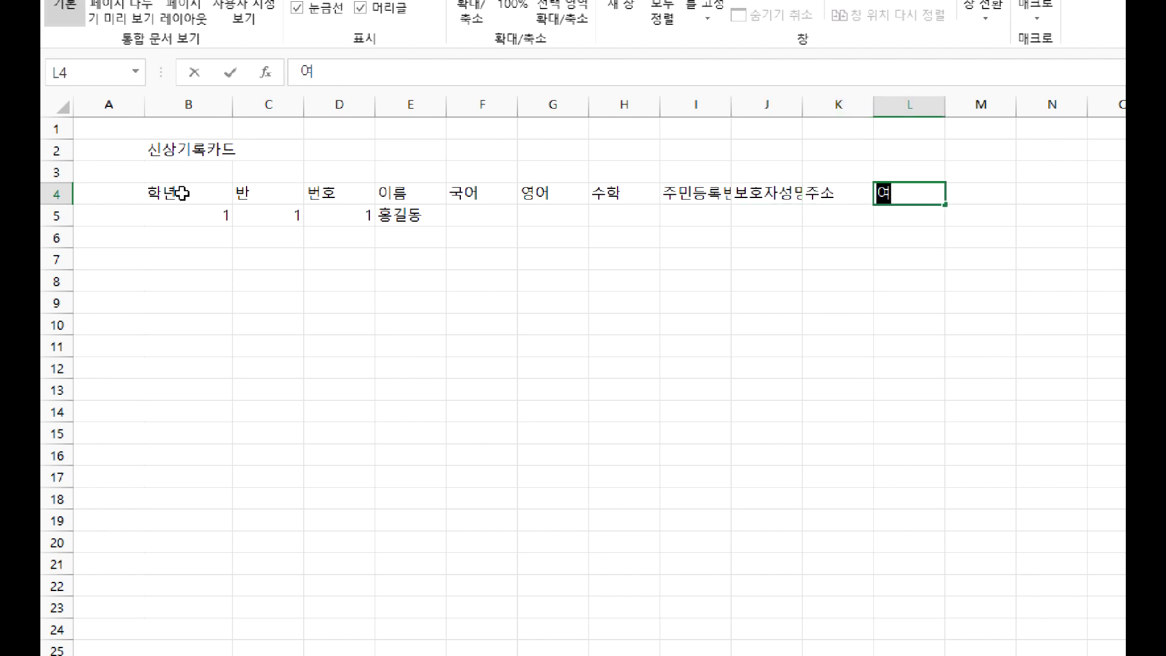
key("BackSpace")
key("BackSpace")
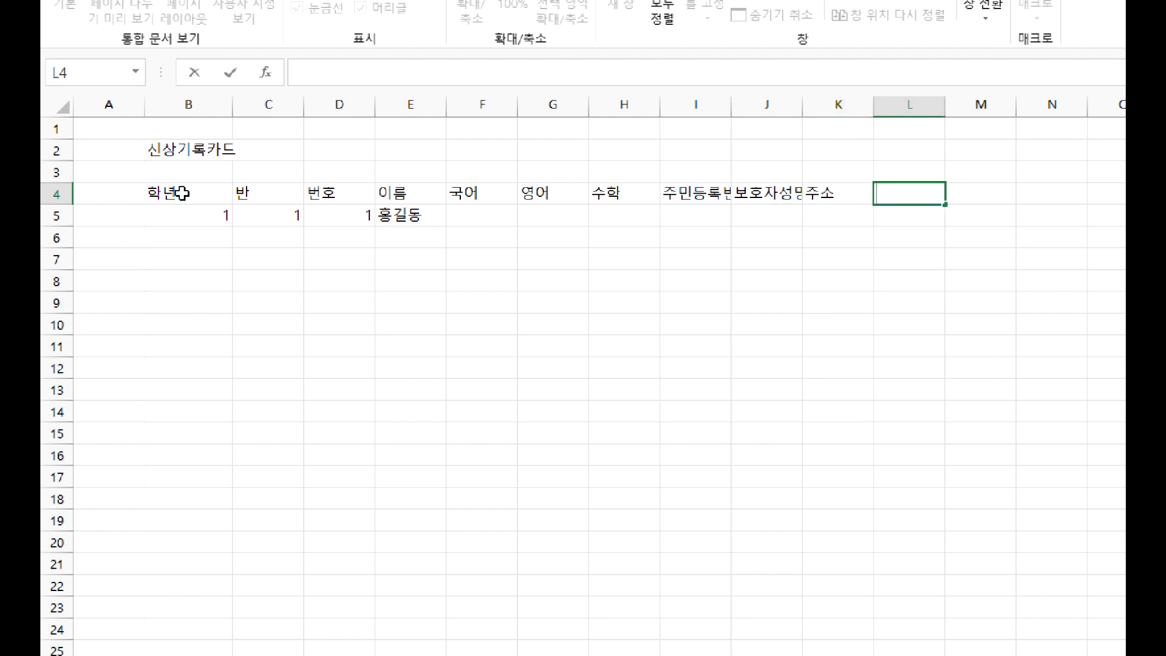
type("집전화")
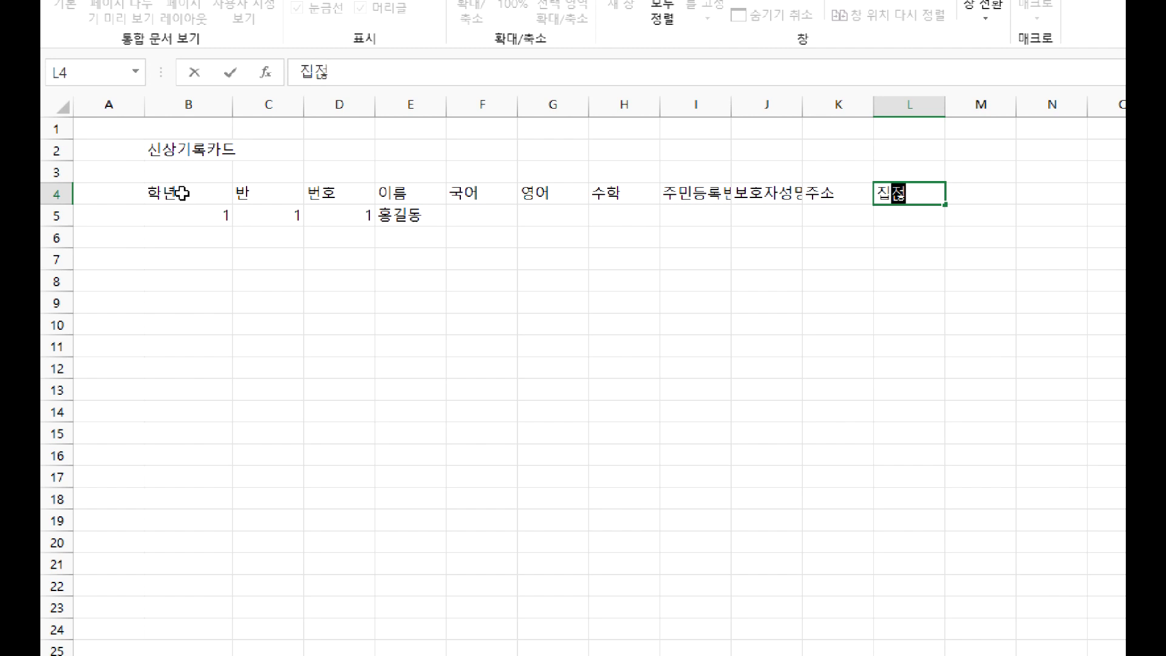
key("Tab")
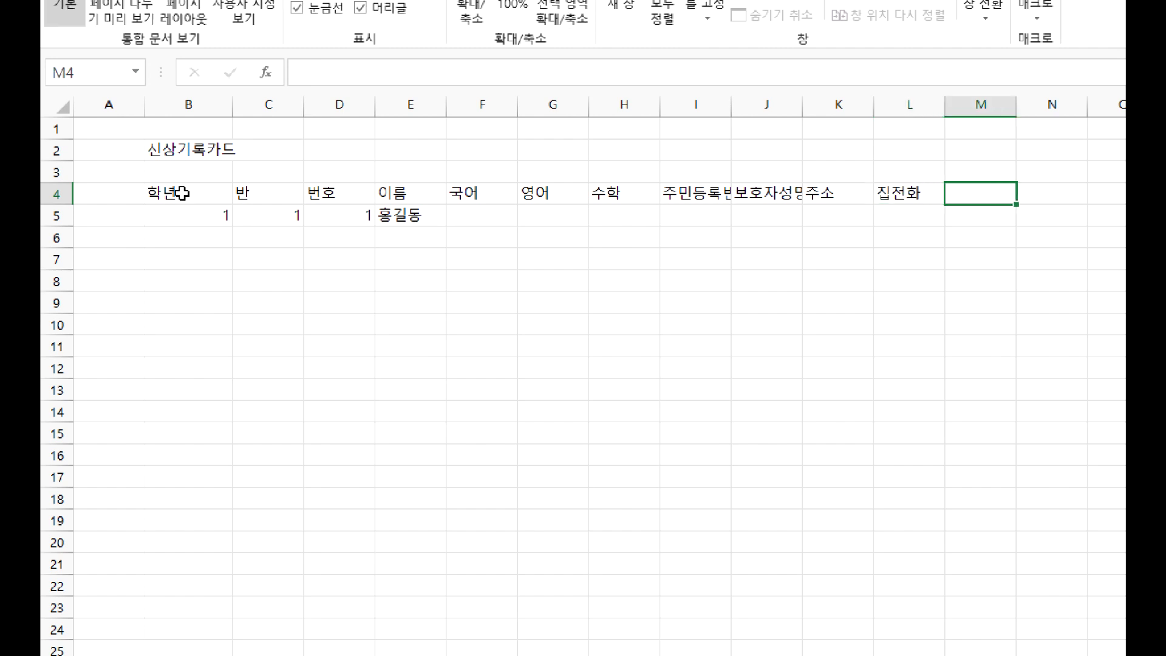
type("휴대전화")
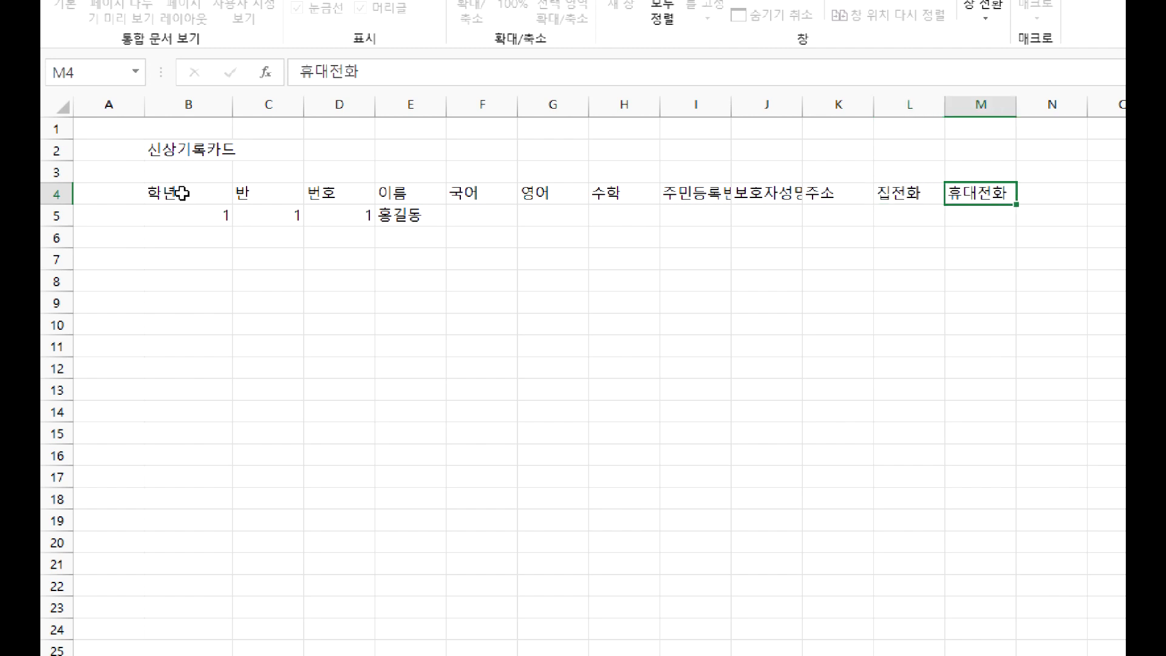
key("Tab")
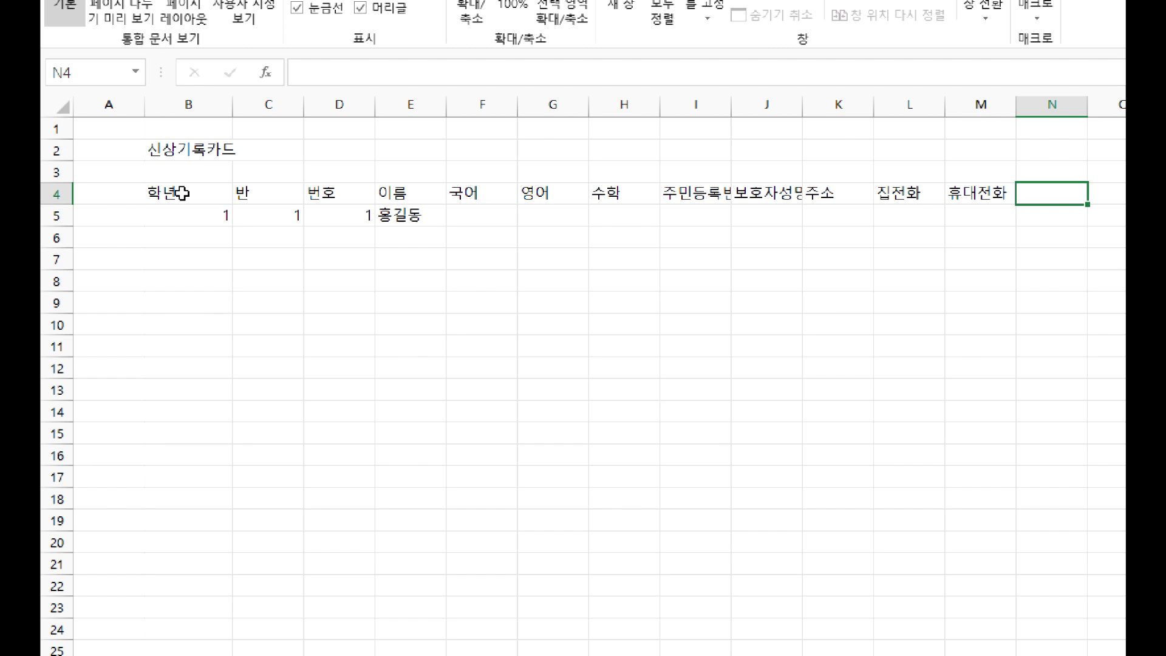
type("장래흼")
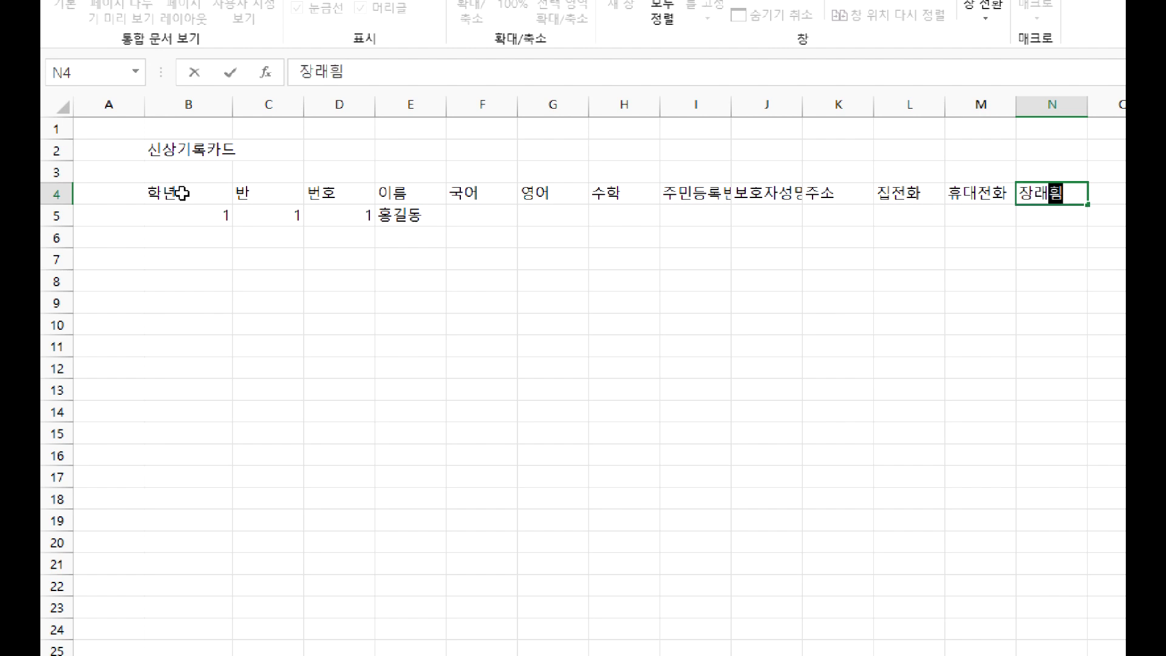
type("망")
key("Return")
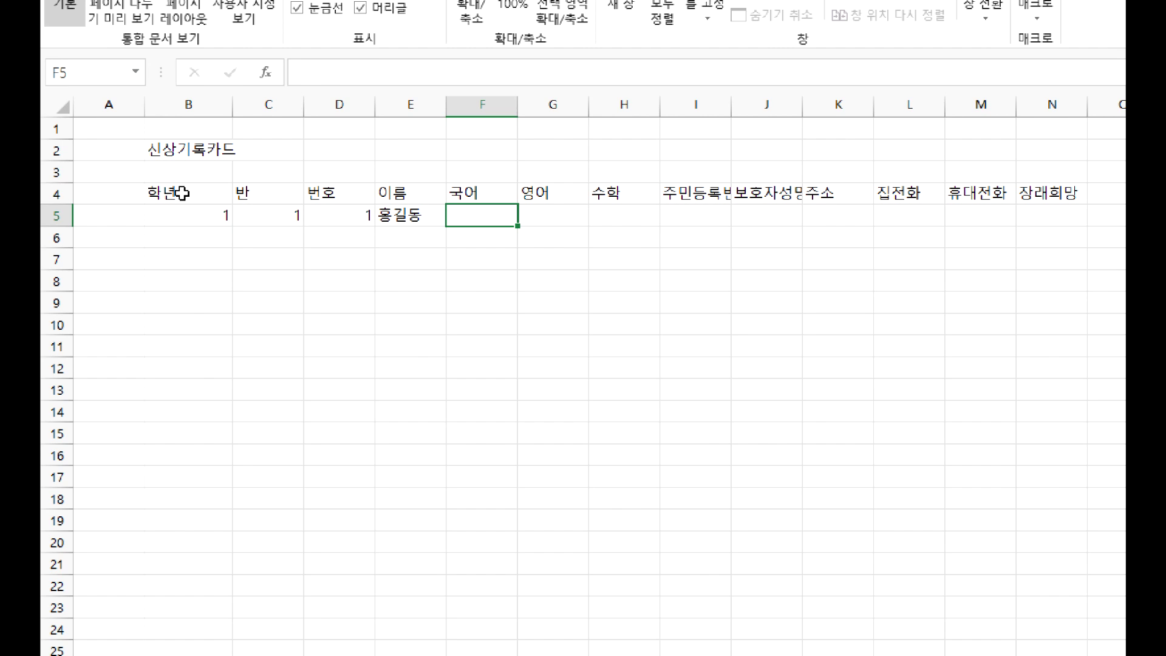
left_click(44, 195)
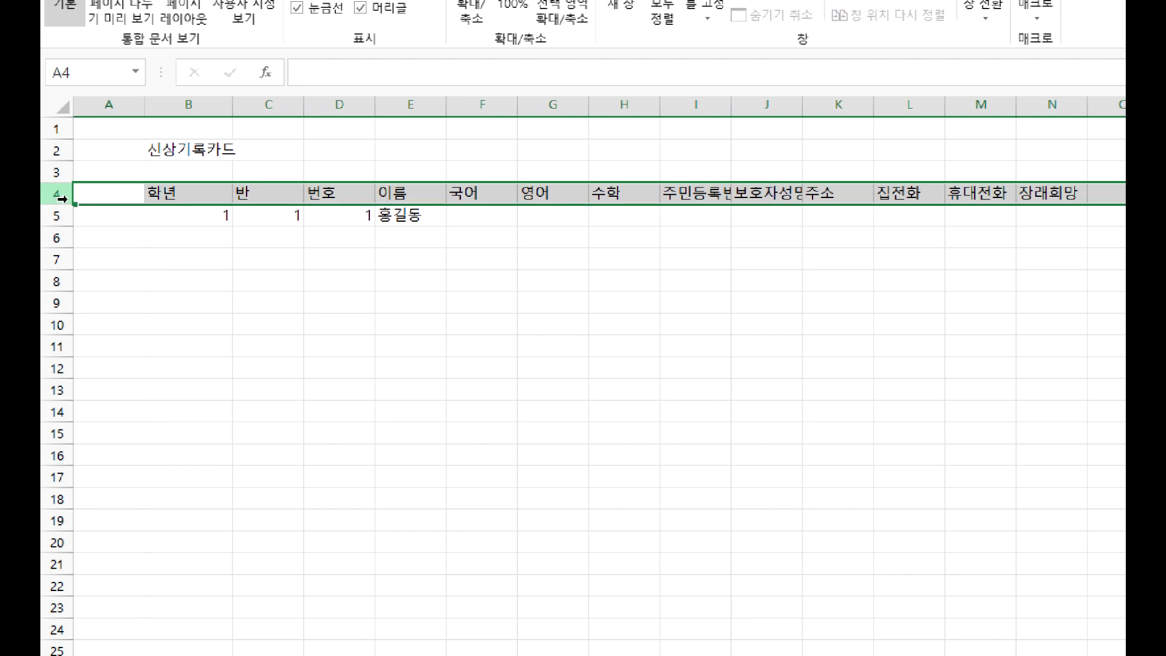
Step: In Notepad, insert (항목) after 필드 in rule 1, then return to Excel
key("alt+Tab")
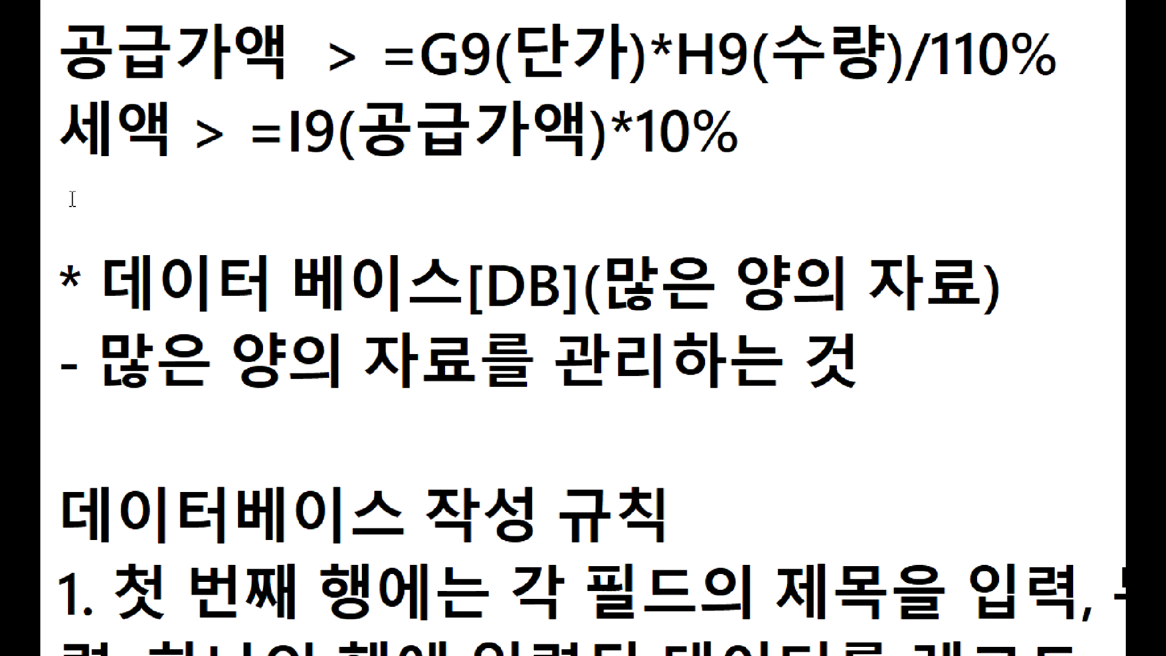
scroll(190, 204, "down", 1)
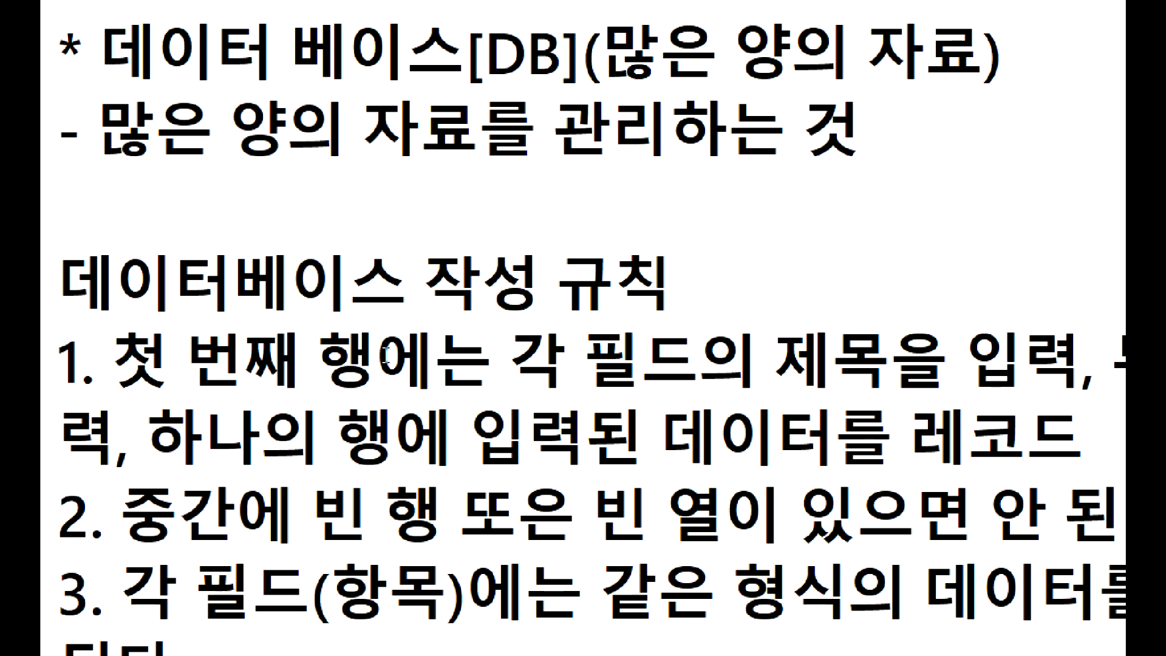
left_click(700, 358)
type("(항")
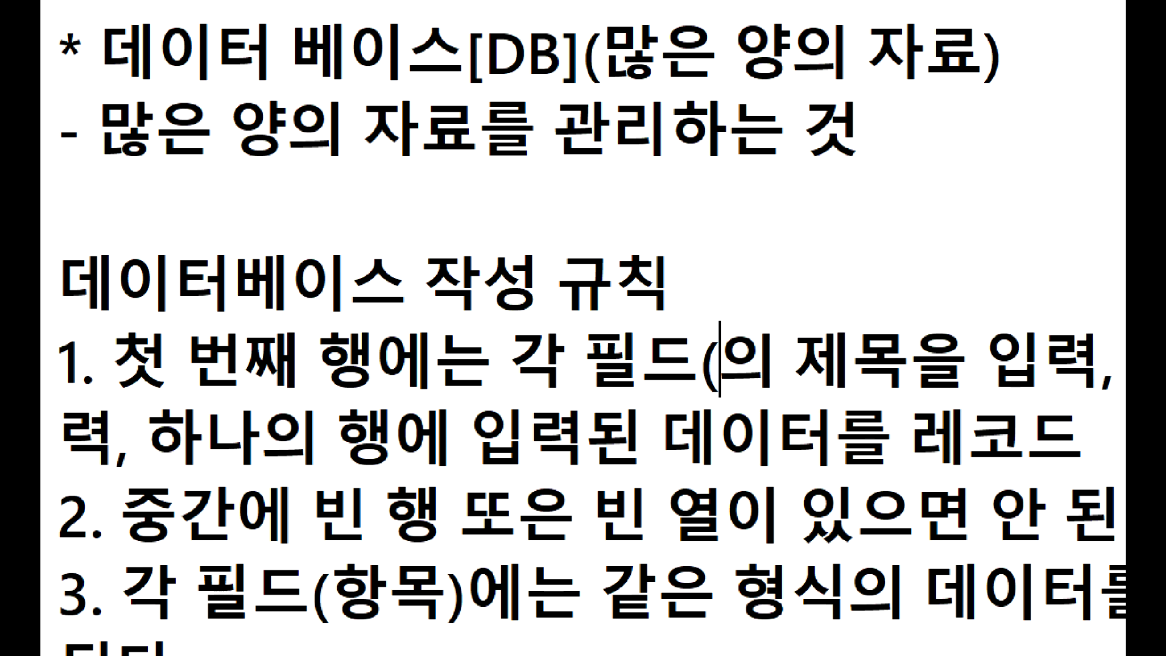
type("목)")
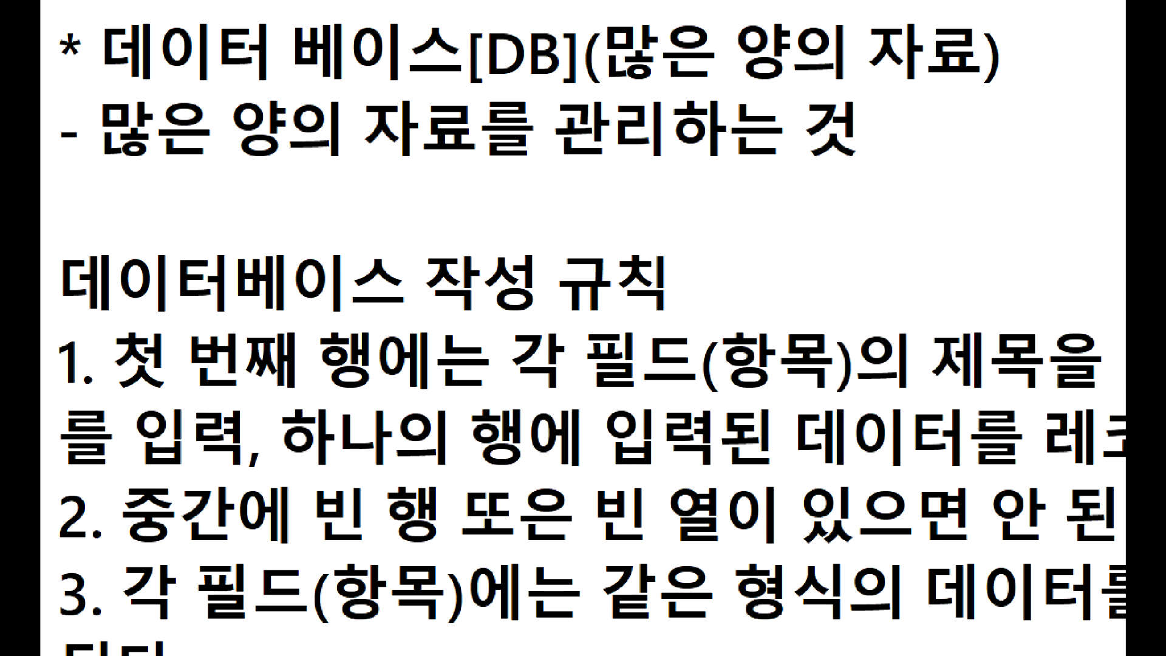
key("alt+Tab")
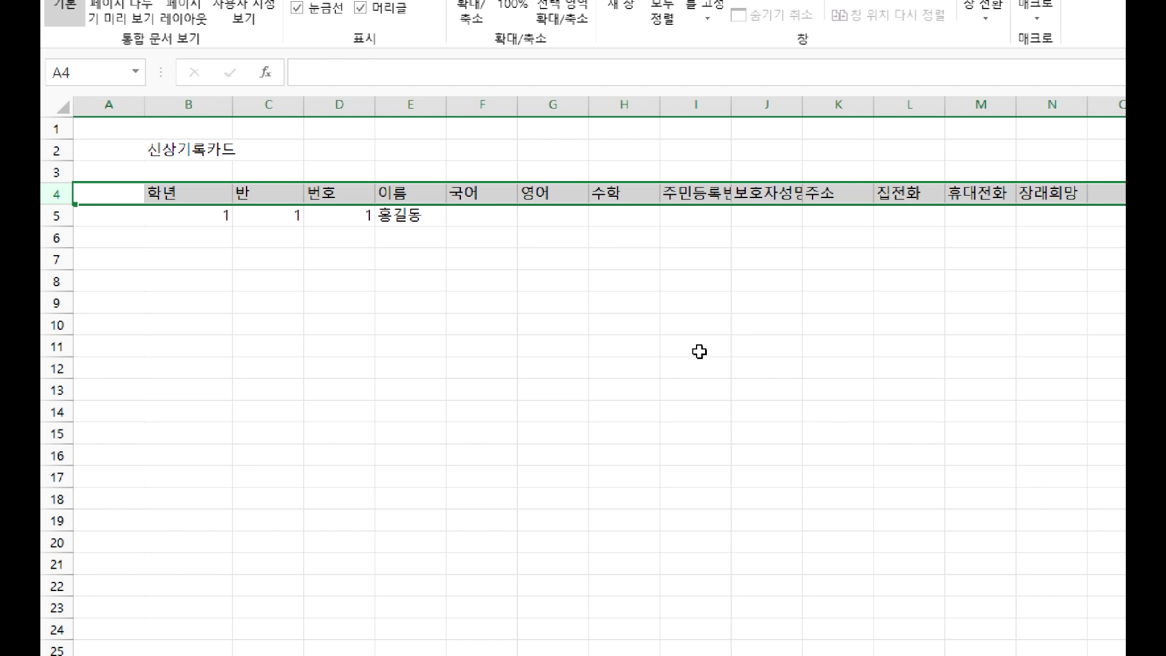
key("Down")
key("Up")
key("Right")
key("Right")
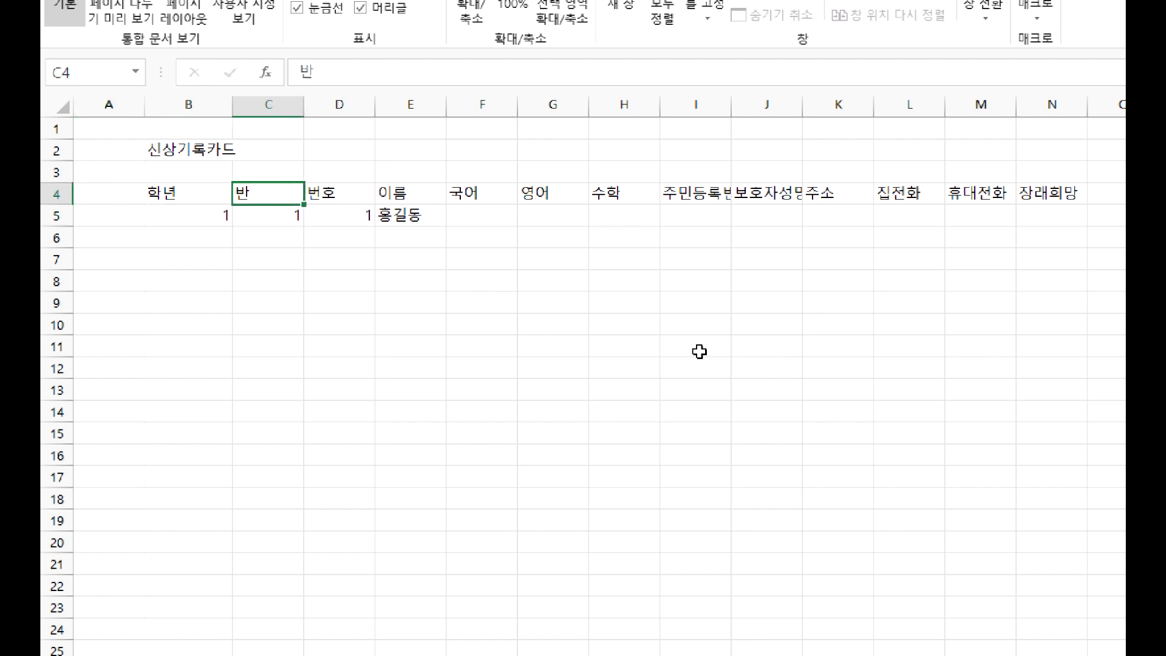
key("Down")
key("Left")
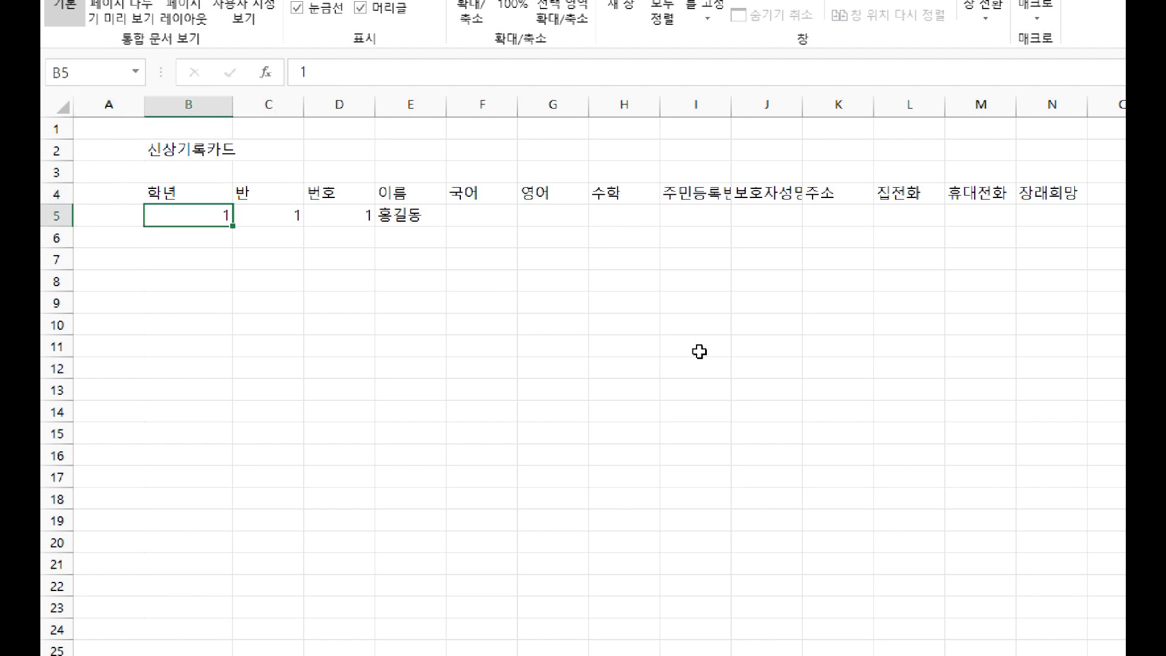
key("Up")
key("Right")
key("Right")
key("Right")
key("Right")
key("Right")
key("Right")
key("Right")
key("Right")
Step: Enter the second record in row 6: a student's name in B6, then 1, 1, 2
key("Left")
key("Left")
key("Left")
key("Left")
key("Left")
key("Left")
key("Left")
key("Left")
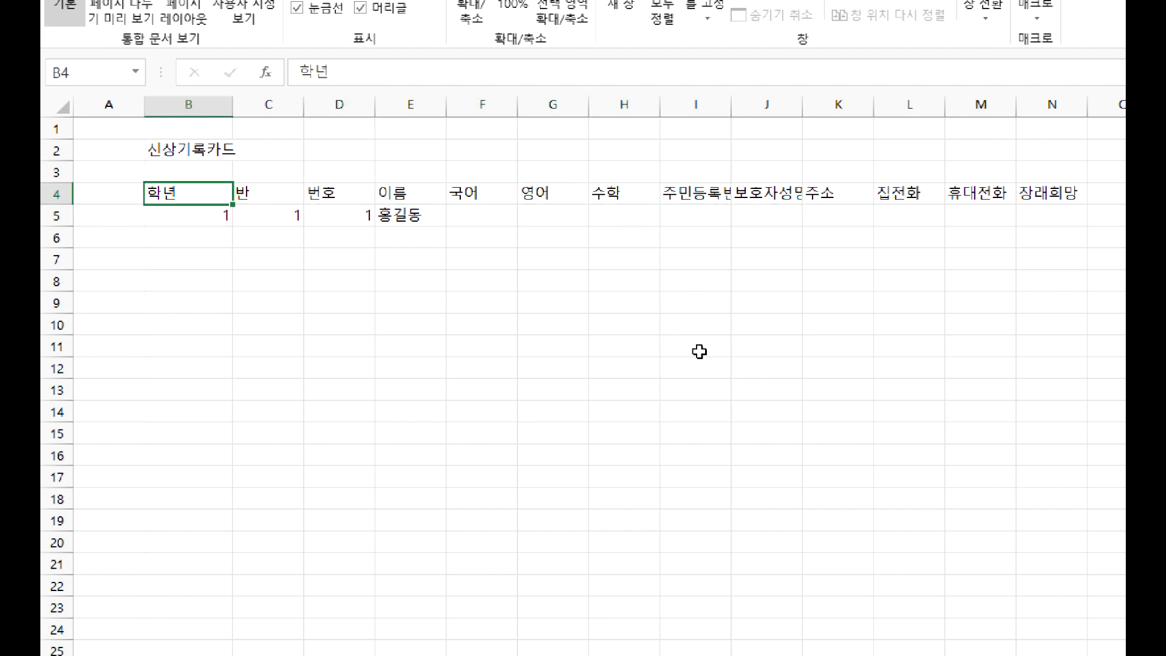
key("Down")
key("Right")
key("Right")
key("Right")
key("Down")
key("Left")
key("Left")
key("Left")
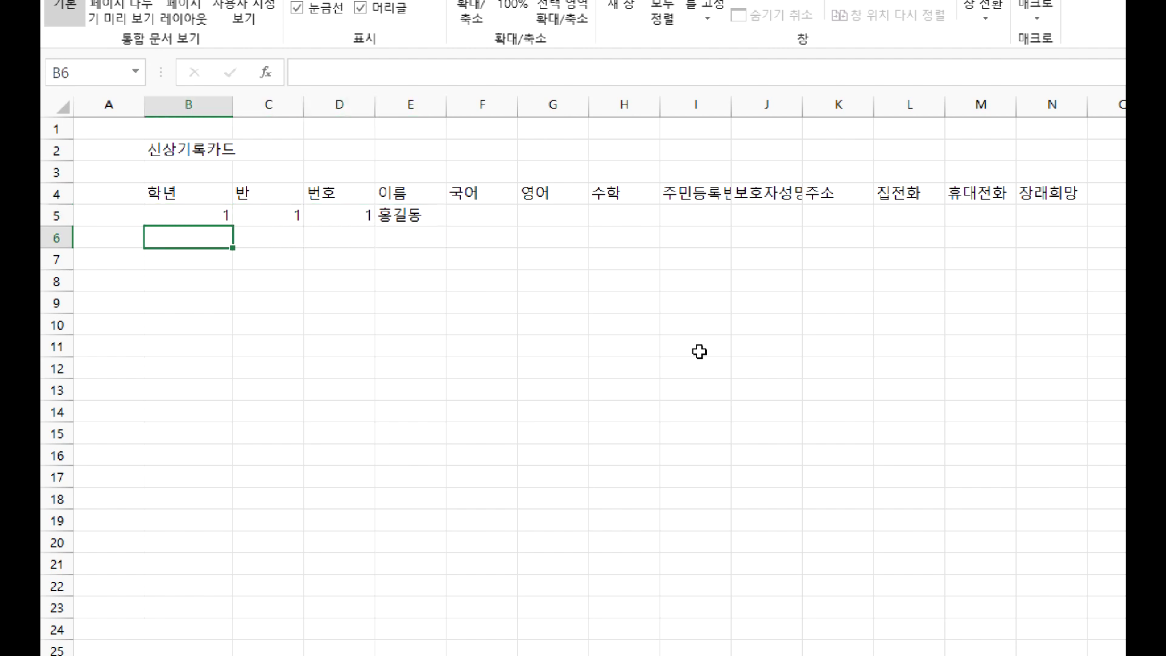
type("일지매")
key("Tab")
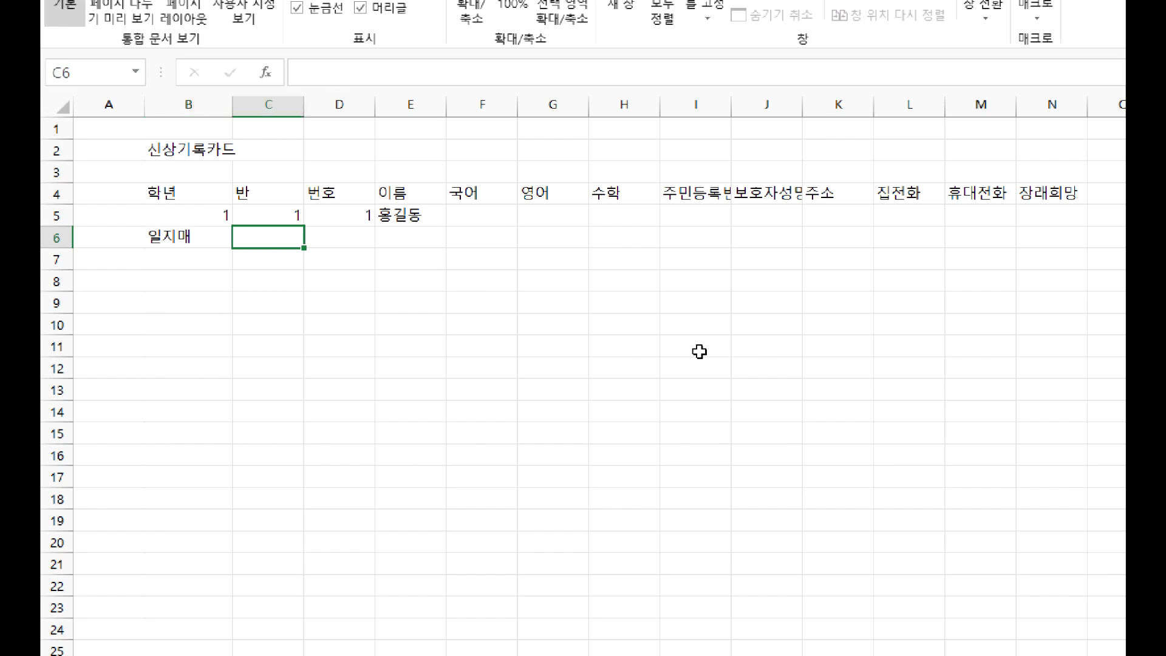
type("1")
key("Tab")
type("2")
key("Tab")
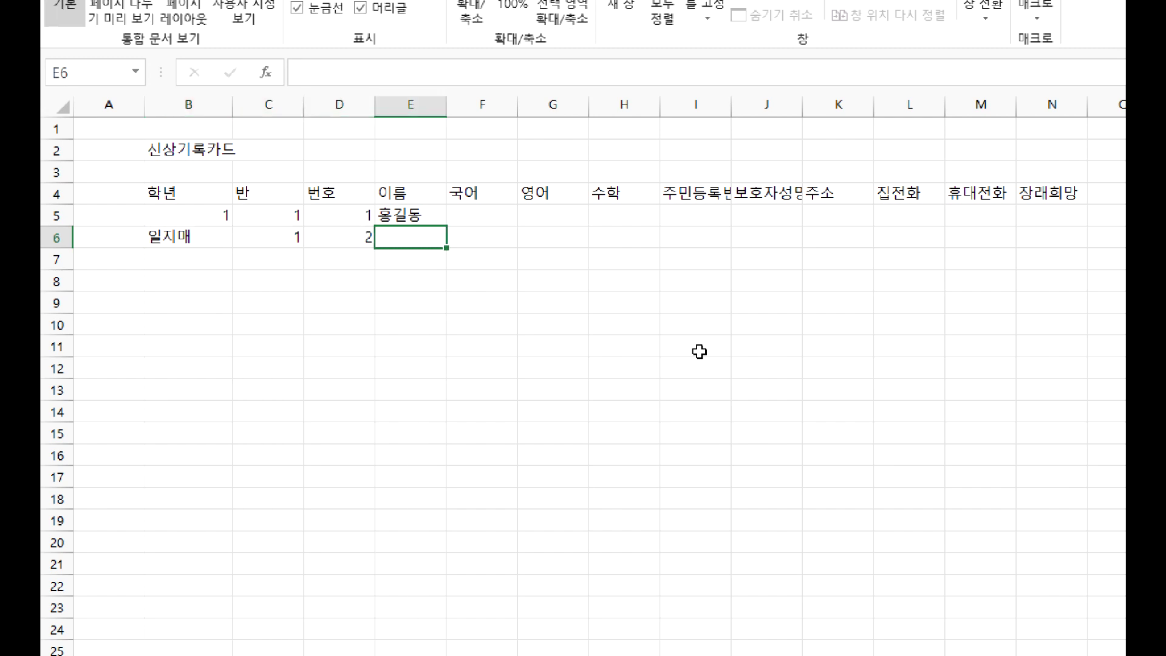
key("Left")
type("1")
key("Tab")
type("2")
key("Tab")
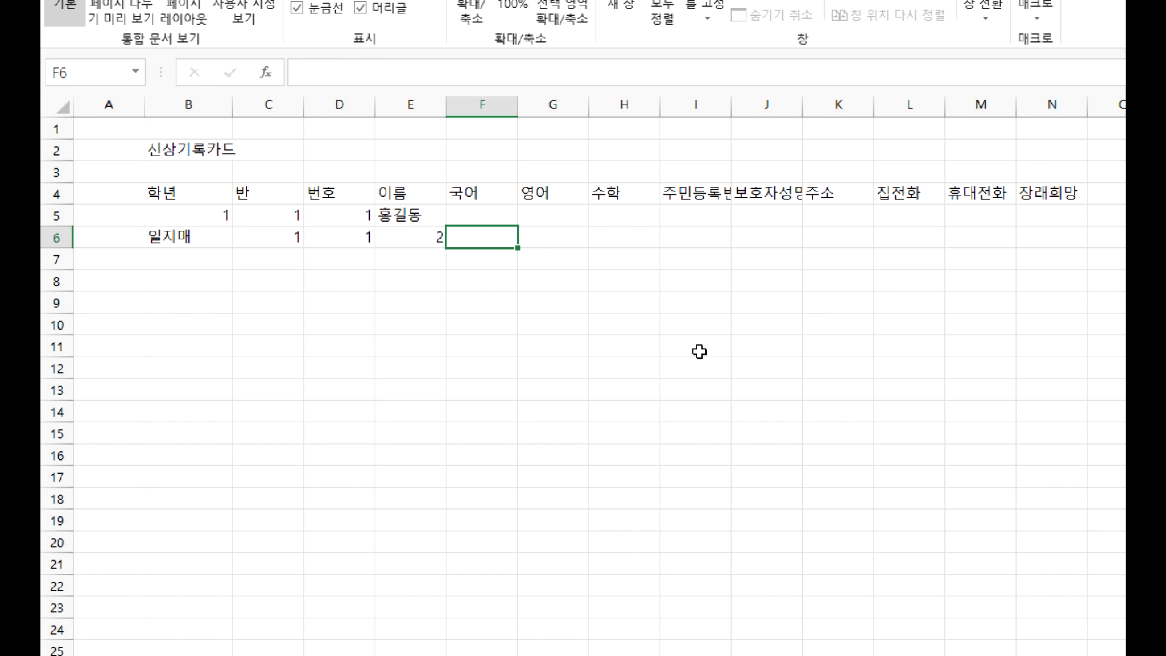
Step: Move across rows 5 and 6 to review both records
key("Left")
key("Left")
key("Left")
key("Up")
key("Left")
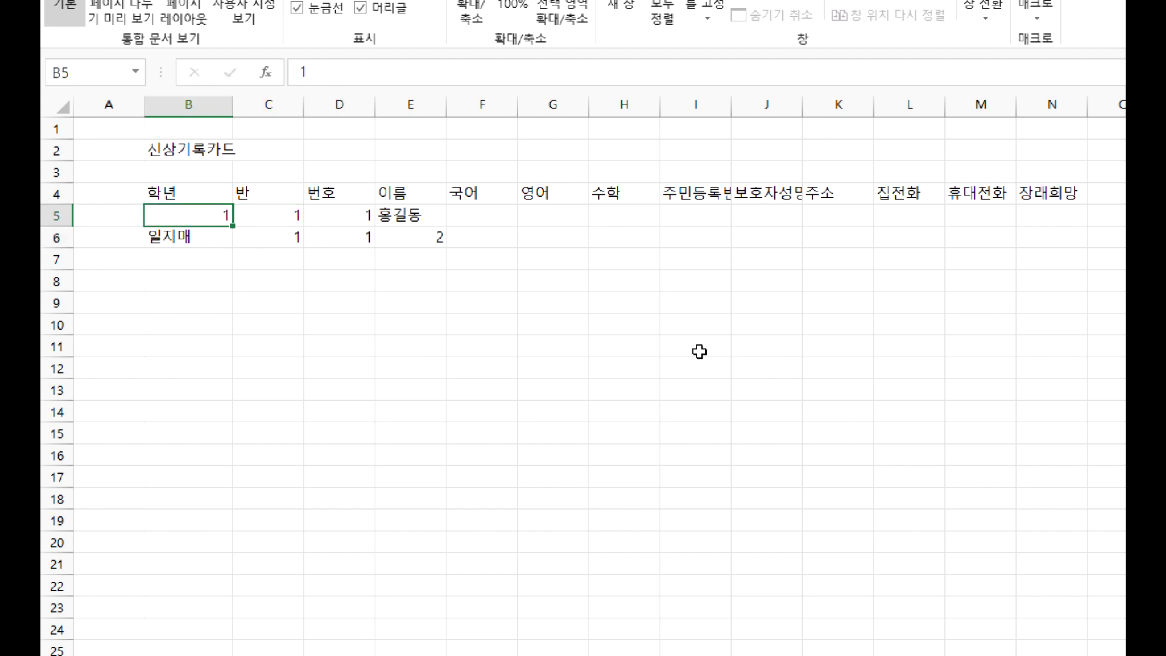
key("Down")
key("Right")
key("Right")
key("Right")
key("Right")
key("Right")
key("Right")
key("Right")
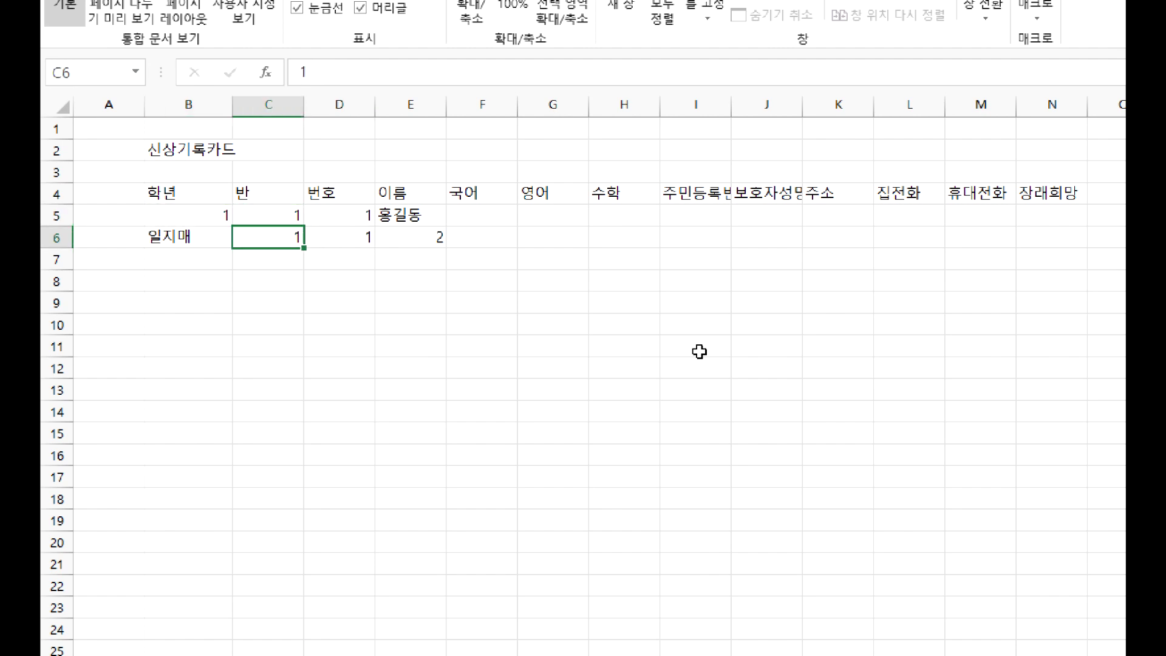
key("Up")
key("Right")
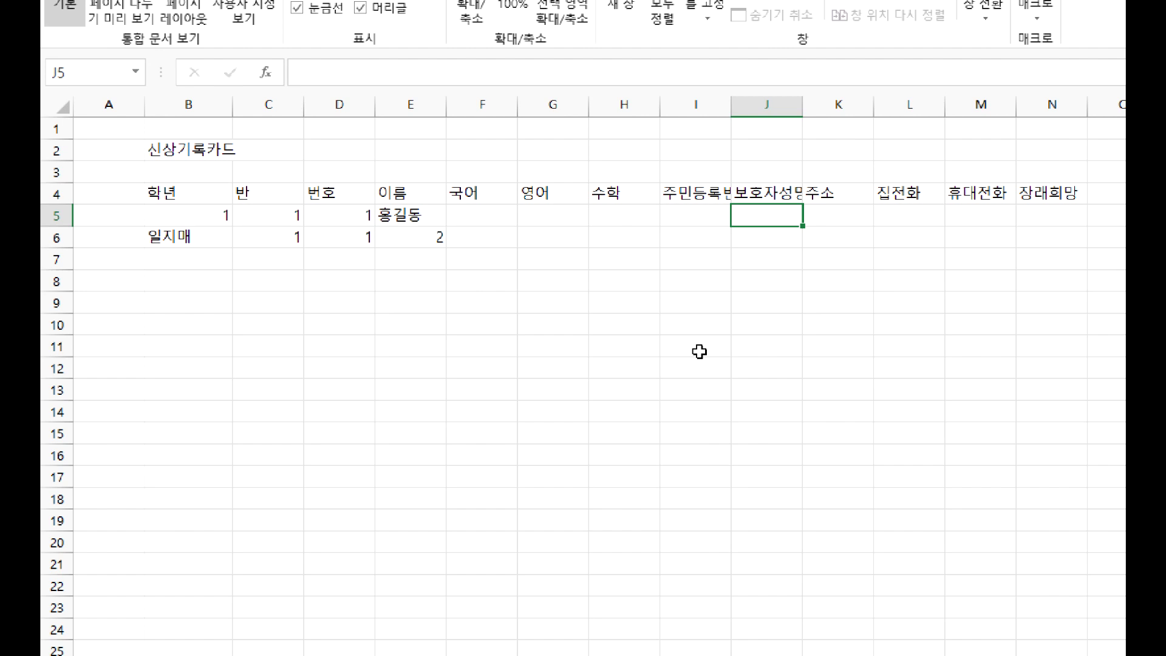
key("Left")
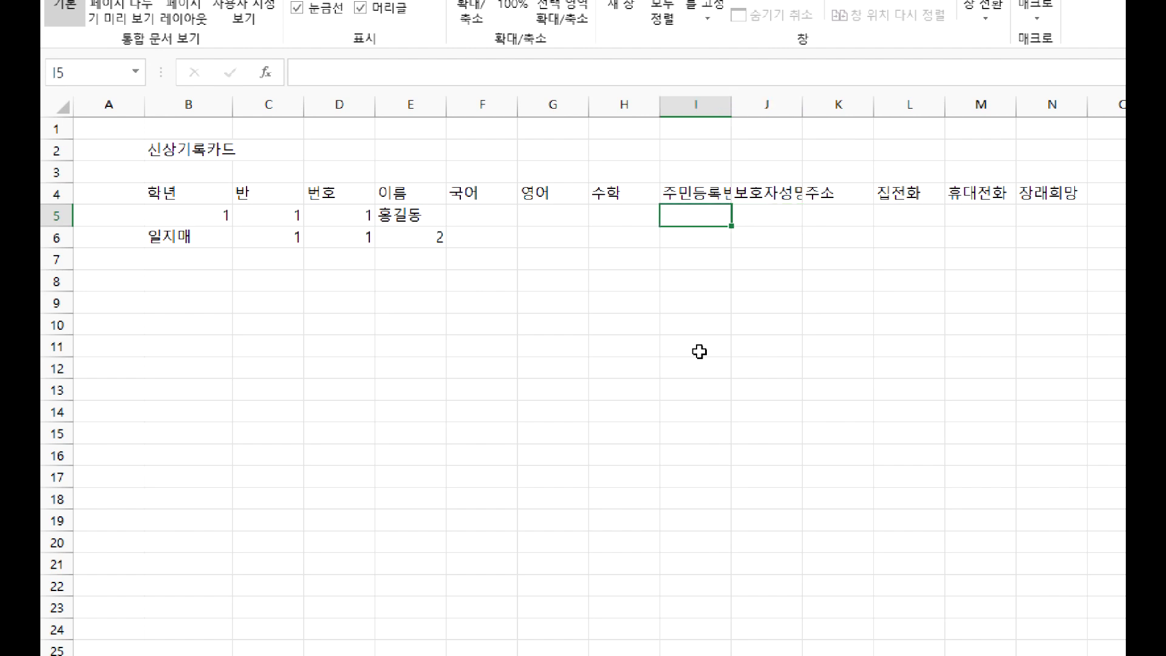
key("Right")
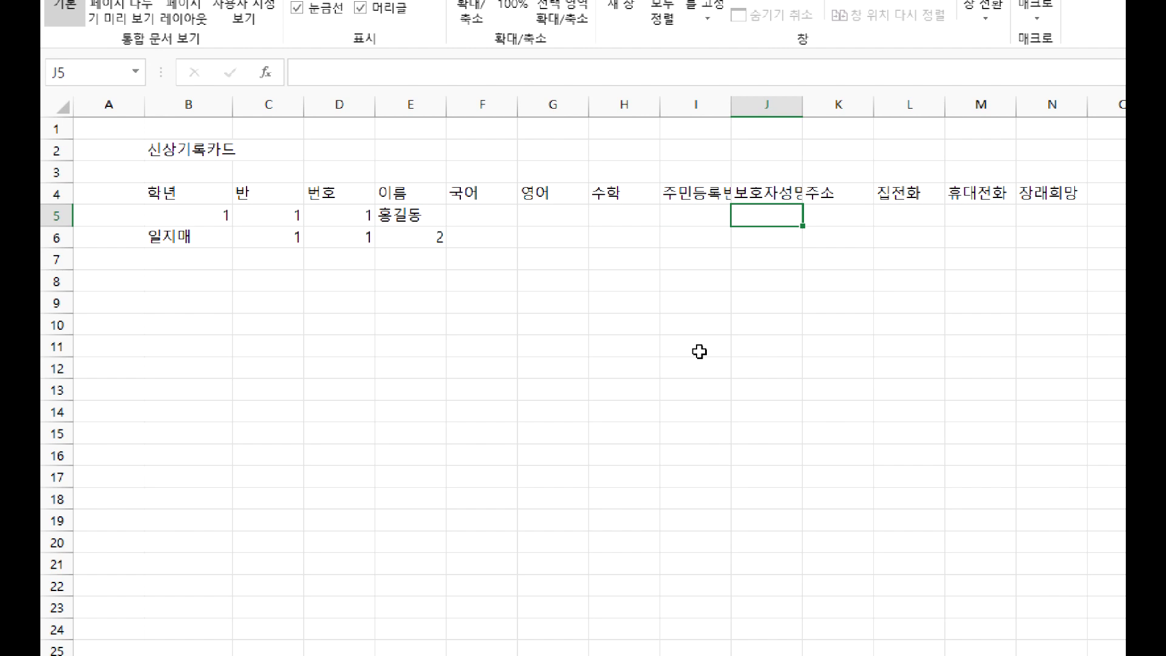
key("Left")
key("Left")
key("Left")
key("Left")
key("Left")
key("Right")
key("Right")
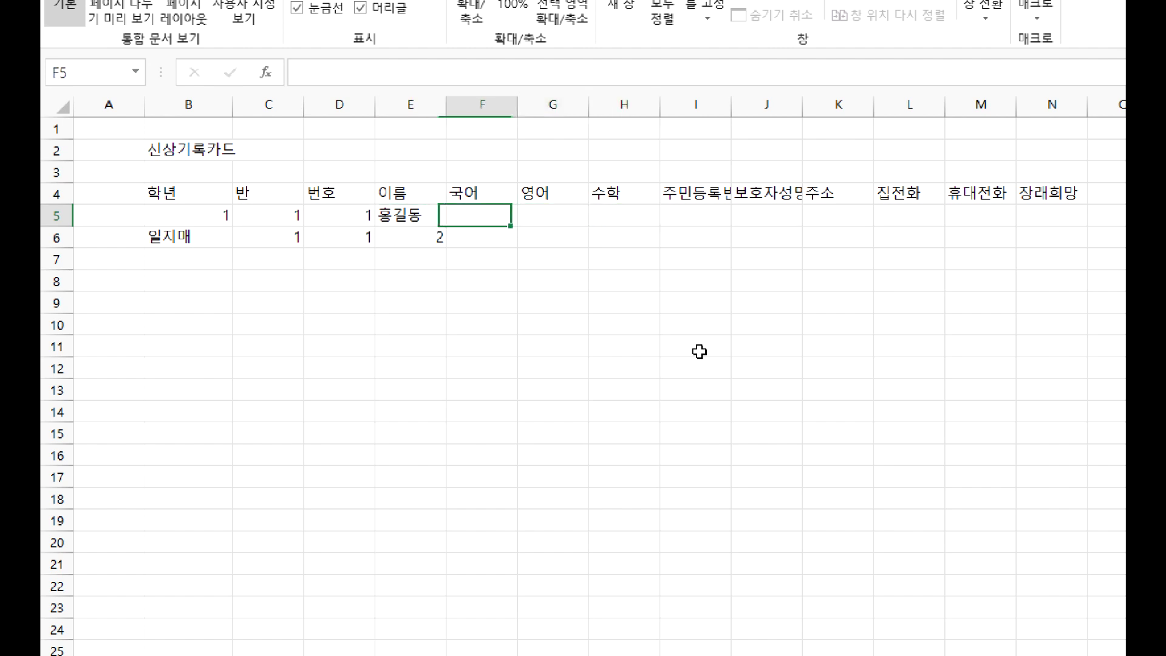
Step: Give the first student scores of 100 in 국어, 50 in 영어 and 0 in 수학
key("Left")
type("100")
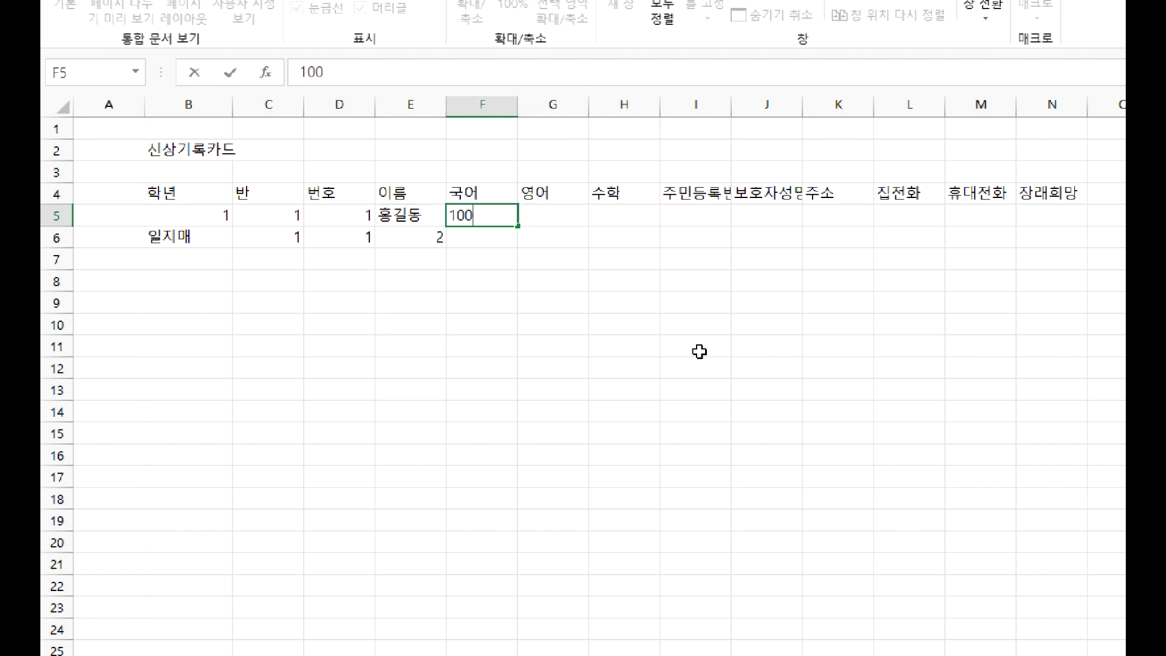
key("Tab")
type("50")
key("Tab")
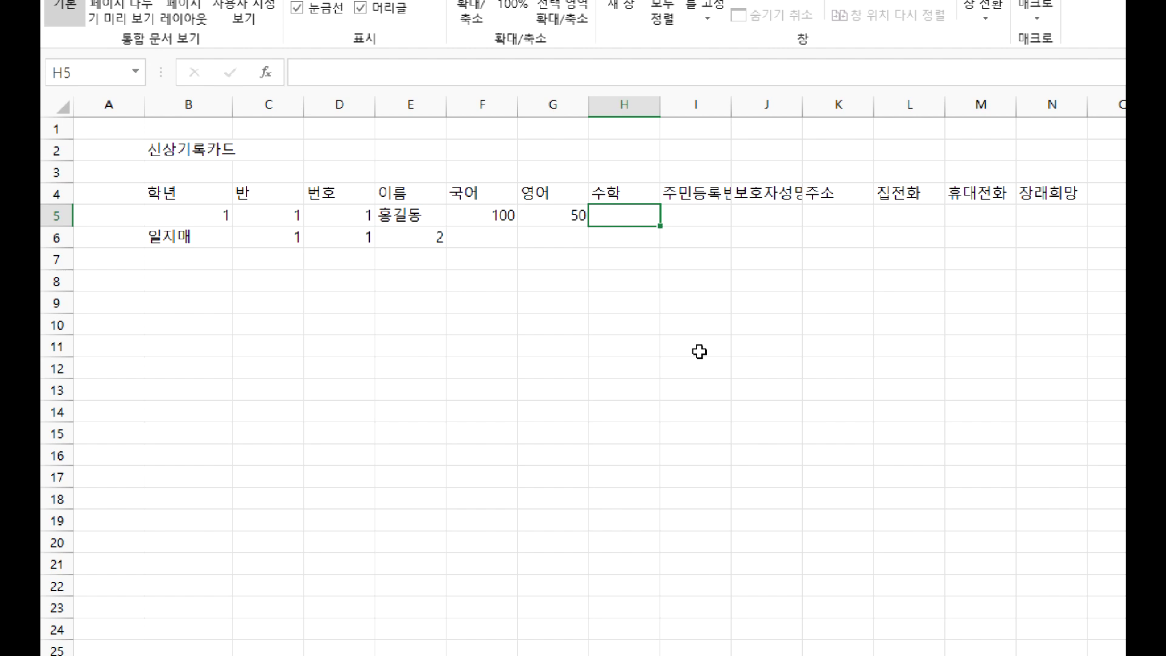
type("결석₩")
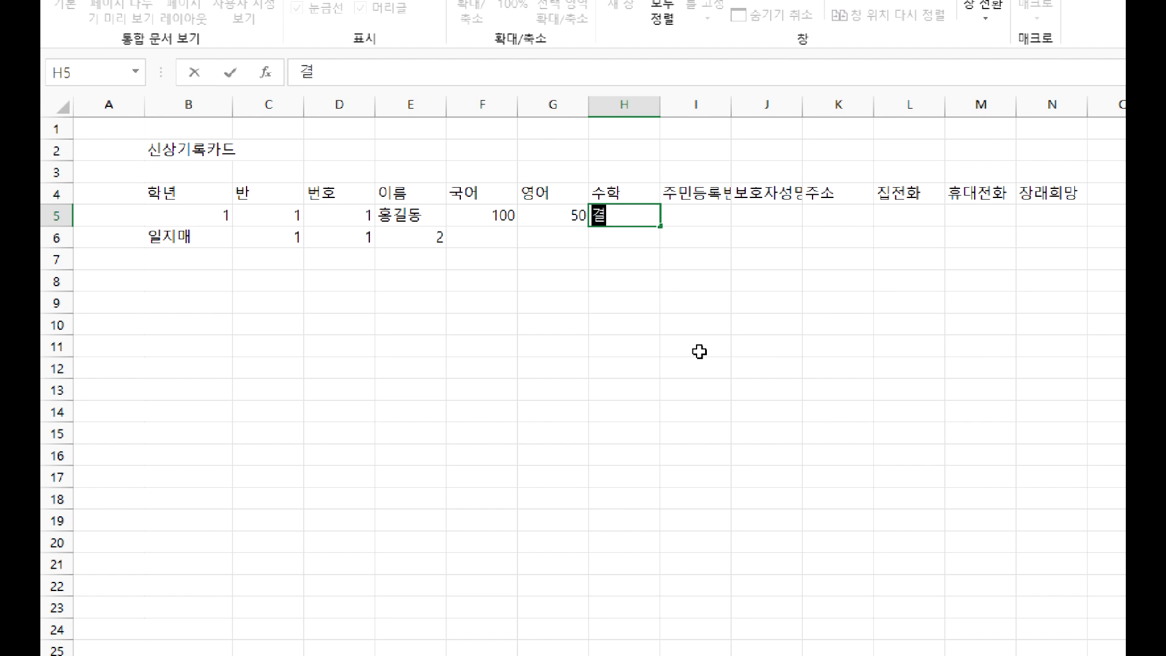
key("Return")
key("Up")
key("Right")
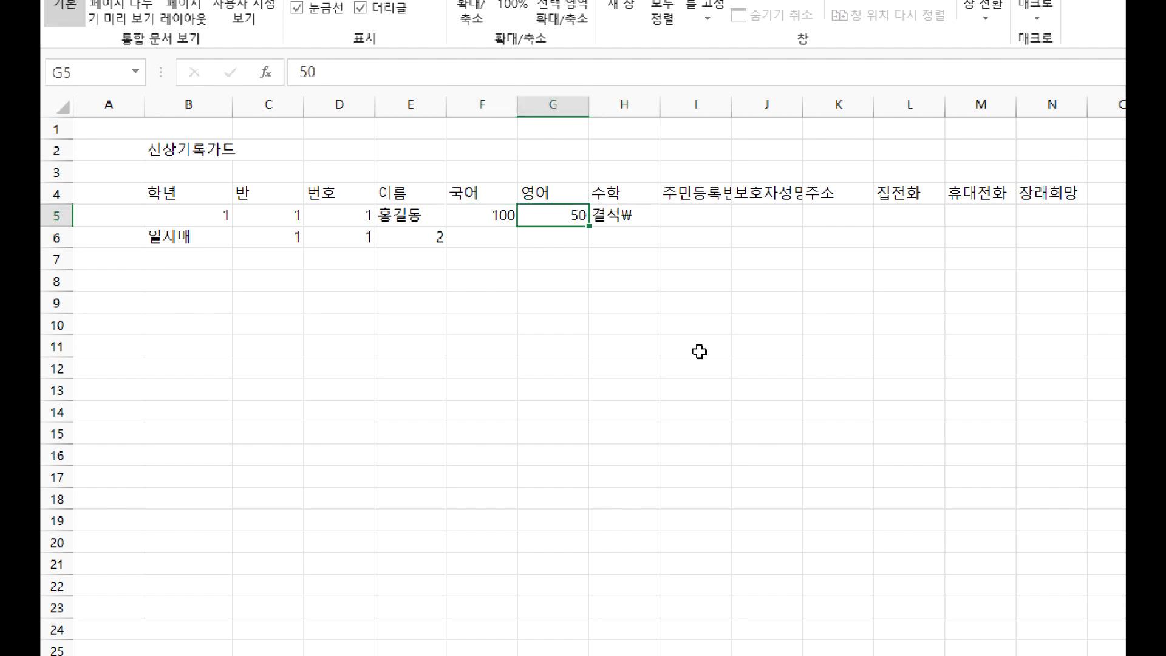
key("Right")
key("BackSpace")
type("0")
key("Tab")
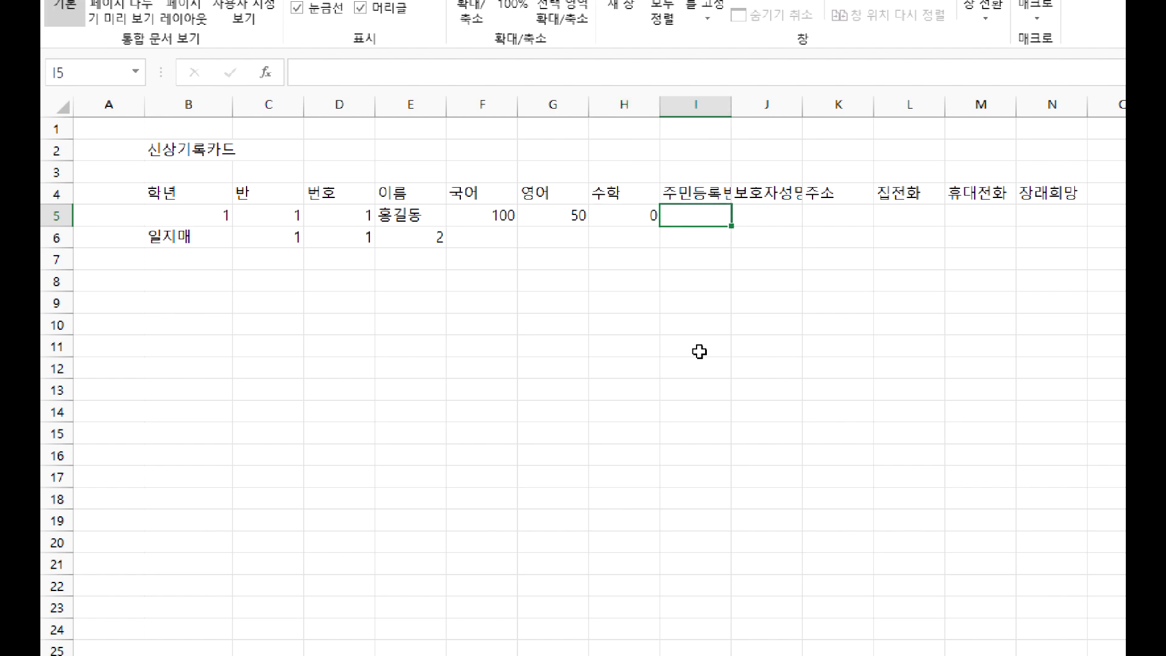
key("Left")
key("Right")
key("Right")
key("Right")
key("Right")
key("Right")
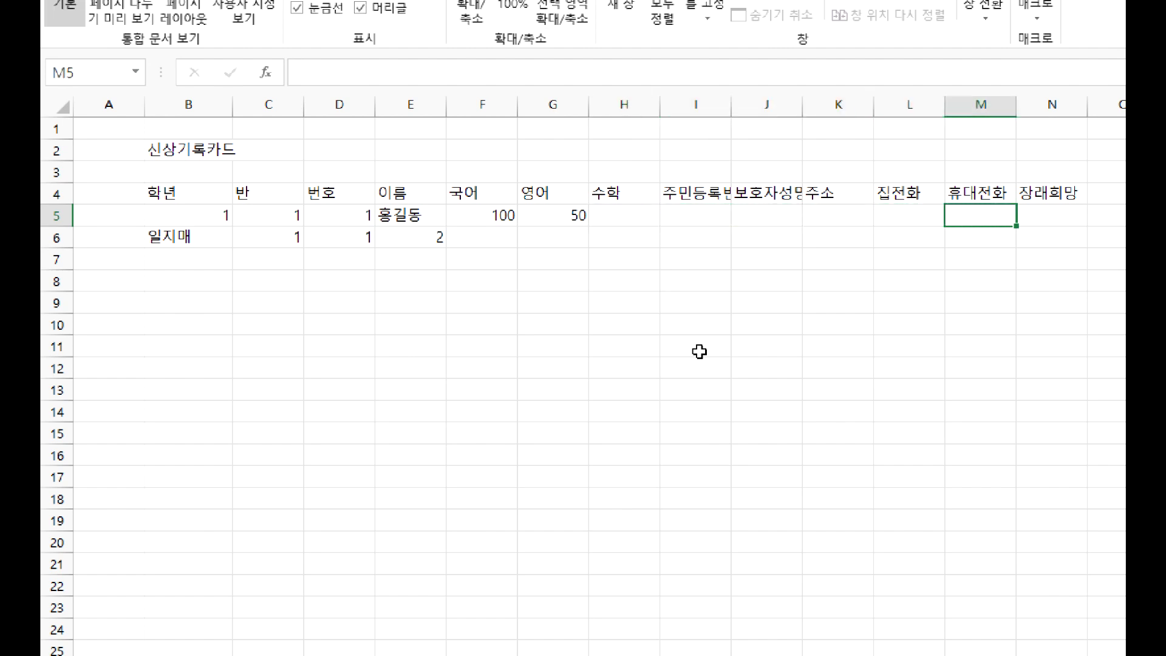
Step: Record 없음 as the first student's mobile phone, leaving the home phone cell L5 empty
type("없음")
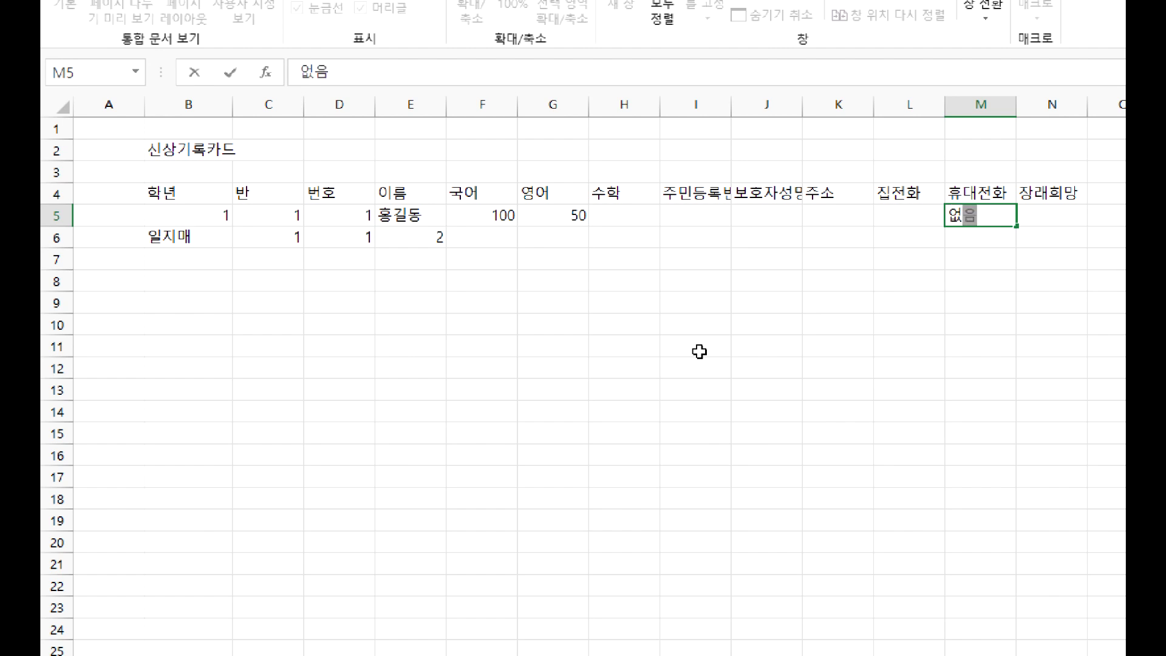
key("Return")
key("Up")
key("Left")
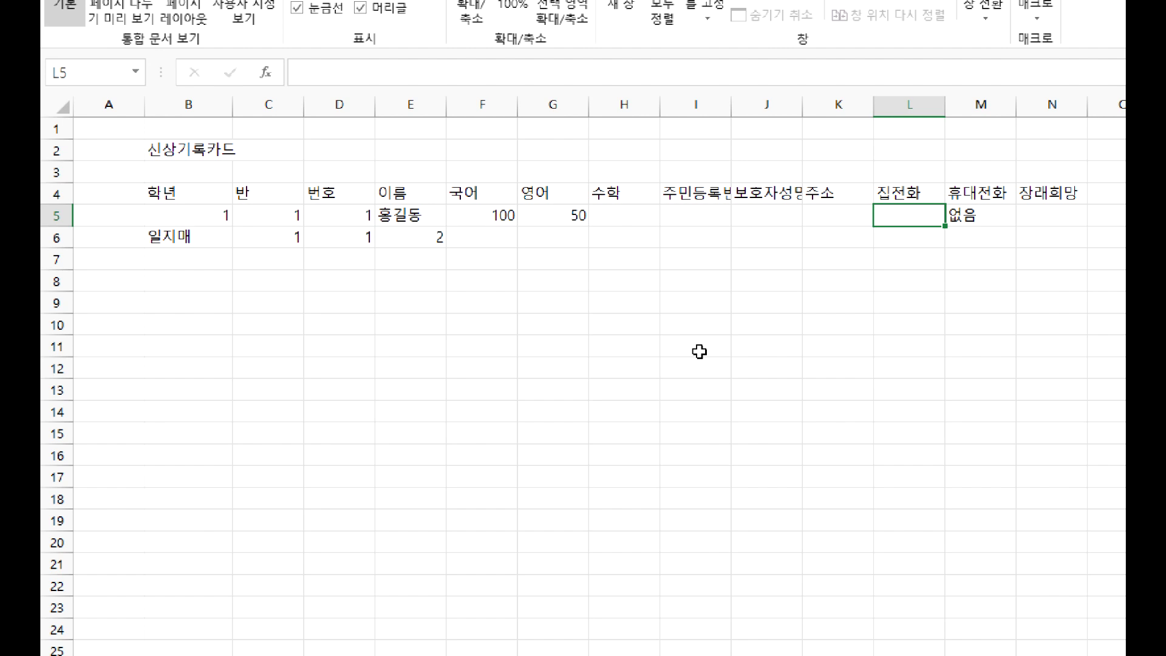
type("업")
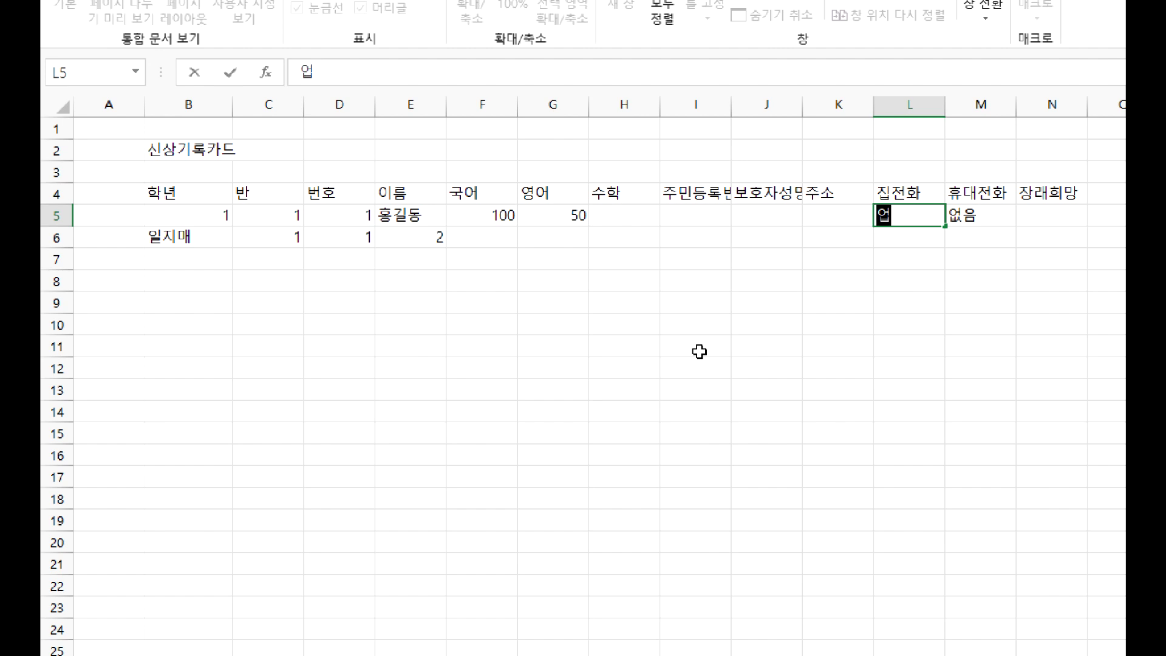
type("없음")
key("ctrl+Return")
key("Delete")
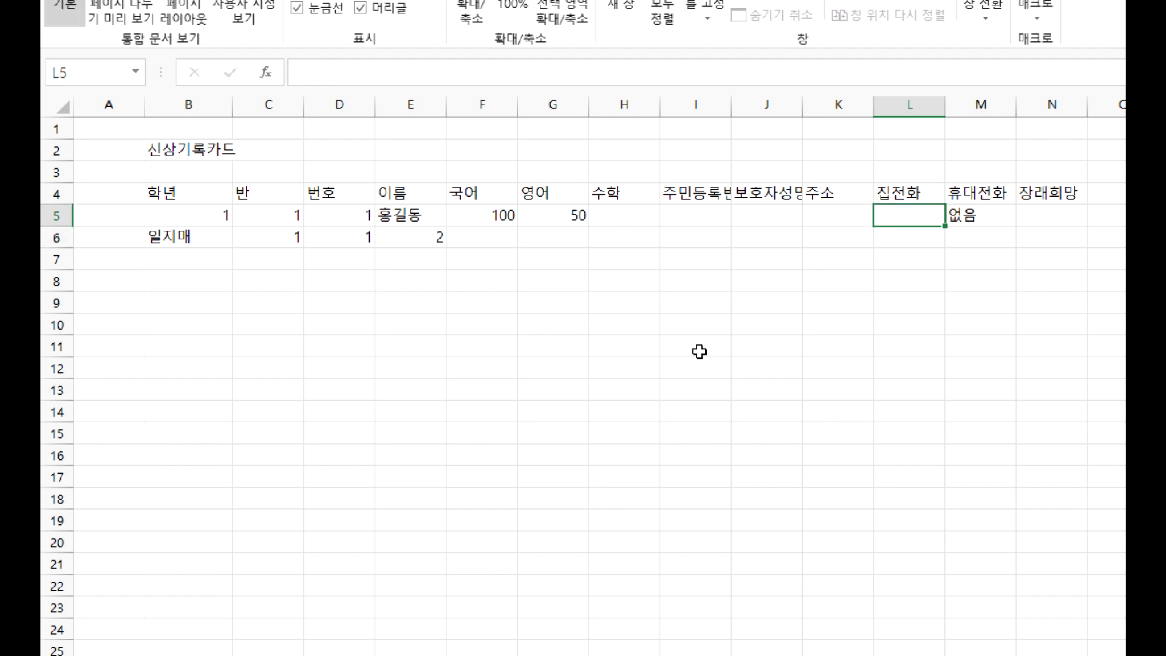
Step: Set the first student's 장래희망 to 교사, clearing the trial 미정 entries from N5 and N6
key("Right")
key("Right")
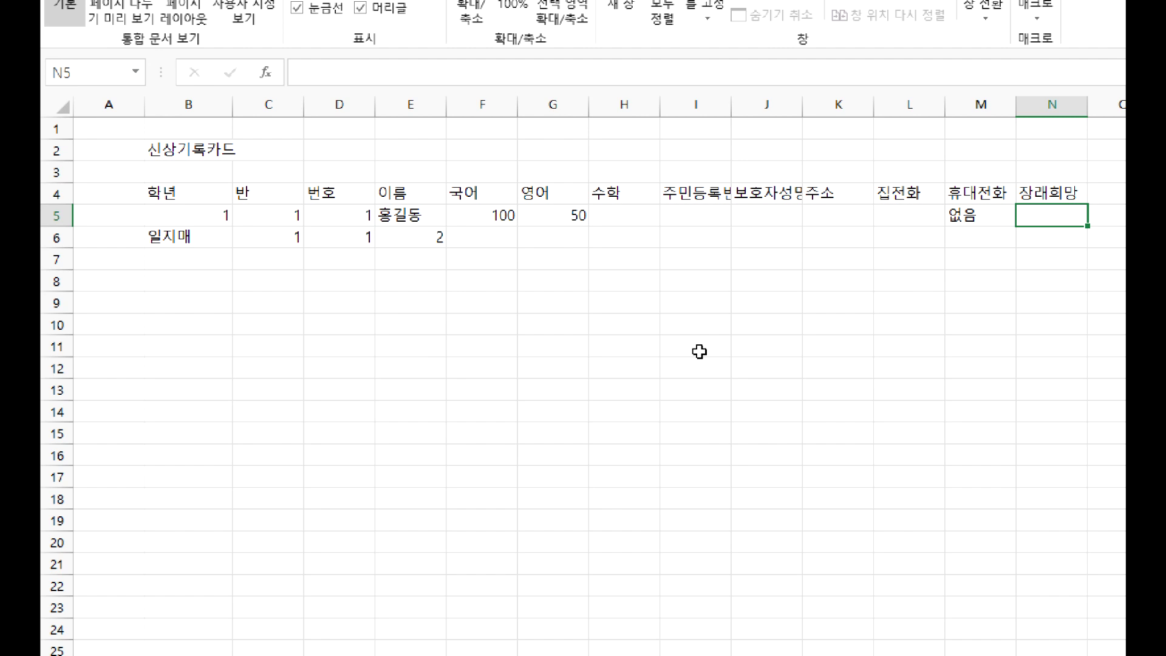
type("미정")
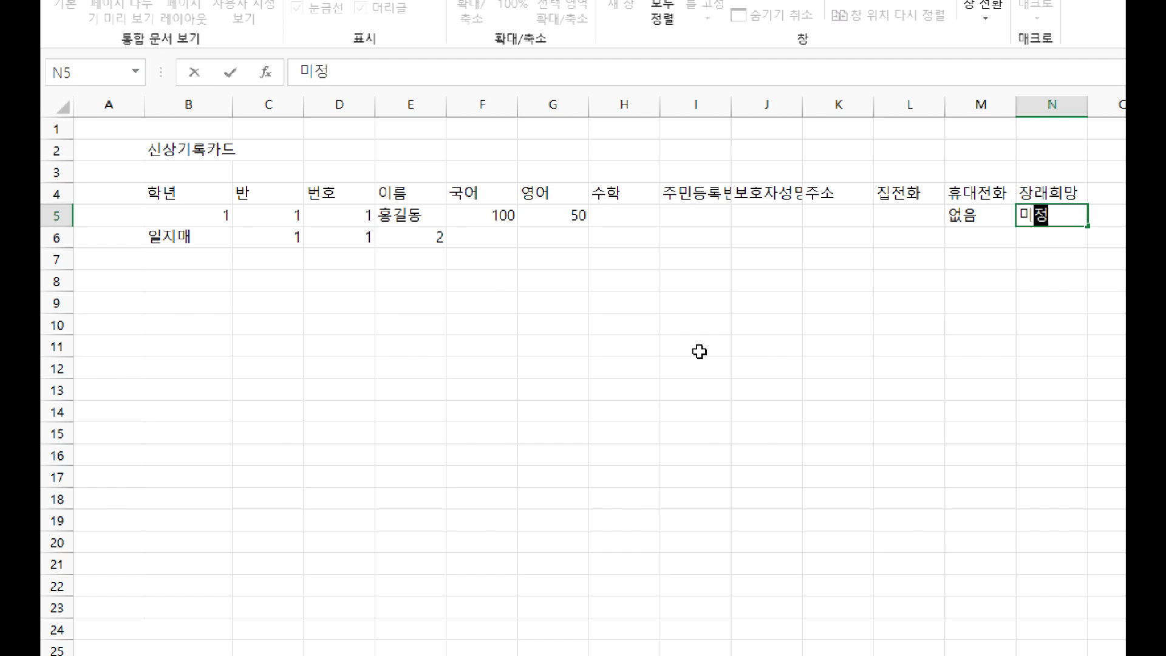
key("Return")
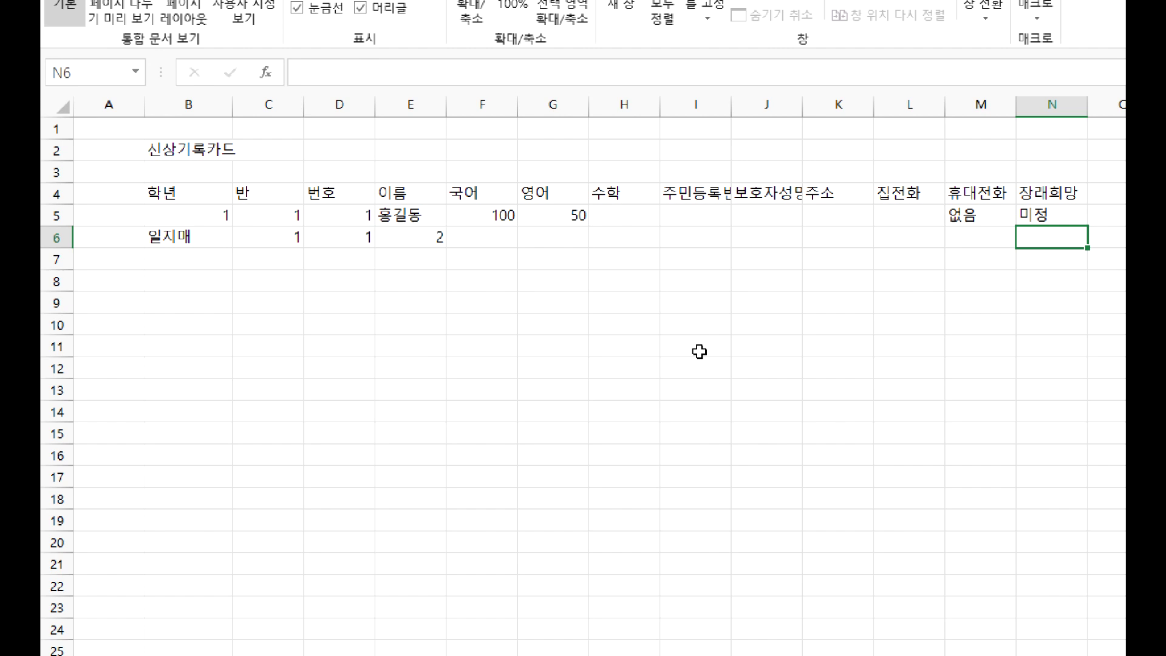
key("Up")
key("Delete")
type("교사")
key("Return")
type("미정")
key("Return")
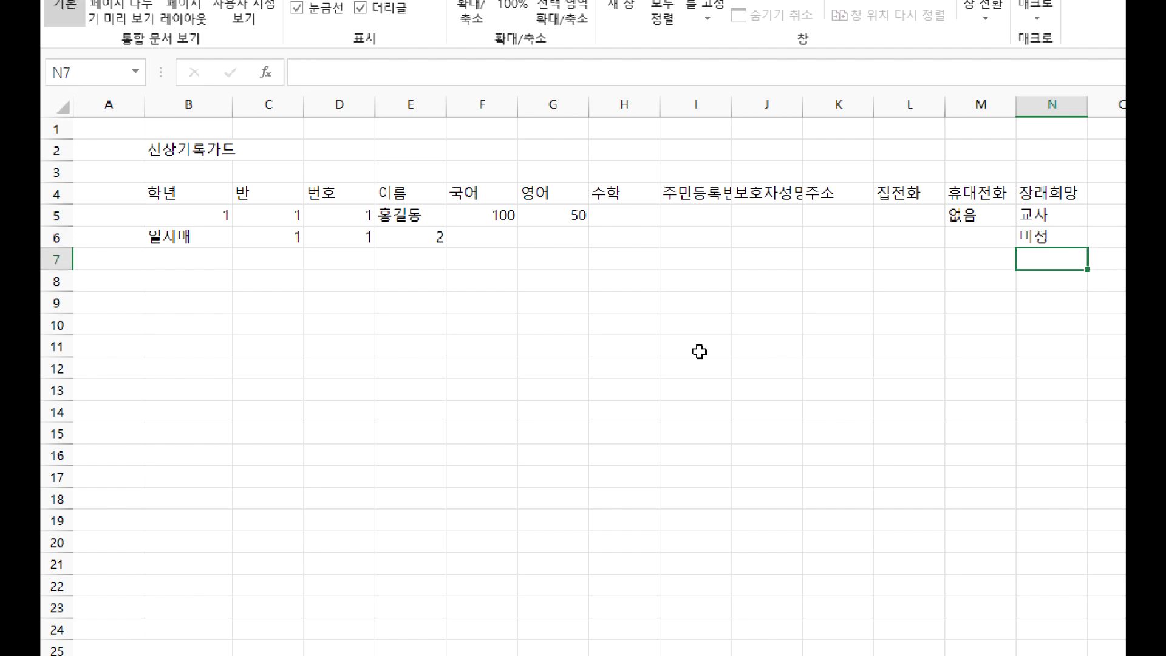
key("Up")
key("Delete")
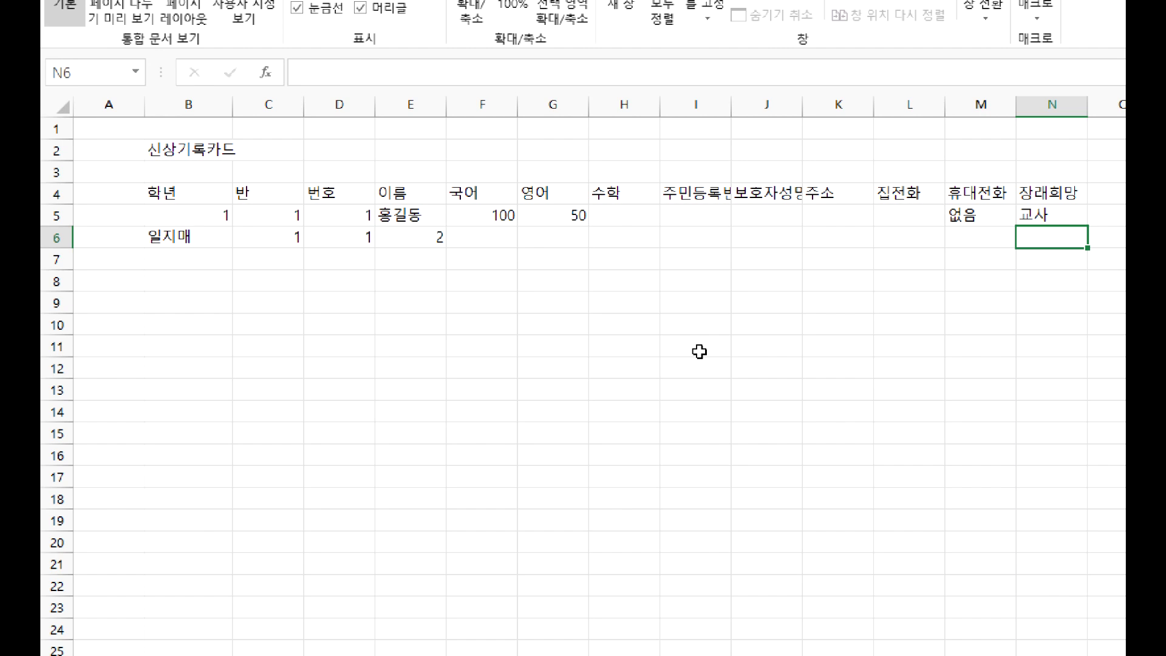
Step: Clear D6 and try the values 3, 2 and 1 in row 6's number cell
key("Left")
key("Left")
key("Left")
key("Left")
key("Left")
key("Left")
key("Left")
key("Left")
key("Left")
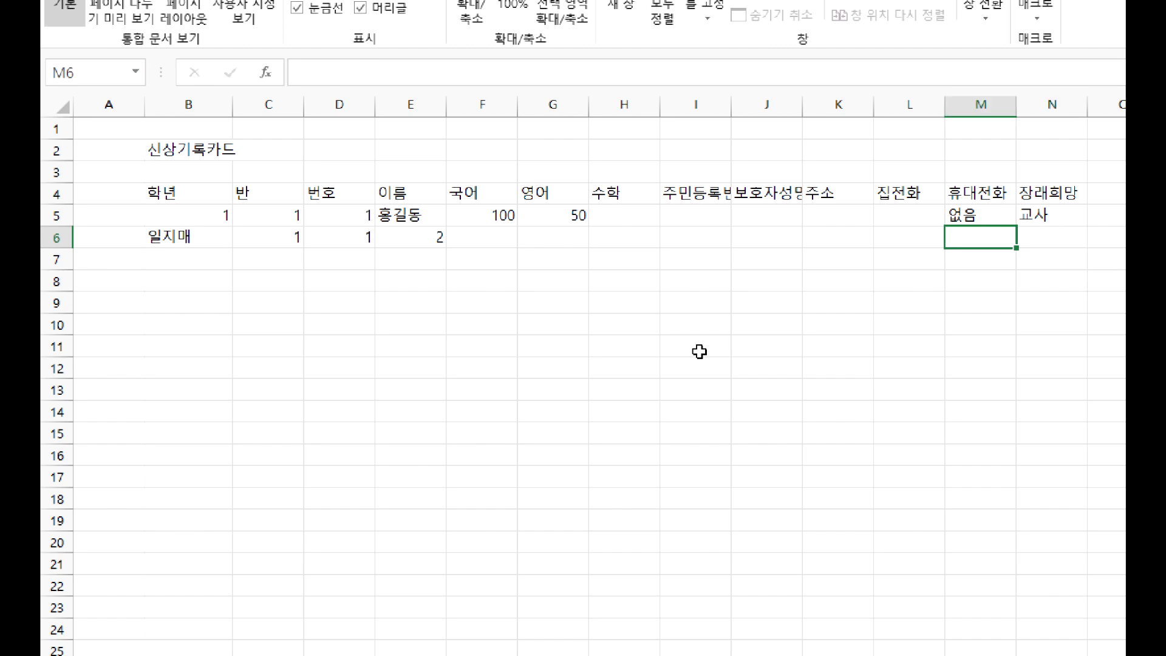
key("Left")
key("Delete")
key("Left")
key("Left")
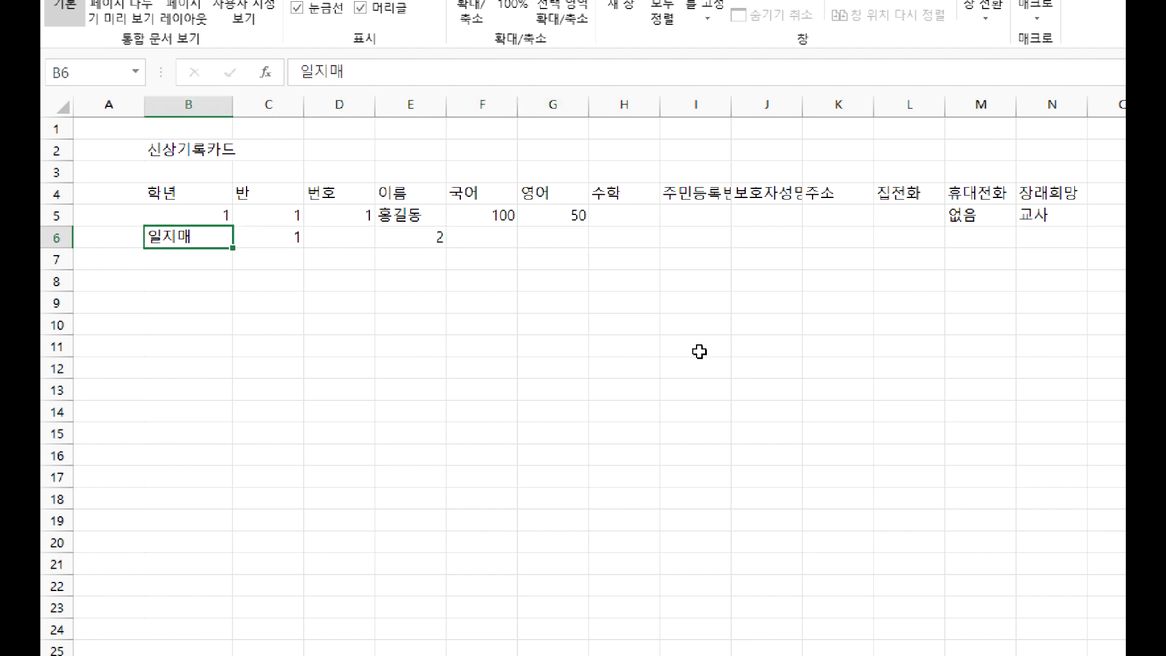
key("Right")
key("Right")
key("Right")
key("Right")
key("Left")
key("Left")
key("Left")
key("Right")
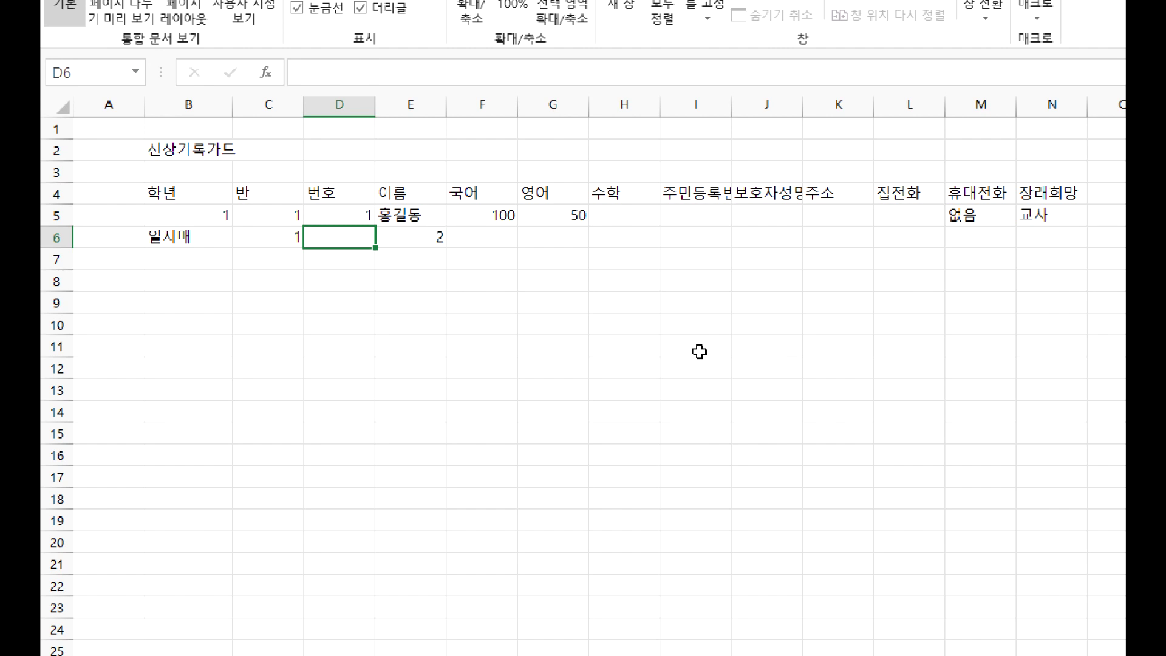
type("3")
key("Return")
key("Up")
type("2")
key("Return")
key("Up")
type("1")
Step: Fill row 6 with class 2, grade 1, number 2 and name 일지매, then switch to Notepad
key("Left")
type("2")
key("ctrl+Return")
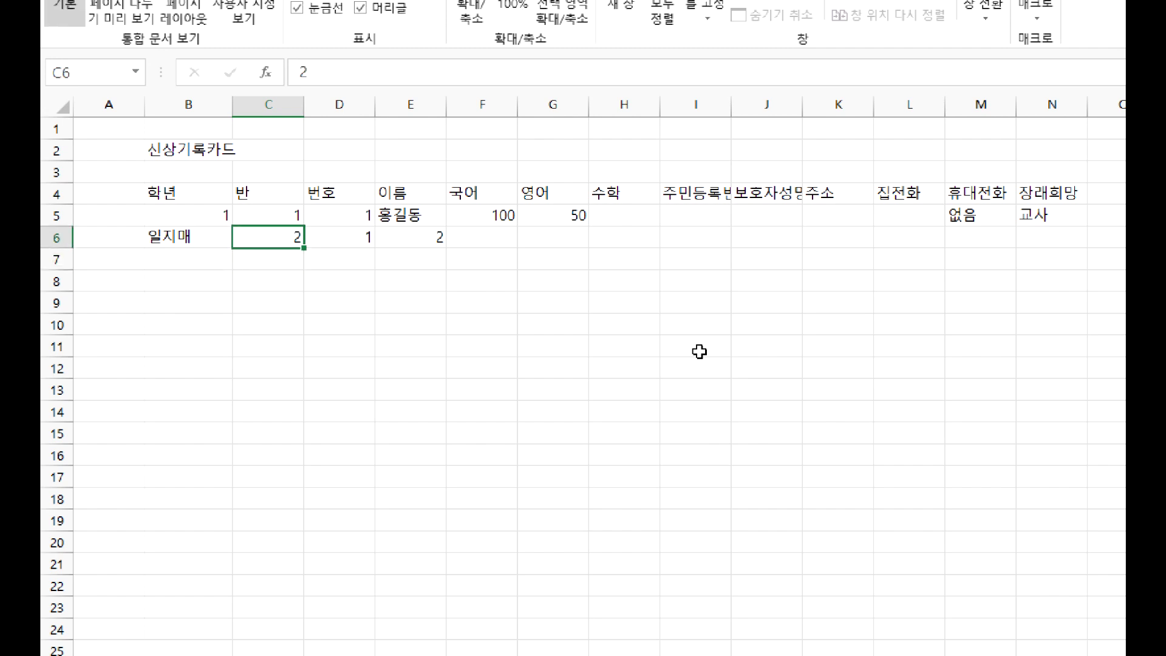
key("Left")
key("Up")
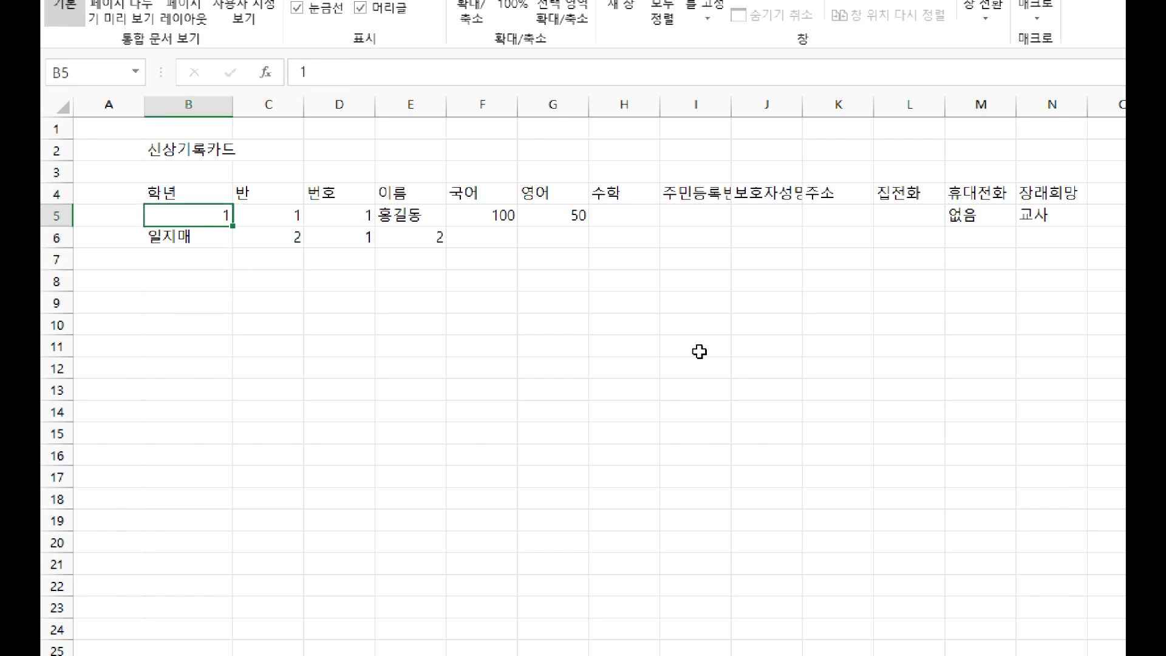
key("Down")
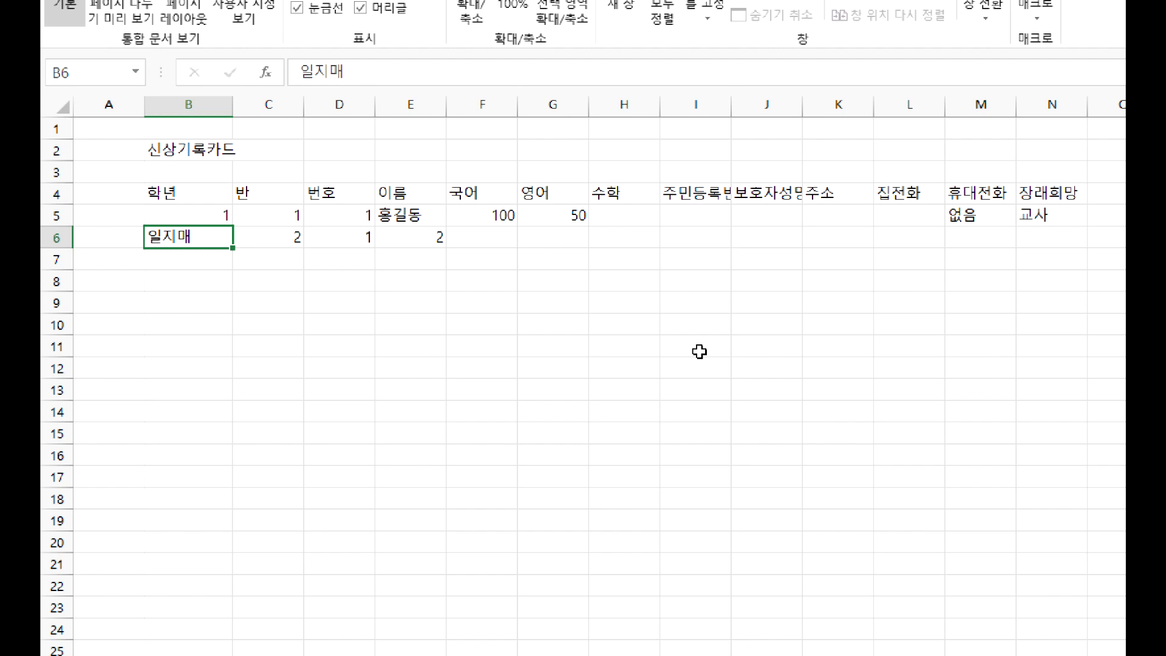
type("1")
key("Right")
key("Right")
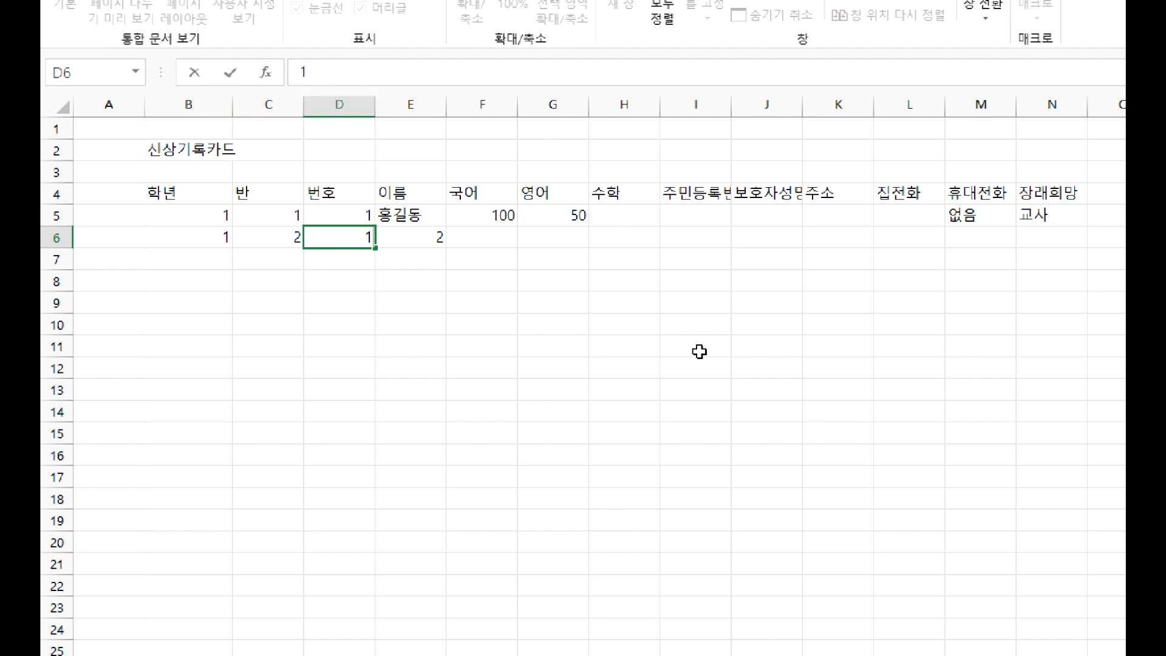
type("2")
key("Right")
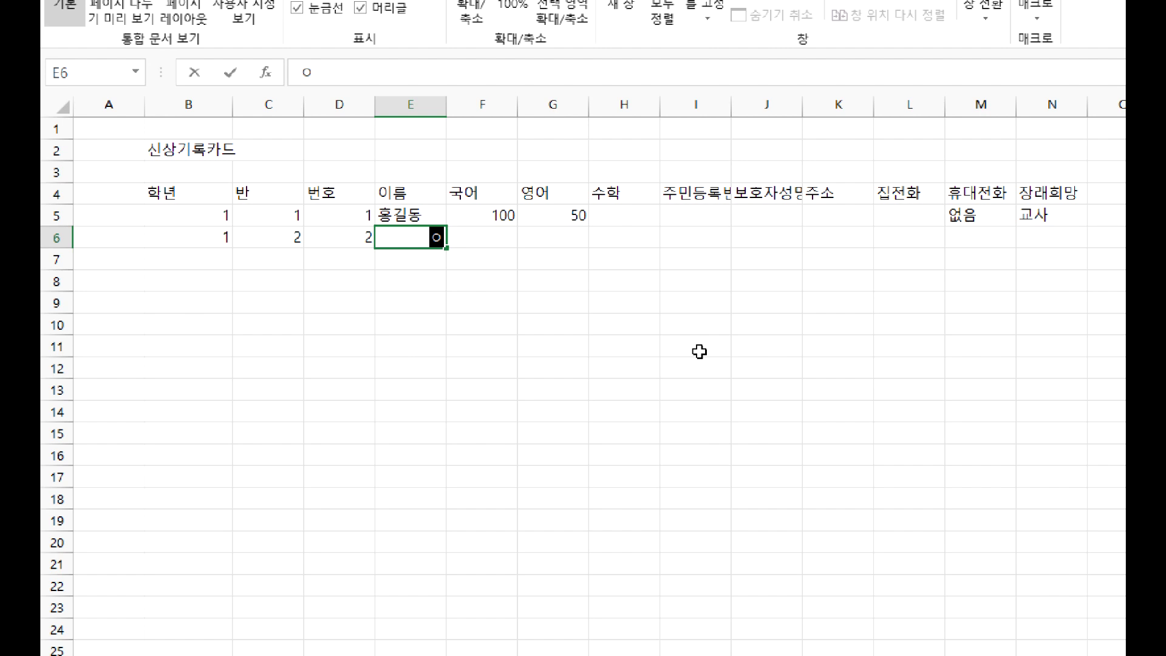
type("일지매")
key("Right")
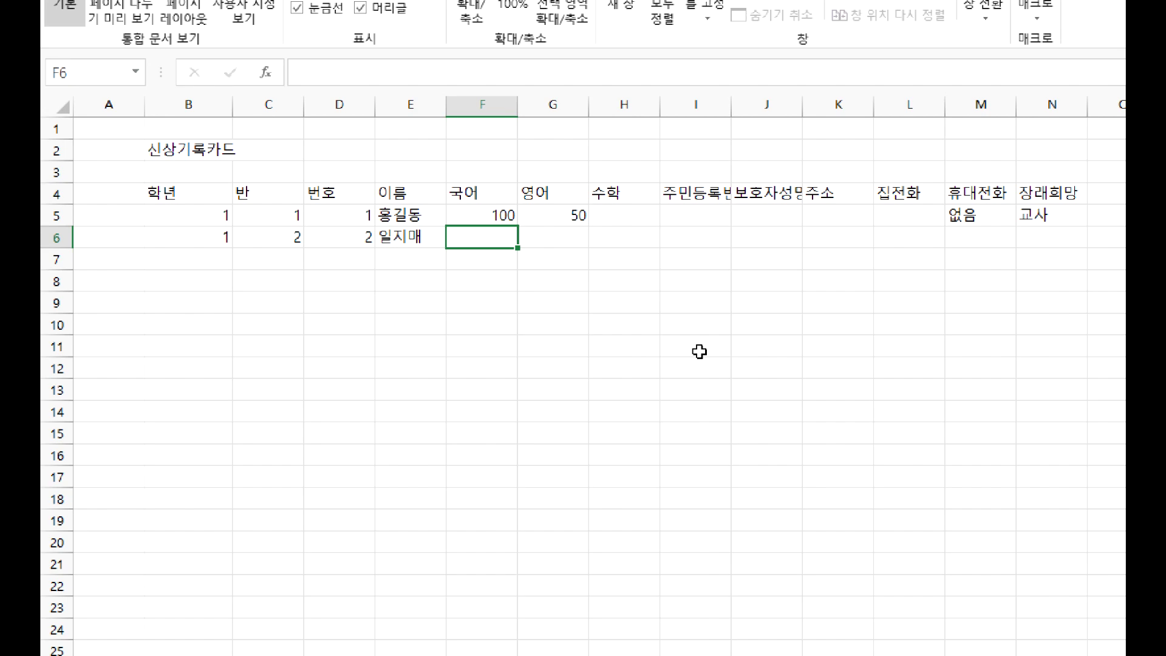
scroll(728, 316, "up", 1)
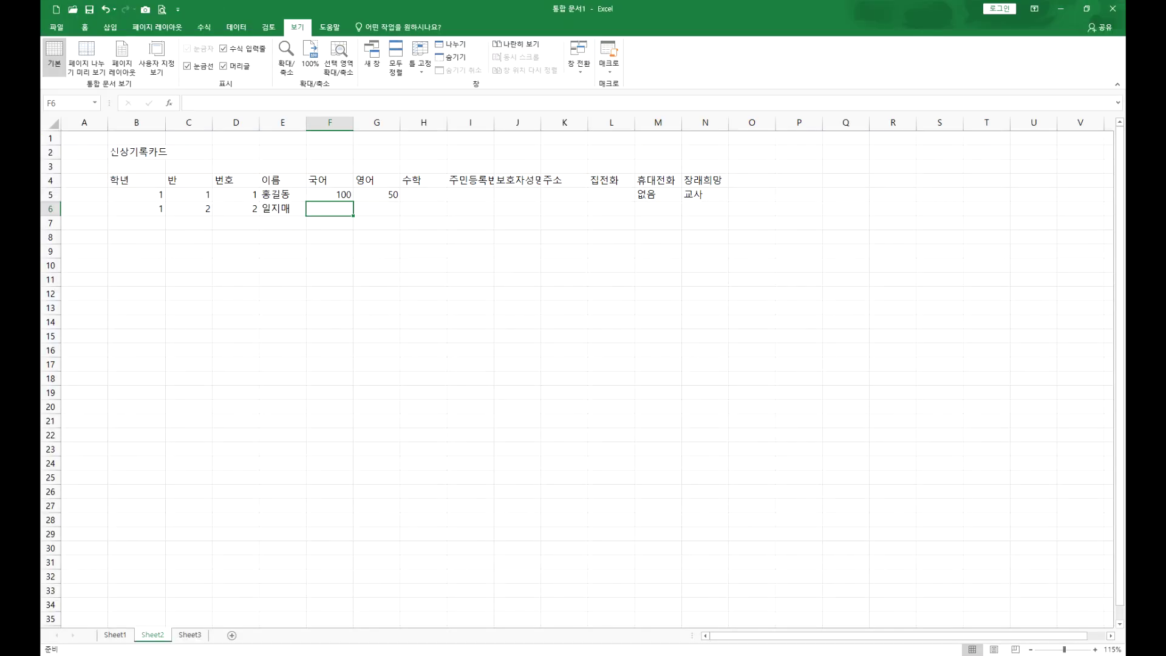
key("alt+Tab")
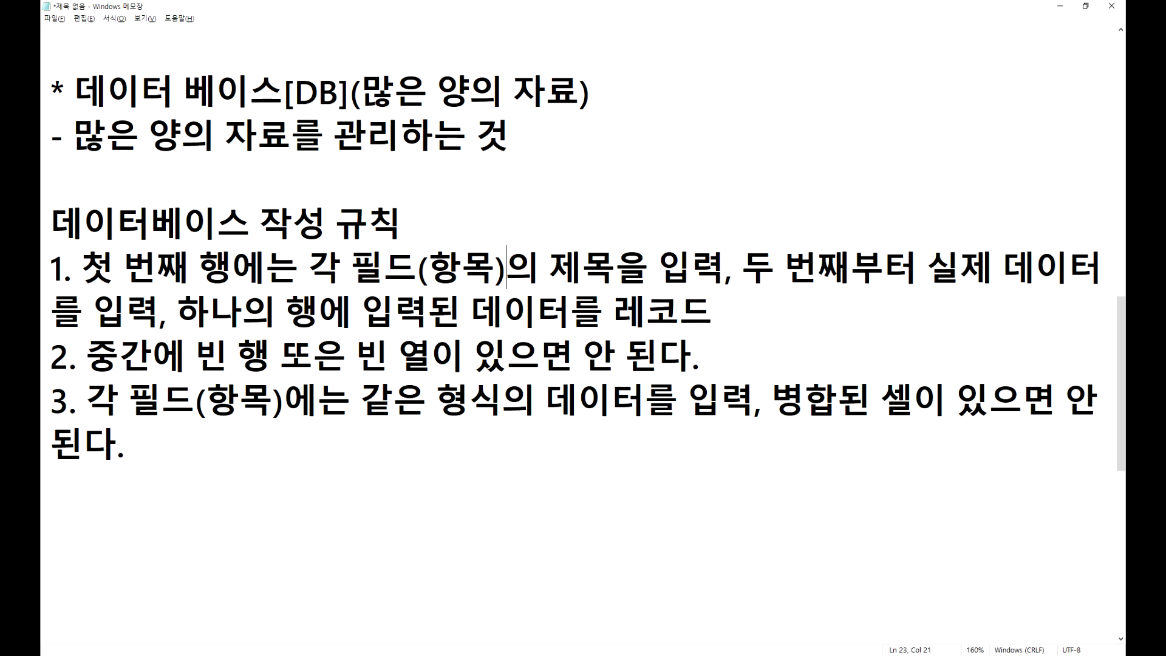
Step: Insert a space after 데이터 in the rules heading, then return to Excel
left_click(150, 223)
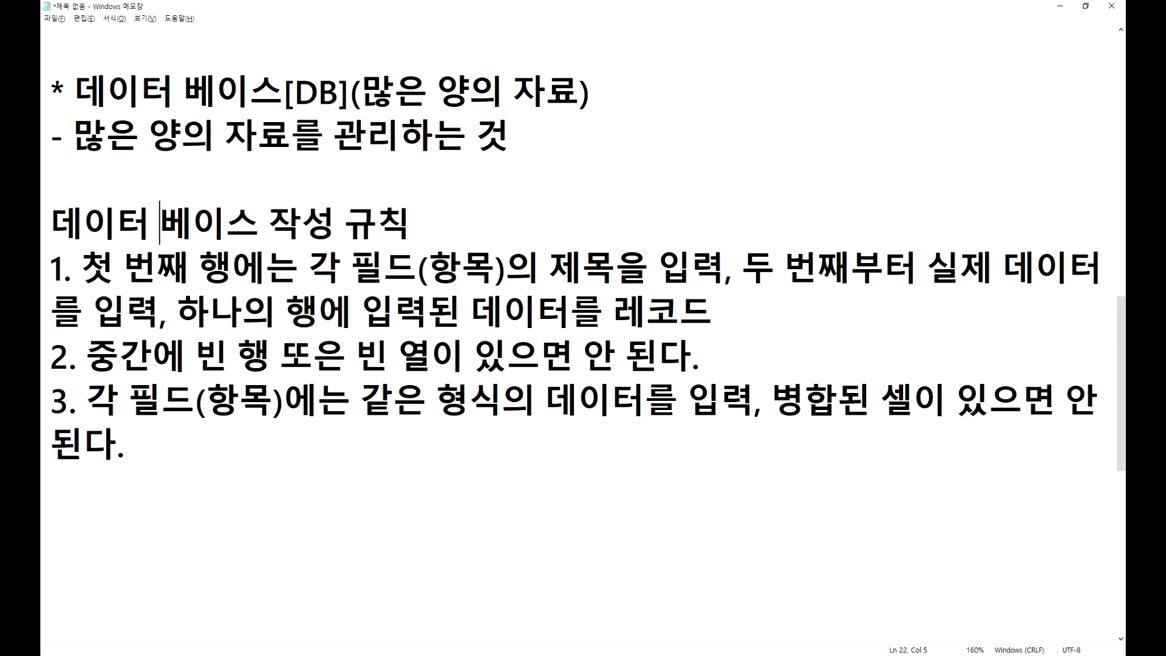
key("alt+Tab")
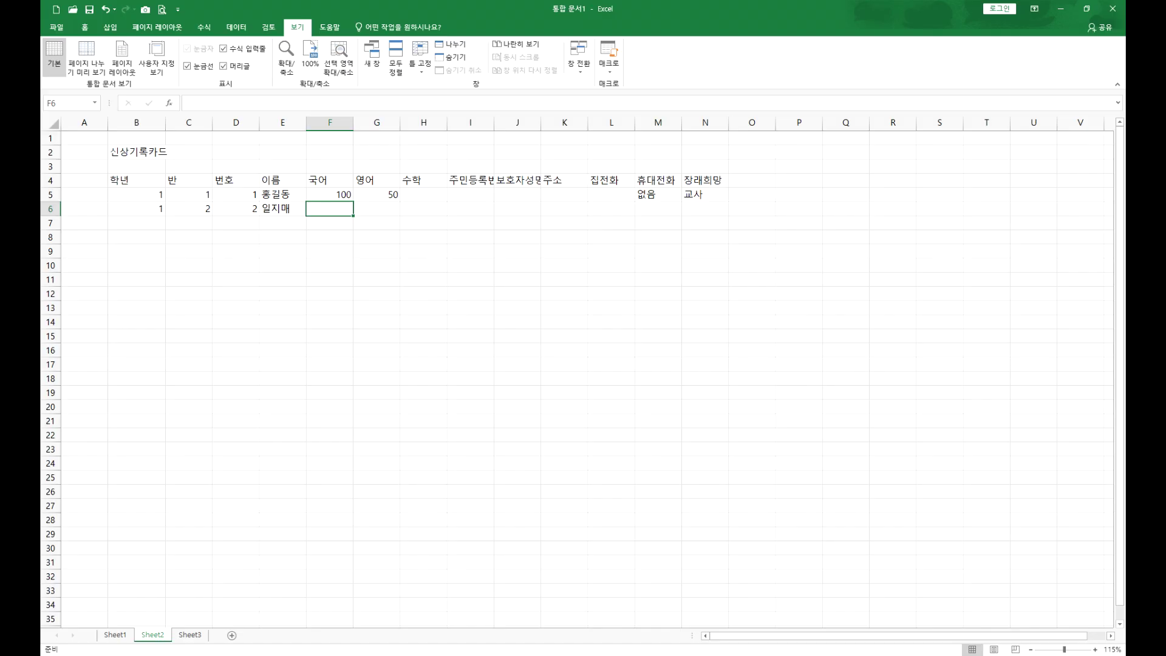
Step: Select the entire rows 5 and 6 holding both student records
left_click_drag(51, 195, 51, 213)
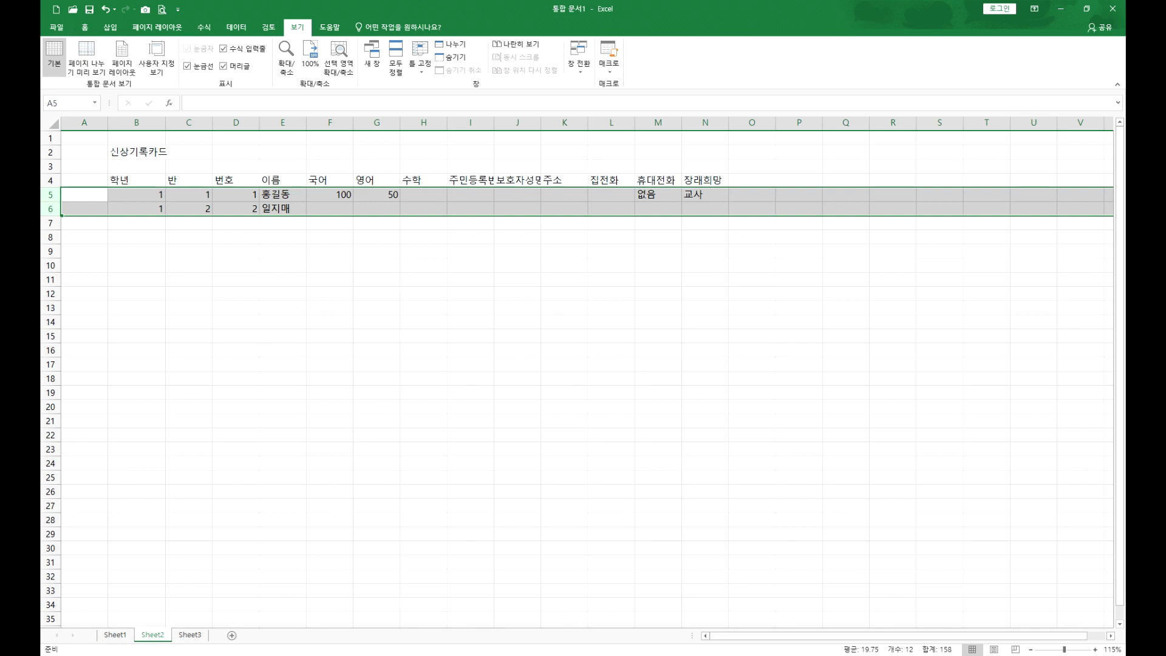
Step: Select record rows B5:N5 and B6:N6 in turn, ending on the first record B5:N5
left_click_drag(136, 195, 704, 194)
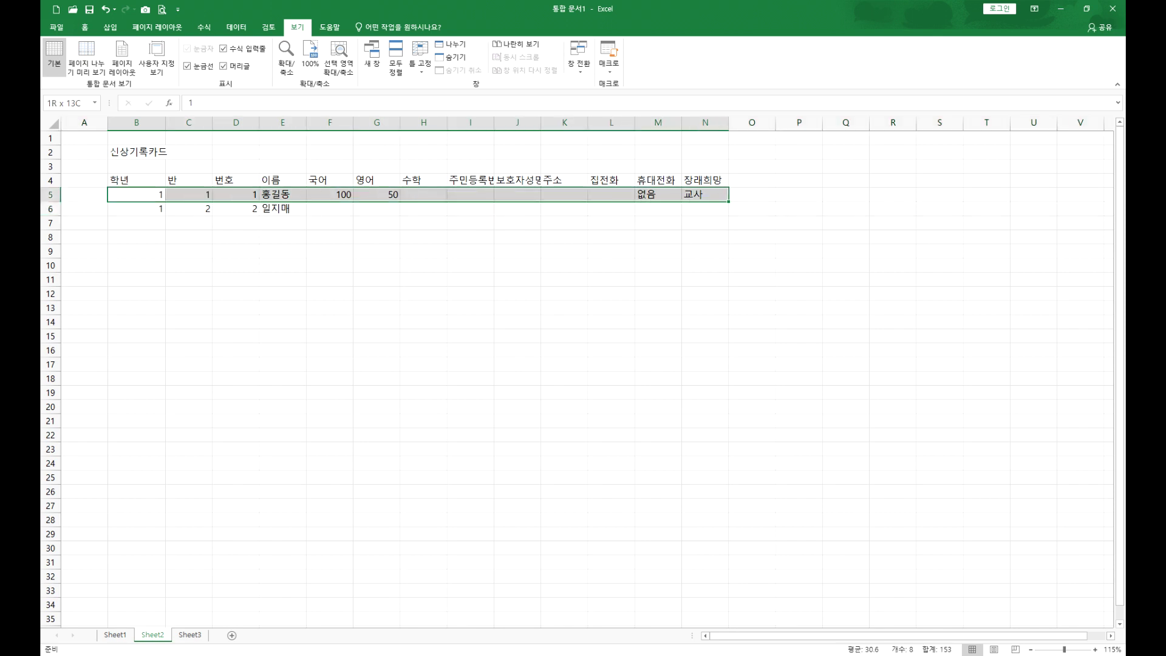
left_click_drag(136, 209, 705, 208)
left_click_drag(136, 195, 704, 195)
left_click_drag(136, 208, 705, 195)
left_click_drag(137, 194, 705, 194)
left_click_drag(137, 195, 705, 195)
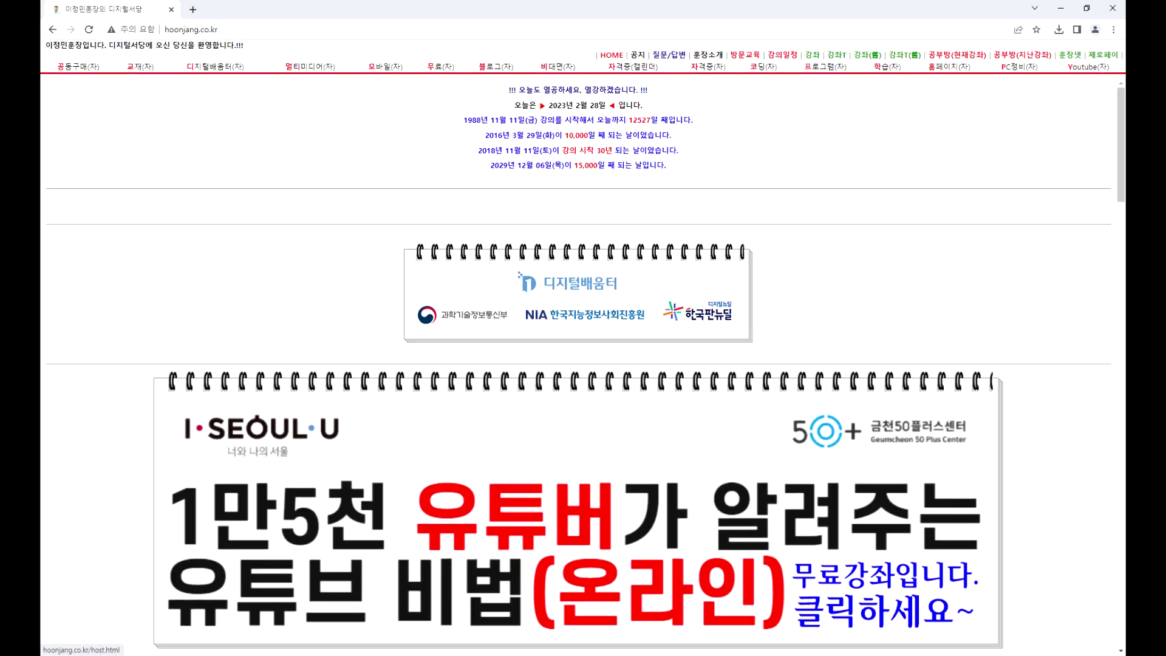
scroll(578, 364, "down", 12)
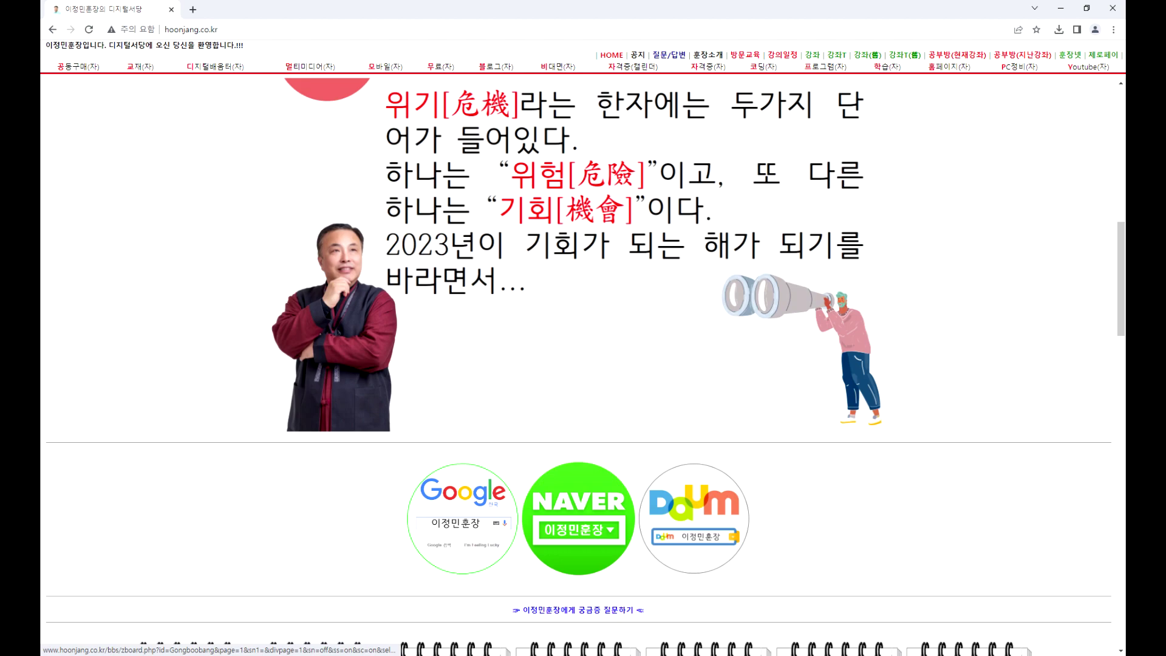
scroll(578, 365, "down", 3)
scroll(578, 365, "down", 15)
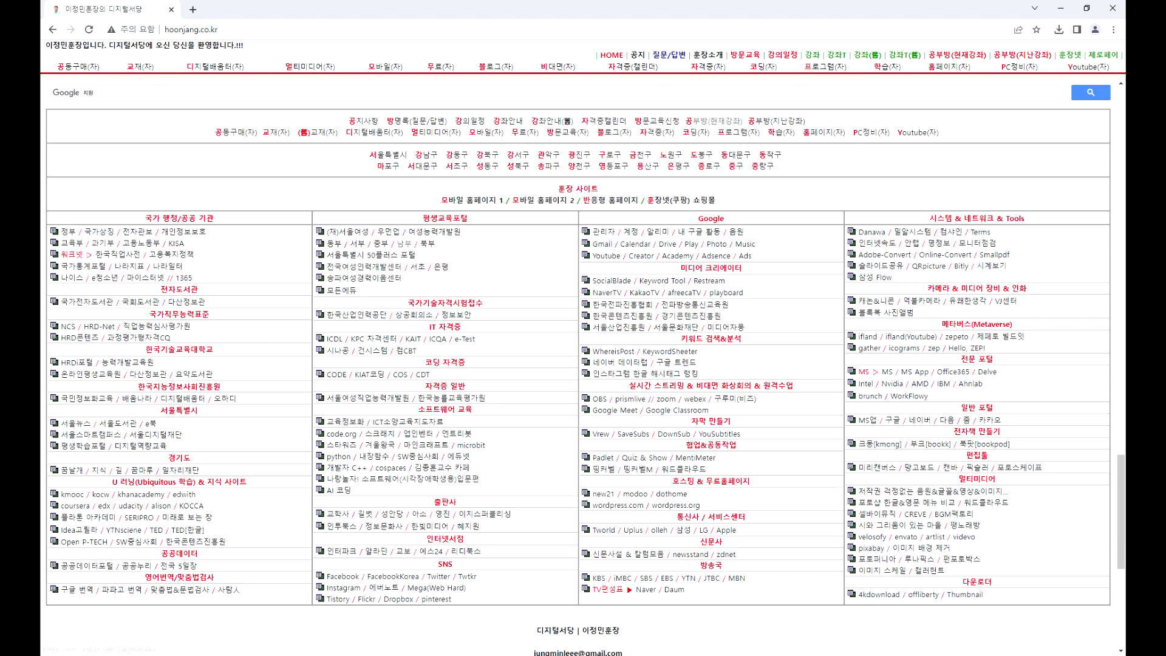
left_click(663, 590)
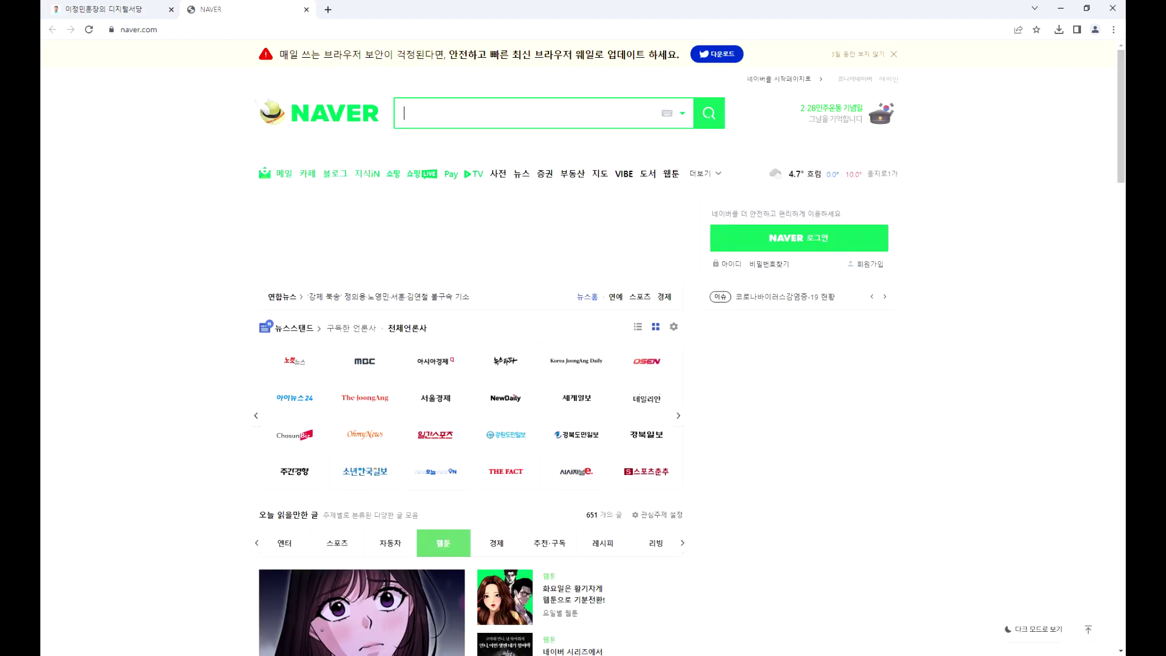
left_click(869, 264)
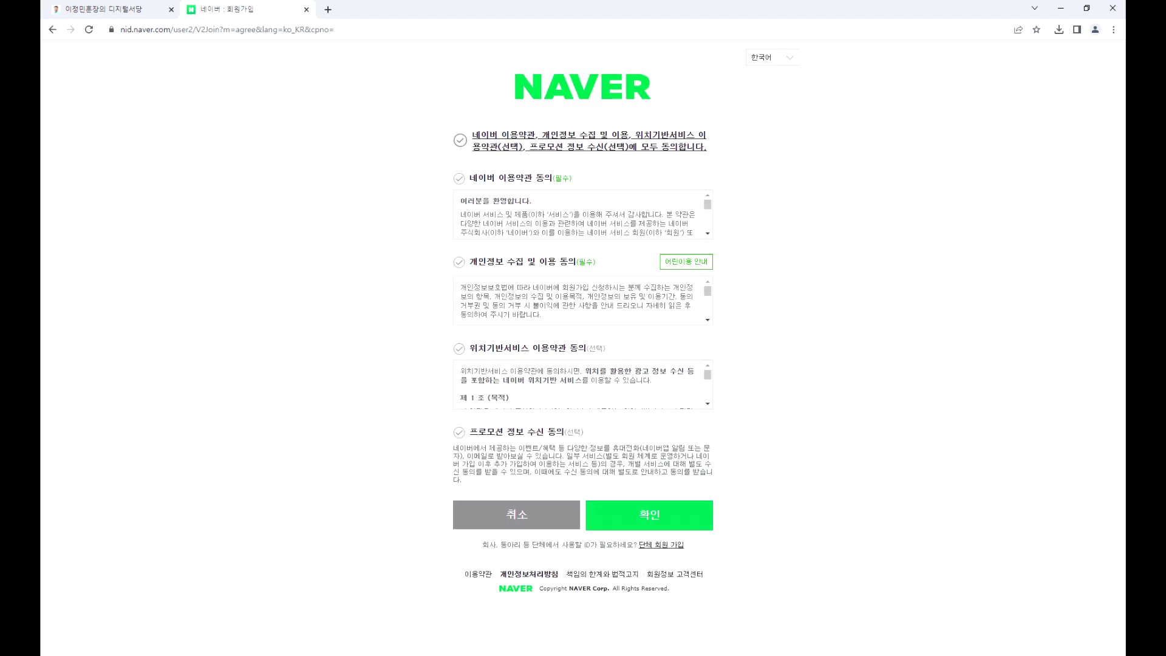
left_click(460, 140)
left_click(649, 515)
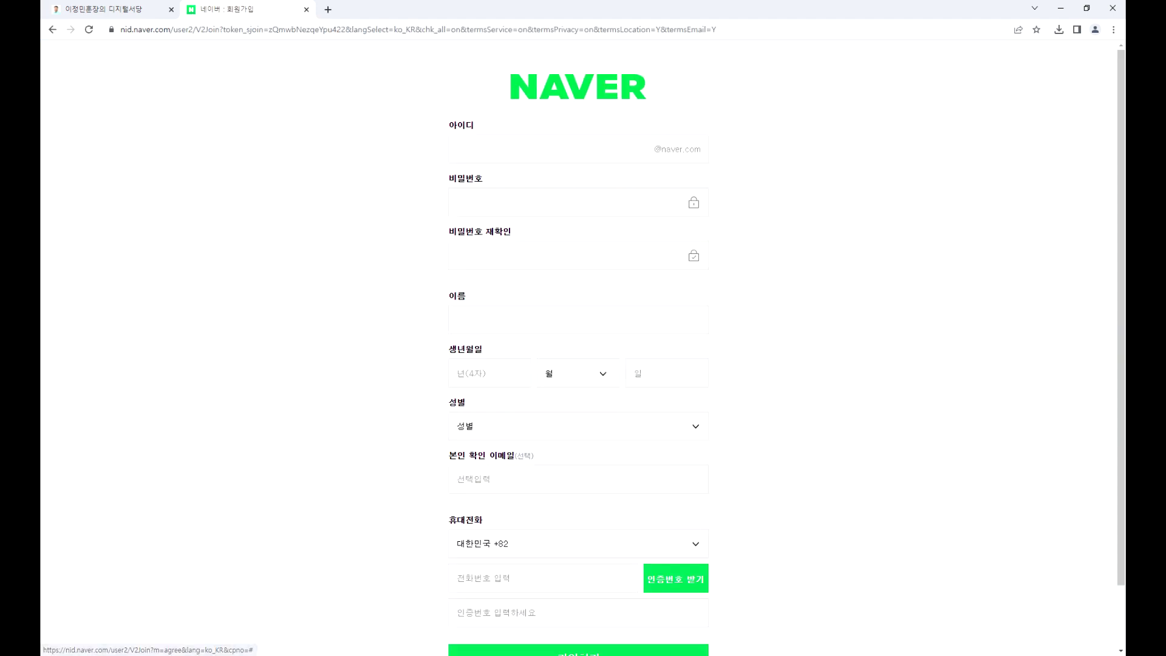
key("Tab")
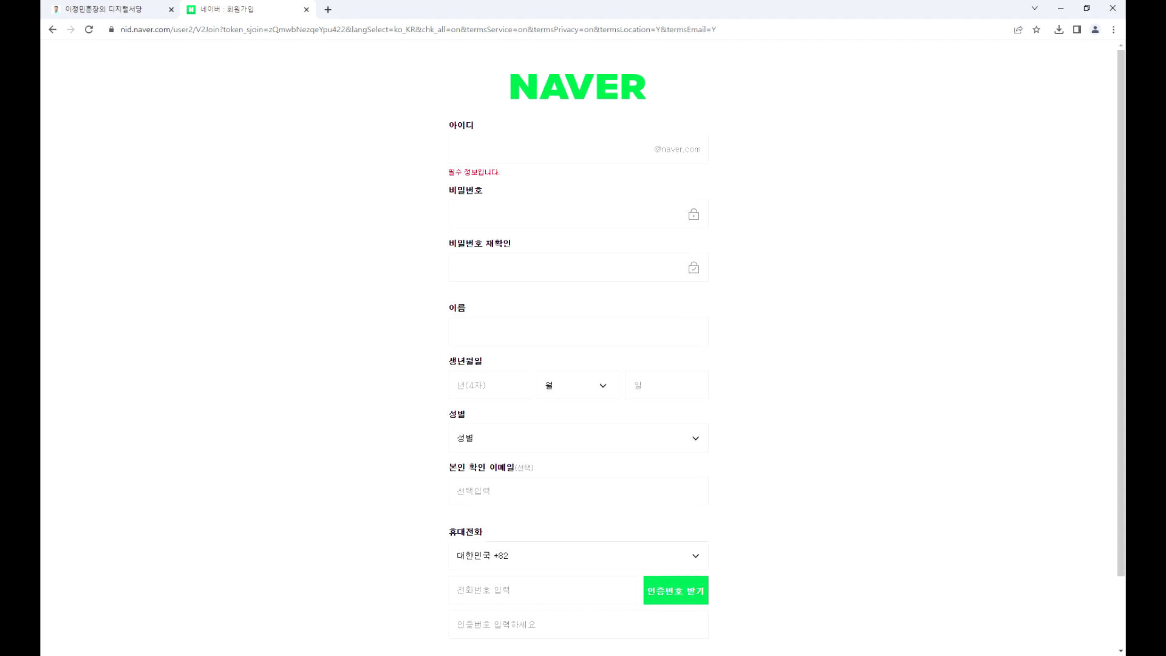
left_click(556, 219)
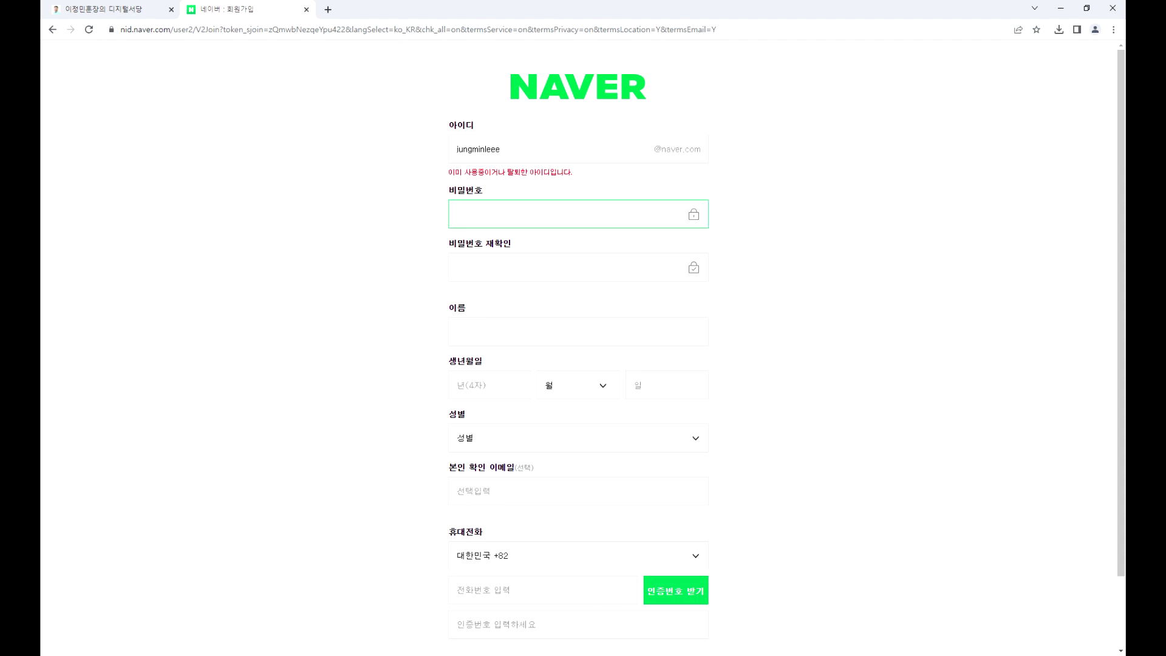
key("shift+Tab")
key("shift+Left")
key("shift+Left")
key("shift+Left")
key("shift+Left")
key("shift+Left")
key("shift+Left")
key("shift+Left")
key("shift+Left")
key("shift+Left")
key("shift+Left")
key("shift+Left")
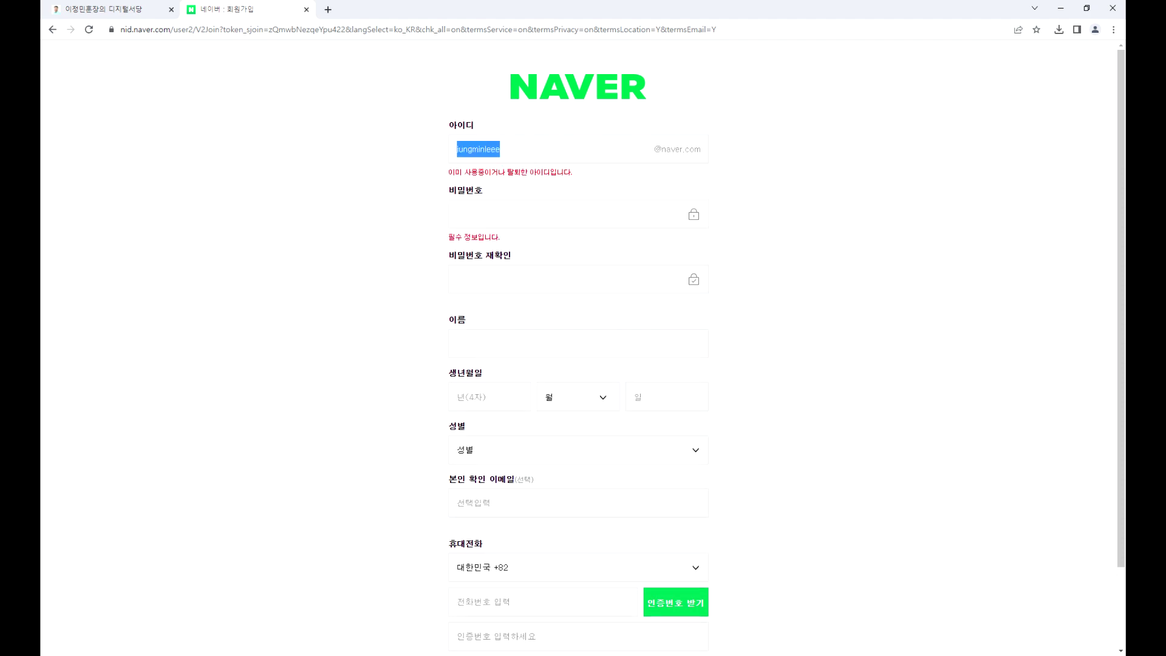
key("Right")
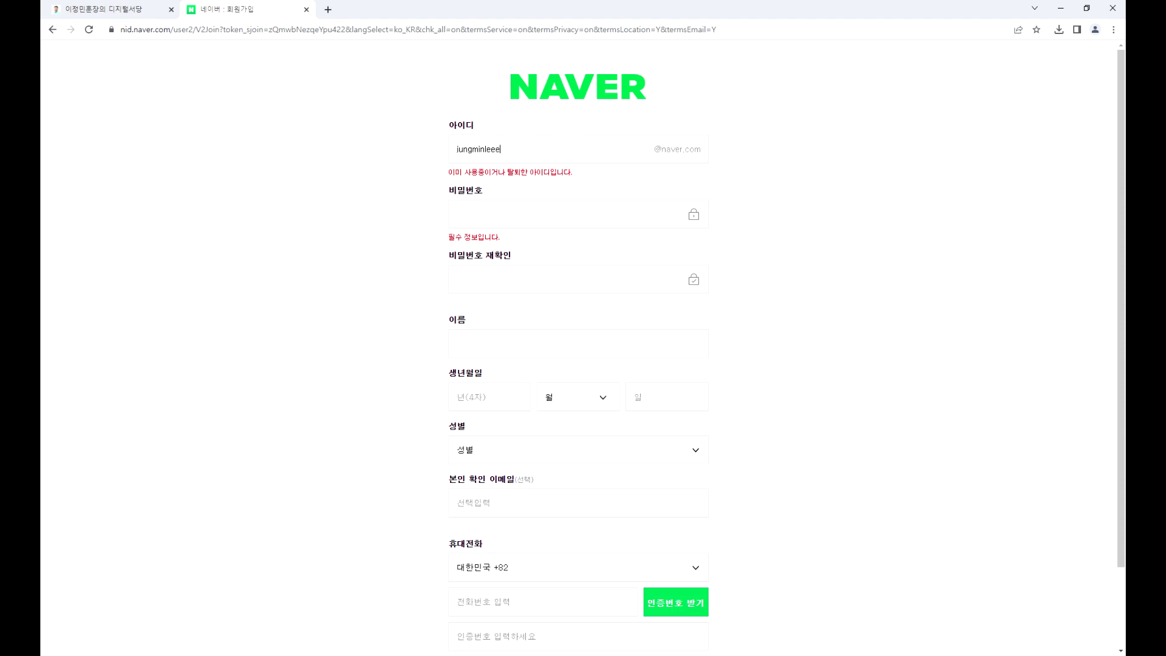
key("Tab")
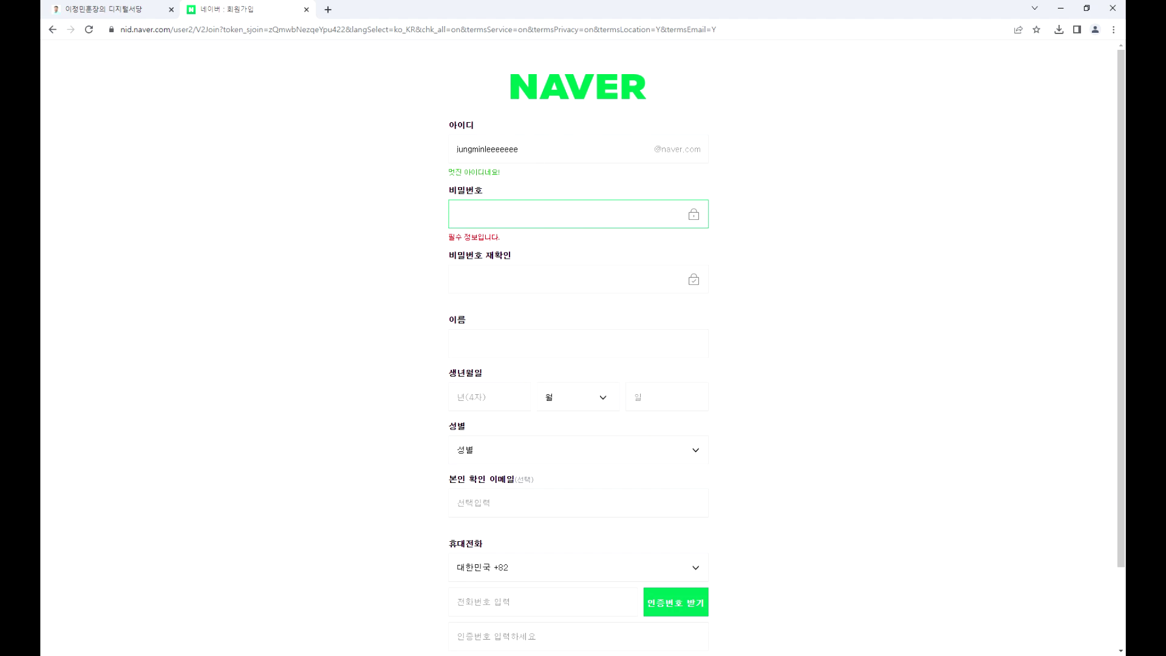
scroll(578, 364, "down", 2)
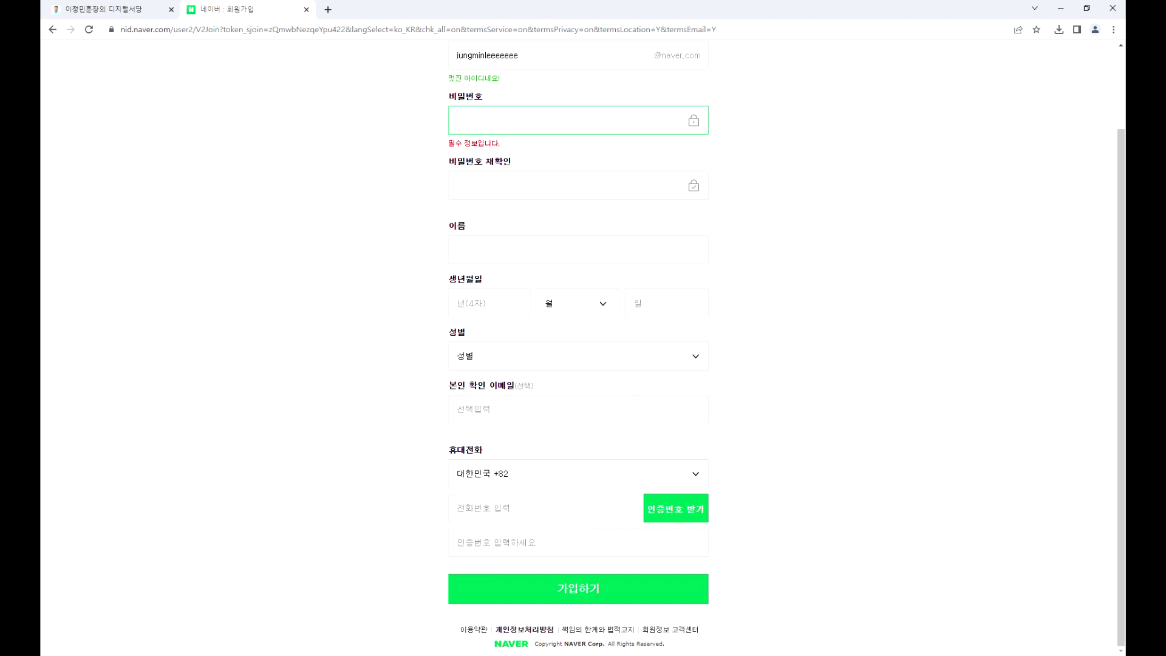
scroll(578, 365, "up", 1)
scroll(578, 364, "down", 1)
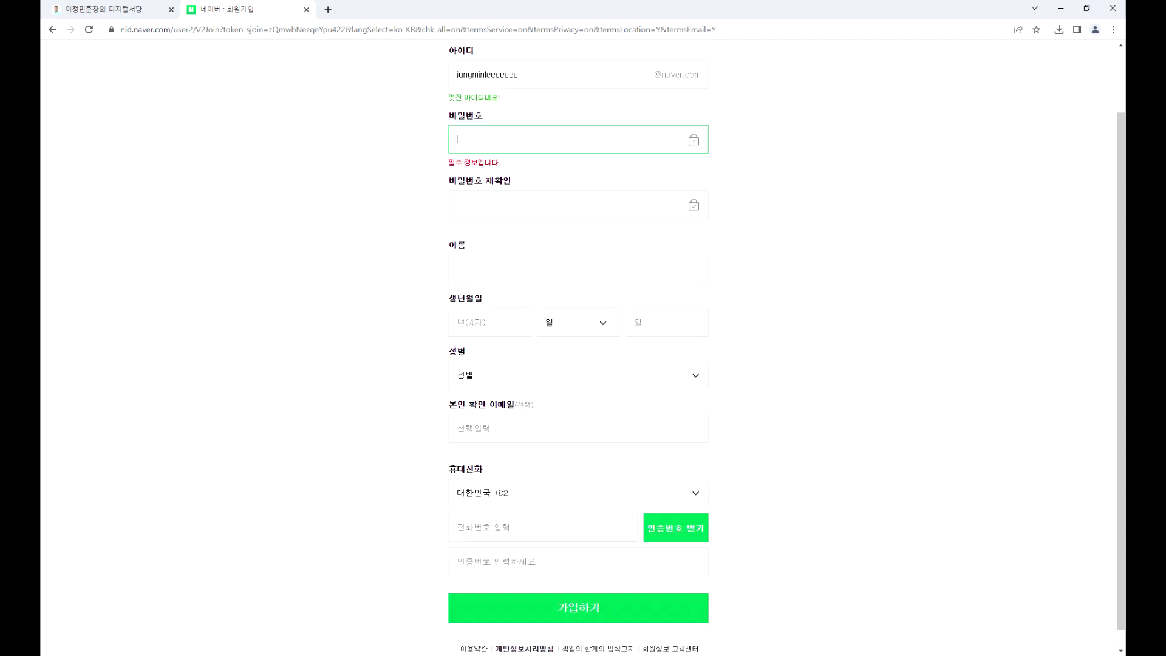
left_click(542, 508)
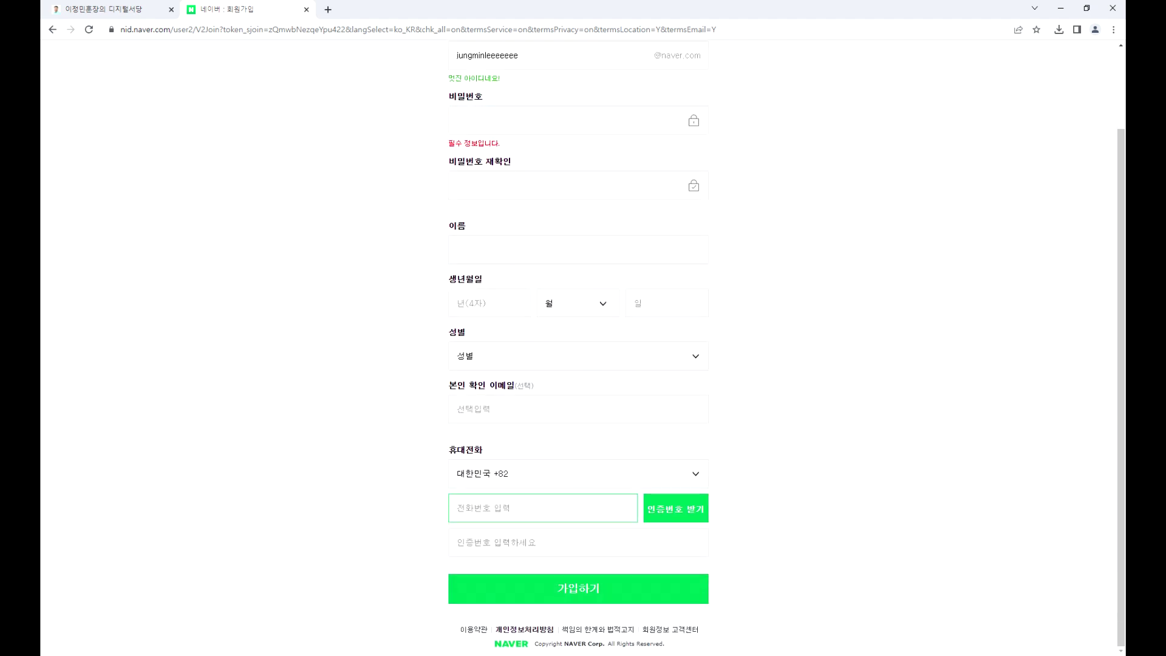
scroll(578, 364, "up", 2)
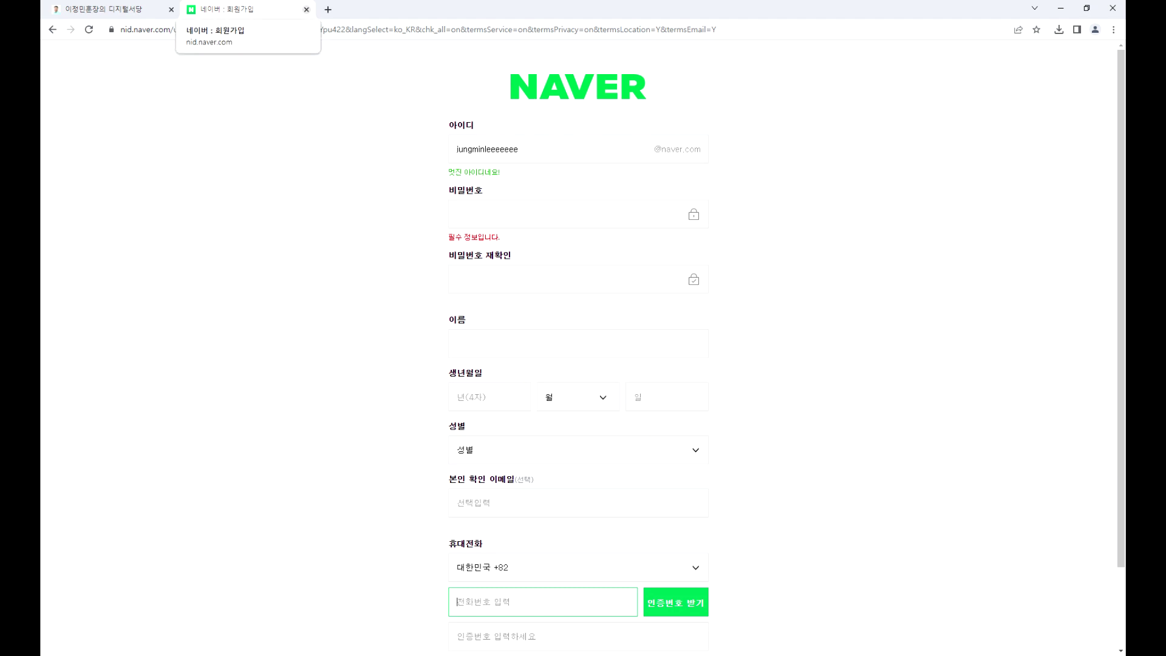
left_click(306, 9)
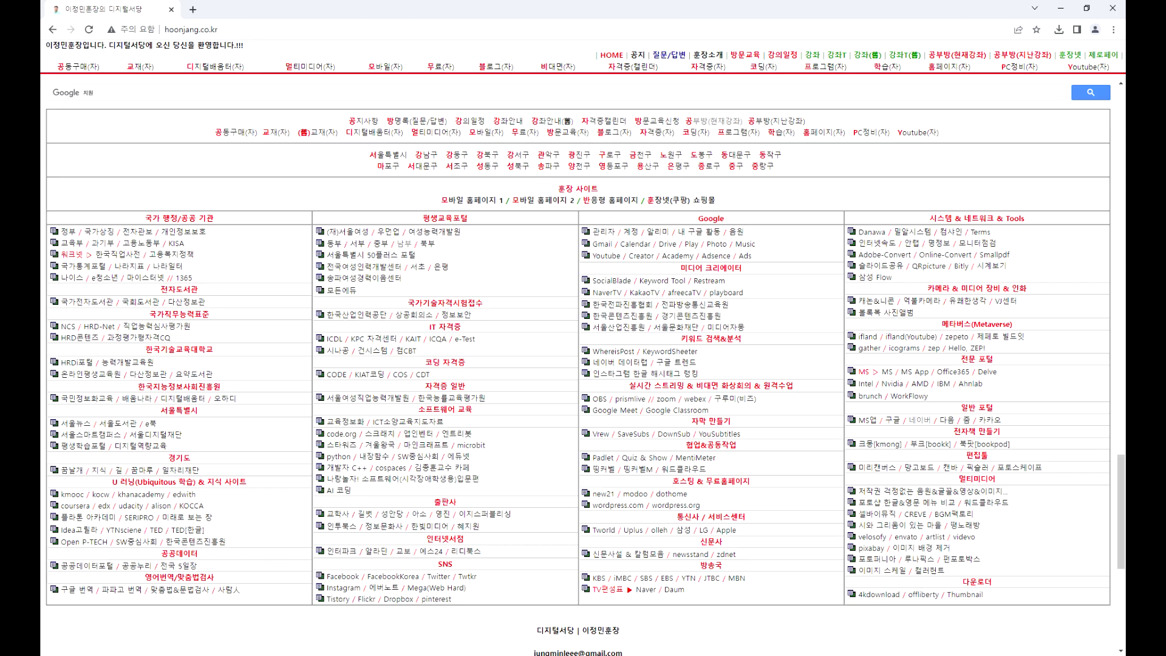
Step: Minimize Chrome and select each record row, B5:N5 then B6:N6
left_click(1061, 9)
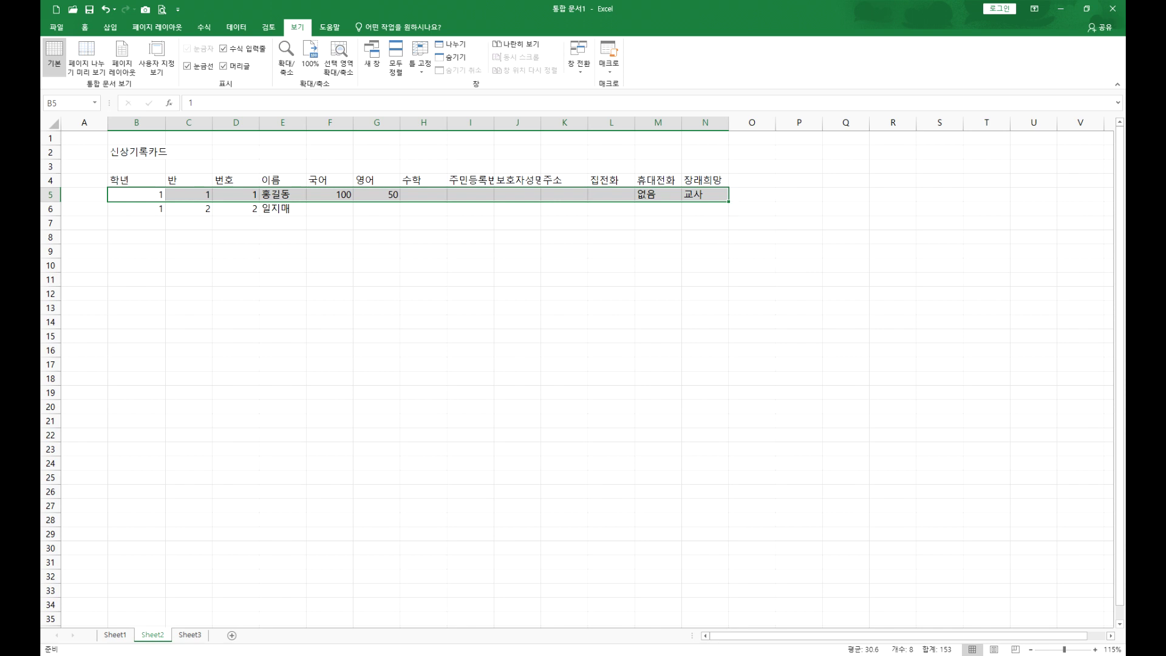
left_click(283, 223)
left_click_drag(137, 195, 705, 194)
left_click_drag(137, 208, 705, 209)
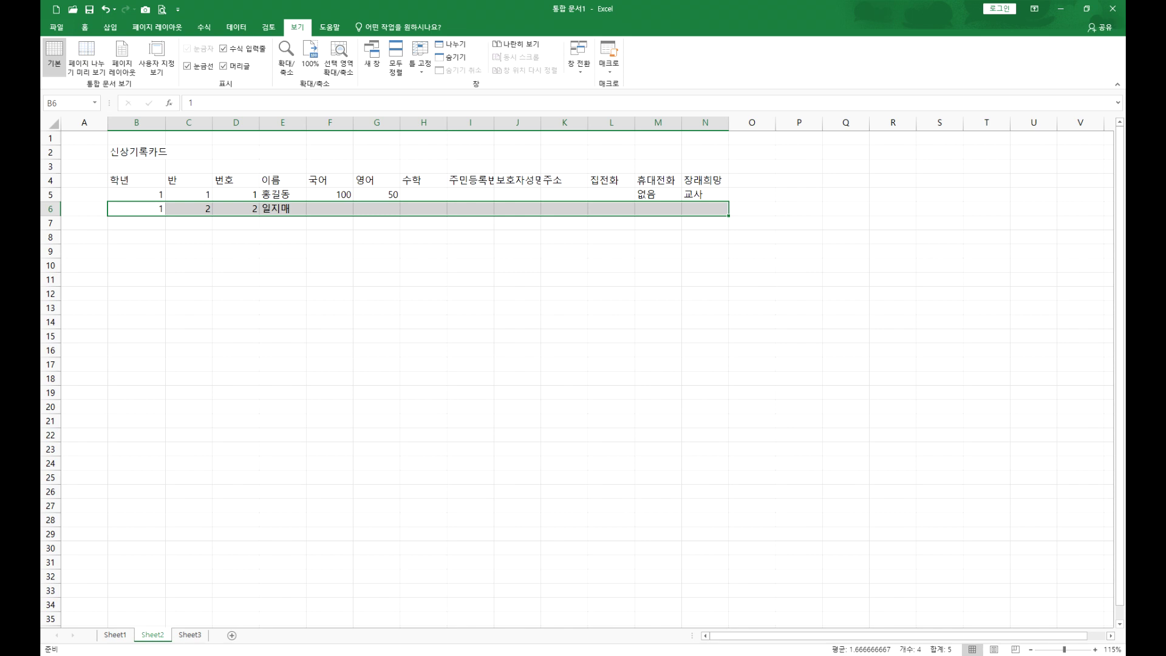
Step: Reselect the first student record across B5:N5
left_click(137, 209)
left_click_drag(136, 194, 705, 194)
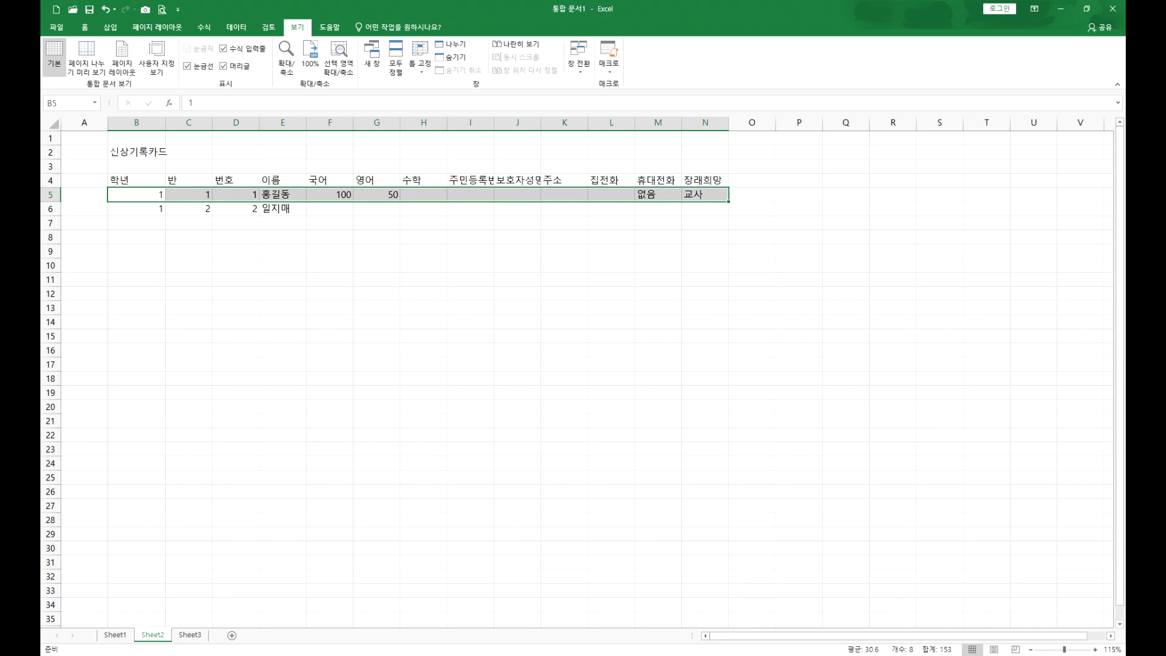
left_click(136, 208)
left_click_drag(137, 195, 705, 194)
key("alt+Tab")
left_click(920, 419)
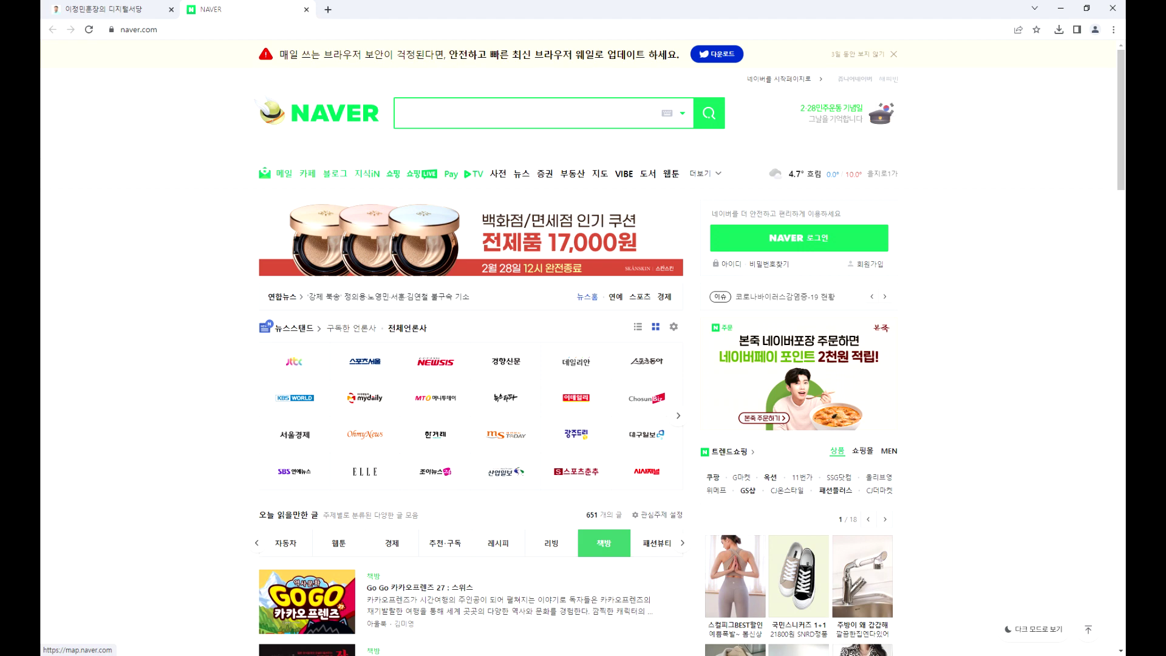
left_click(599, 174)
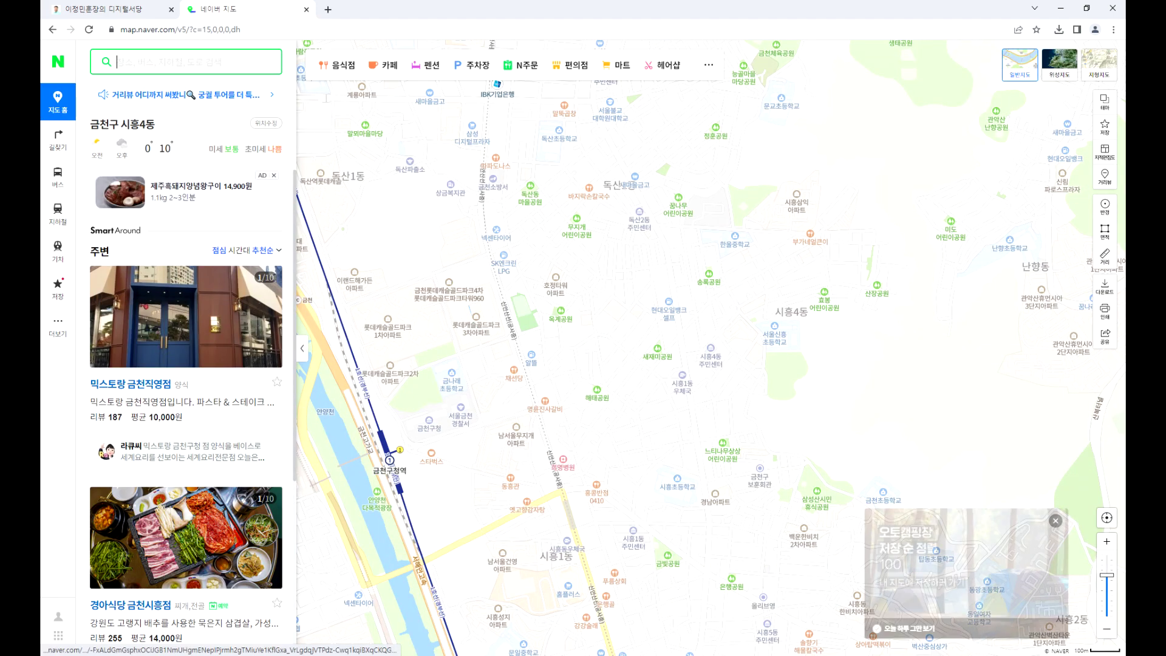
key("alt+Left")
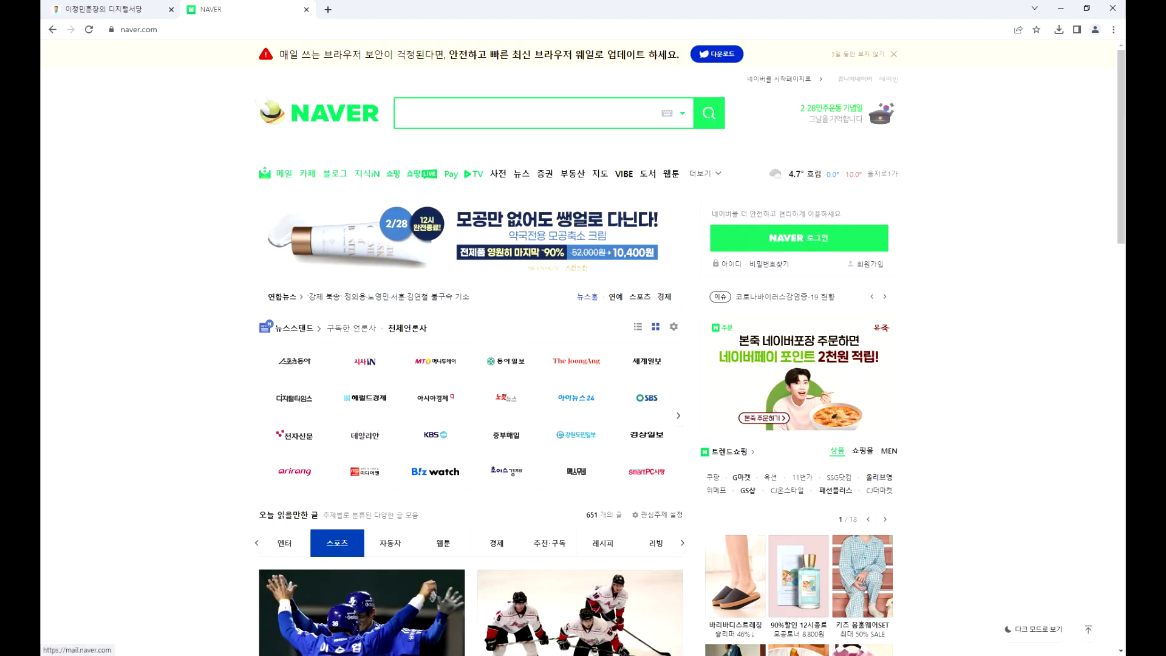
left_click(307, 174)
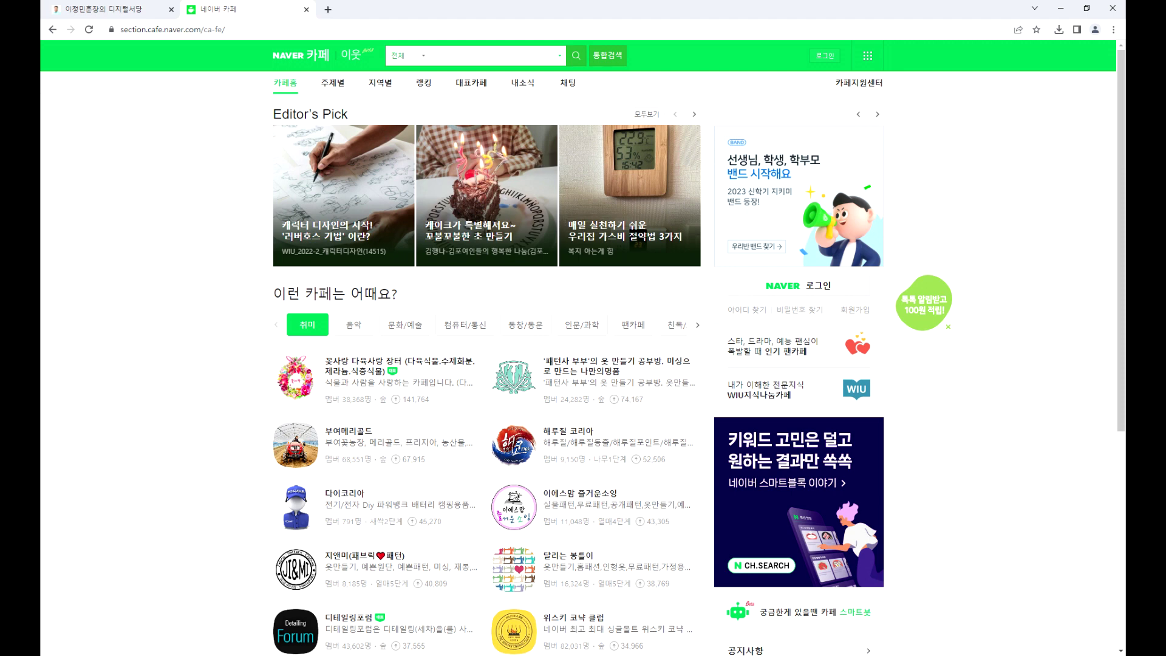
left_click(1061, 8)
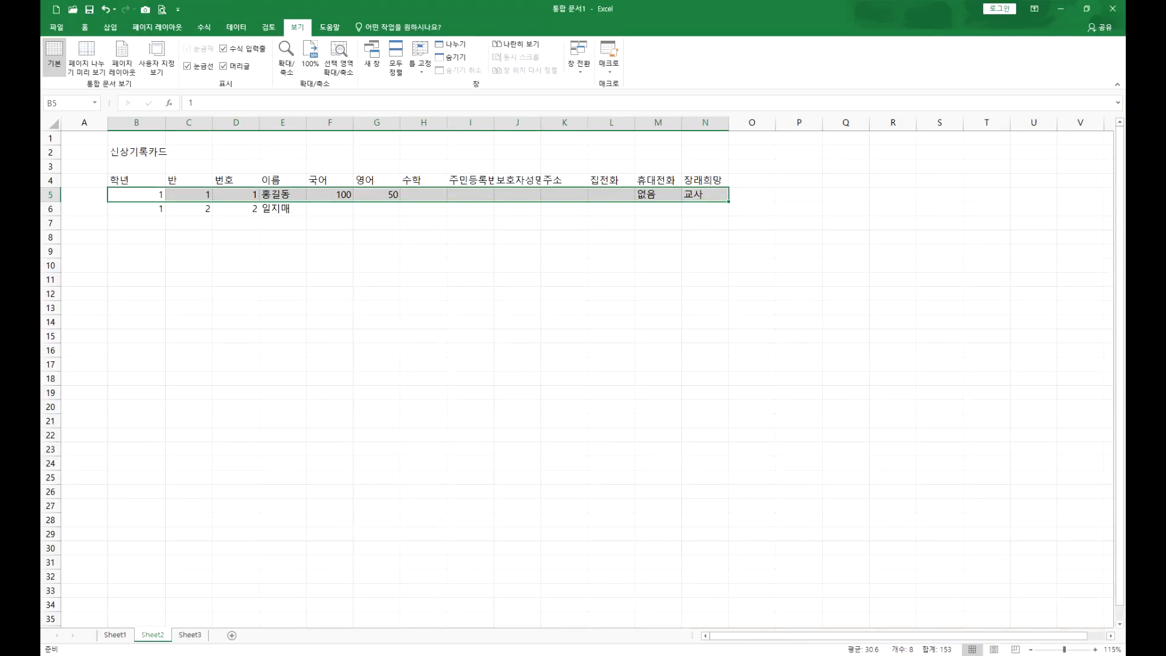
Step: Minimize Excel and add the line '서버를 따로 따로 설정해서 작업' to the Notepad notes
left_click(1061, 8)
type("서버를 따로 ㄸㅏ로 설정해서 작업")
key("Return")
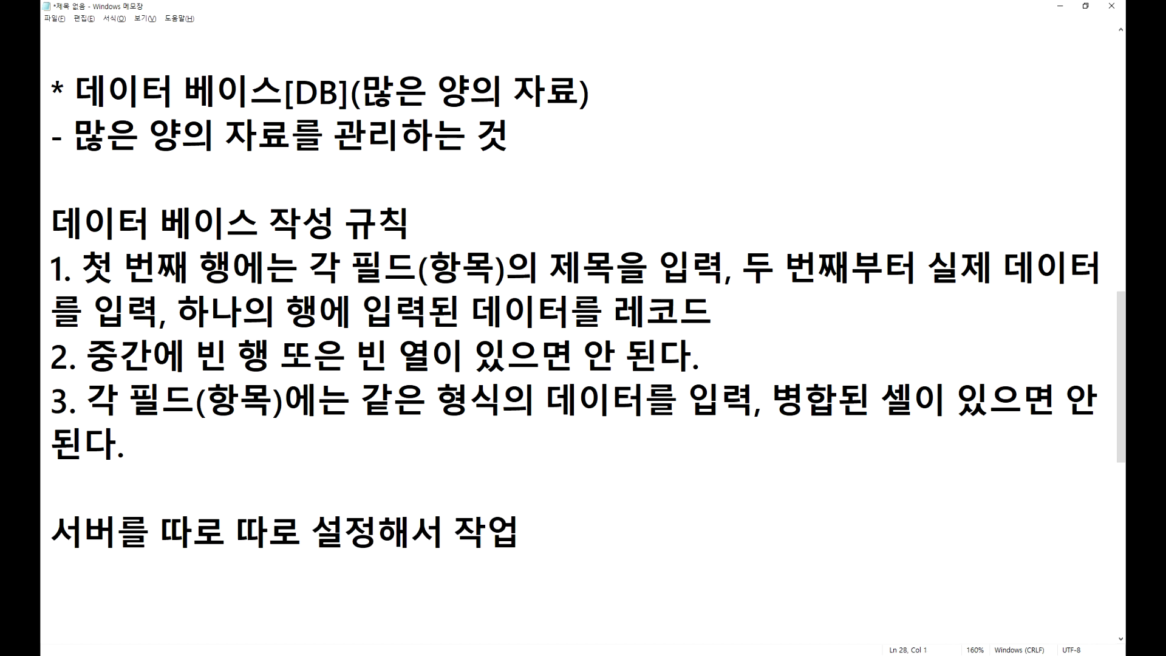
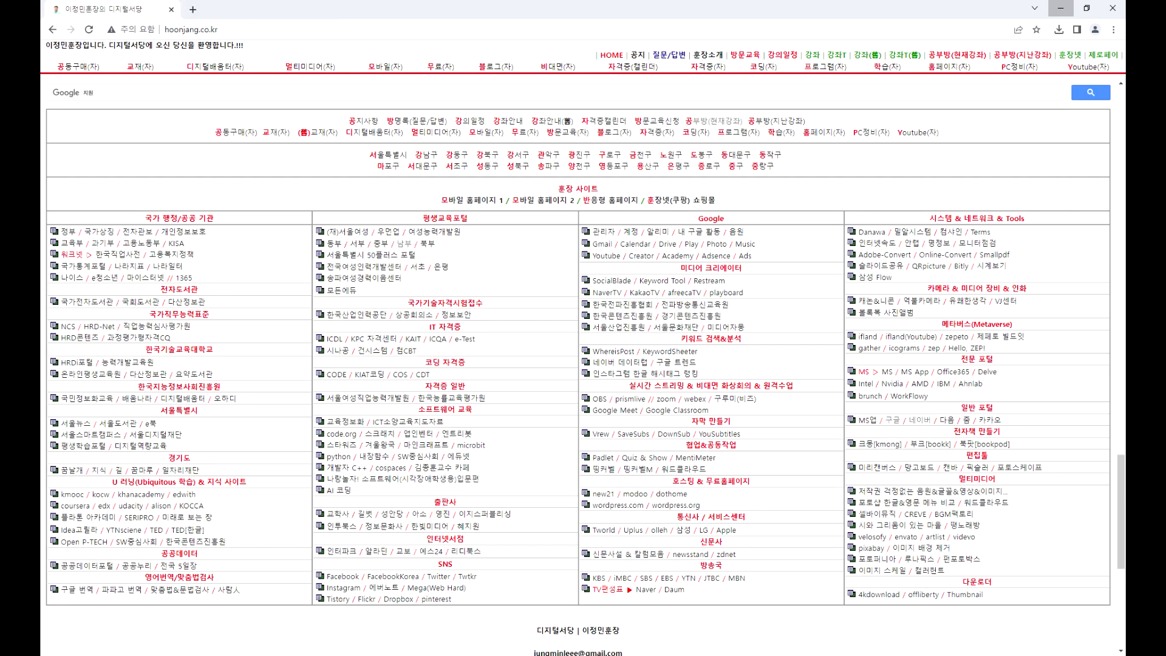
Step: AutoFit columns J and I to show 보호자성명 and 주민등록번호, then highlight '데이터 베이스' in Notepad
left_click(1060, 9)
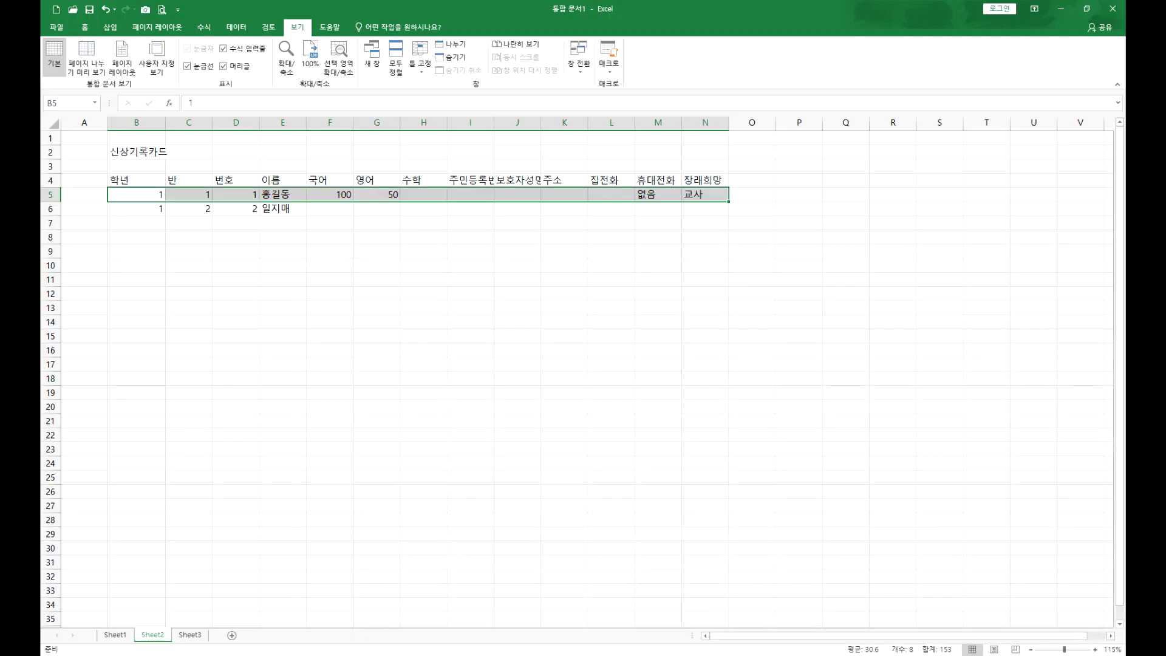
left_click(136, 223)
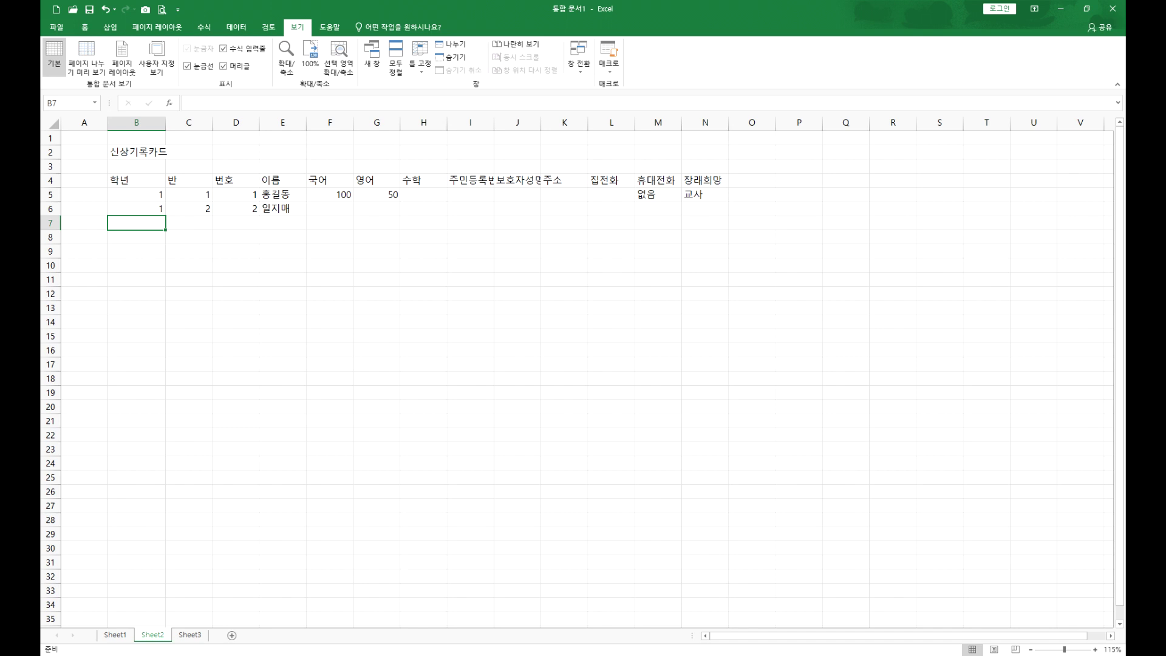
double_click(540, 122)
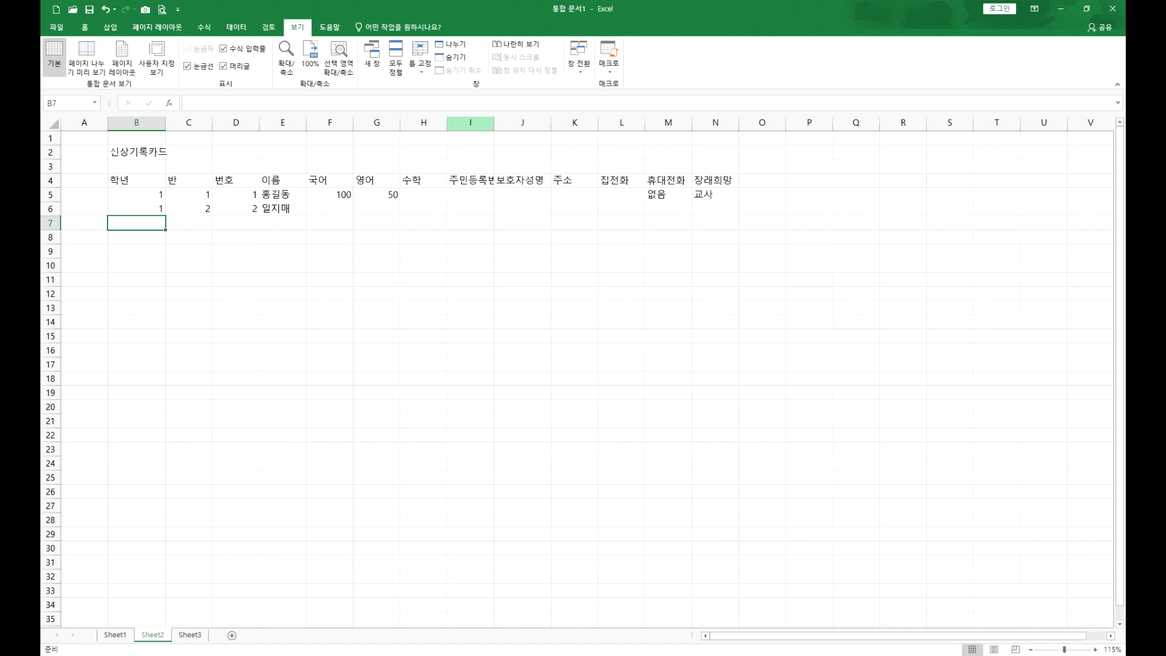
double_click(494, 122)
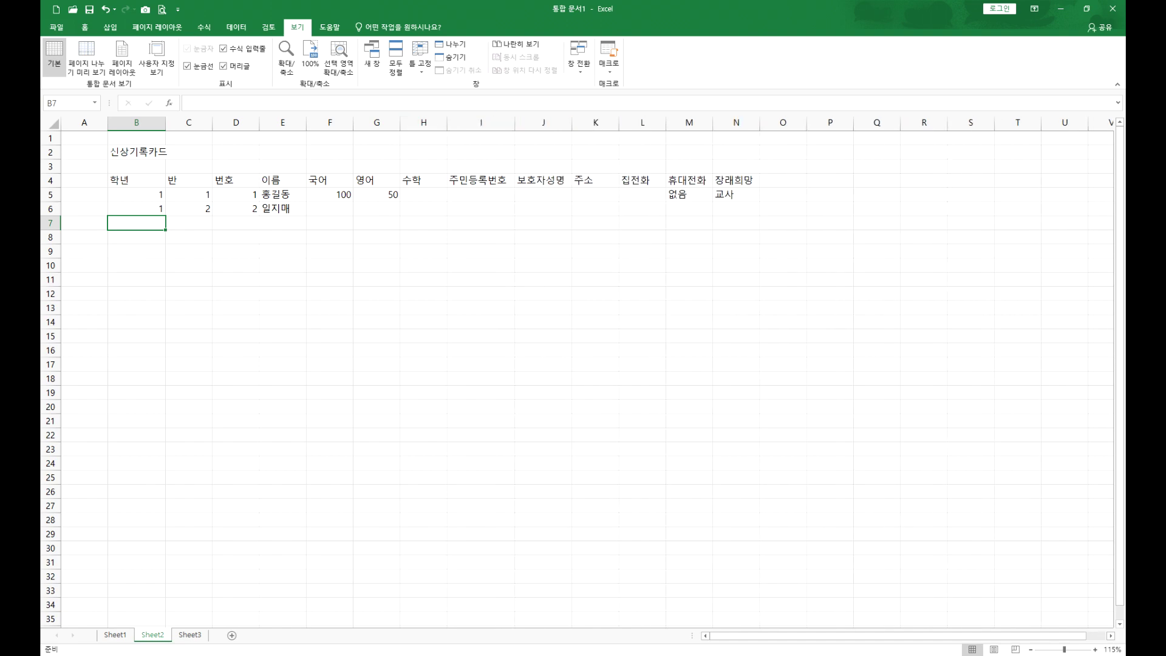
key("alt+Tab")
key("alt+Tab")
key("alt+Tab")
left_click_drag(261, 223, 50, 223)
Step: Leave the Notepad notes and bring up File Explorer at the 엑셀_완성파일 folder
left_click(51, 574)
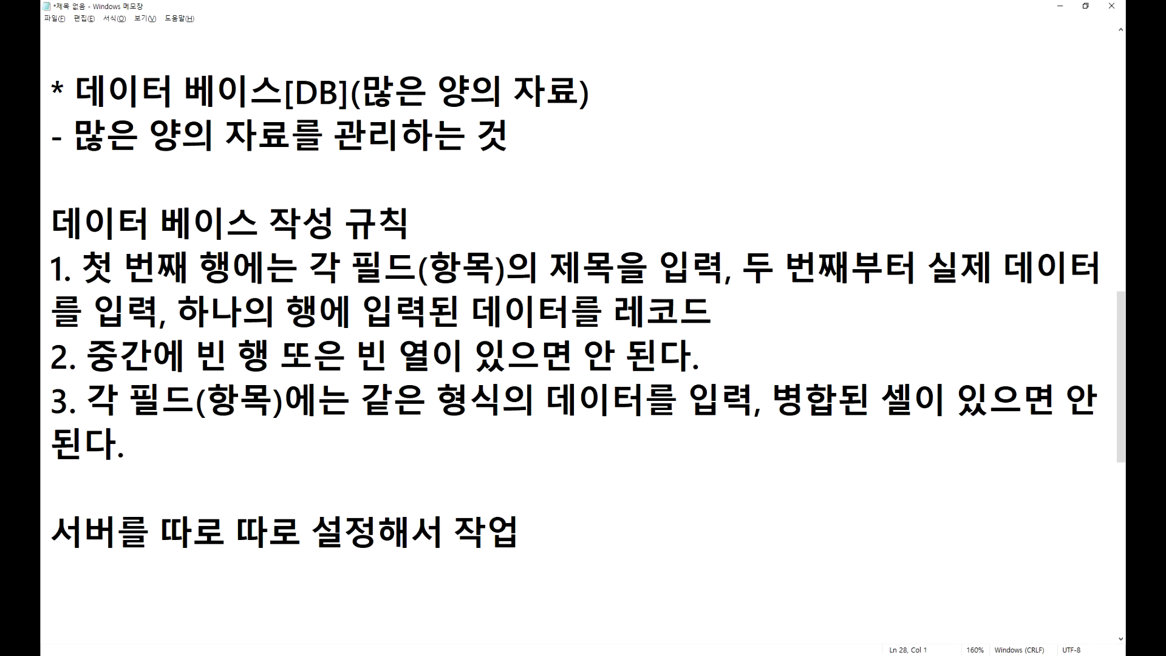
key("alt+Tab")
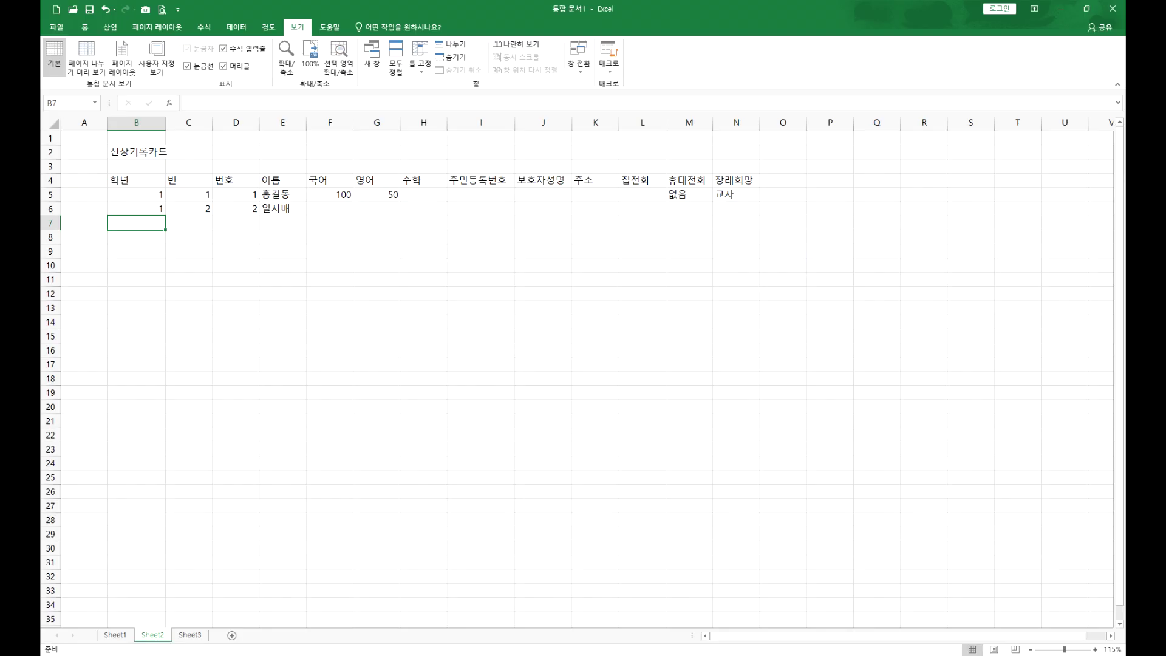
key("alt+Tab")
key("BackSpace")
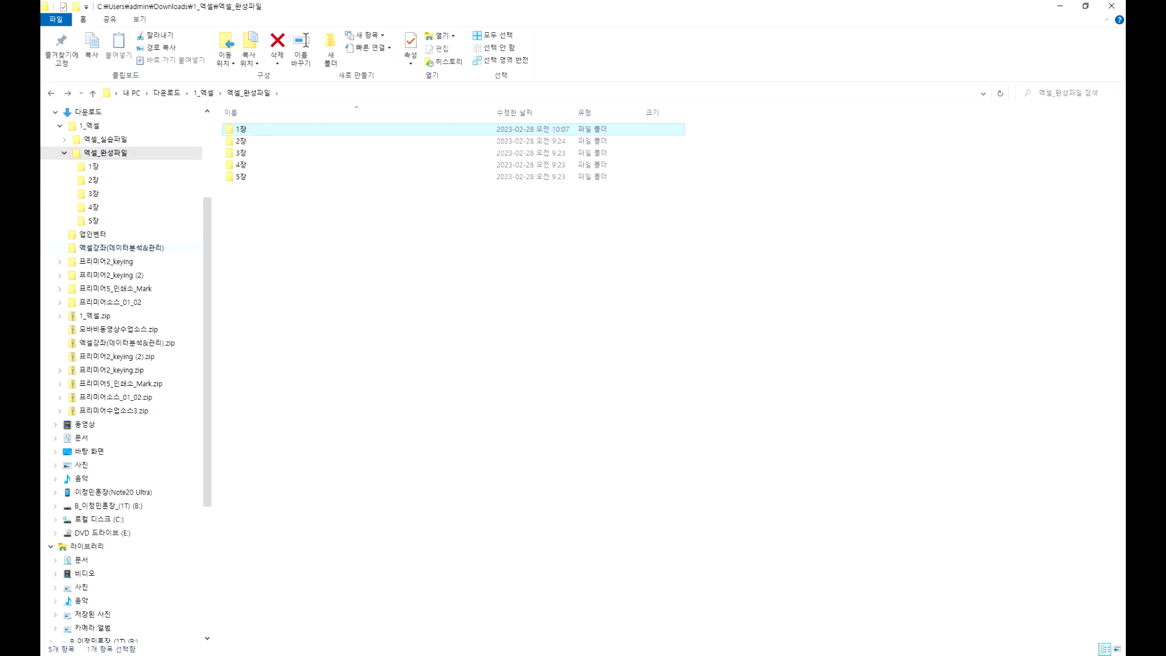
Step: Go to the 엑셀강좌(데이터분석&관리) folder and open 데이터분석&관리.xlsx
left_click(121, 248)
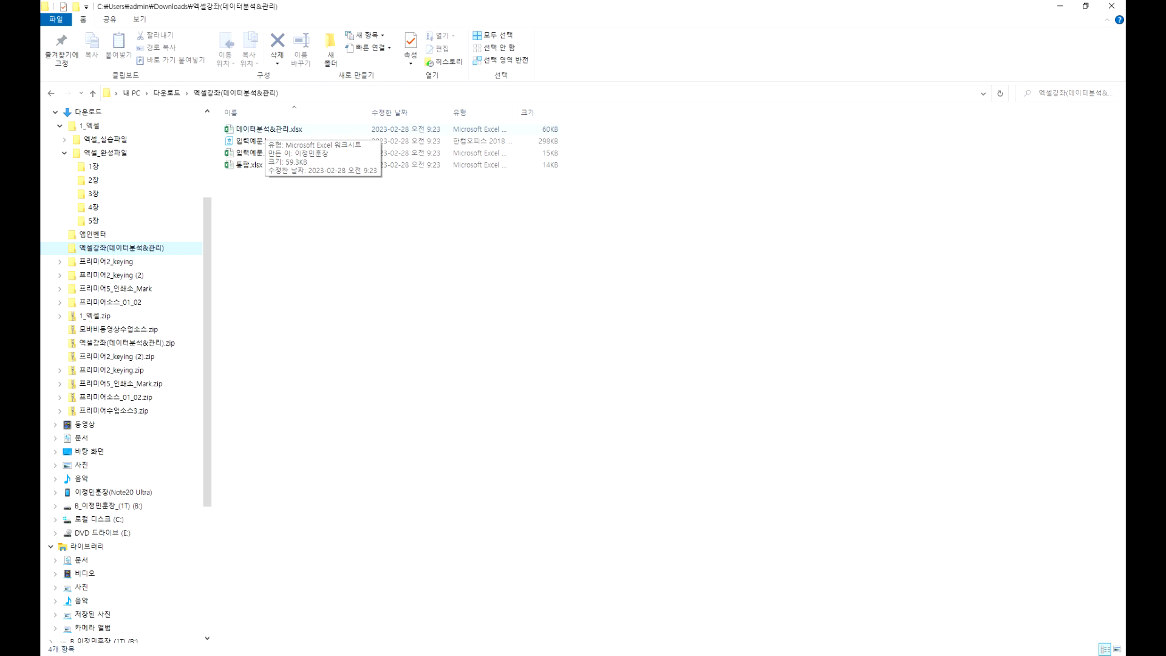
left_click(262, 130)
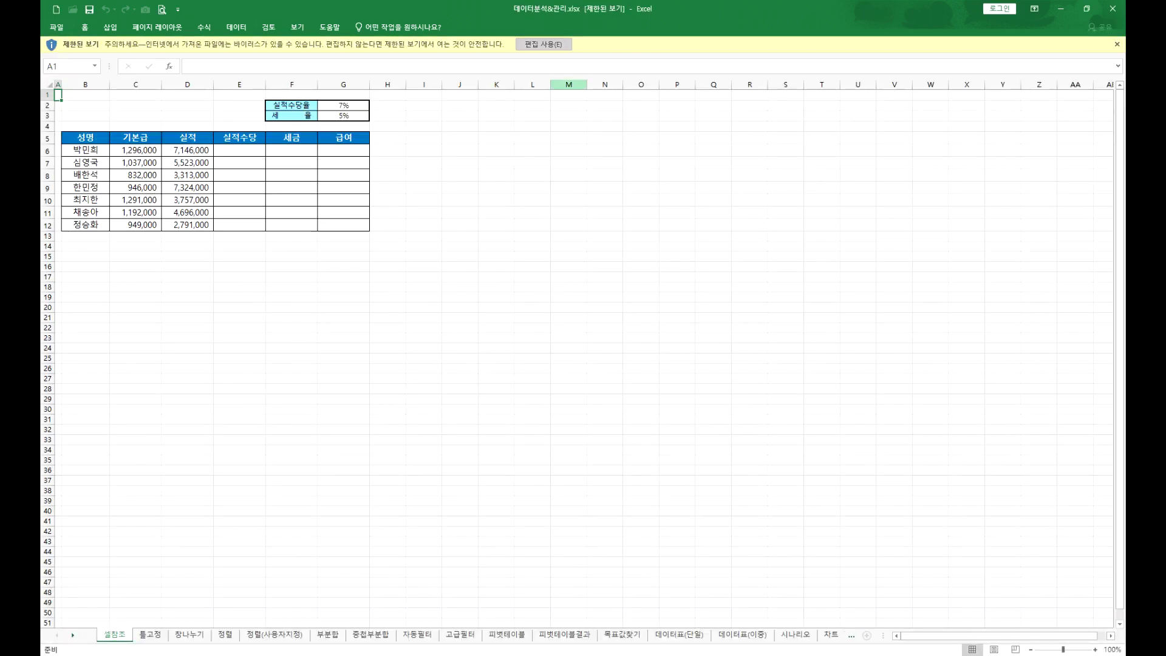
Step: Enable editing and page through the sheets to 부분합, then back to 틀고정
left_click(544, 44)
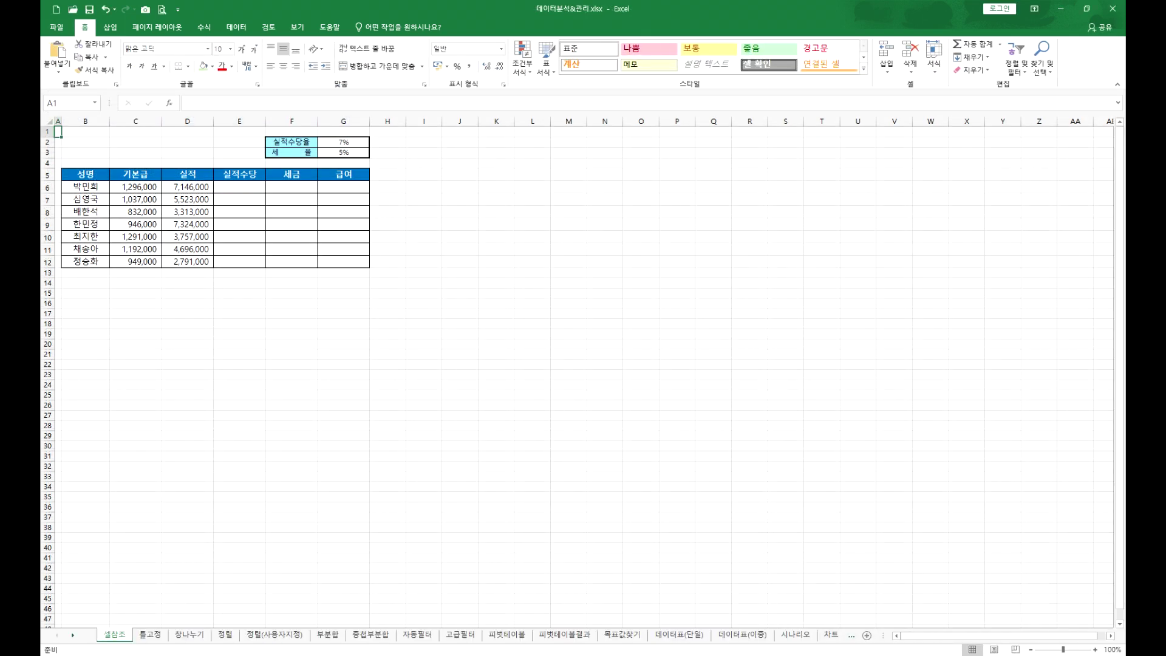
key("ctrl+Page_Down")
key("ctrl+Page_Down")
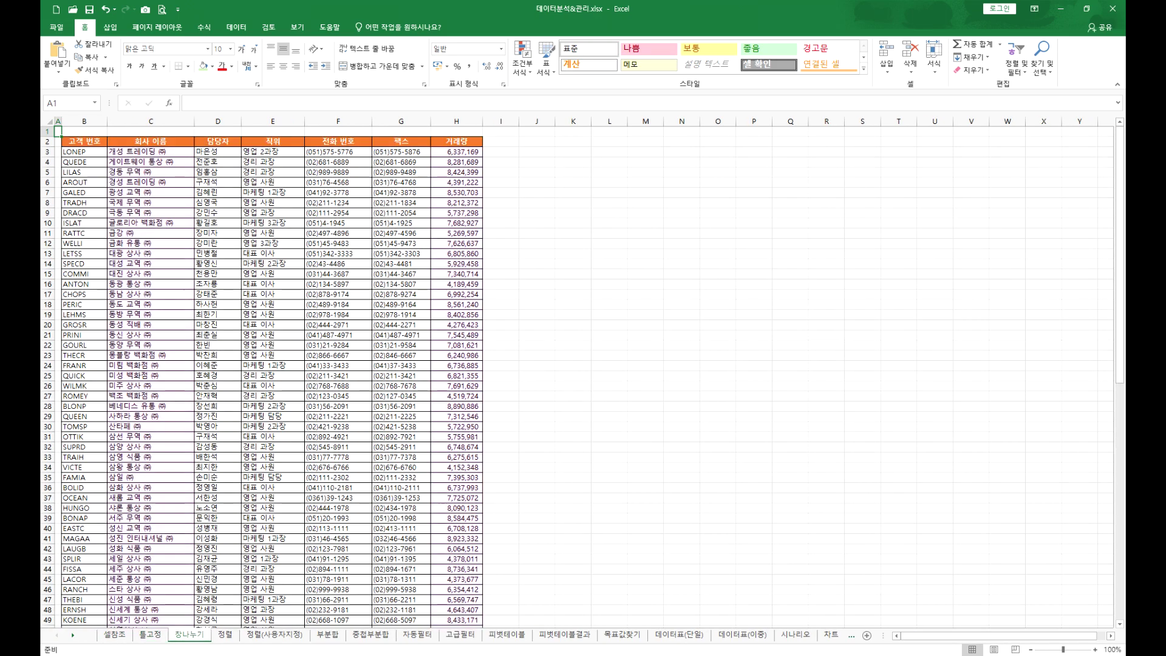
key("ctrl+Page_Down")
key("ctrl+Page_Down")
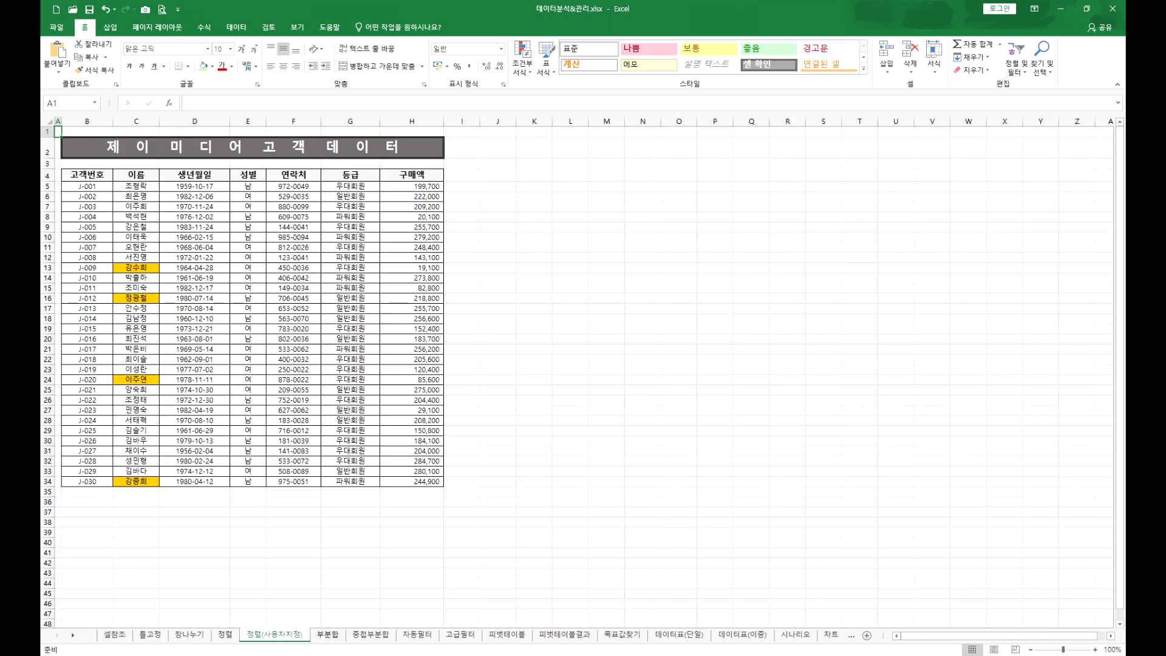
key("ctrl+Page_Down")
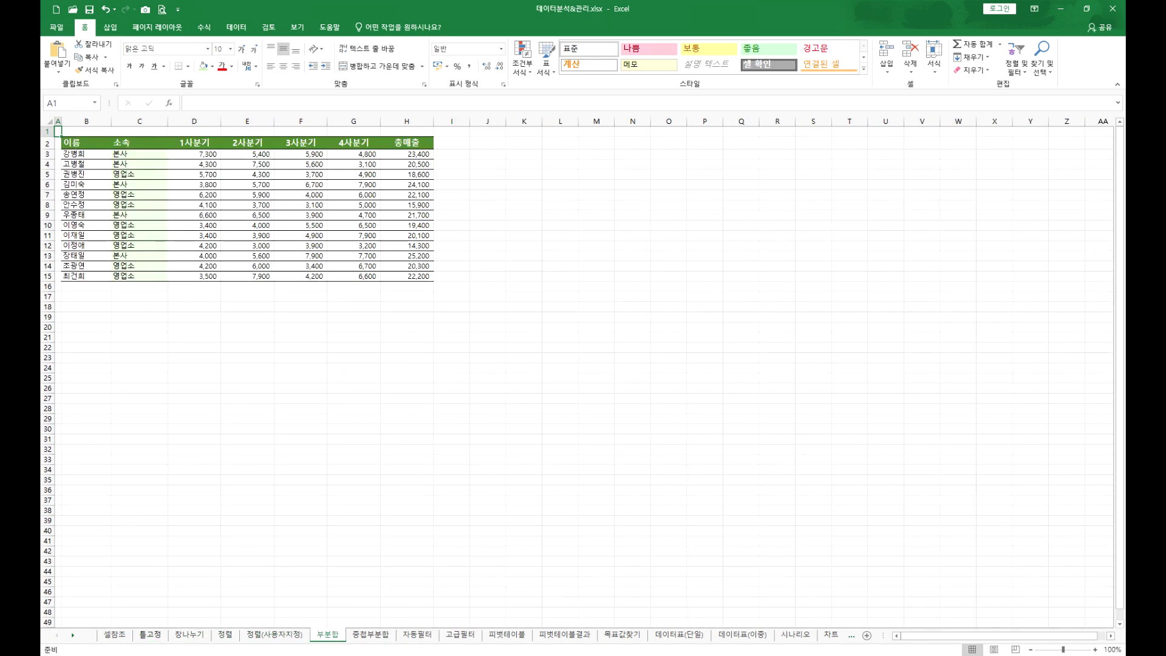
key("ctrl+Page_Up")
key("ctrl+Page_Up")
key("ctrl+Page_Up")
key("ctrl+Page_Up")
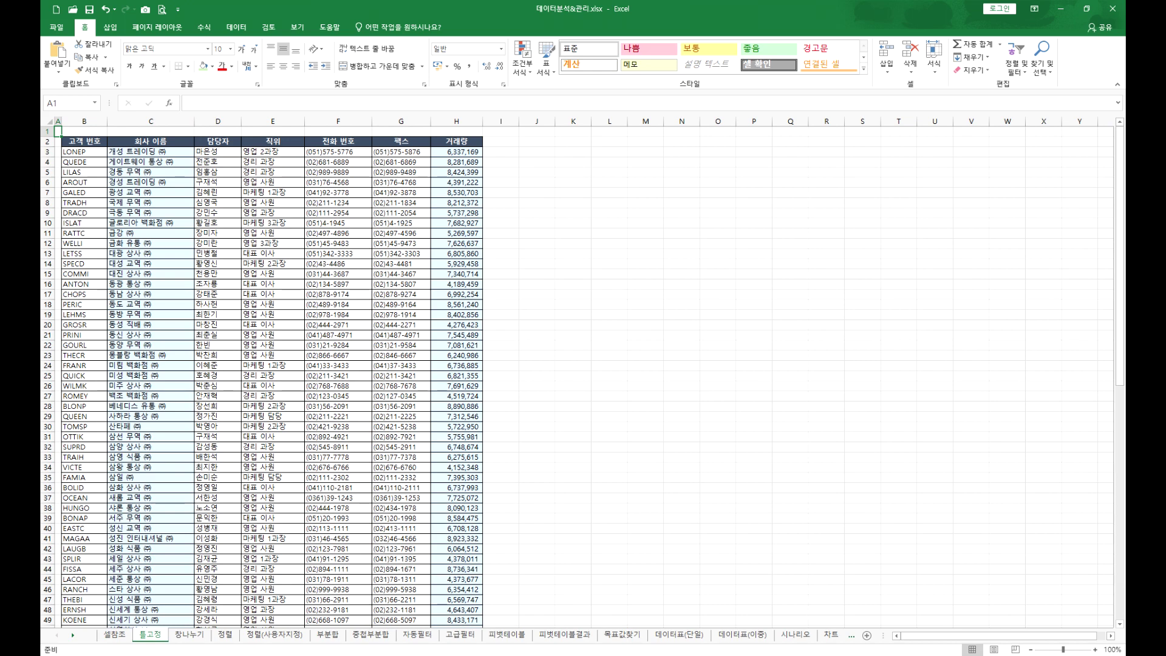
Step: Scroll up and down through the 틀고정 customer table to review its 거래량 rows
scroll(273, 377, "down", 4)
scroll(273, 377, "up", 4)
scroll(274, 377, "down", 4)
scroll(273, 377, "up", 3)
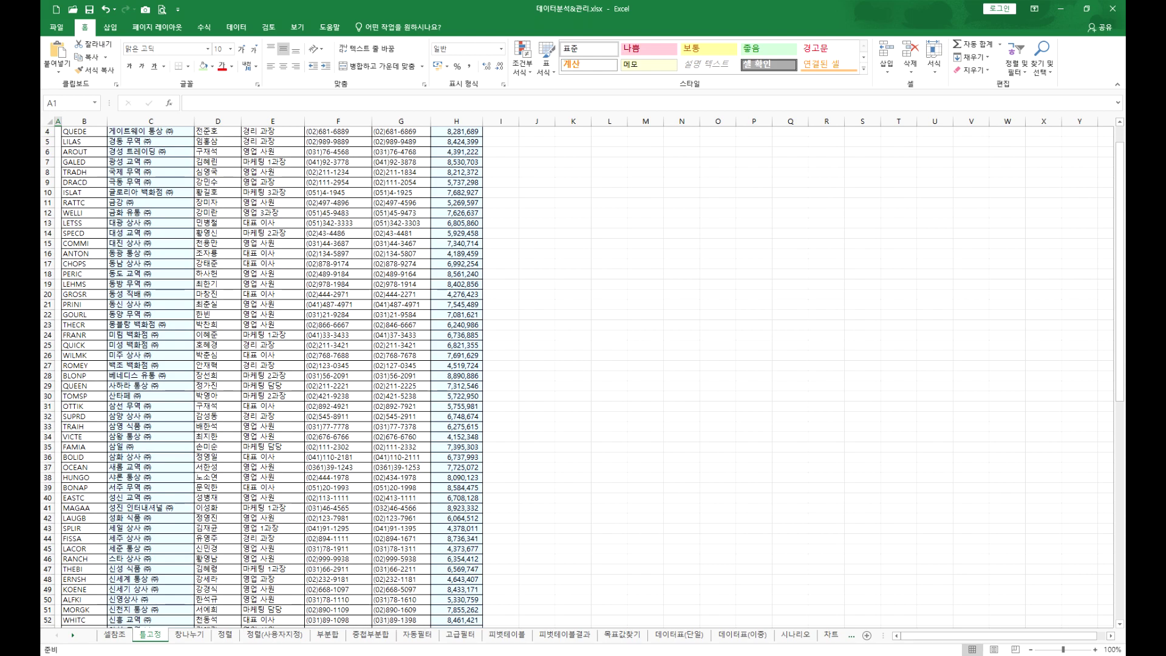
scroll(273, 377, "up", 1)
scroll(274, 377, "down", 11)
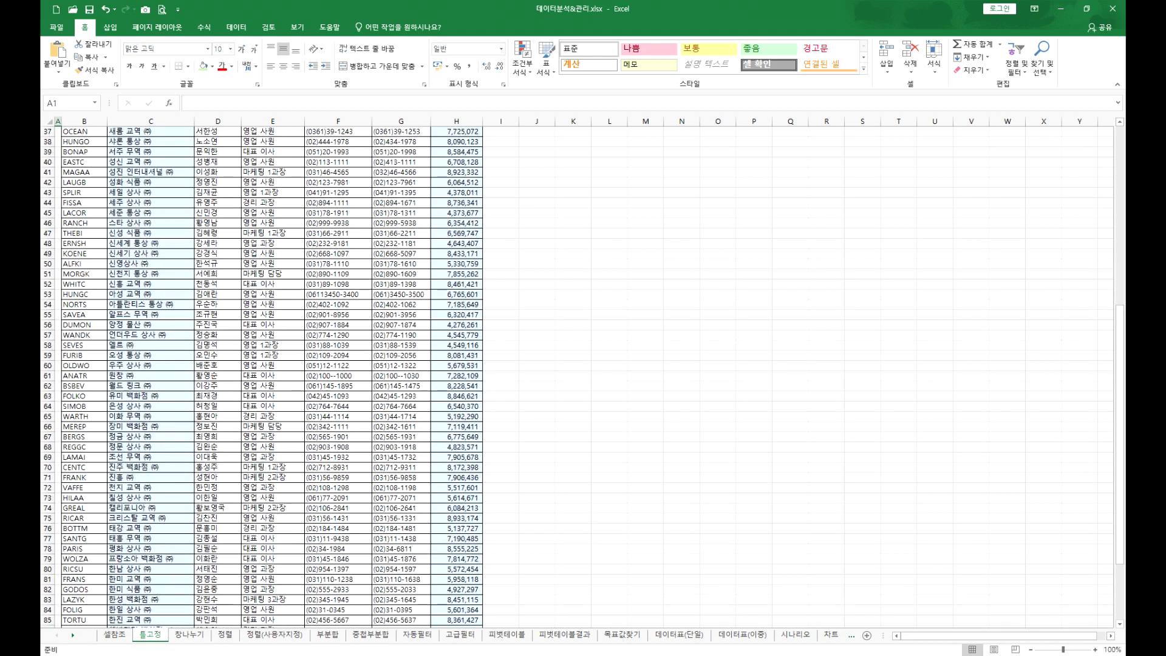
scroll(273, 377, "up", 11)
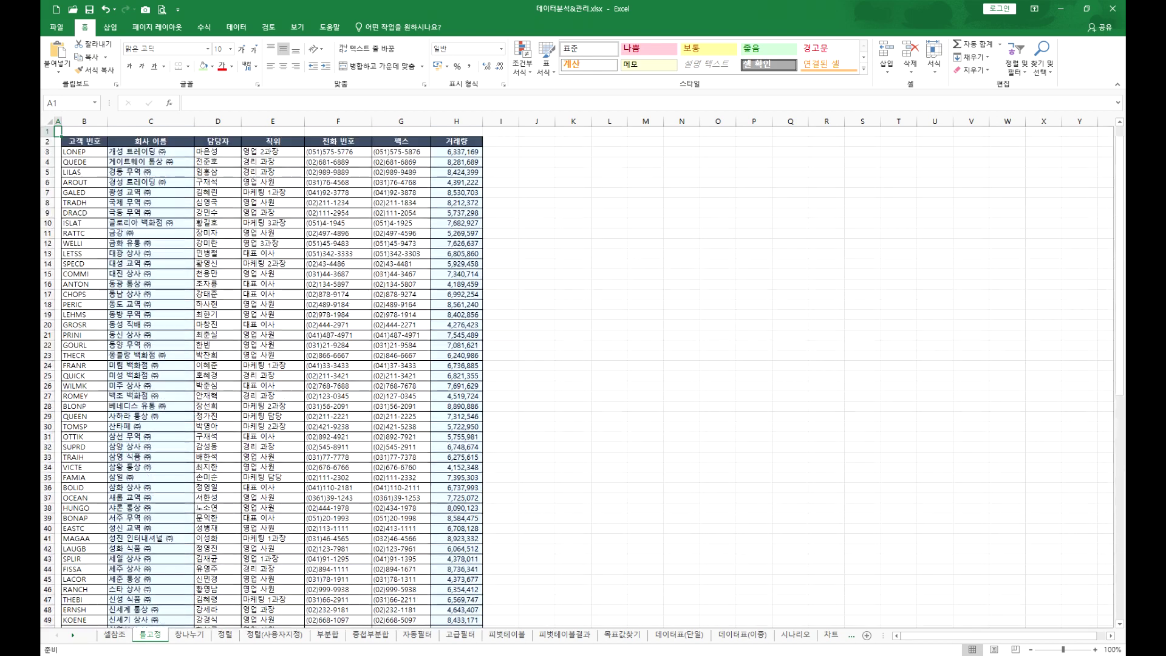
scroll(273, 376, "down", 4)
scroll(273, 377, "down", 16)
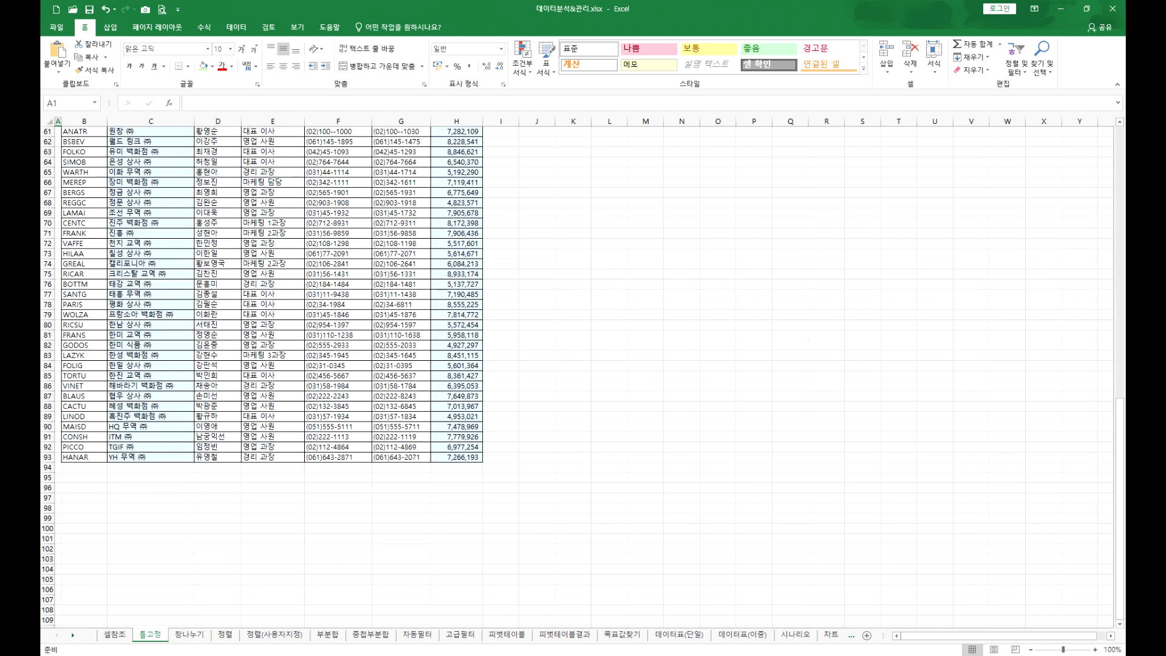
scroll(273, 377, "up", 16)
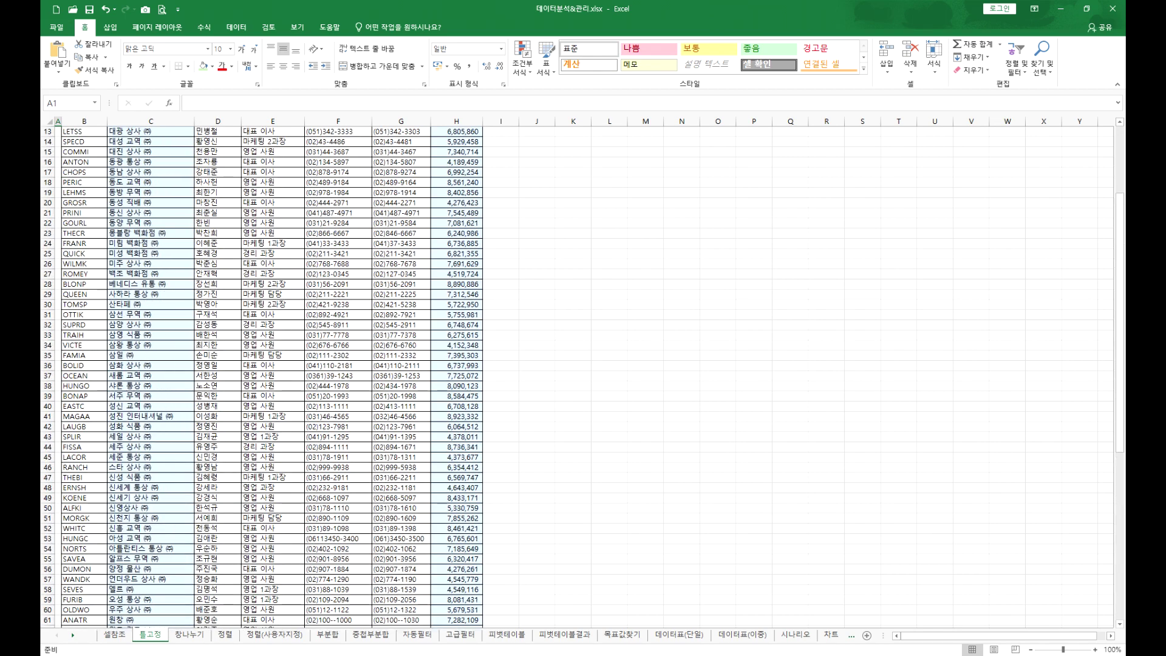
scroll(274, 377, "up", 4)
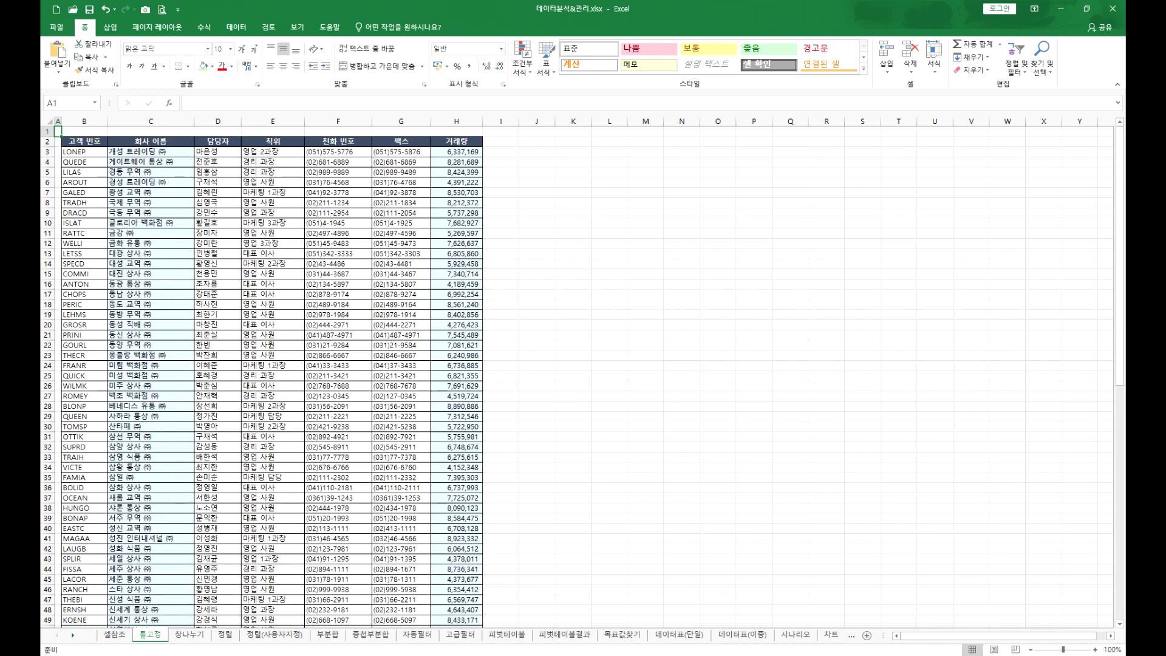
left_click(218, 151)
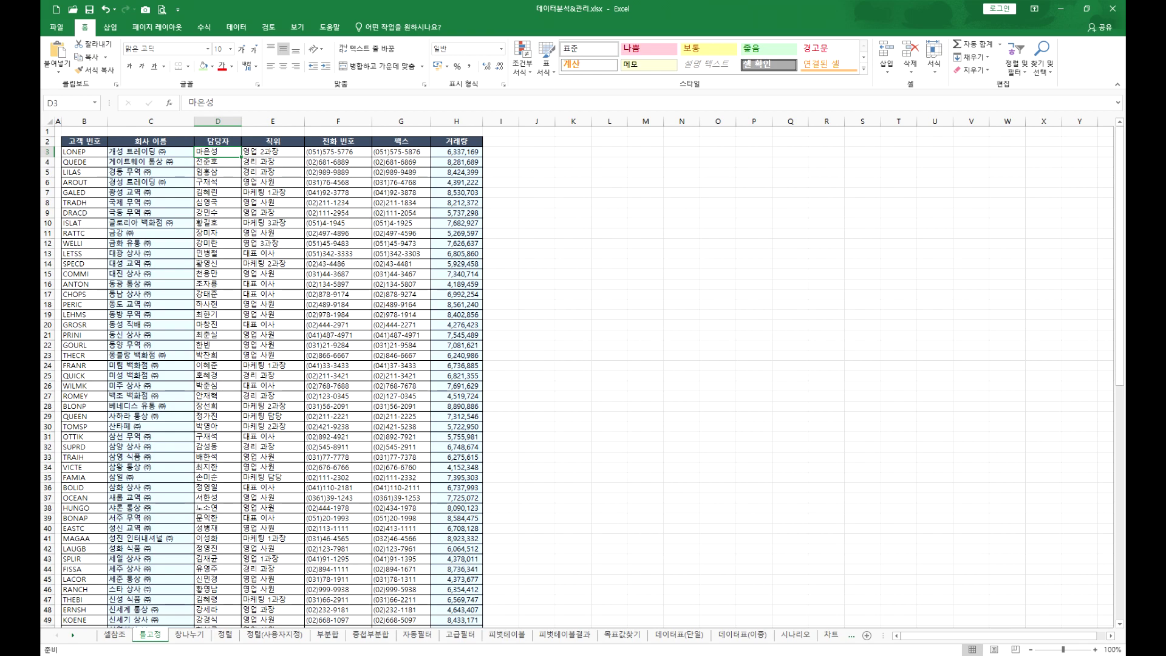
left_click(339, 365)
scroll(338, 365, "down", 9)
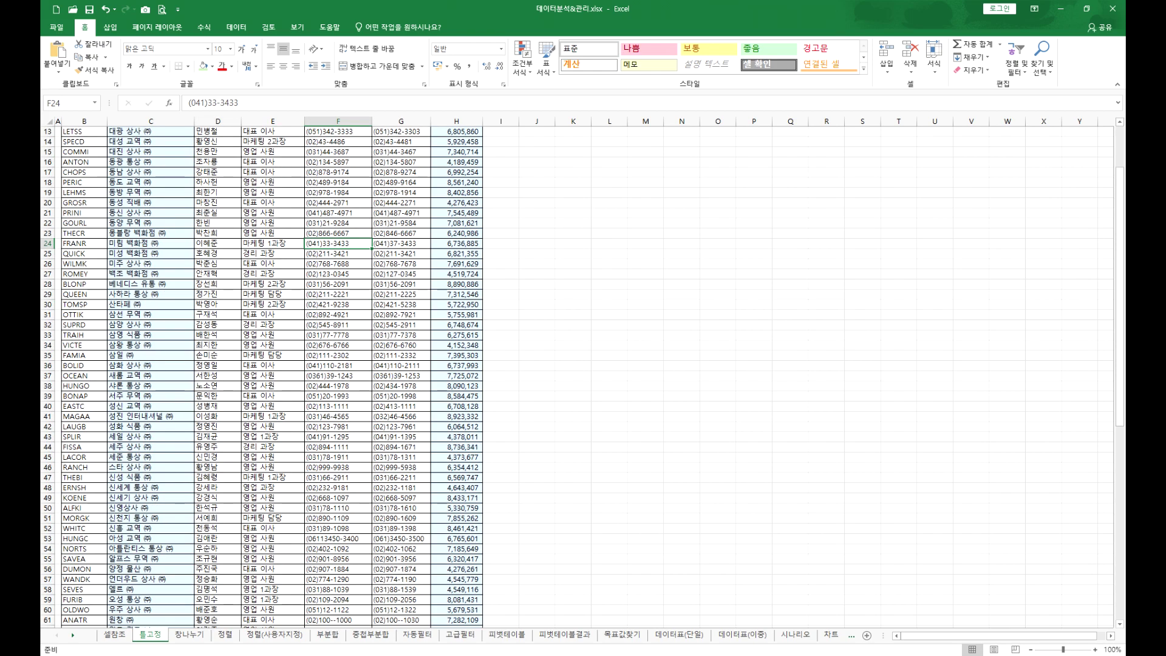
scroll(339, 365, "down", 6)
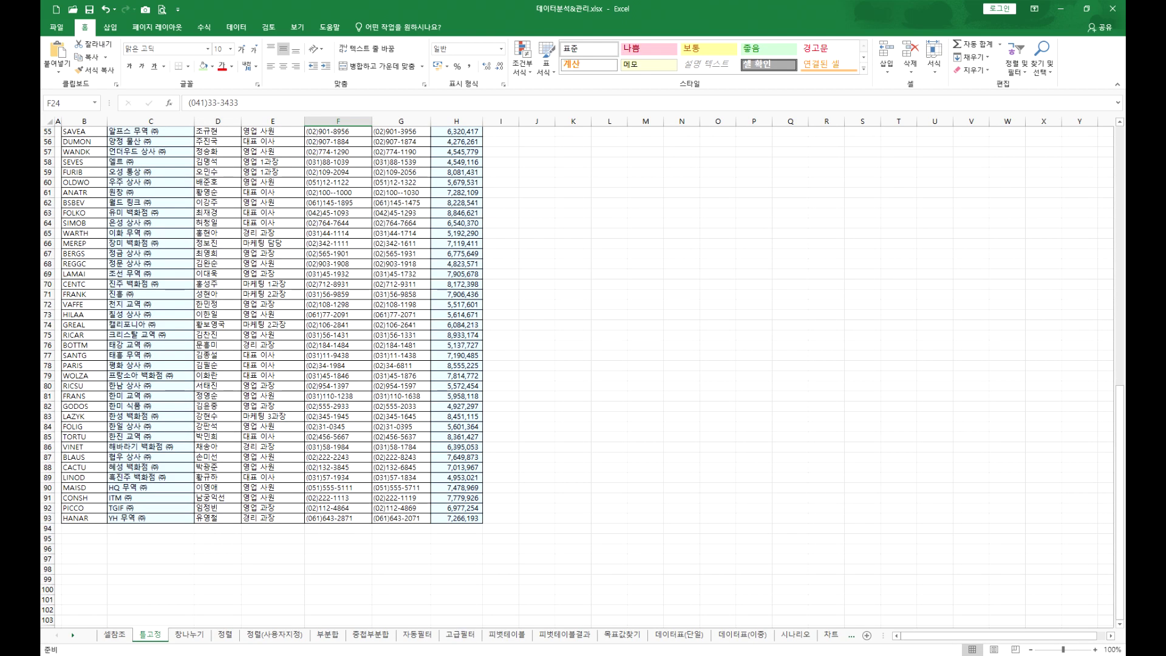
scroll(272, 376, "up", 3)
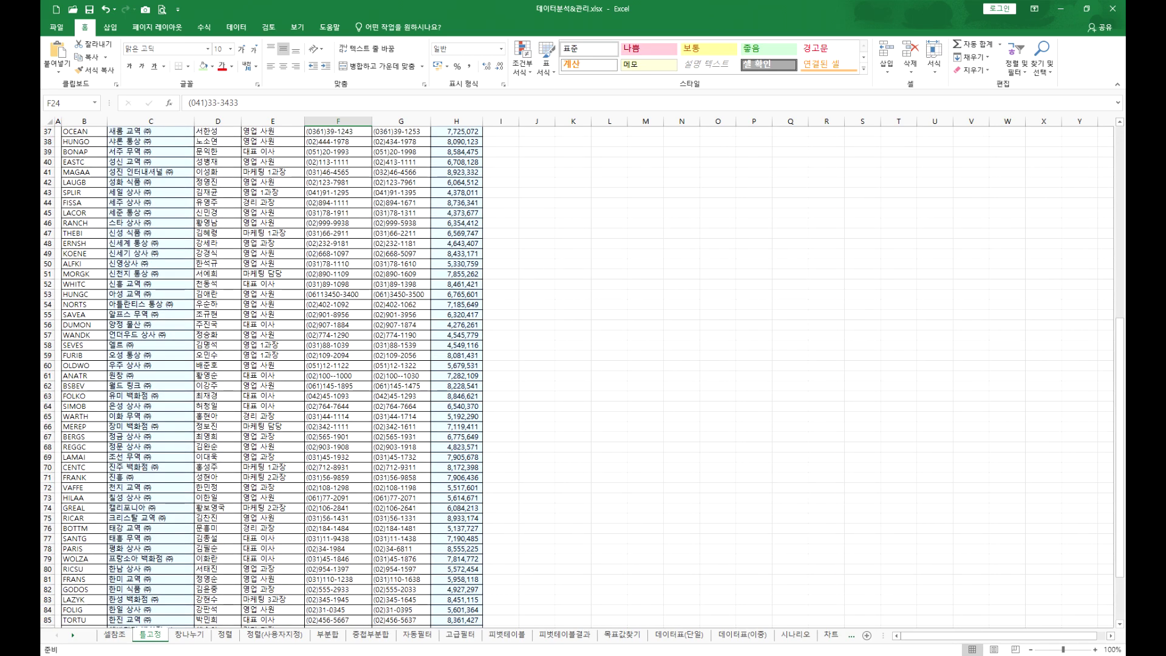
left_click(339, 132)
key("ctrl+shift+Down")
key("shift+Right")
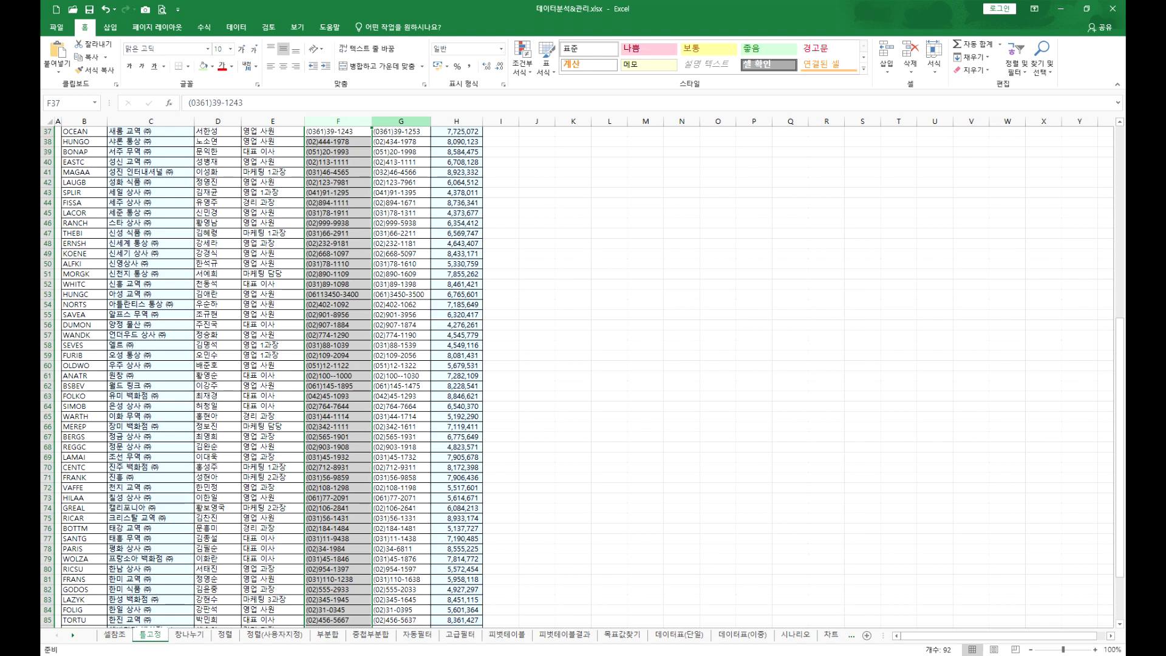
key("shift+Left")
key("shift+Left")
left_click(339, 222)
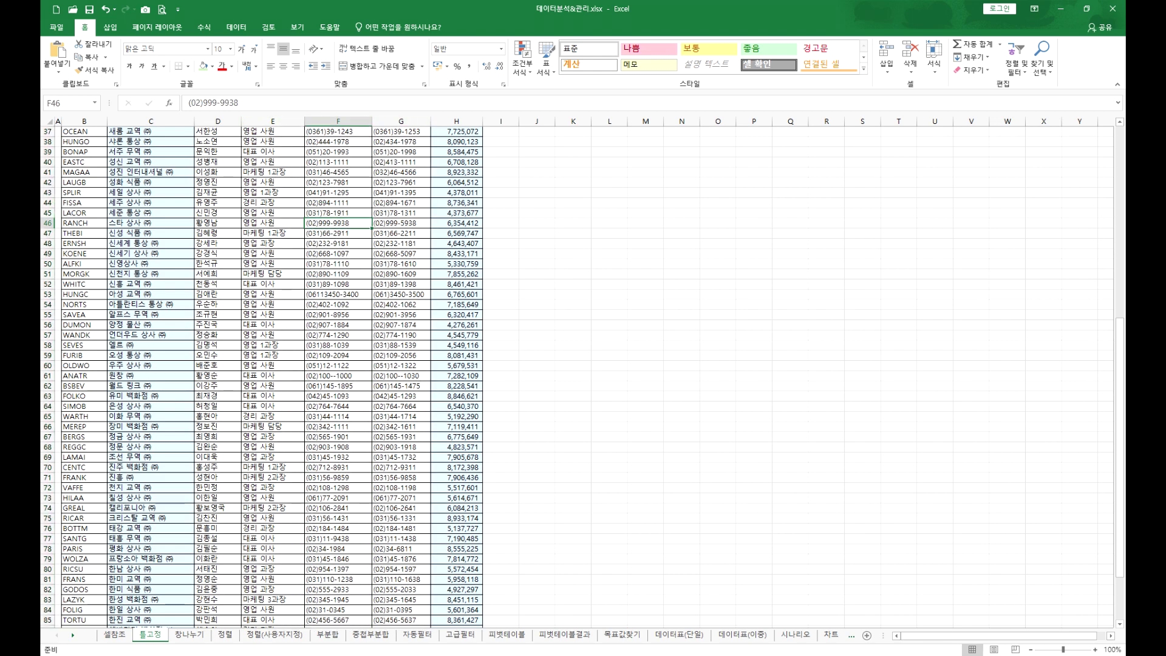
scroll(273, 377, "up", 12)
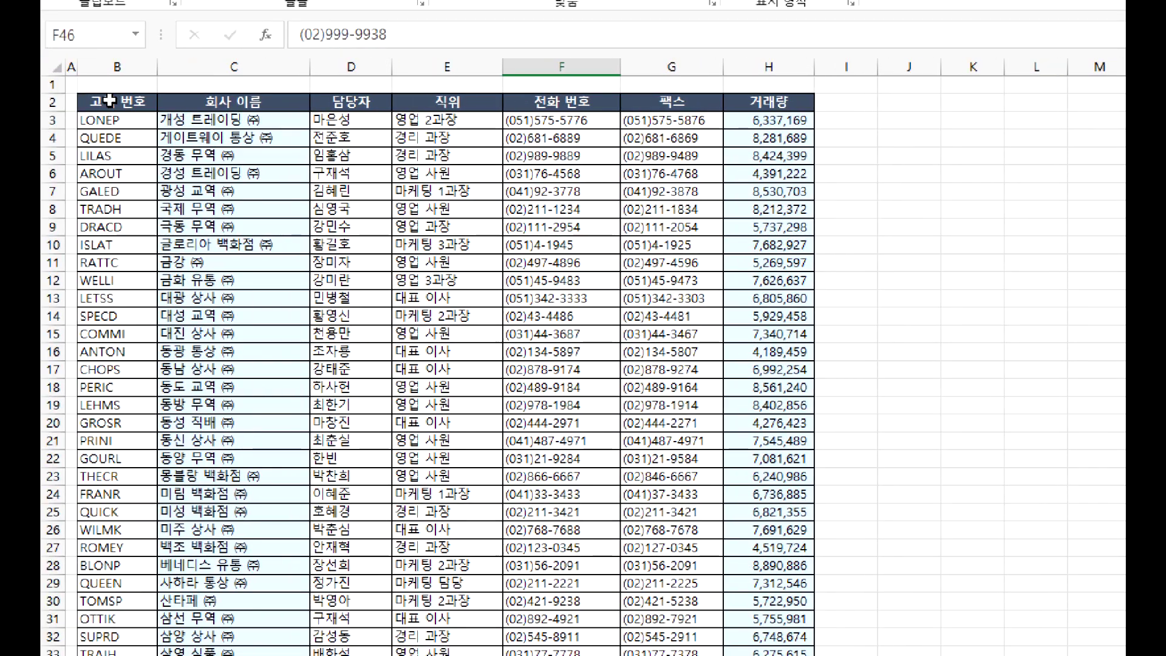
left_click_drag(82, 141, 198, 140)
left_click_drag(315, 100, 766, 99)
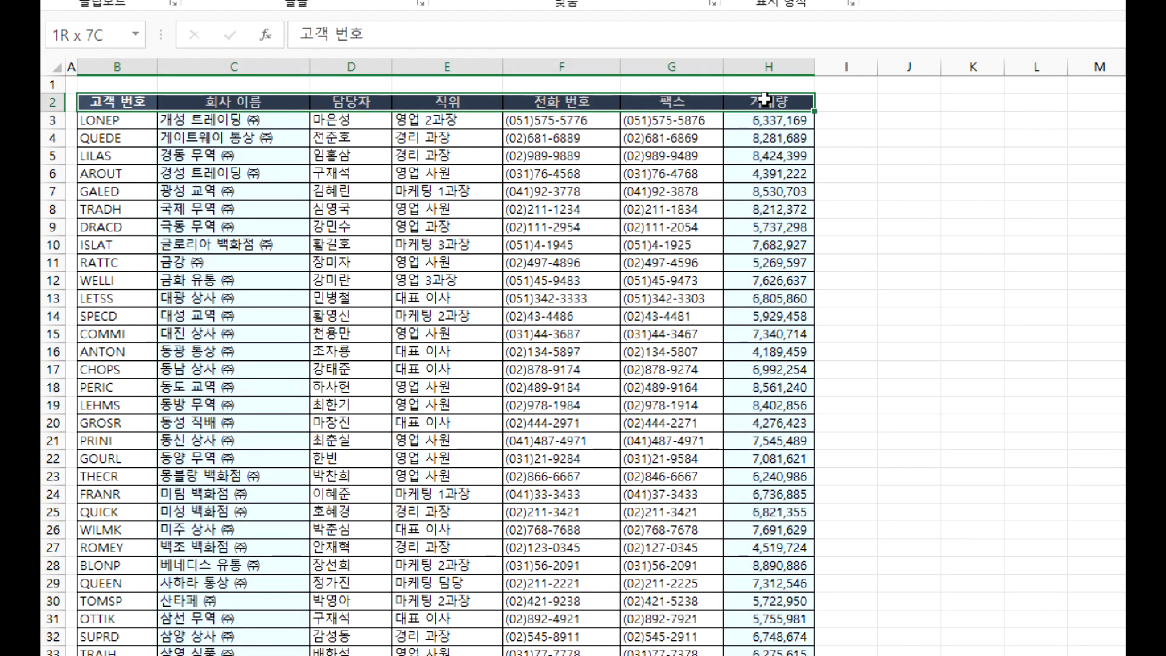
left_click(576, 280)
scroll(532, 419, "down", 3)
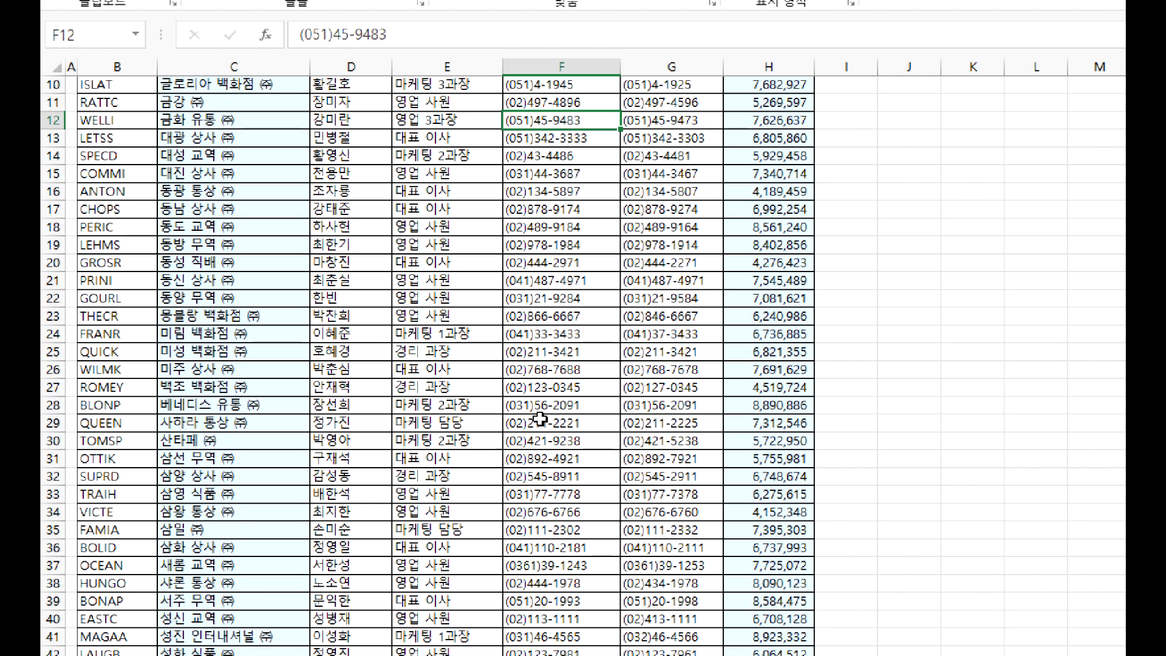
left_click(550, 303)
scroll(542, 354, "up", 3)
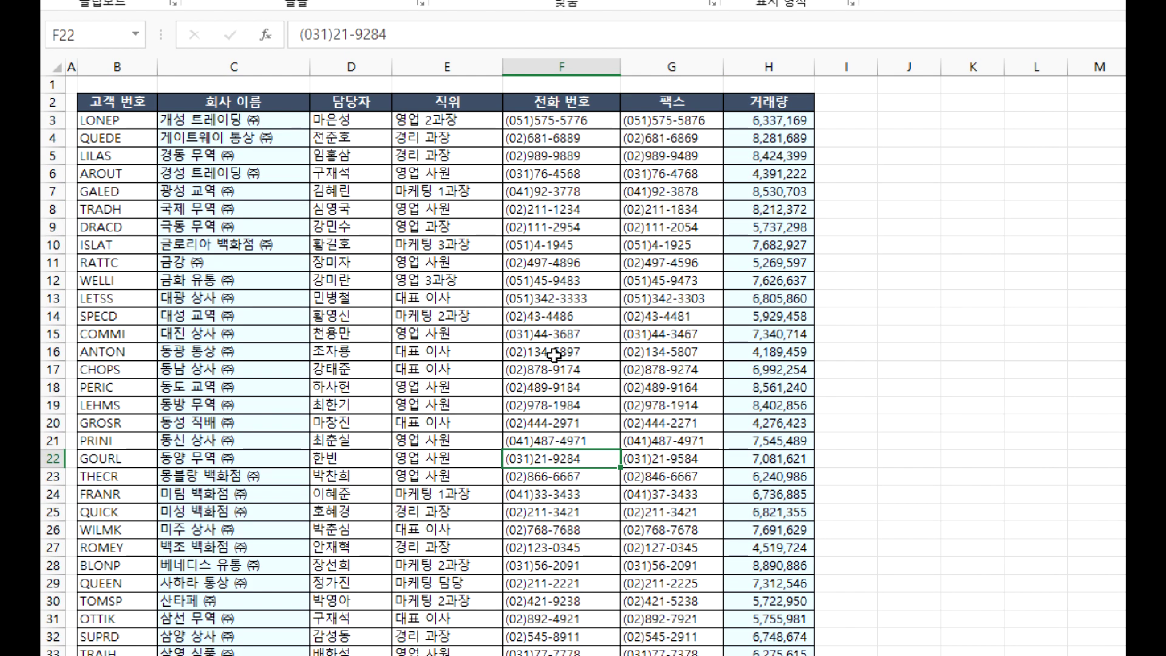
left_click(517, 97)
scroll(538, 439, "down", 4)
scroll(538, 440, "down", 5)
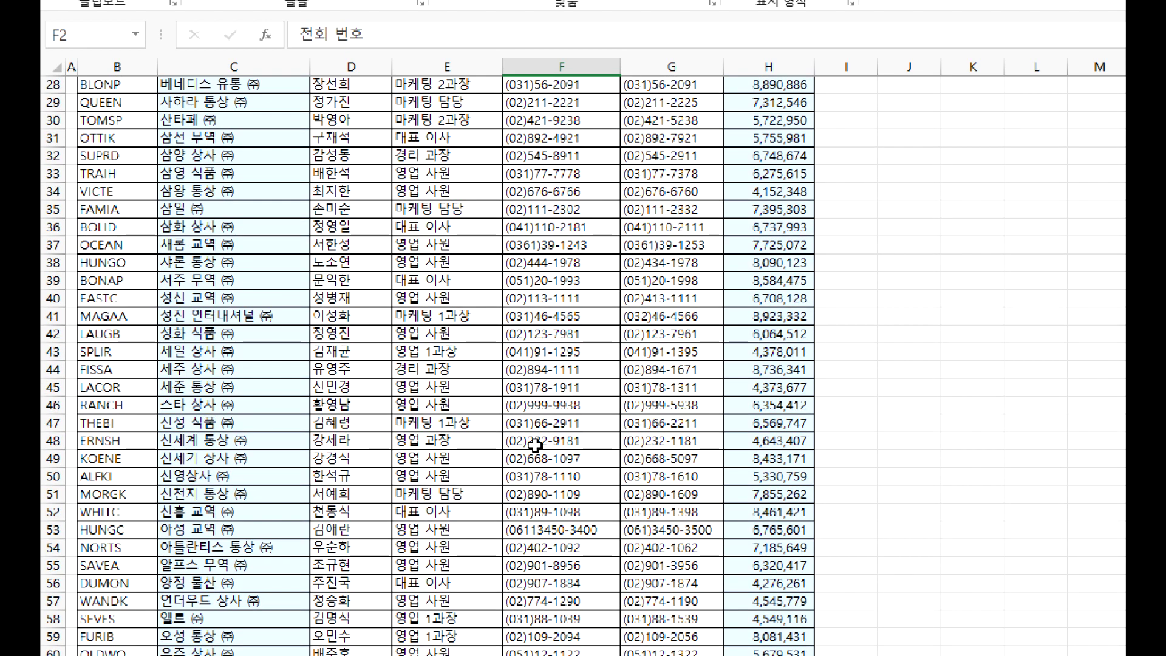
left_click(671, 441)
scroll(671, 444, "up", 6)
scroll(671, 445, "up", 3)
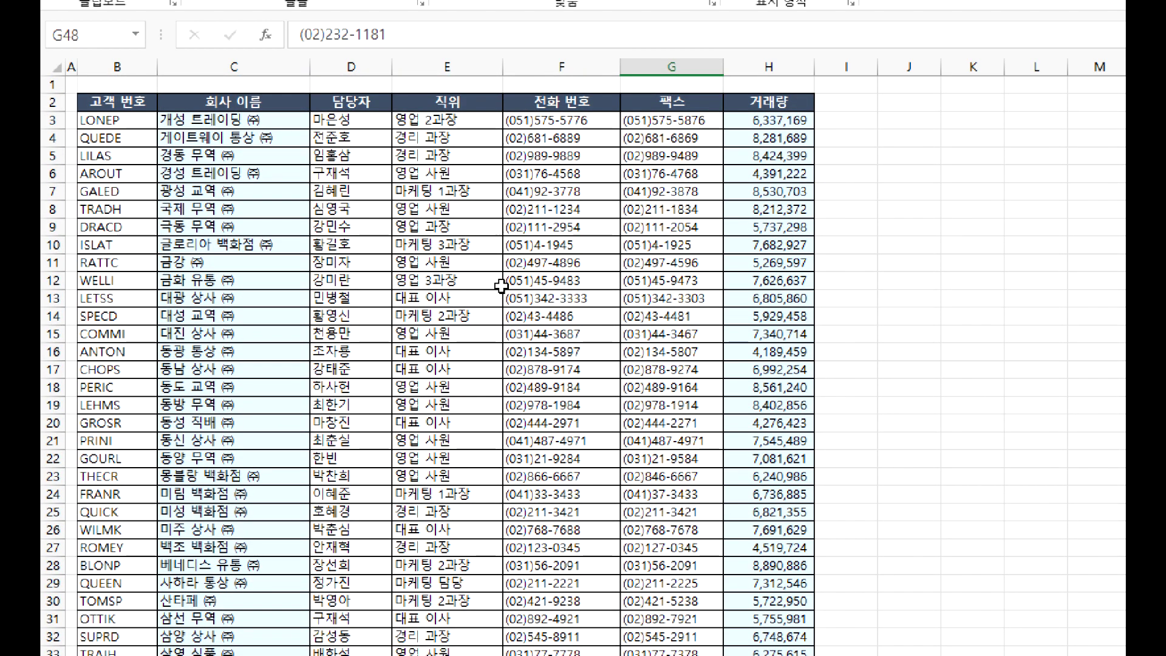
left_click(477, 311)
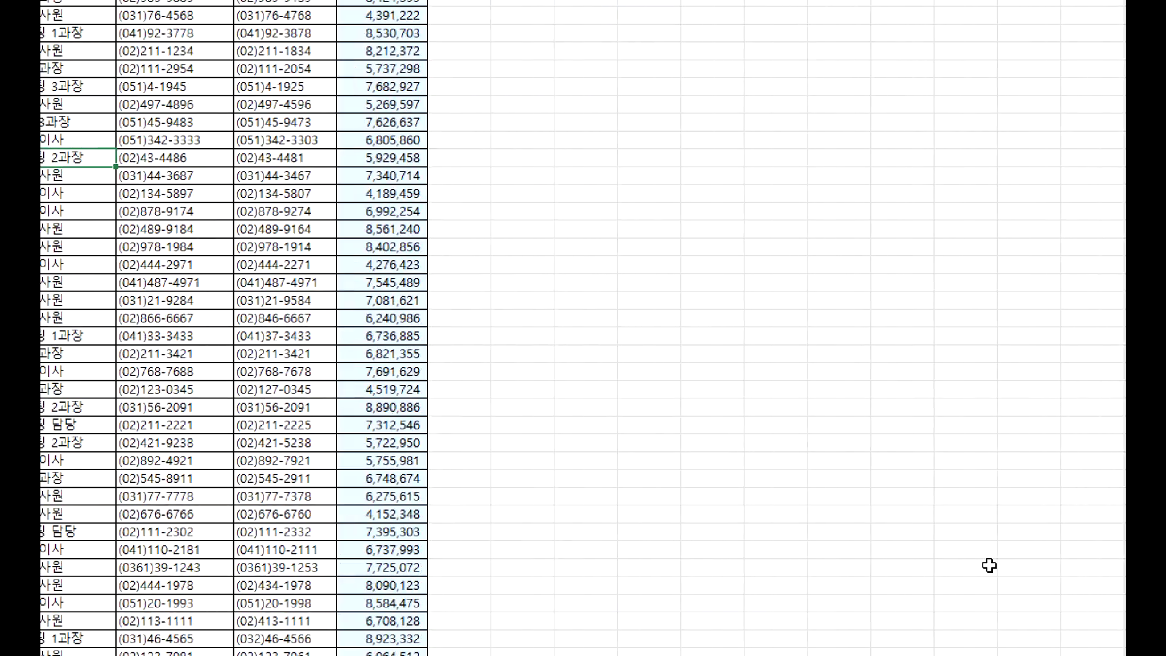
scroll(989, 566, "right", 3)
scroll(960, 523, "left", 8)
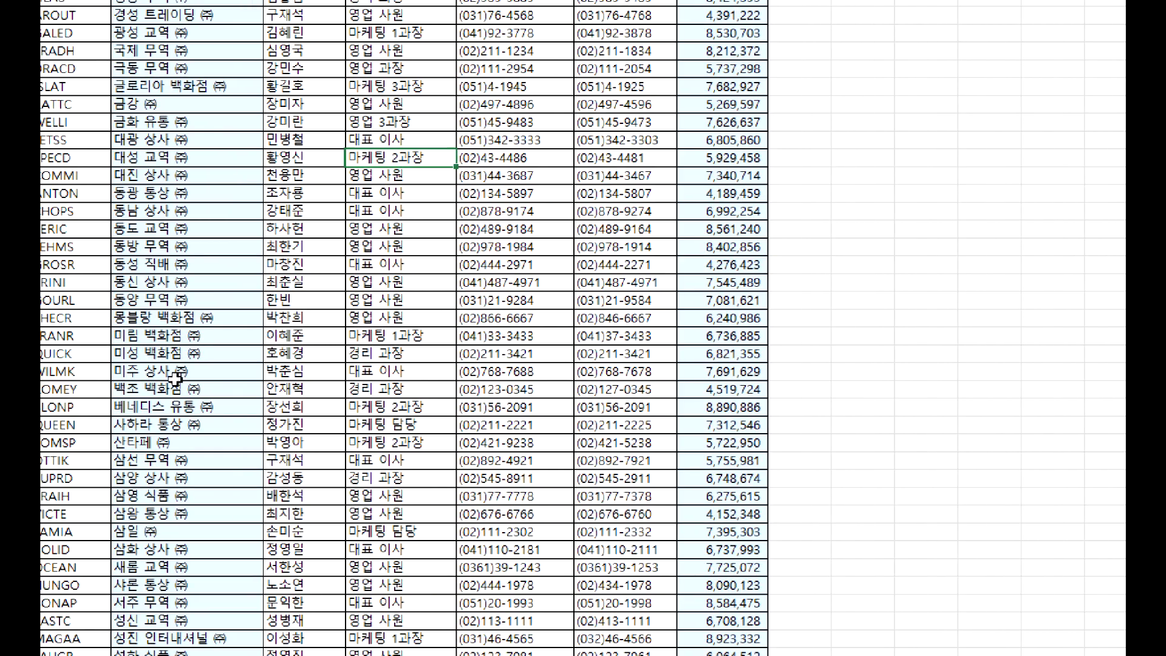
left_click(355, 266)
scroll(340, 270, "left", 1)
left_click(179, 266)
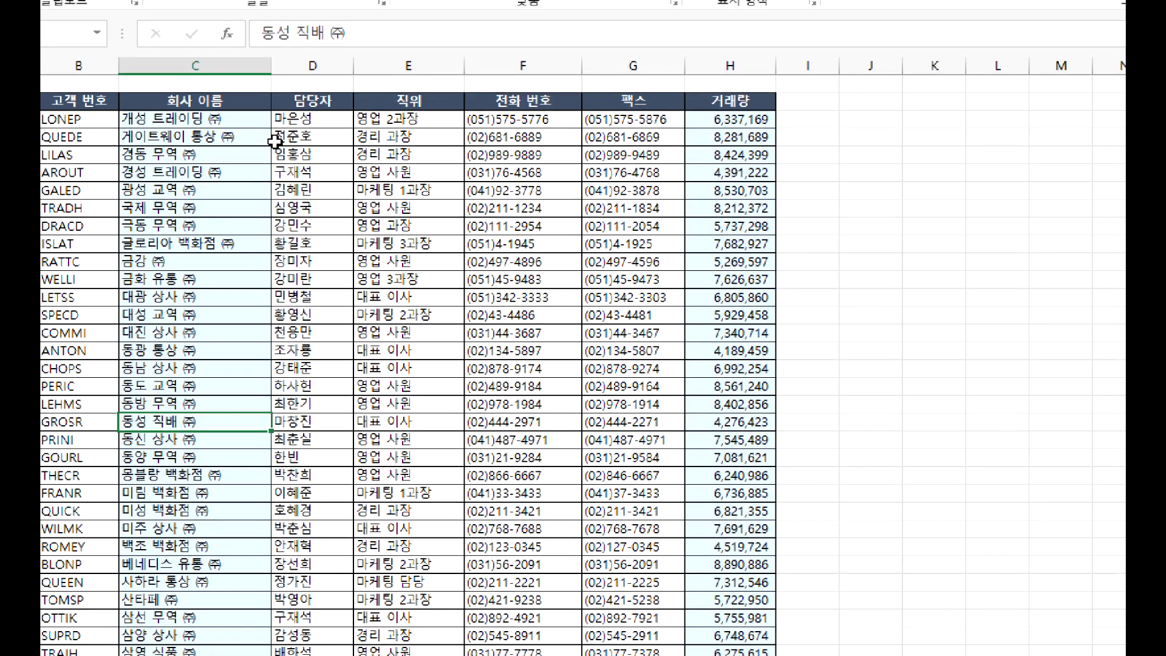
left_click(291, 120)
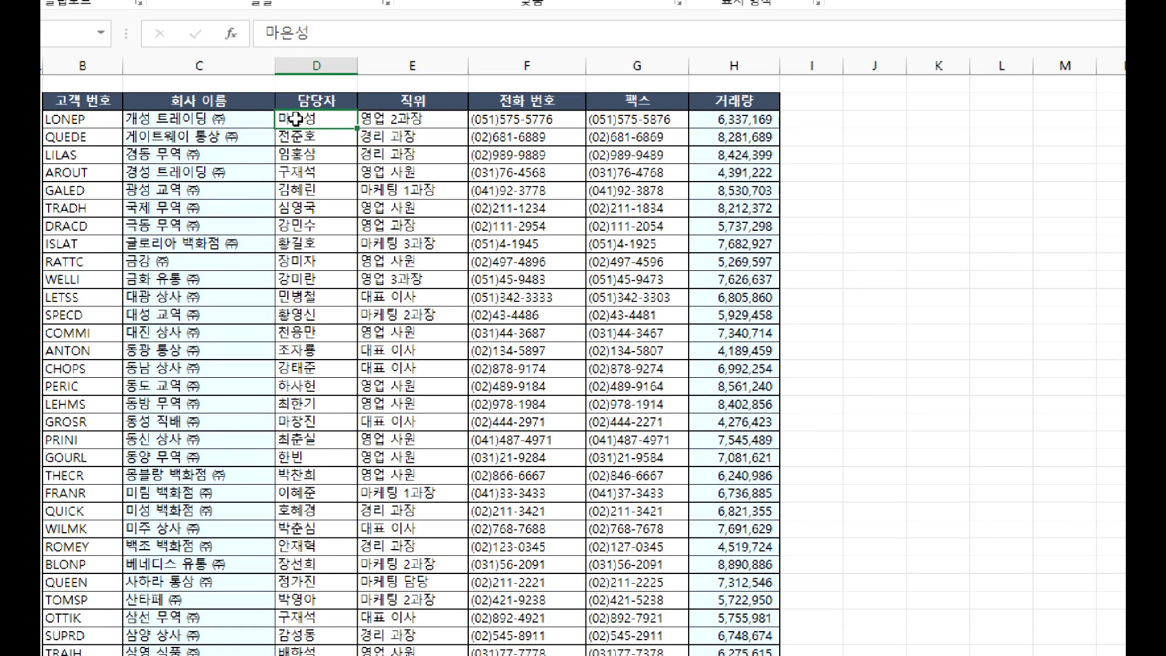
Step: Freeze panes at E3 to lock the header rows and the ID, company and contact columns
left_click(372, 120)
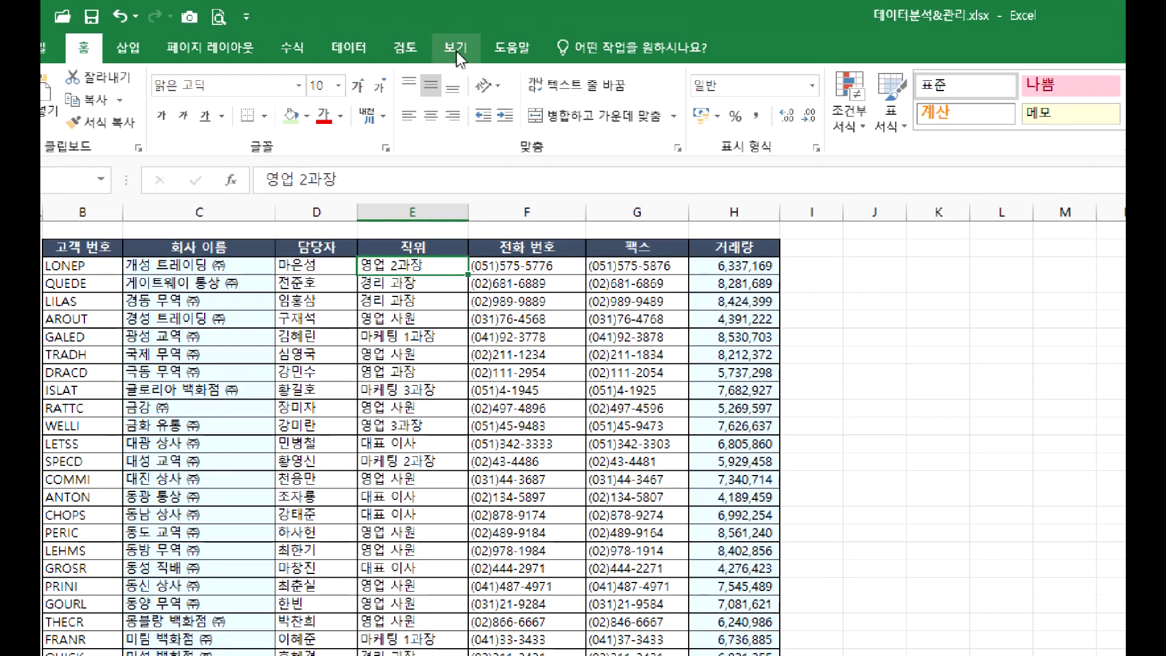
left_click(459, 40)
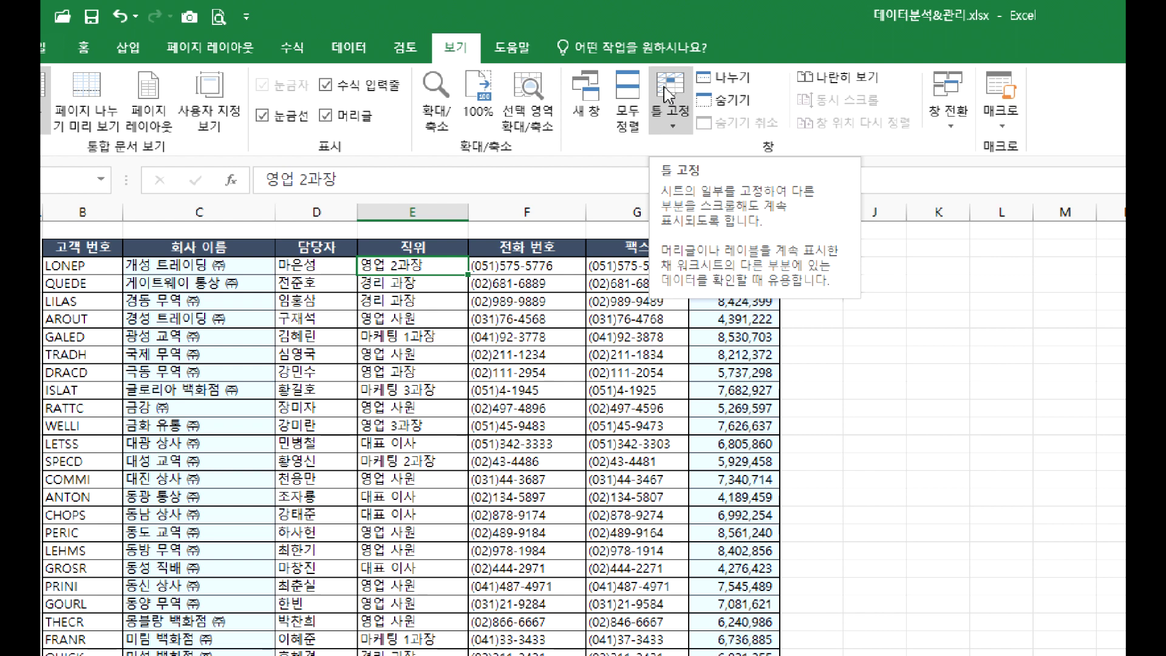
left_click(668, 94)
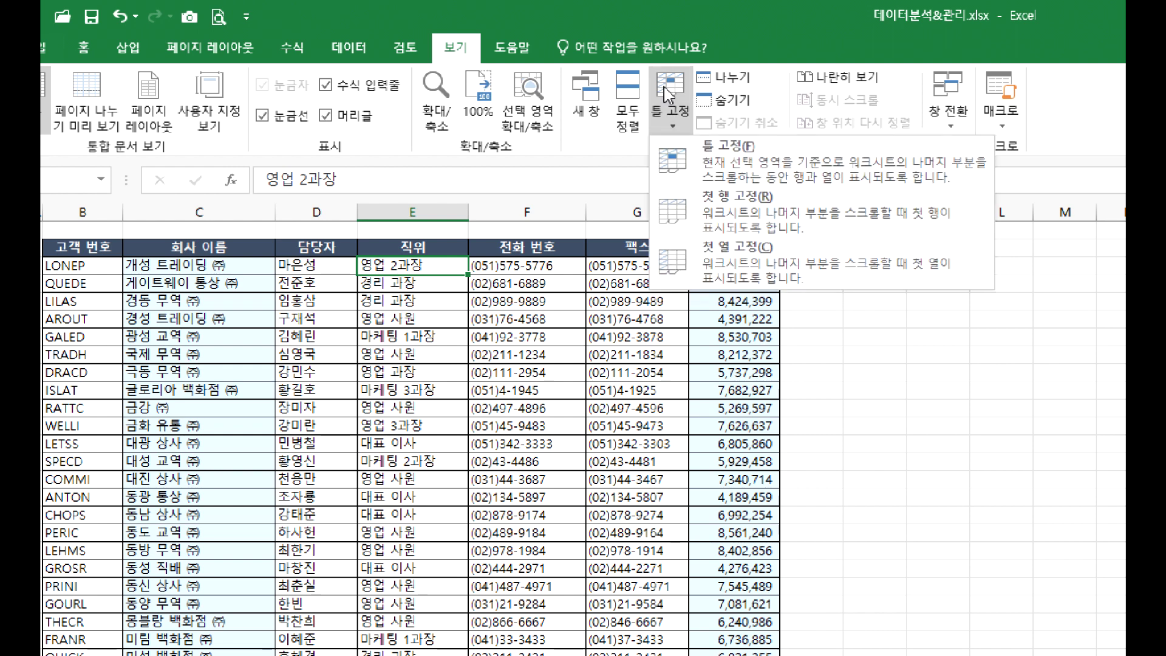
left_click(708, 165)
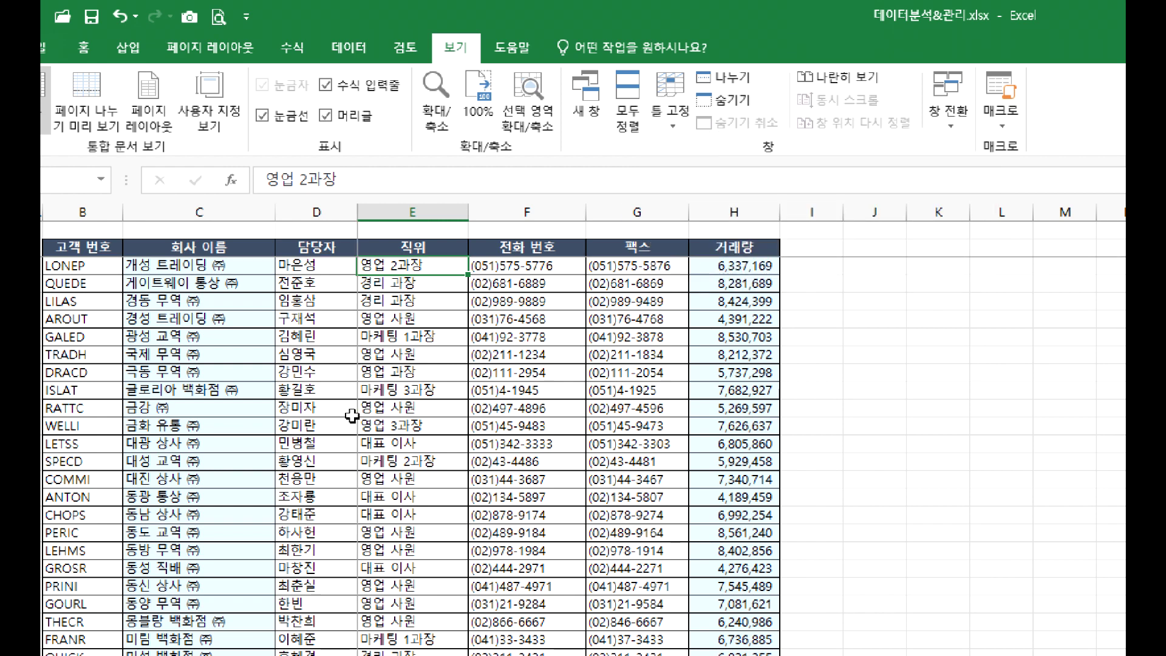
left_click(353, 415)
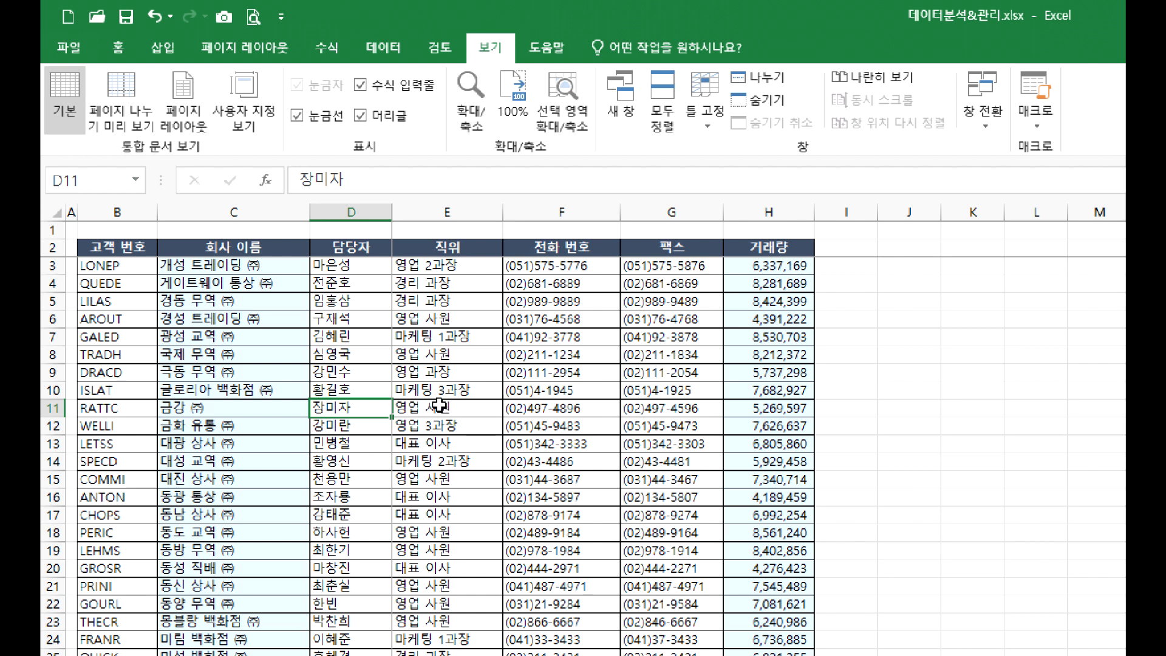
Step: Scroll down and right to confirm the headers and left columns stay frozen
left_click(510, 373)
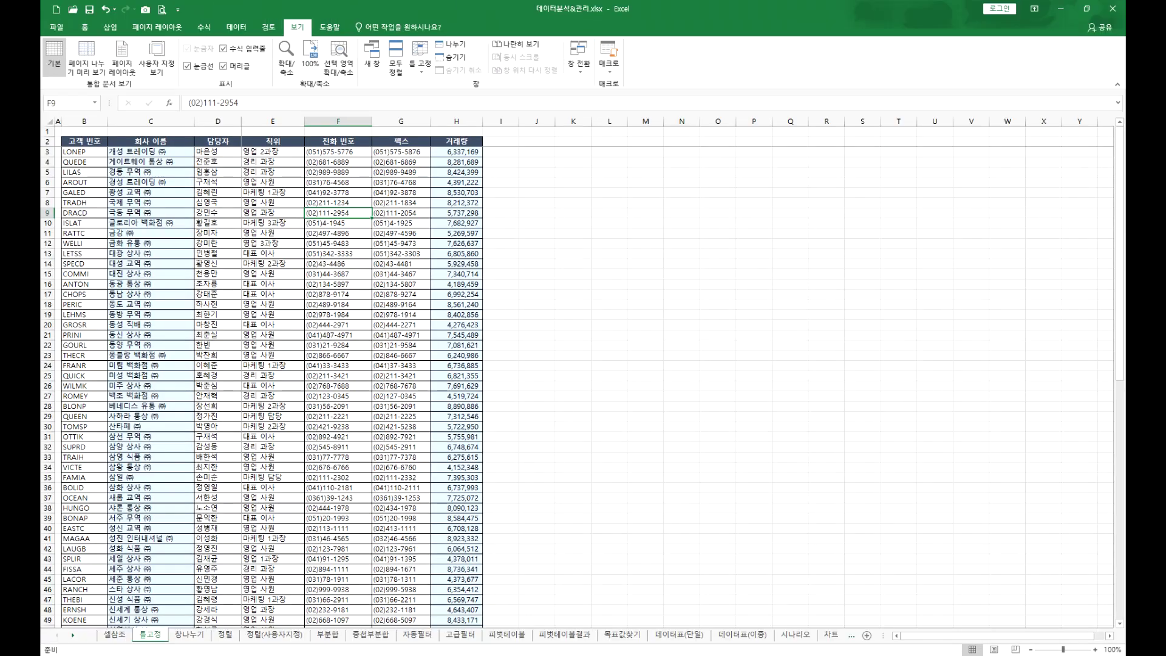
scroll(582, 387, "down", 18)
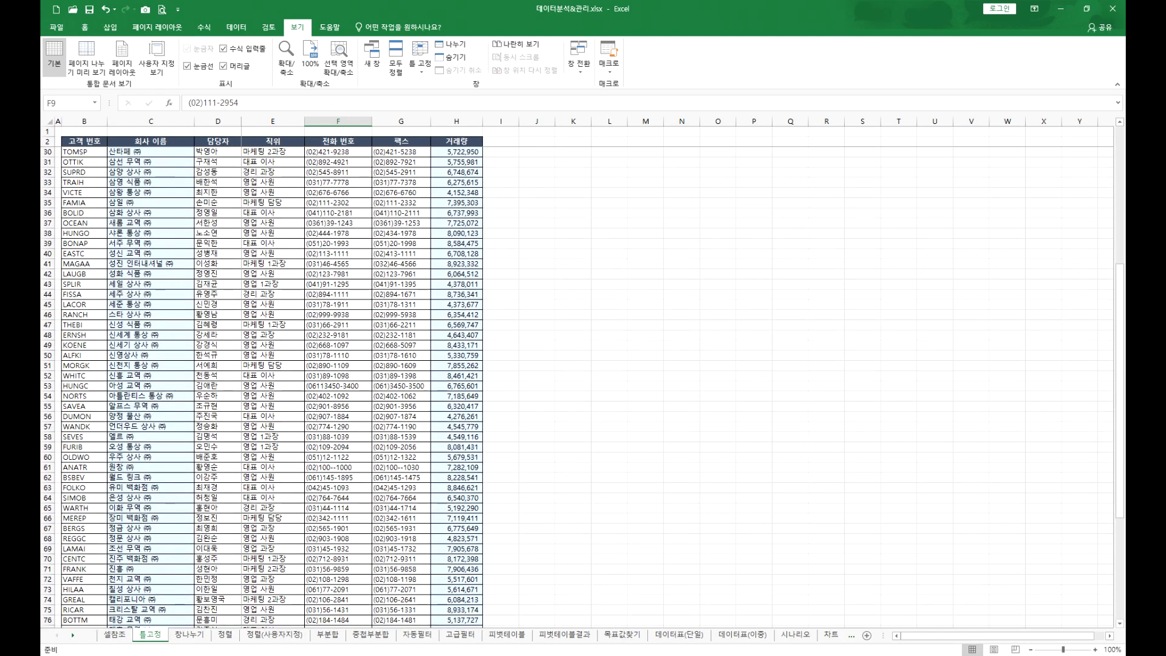
scroll(581, 387, "down", 1)
scroll(582, 387, "up", 1)
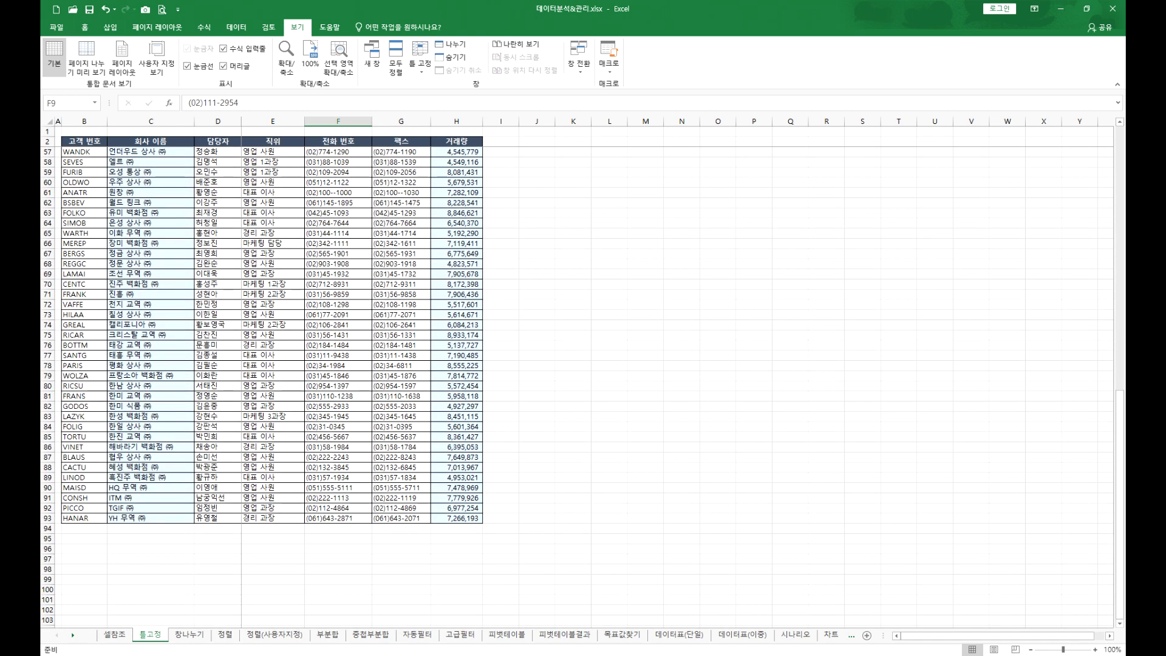
scroll(272, 380, "up", 9)
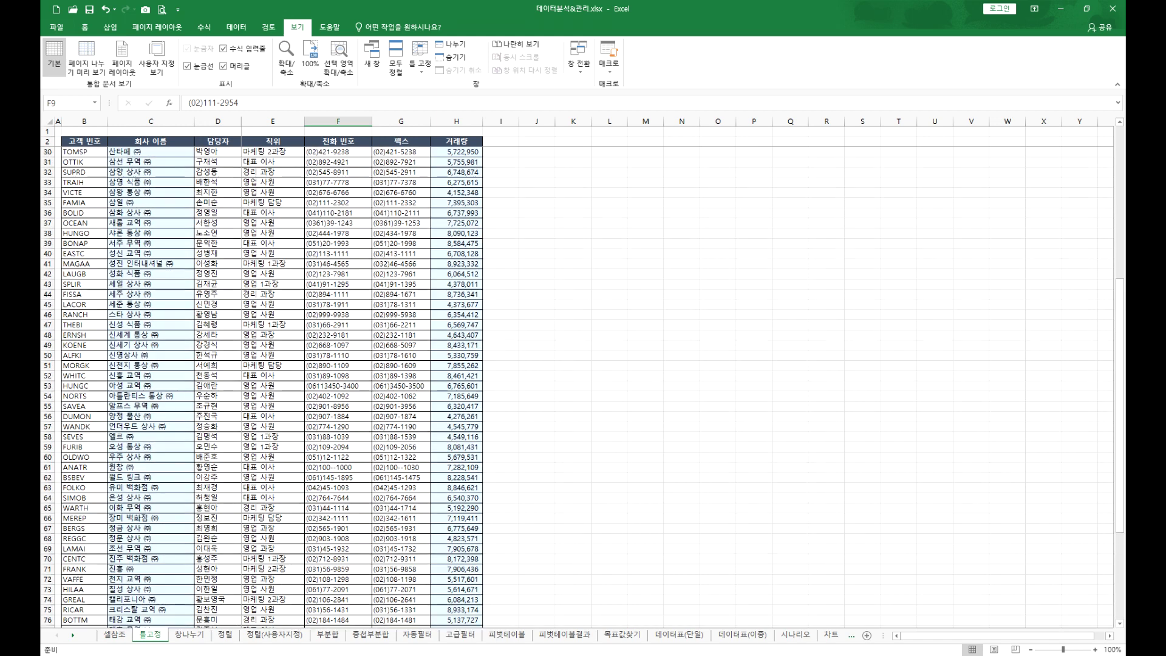
left_click(401, 203)
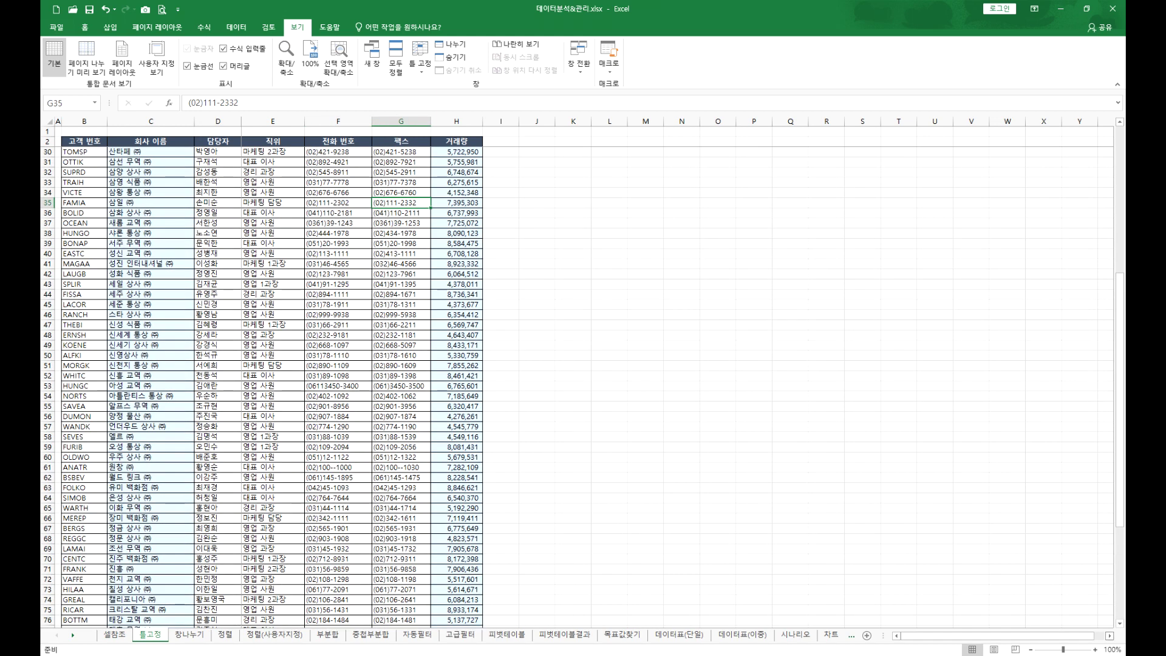
left_click(1109, 635)
left_click(1110, 635)
left_click(1110, 635)
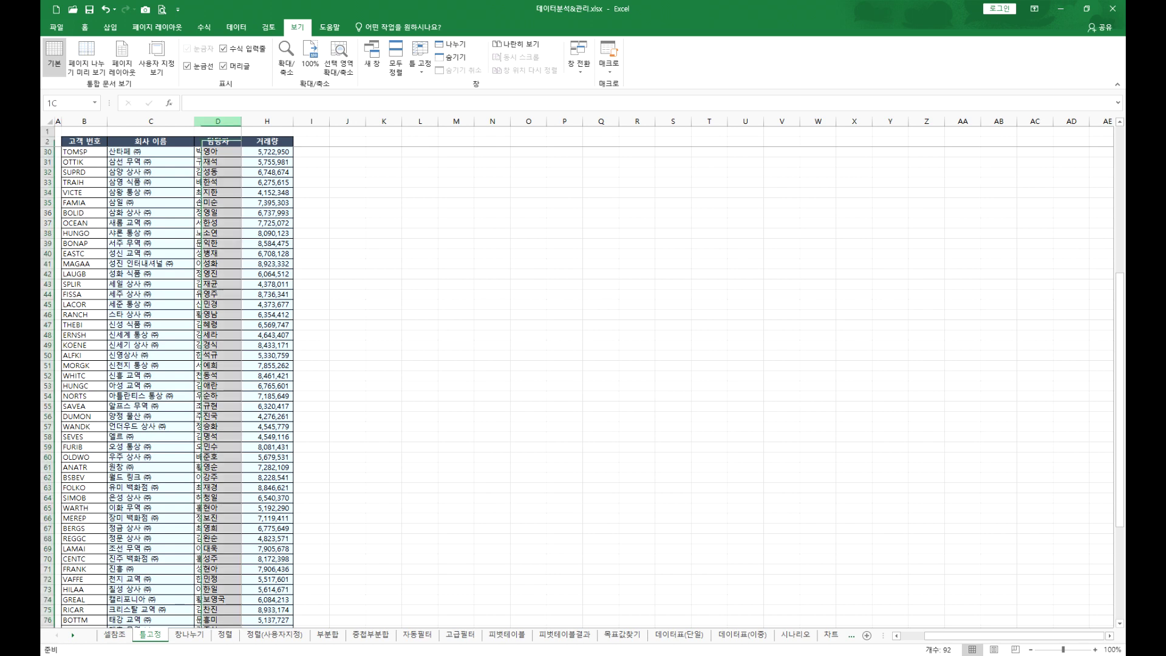
left_click(151, 212)
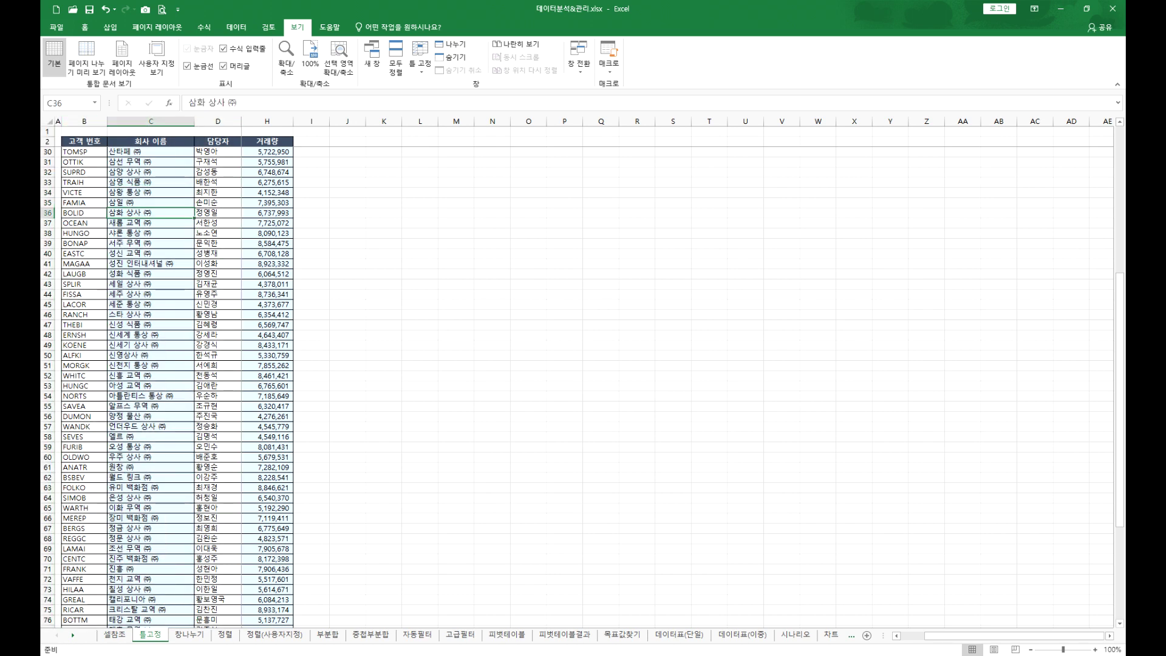
Step: Unfreeze the panes and check that the whole table now scrolls freely
key("ctrl+Home")
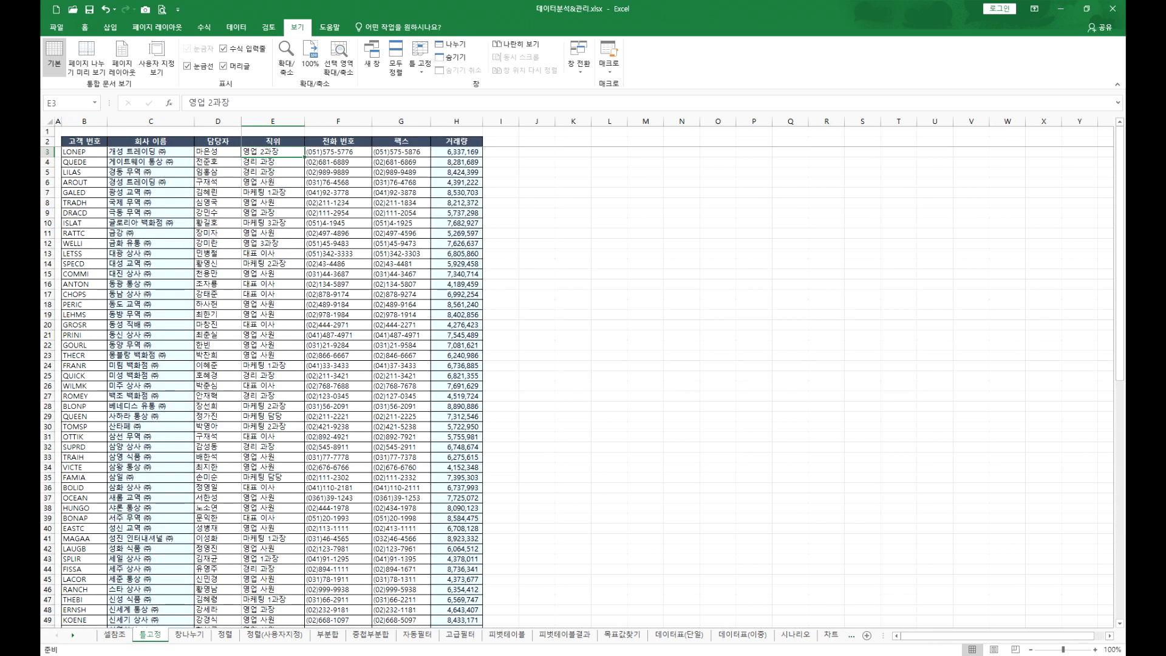
left_click(420, 61)
left_click(461, 91)
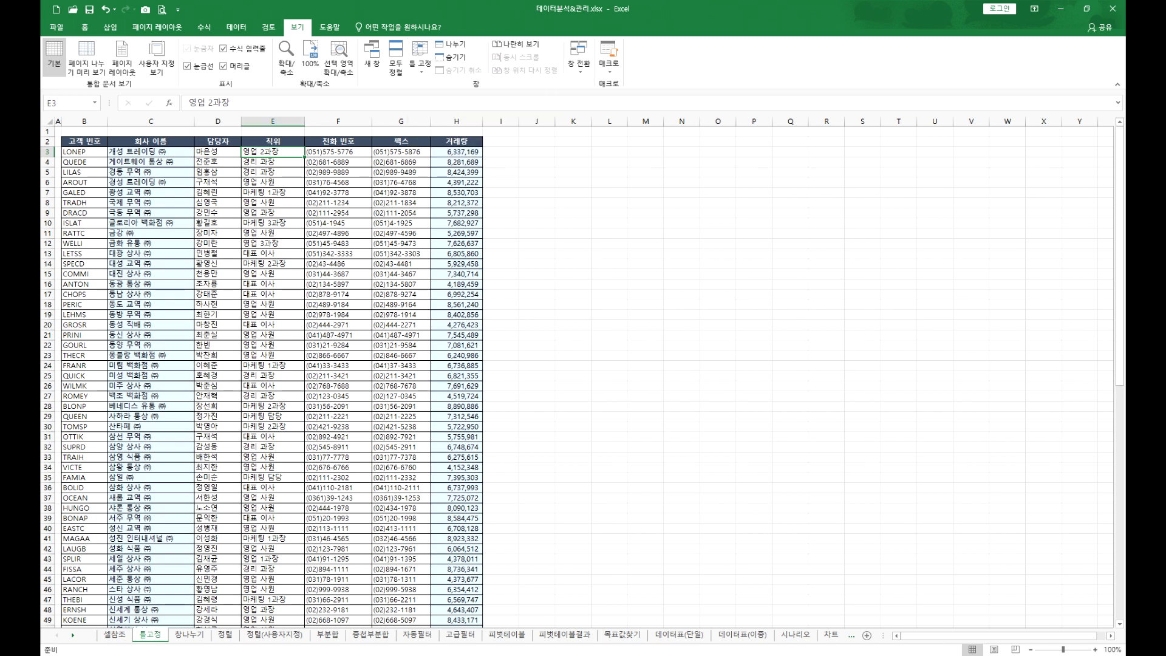
left_click(338, 233)
scroll(339, 233, "down", 2)
scroll(339, 232, "up", 2)
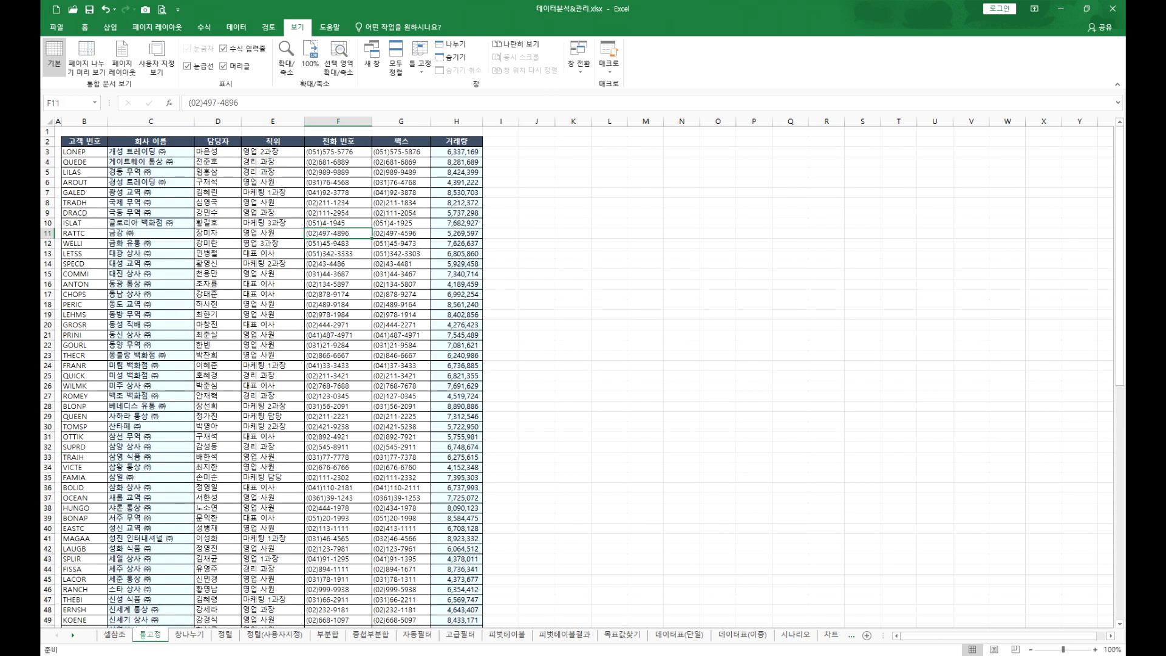
key("Right")
key("Right")
key("Right")
key("Right")
key("Right")
key("Right")
key("Right")
key("Right")
key("Right")
key("Right")
key("Right")
key("Right")
key("Right")
key("Right")
key("Right")
key("Right")
key("Right")
key("Right")
key("Right")
key("Right")
key("Right")
key("Right")
key("Right")
key("Right")
key("Right")
key("Right")
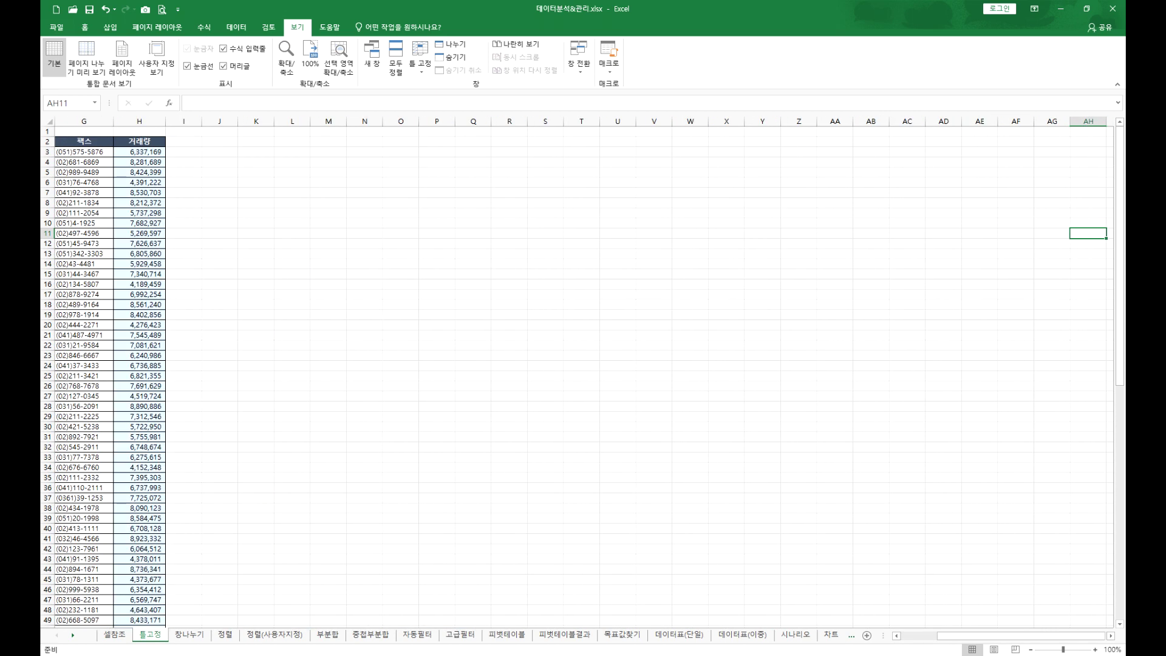
left_click(84, 243)
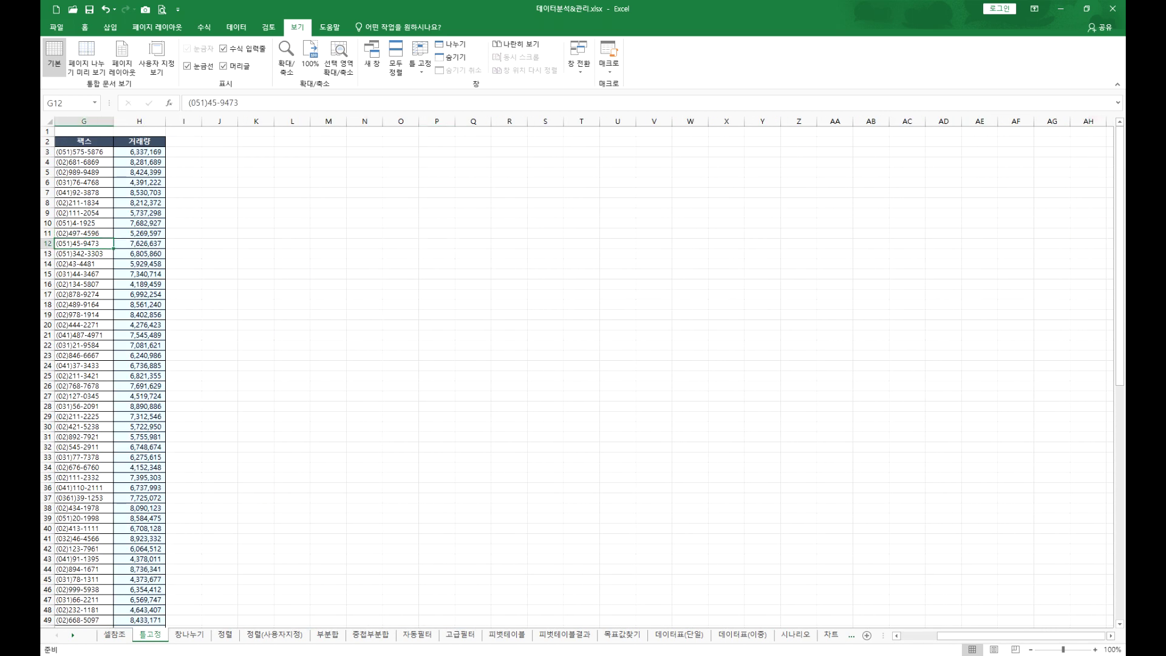
key("Home")
Step: Refreeze the panes at E3, test scrolling, then unfreeze them again
left_click(218, 152)
key("Right")
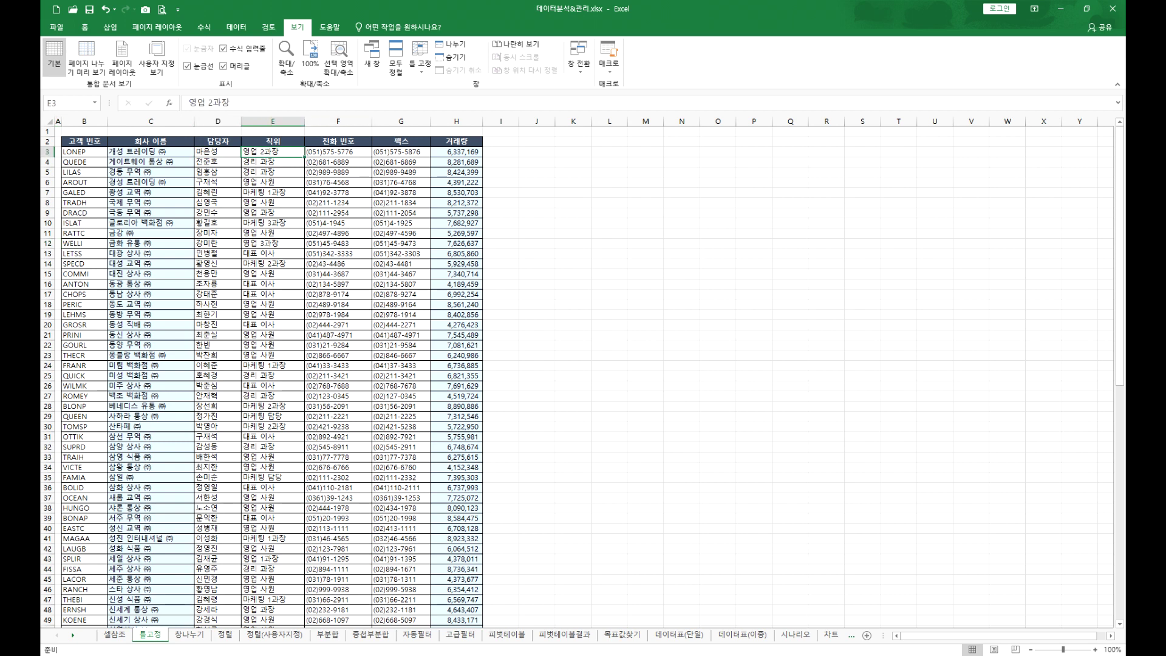
left_click(420, 57)
key("f")
scroll(583, 387, "down", 10)
scroll(583, 387, "up", 10)
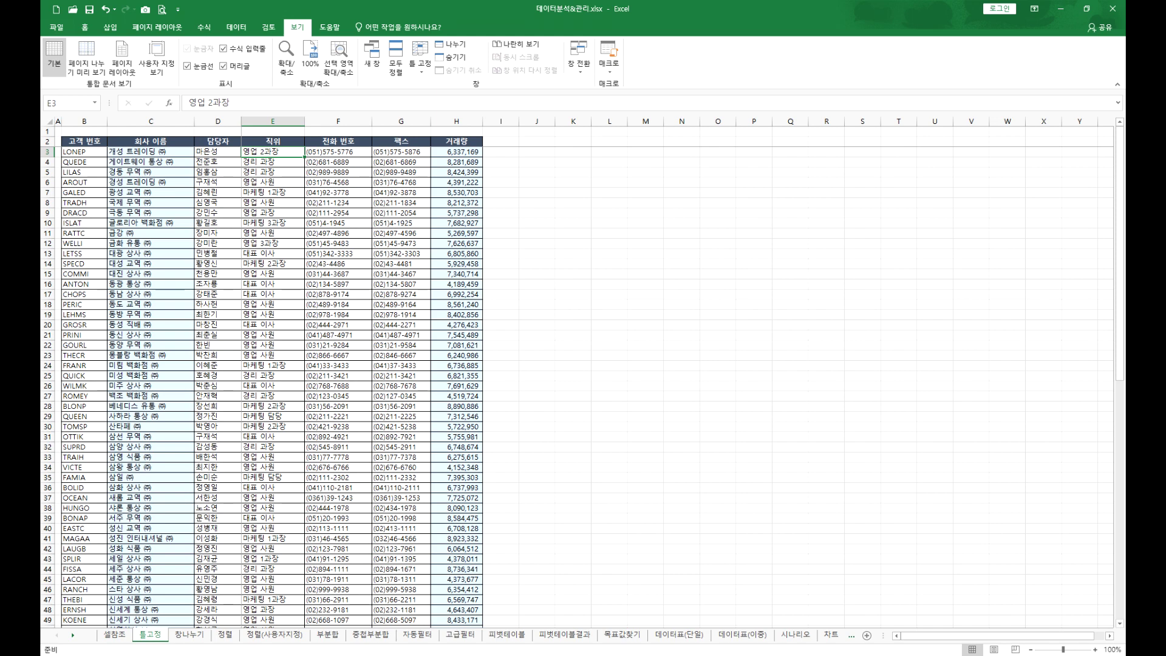
left_click(421, 58)
key("f")
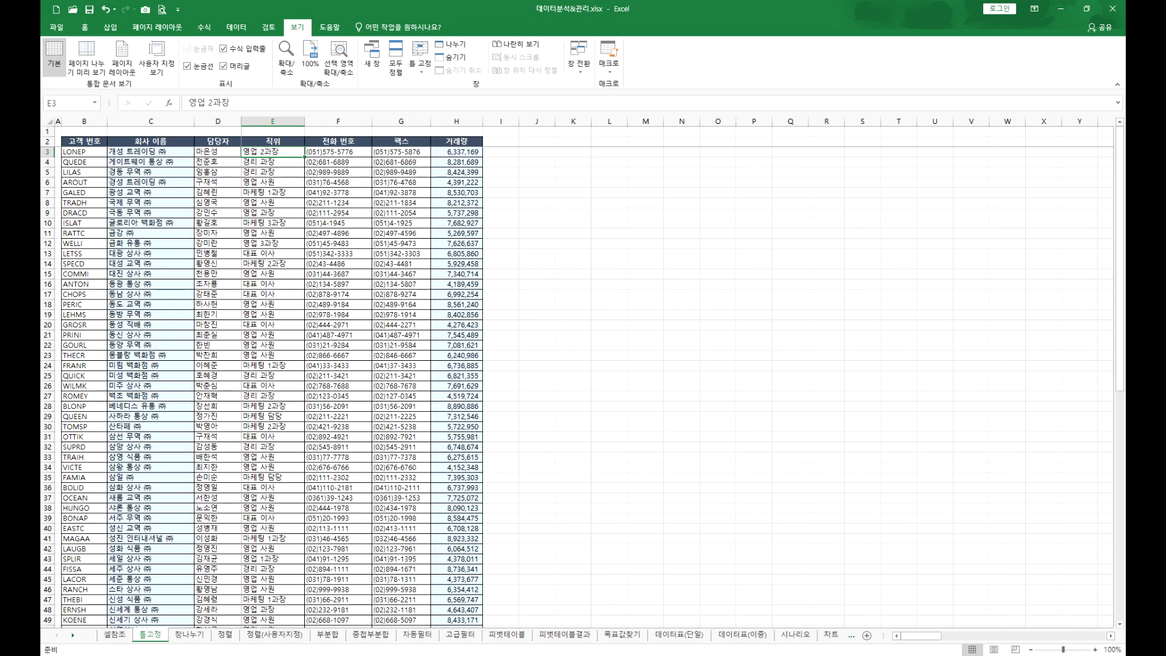
left_click(273, 223)
scroll(272, 377, "down", 3)
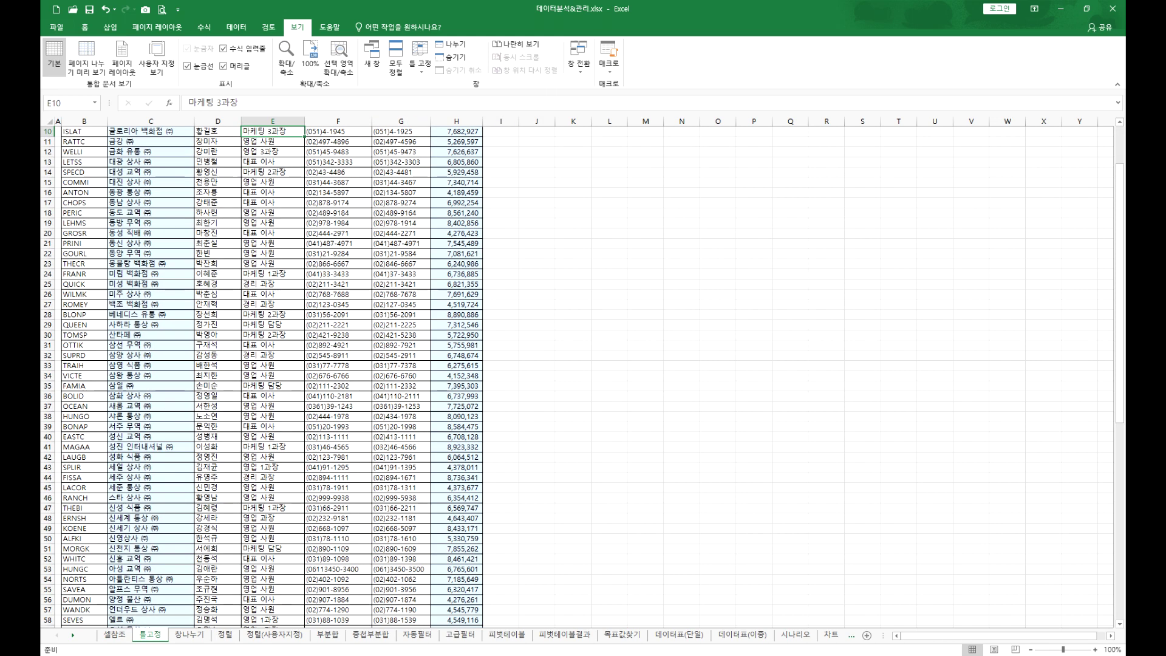
scroll(272, 377, "up", 2)
scroll(272, 376, "up", 1)
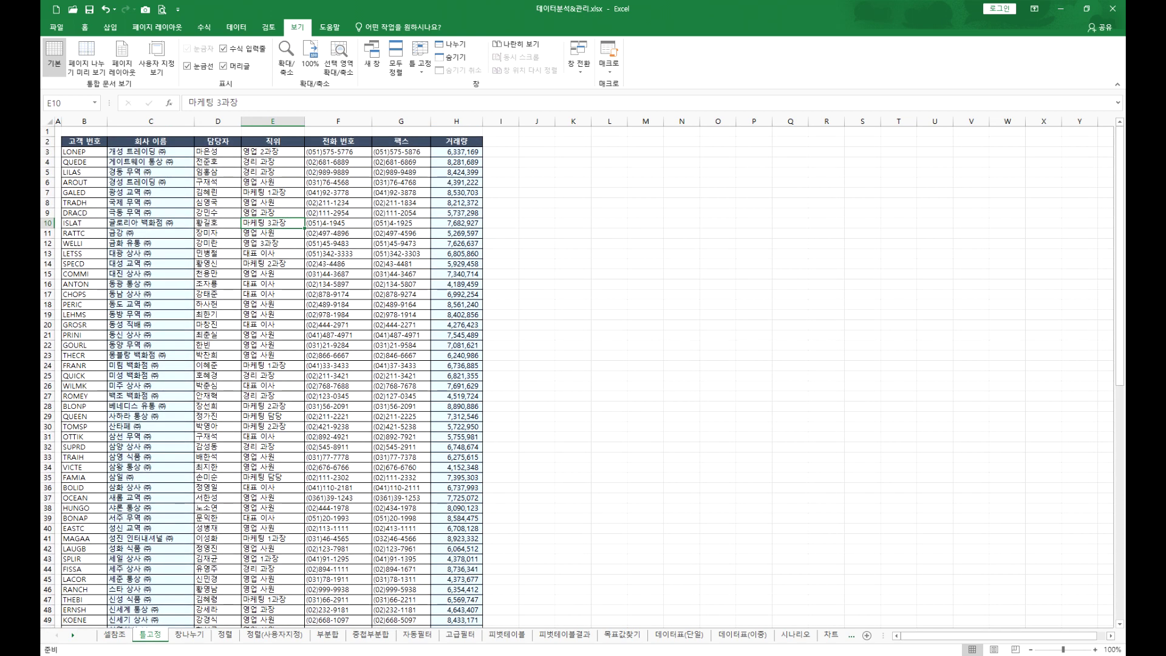
left_click_drag(74, 151, 485, 321)
left_click(401, 395)
scroll(401, 396, "down", 8)
scroll(401, 376, "down", 9)
scroll(401, 377, "up", 3)
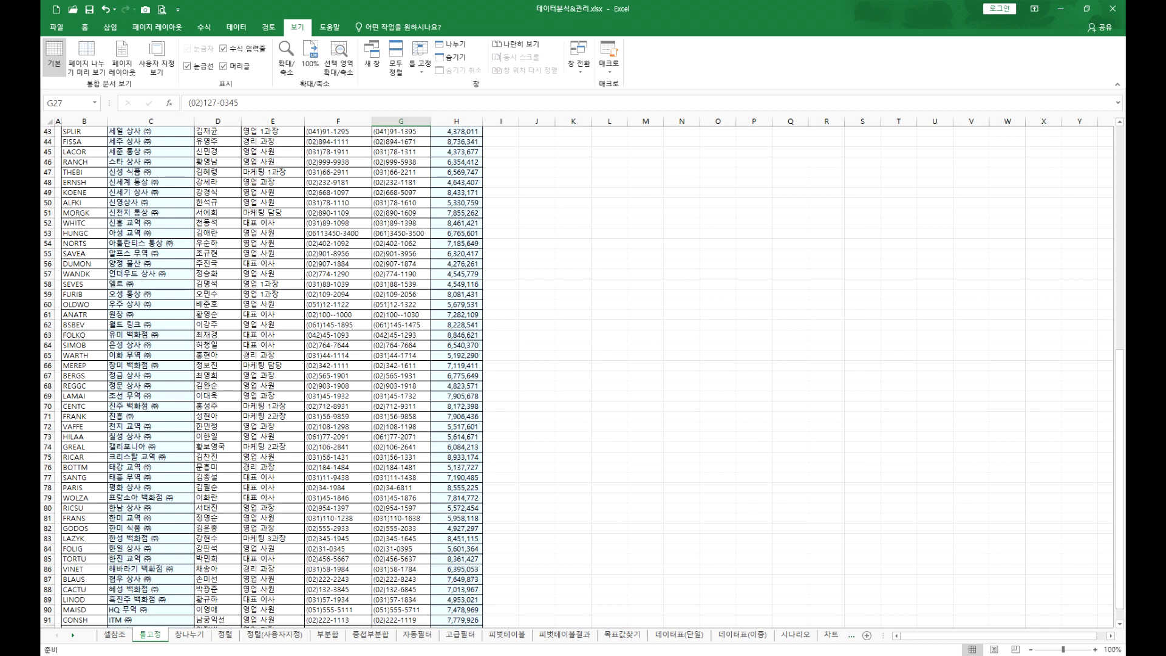
left_click(273, 355)
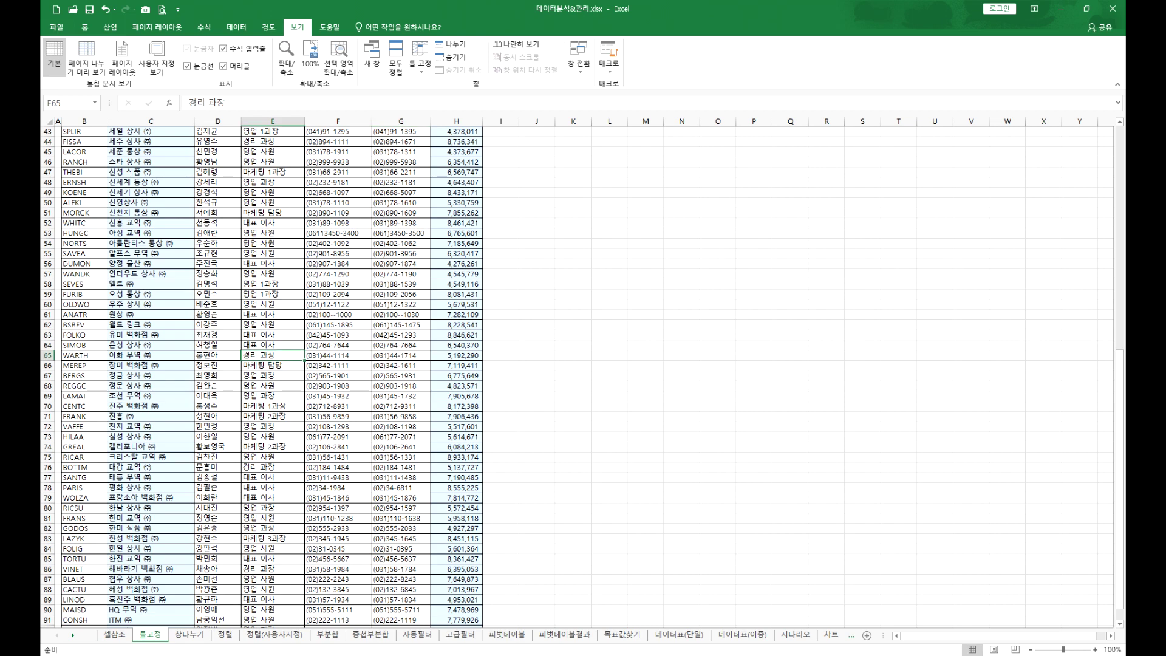
scroll(273, 377, "up", 5)
left_click(339, 385)
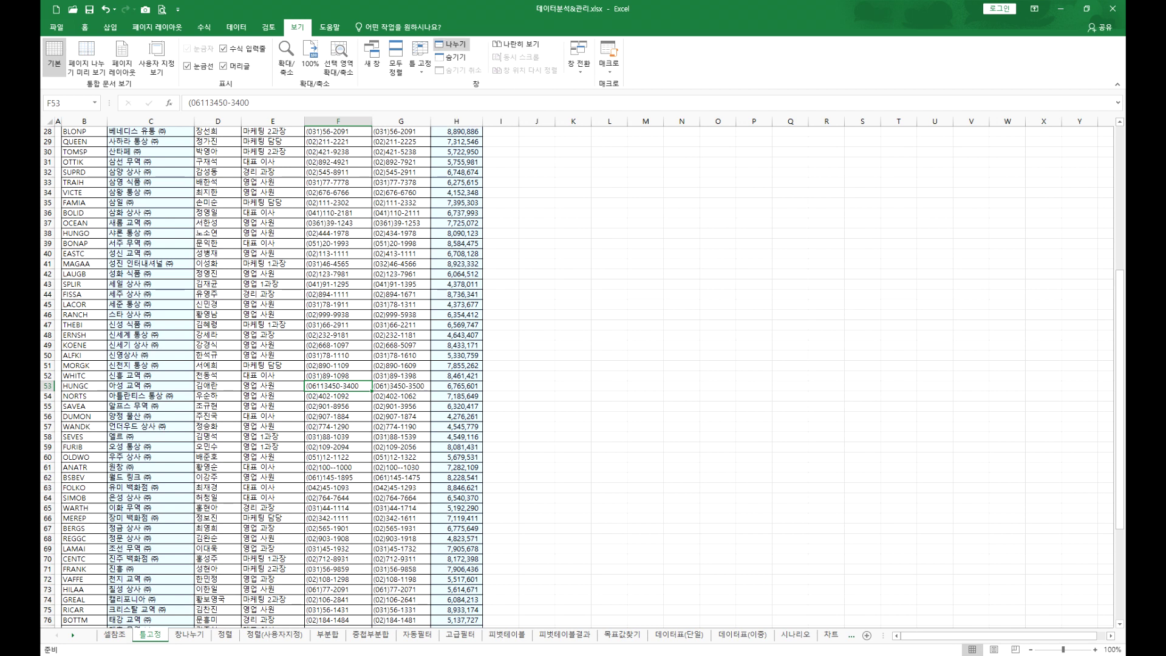
left_click(452, 43)
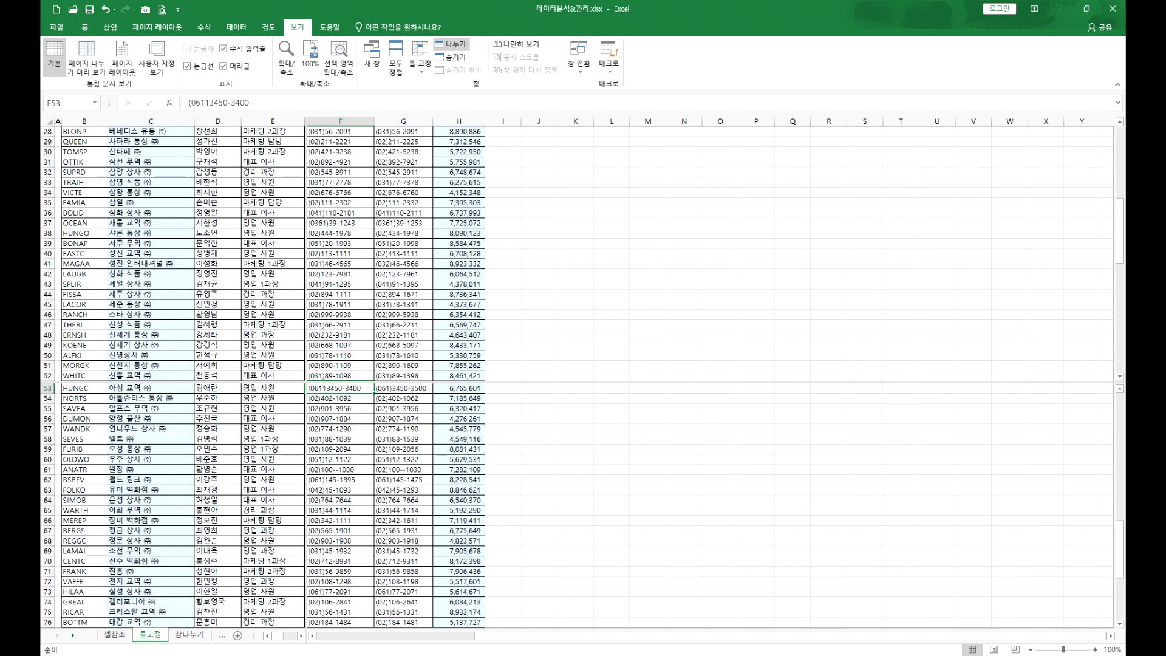
left_click(272, 264)
left_click_drag(121, 182, 273, 284)
left_click_drag(388, 182, 468, 294)
left_click_drag(206, 418, 274, 510)
left_click_drag(389, 428, 467, 500)
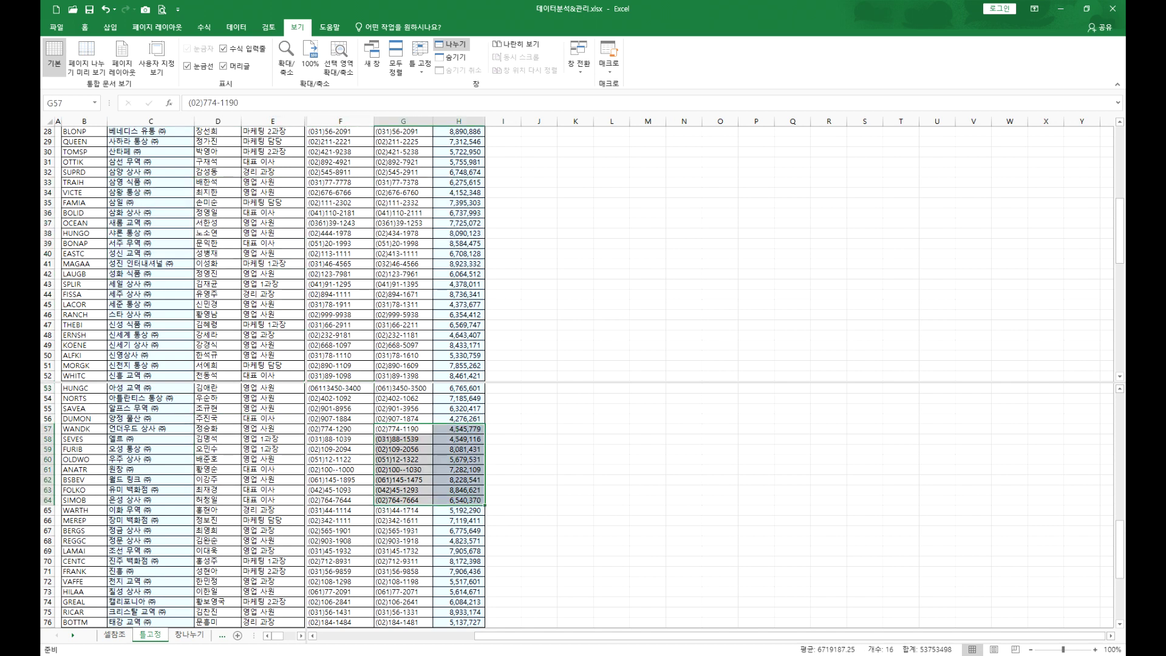
left_click_drag(547, 383, 372, 321)
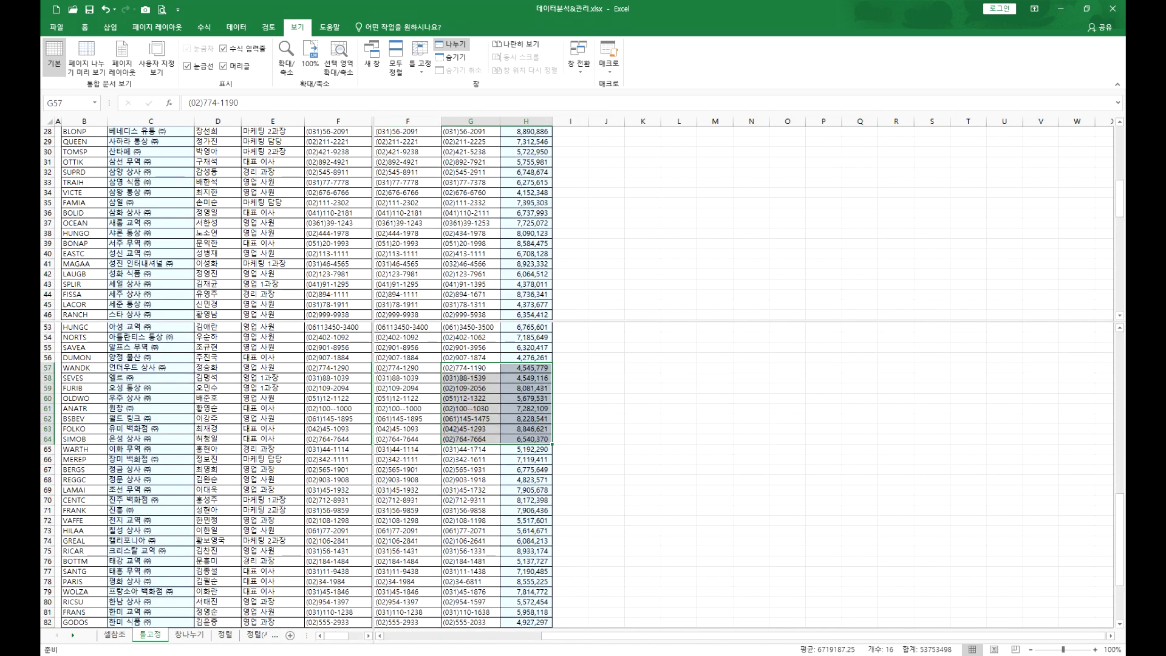
left_click(338, 273)
scroll(338, 274, "up", 9)
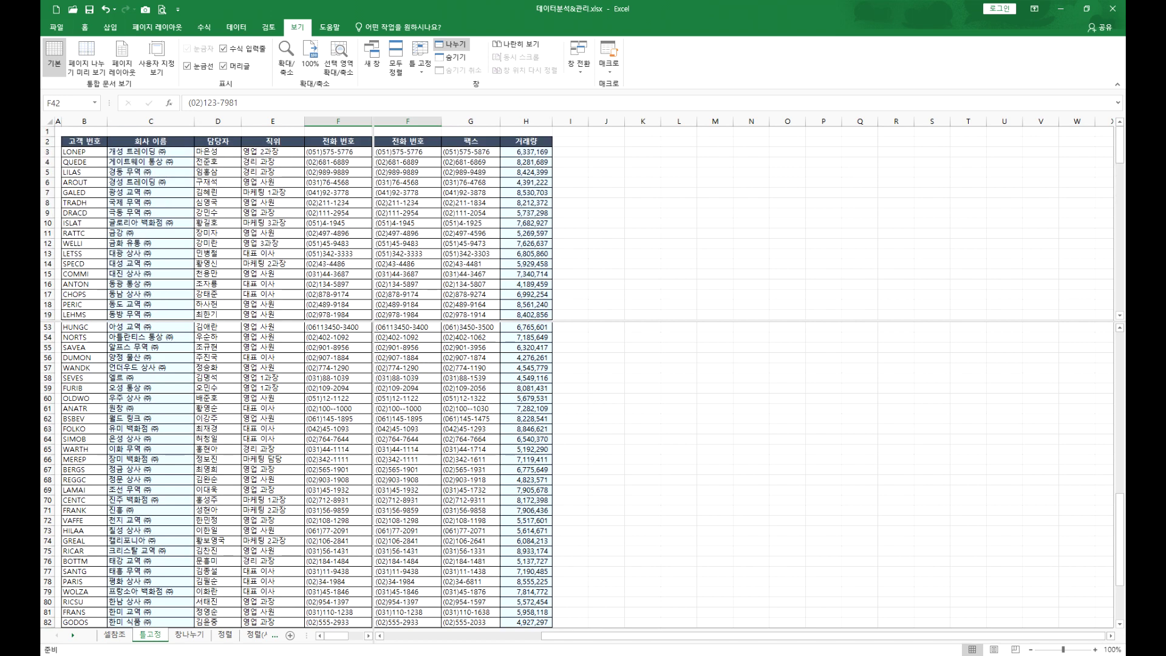
left_click_drag(48, 152, 47, 233)
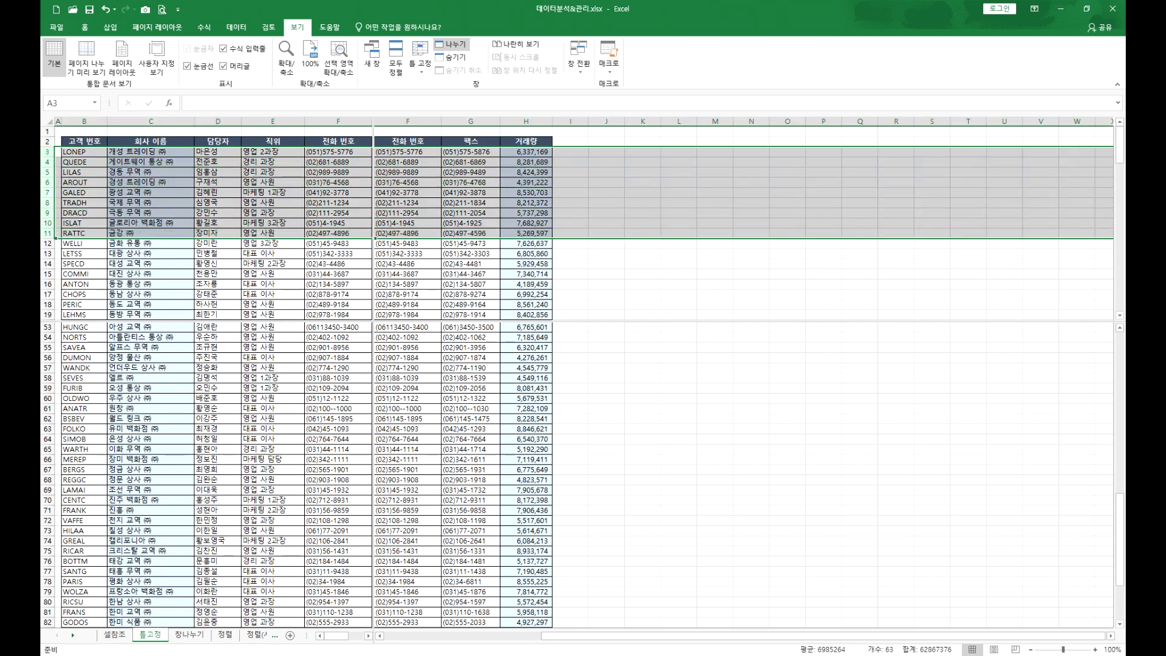
left_click(150, 264)
left_click(151, 388)
scroll(425, 474, "down", 10)
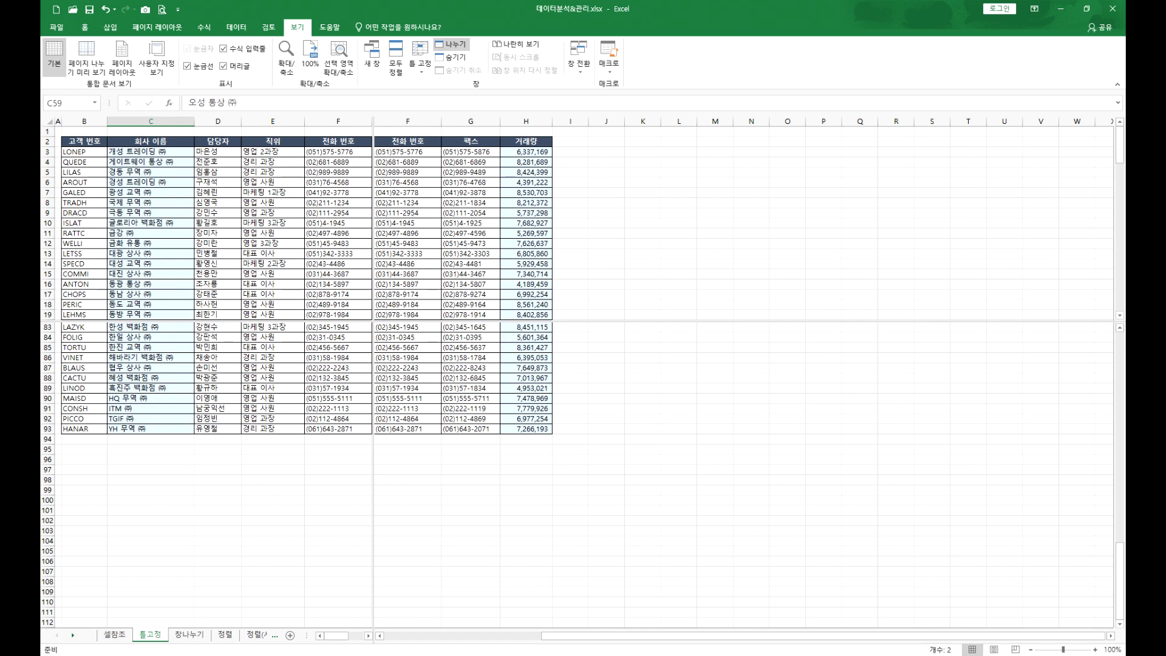
left_click_drag(73, 152, 273, 233)
left_click_drag(151, 347, 407, 429)
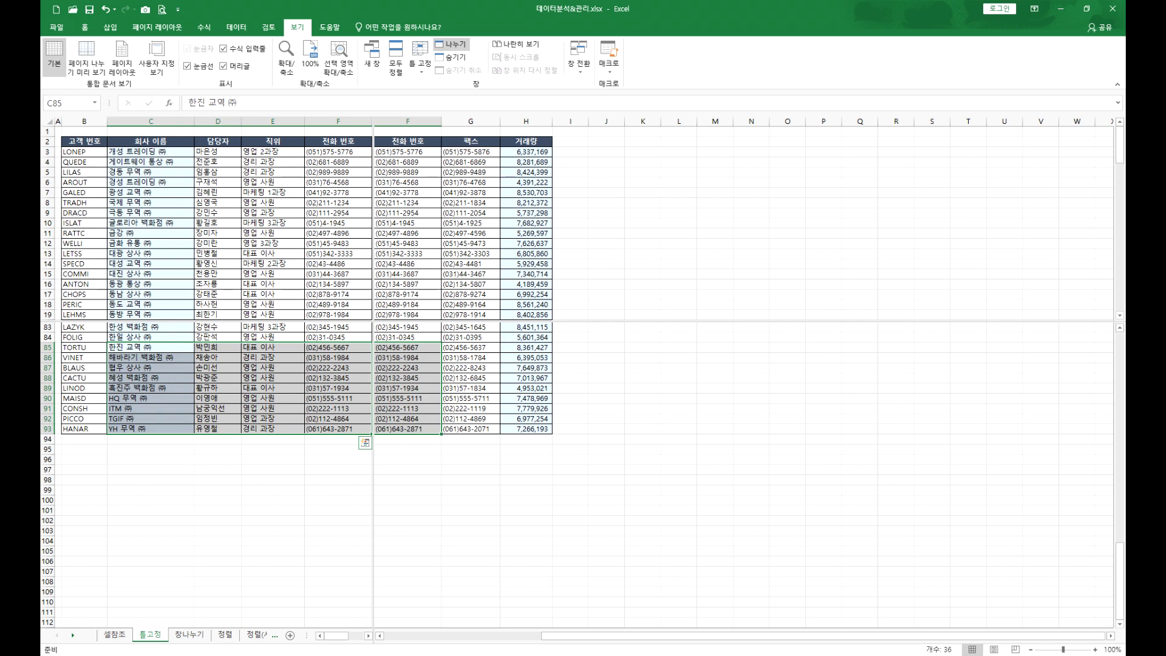
left_click(452, 44)
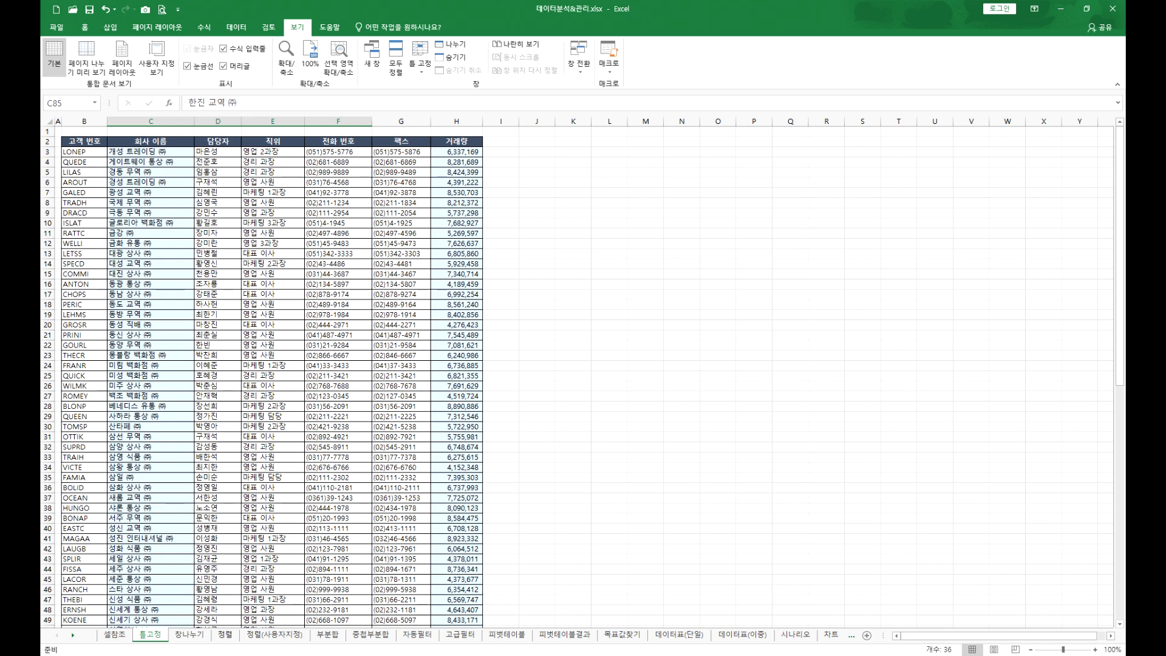
Step: Switch to the 정렬 sheet and point out several 담당자 entries
key("ctrl+Page_Down")
key("ctrl+Page_Down")
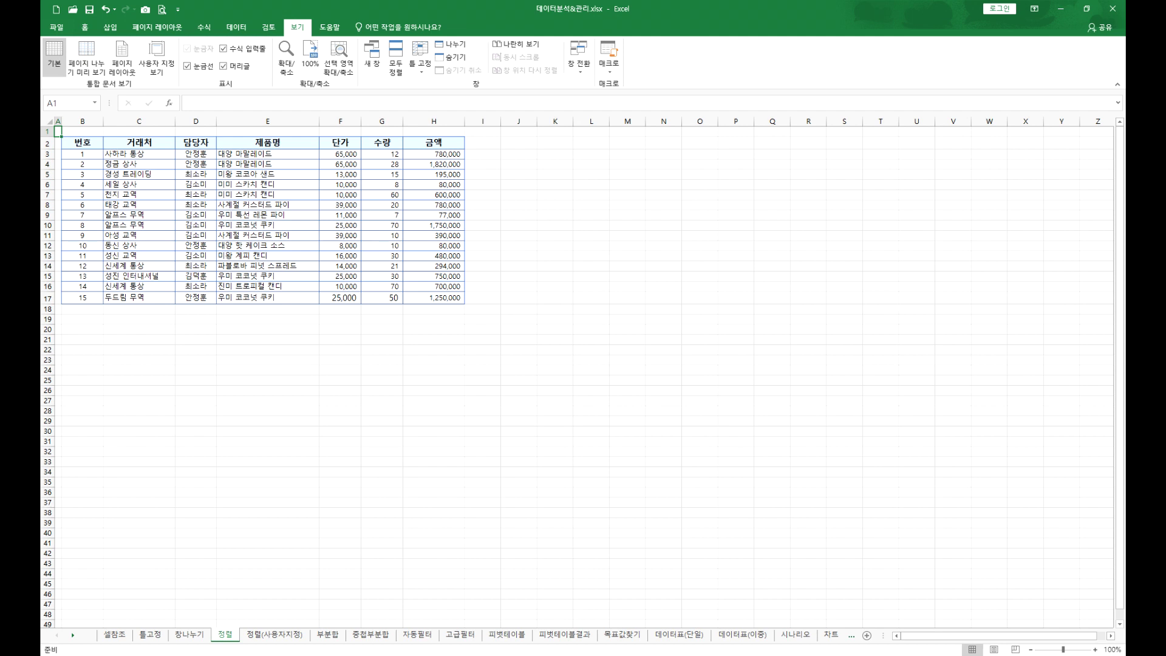
left_click(196, 214)
left_click(196, 275)
left_click(196, 297)
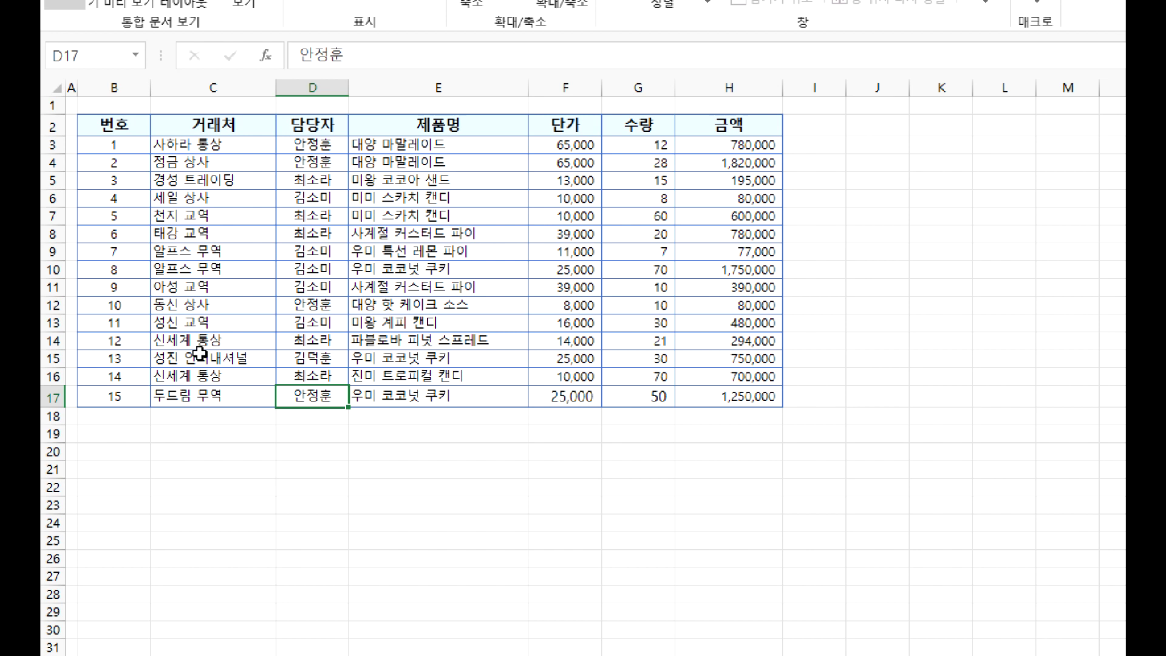
Step: Inspect the 금액 (단가×수량) formulas and select the amounts in column H
left_click(732, 266)
left_click(708, 161)
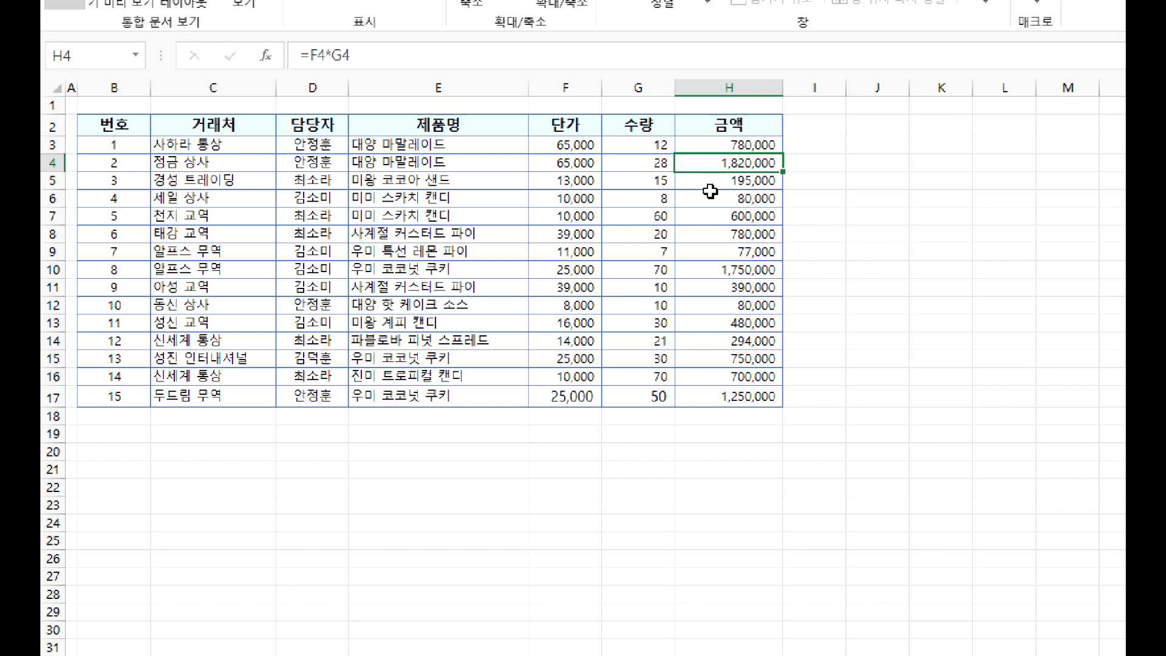
left_click(705, 88)
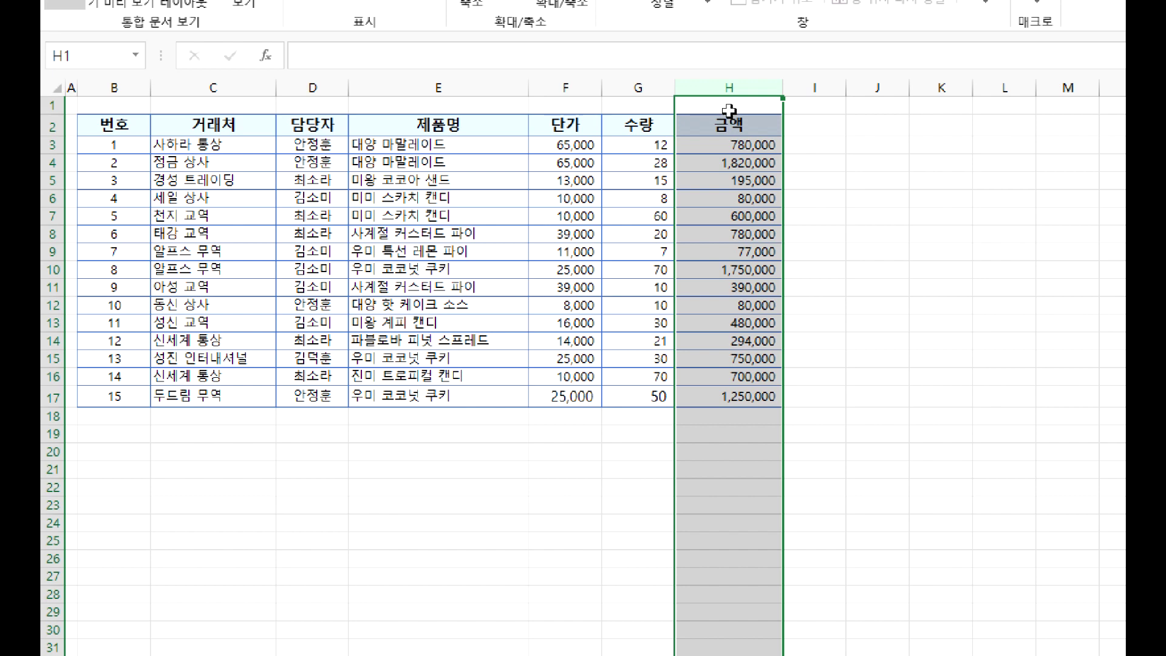
left_click(730, 88)
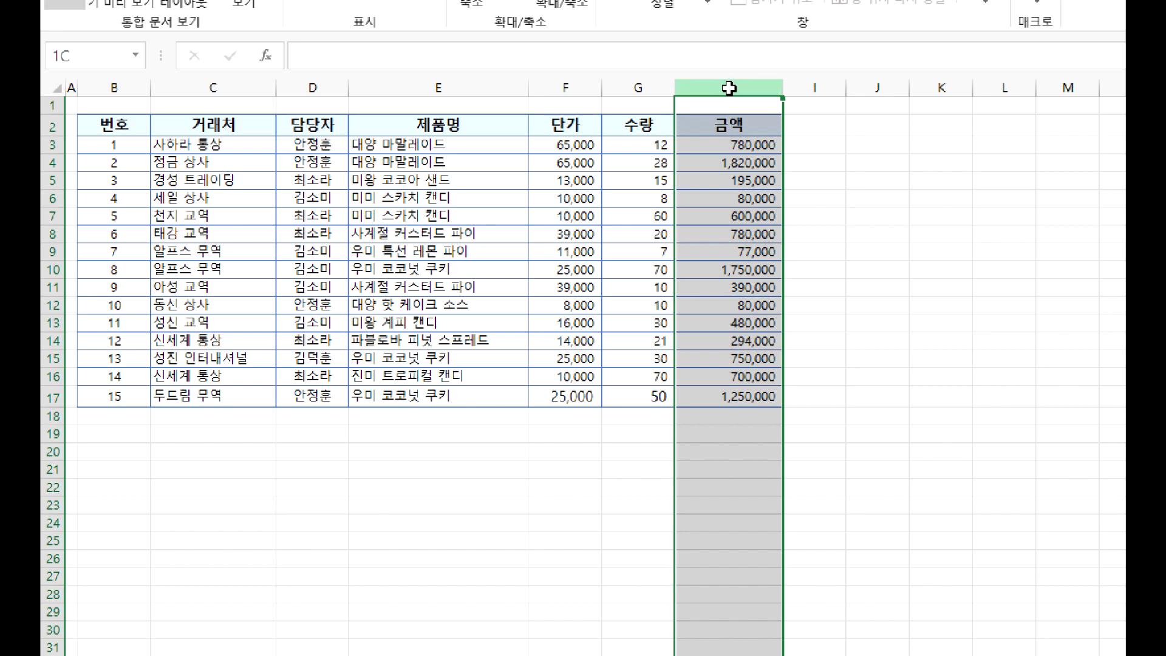
left_click(727, 122)
left_click_drag(720, 149, 748, 294)
left_click(689, 198)
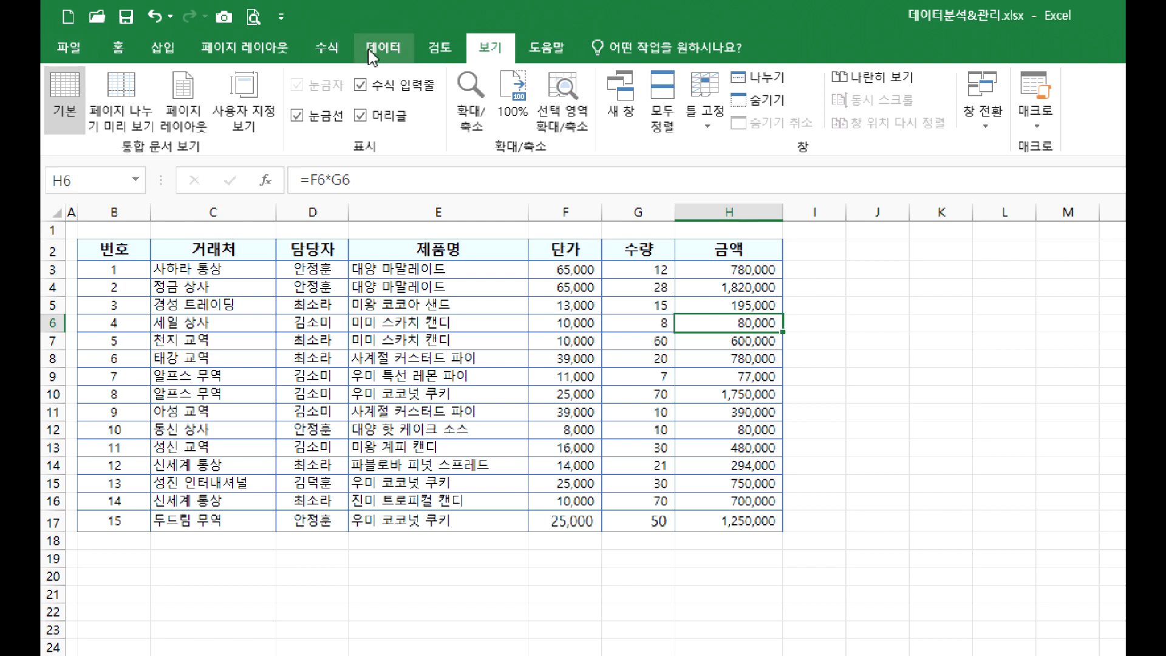
Step: Sort the sales table by 금액 ascending, then descending
left_click(383, 55)
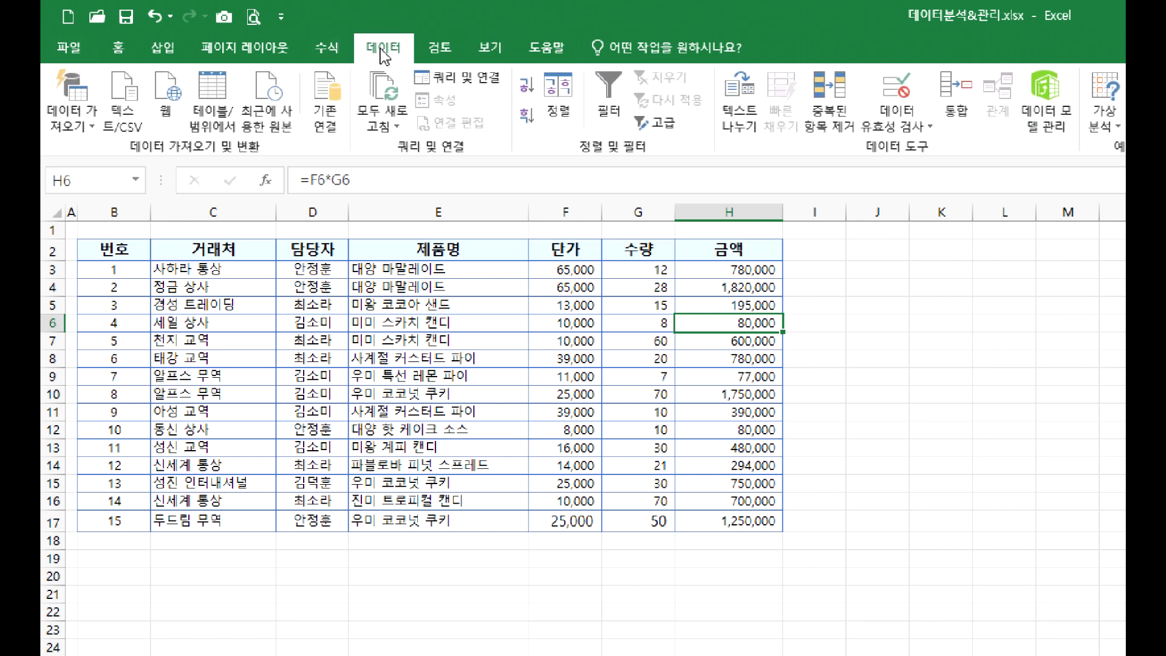
left_click(530, 95)
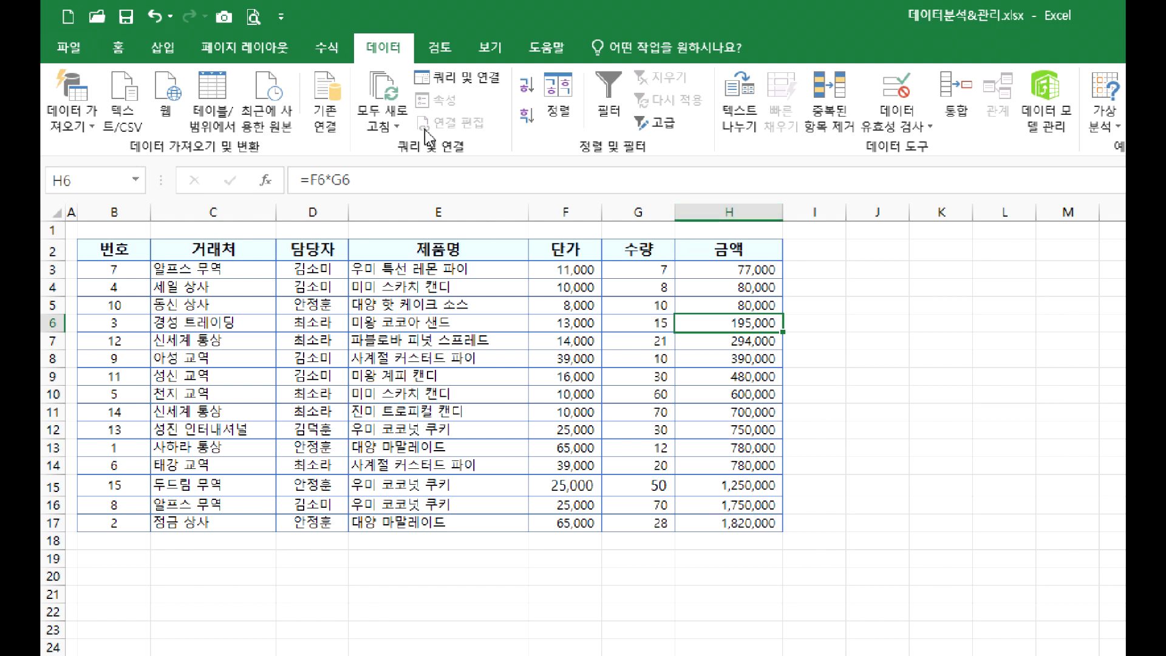
left_click(526, 116)
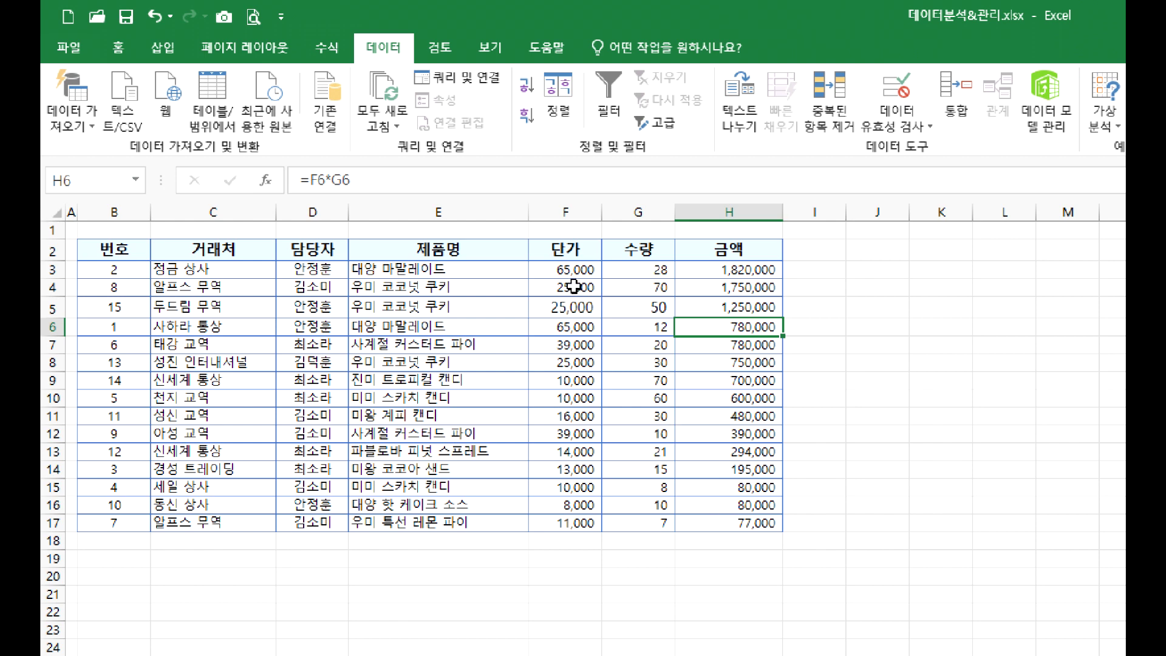
Step: Sort the table alphabetically by 거래처, from 경성 트레이딩 to 태강 교역
left_click(229, 267)
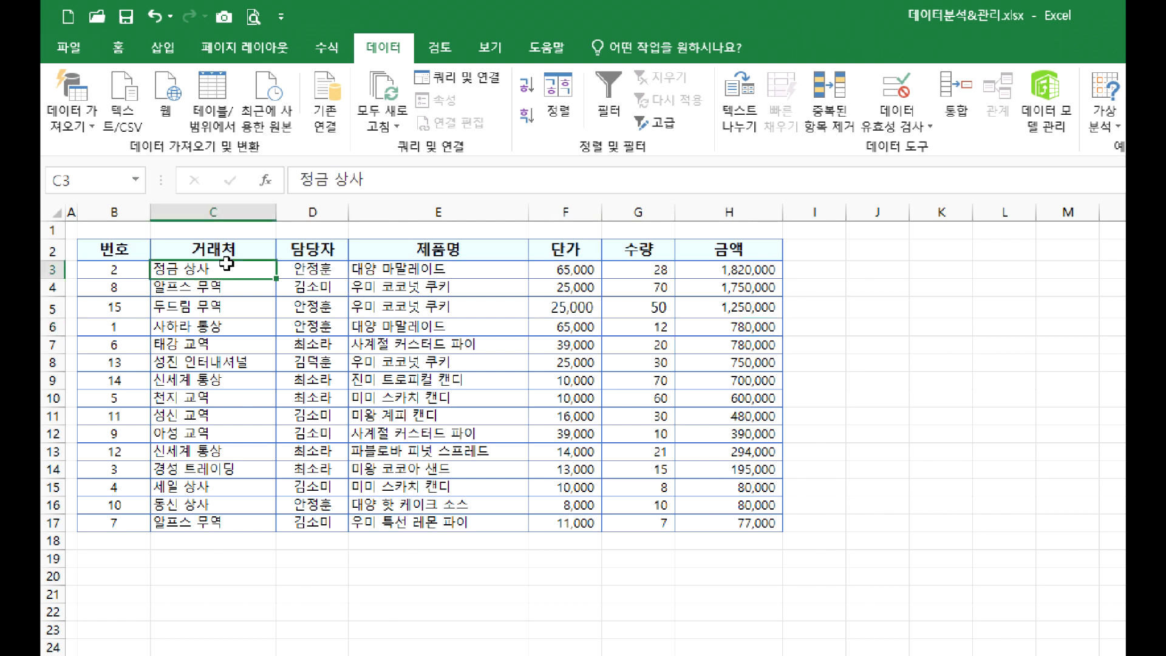
left_click(528, 86)
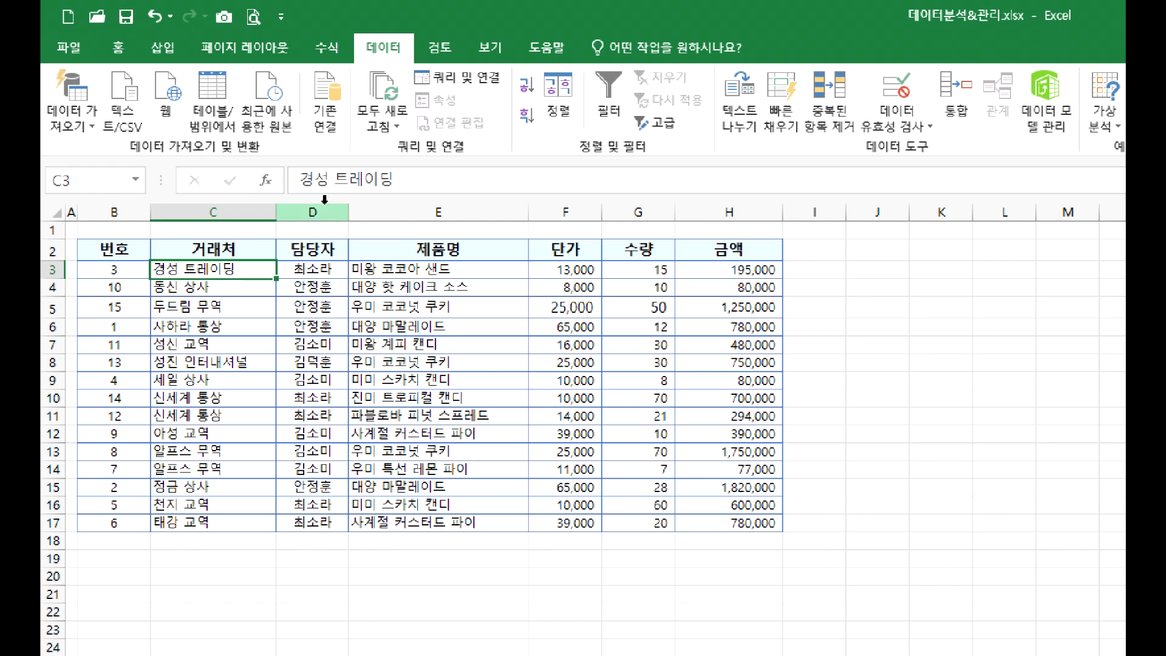
left_click(134, 269)
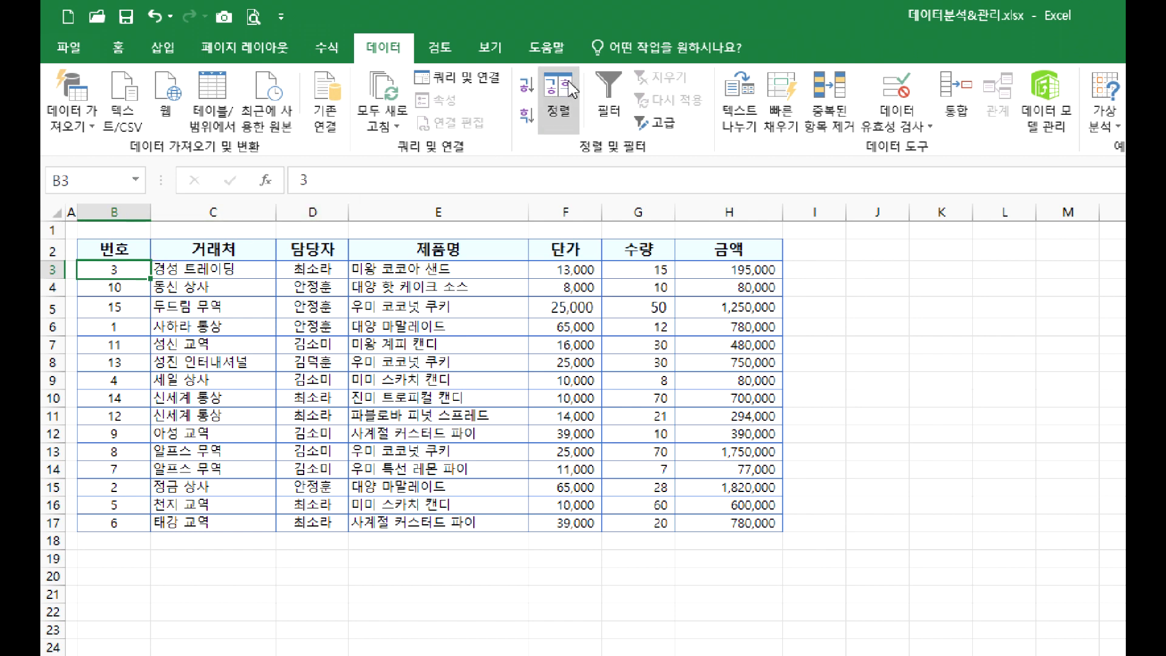
Step: Sort ascending on 번호 so rows run 1–15, from 사하라 통상 to 두드림 무역
left_click(529, 85)
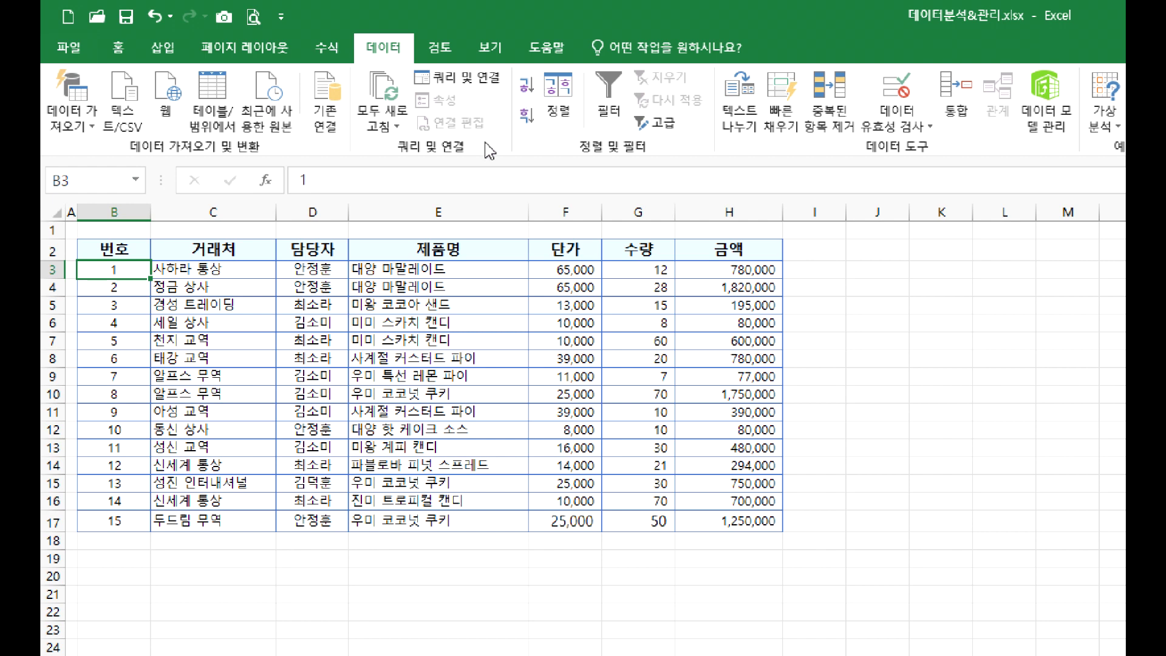
left_click(427, 275)
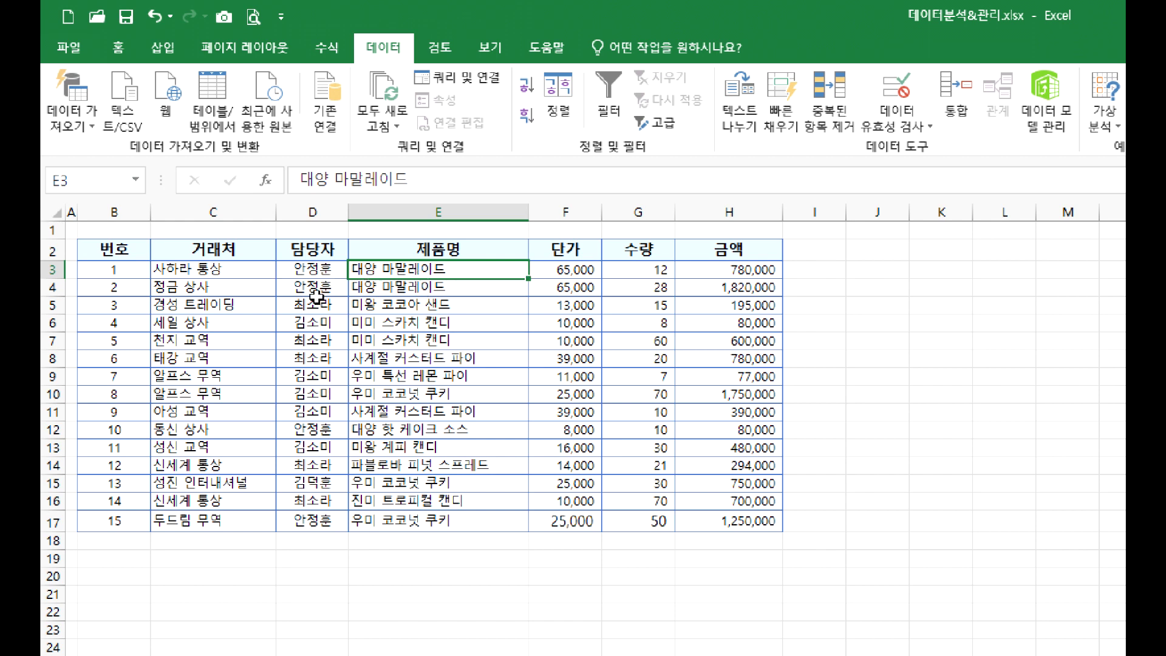
key("ctrl+Page_Down")
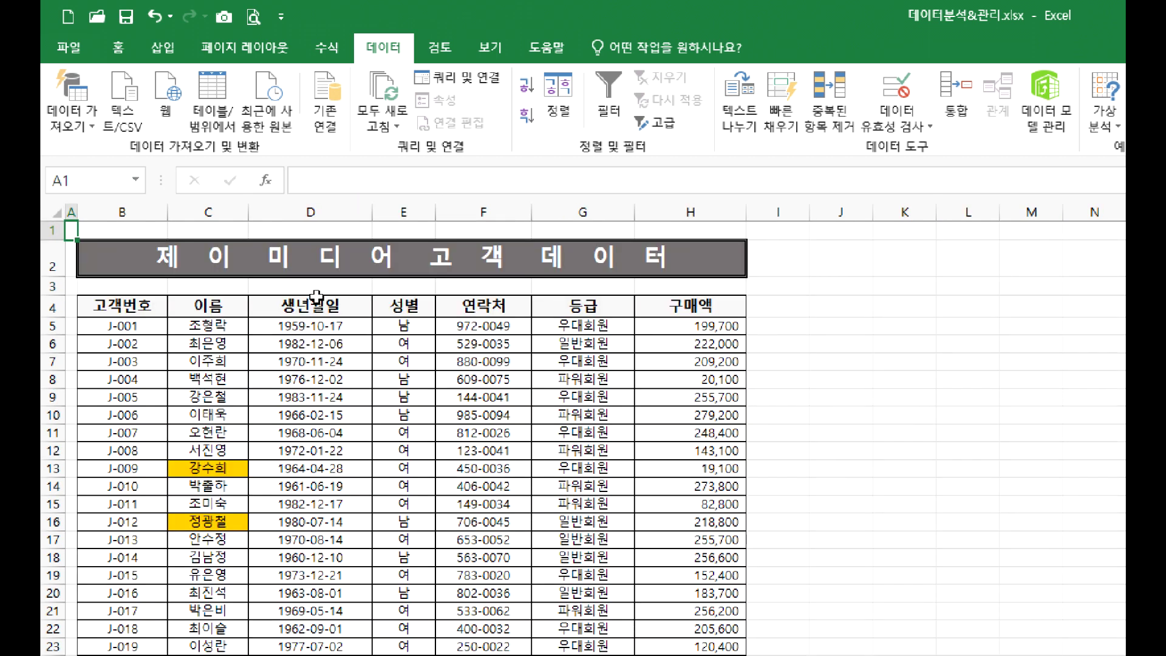
key("ctrl+Page_Up")
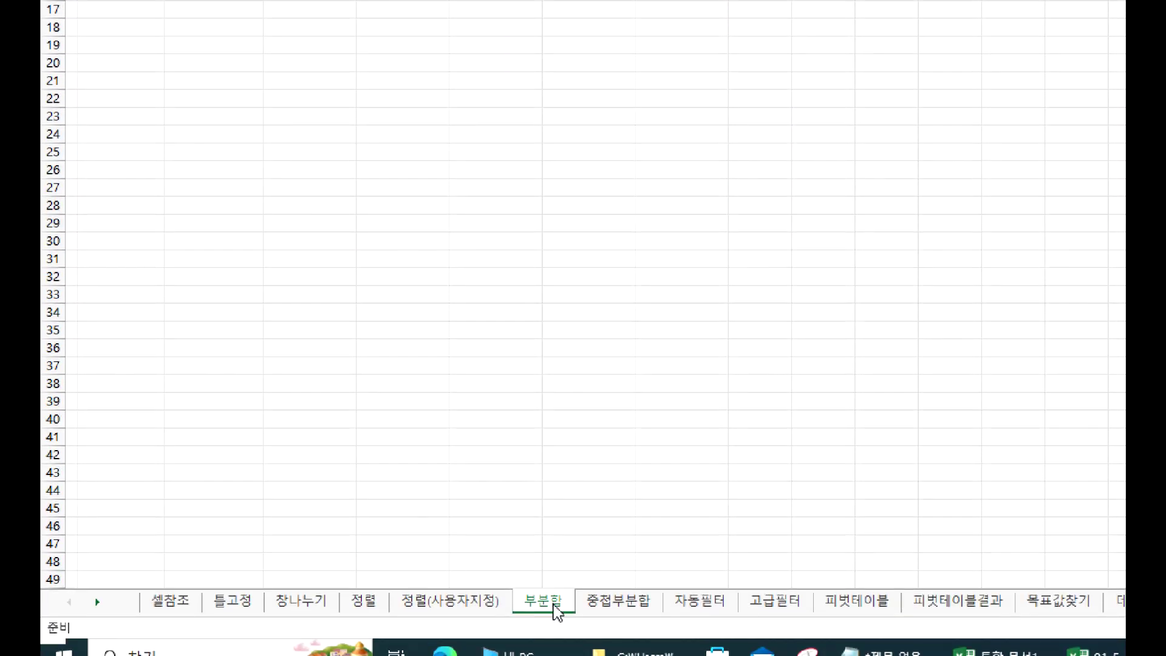
left_click(186, 109)
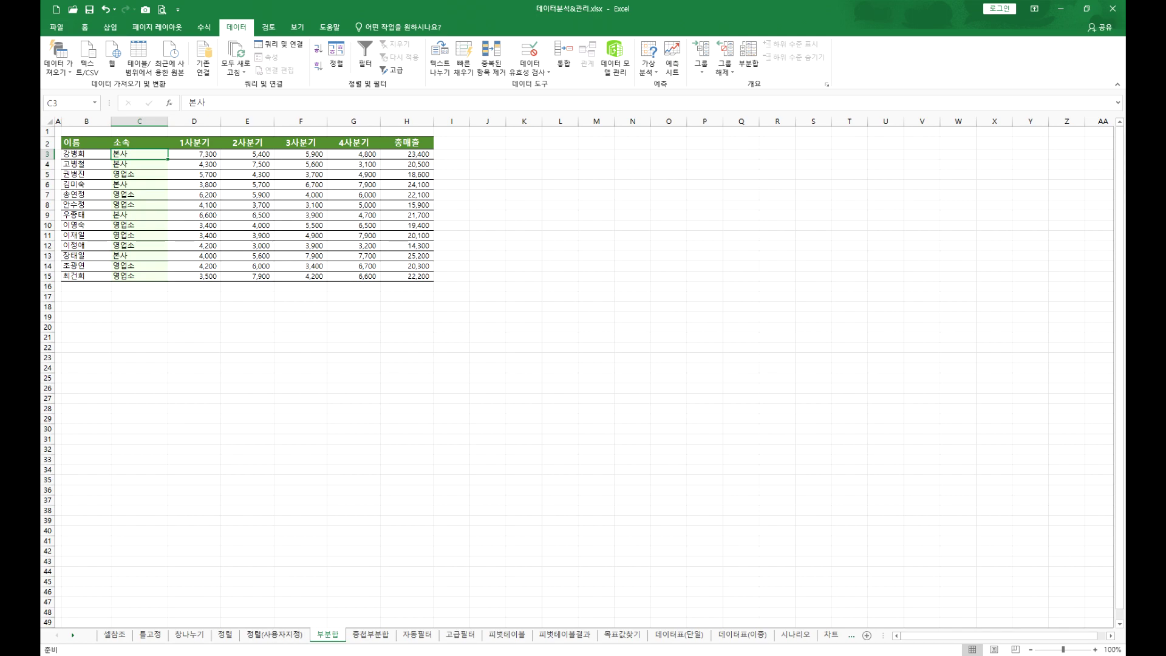
scroll(577, 370, "up", 9)
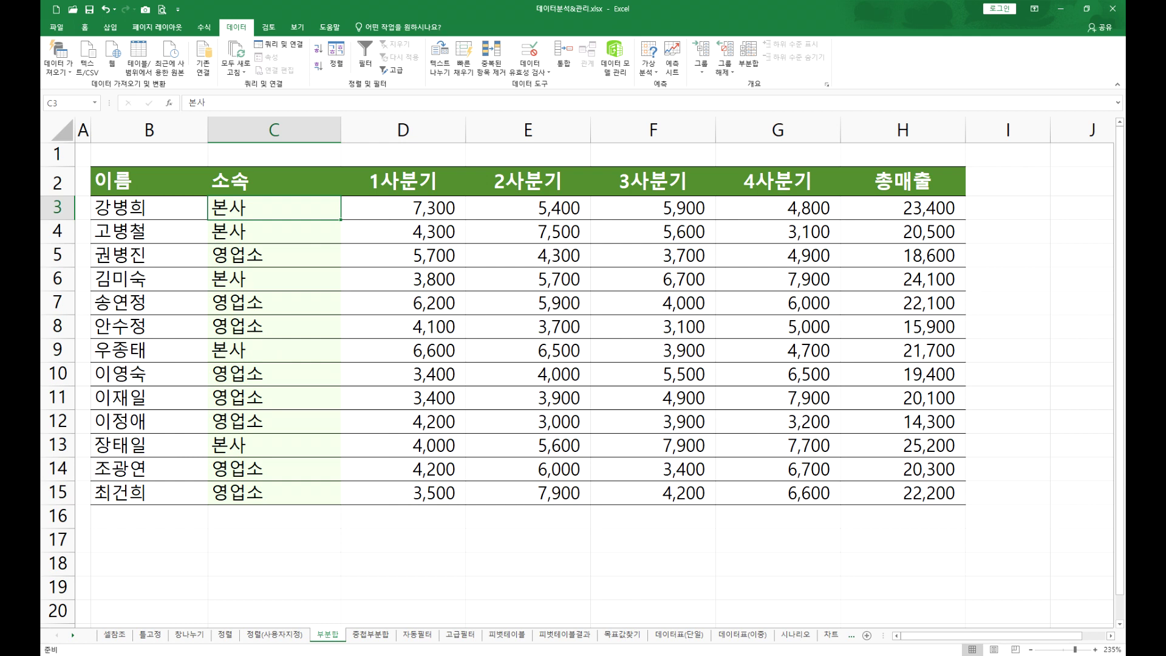
key("Down")
key("Up")
key("Down")
key("Down")
key("ctrl+space")
key("Up")
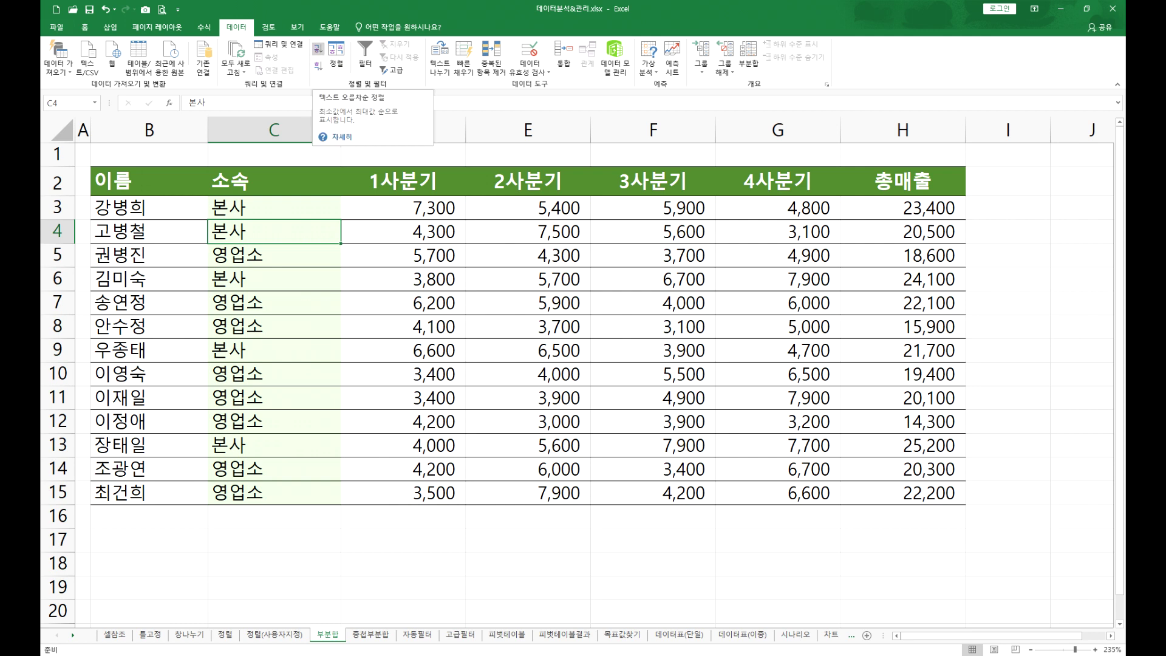
Step: Sort ascending on 소속, putting five 본사 rows before eight 영업소 rows, and select the 영업소 block
left_click(318, 49)
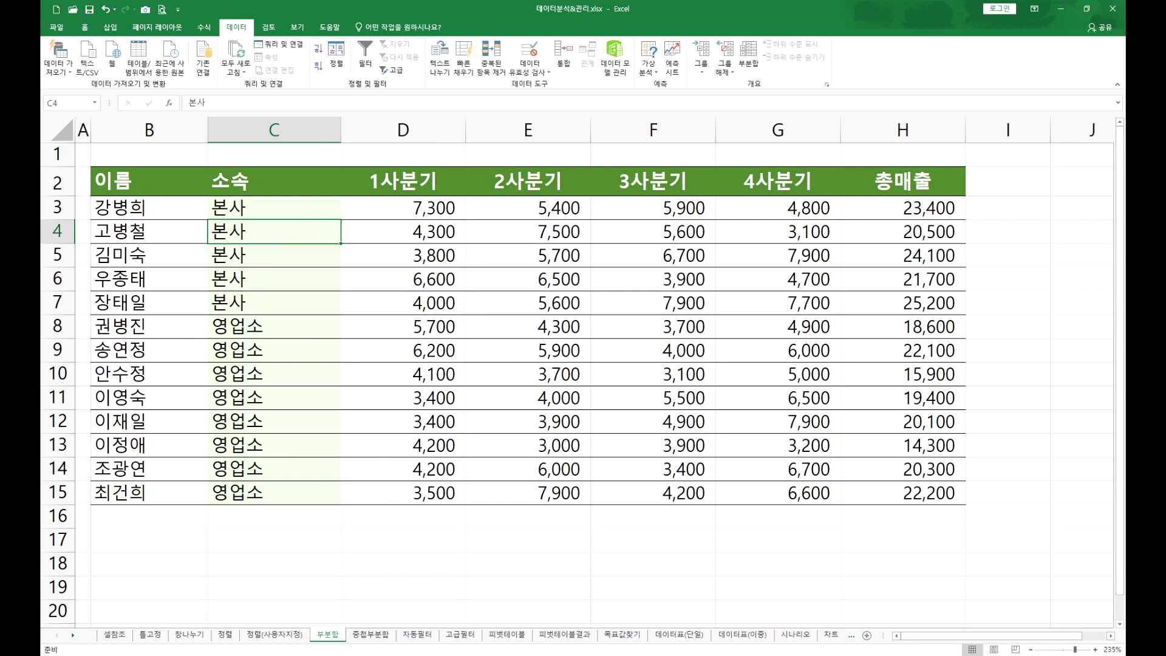
left_click_drag(243, 208, 243, 493)
left_click(243, 207)
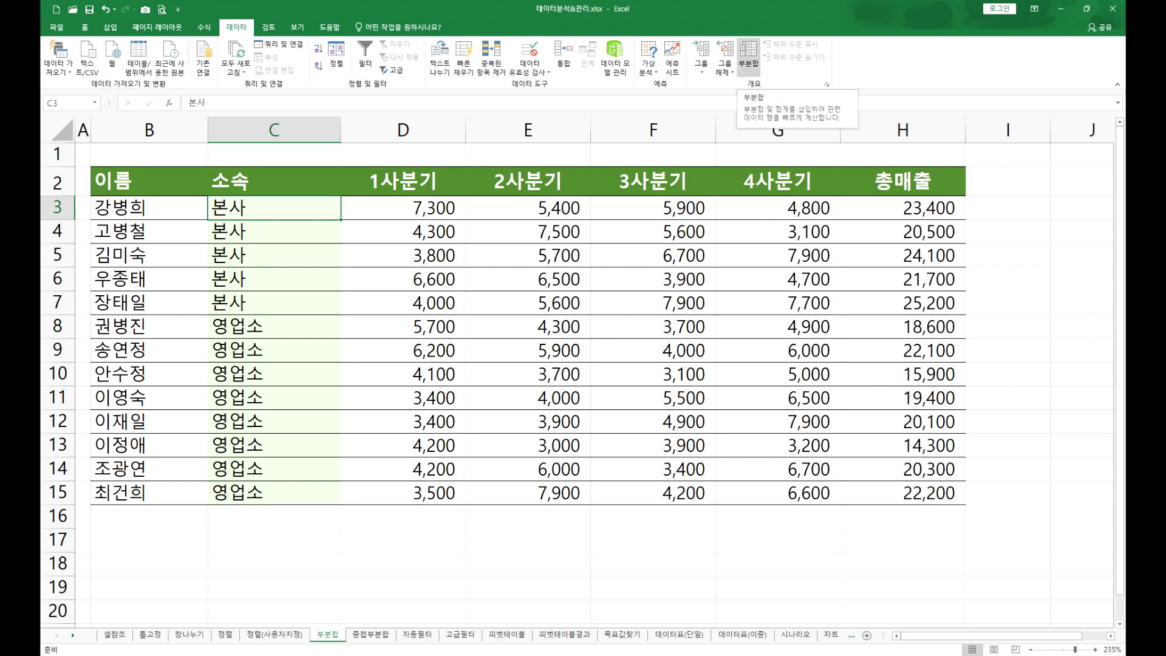
Step: Open the Subtotal dialog and group subtotals by 소속 using the 개수 function
left_click(749, 57)
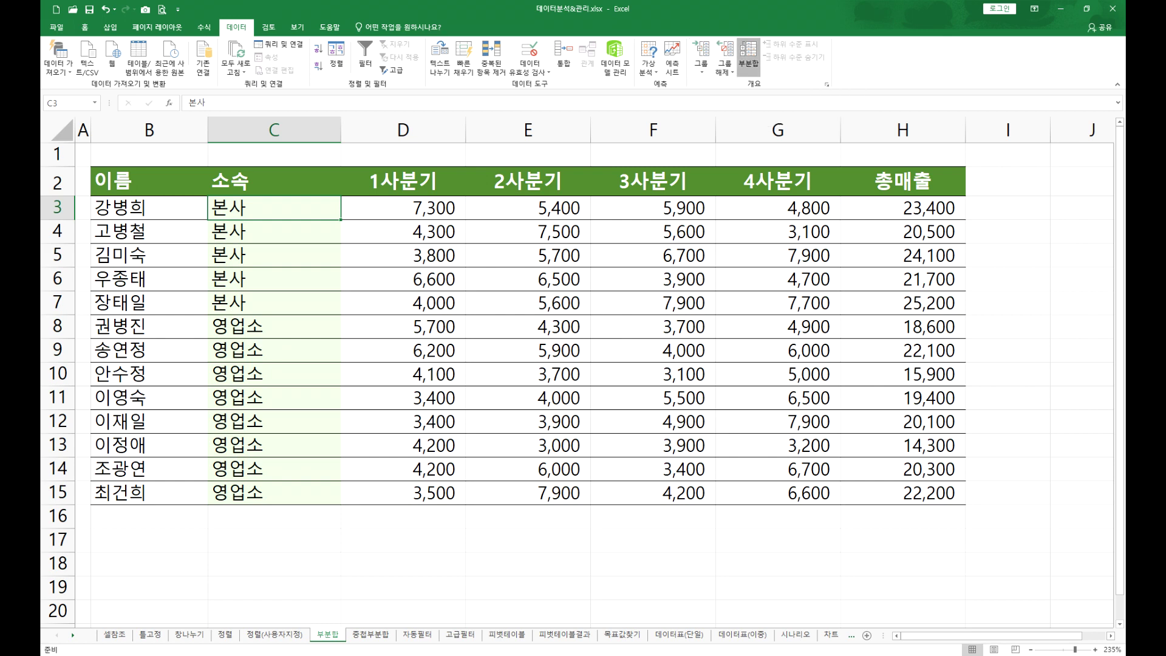
left_click_drag(304, 140, 383, 178)
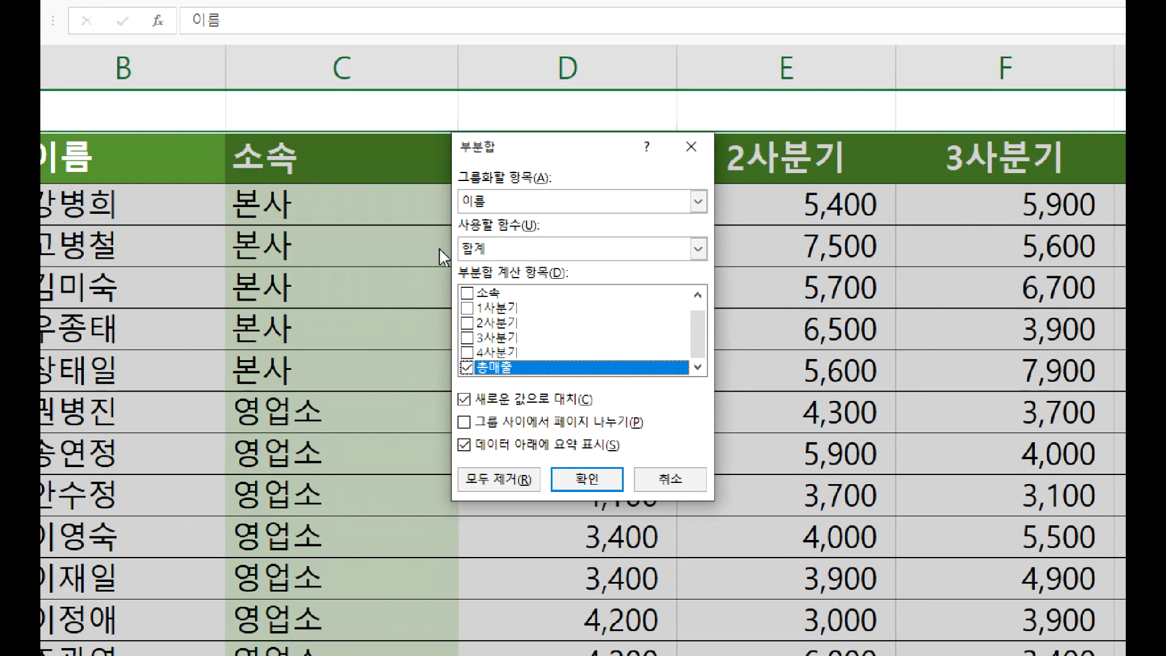
left_click_drag(500, 147, 453, 115)
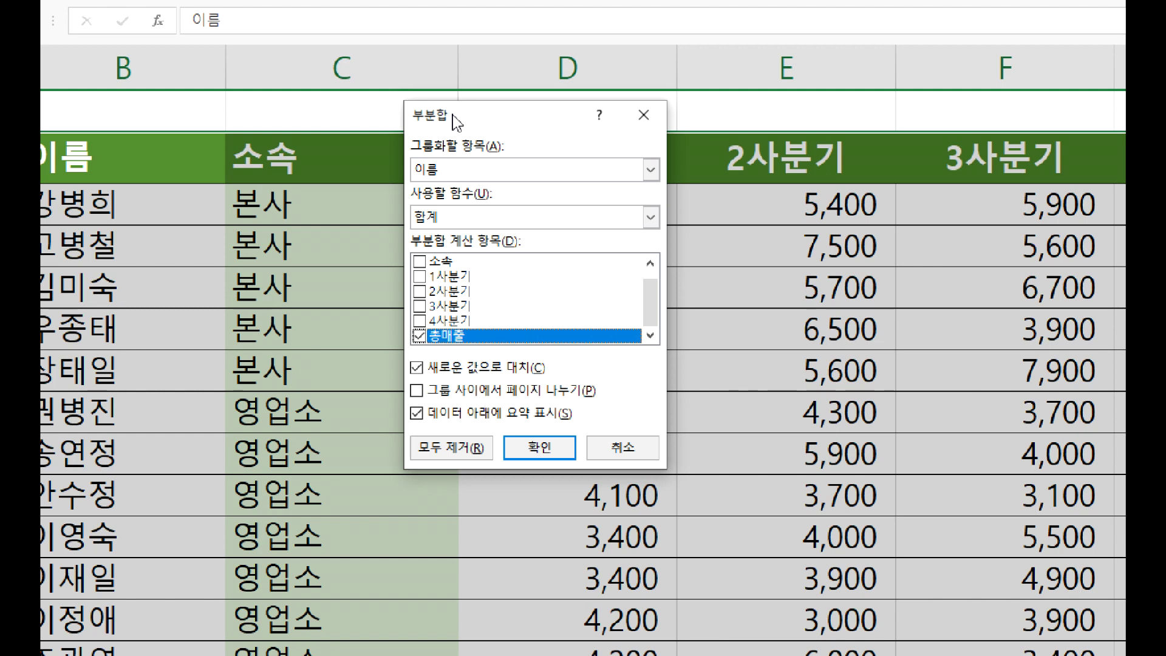
left_click(448, 172)
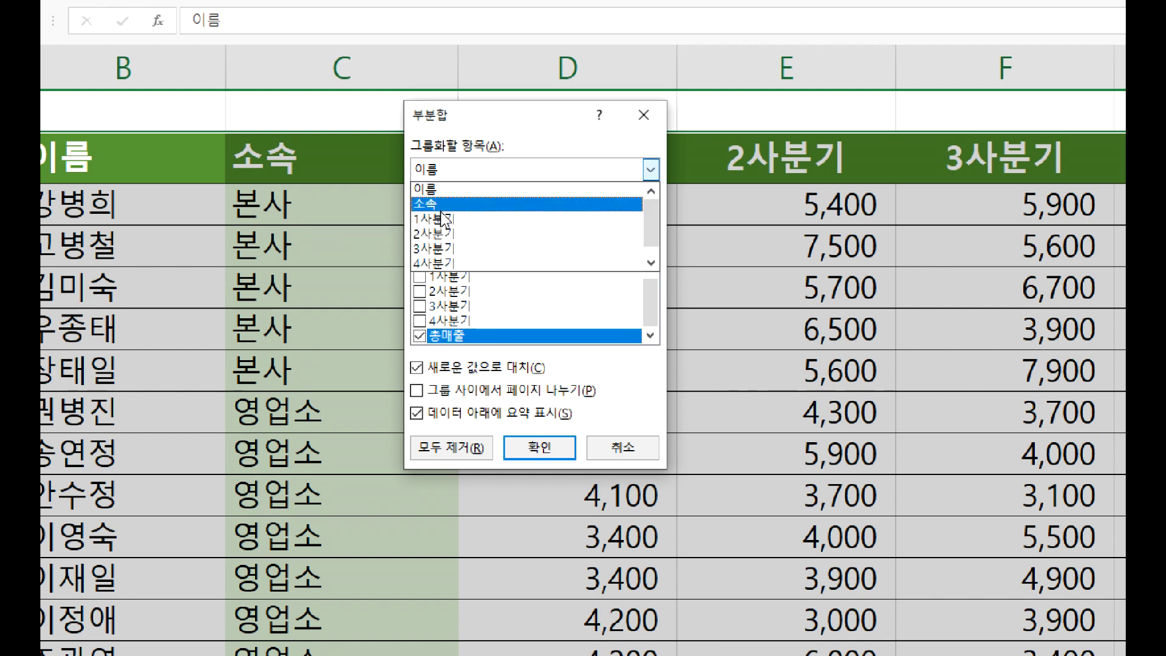
left_click(443, 208)
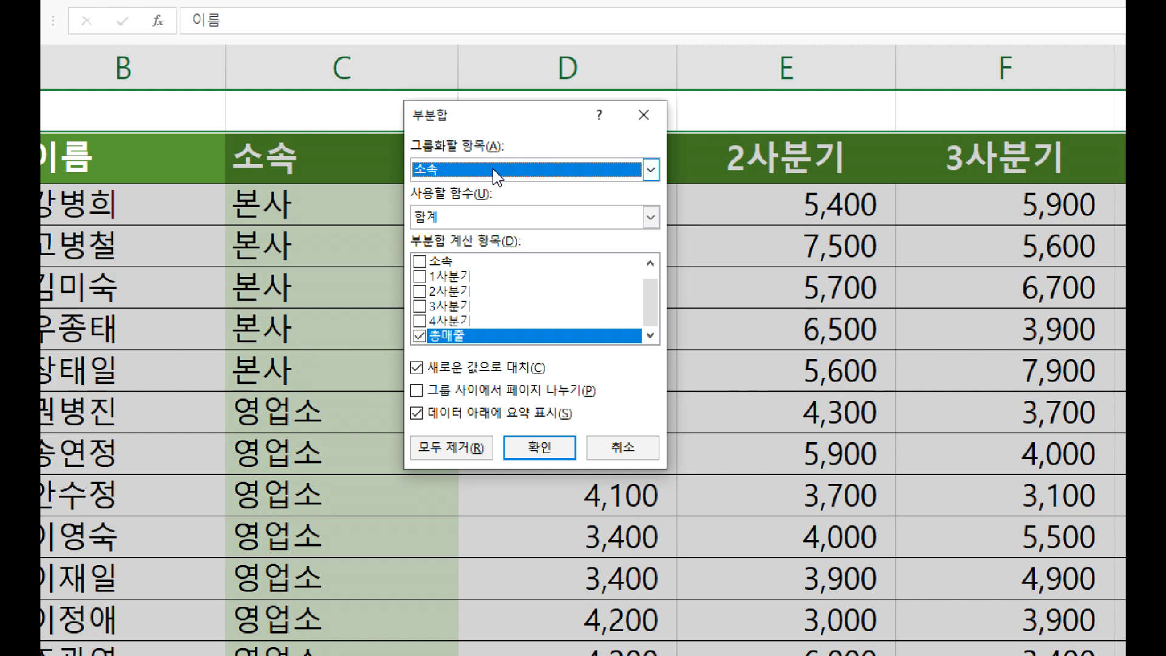
left_click(471, 217)
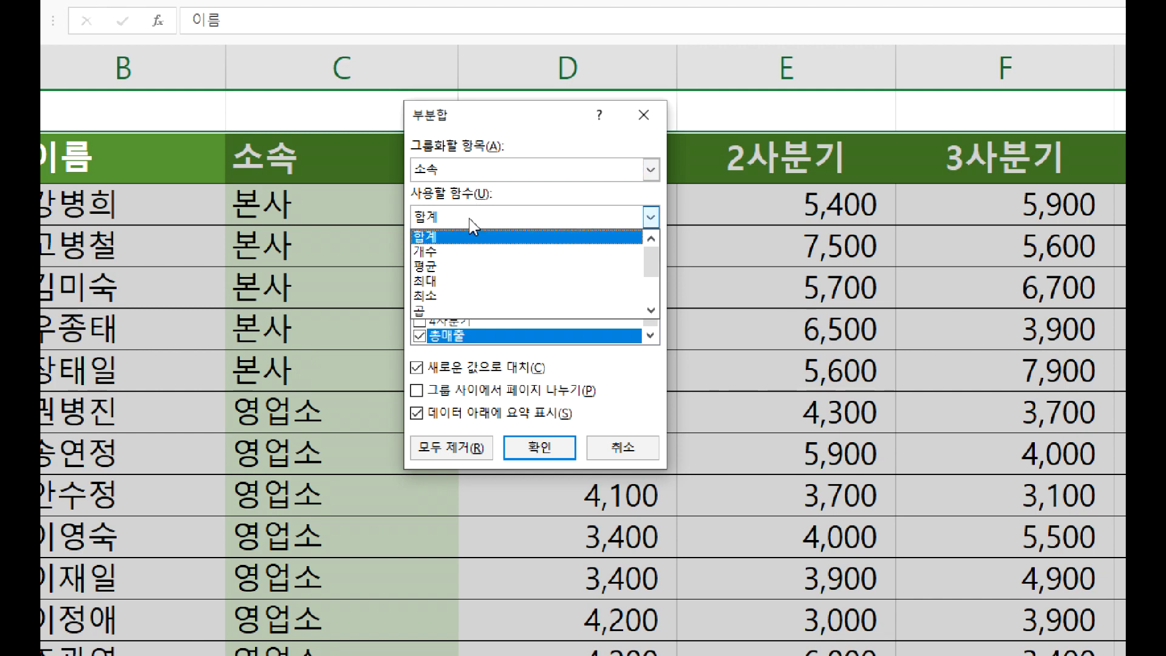
left_click(469, 254)
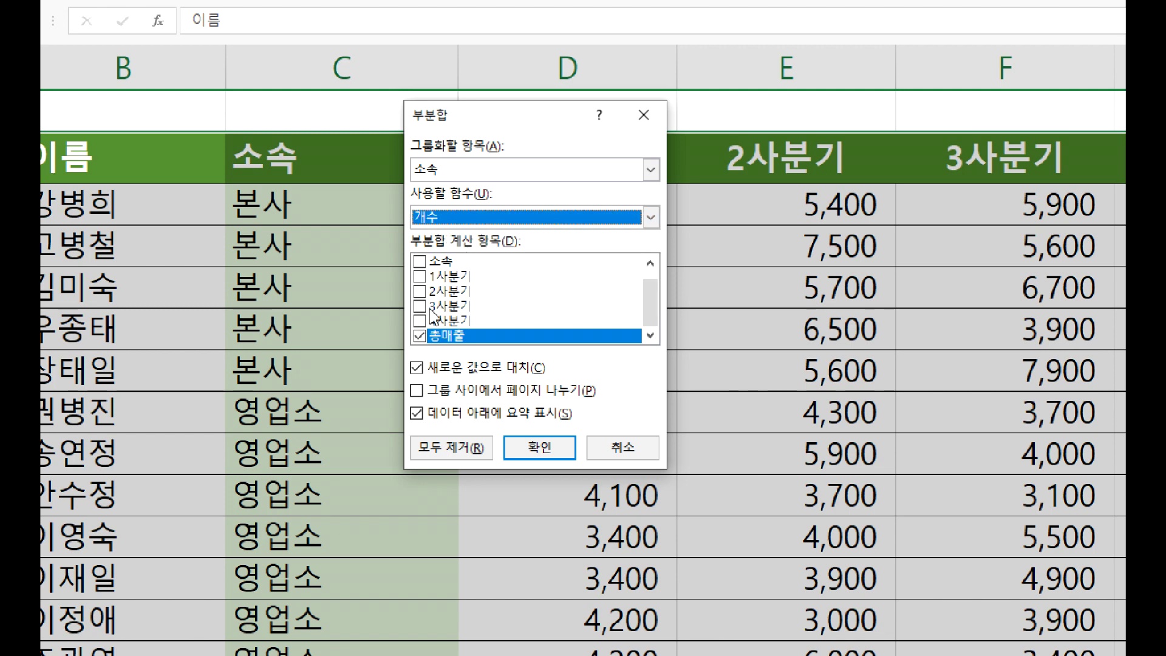
Step: Subtotal only the 이름 column, clearing 총매출, and apply the count subtotals
left_click(419, 336)
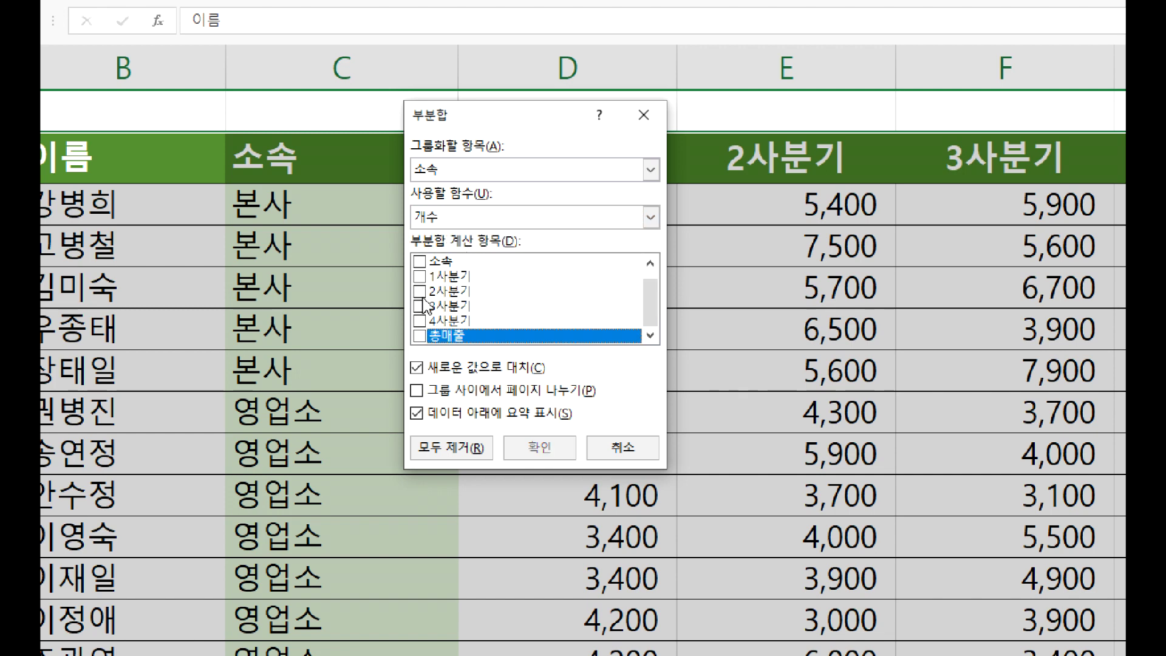
scroll(425, 277, "up", 1)
left_click(420, 262)
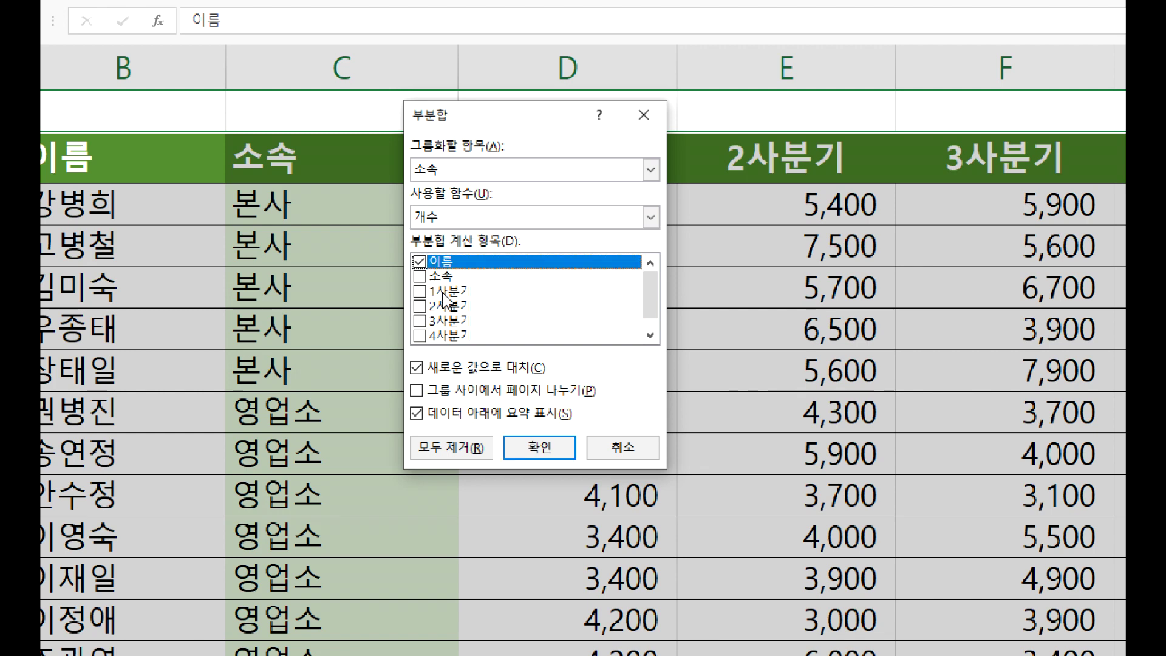
scroll(437, 292, "down", 1)
left_click(423, 336)
scroll(445, 328, "up", 1)
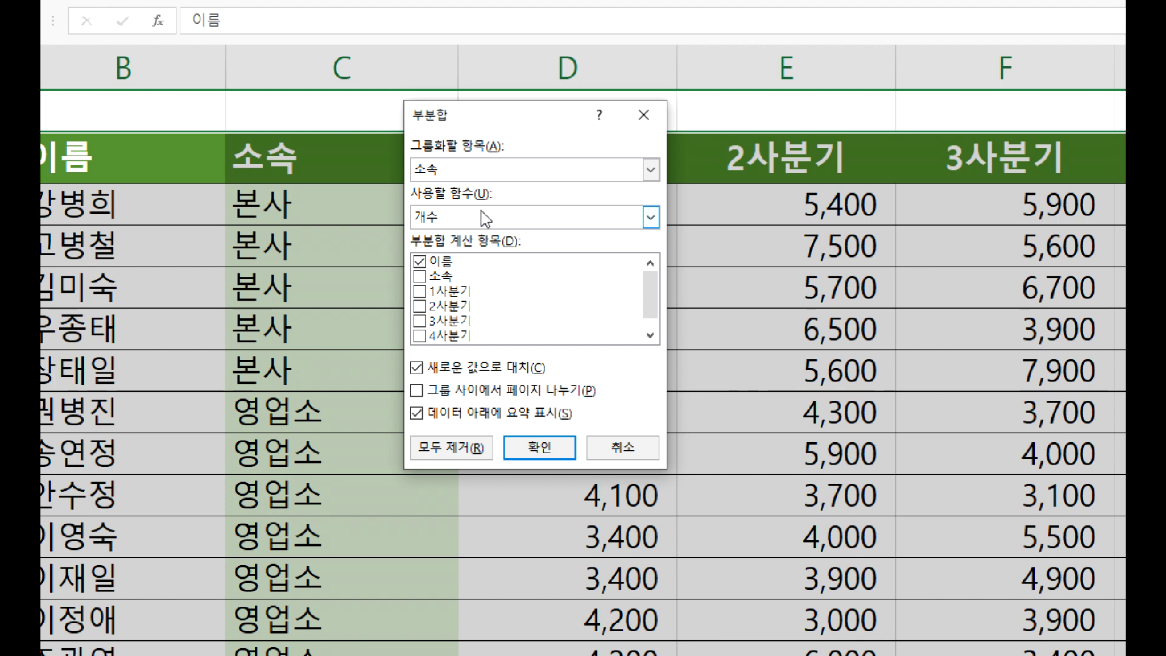
scroll(471, 301, "down", 1)
left_click(419, 336)
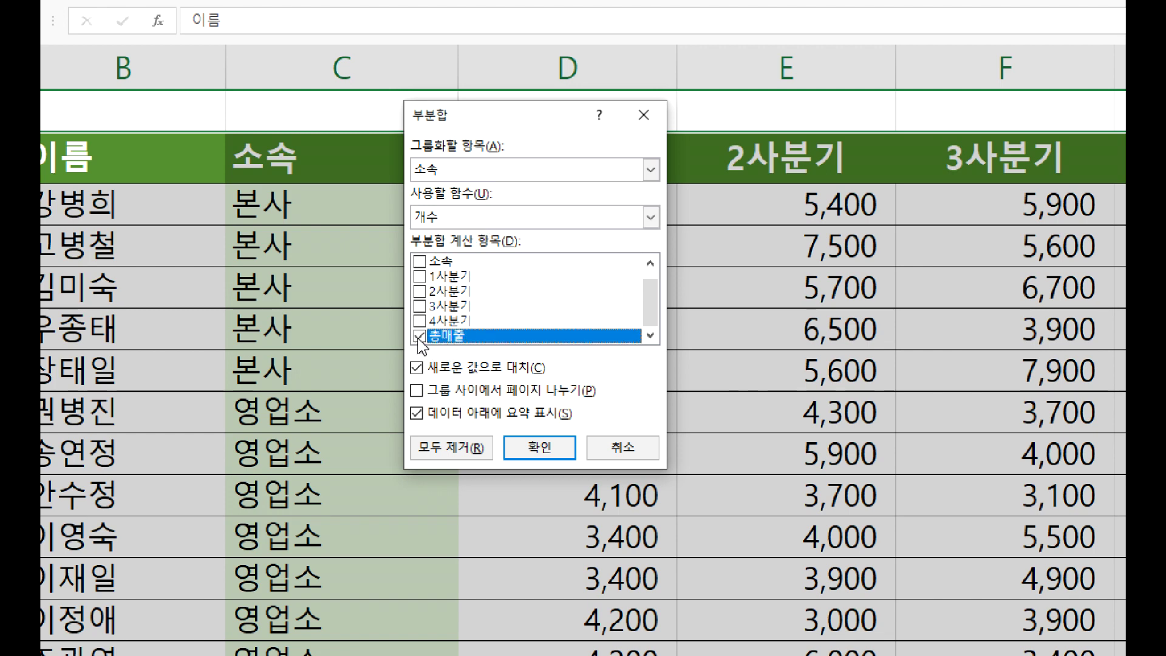
scroll(449, 310, "up", 1)
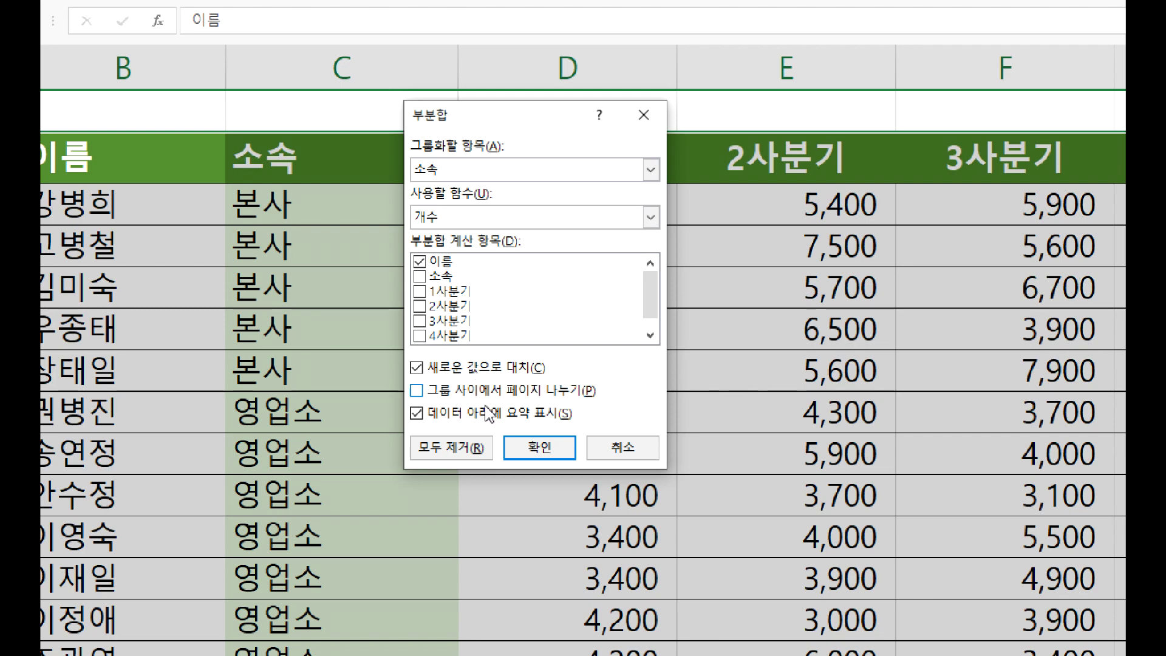
left_click(533, 450)
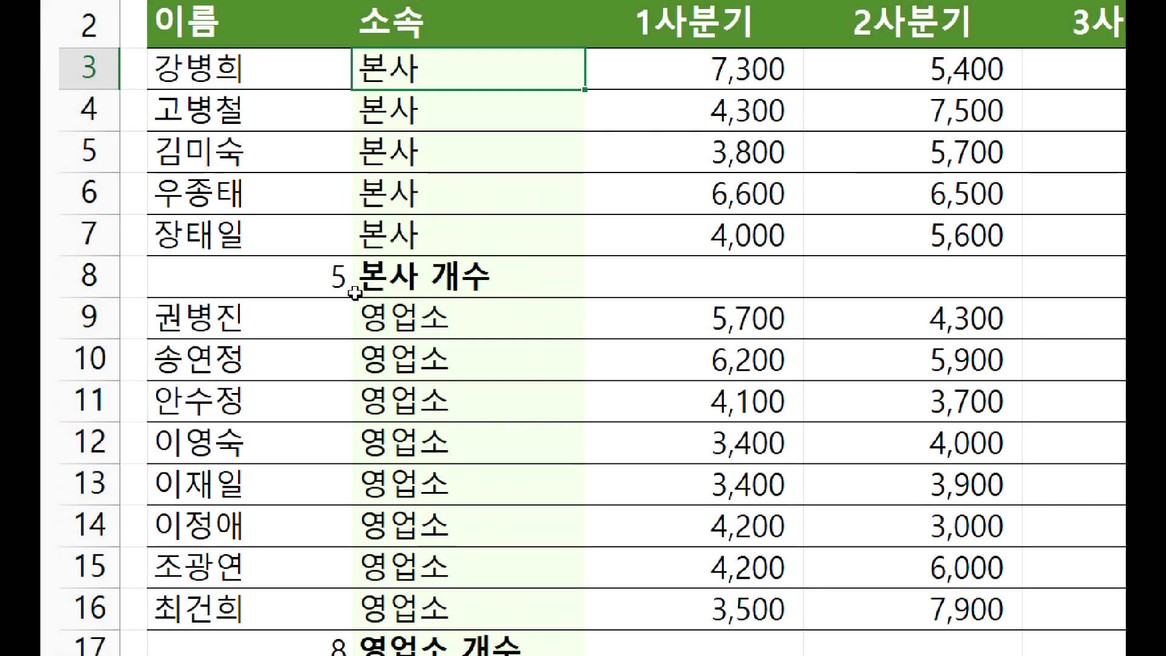
left_click(338, 412)
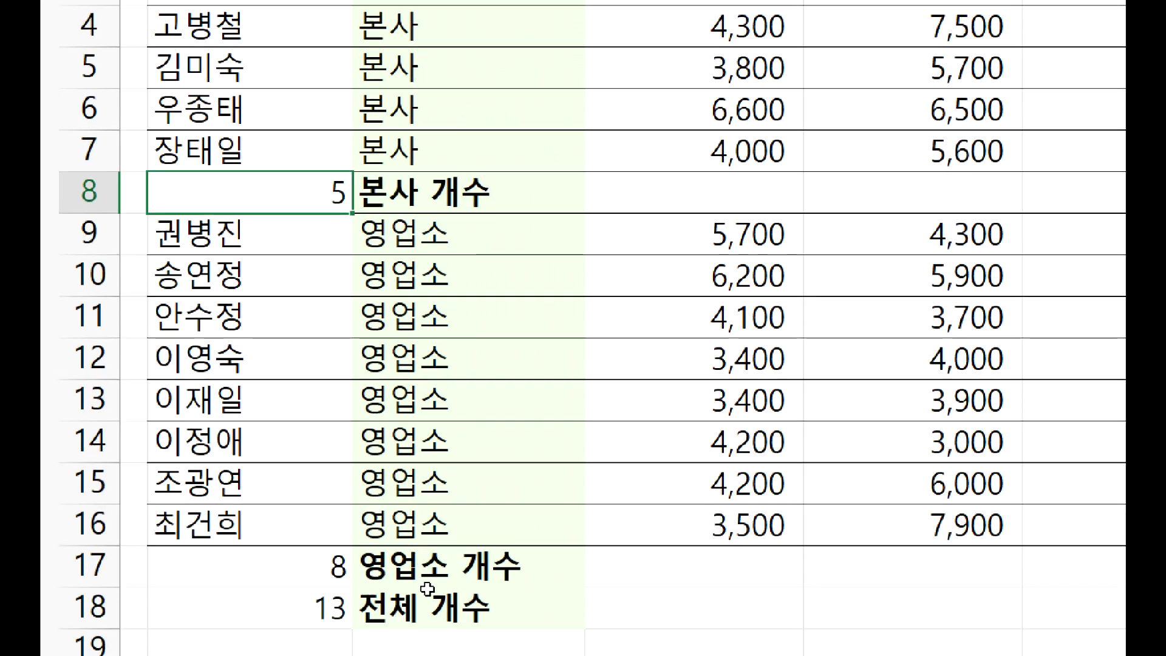
left_click(389, 590)
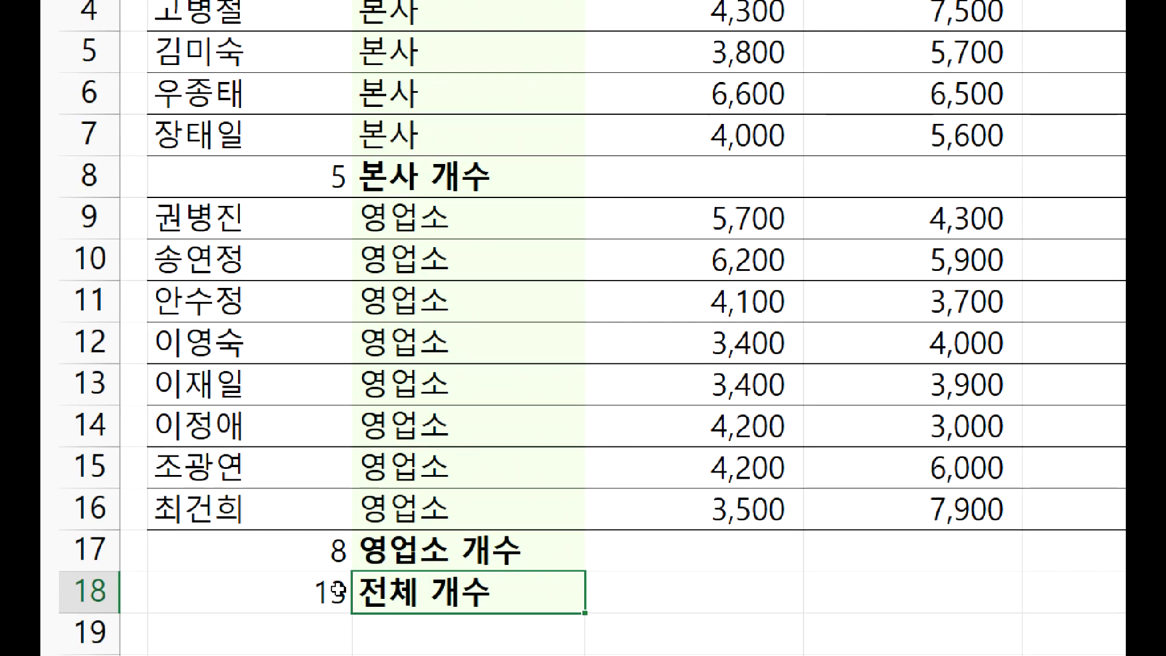
left_click(328, 592)
left_click(407, 584)
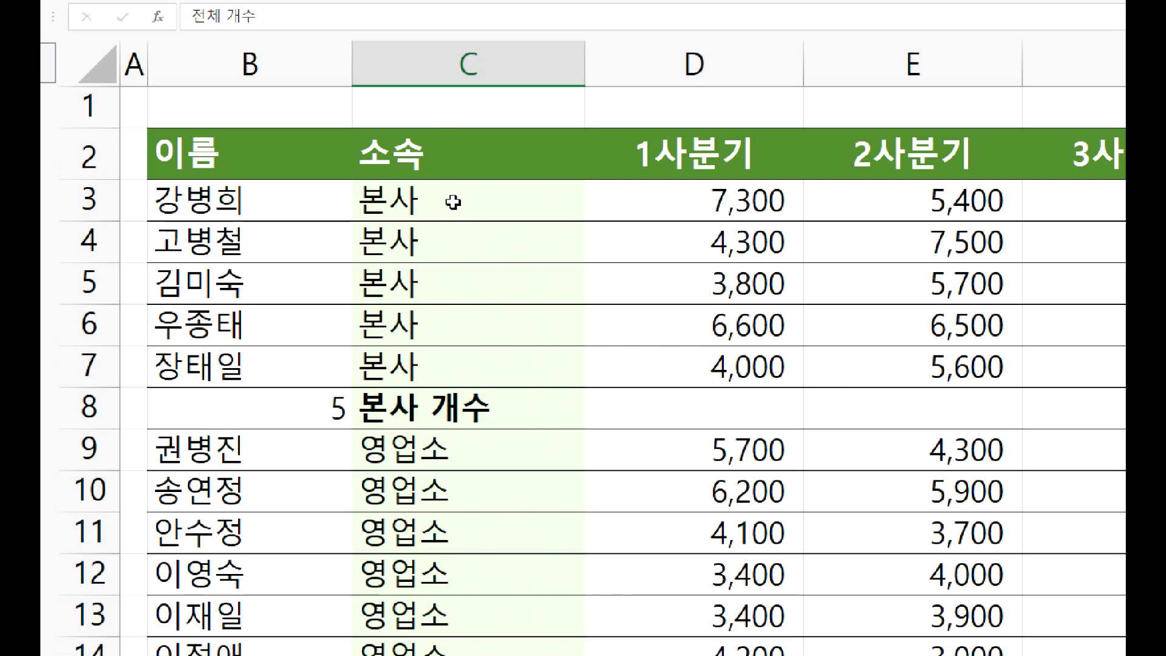
left_click(453, 203)
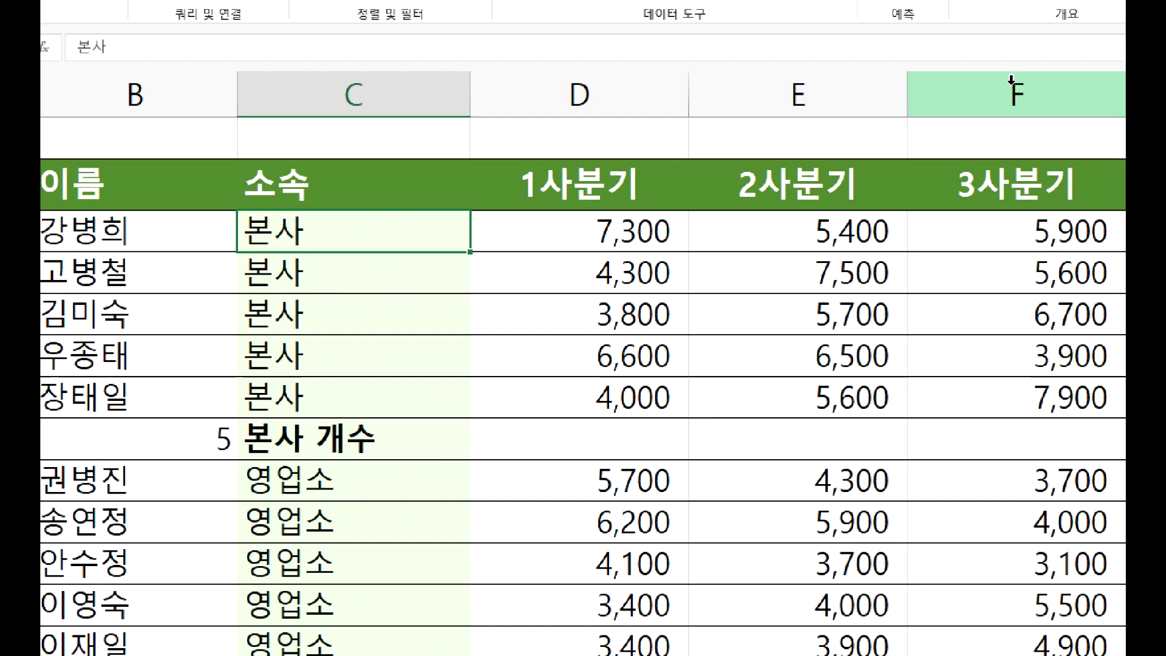
scroll(182, 441, "down", 2)
scroll(174, 530, "down", 3)
scroll(174, 463, "up", 2)
scroll(170, 471, "down", 2)
left_click(153, 405)
scroll(257, 531, "up", 5)
left_click(276, 315)
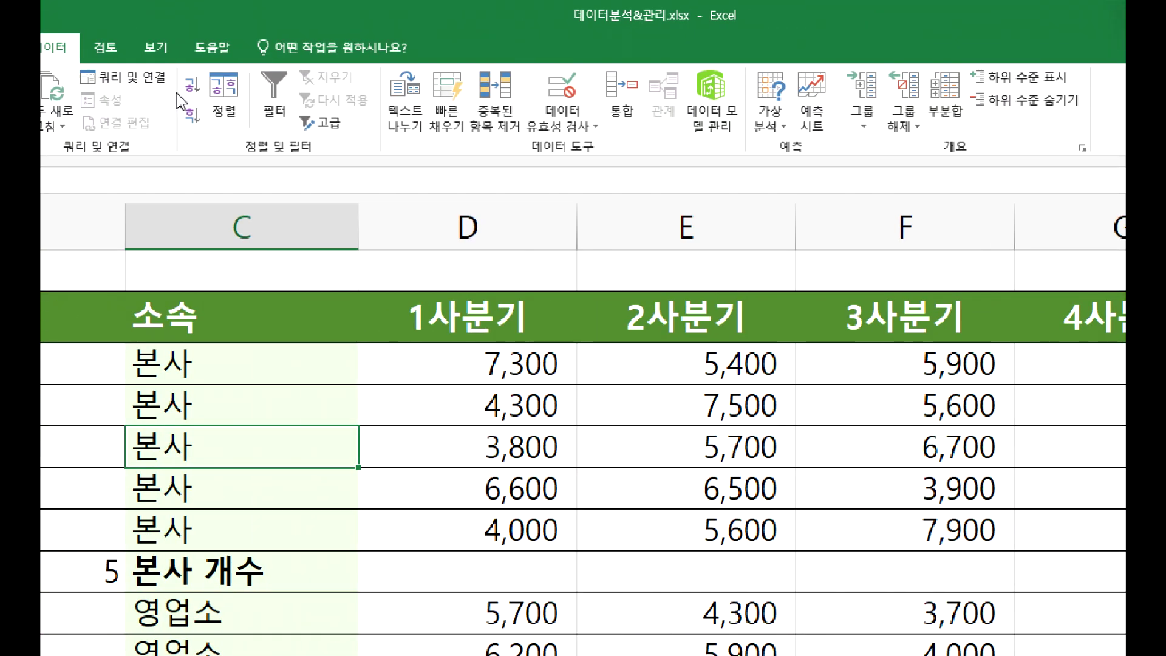
Step: Reopen Subtotal and subtotal 1사분기–4사분기 and 총매출 instead of 이름
left_click(947, 97)
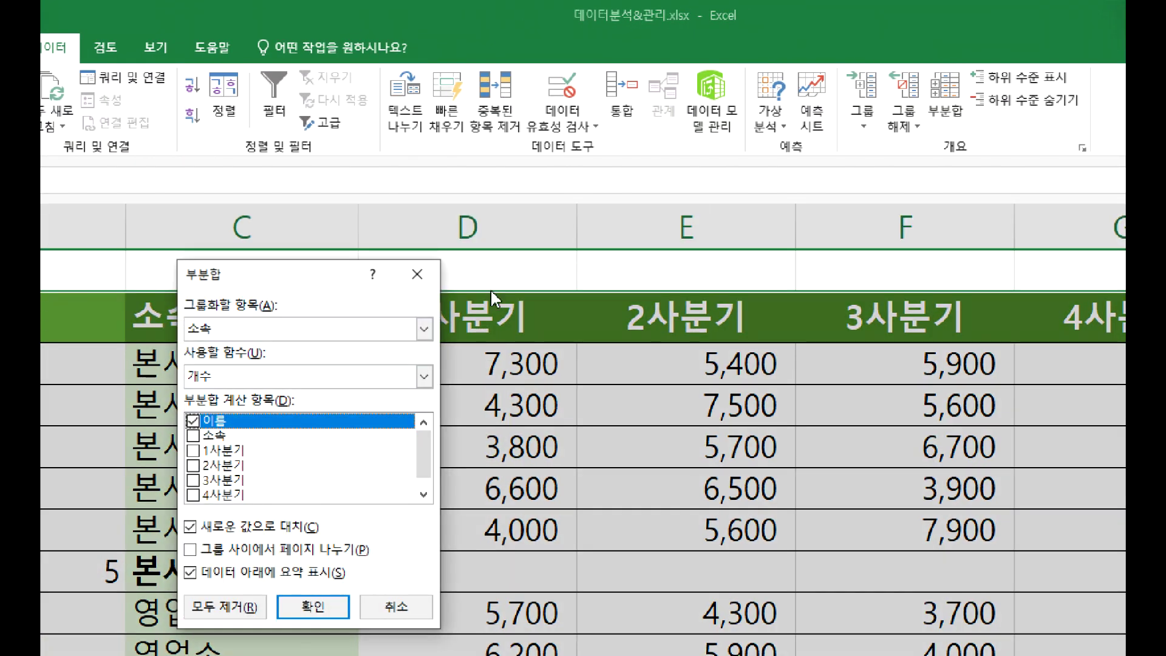
left_click_drag(242, 267, 401, 213)
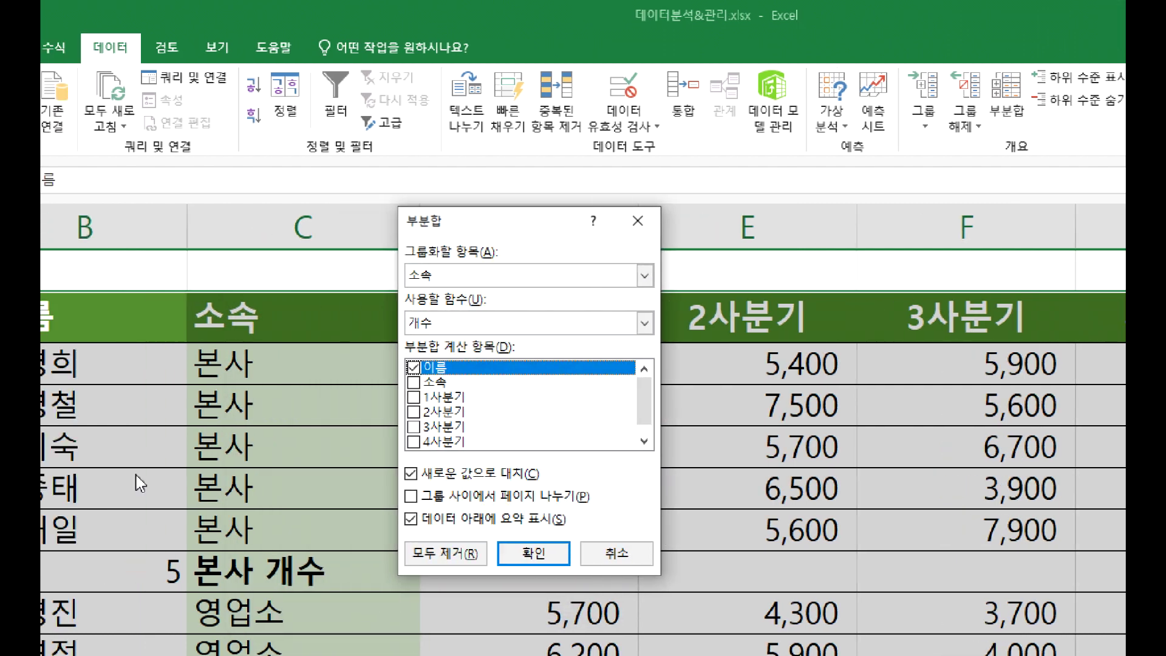
left_click(549, 328)
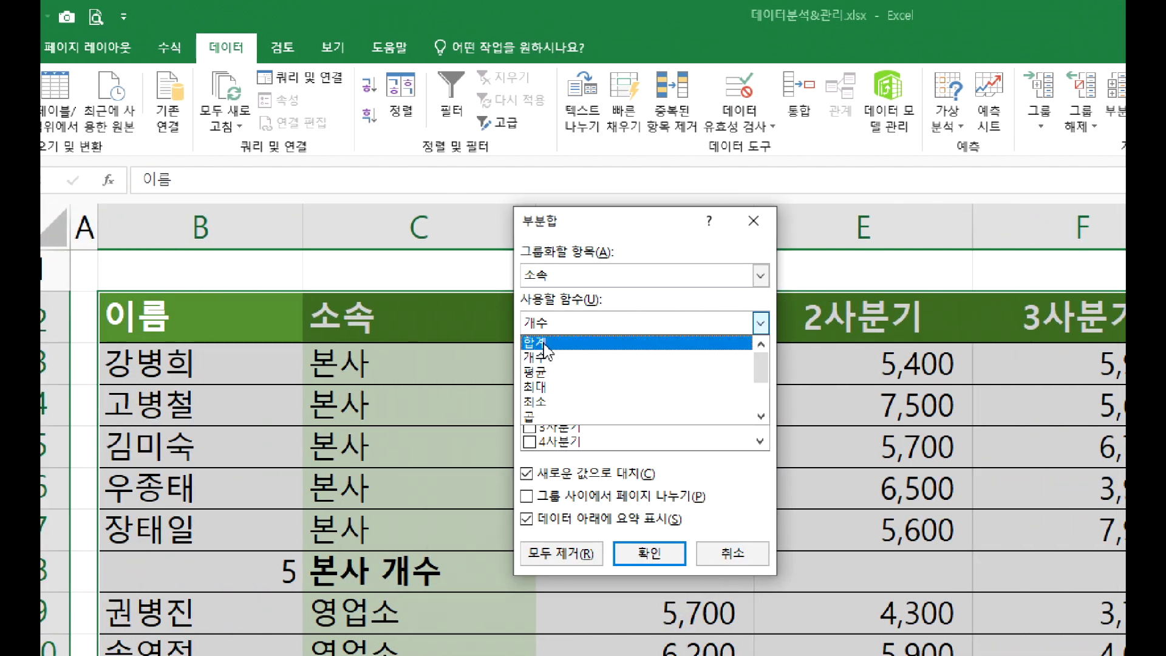
left_click(544, 367)
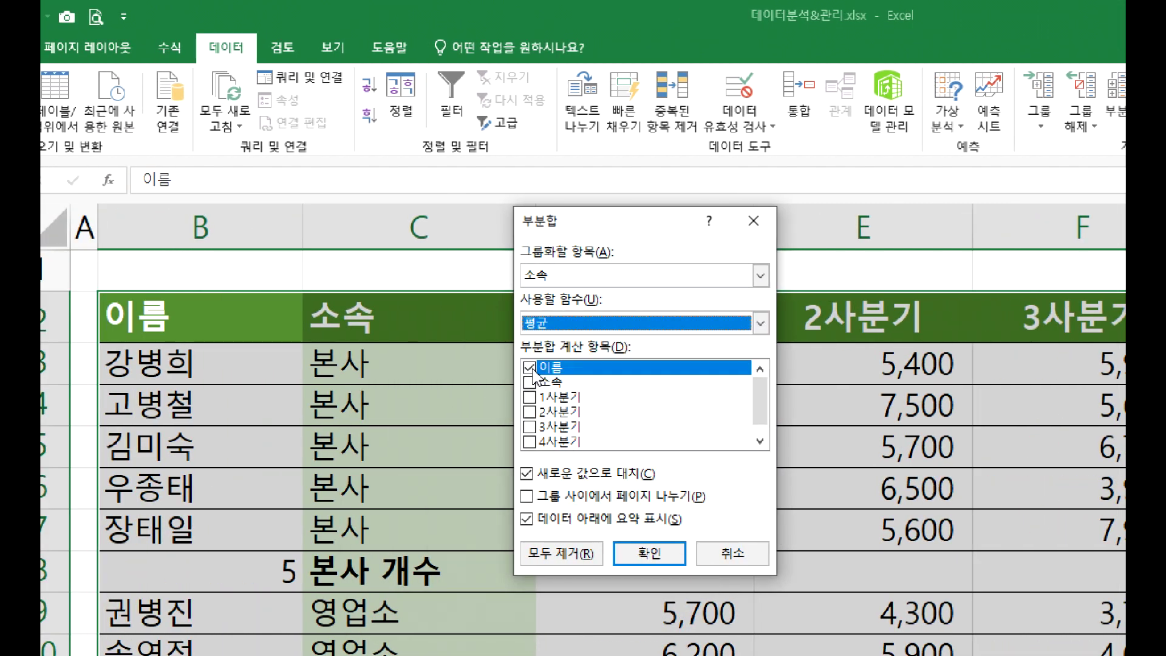
left_click(530, 367)
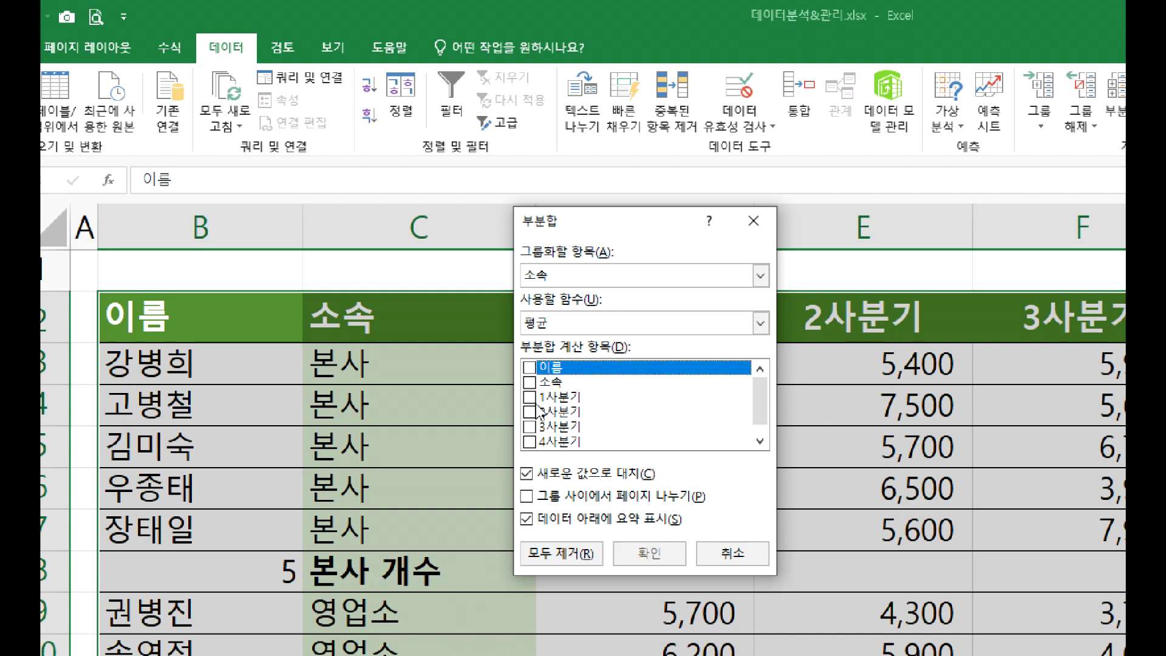
left_click(535, 400)
left_click(535, 412)
left_click(535, 427)
left_click(530, 442)
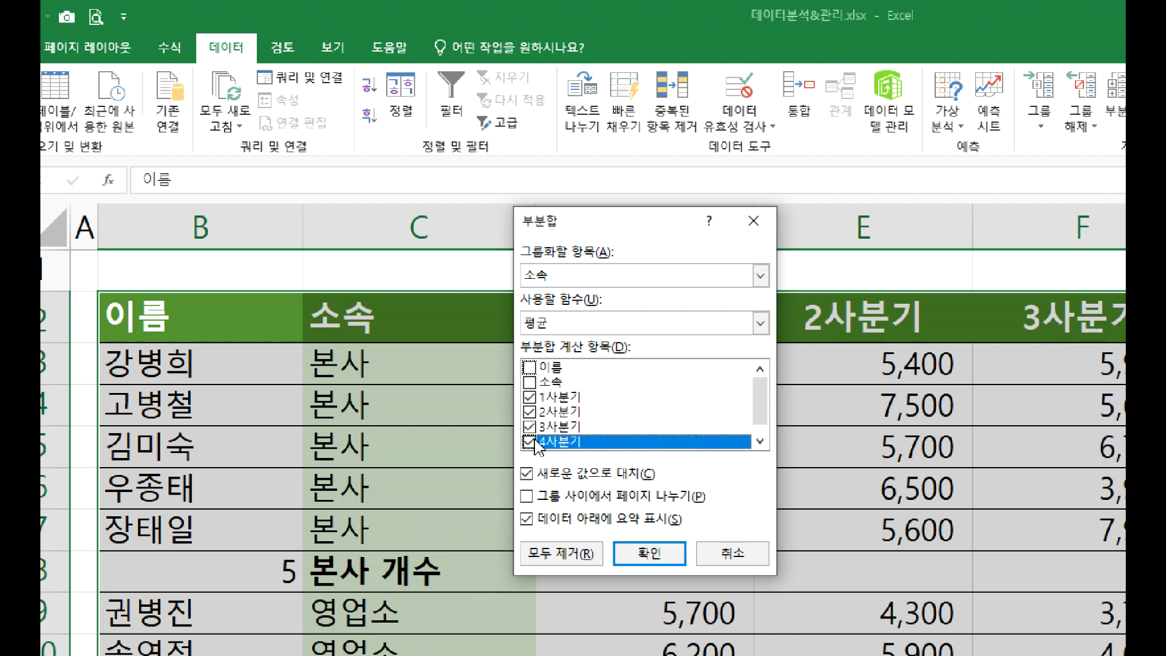
scroll(532, 443, "down", 1)
left_click(529, 442)
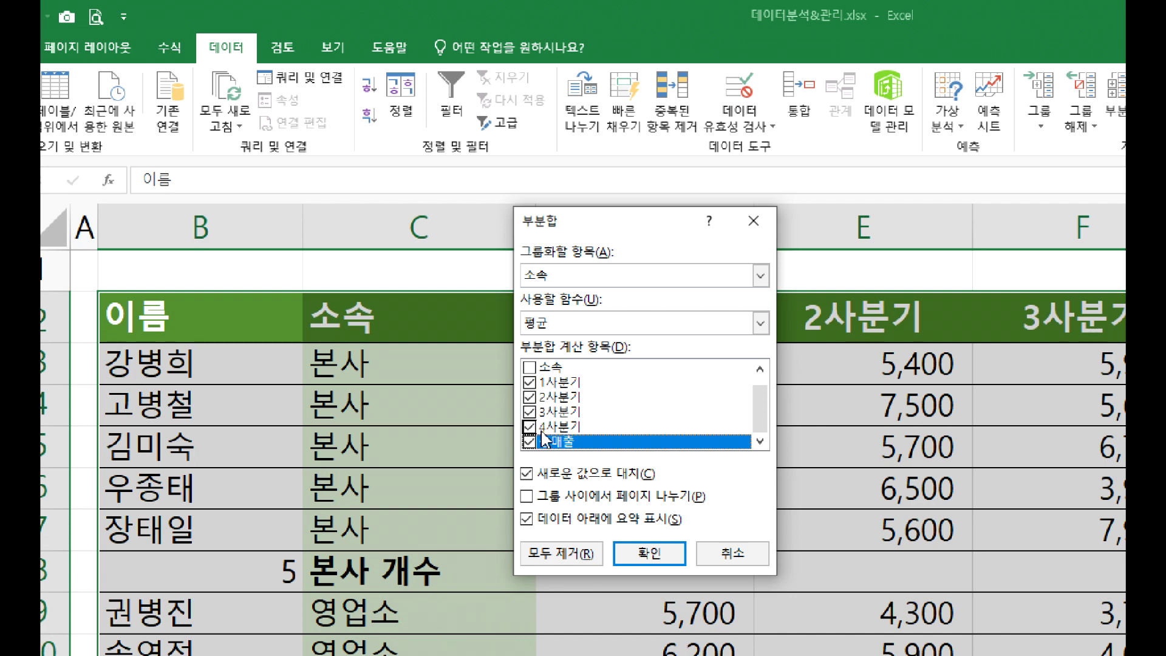
scroll(570, 426, "up", 1)
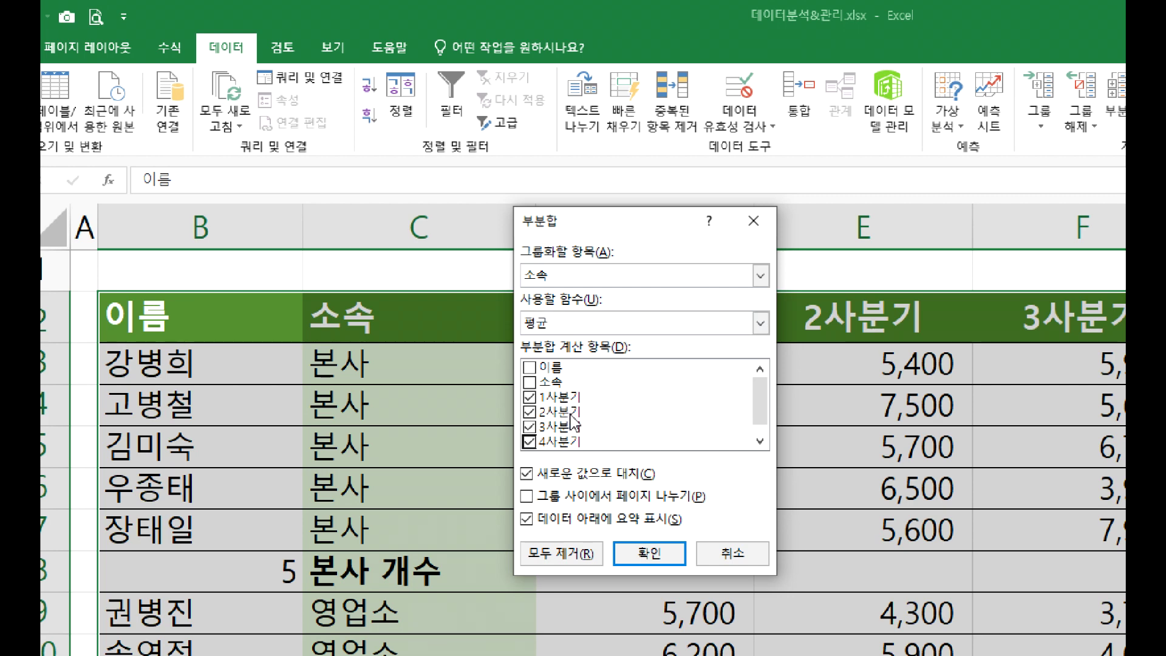
Step: Set the subtotal function to 평균 and apply the average subtotals
left_click(562, 323)
left_click(545, 343)
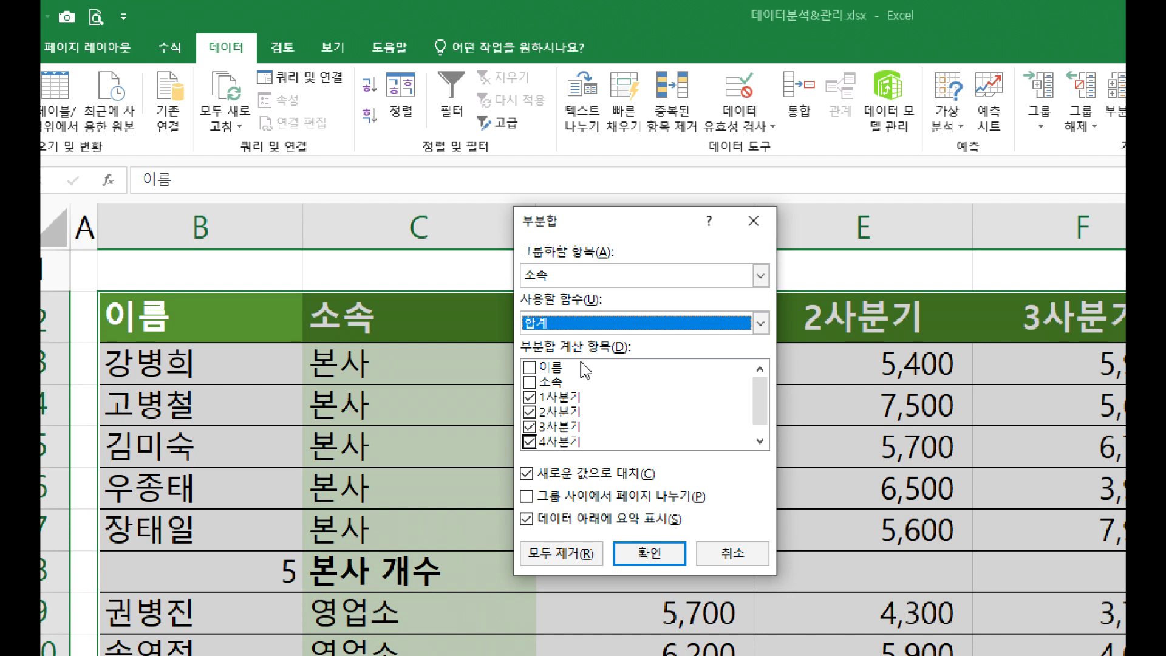
left_click(545, 324)
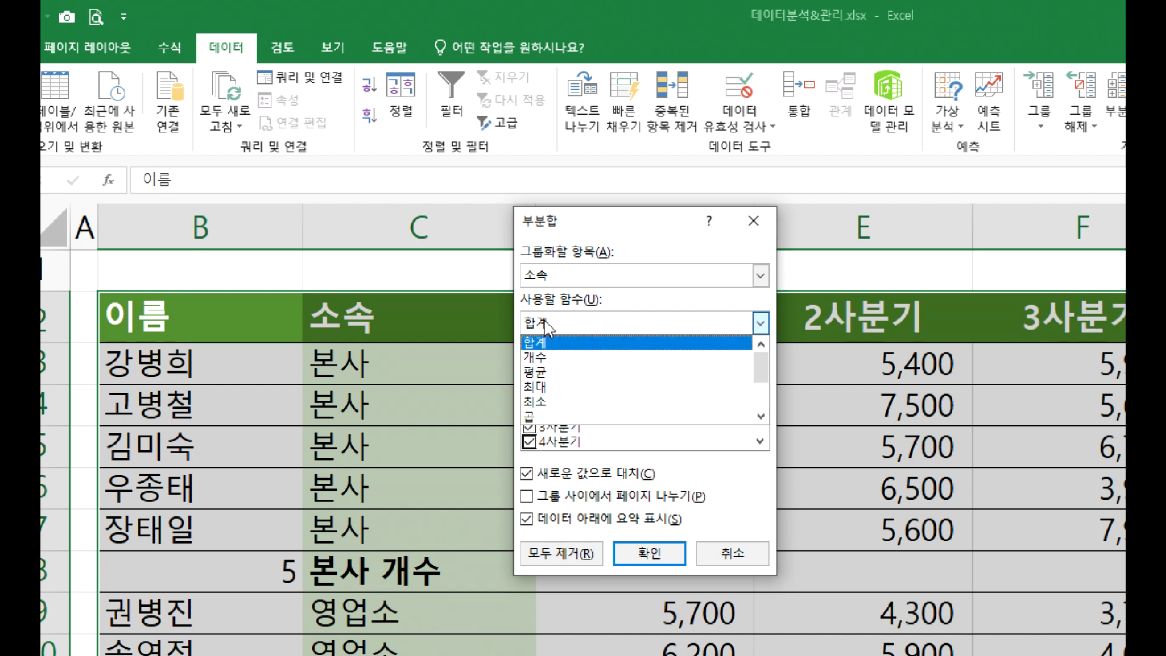
left_click(538, 372)
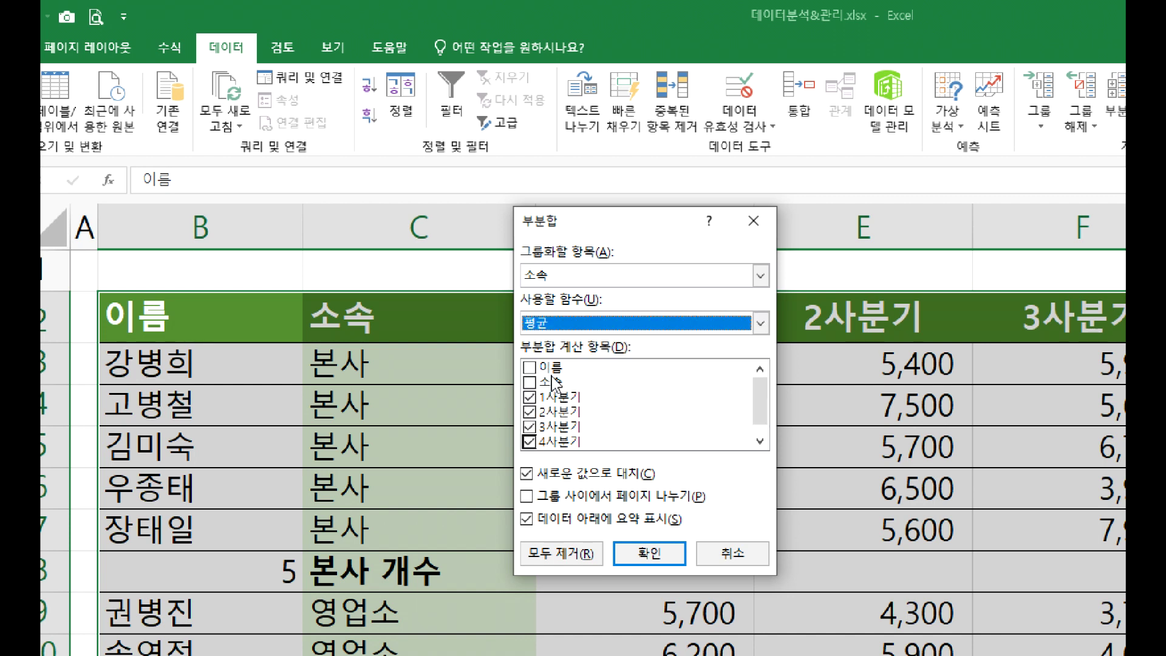
left_click(629, 556)
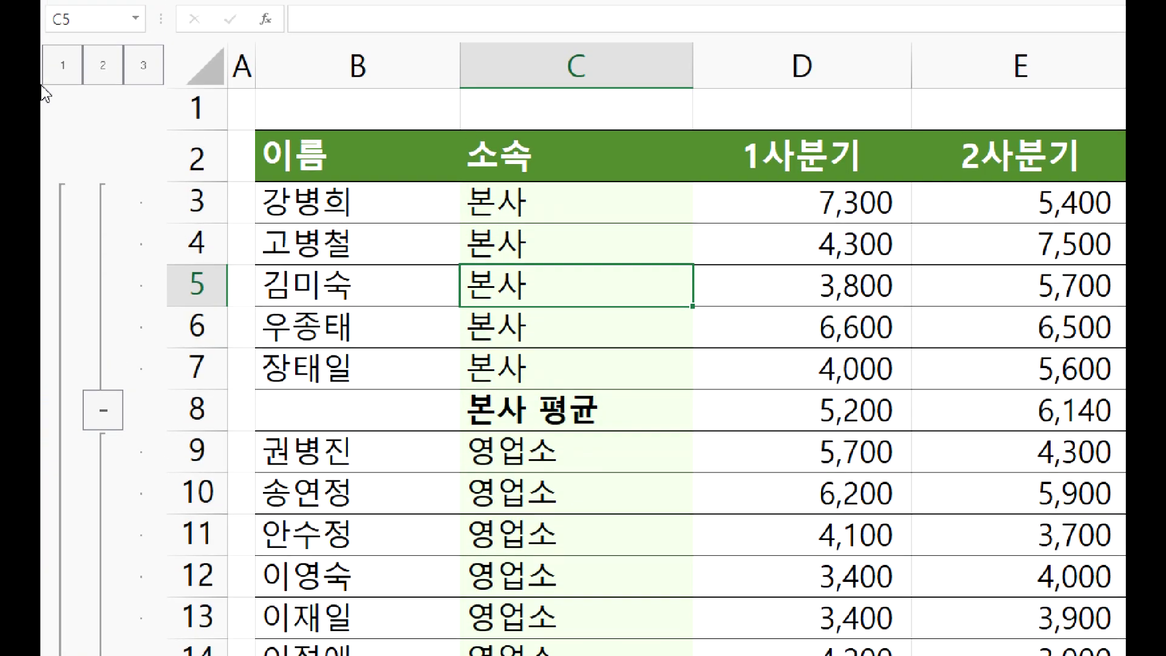
Step: Compare outline levels 1, 2 and 3, ending at level 2 showing only the 평균 rows
left_click(62, 107)
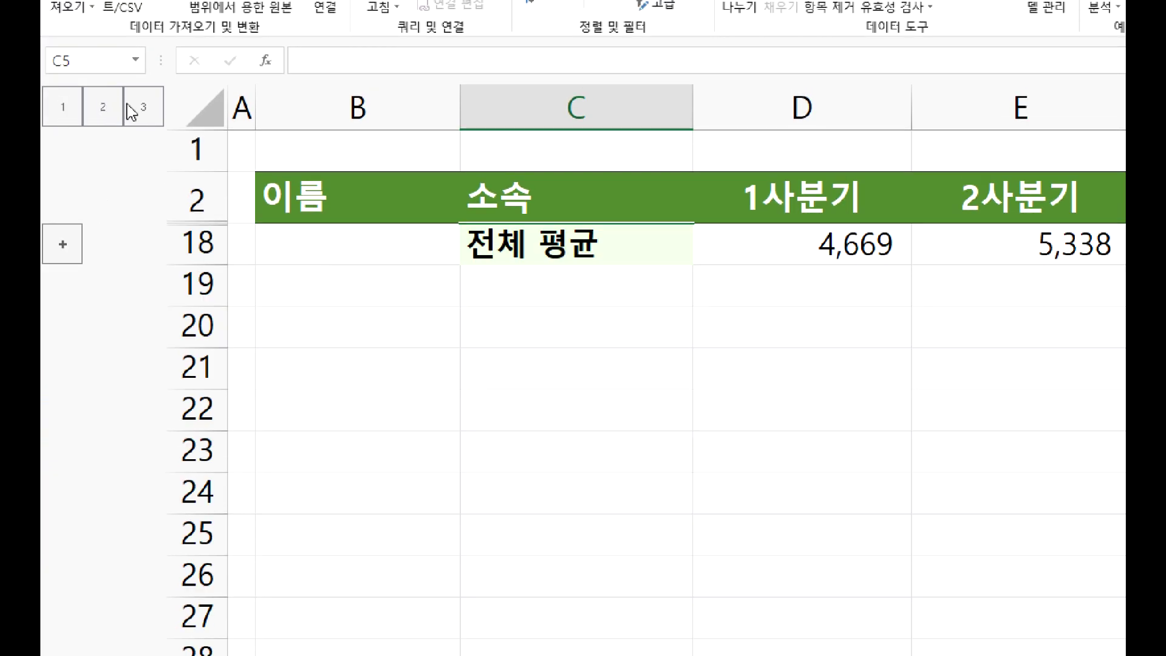
left_click(119, 108)
left_click(155, 113)
left_click(70, 113)
left_click(144, 115)
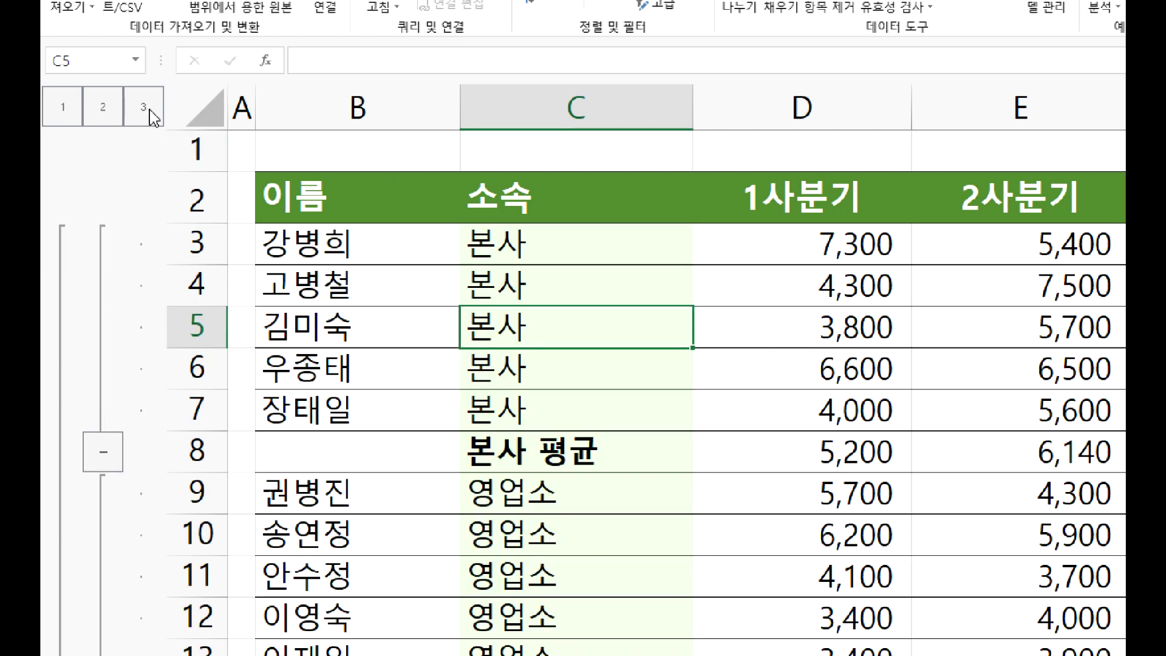
left_click(103, 107)
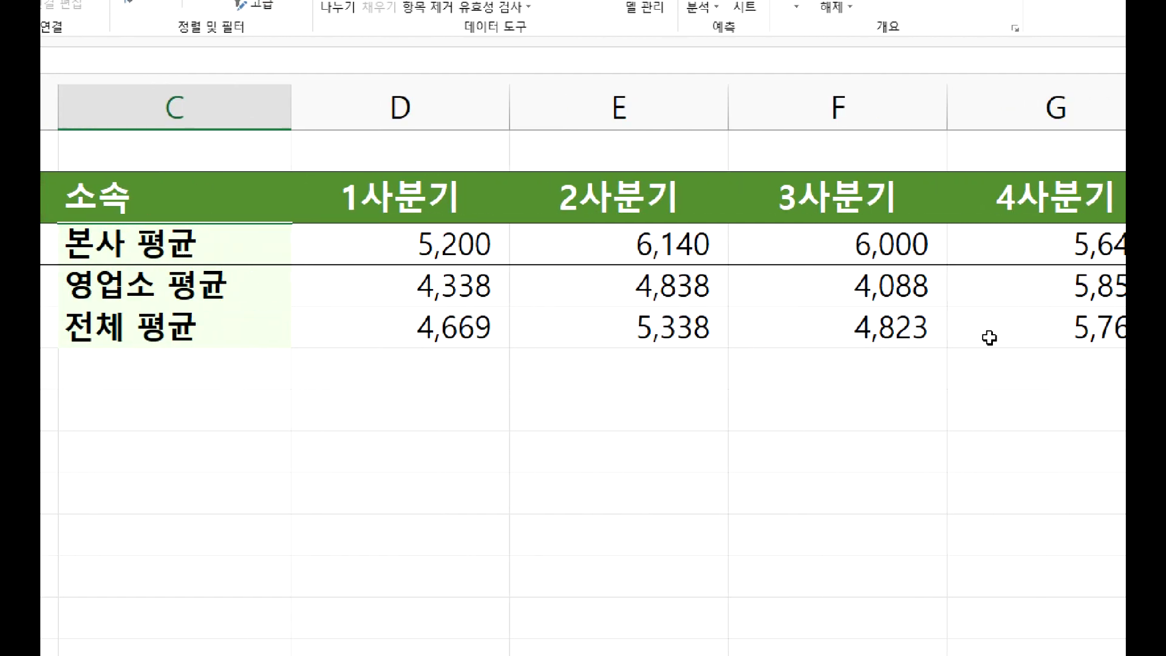
Step: Select the 본사 and 영업소 quarterly averages to inspect the subtotal values
left_click(366, 245)
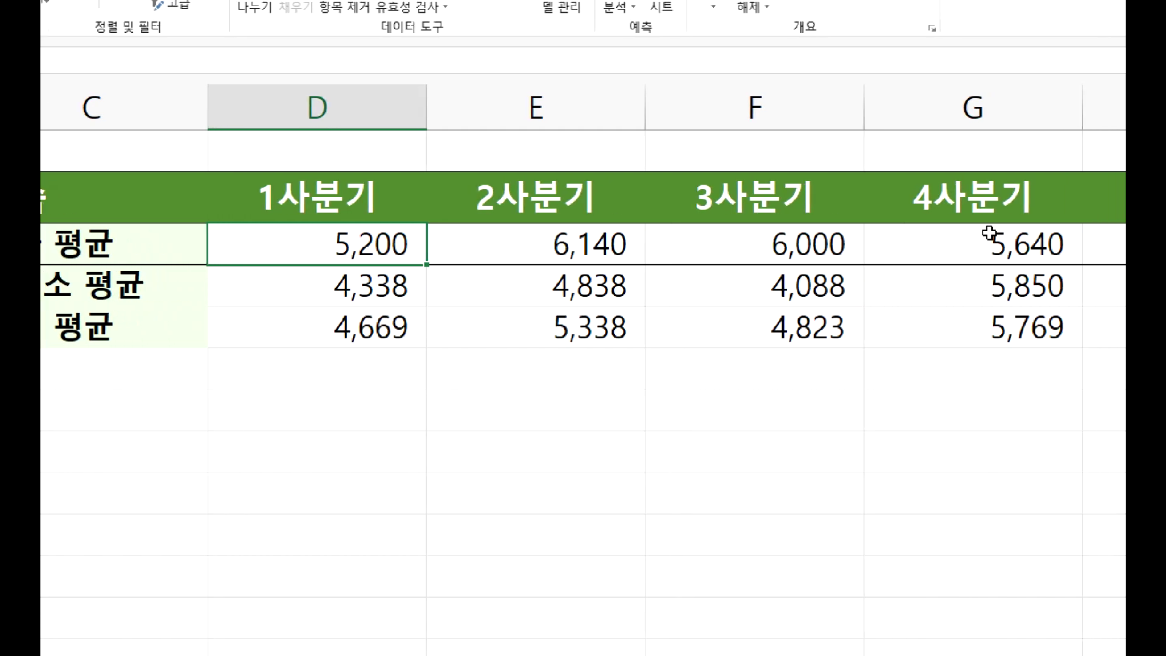
mouse_move(268, 248)
left_mouse_down()
mouse_move(539, 243)
mouse_move(731, 279)
left_mouse_up()
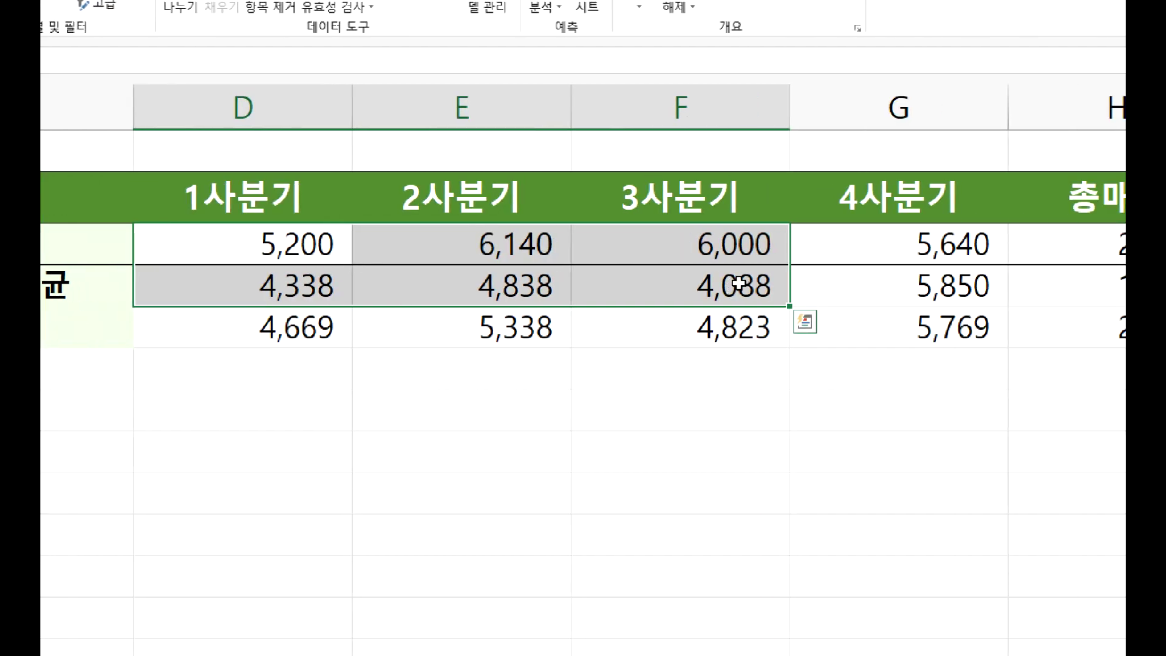
left_click_drag(1090, 252, 1089, 280)
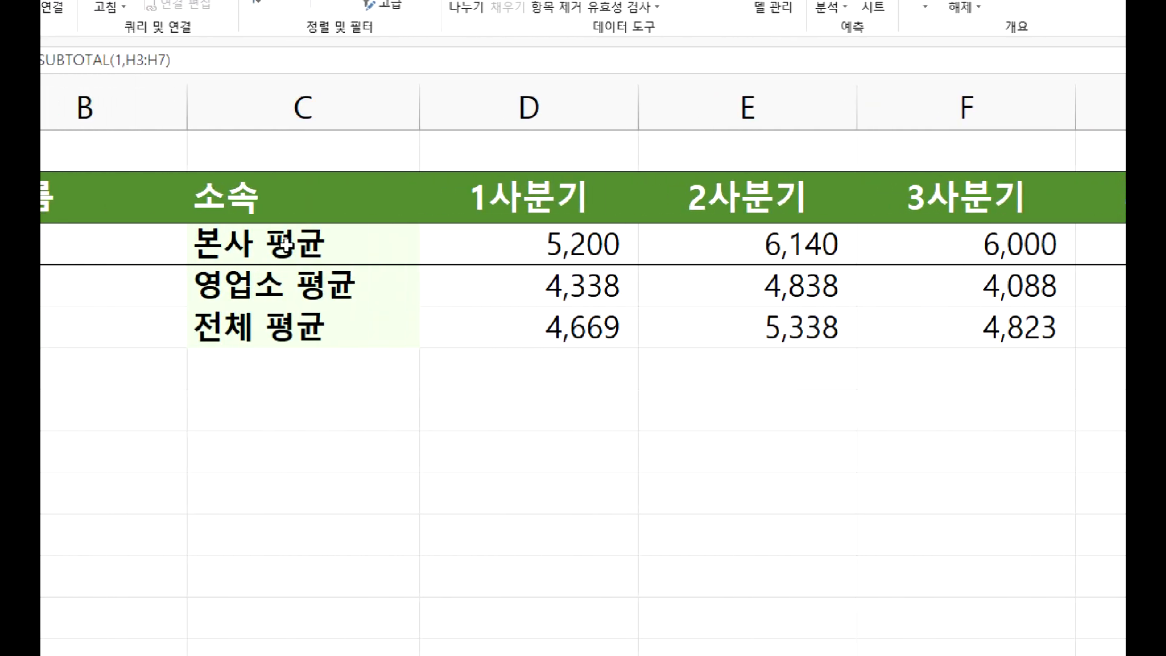
left_click(288, 244)
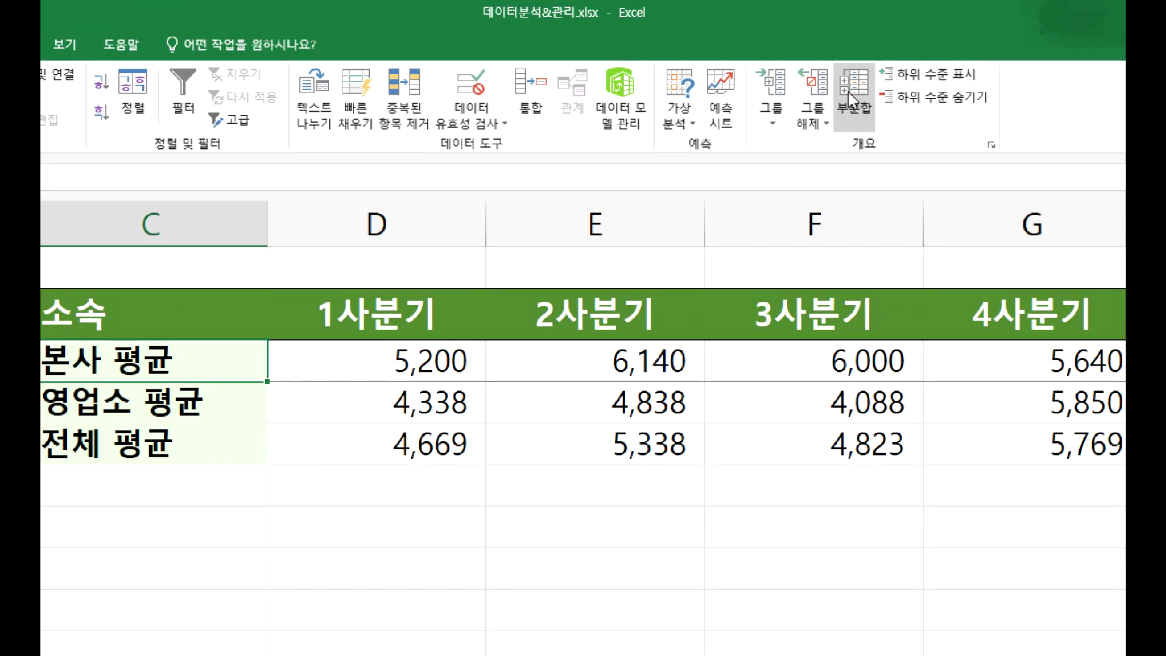
Step: Remove all subtotals with 모두 제거, restoring the plain employee list
left_click(848, 92)
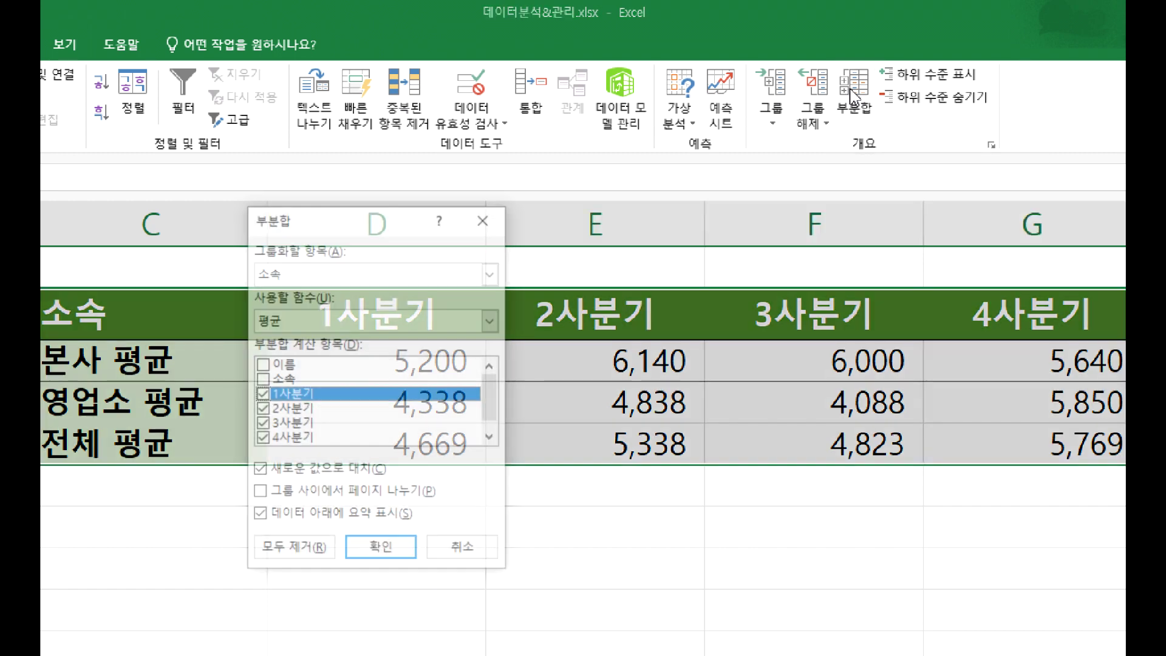
left_click(268, 551)
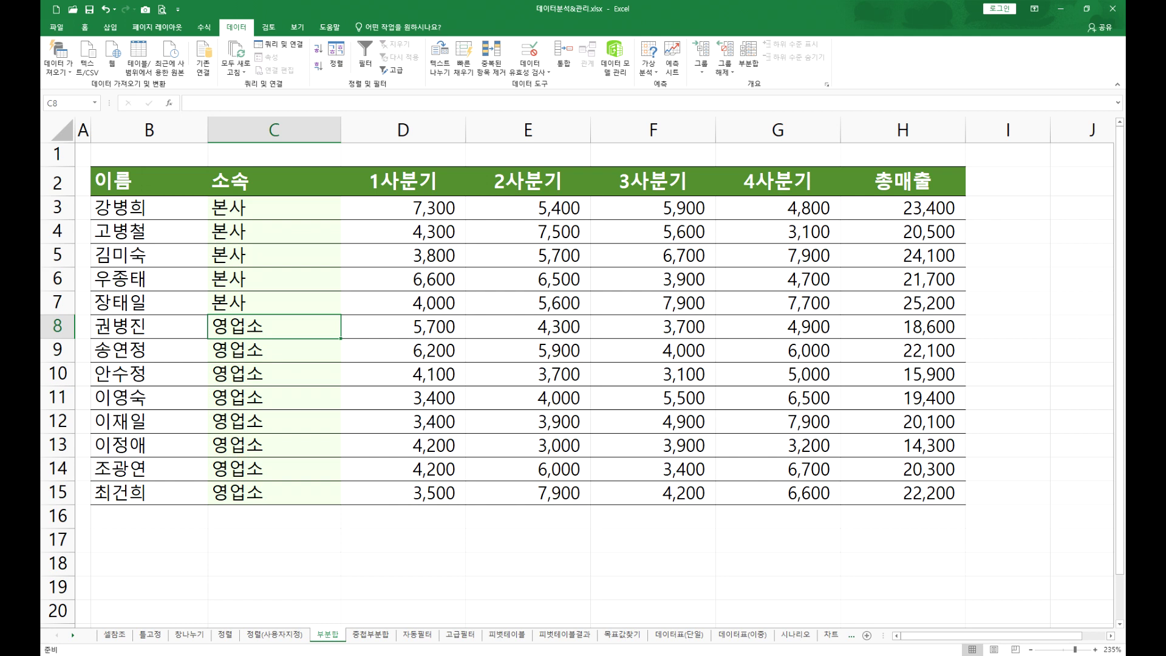
left_click(749, 58)
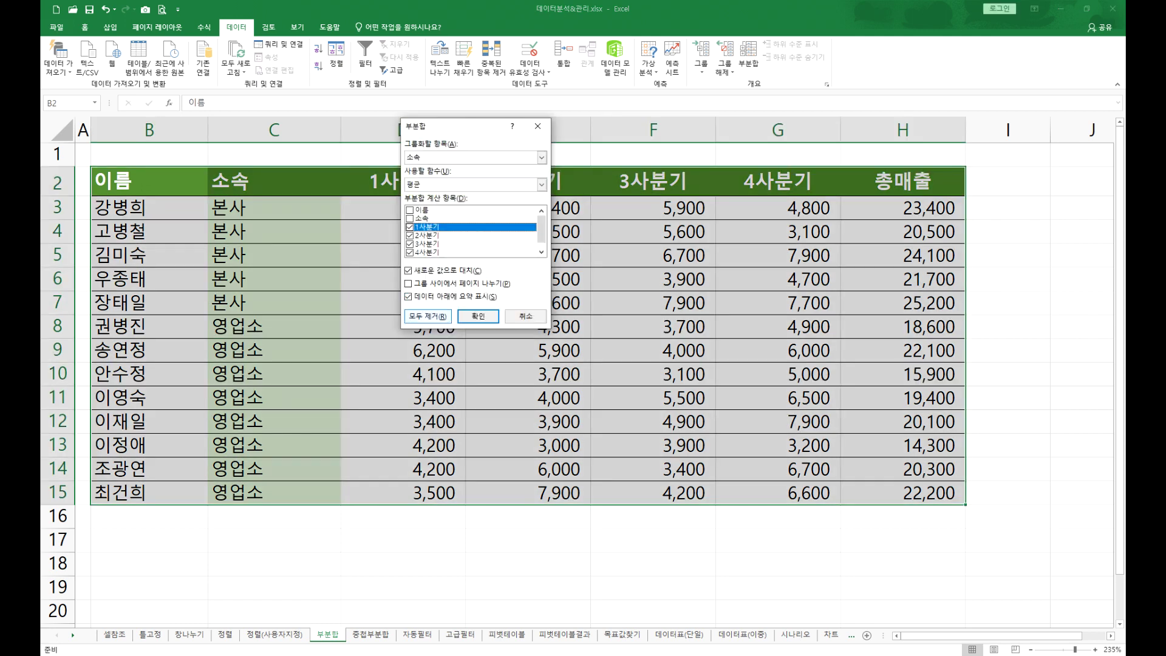
left_click(427, 316)
left_click(274, 326)
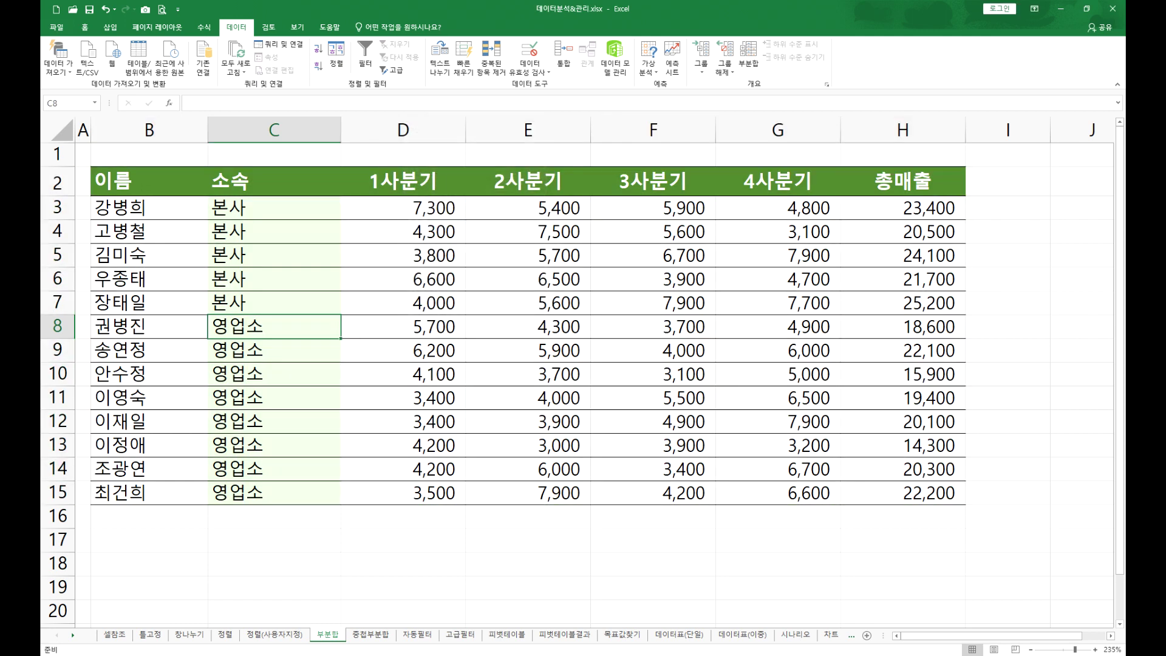
left_click(274, 349)
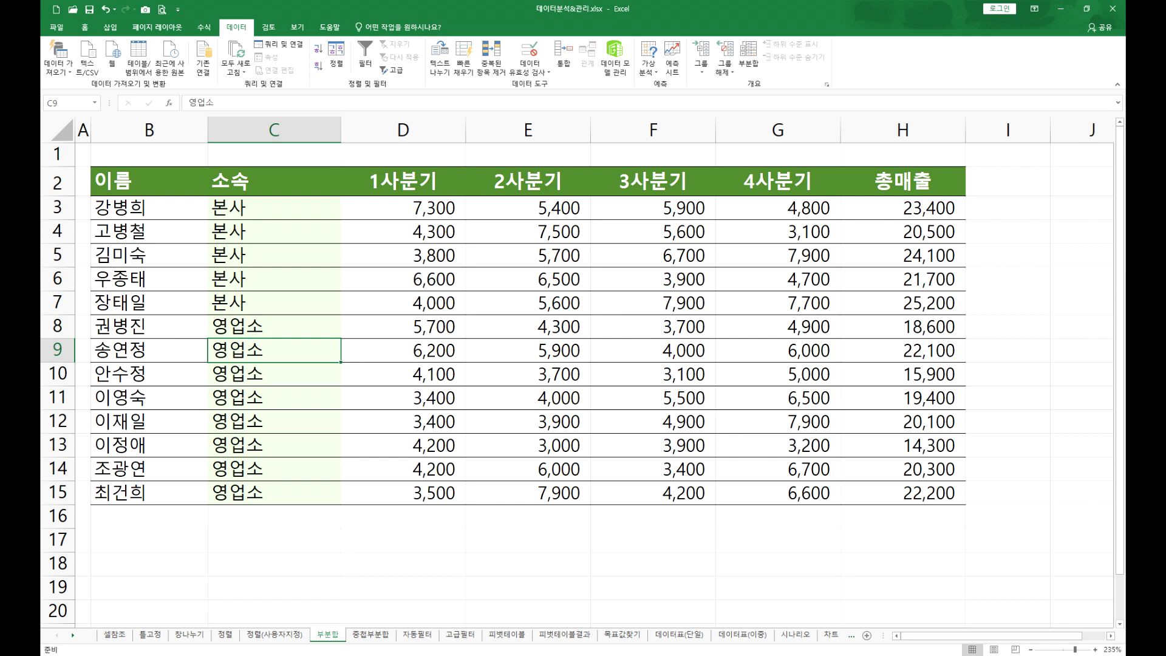
Step: Sort the 부분합 list by 이름 in ascending order
left_click(274, 207)
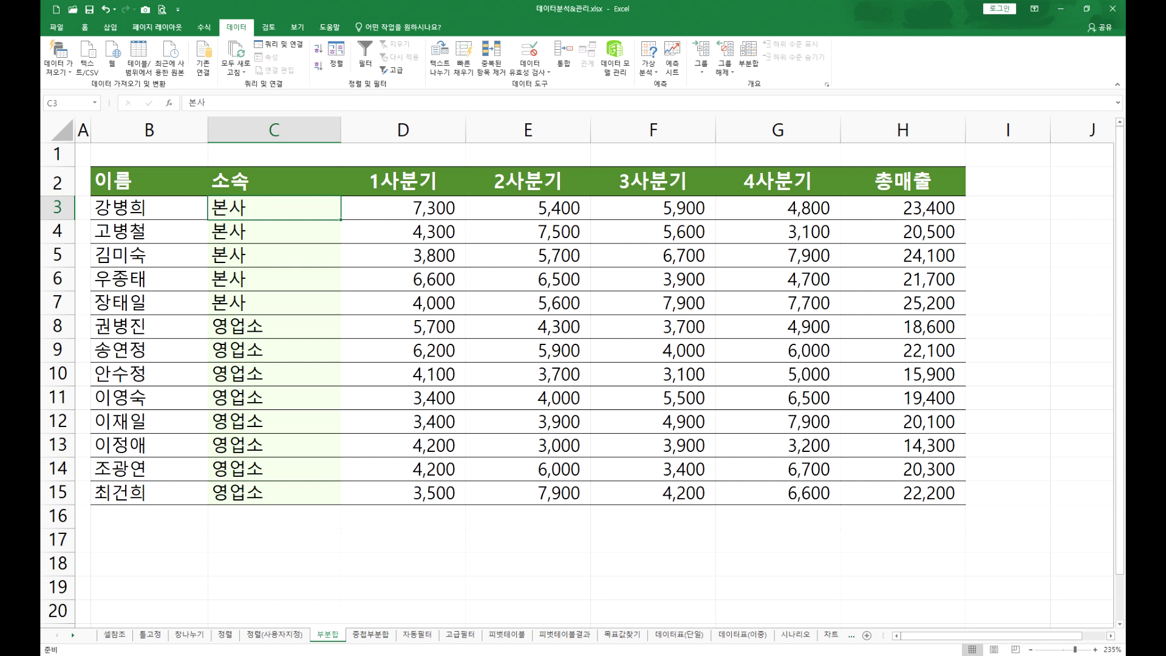
left_click(148, 207)
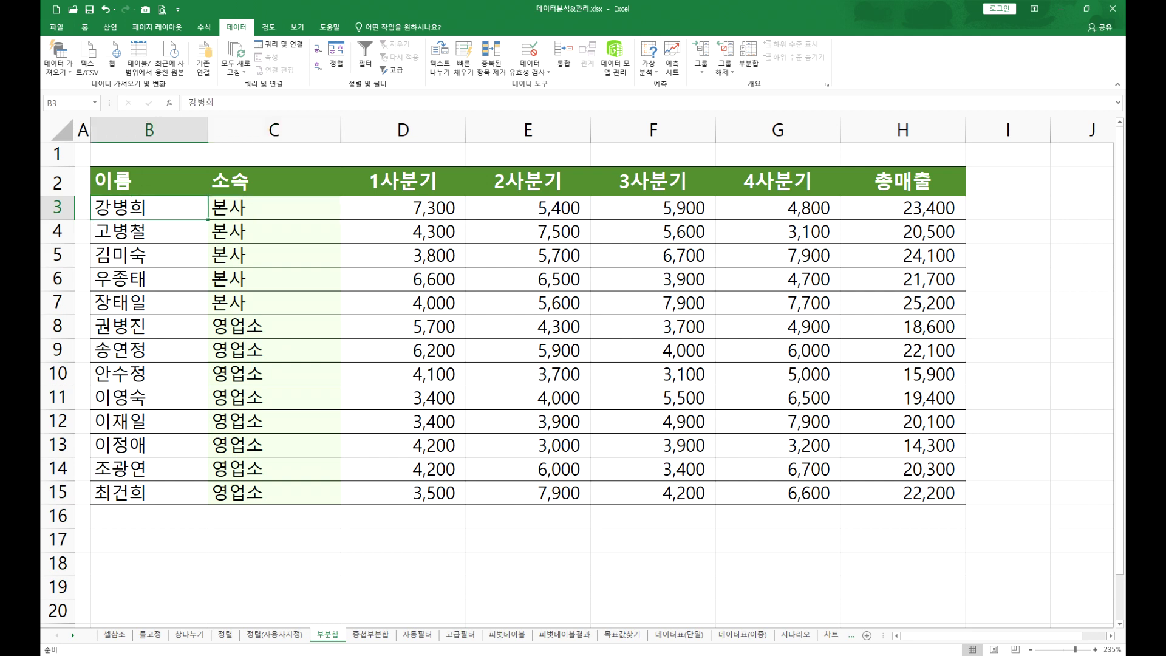
left_click(317, 49)
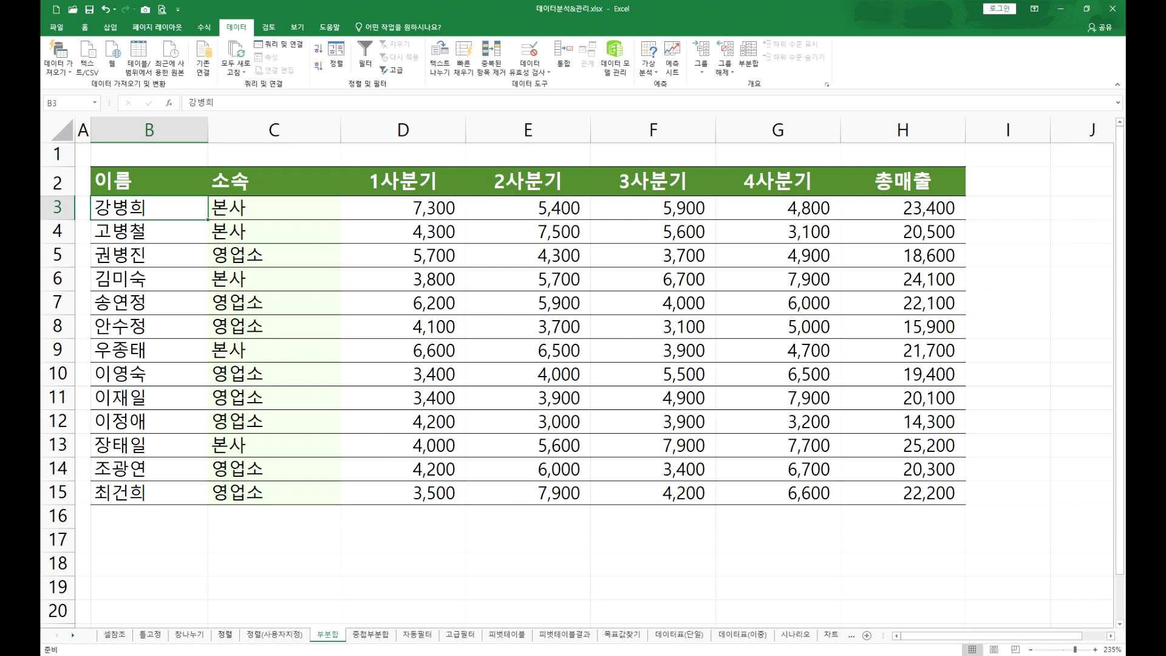
Step: Move to the 정렬 sheet with Ctrl+PageUp and select cell B10
key("ctrl+Page_Up")
key("ctrl+Page_Up")
left_click_drag(82, 153, 82, 297)
left_click(82, 225)
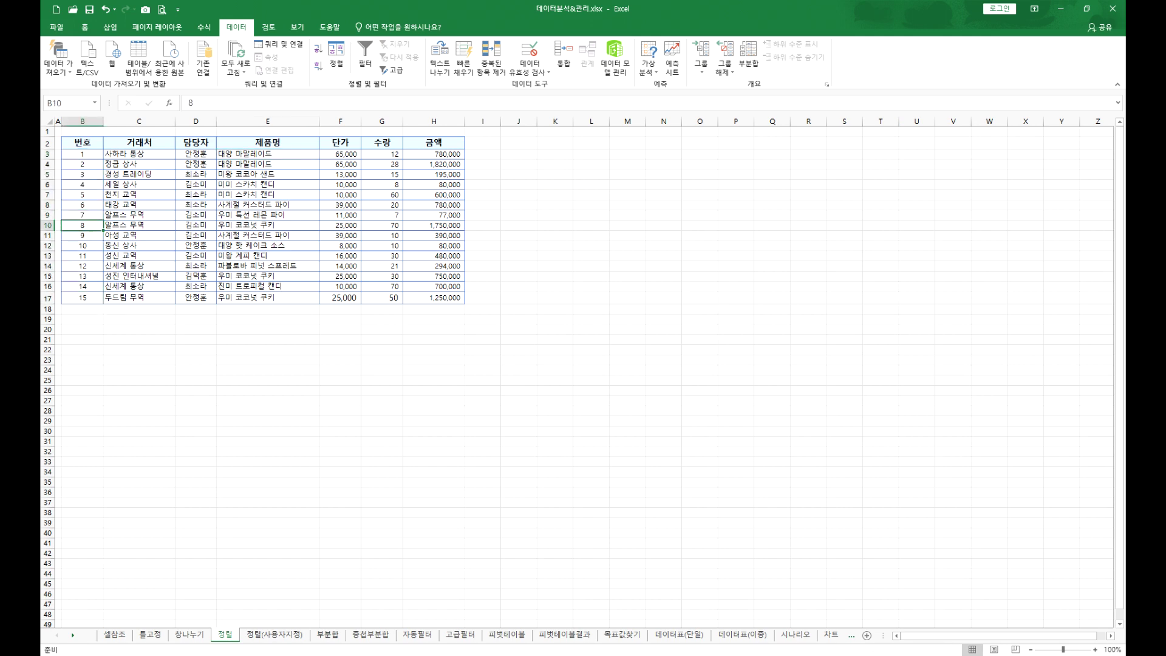
Step: Pass through 중첩부분합 to the 피벗테이블 sheet and select cells in the order list
key("ctrl+Page_Down")
key("ctrl+Page_Down")
key("ctrl+Page_Down")
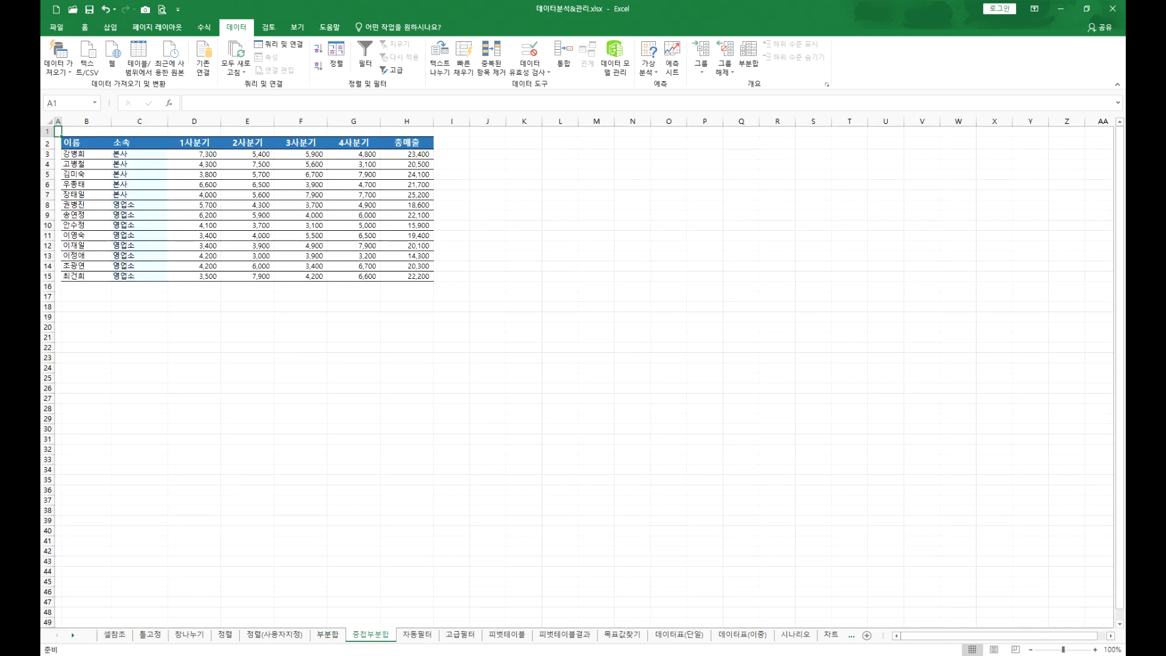
left_click(82, 154)
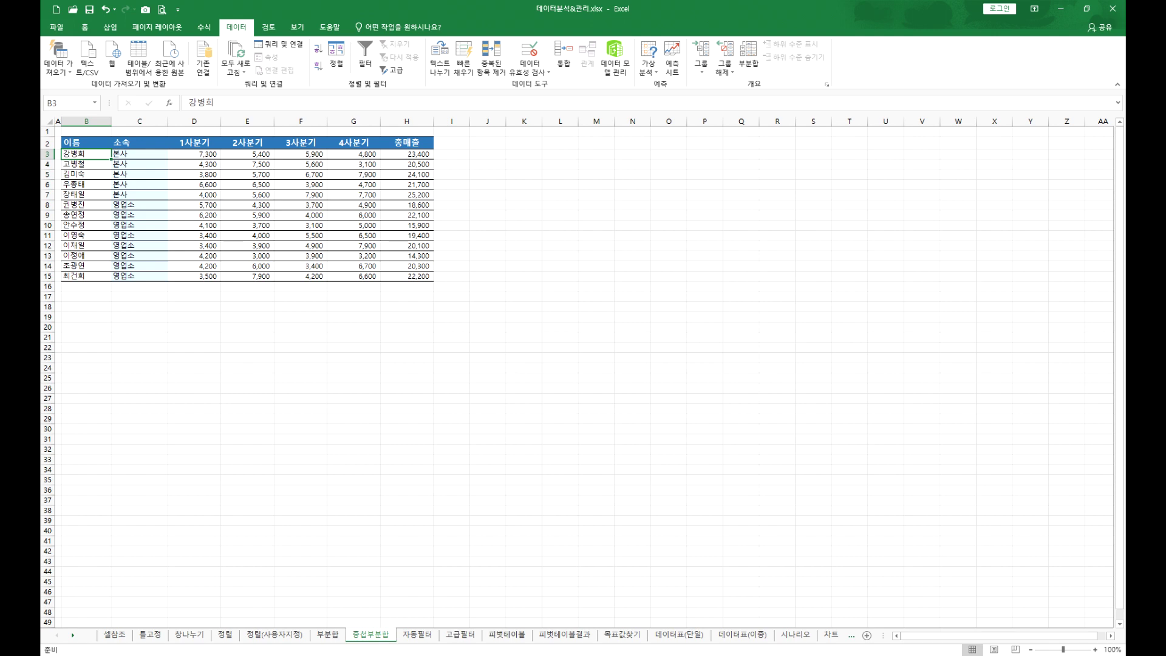
left_click(506, 634)
left_click(131, 236)
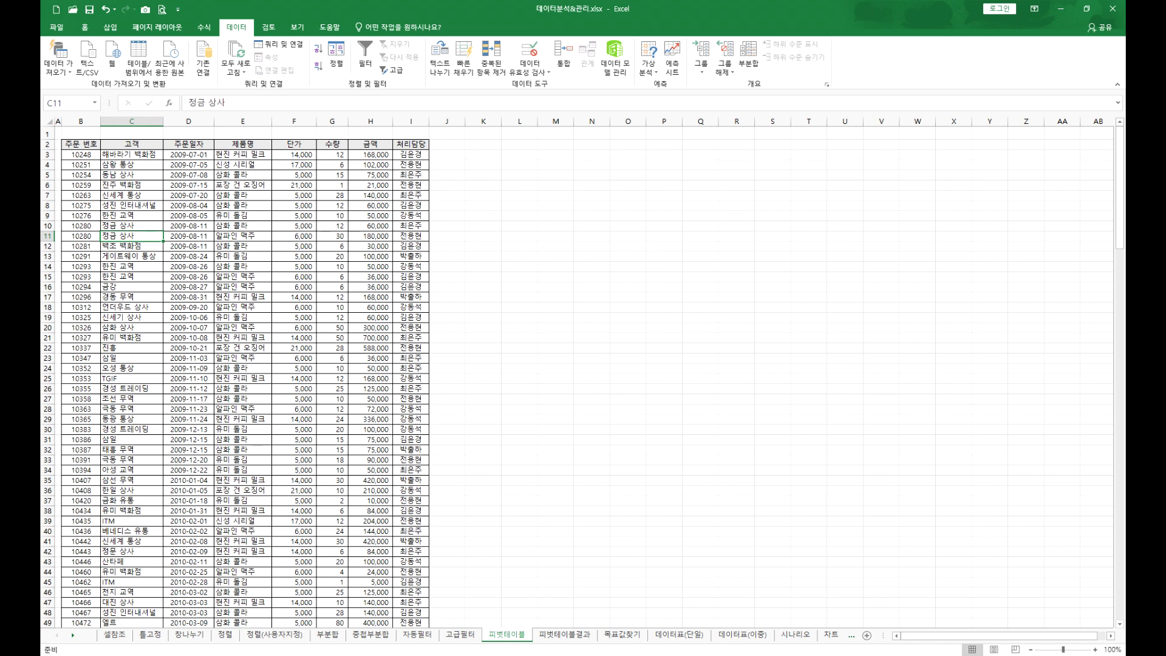
left_click(243, 215)
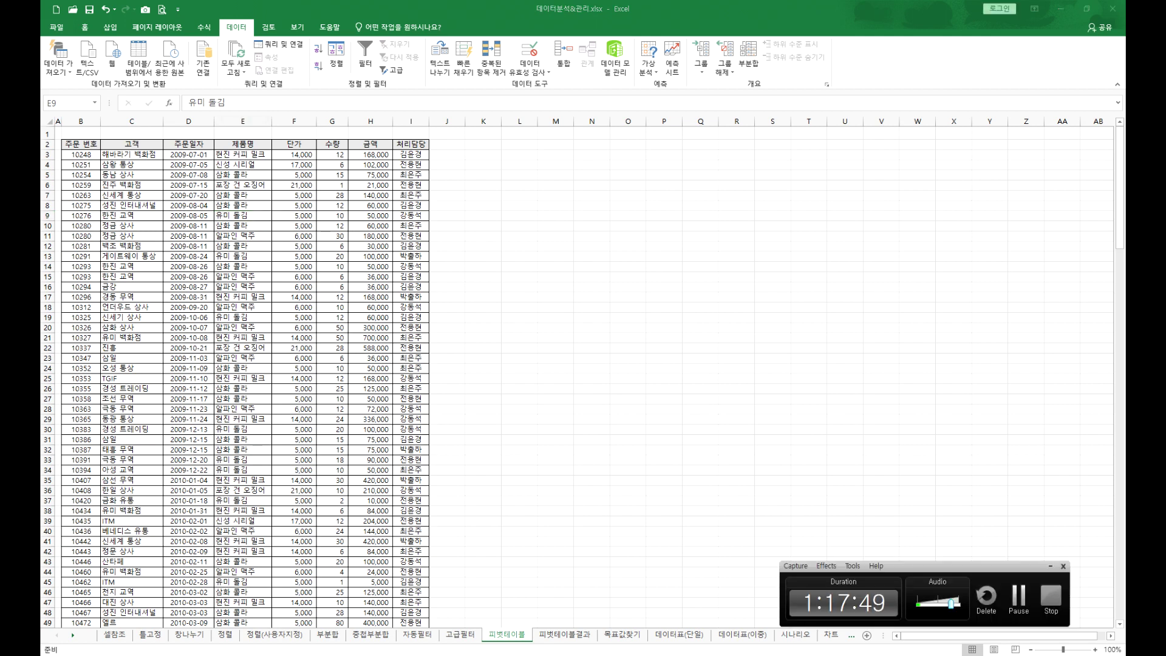
Step: In Notepad, type the heading 피벗테이블 and start a new line
key("alt+Tab")
type("피벗테이")
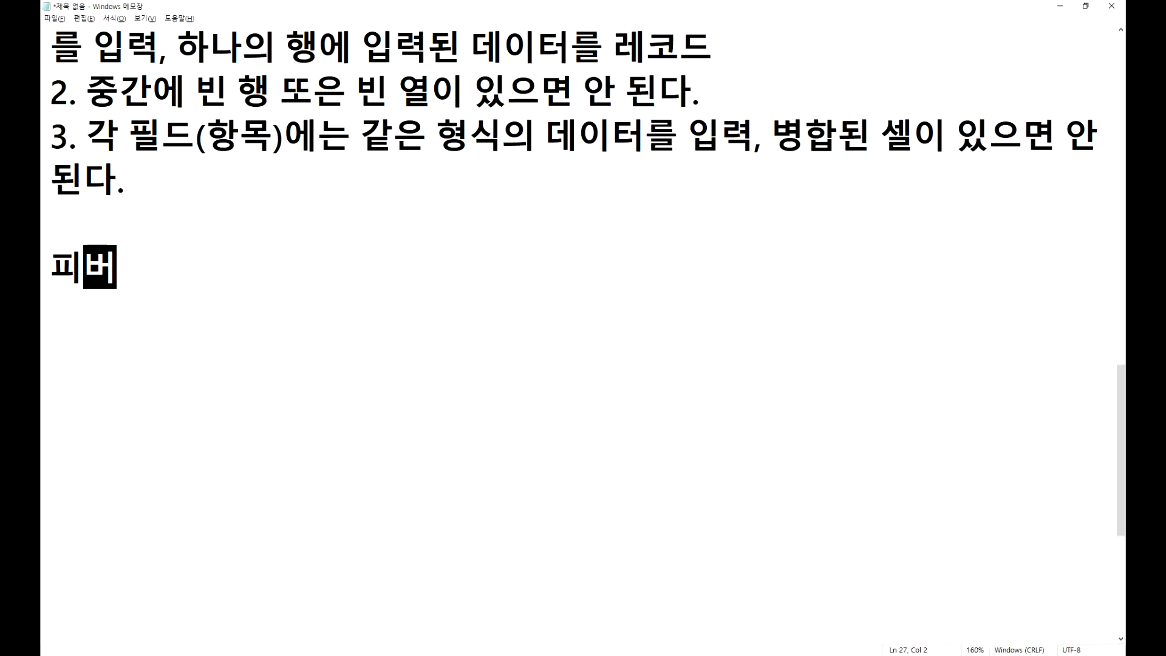
type("블")
key("Return")
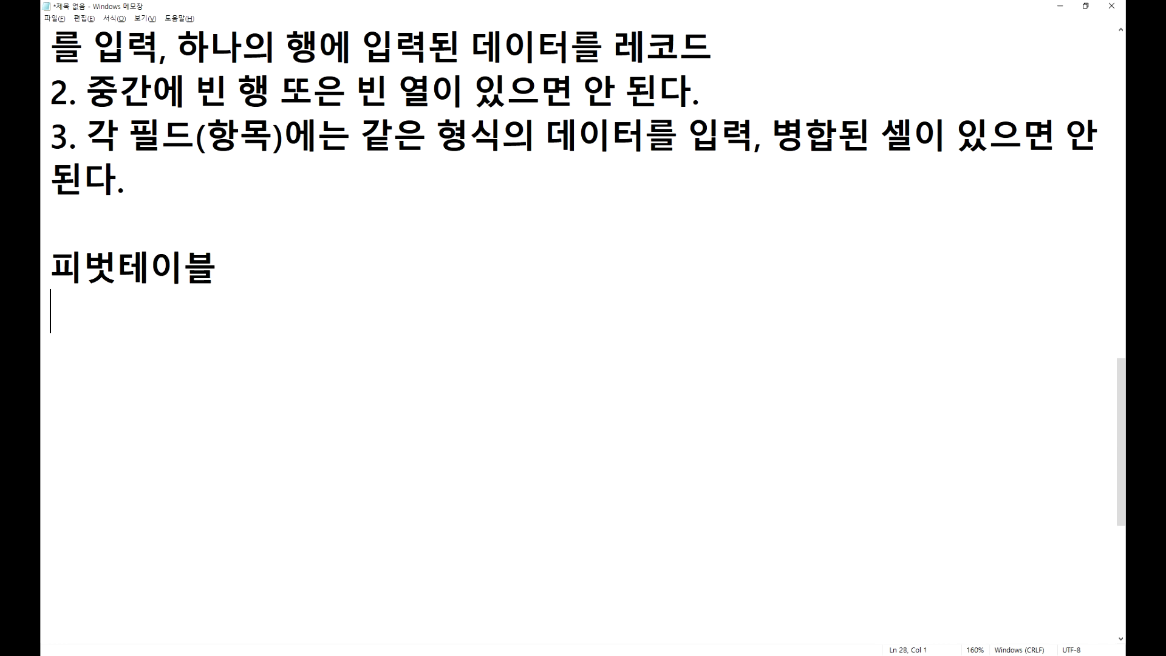
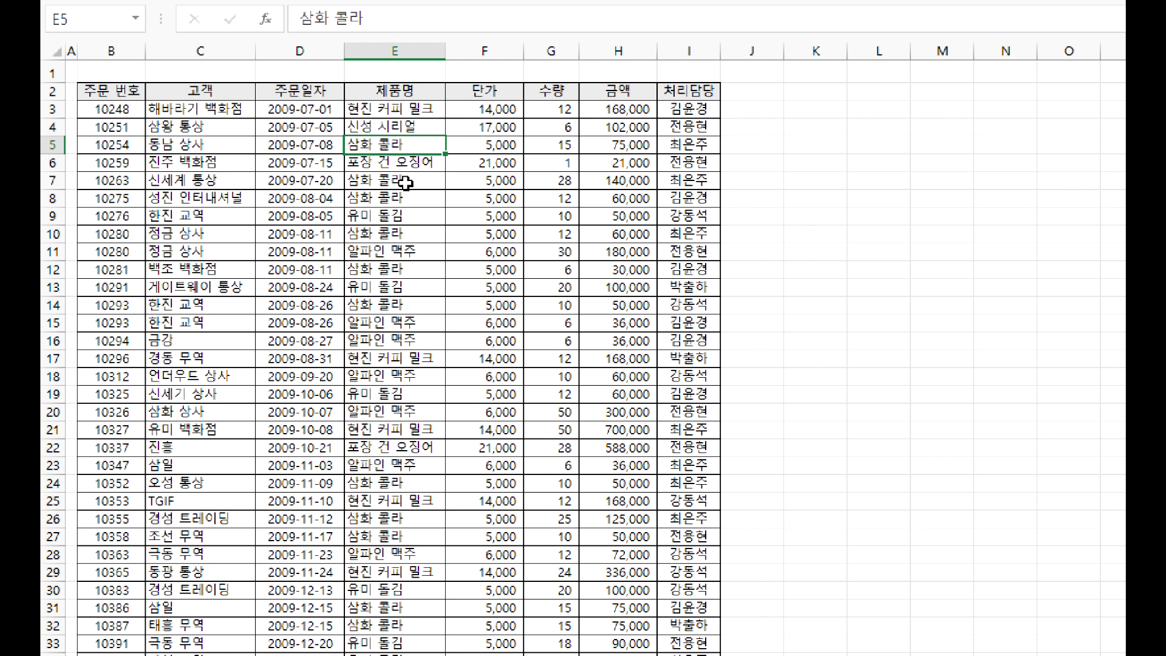
left_click(183, 142)
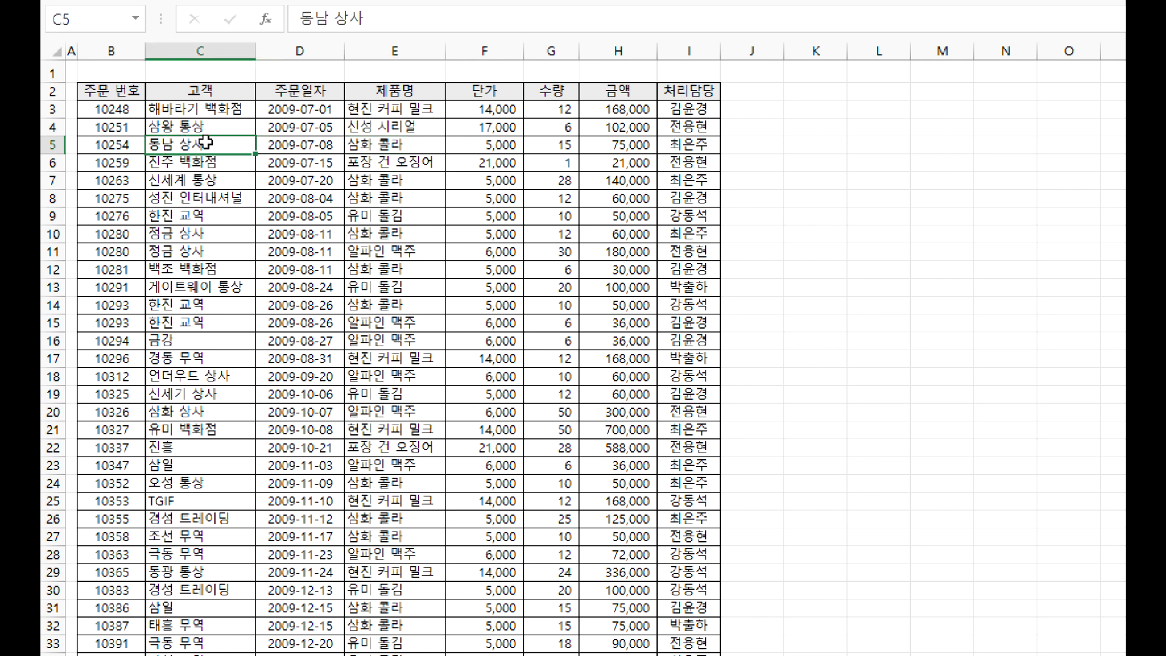
left_click(376, 144)
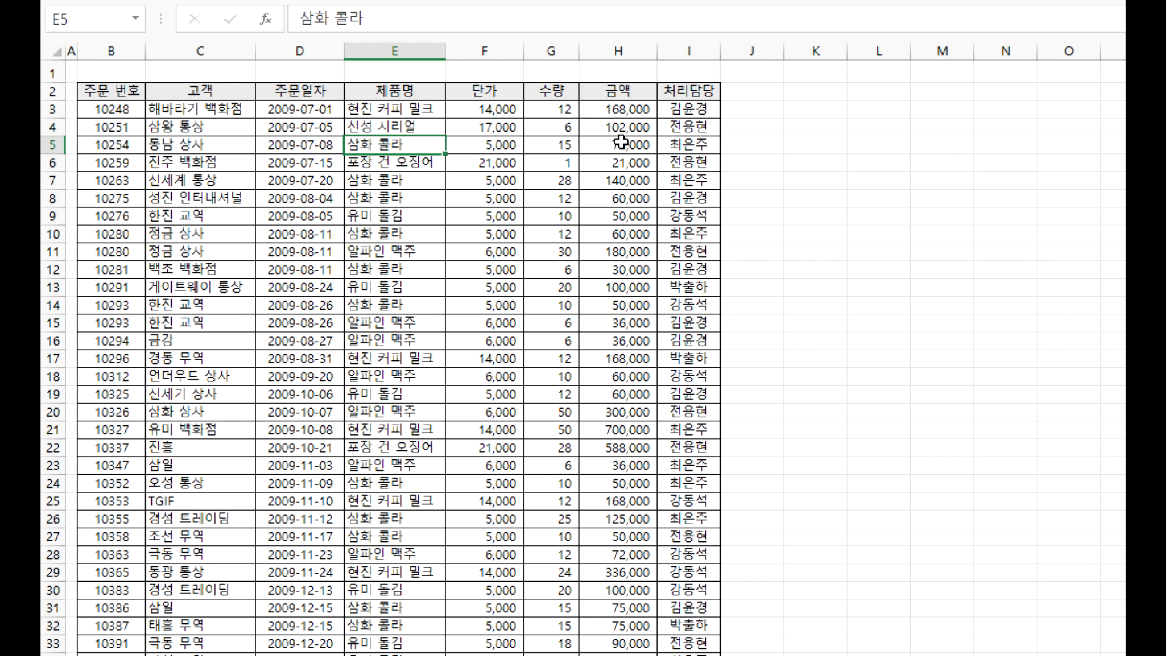
left_click(693, 139)
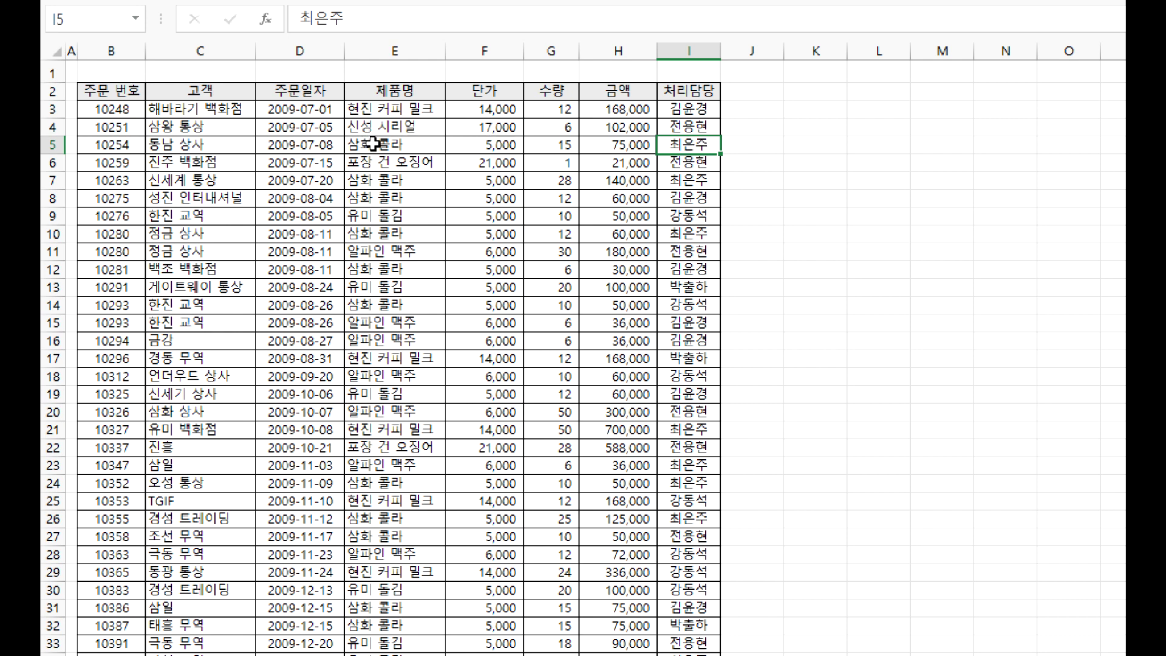
left_click(417, 184)
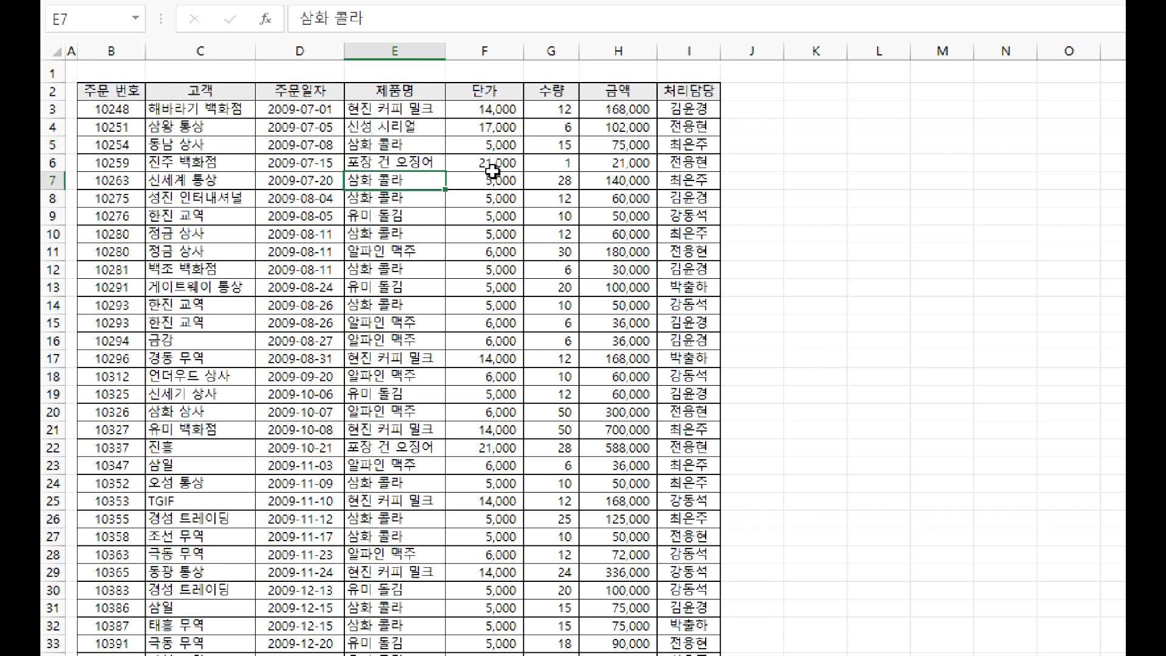
left_click(395, 121)
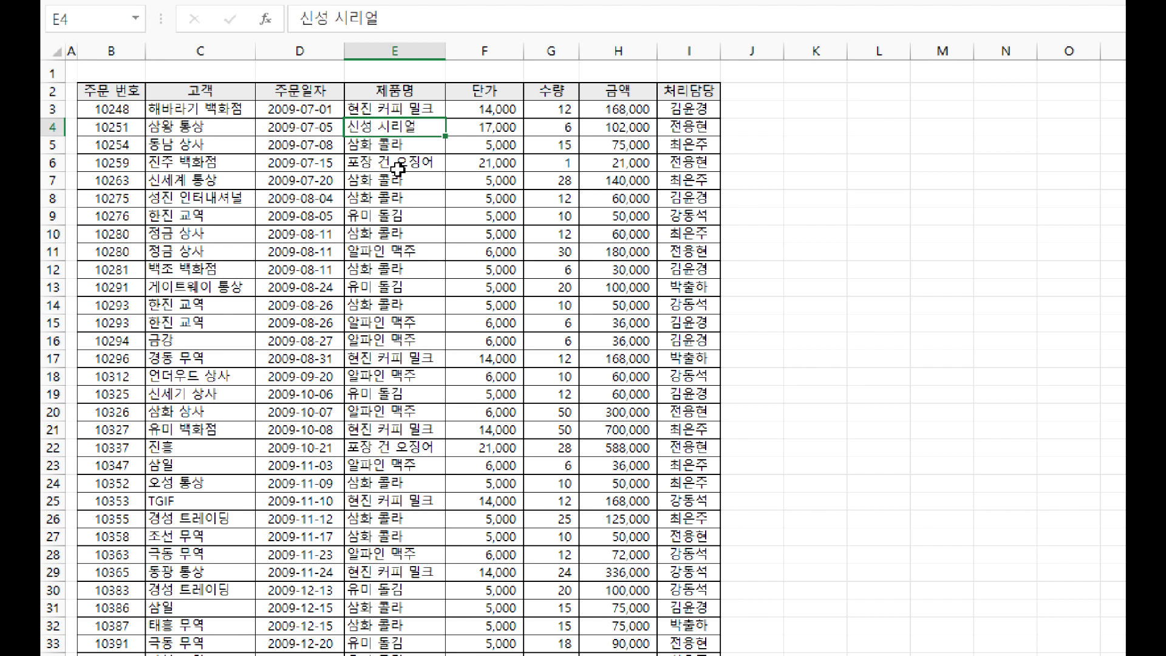
left_click(291, 180)
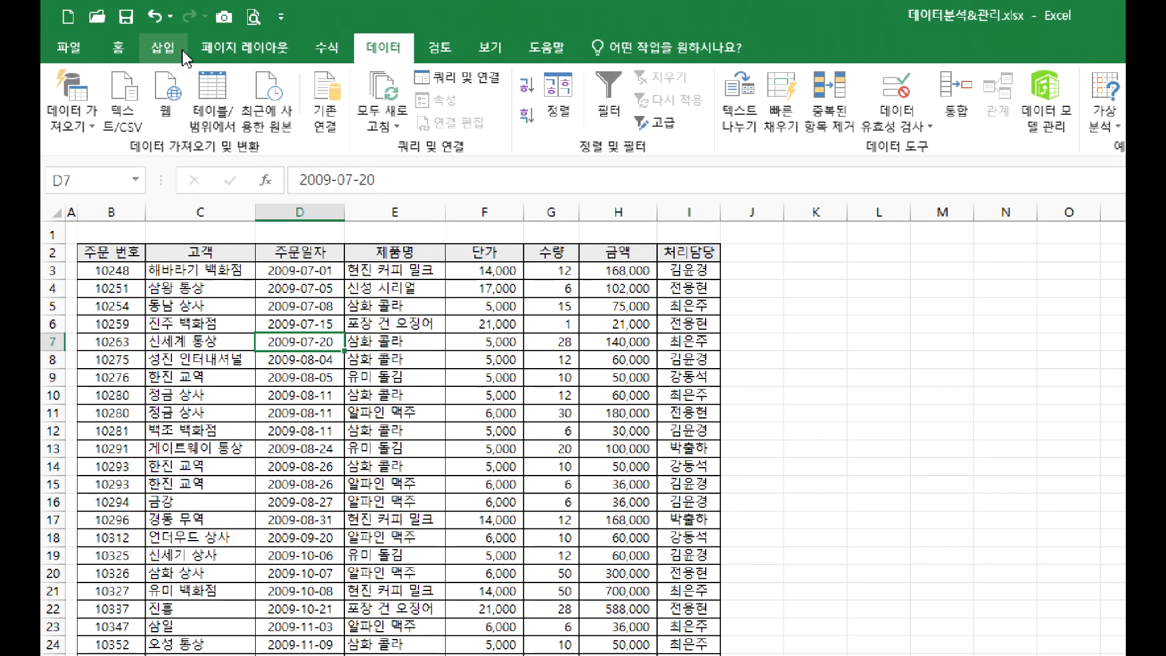
Step: Create a PivotTable from the order range 피벗테이블!B2:I197 on a new worksheet
left_click(172, 55)
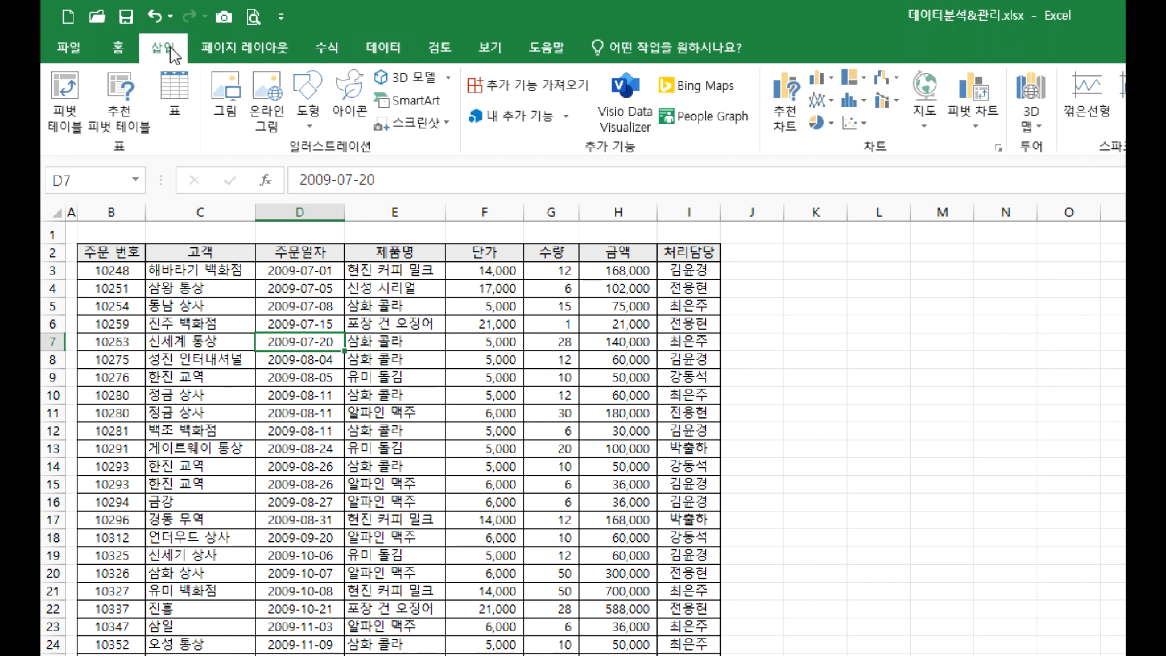
left_click(383, 47)
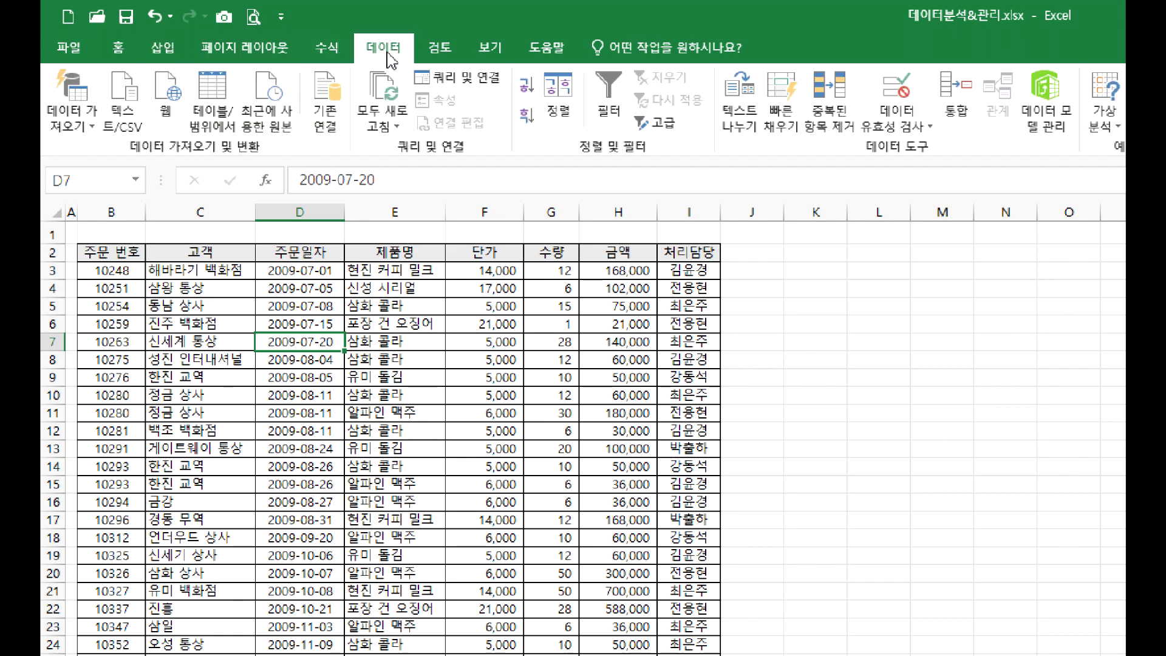
left_click(153, 58)
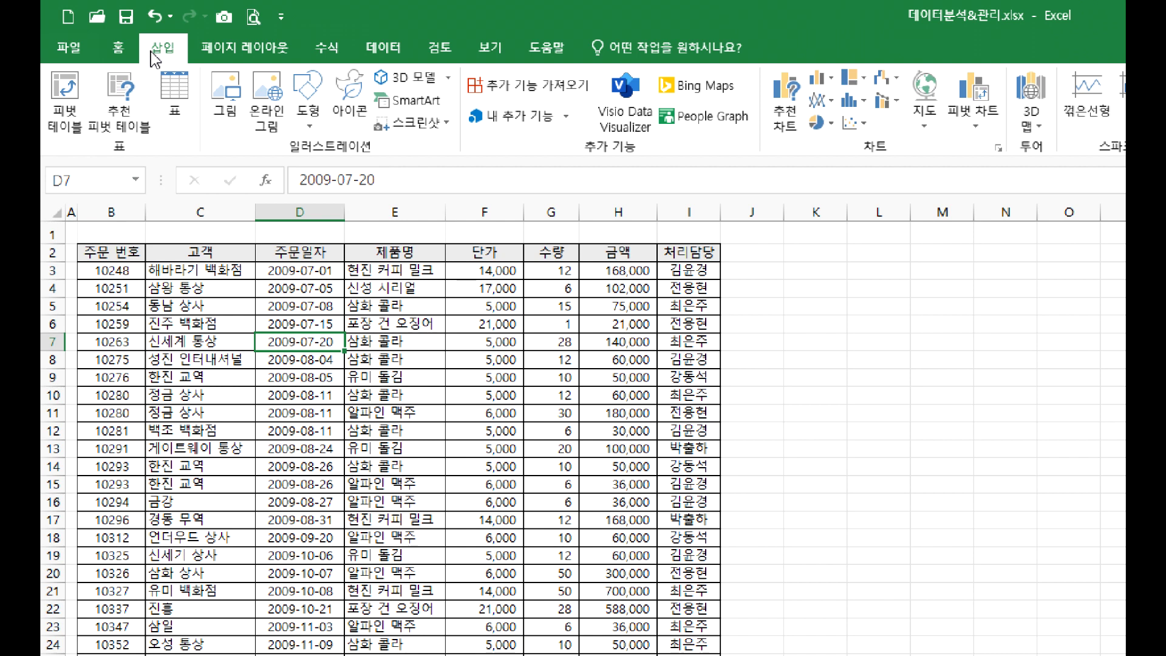
left_click(81, 97)
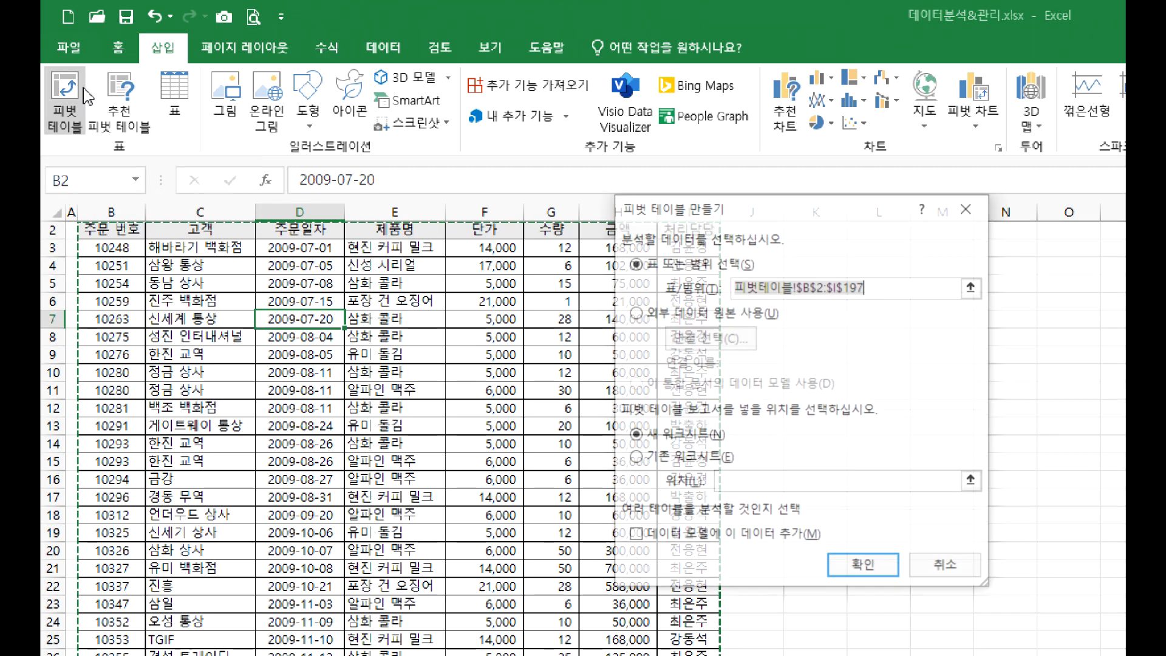
key("Escape")
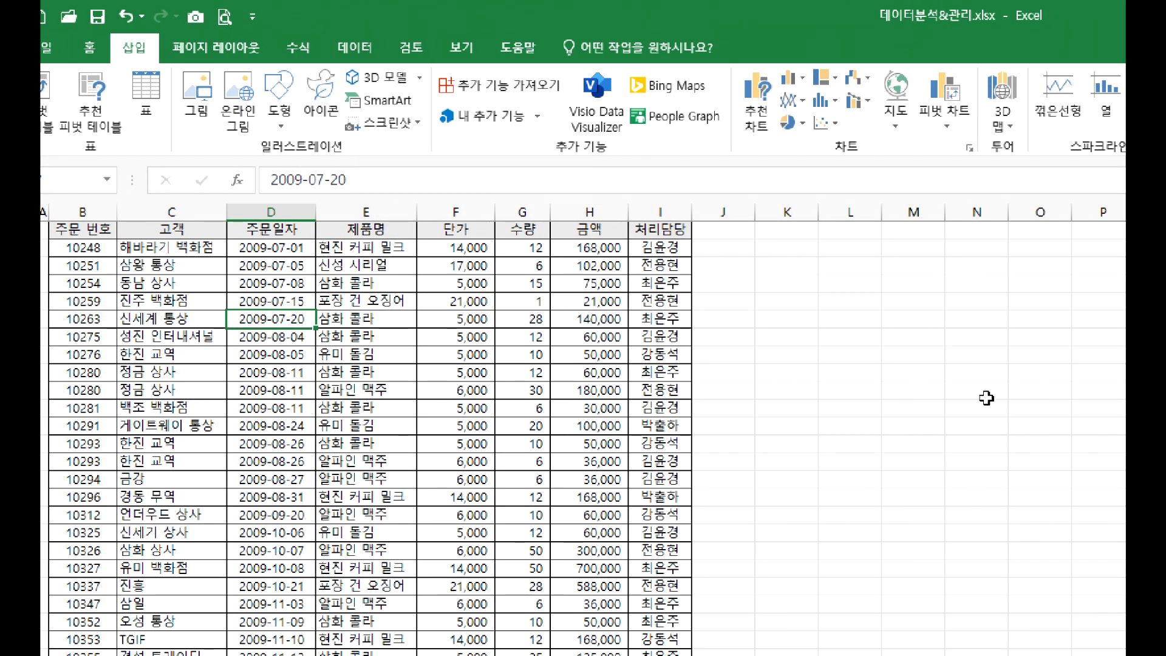
left_click(465, 372)
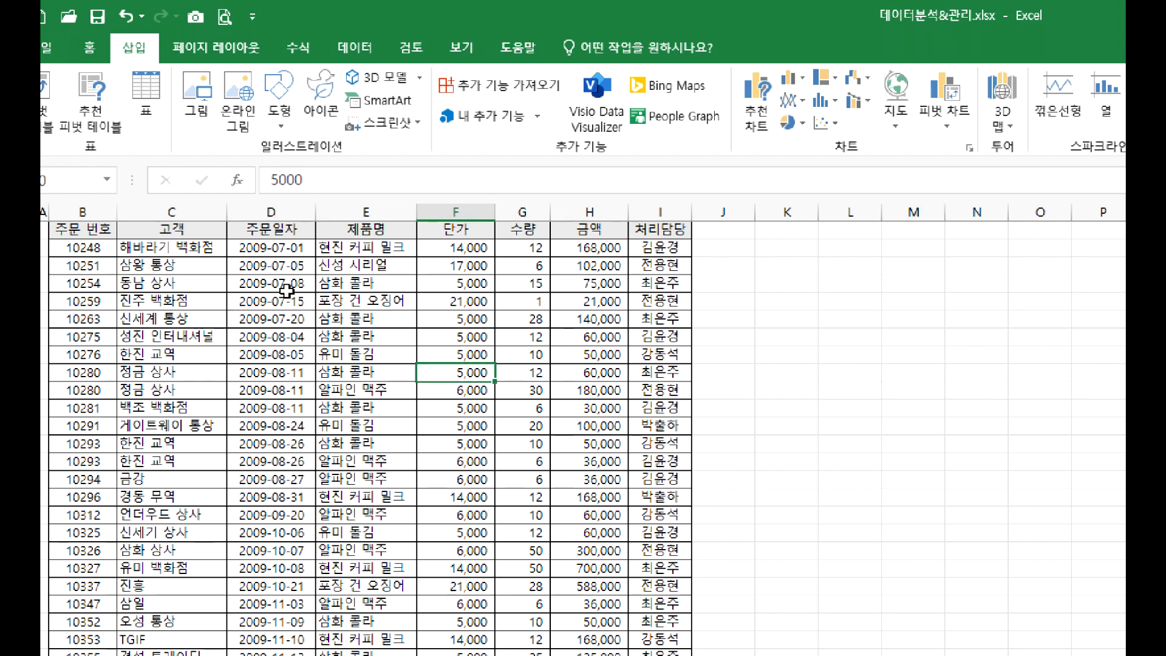
left_click(33, 83)
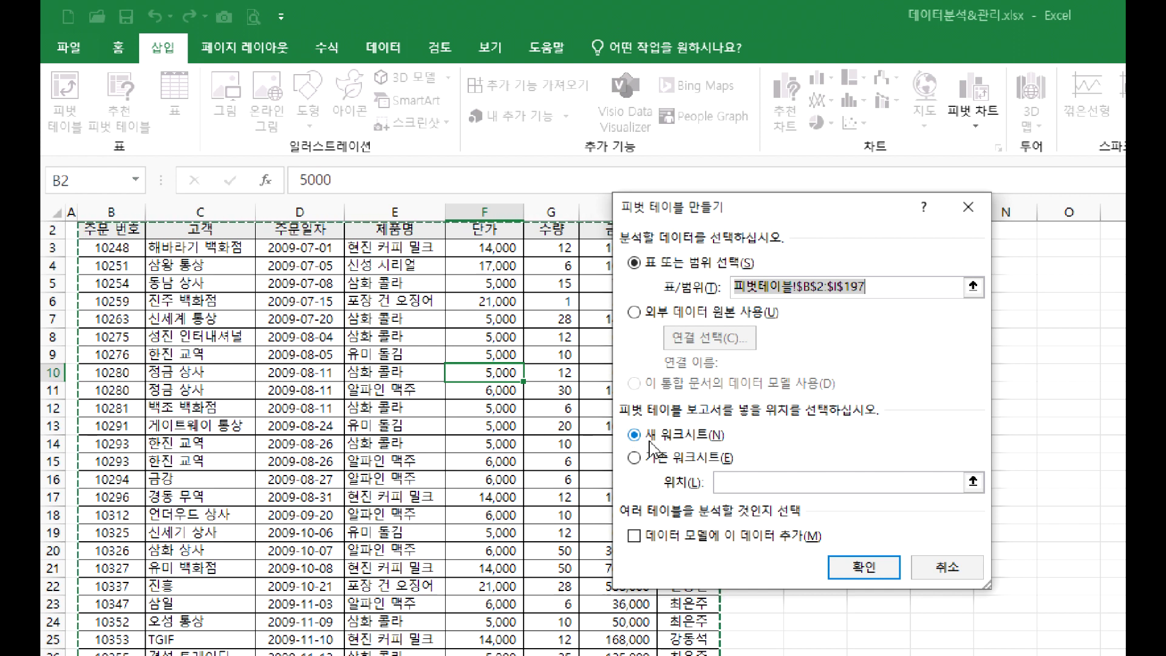
left_click(862, 569)
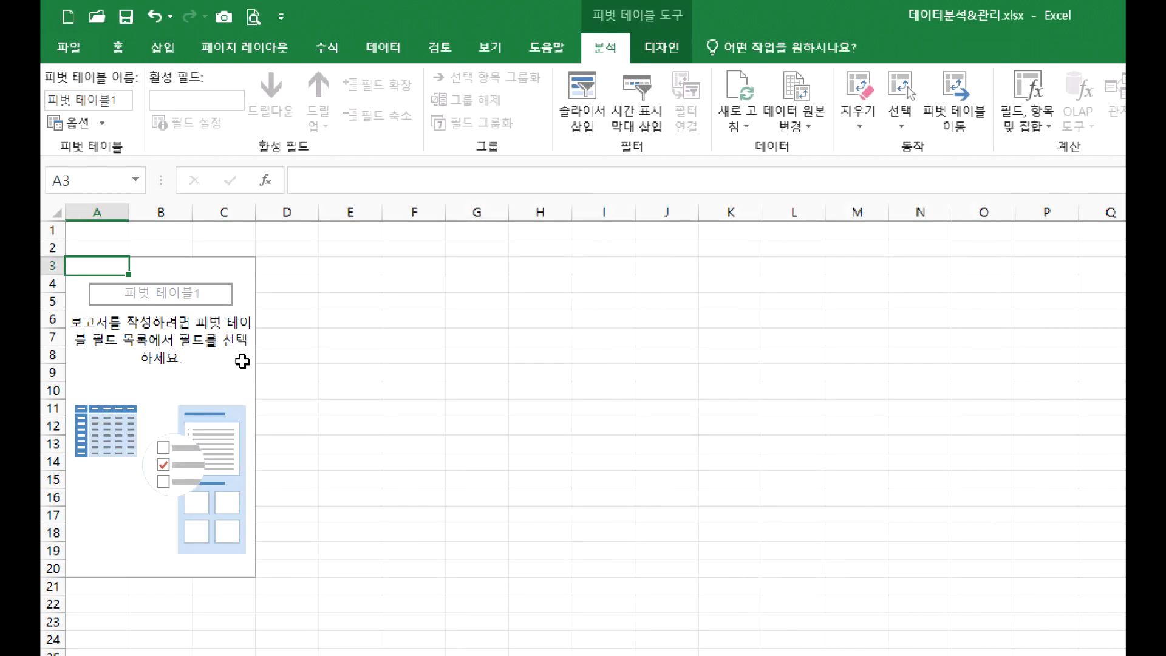
Step: Show the PivotTable field list as a floating pane over the sheet
left_click(352, 357)
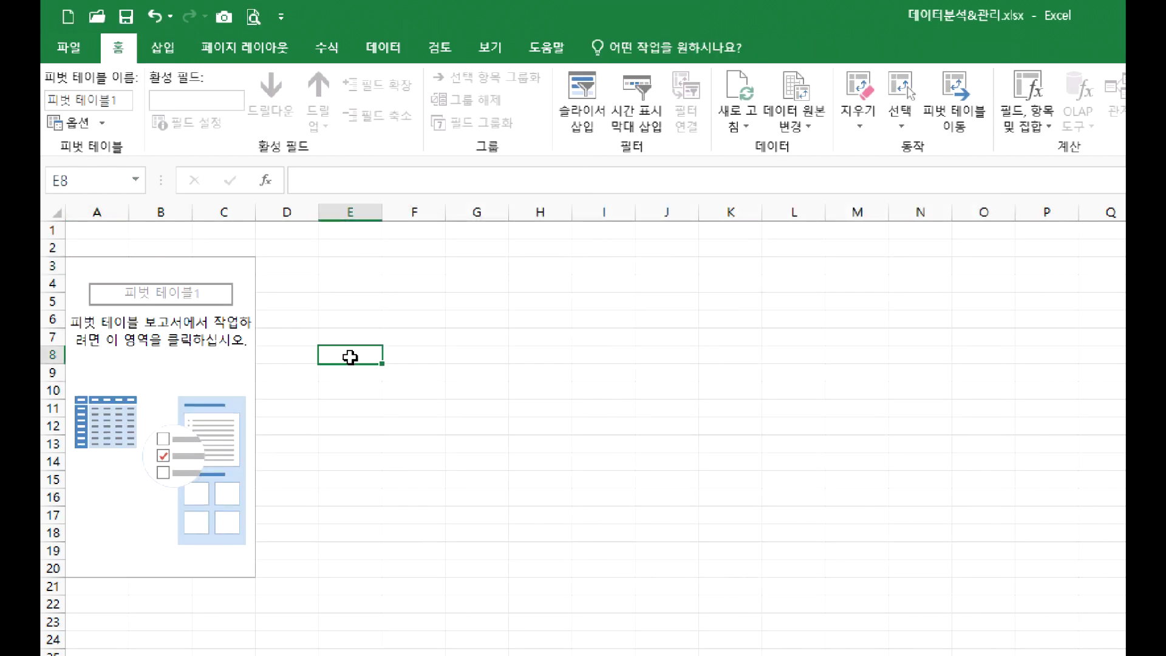
left_click(240, 368)
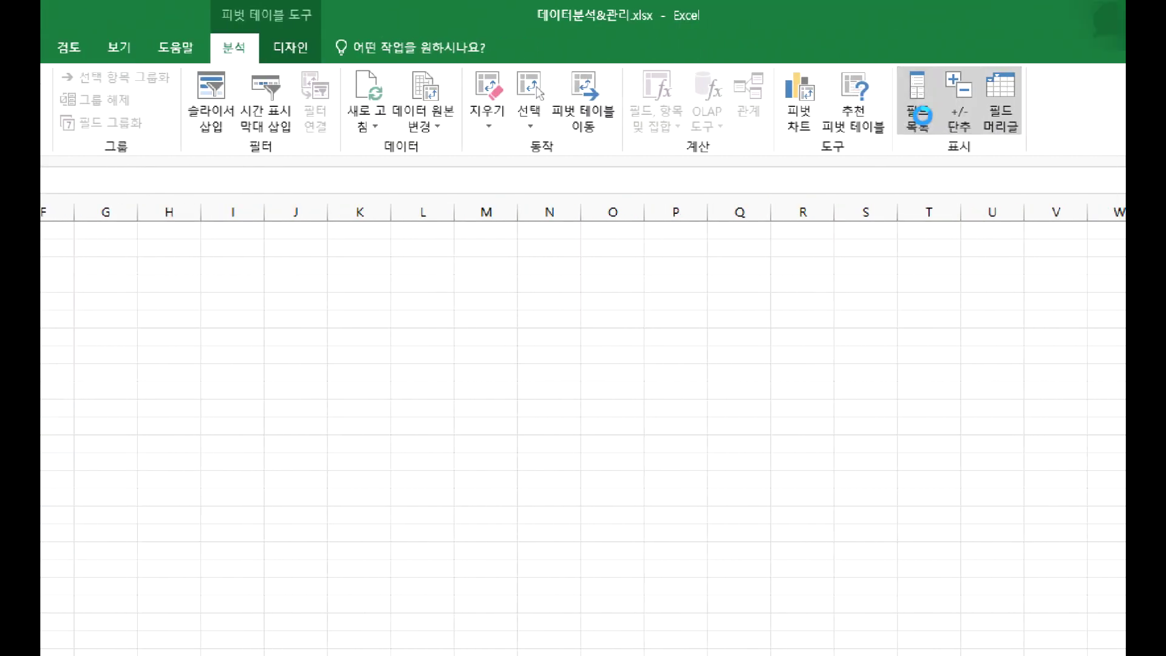
left_click(920, 119)
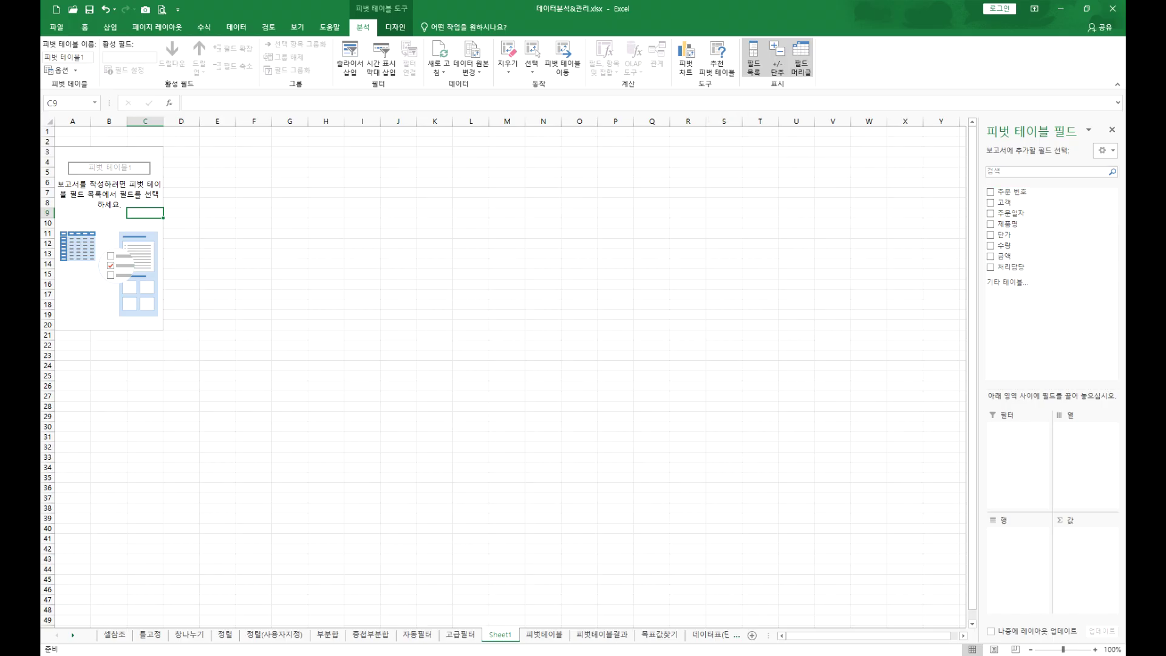
left_click_drag(1032, 131, 494, 131)
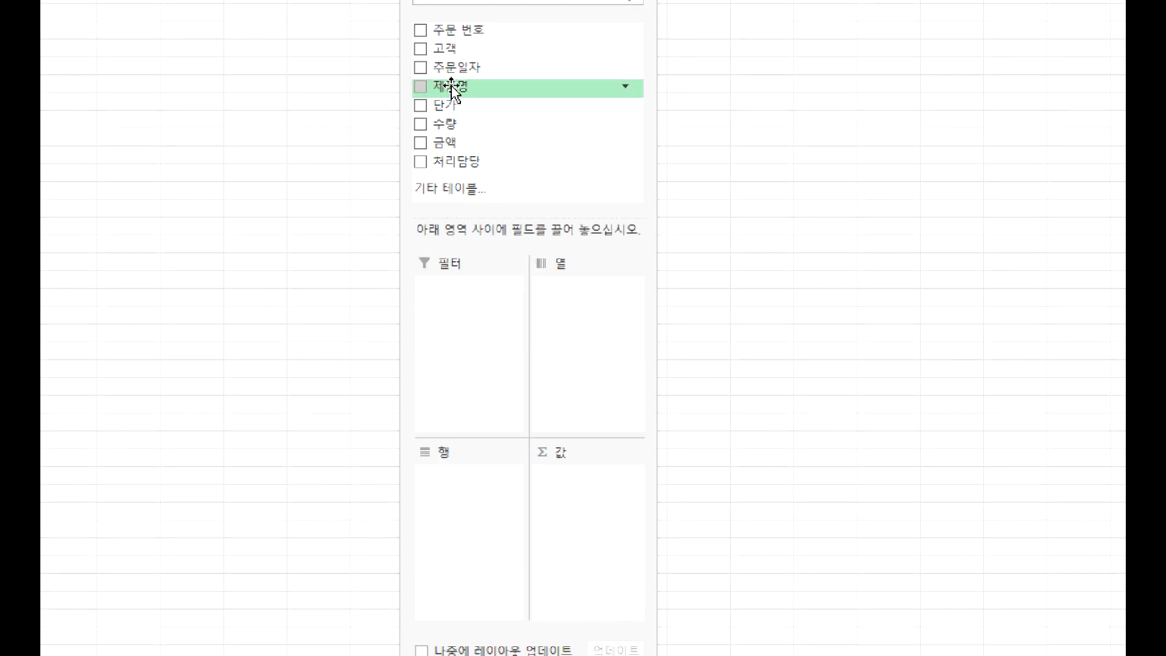
Step: Put 주문일자 in the pivot rows, grouped by year, quarter and order date
left_click_drag(450, 85, 450, 559)
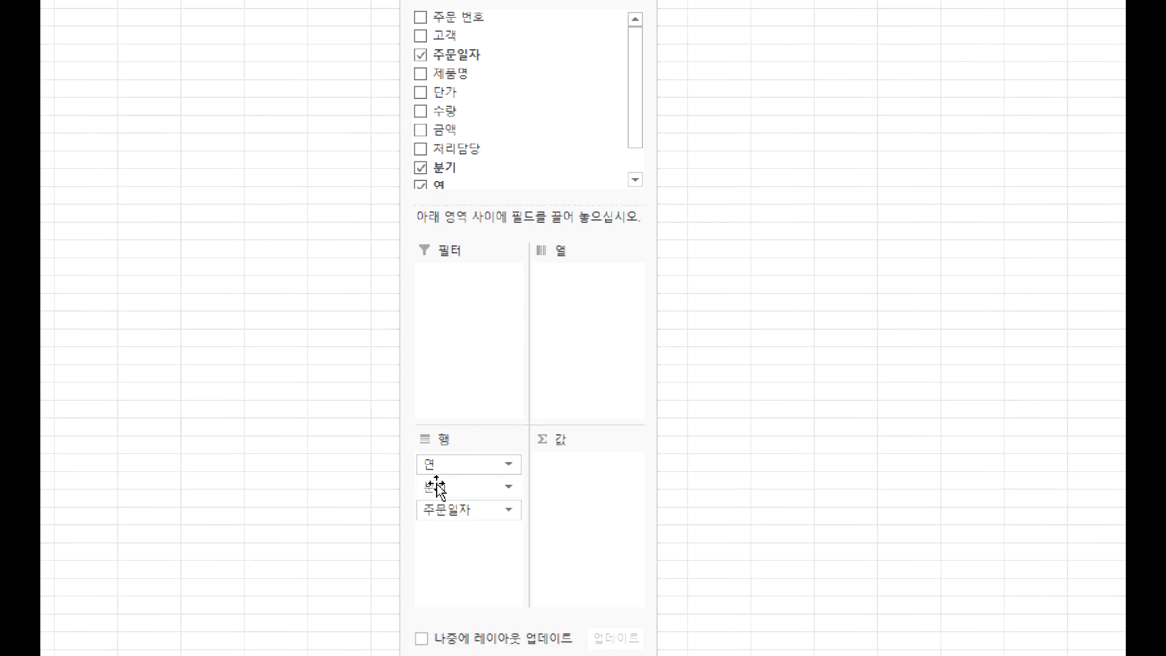
left_click_drag(438, 465, 558, 380)
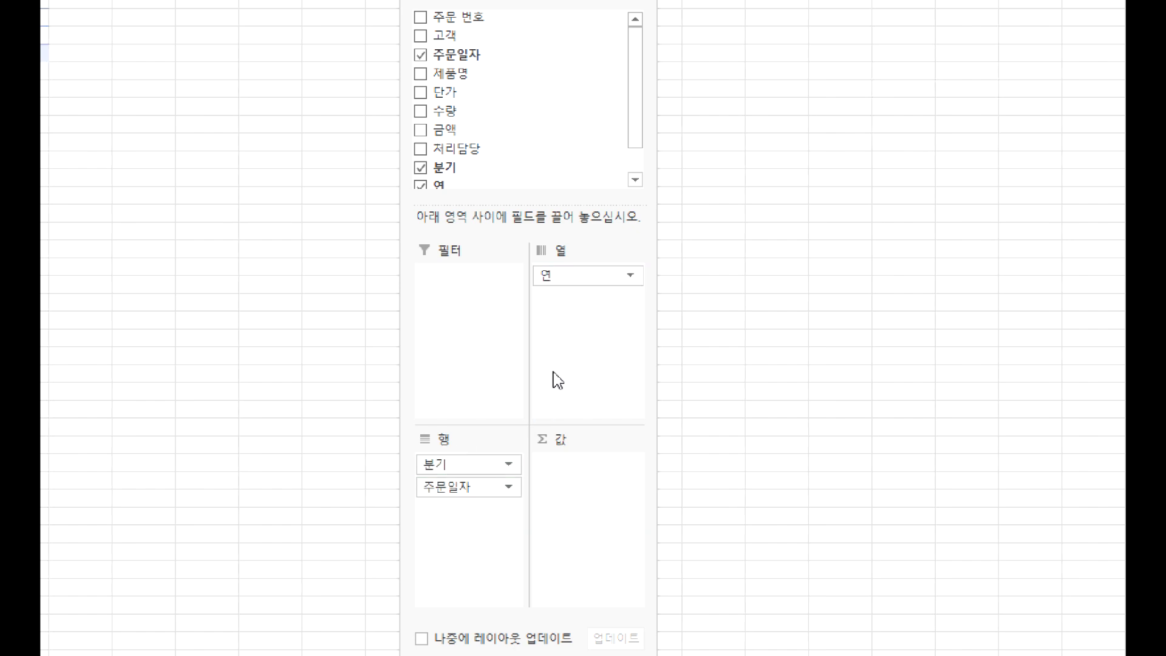
left_click_drag(565, 278, 195, 354)
left_click_drag(429, 464, 270, 473)
left_click_drag(461, 471, 323, 398)
left_click_drag(443, 88, 443, 577)
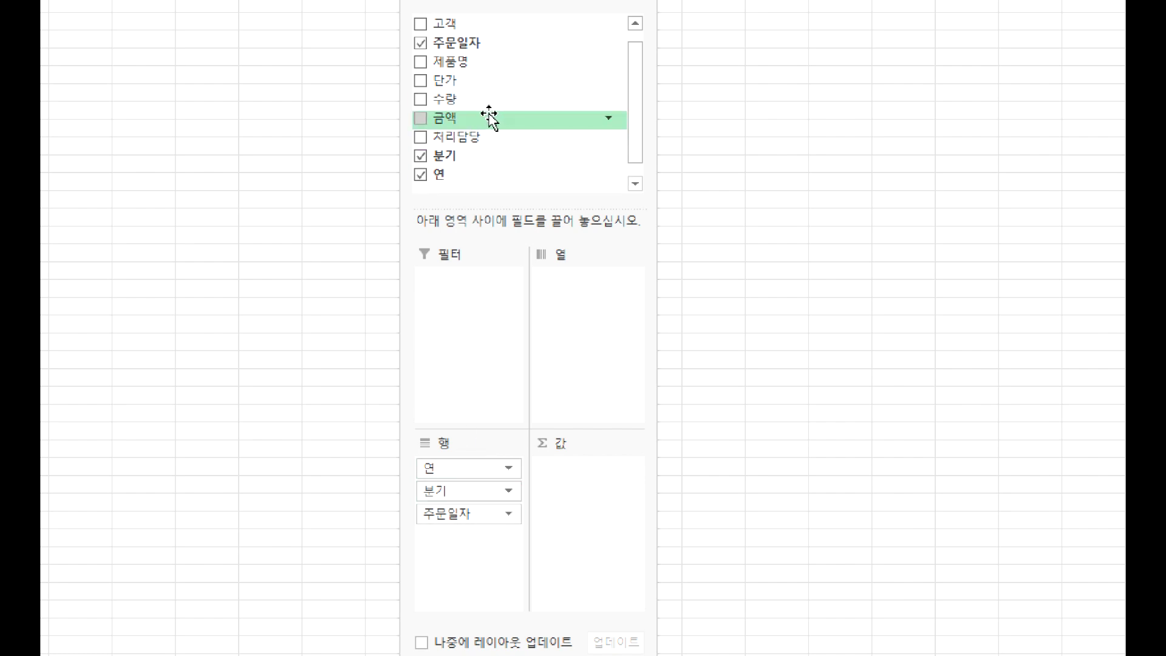
Step: Sum 수량 and 금액 in the Values area, totalling 4350 and 35435000
scroll(495, 115, "down", 1)
scroll(486, 148, "up", 2)
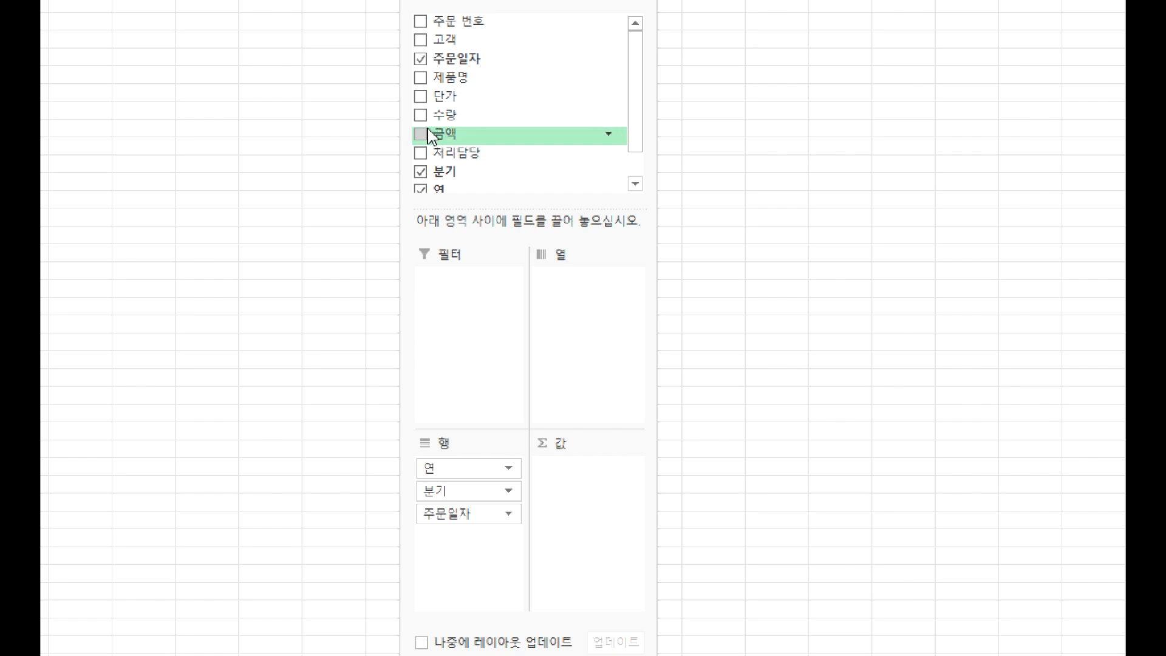
left_click_drag(445, 120, 571, 511)
left_click_drag(443, 118, 604, 513)
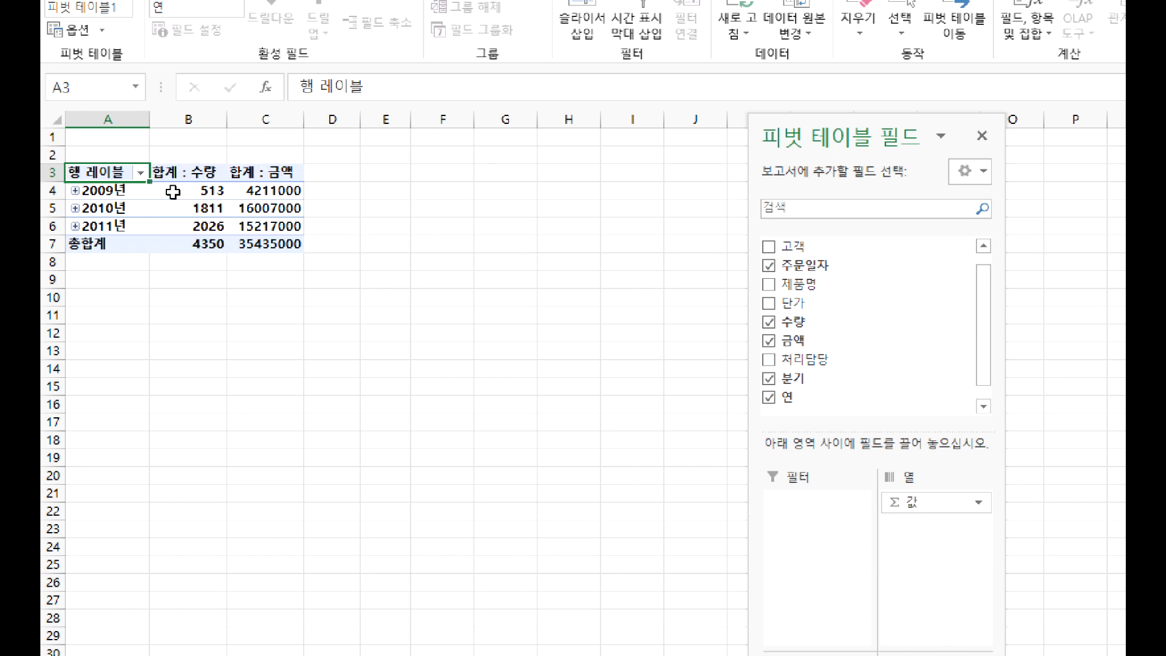
left_click_drag(774, 129, 579, 94)
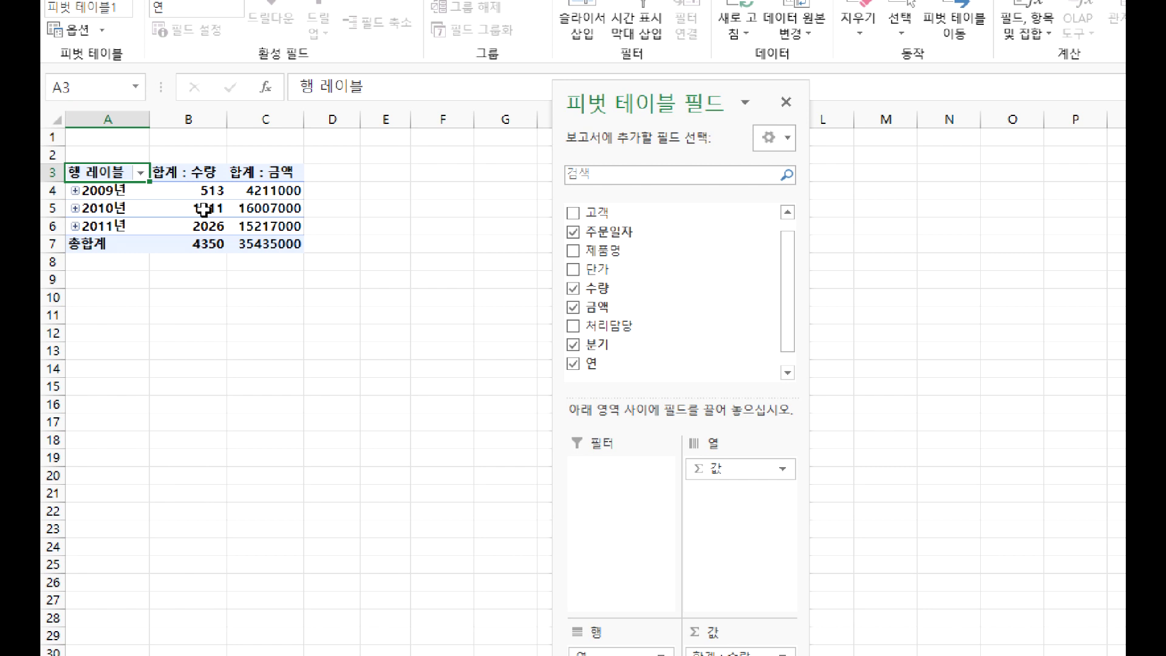
left_click(75, 192)
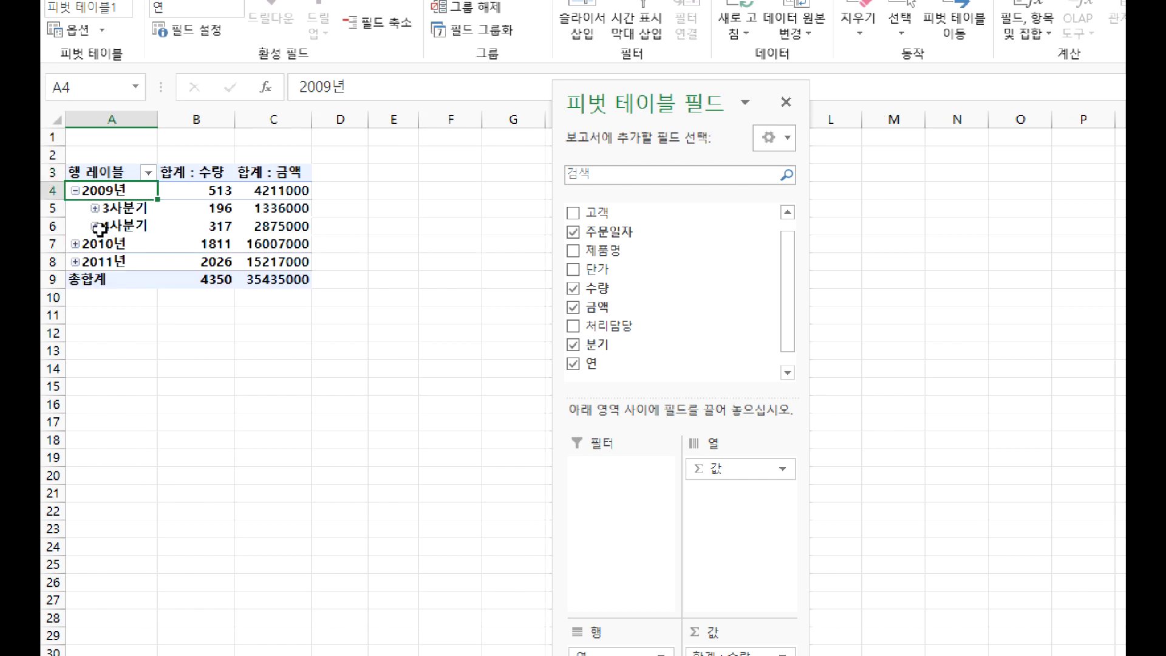
left_click(75, 244)
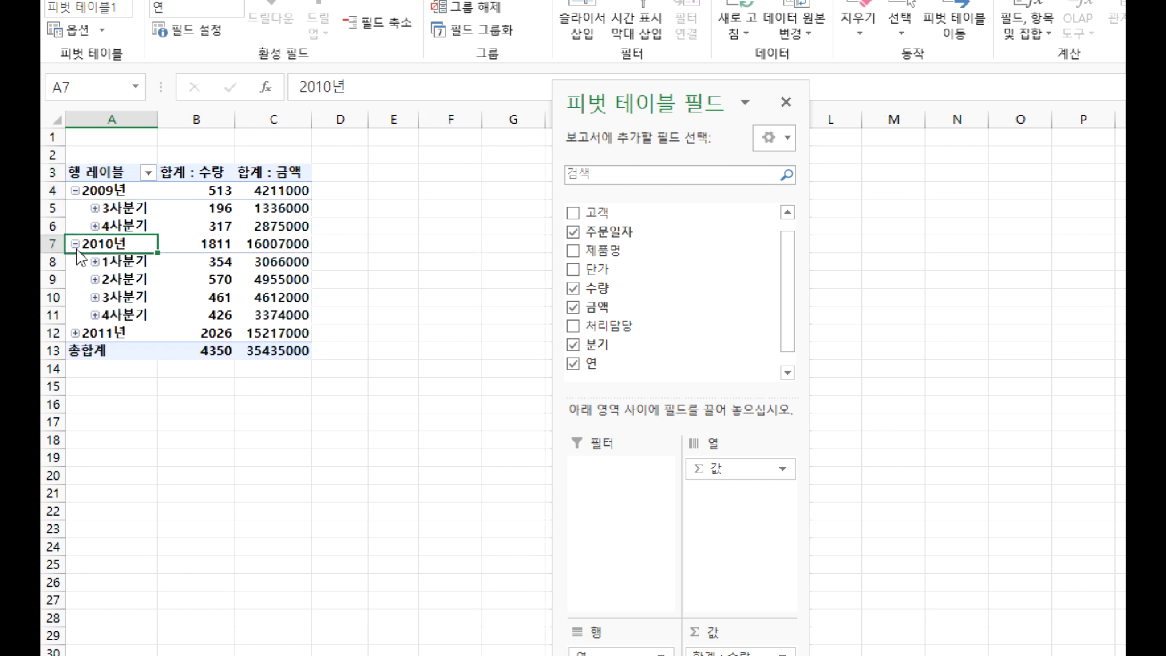
left_click(75, 333)
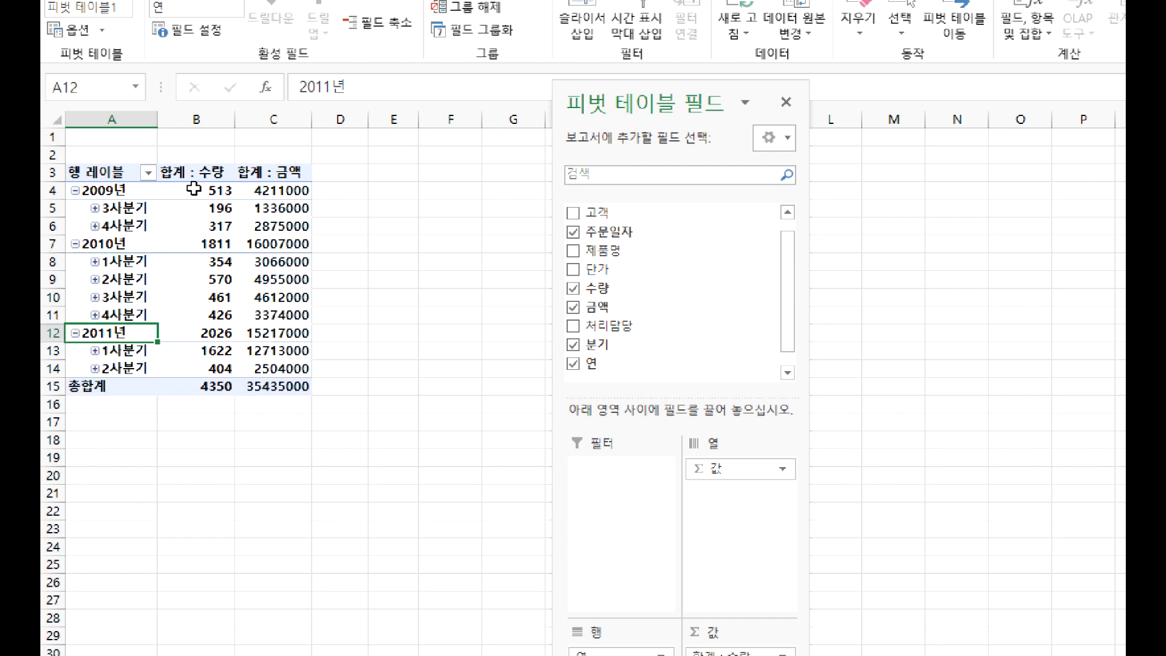
key("ctrl+Page_Down")
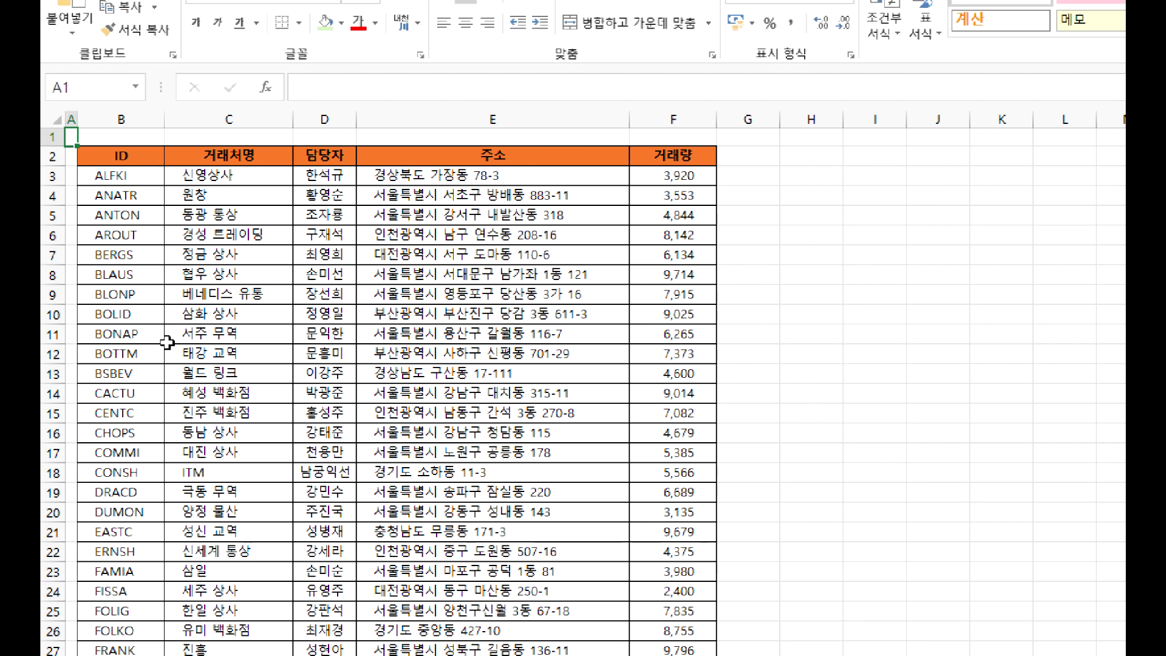
key("ctrl+Page_Up")
key("ctrl+Page_Up")
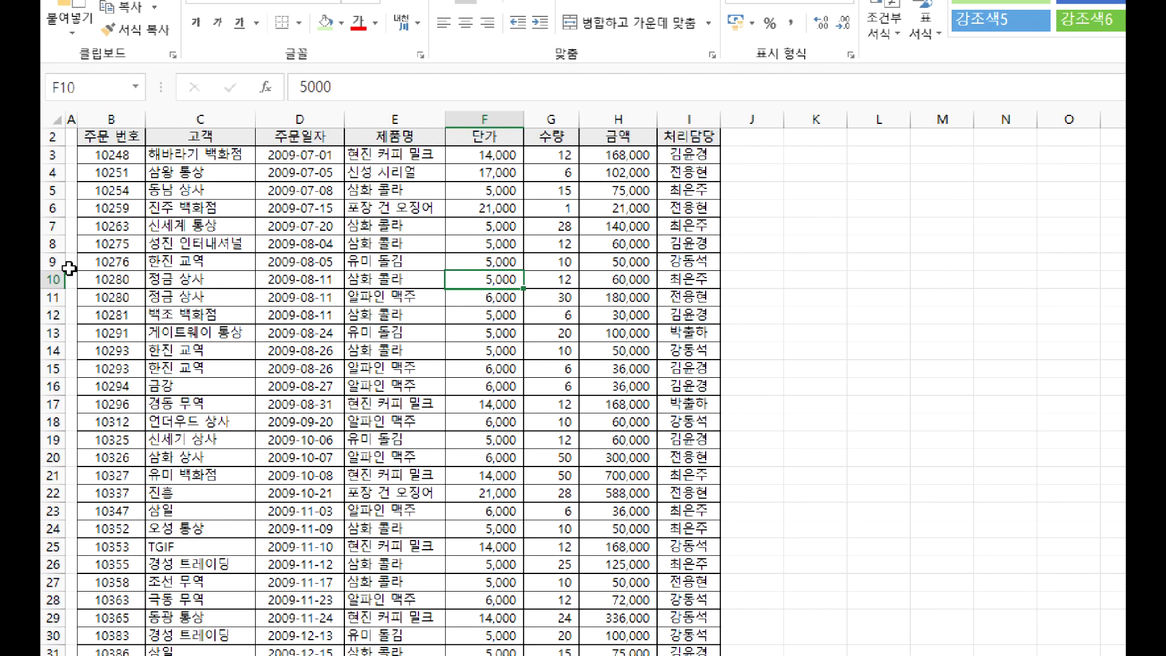
left_click(317, 157)
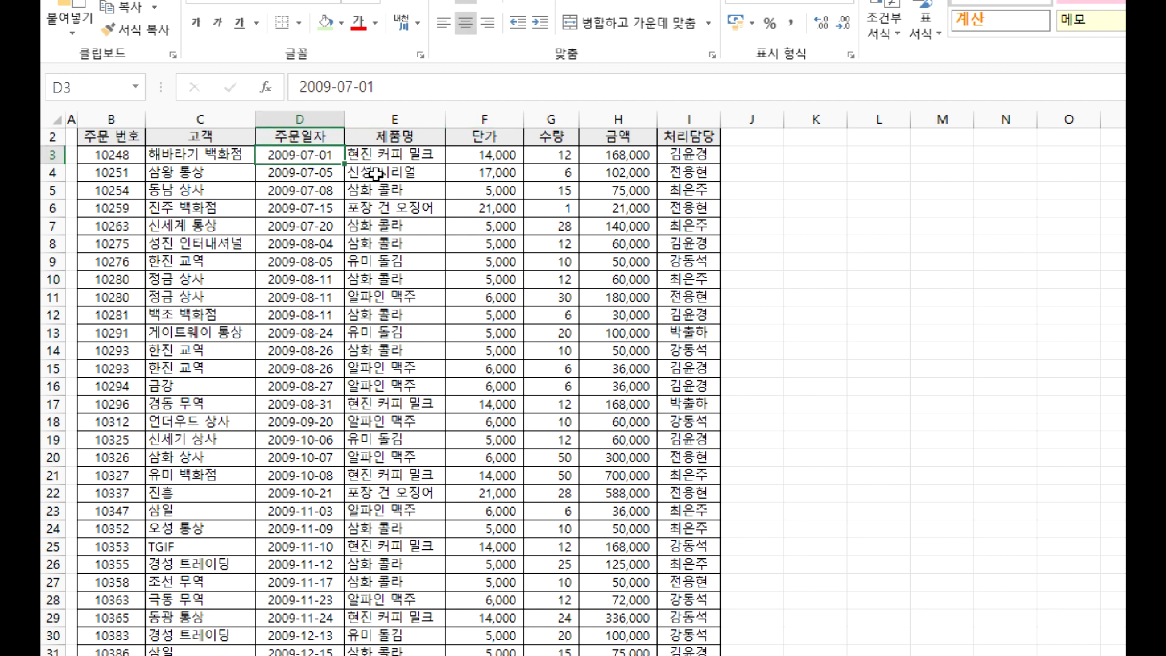
key("ctrl+Page_Down")
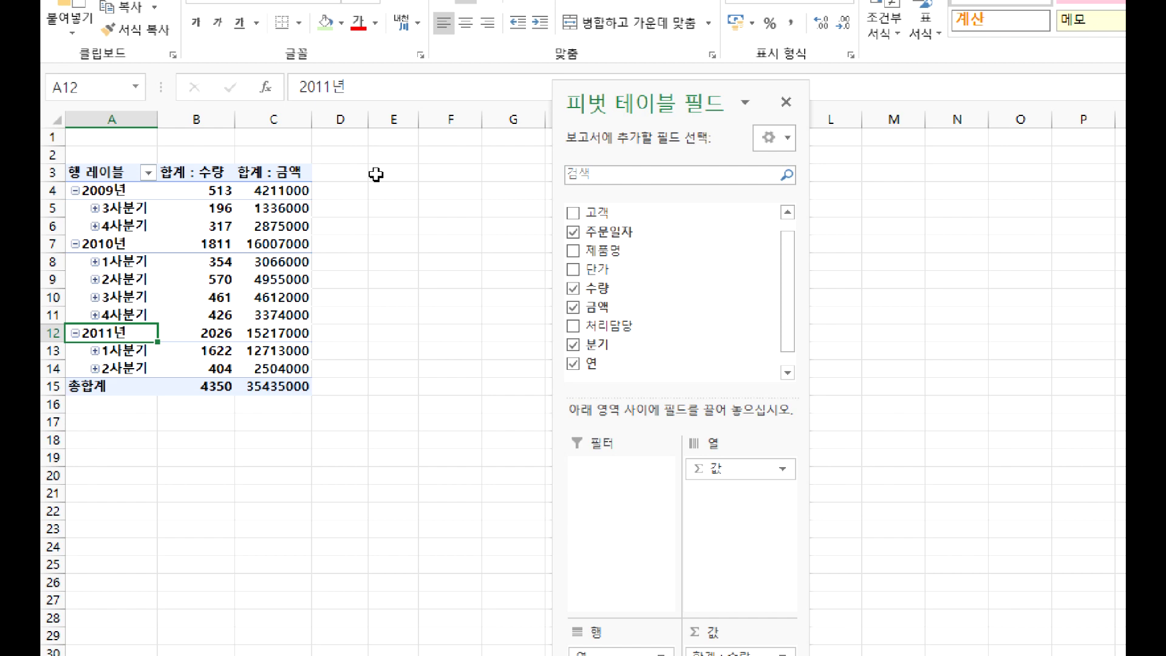
key("ctrl+Page_Up")
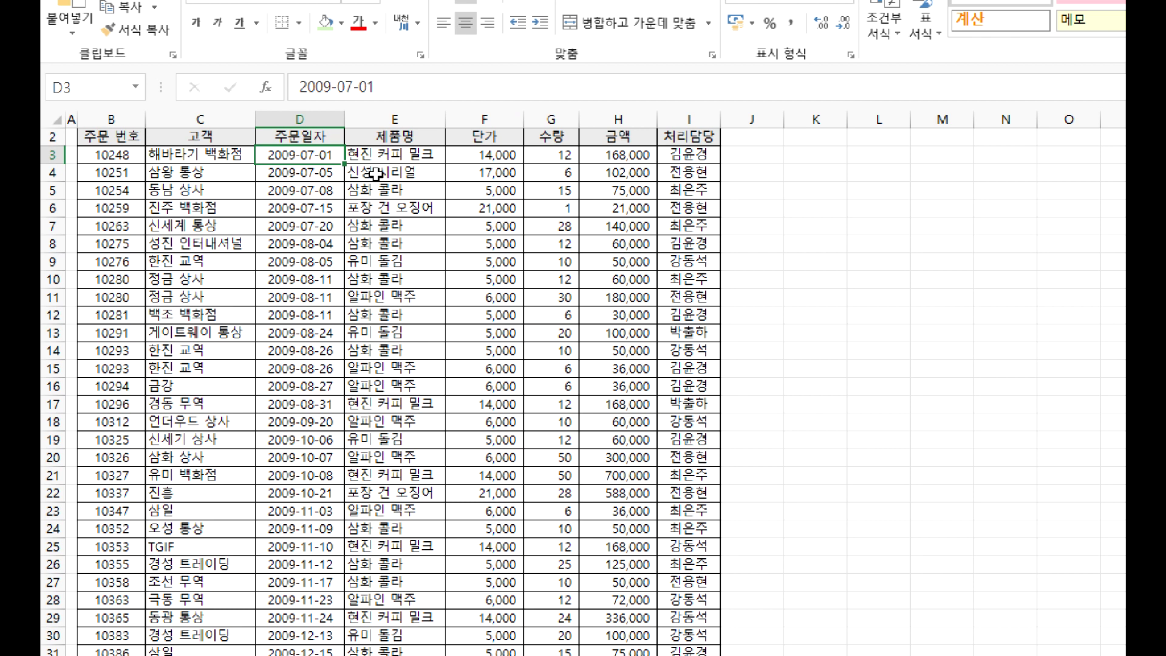
key("ctrl+Page_Down")
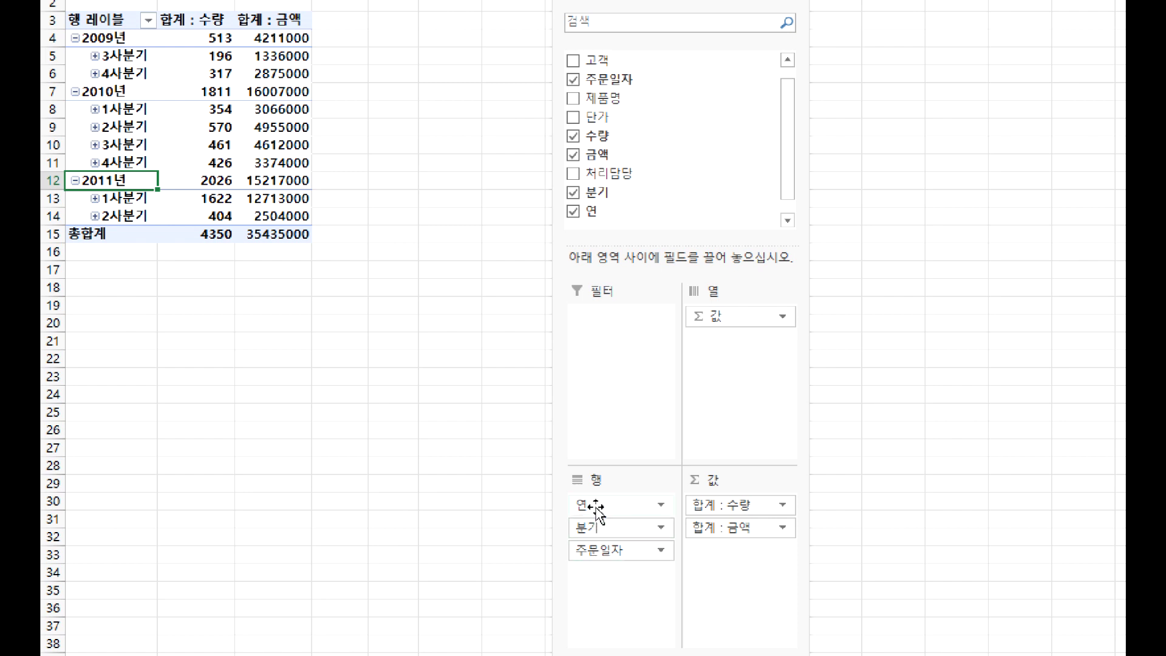
Step: Replace the year and quarter row fields with 처리담당, listing the five handlers
left_click_drag(596, 507, 411, 513)
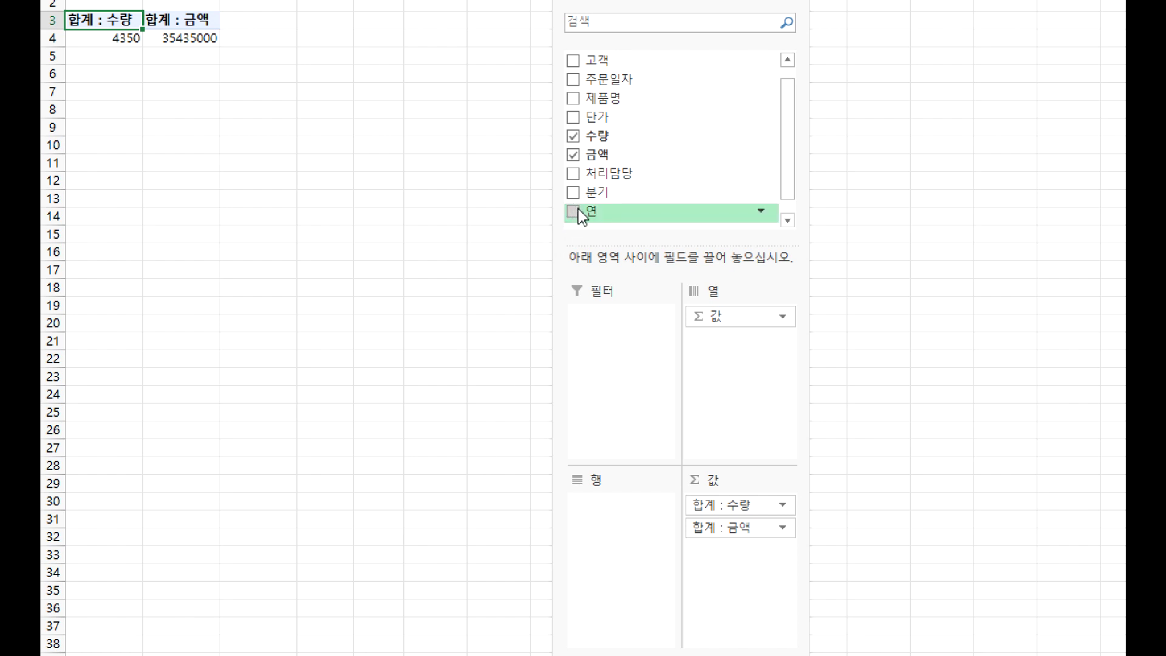
left_click_drag(594, 179, 597, 528)
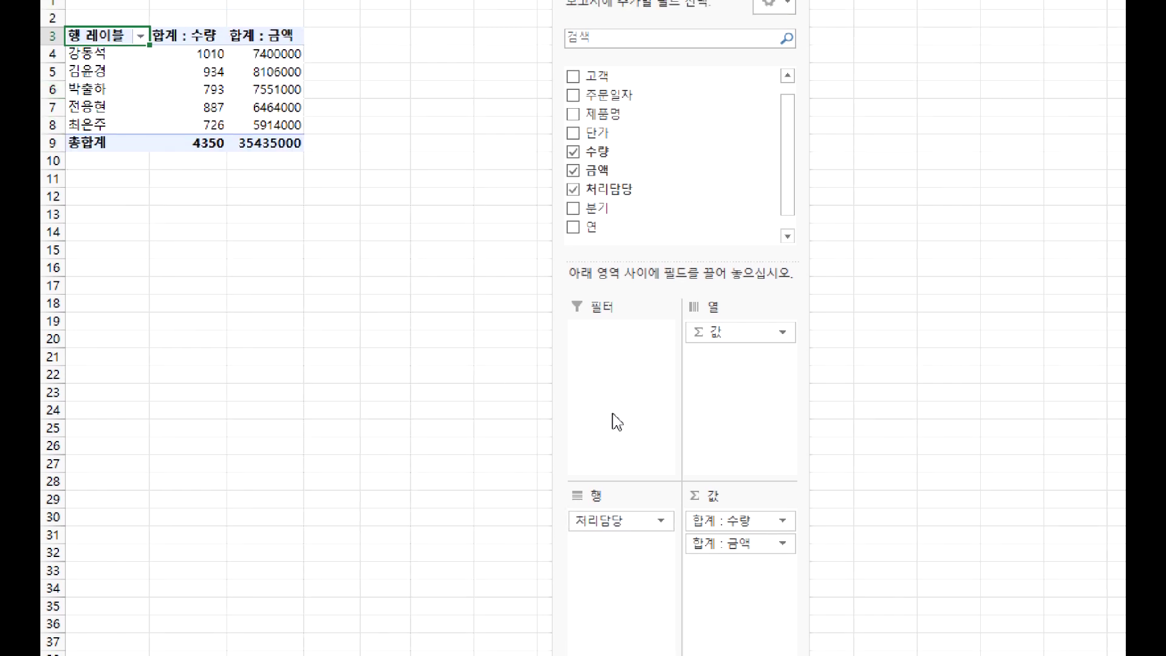
left_click_drag(604, 520, 289, 261)
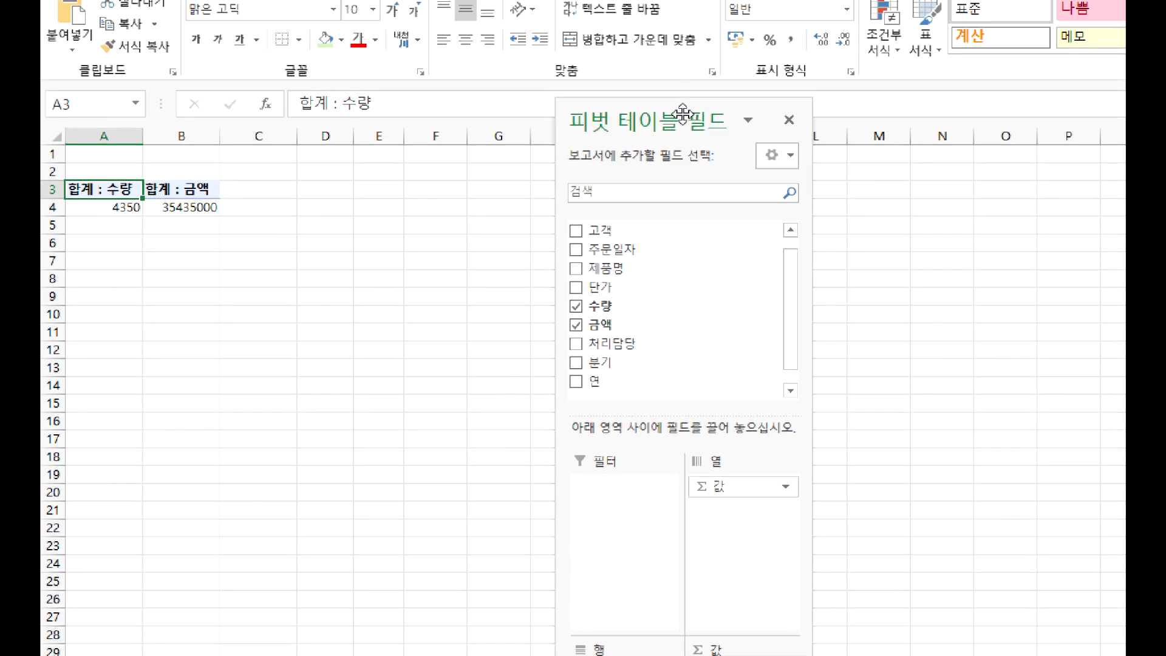
left_click_drag(646, 106, 1165, 100)
left_click_drag(990, 113, 206, 128)
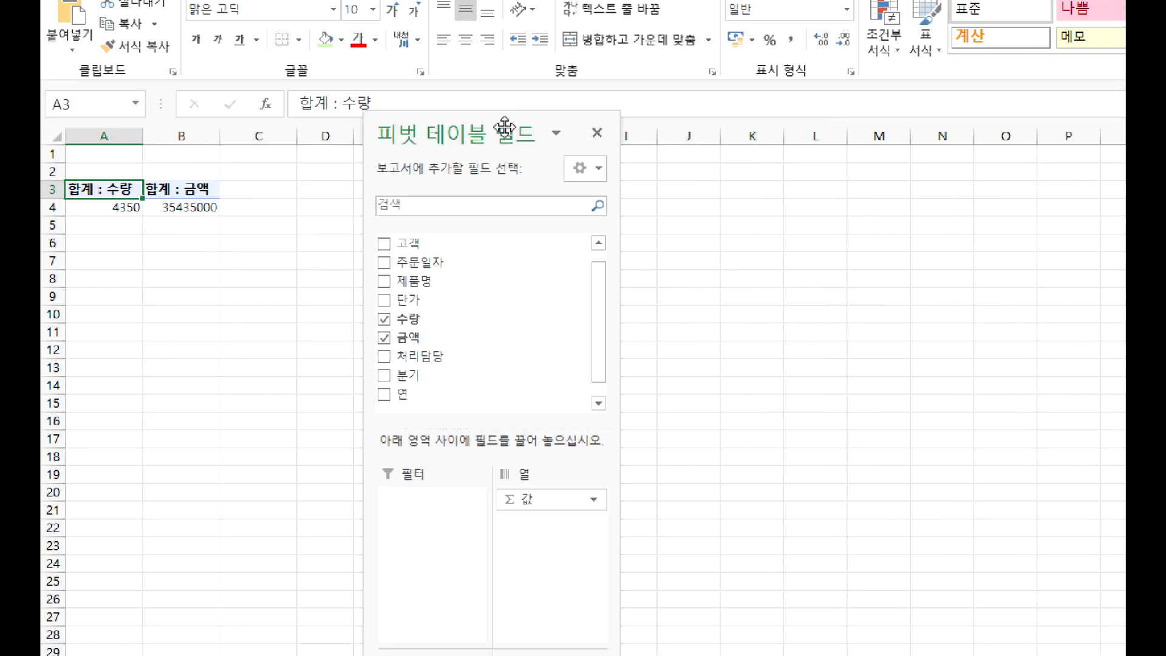
left_click_drag(504, 128, 606, 116)
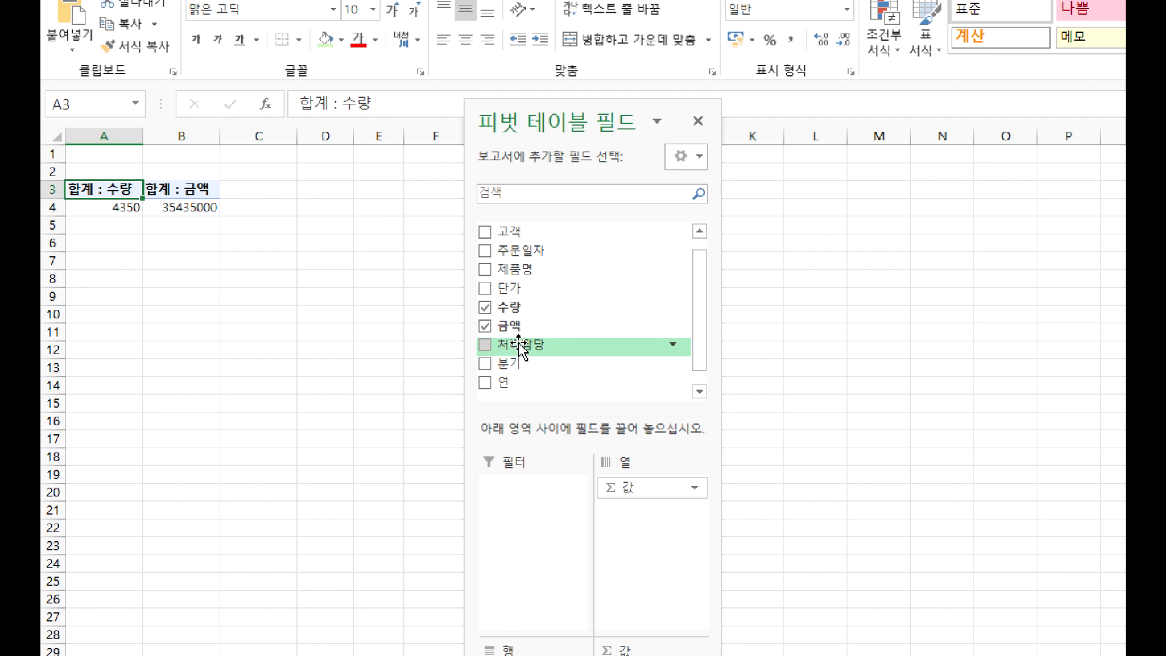
scroll(515, 349, "down", 1)
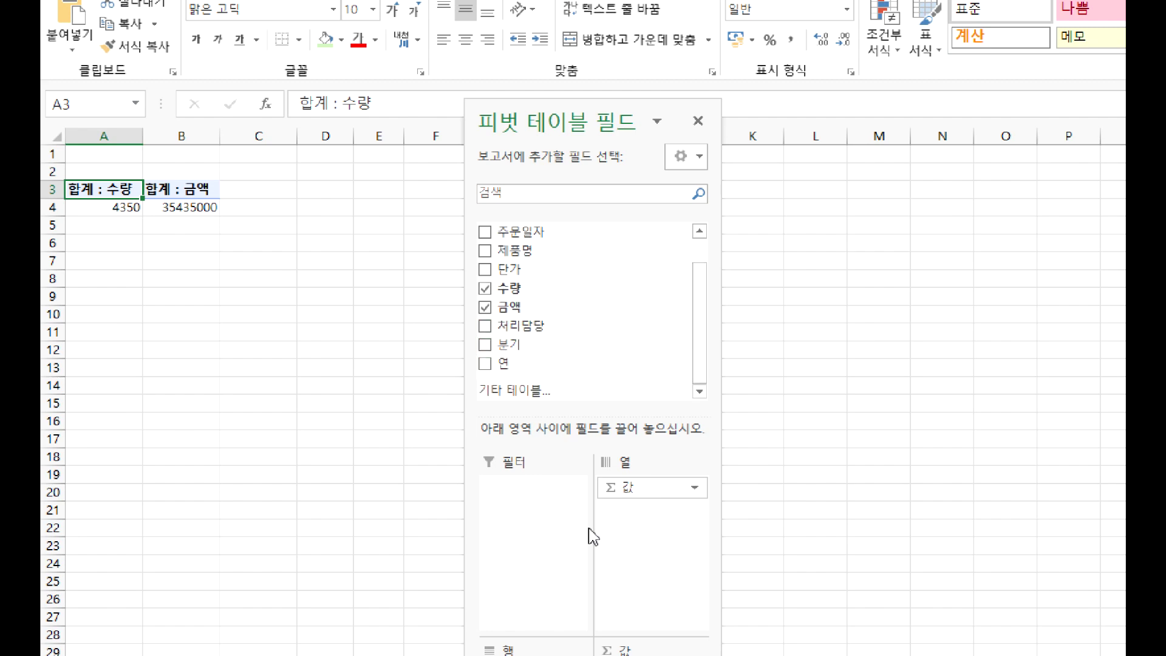
left_click_drag(549, 326, 523, 482)
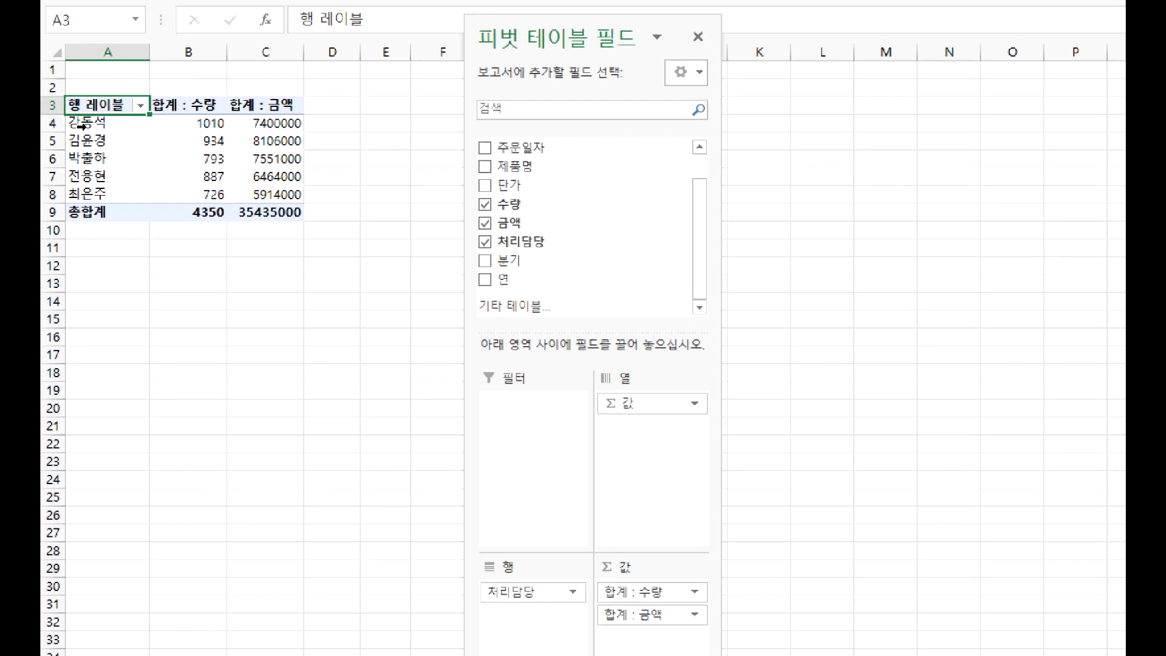
left_click_drag(82, 123, 89, 194)
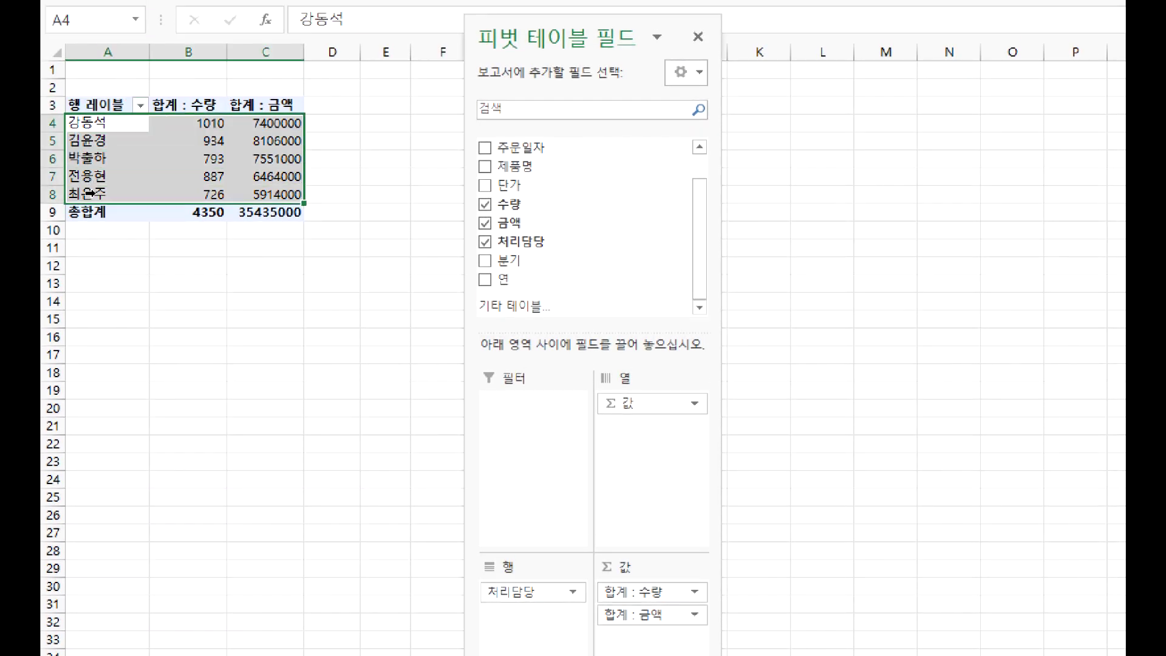
left_click(108, 124)
Step: Check on the source sheet that the order data ends at row 197, then return to Sheet1
mouse_move(199, 160)
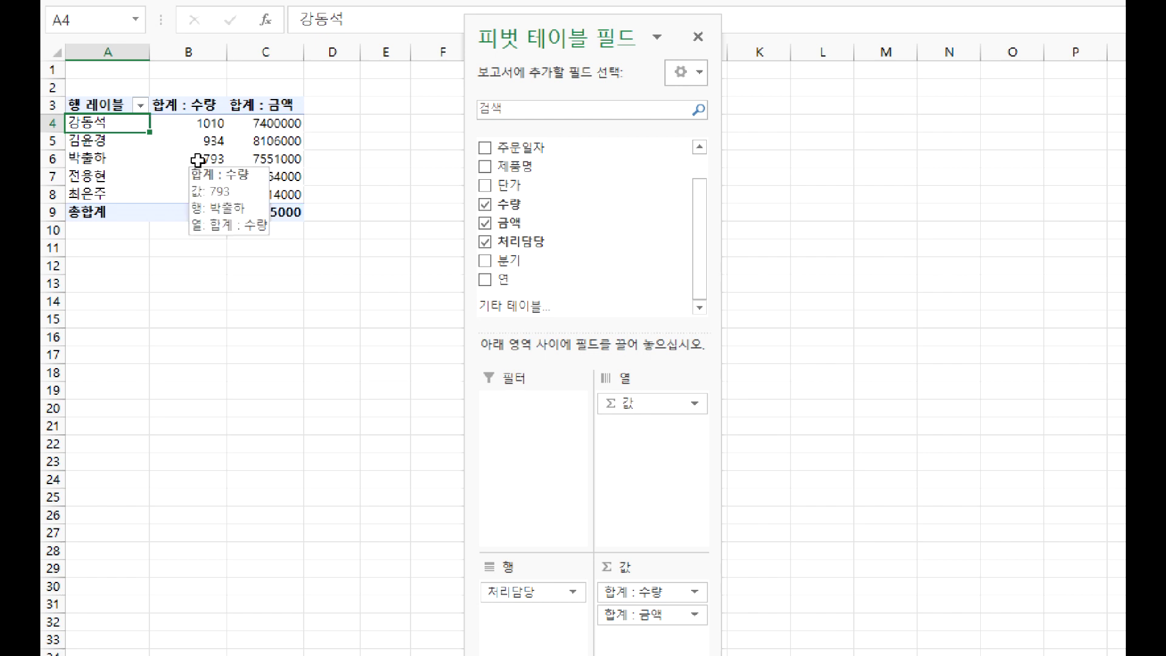
key("ctrl+Page_Down")
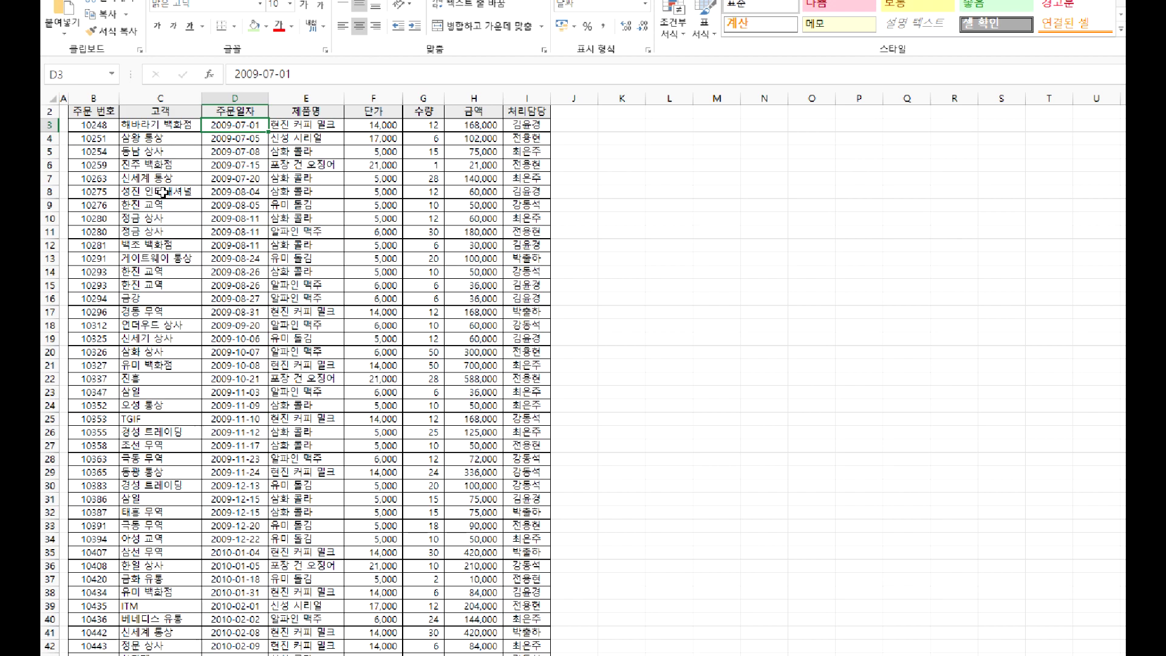
key("Down")
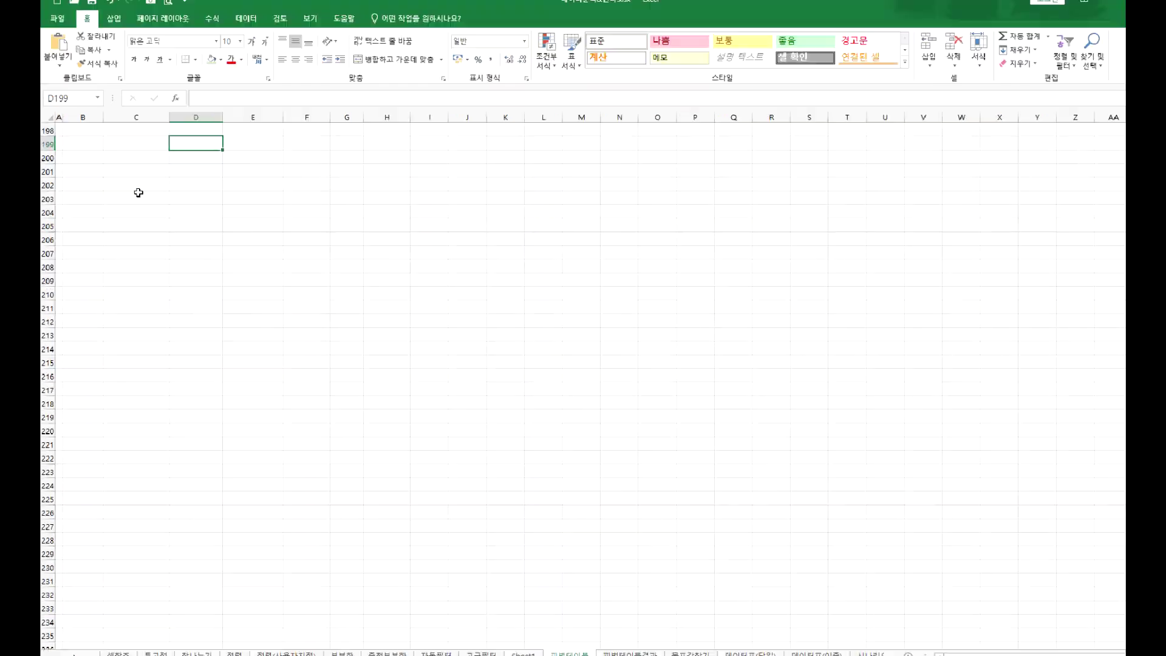
key("ctrl+Up")
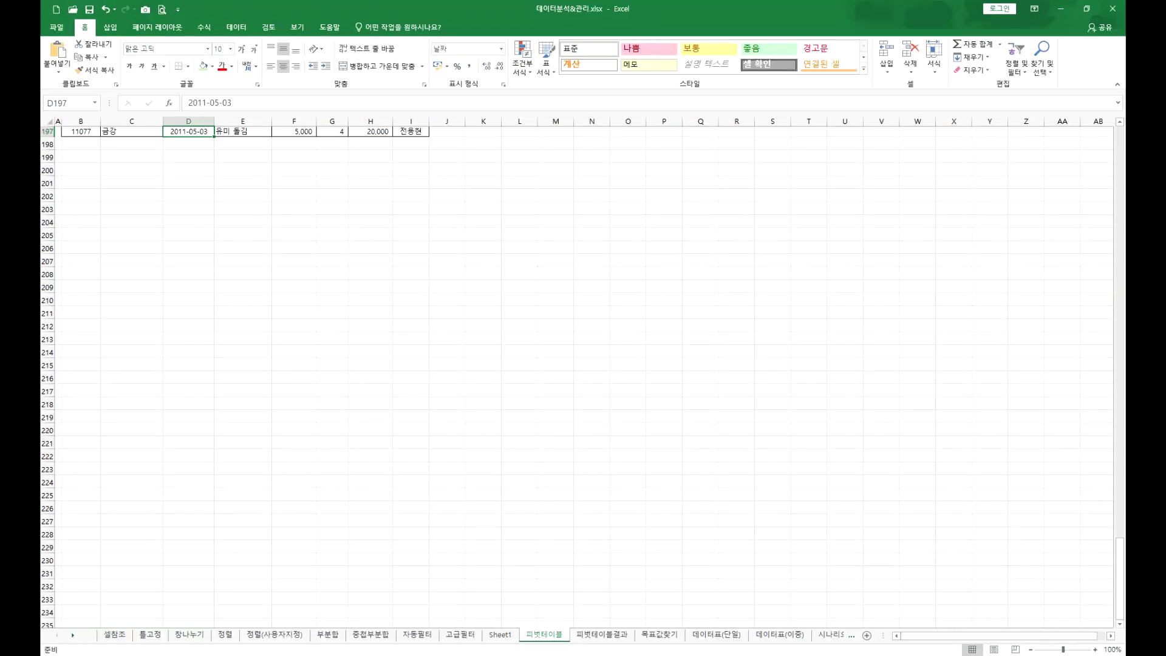
key("Up")
key("ctrl+Home")
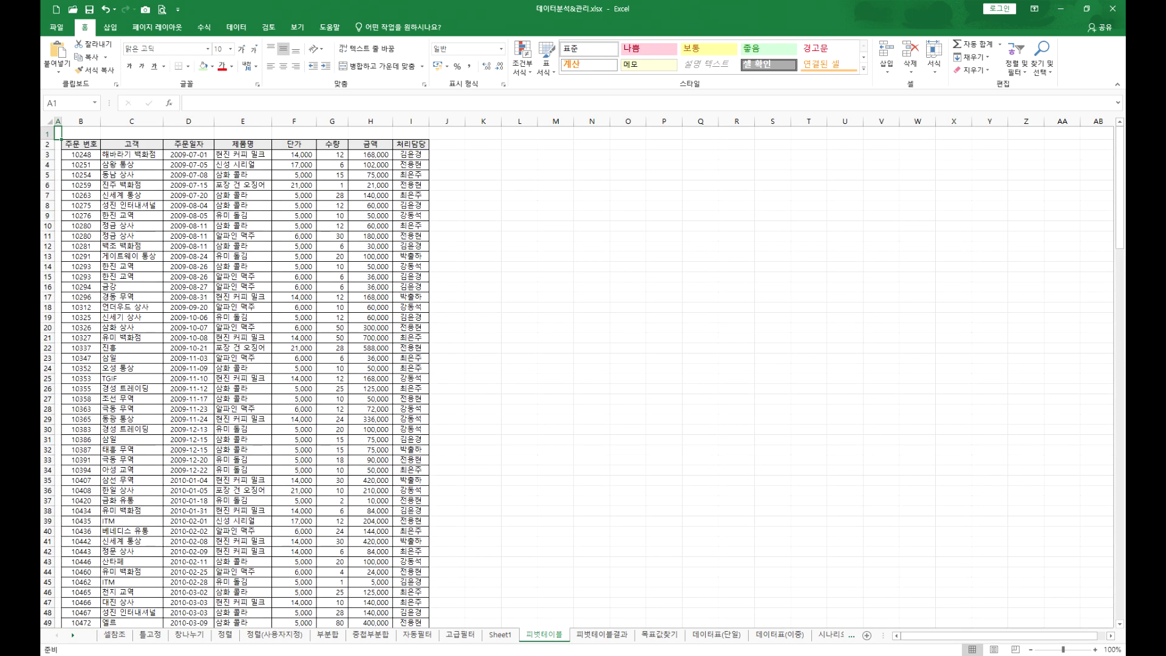
key("ctrl+Page_Up")
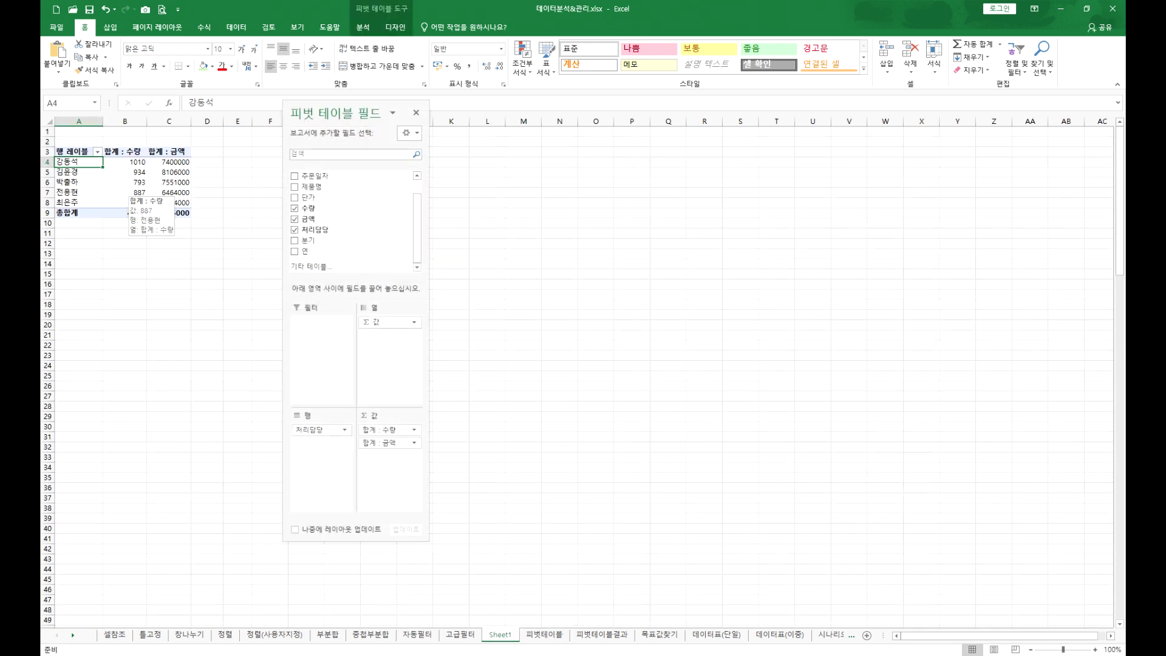
Step: Remove 처리담당 from the rows, leaving only the 4350 and 35435000 grand totals
scroll(130, 193, "up", 7)
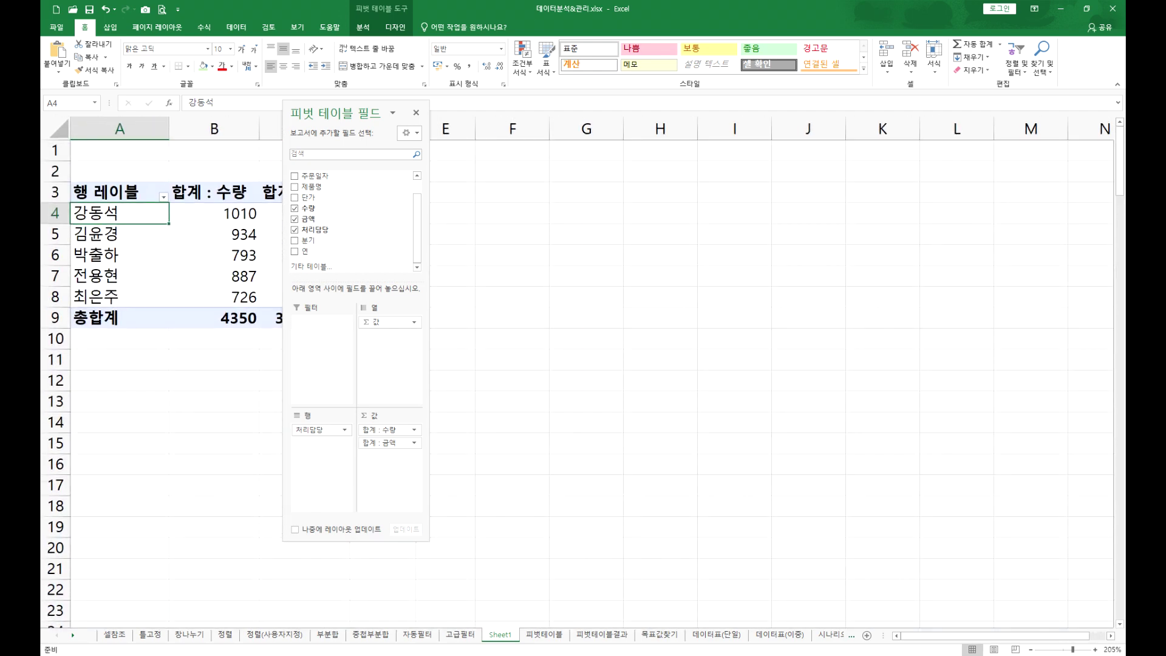
left_click_drag(340, 113, 495, 113)
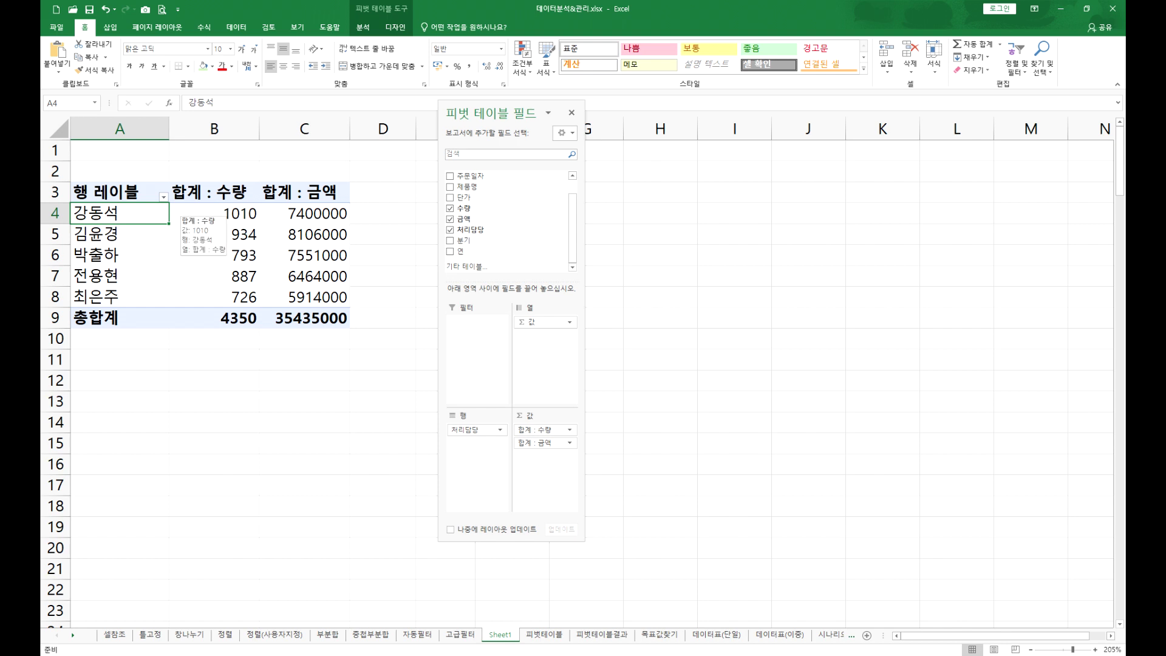
left_click(213, 213)
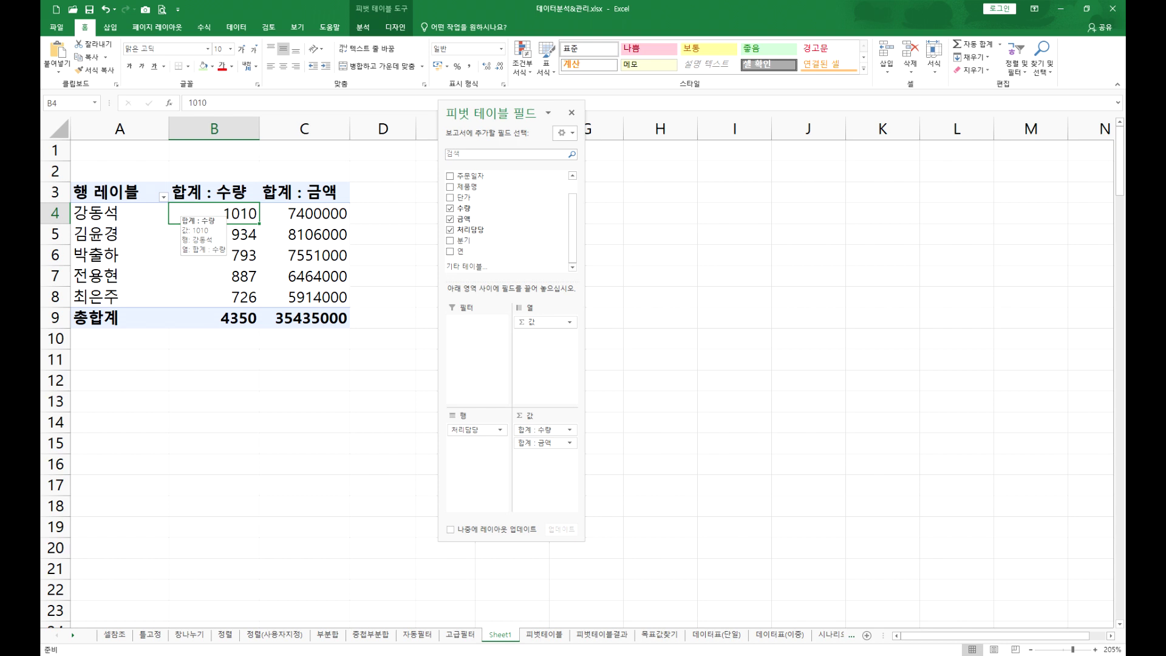
left_click_drag(477, 429, 365, 425)
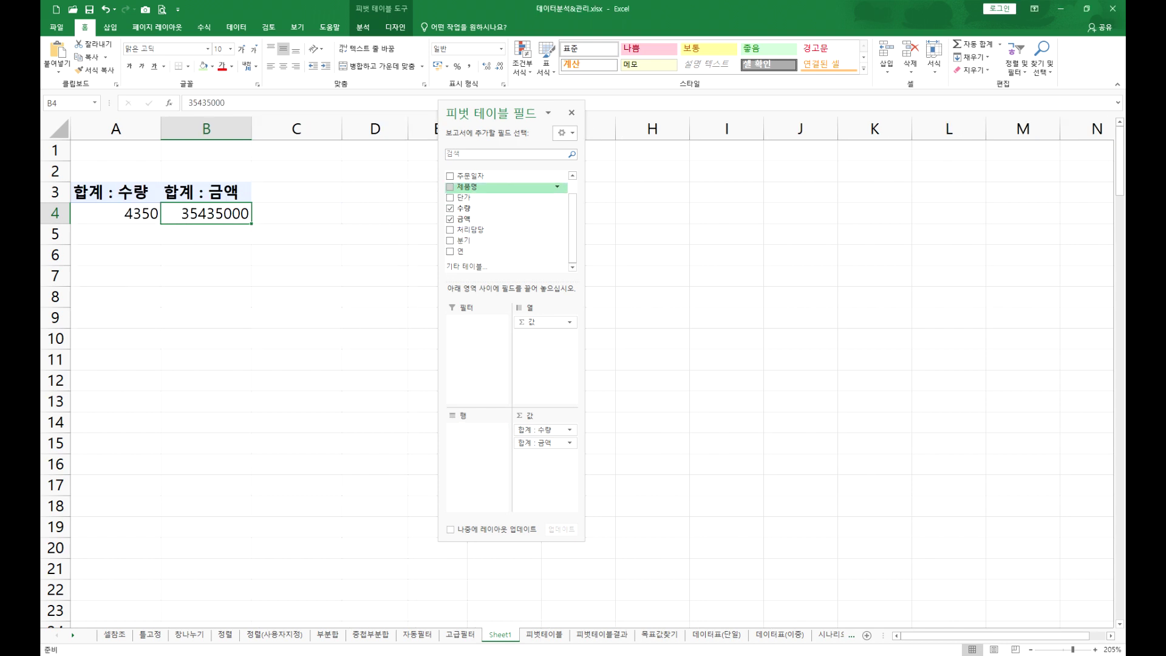
Step: Put 고객 in the pivot rows and 제품명 across the columns
scroll(507, 222, "up", 1)
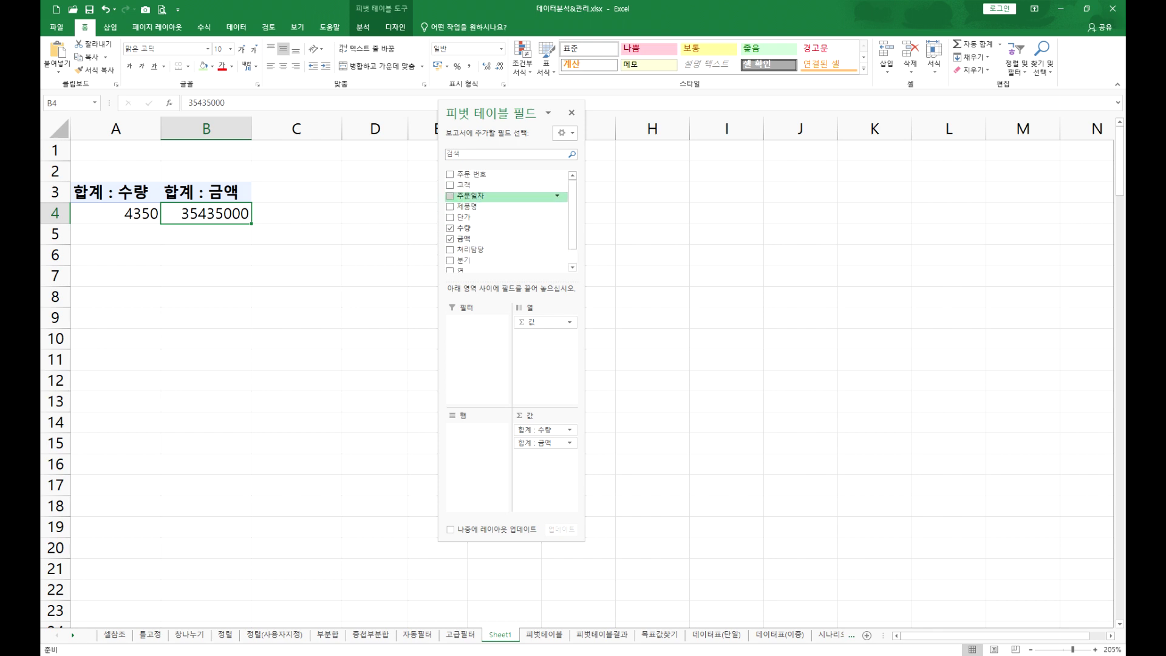
left_click_drag(463, 185, 477, 429)
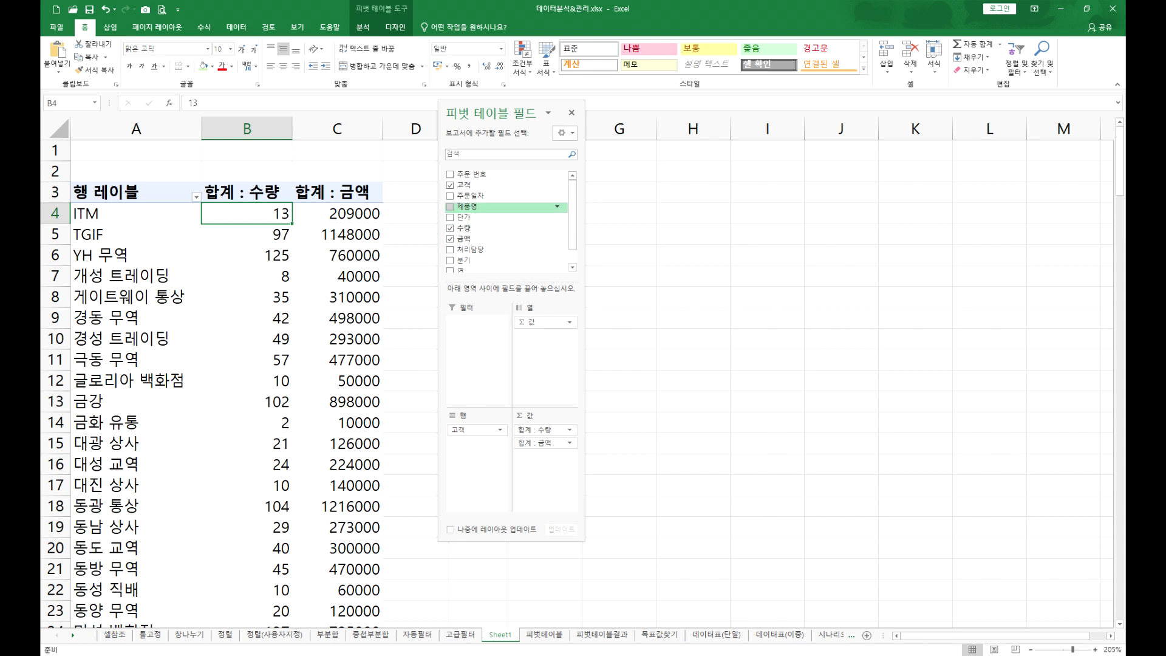
scroll(507, 222, "down", 1)
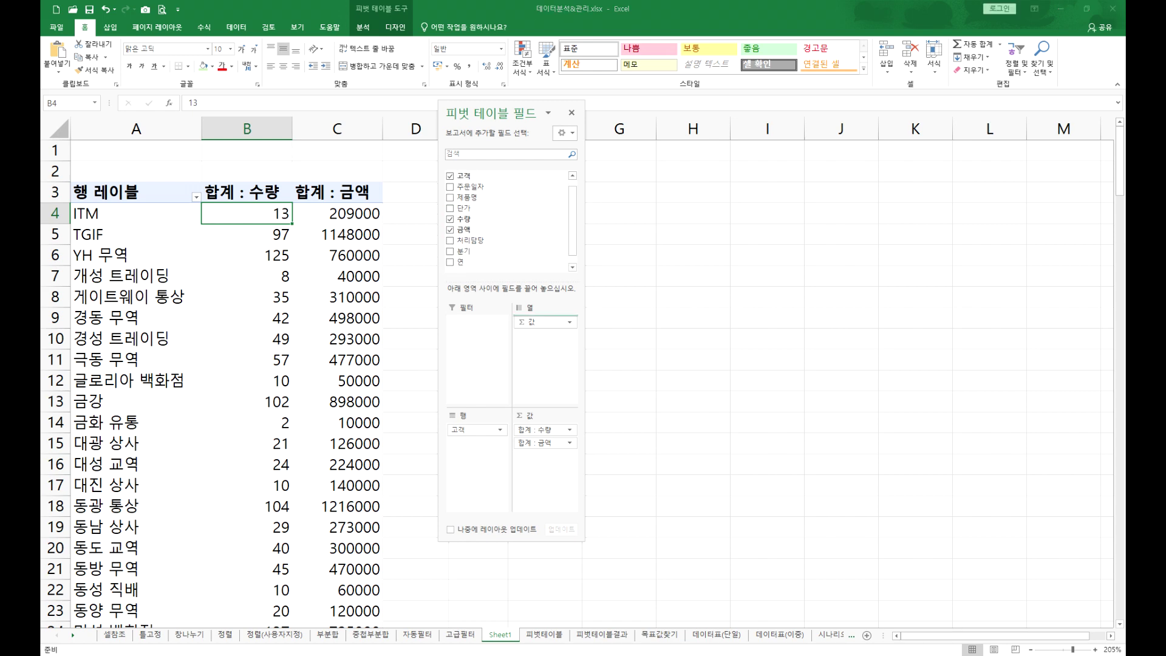
left_click_drag(544, 317, 543, 331)
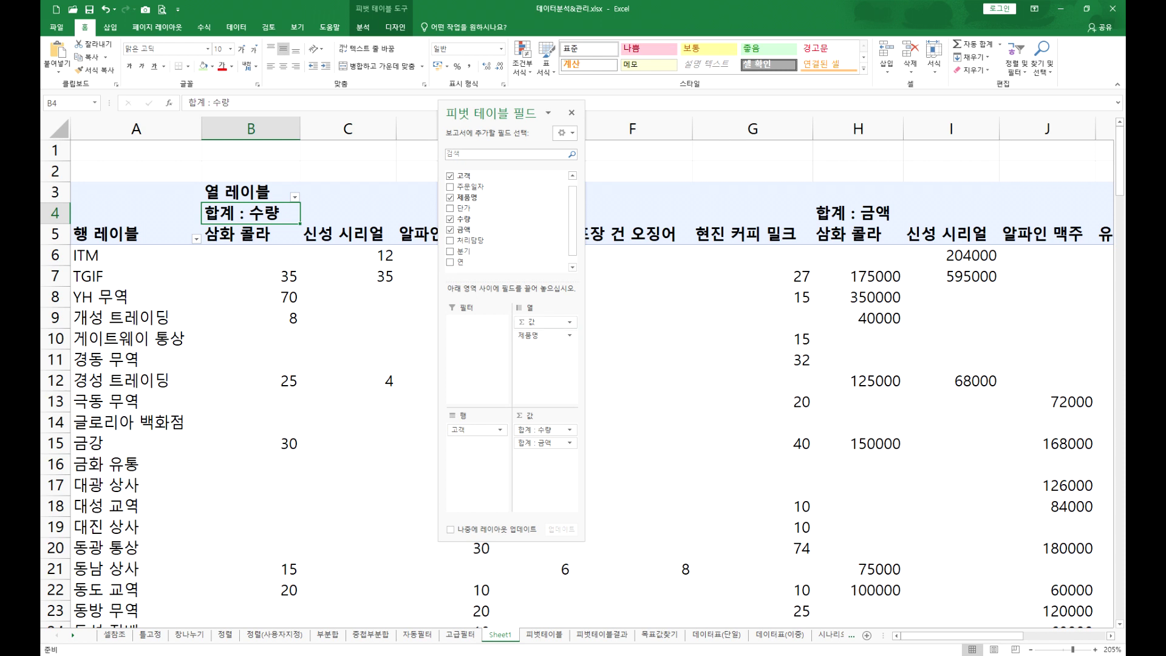
Step: Move Σ 값 into Rows so 수량 and 금액 stack under each customer
left_click_drag(544, 322, 544, 339)
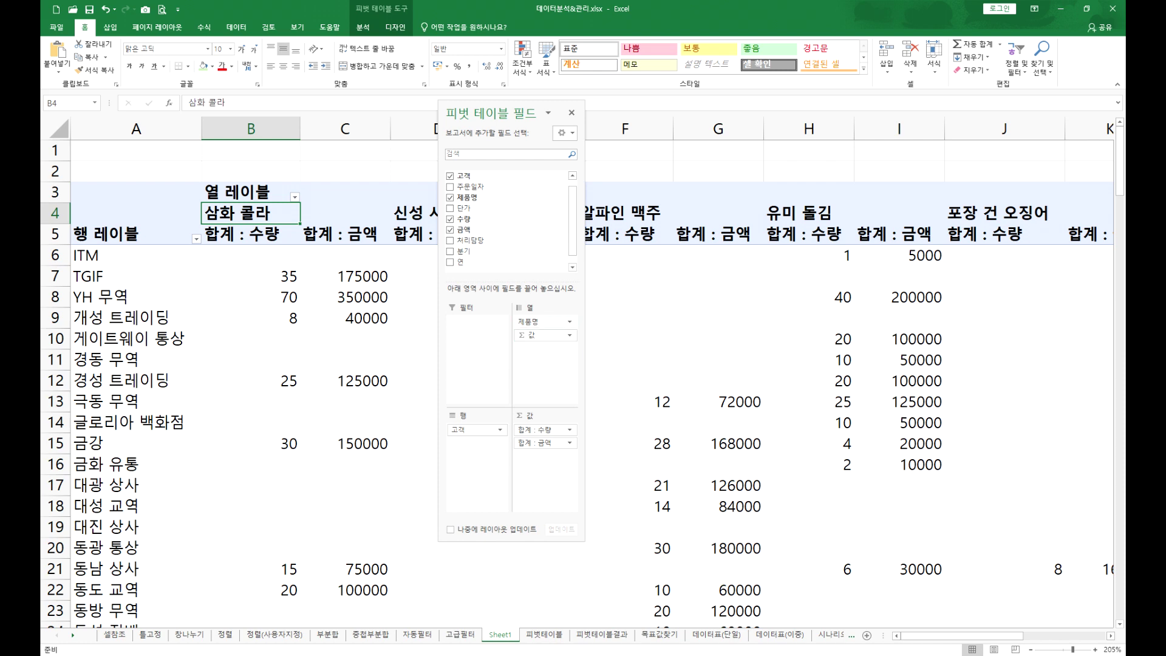
left_click_drag(544, 335, 543, 321)
key("ctrl+z")
left_click_drag(545, 335, 477, 442)
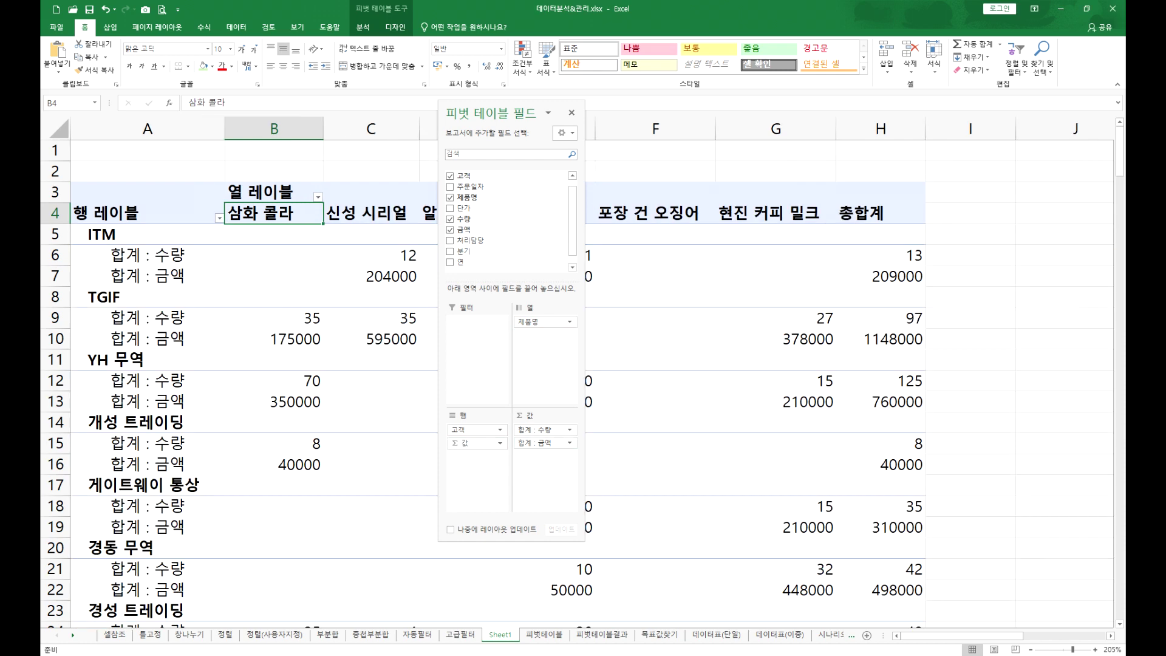
left_click_drag(486, 113, 614, 69)
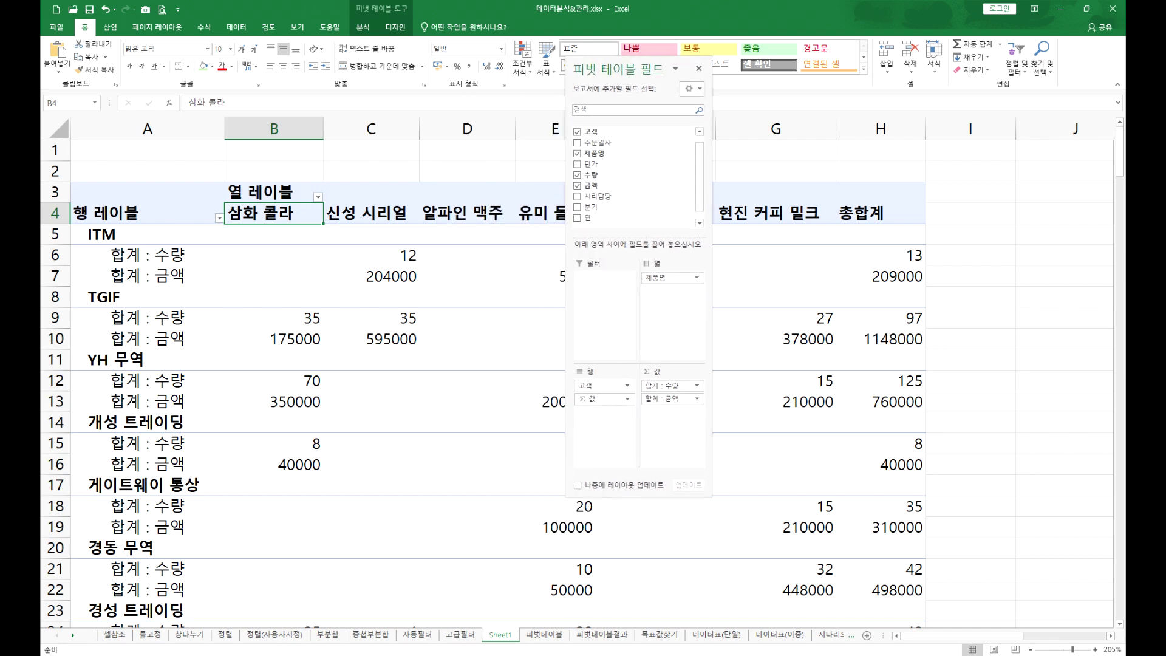
left_click_drag(604, 399, 668, 291)
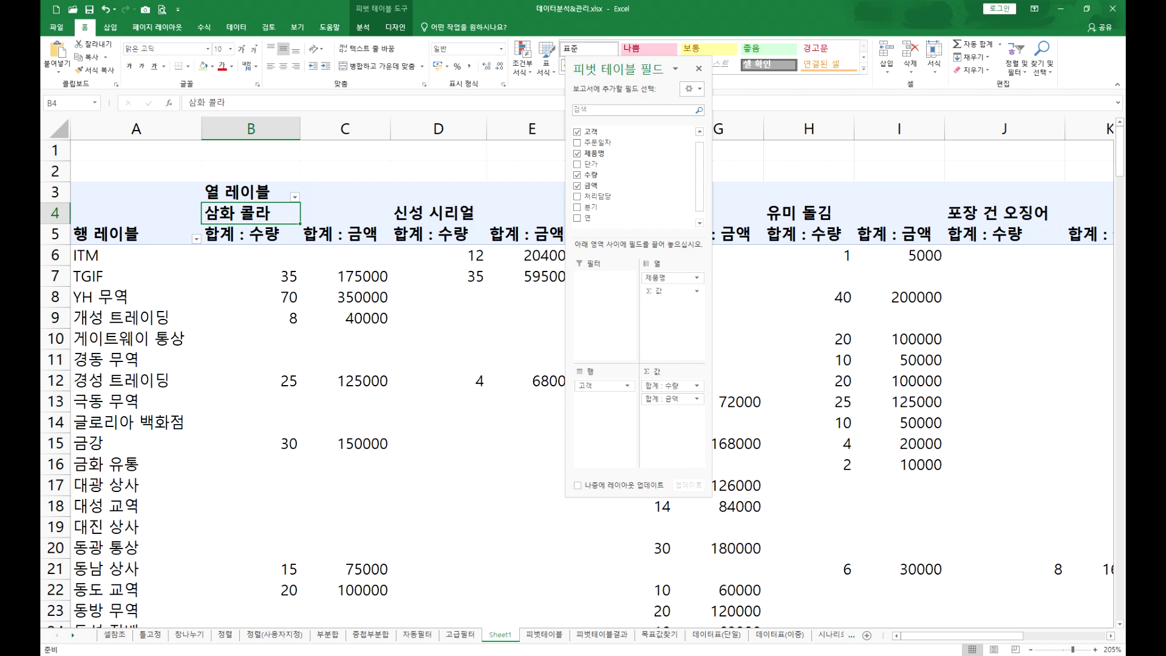
left_click_drag(668, 291, 668, 278)
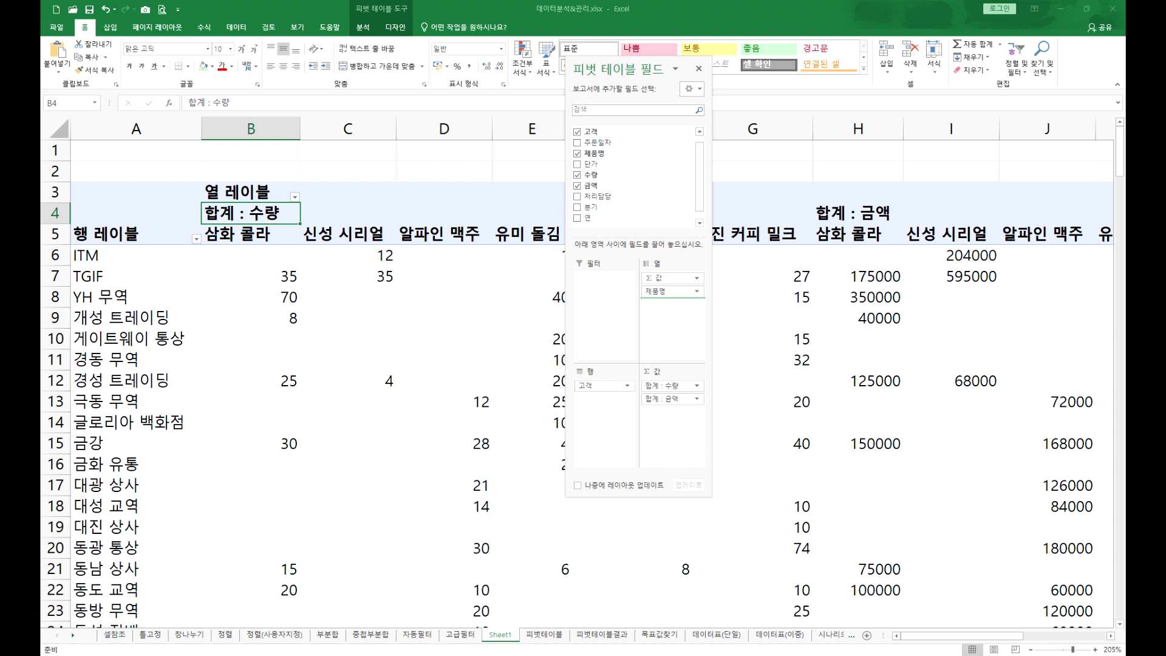
key("ctrl+z")
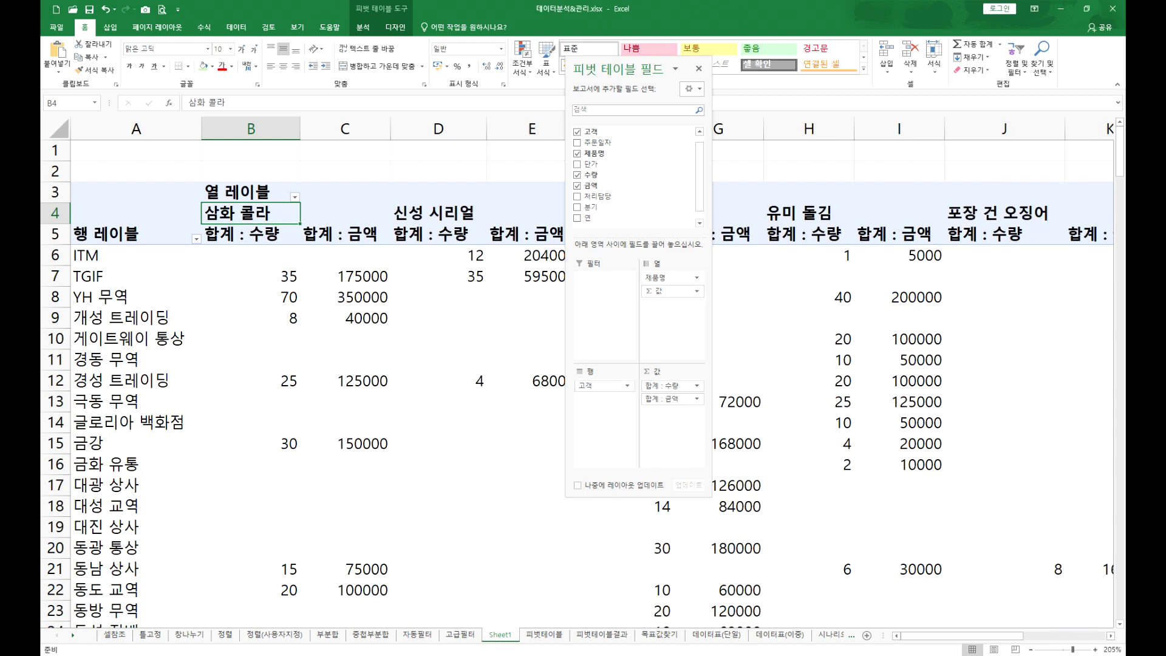
left_click_drag(668, 291, 604, 399)
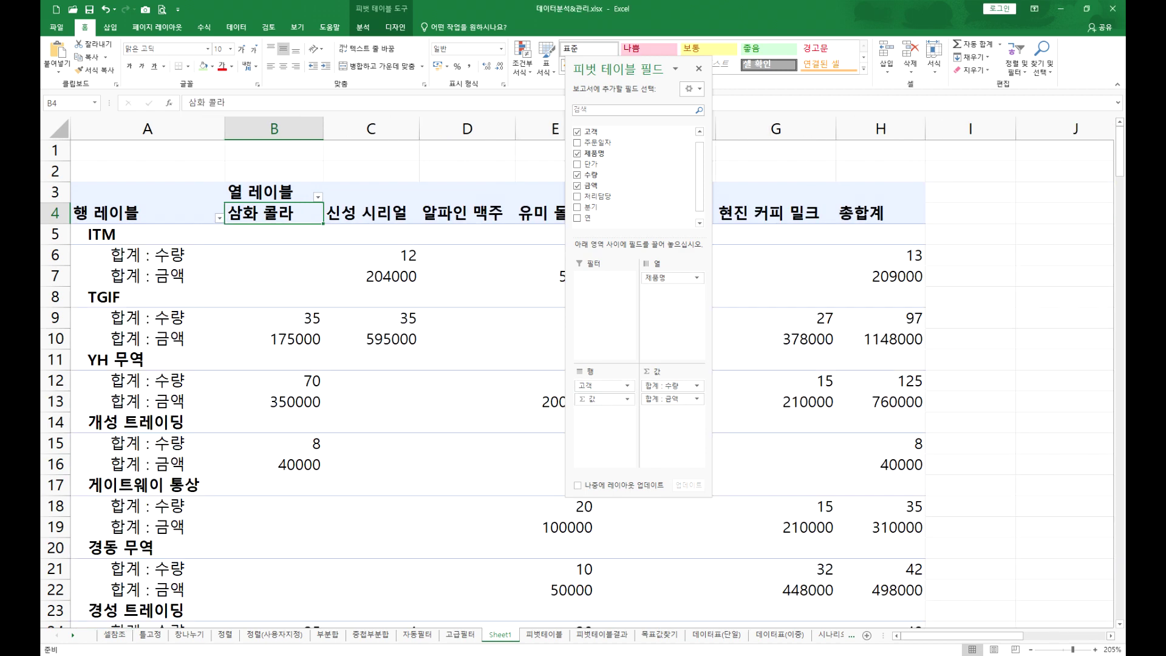
left_click_drag(626, 68, 769, 208)
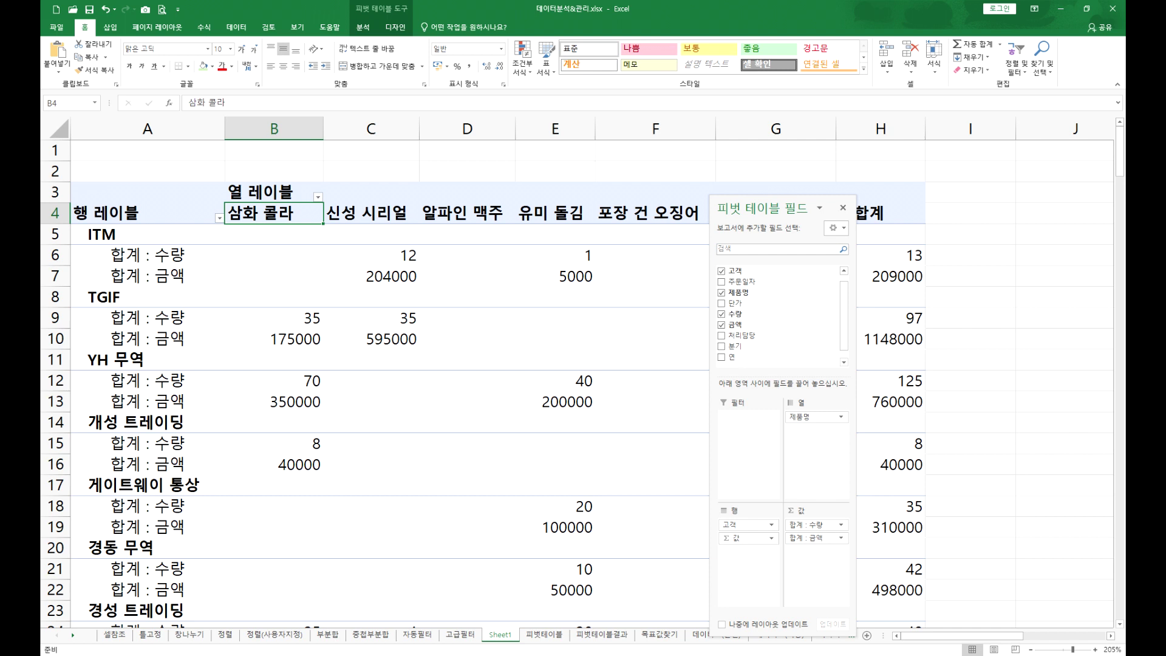
left_click_drag(762, 208, 718, 161)
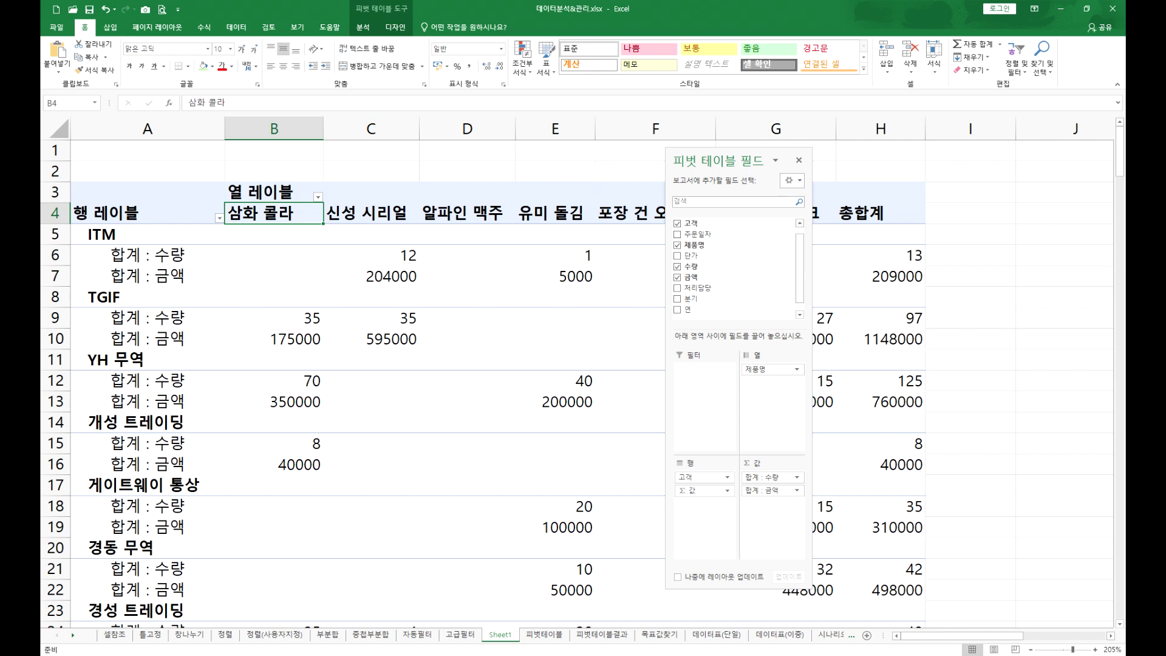
left_click_drag(718, 161, 724, 294)
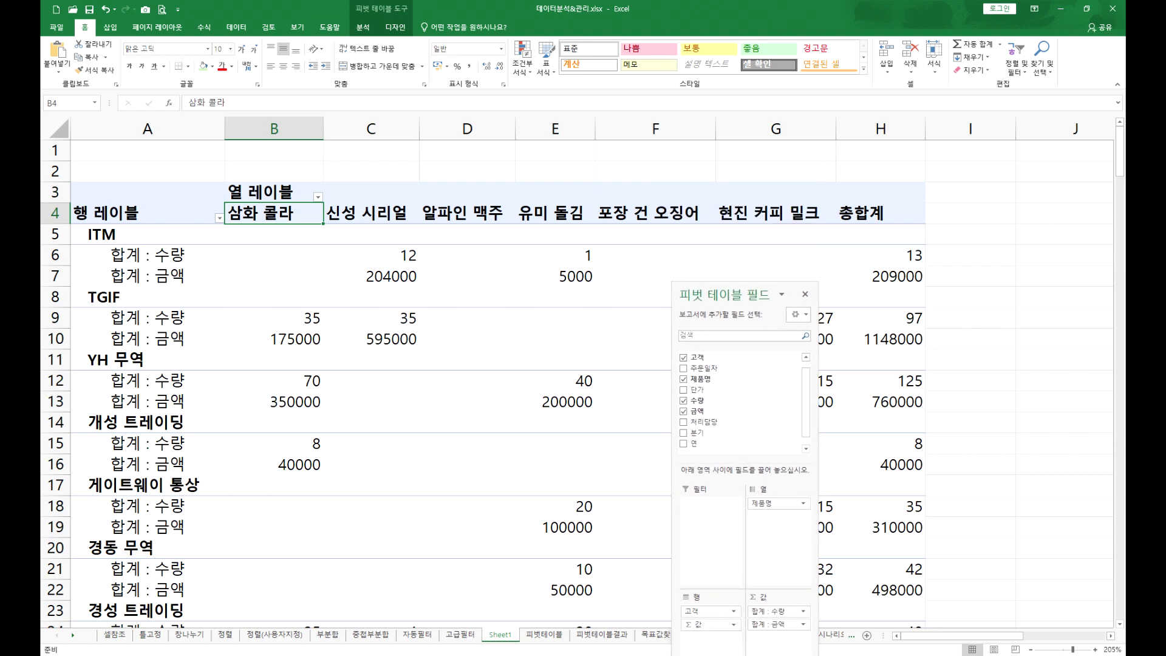
Step: Review the pivot results, recalculate with F9, and switch to the 피벗테이블 source sheet
scroll(358, 383, "down", 12)
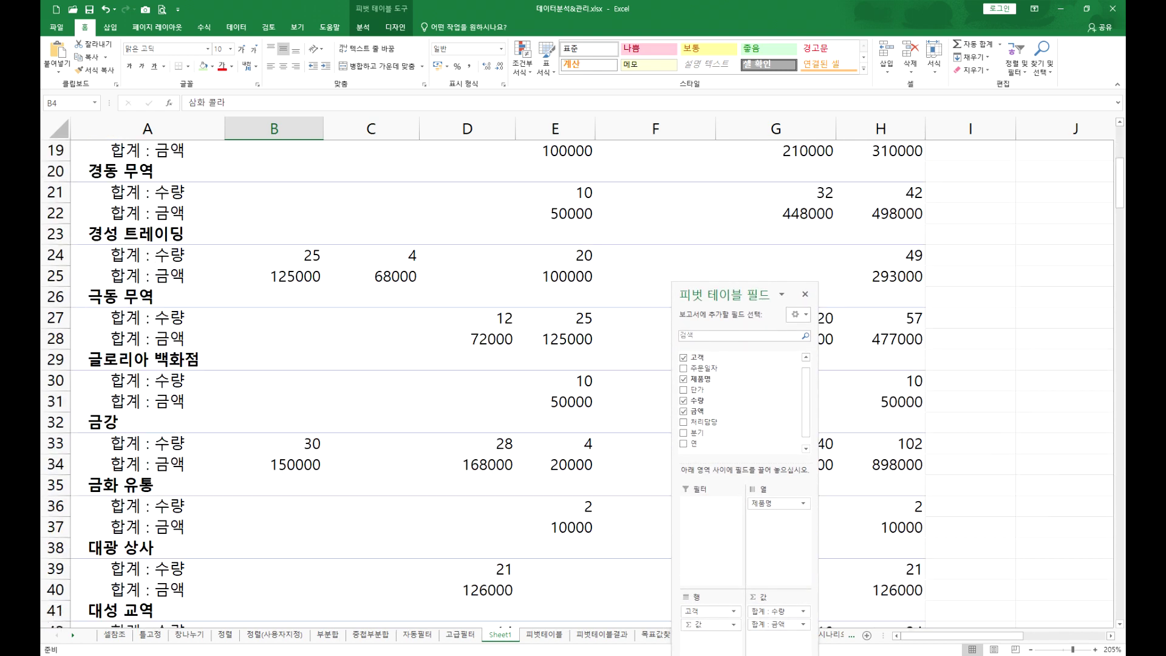
scroll(359, 383, "down", 9)
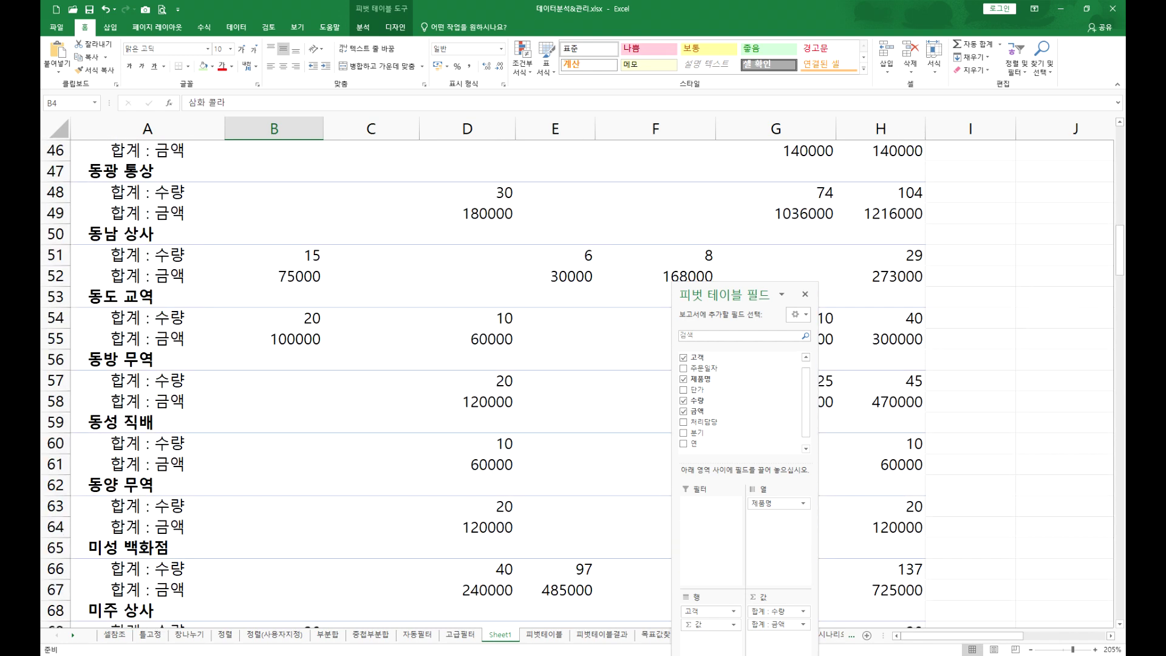
scroll(359, 383, "down", 5)
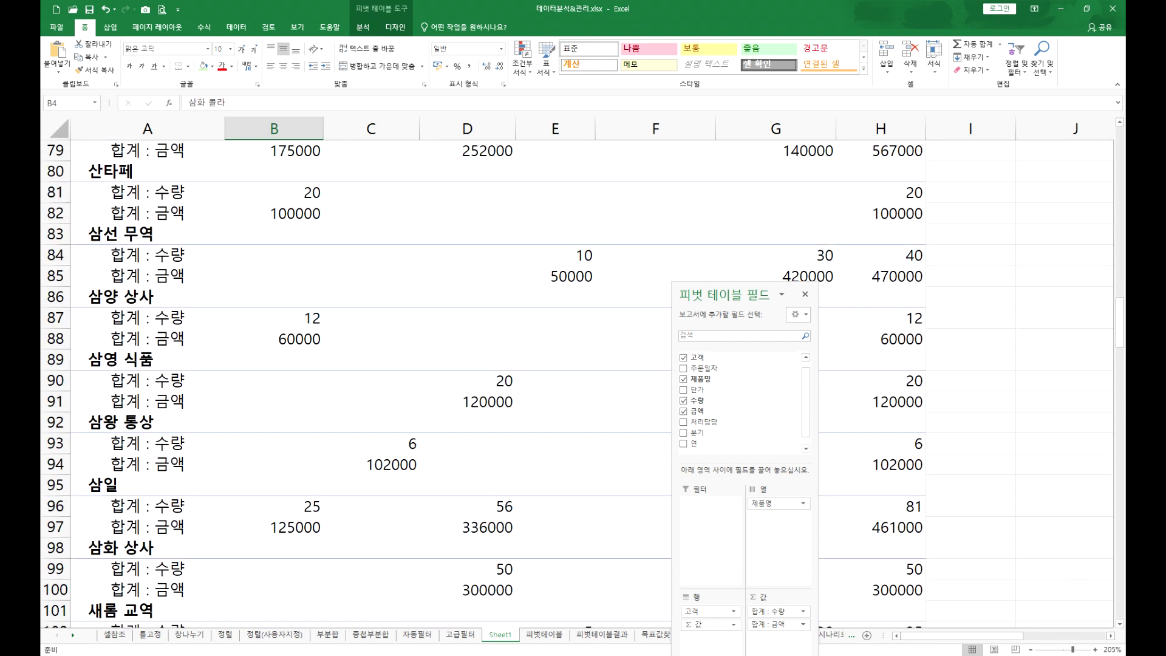
scroll(359, 383, "down", 12)
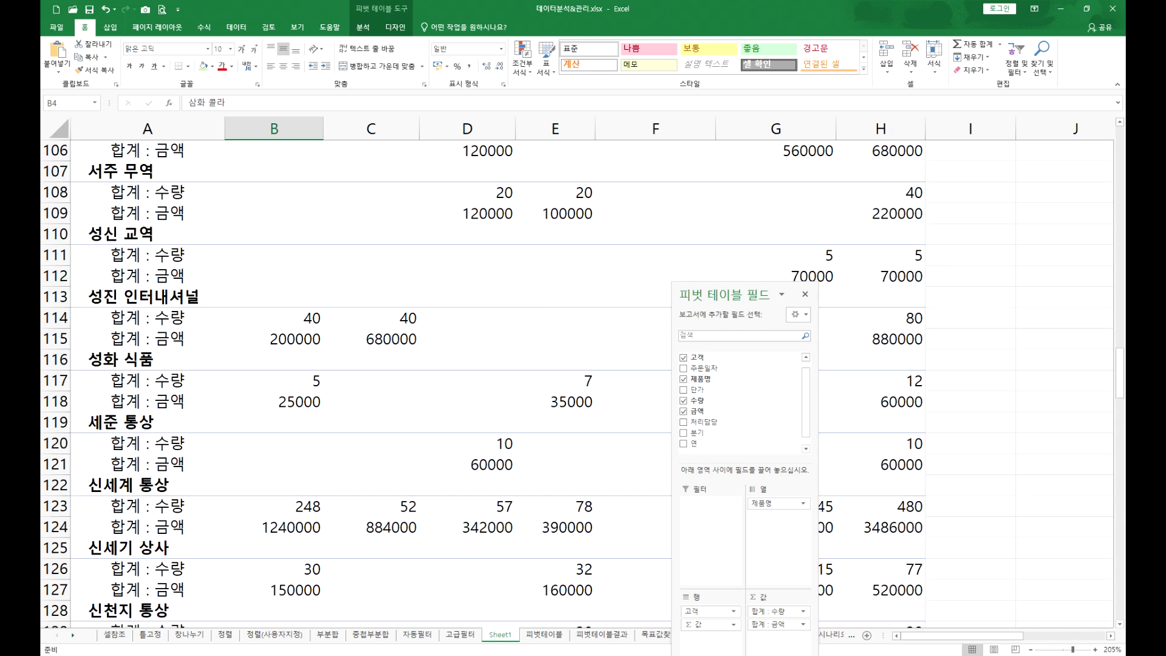
scroll(358, 383, "down", 3)
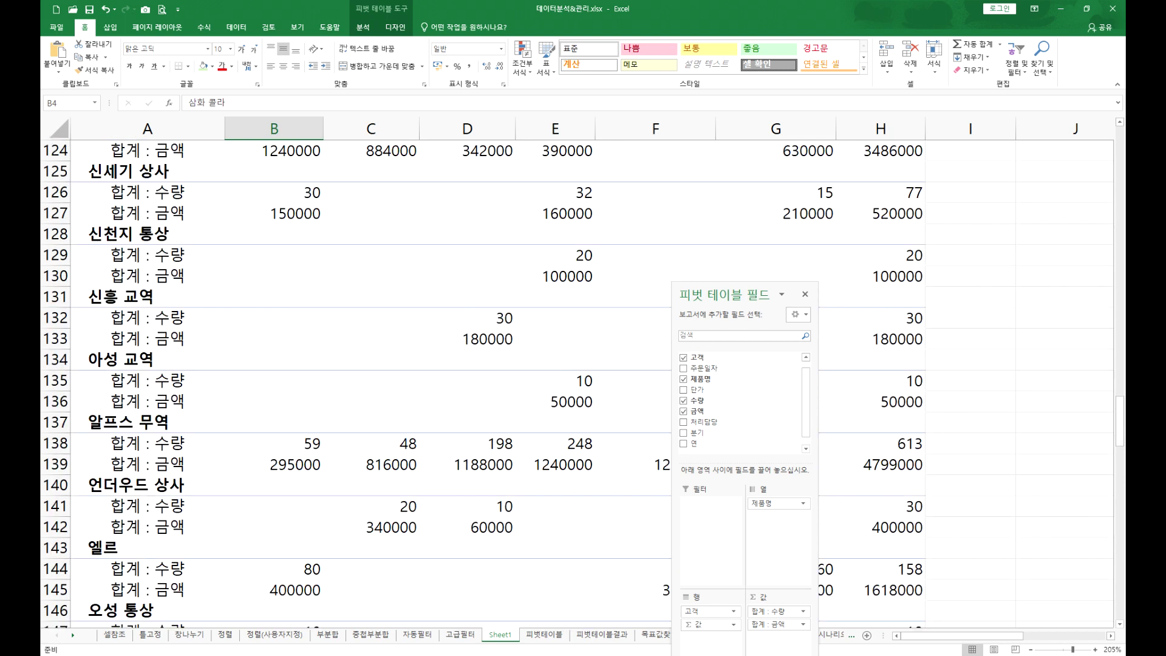
left_click_drag(729, 295, 717, 93)
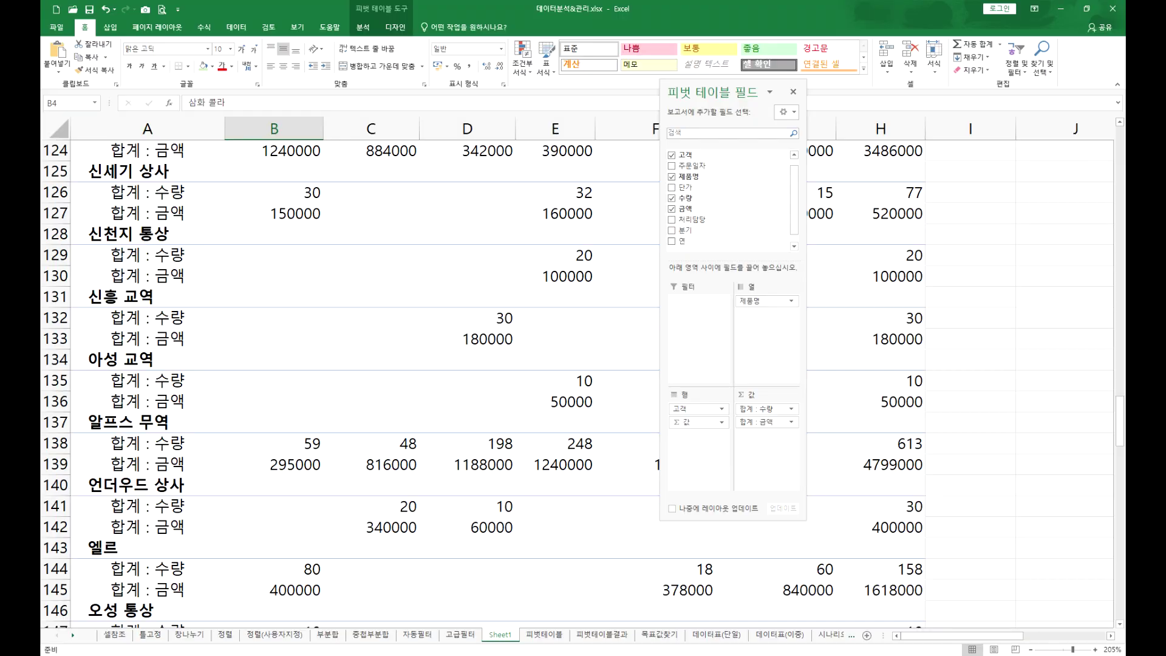
key("F9")
key("F9")
scroll(358, 382, "up", 4)
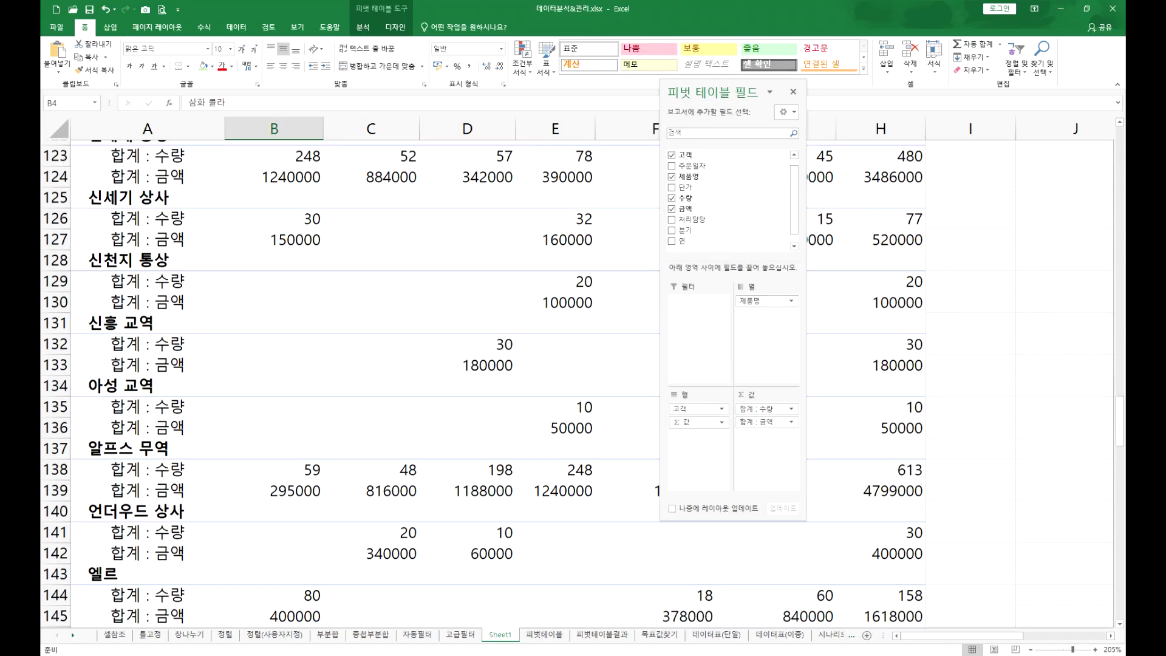
key("ctrl+Page_Down")
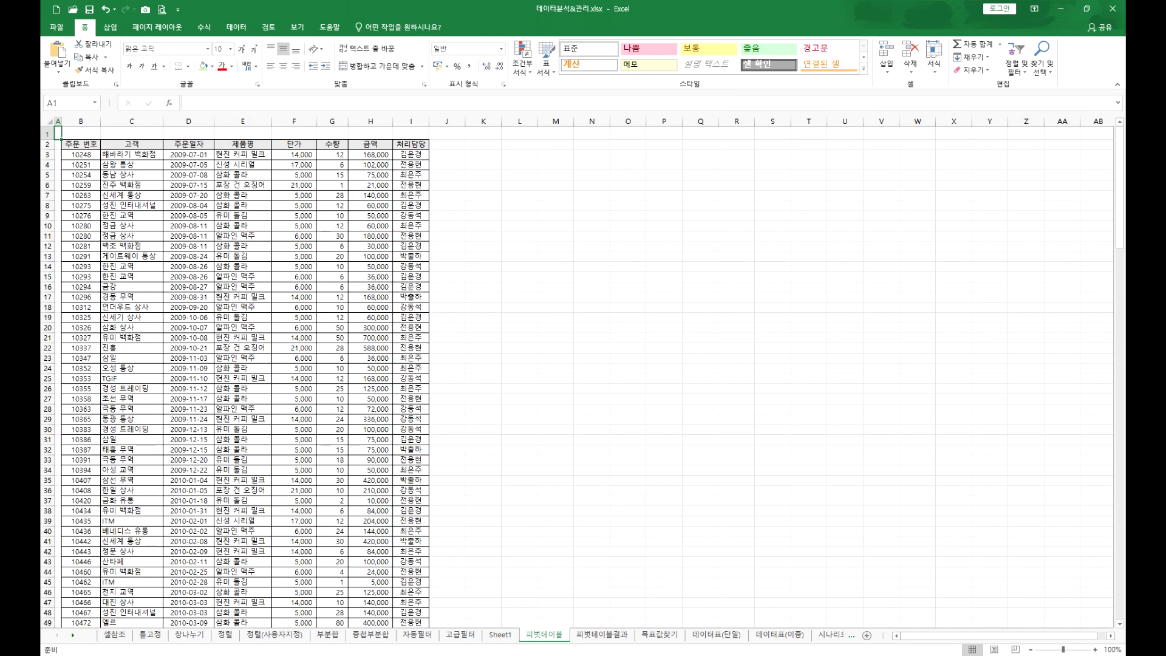
Step: Change order 10248's 수량 in G3 to 1200000 and autofit columns G and H
scroll(577, 371, "up", 7)
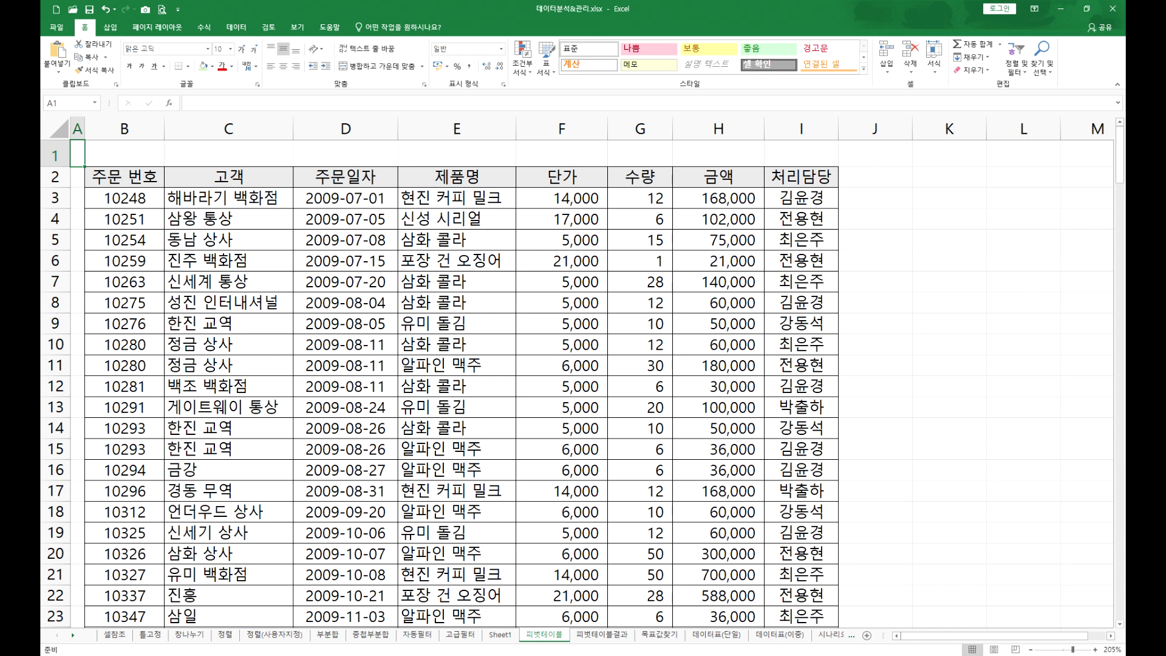
left_click(345, 198)
left_click(457, 198)
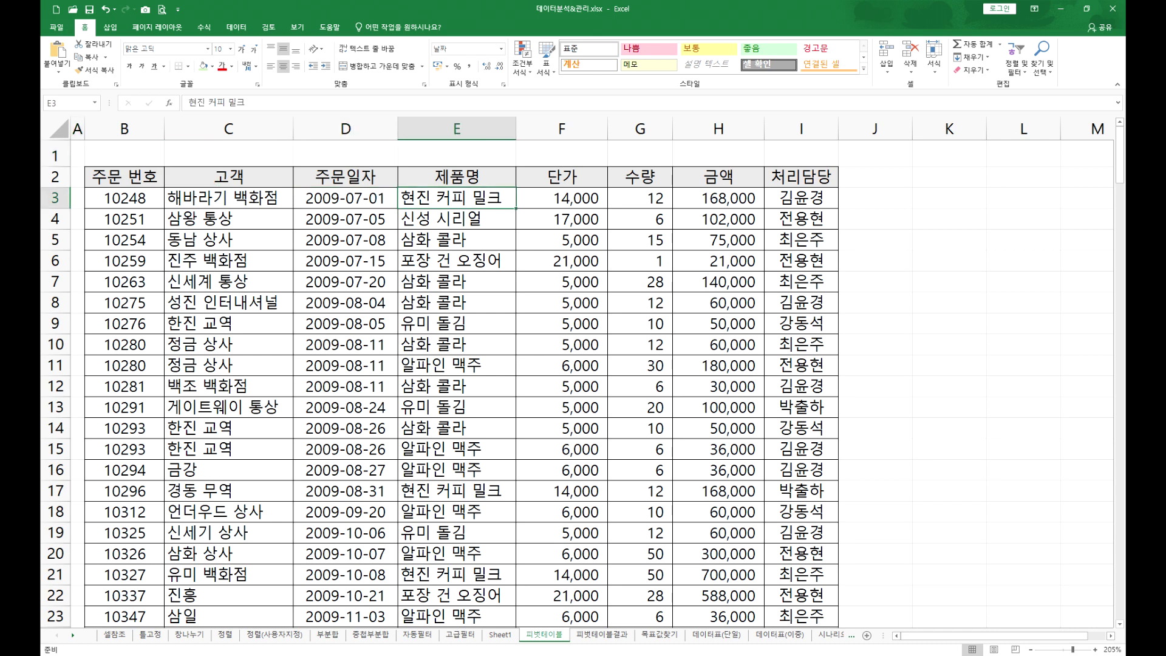
left_click(228, 198)
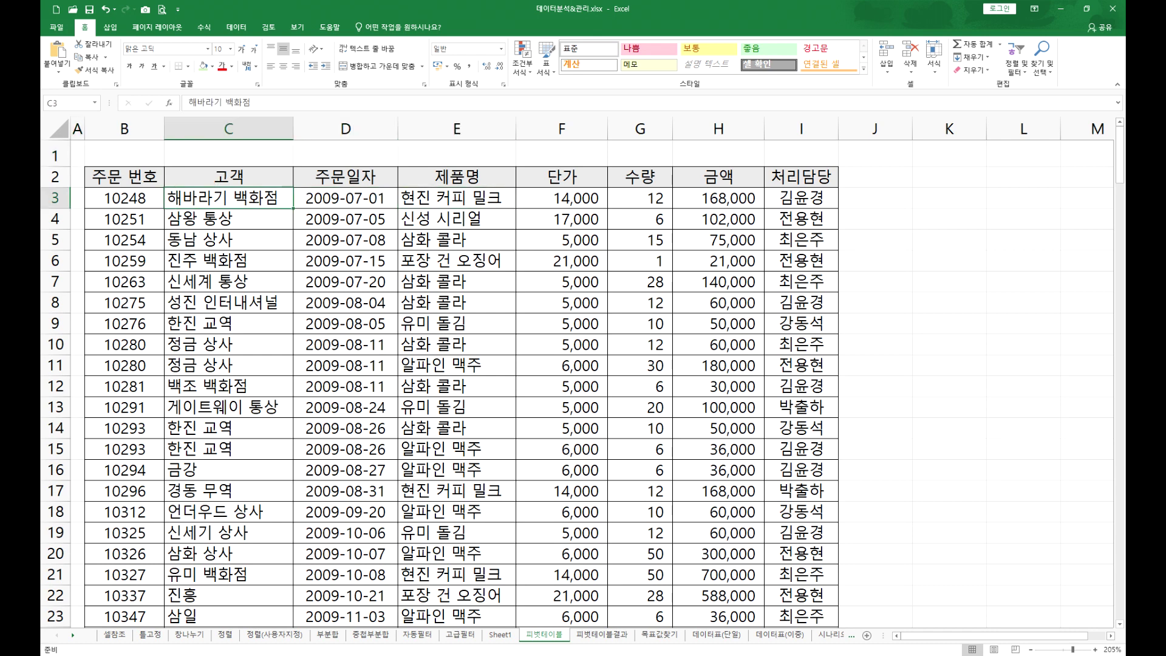
left_click(640, 198)
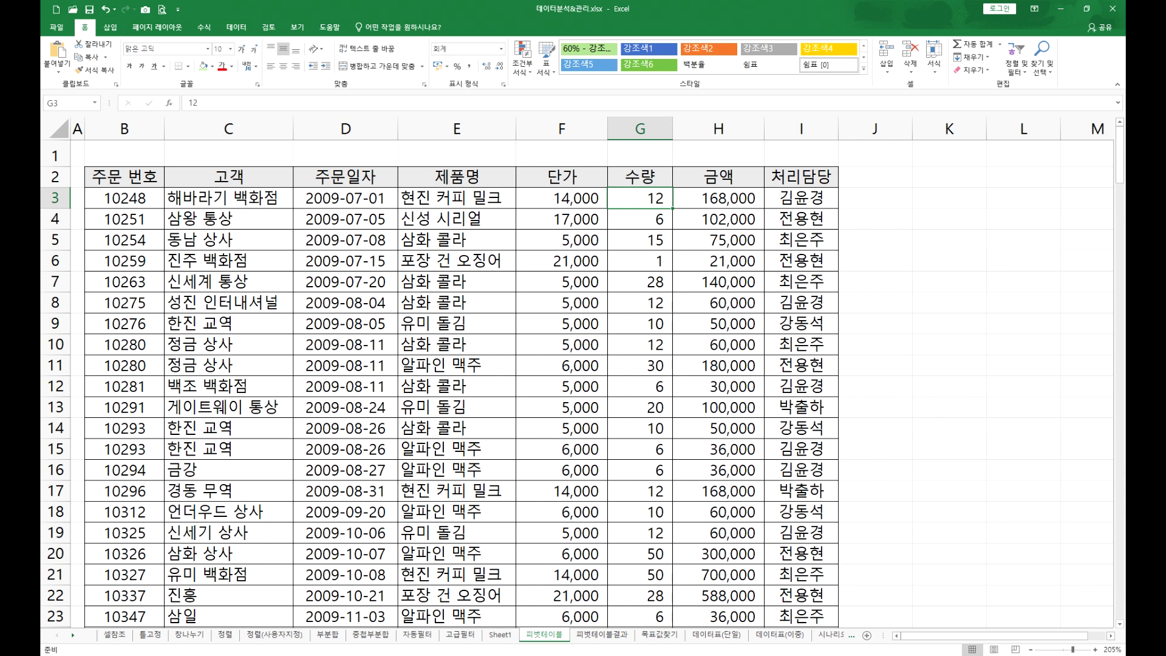
type("1200000")
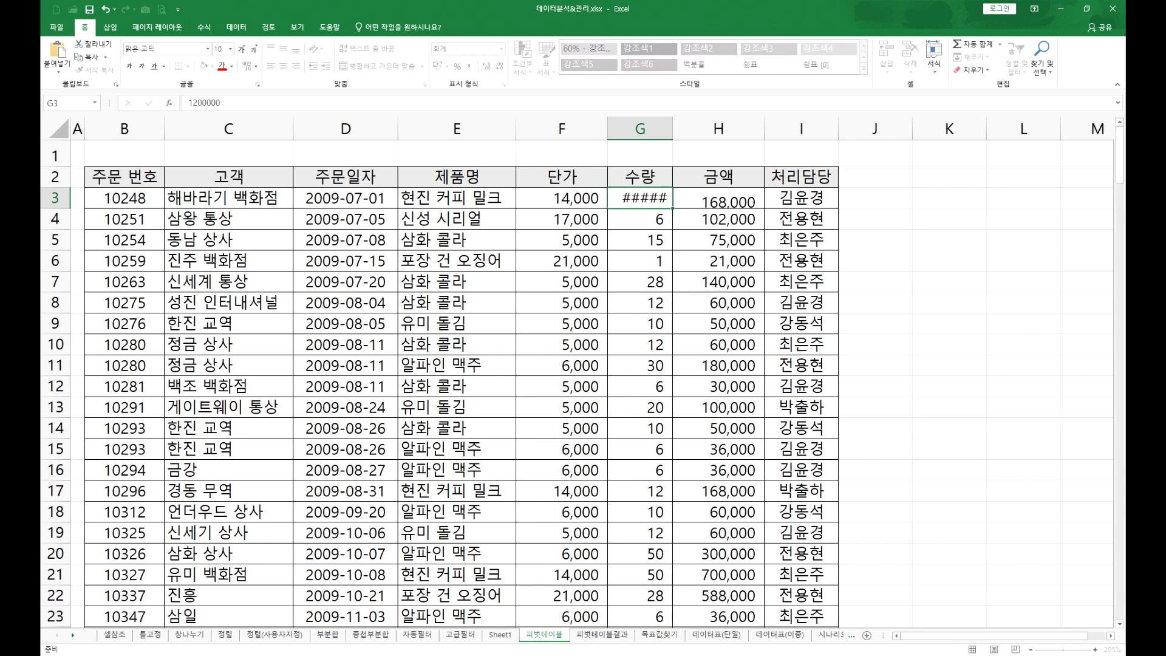
key("ctrl+Return")
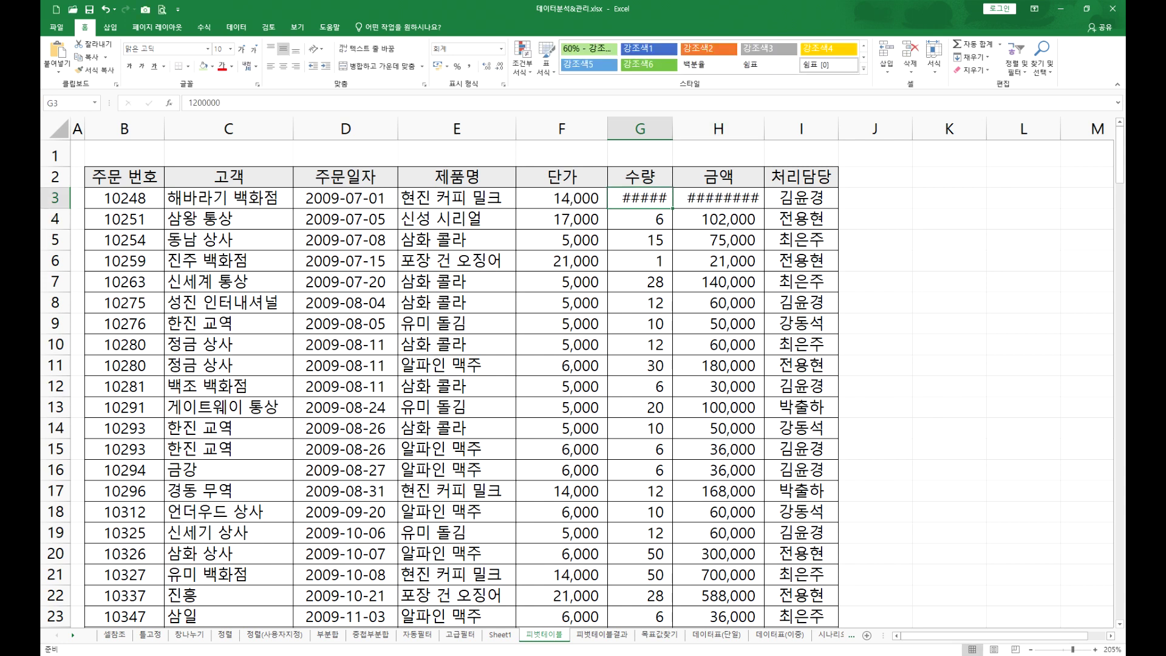
double_click(672, 129)
double_click(789, 129)
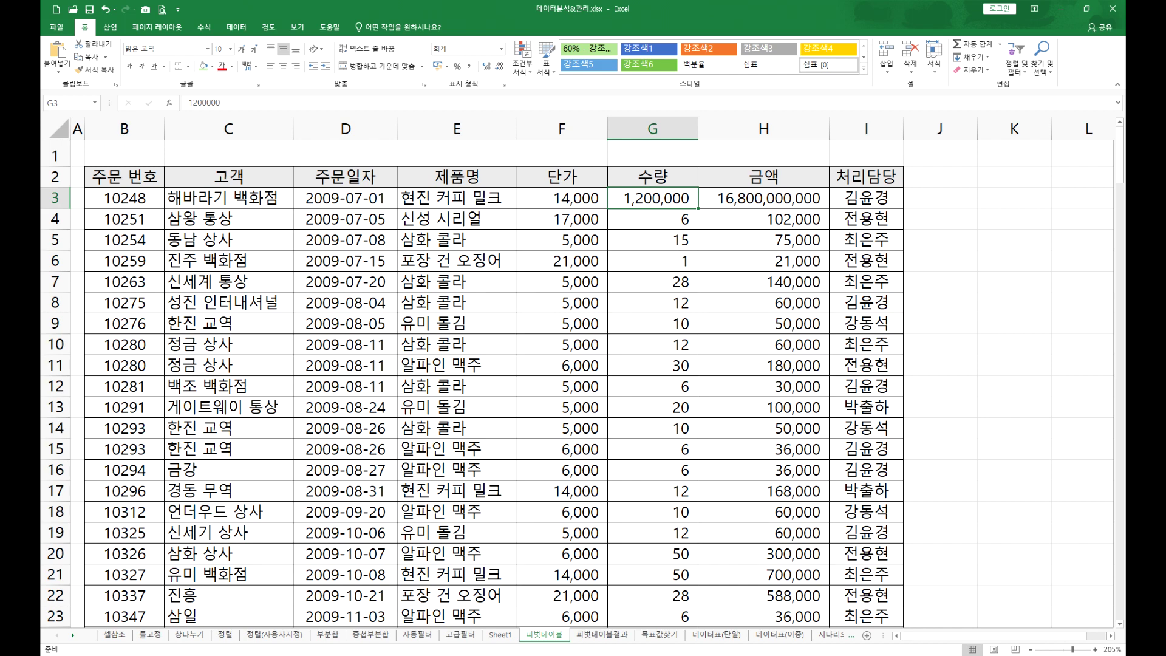
key("ctrl+Page_Up")
scroll(425, 365, "down", 7)
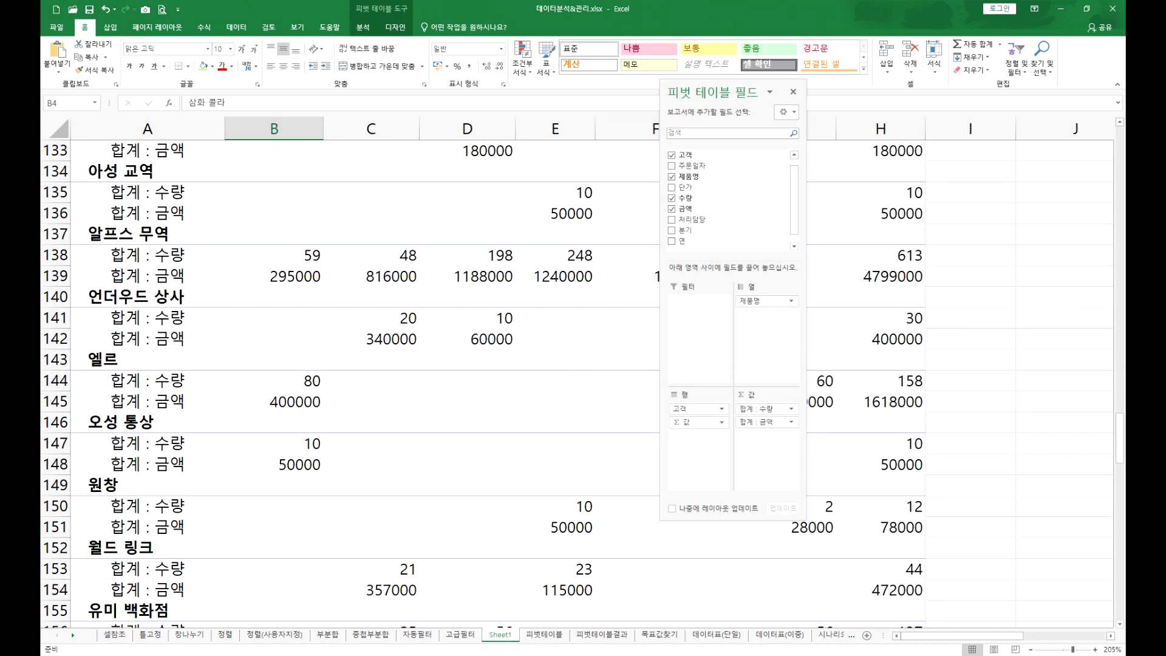
scroll(425, 365, "down", 17)
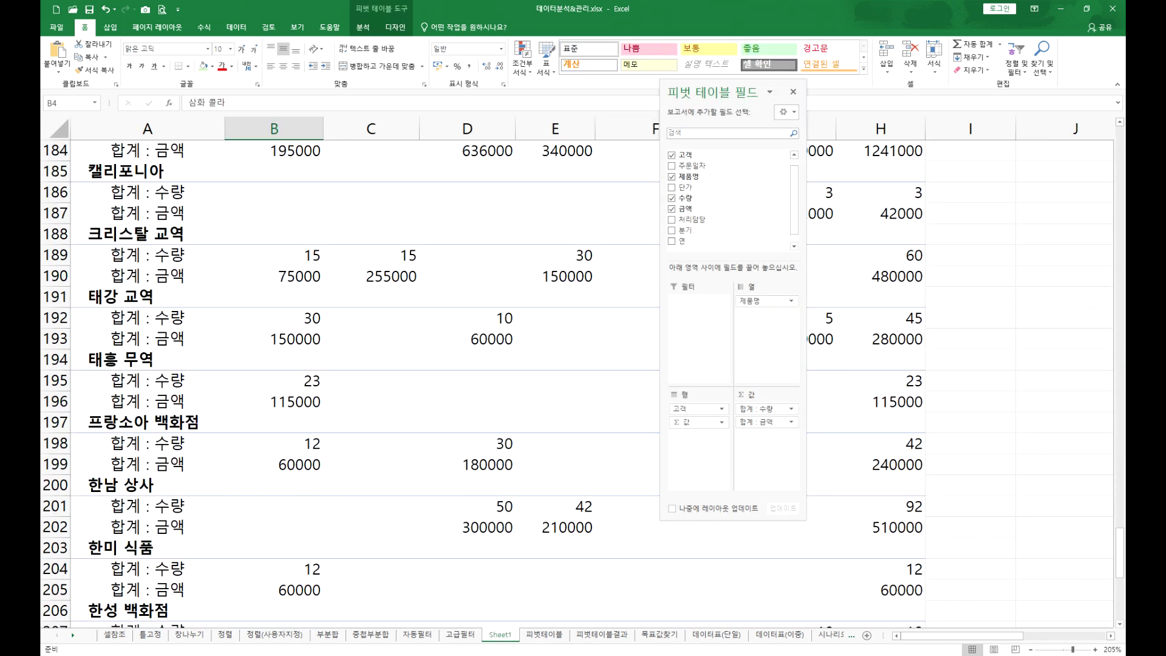
scroll(483, 385, "up", 20)
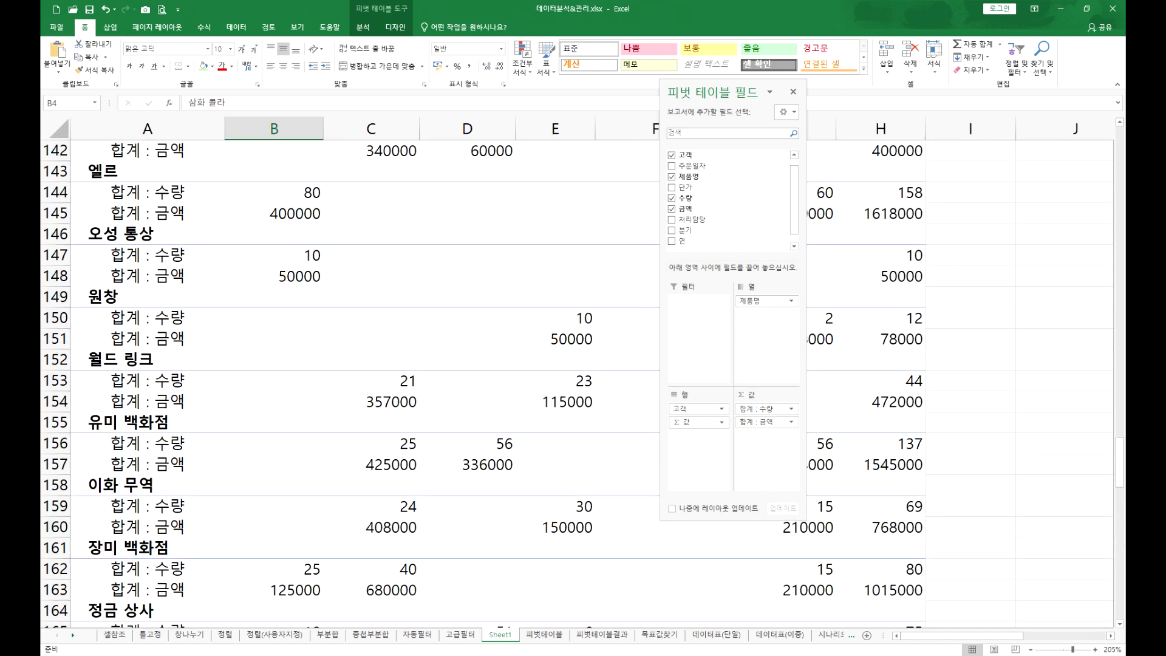
scroll(484, 384, "up", 10)
left_click(466, 174)
scroll(466, 174, "up", 16)
key("ctrl+Up")
key("ctrl+Up")
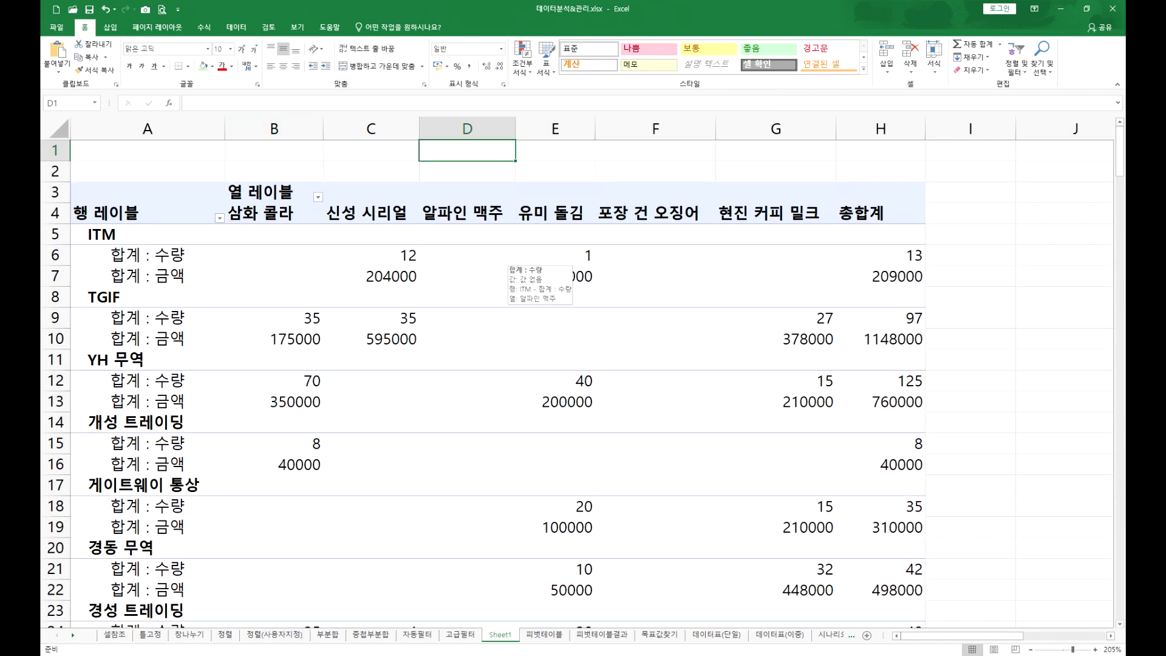
key("ctrl+Page_Down")
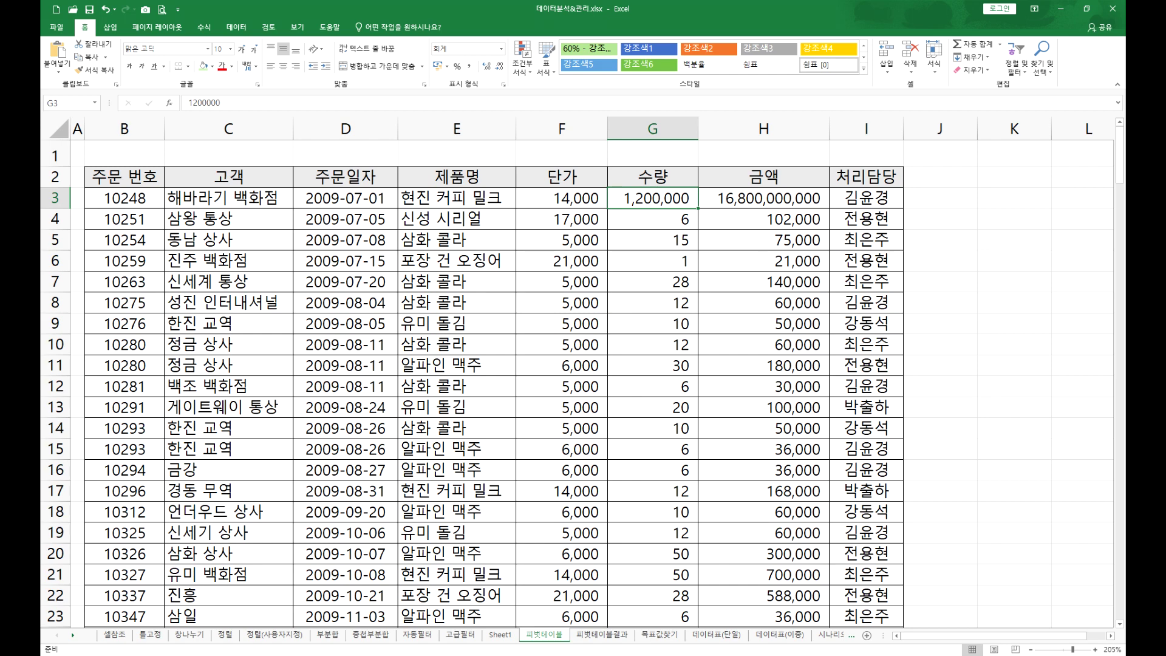
key("ctrl+Page_Up")
left_click(776, 128)
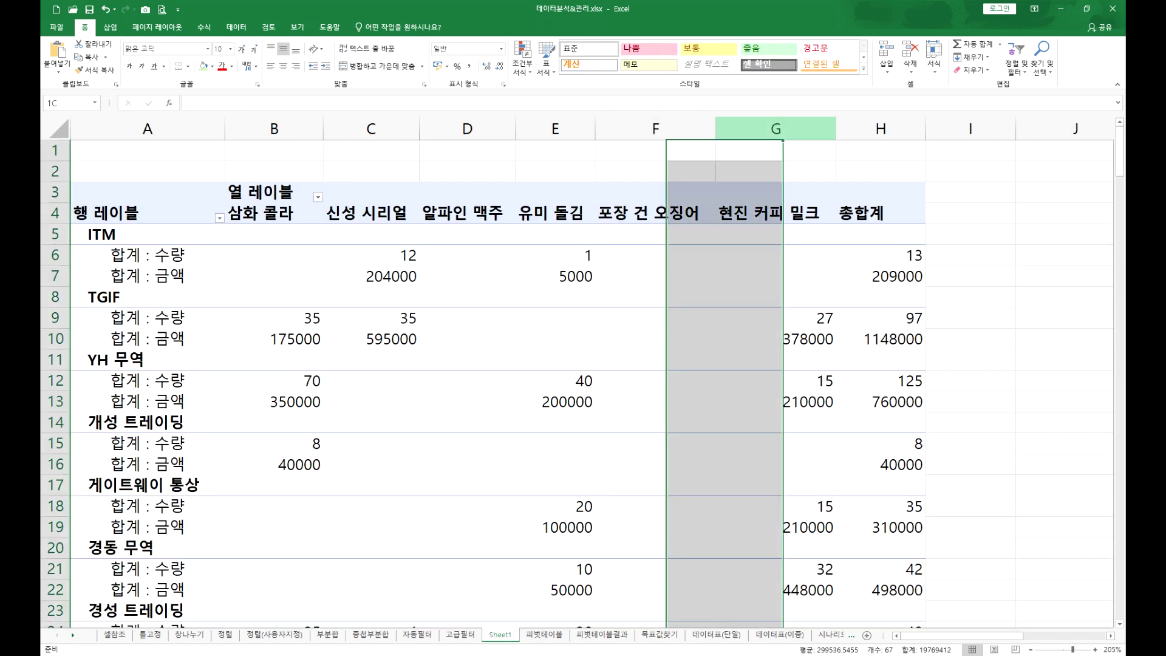
key("Page_Down")
key("Page_Down")
key("Page_Down")
key("Page_Down")
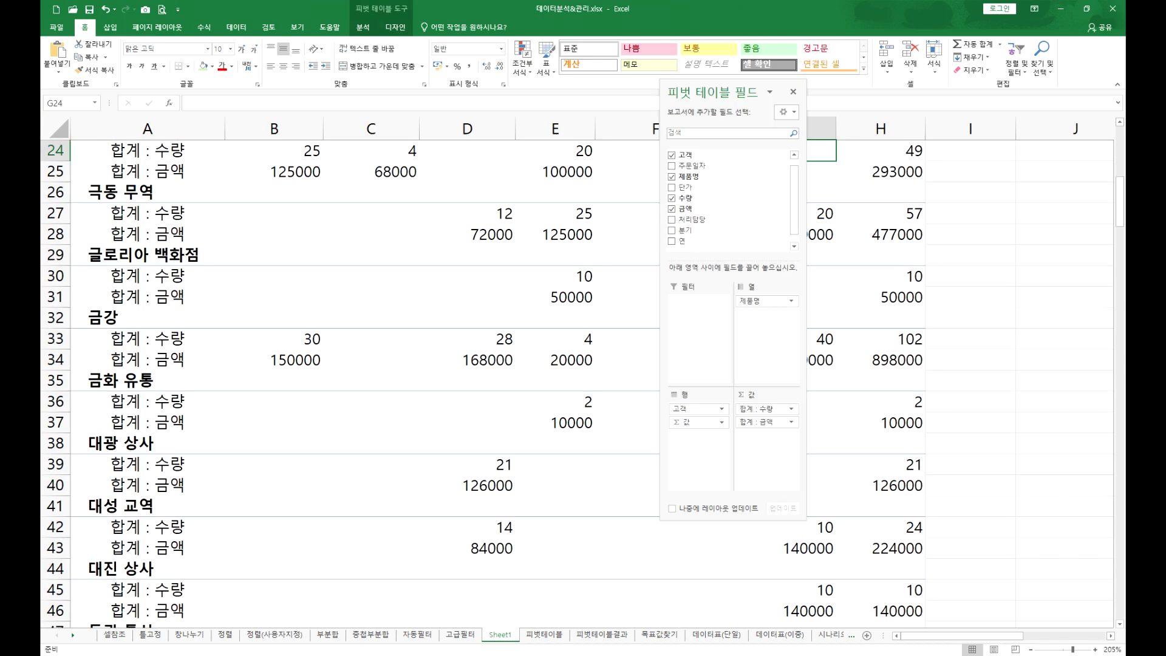
key("Page_Down")
key("Page_Down")
key("Page_Down")
key("Page_Down")
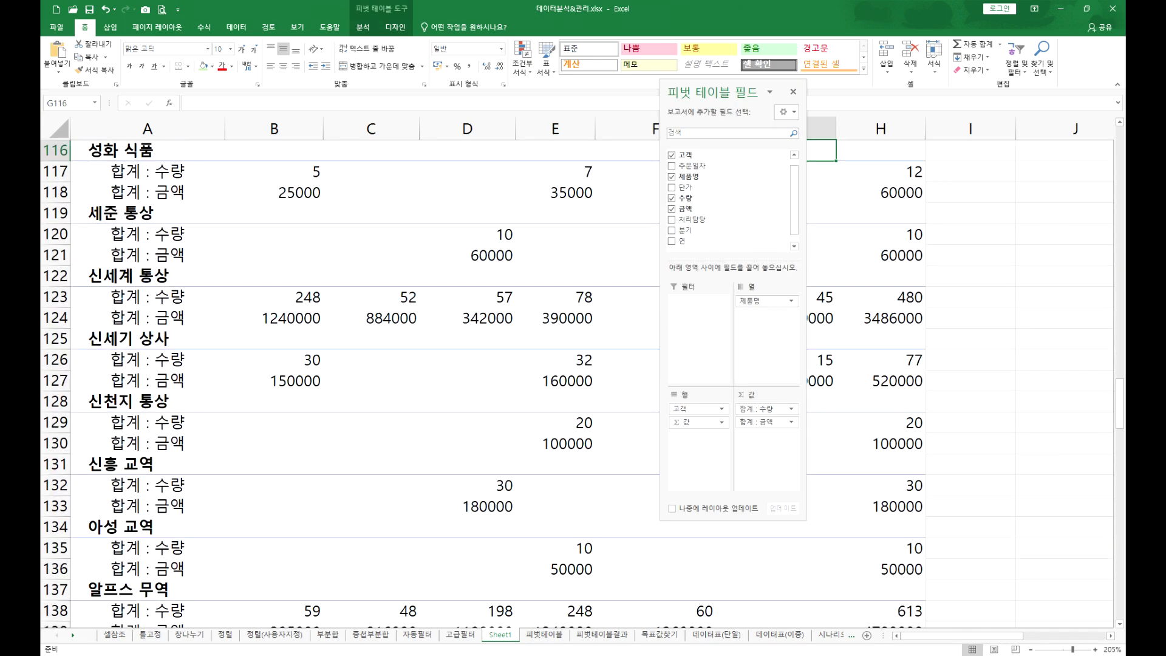
key("Page_Down")
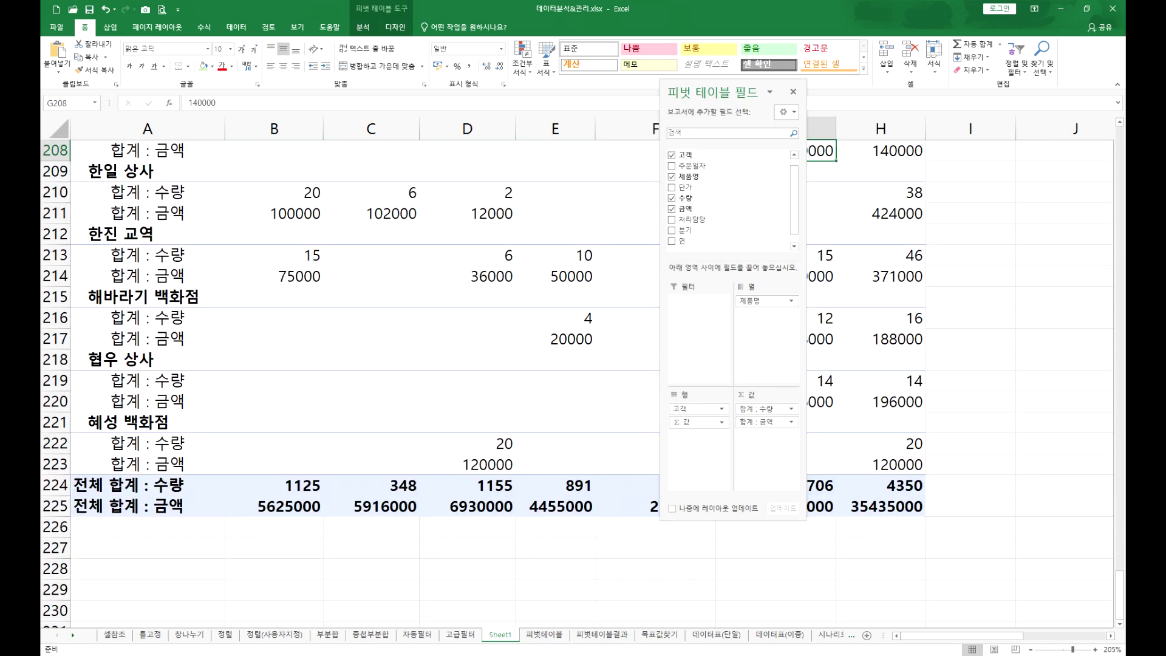
left_click_drag(711, 92, 582, 109)
mouse_move(808, 489)
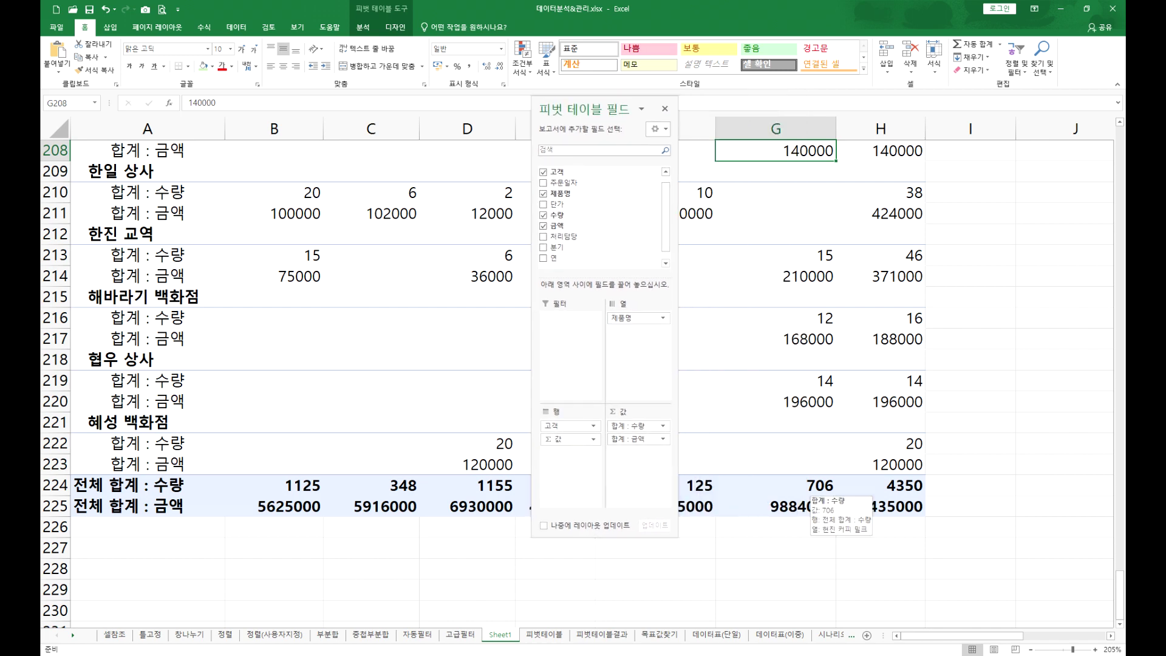
left_click(808, 489)
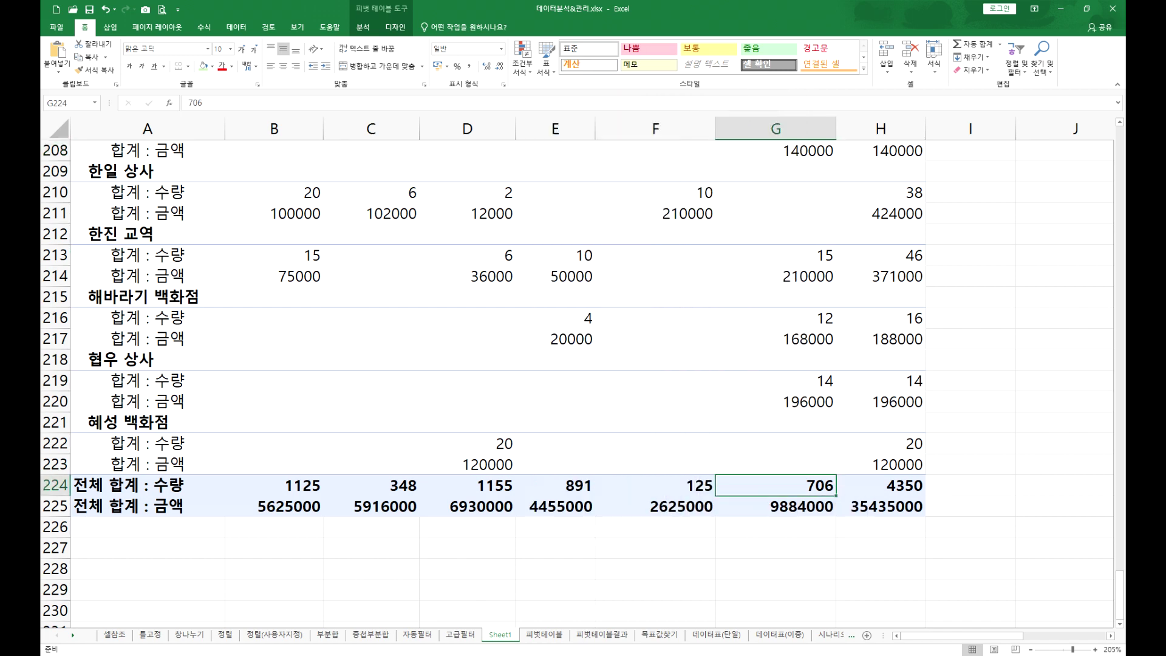
key("ctrl+Page_Down")
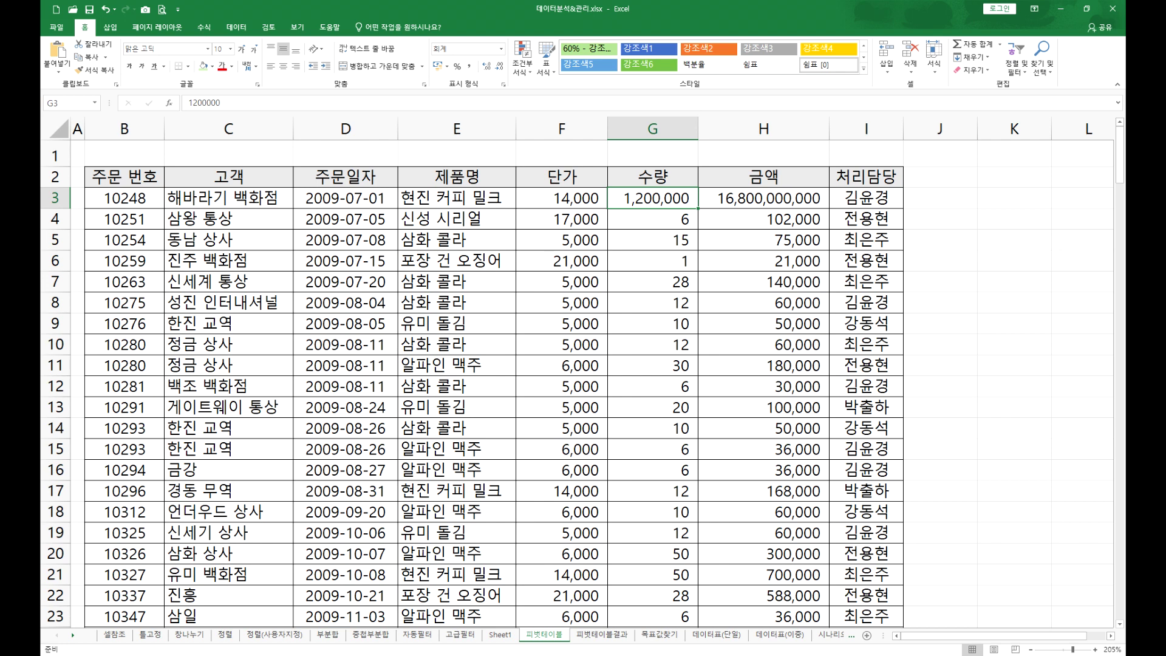
key("ctrl+Page_Up")
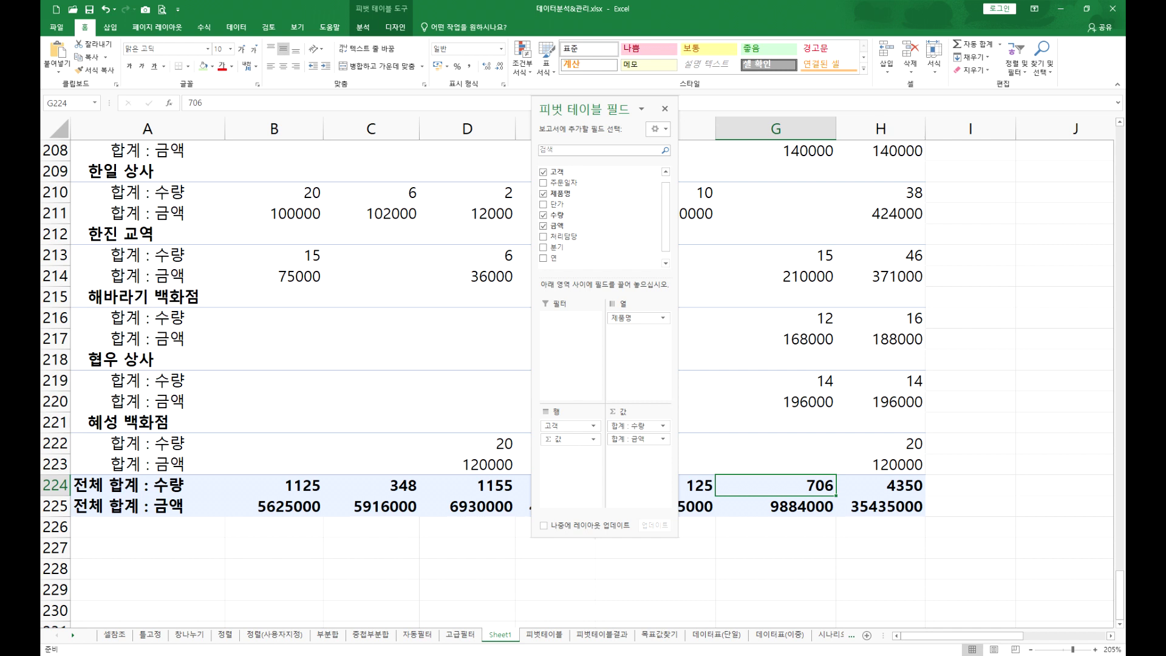
mouse_move(742, 462)
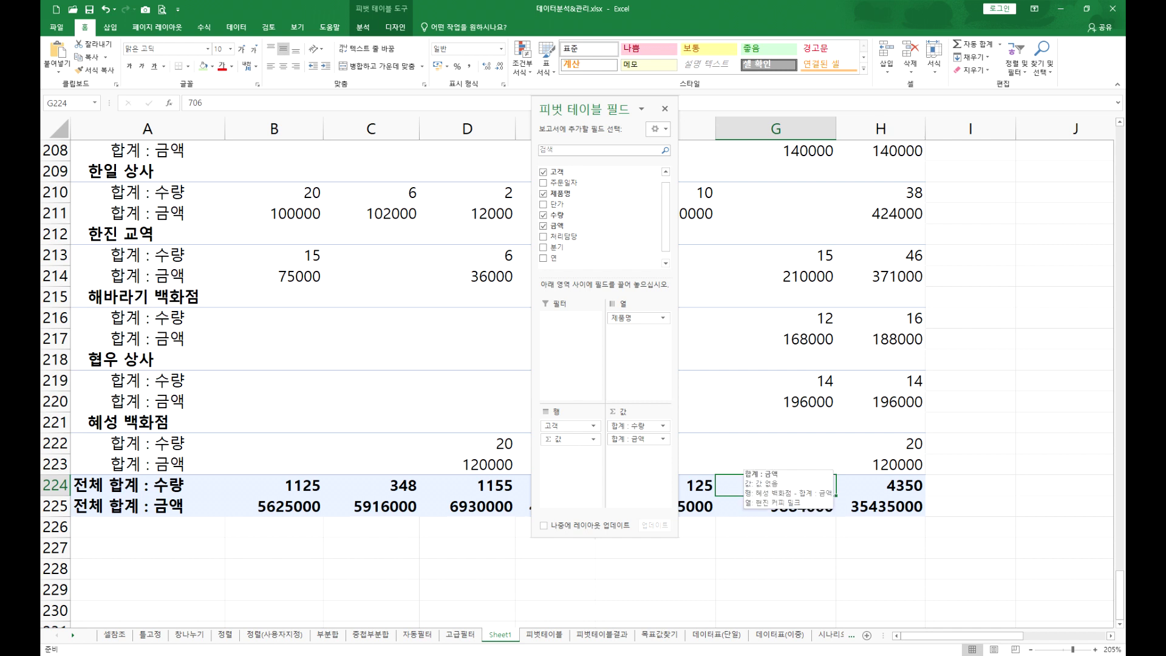
left_click(772, 444)
left_click(772, 463)
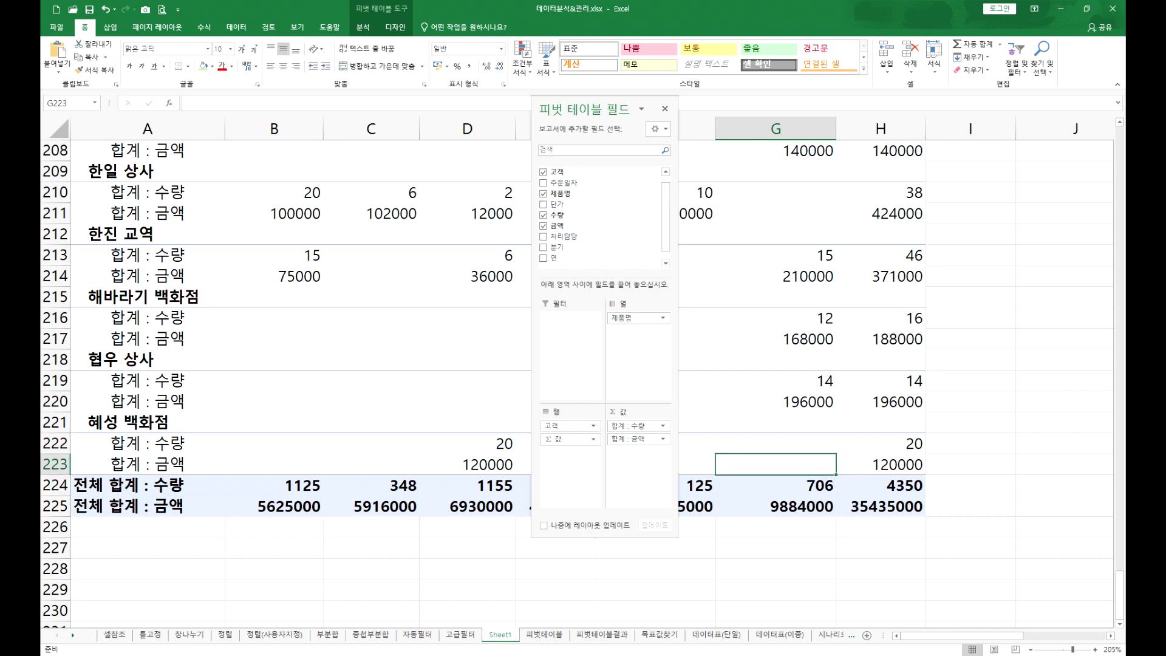
left_click_drag(583, 109, 783, 157)
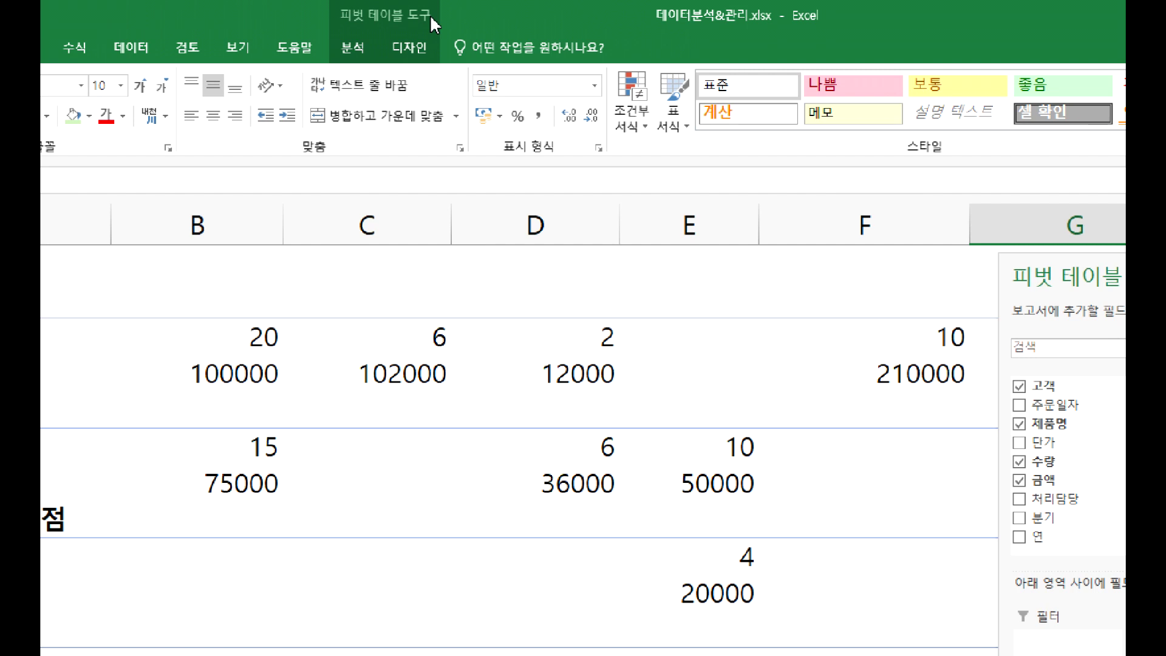
Step: Refresh the pivot so its quantity total reflects the edit, showing 1200694
left_click(350, 51)
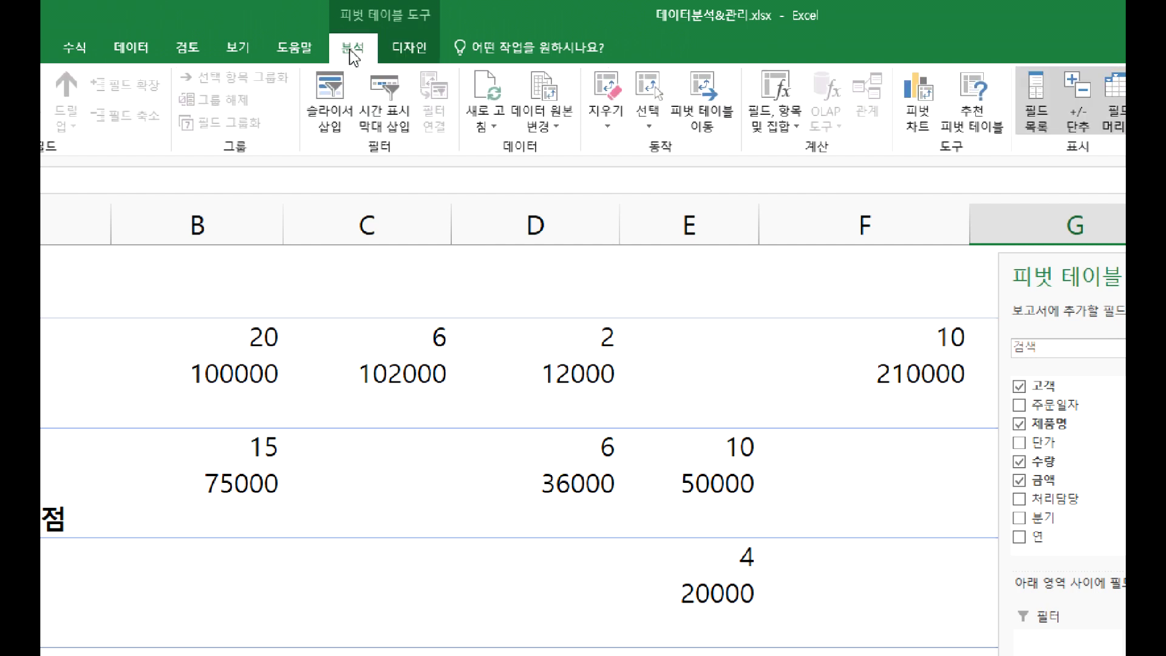
left_click(487, 97)
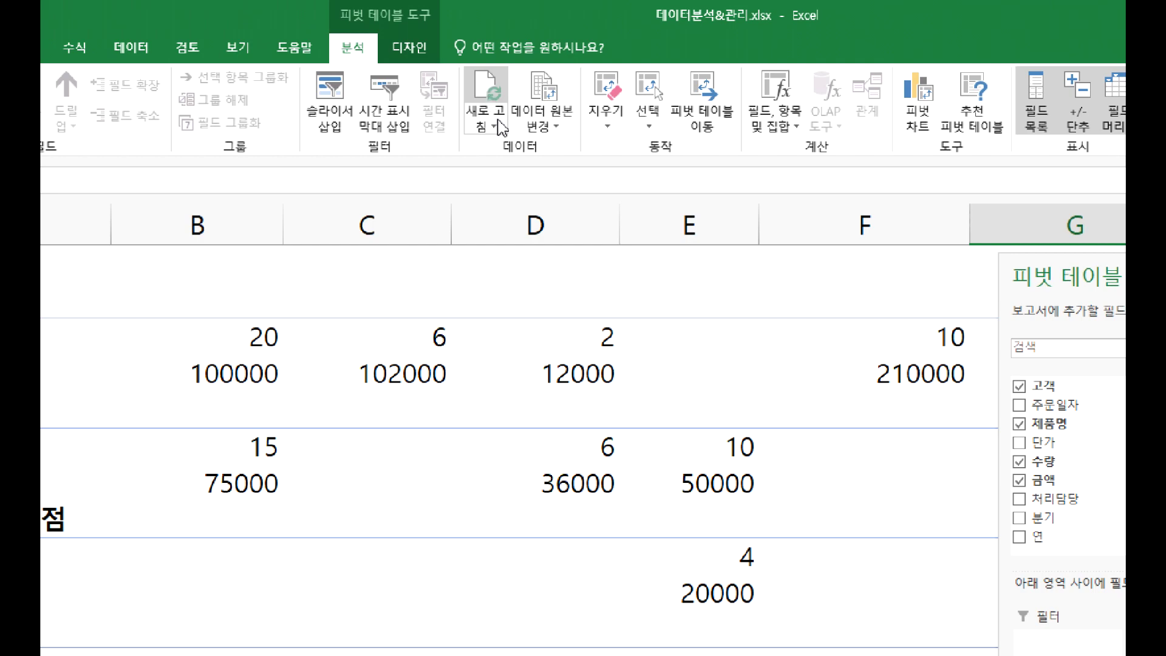
left_click(939, 584)
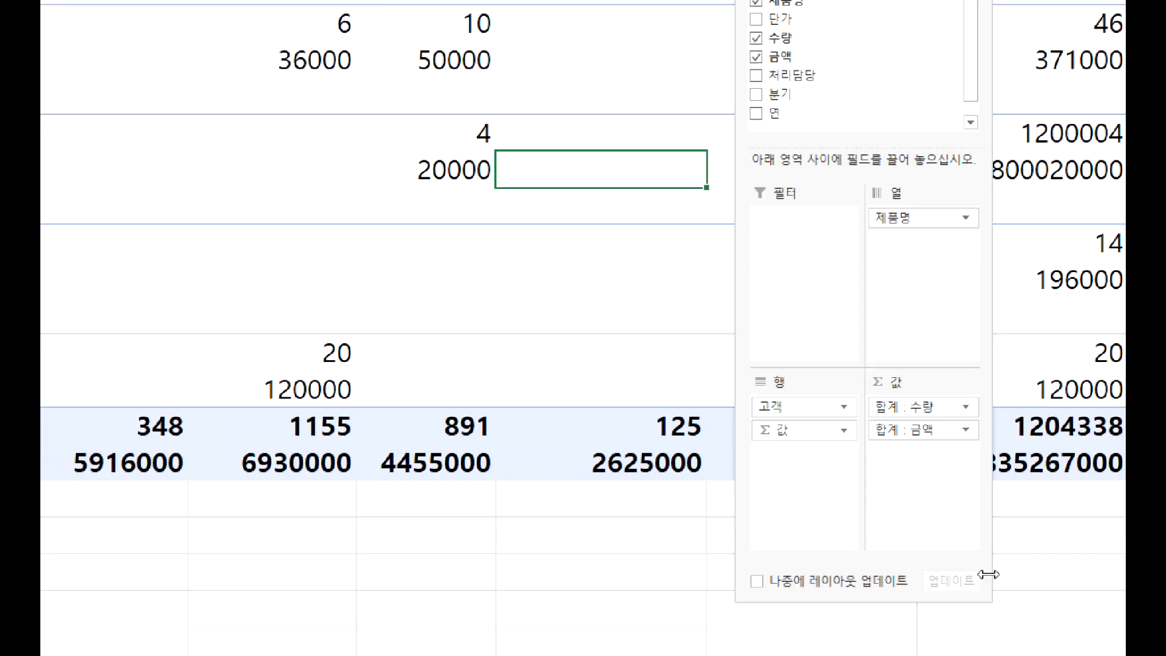
left_click_drag(842, 93, 529, 106)
scroll(787, 497, "down", 3)
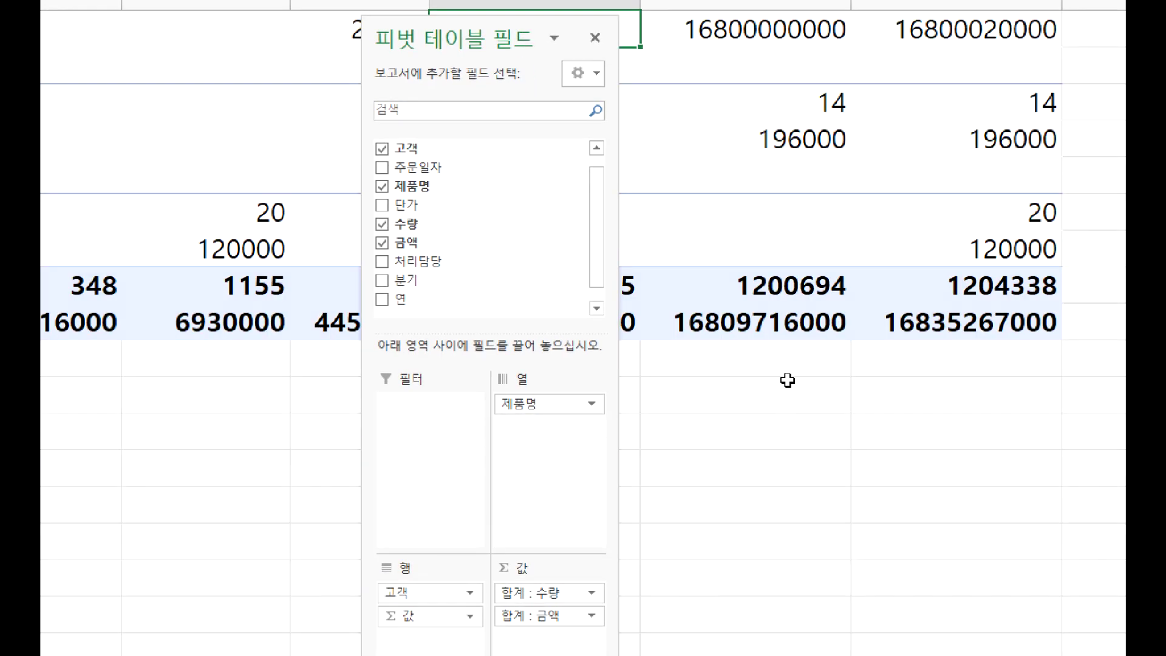
left_click(766, 296)
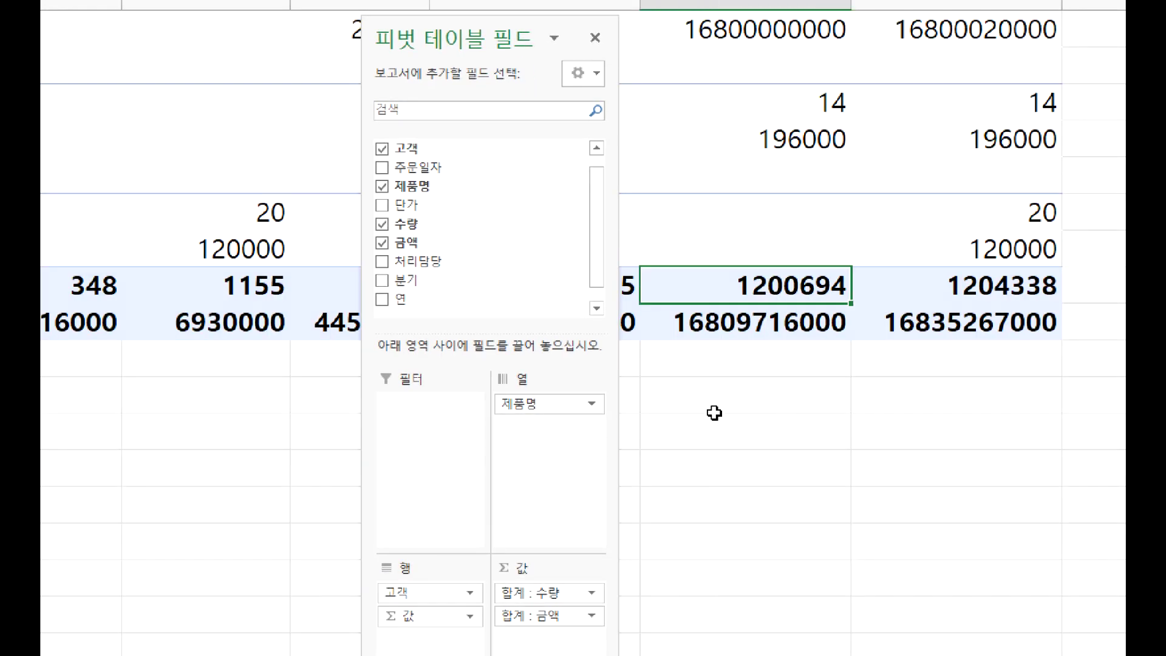
Step: Restore G3's quantity to 12 and refresh the pivot back to 706 and 9884000
key("ctrl+Page_Up")
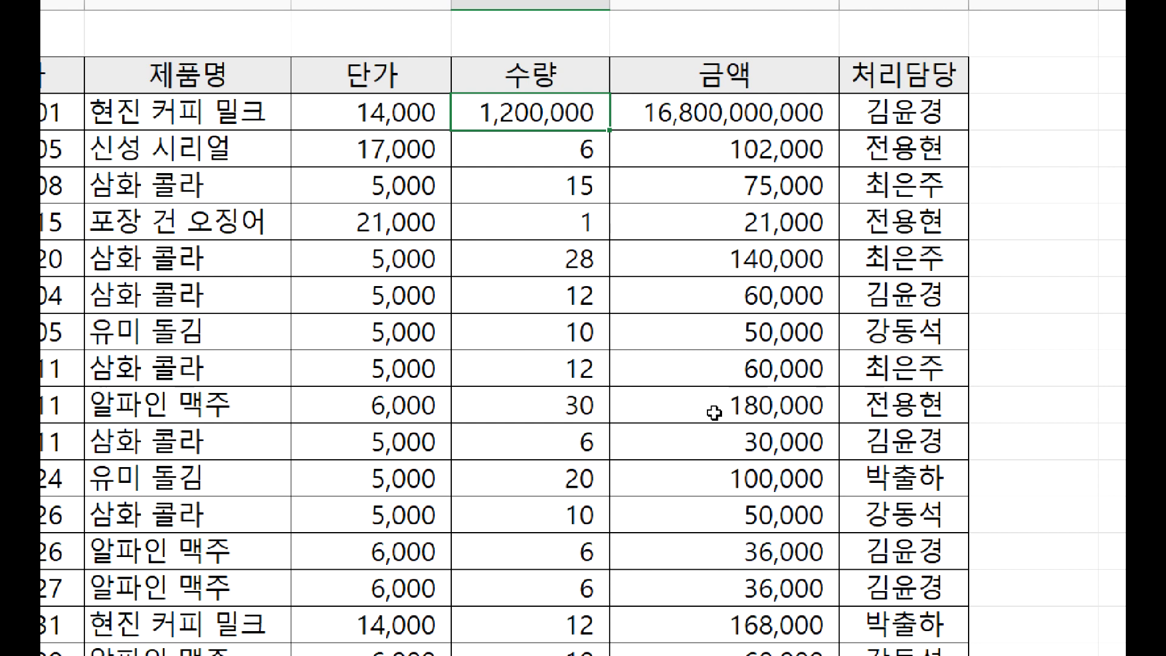
type("12")
key("Return")
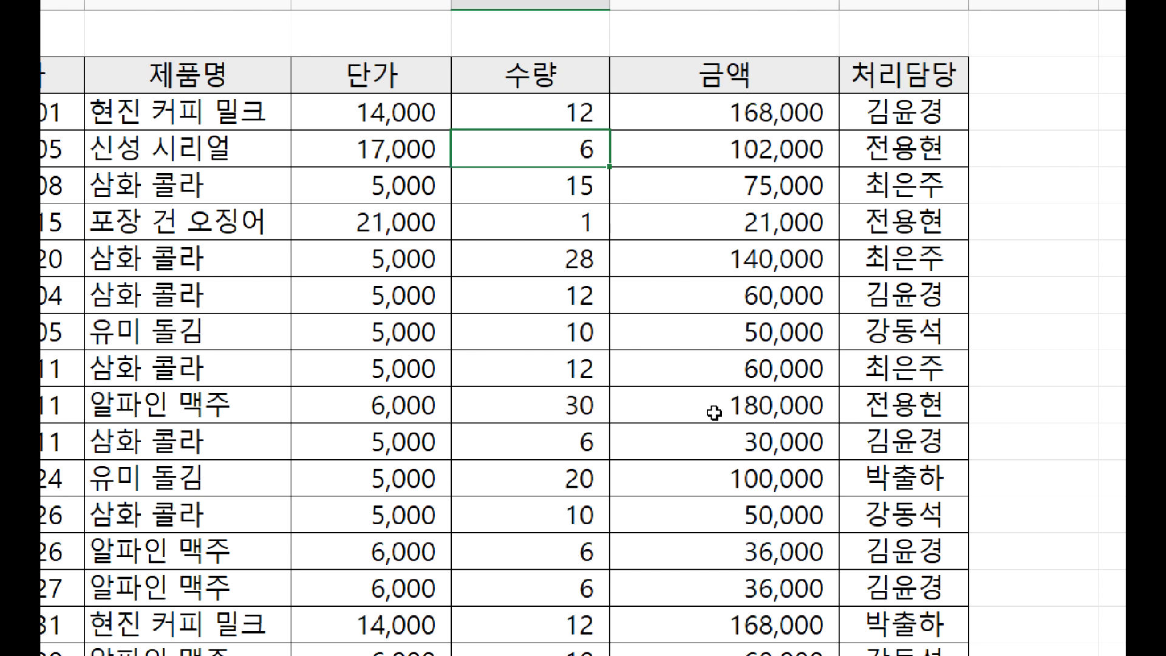
key("ctrl+Page_Down")
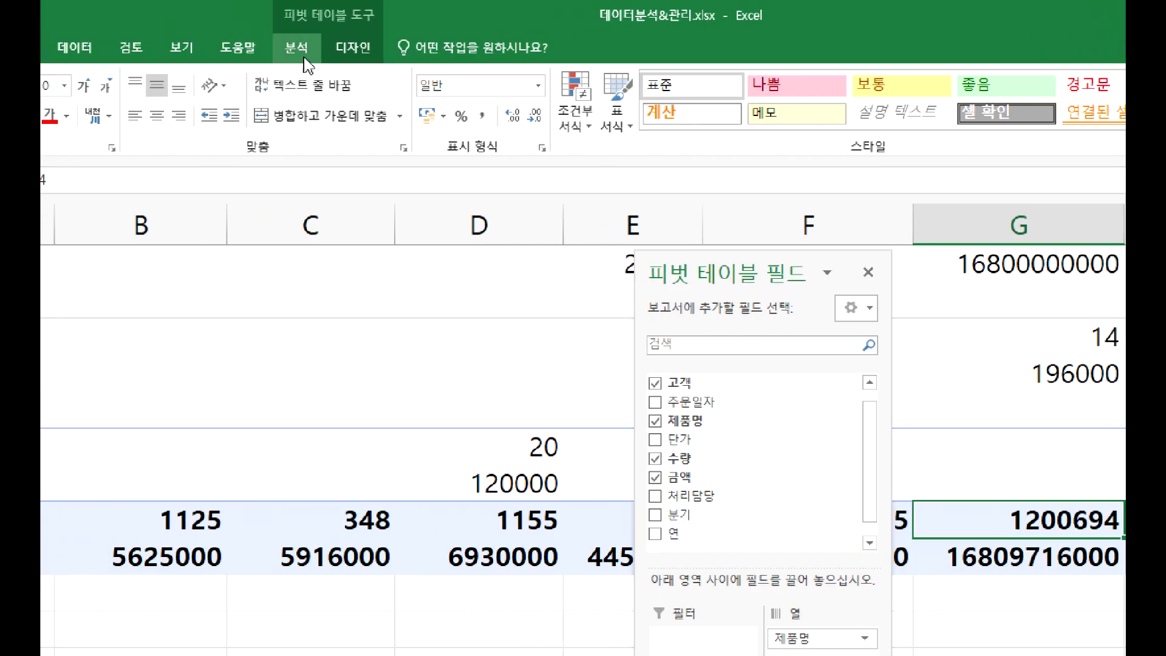
left_click(307, 57)
left_click(428, 85)
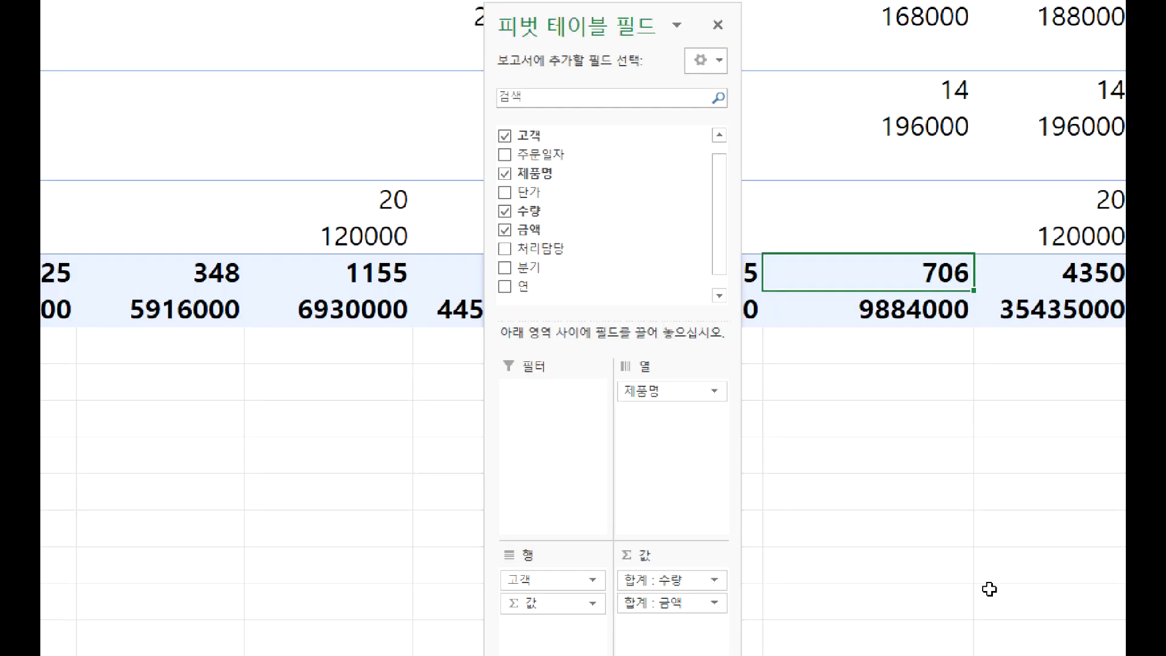
mouse_move(950, 279)
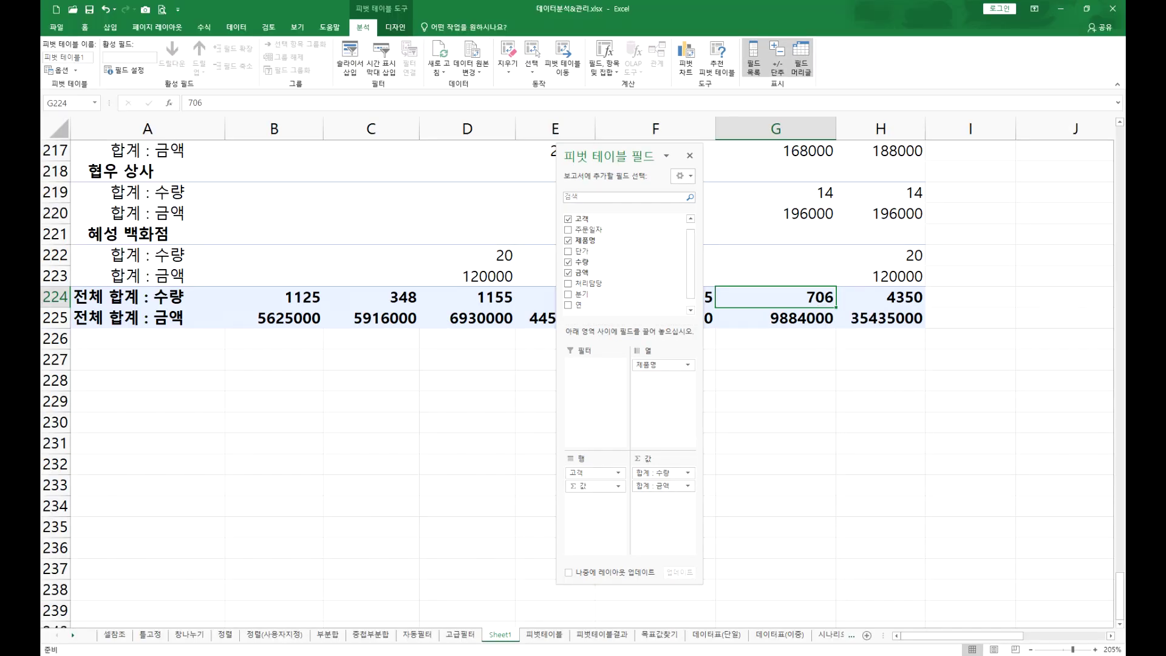
Step: Note in Notepad that pivot results don't update after source edits until 새로고침 is clicked
key("alt+Tab")
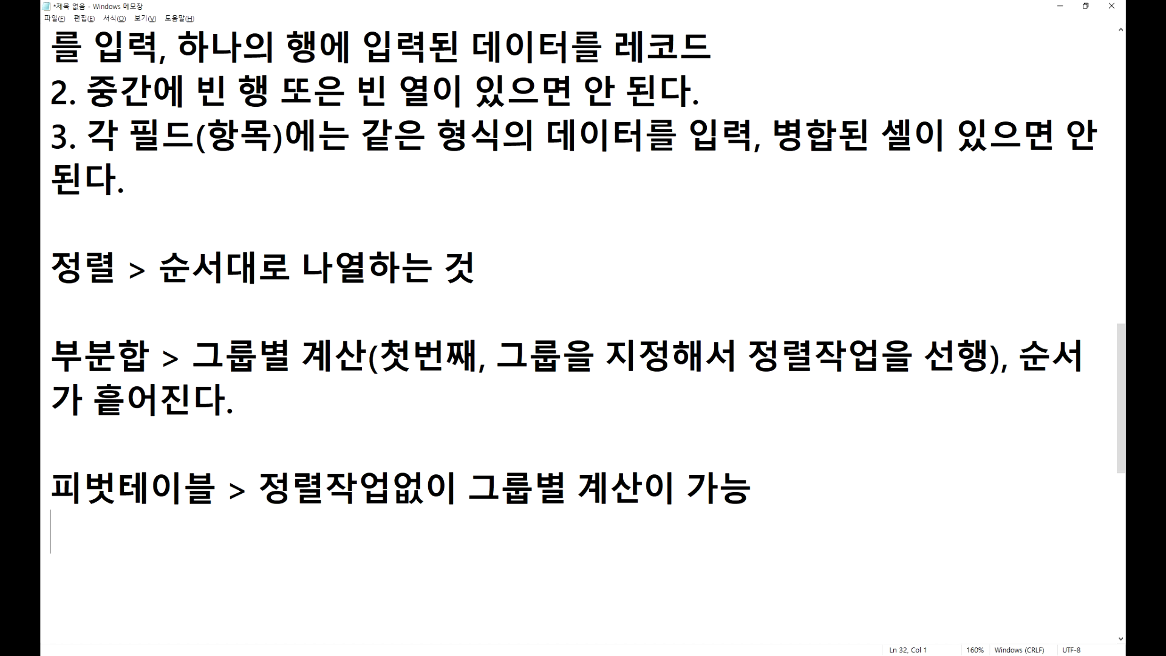
type("원래의 뎅")
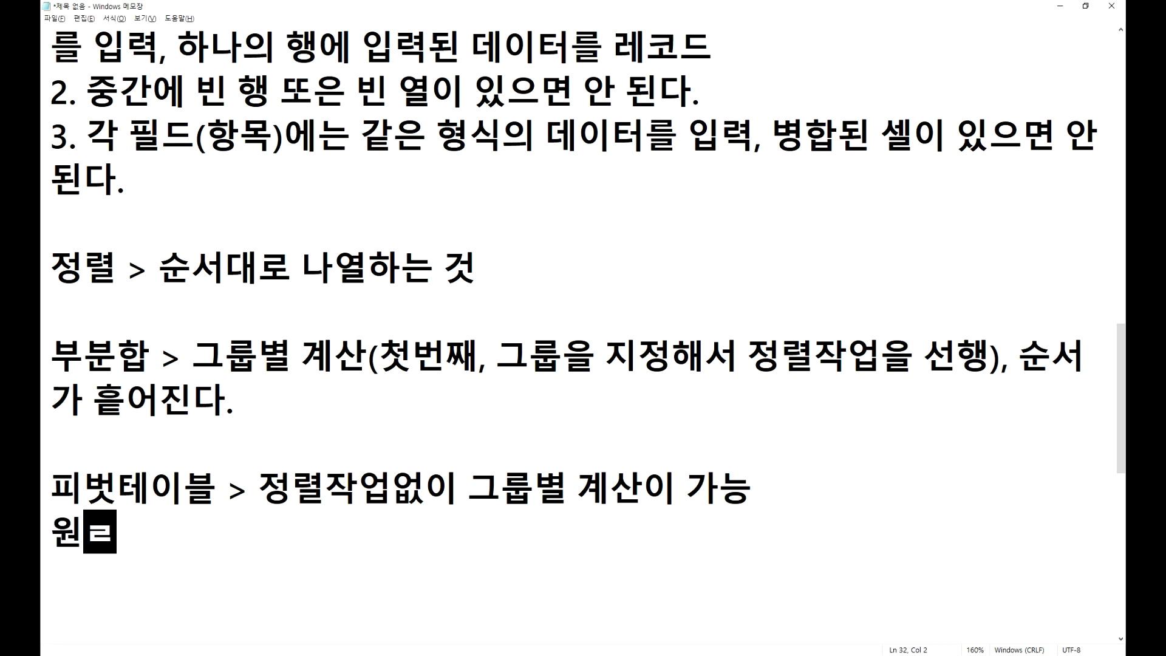
type("이터를 변경하")
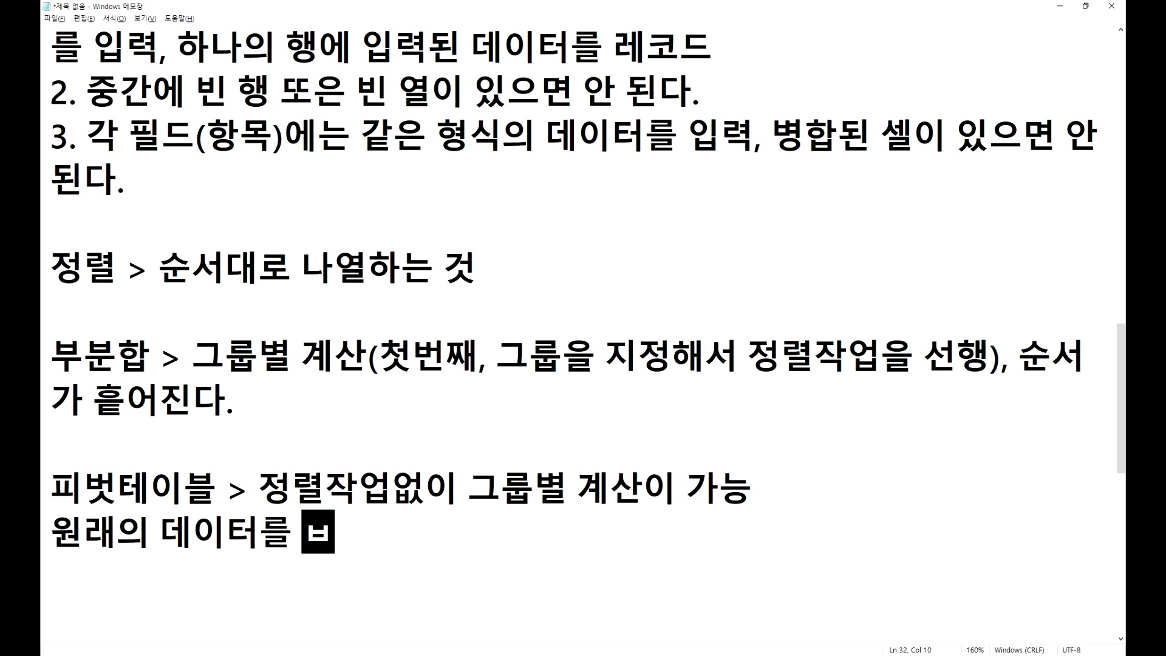
type("면 피벗테이")
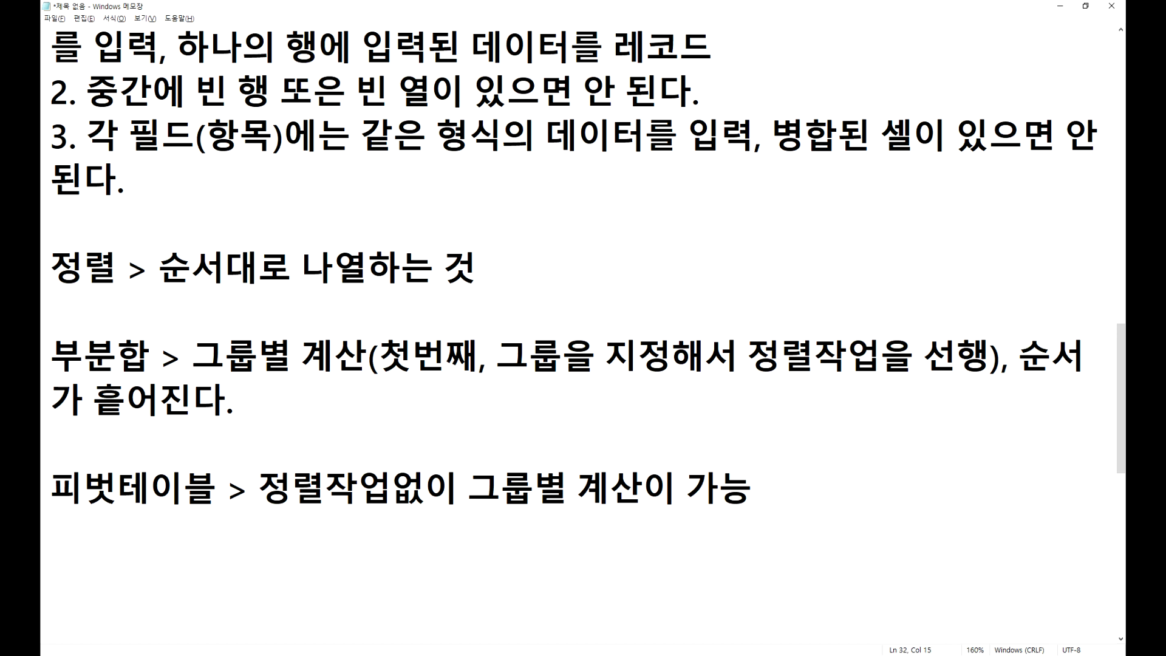
type("블 결과가 ")
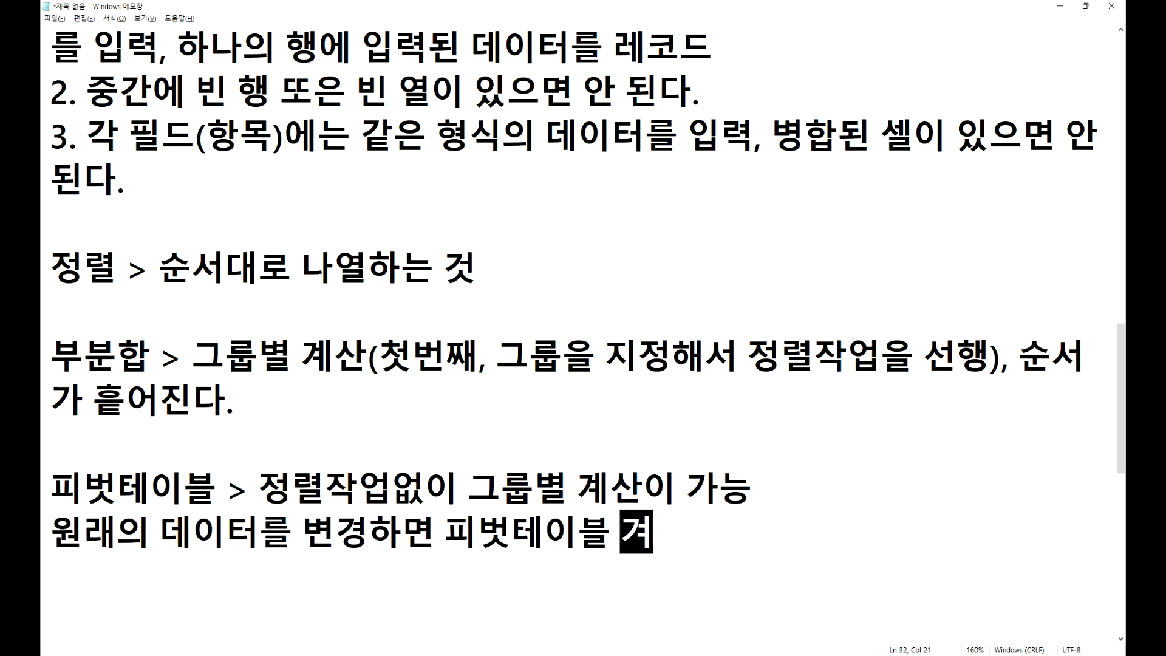
type("자동으")
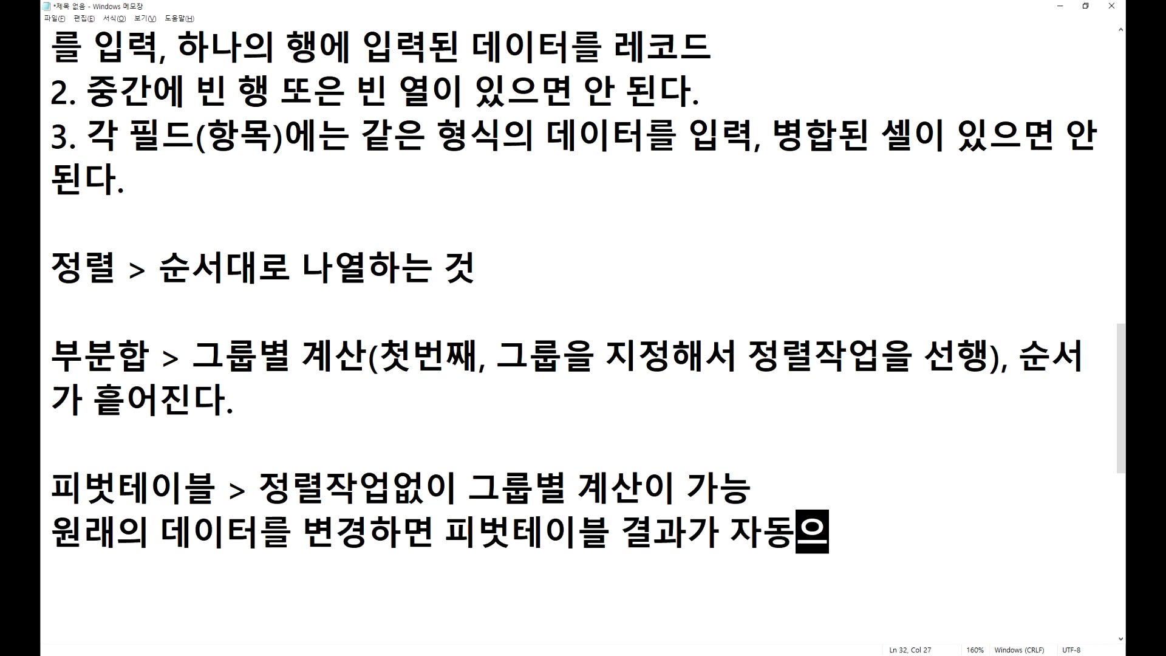
type("로 변겨되지 ")
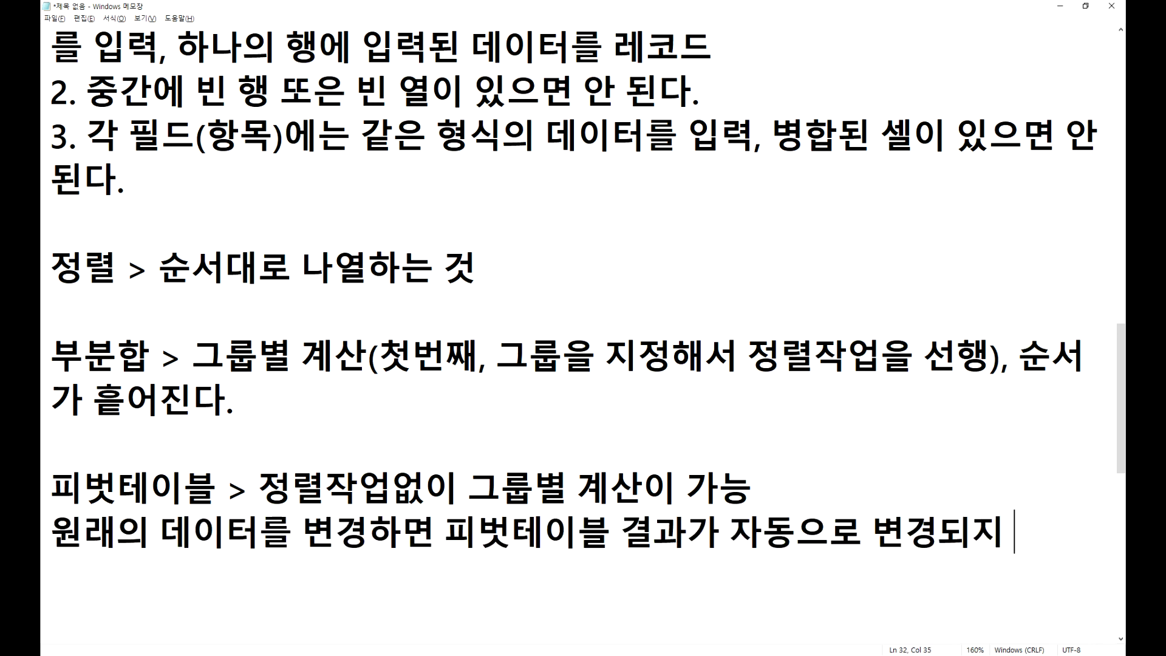
type("않는다.")
type(" 반드시 ")
type("\"새록")
type("고침\"을 크")
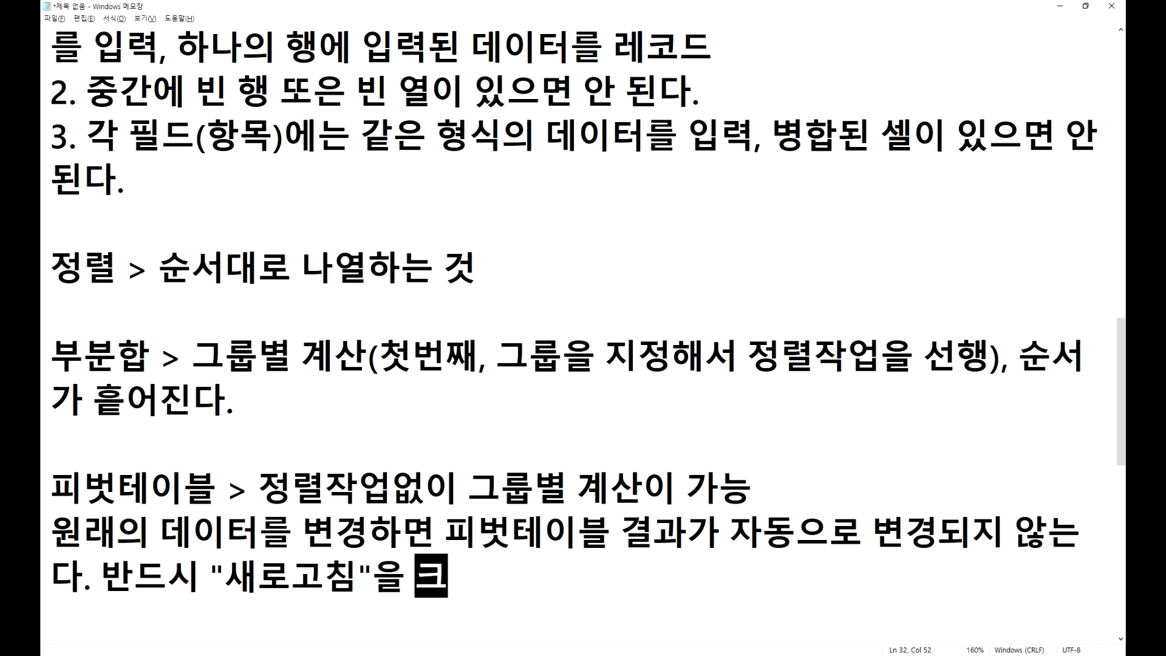
type("릭해야 변경이 된")
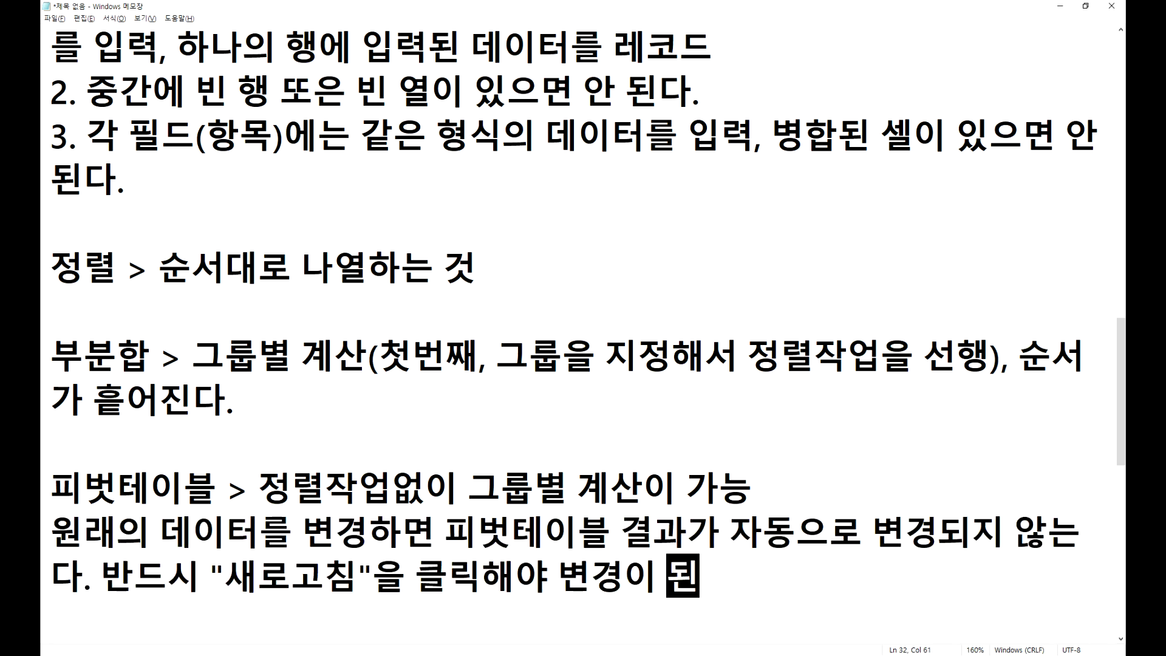
type("다.")
key("Return")
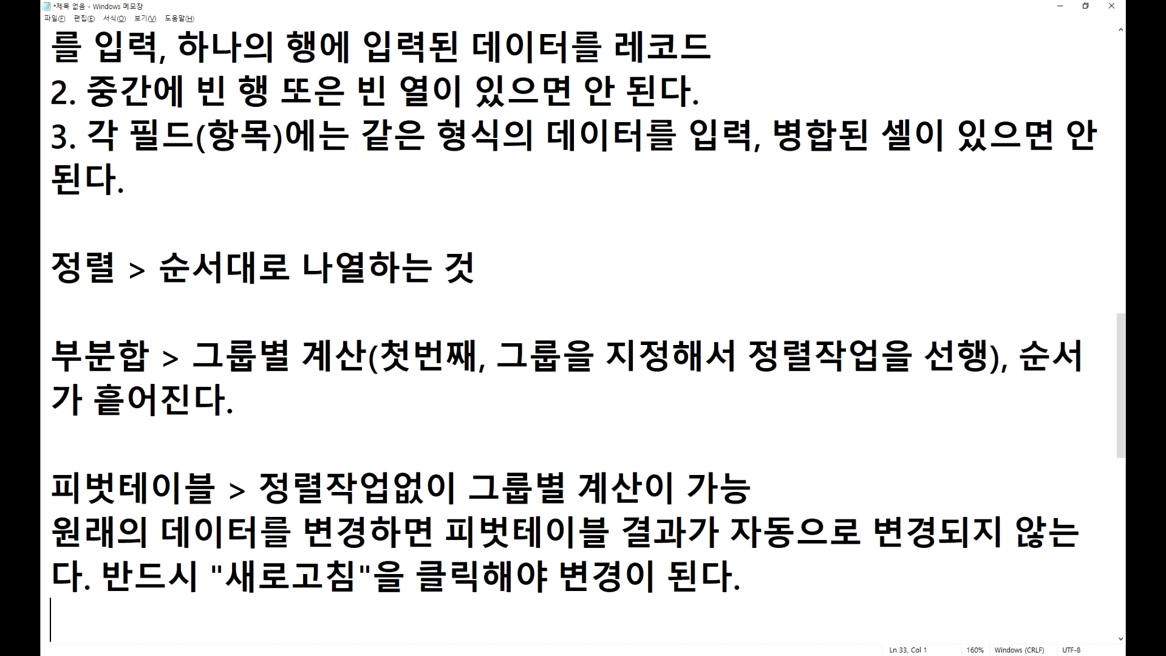
key("alt+Tab")
left_click(776, 297)
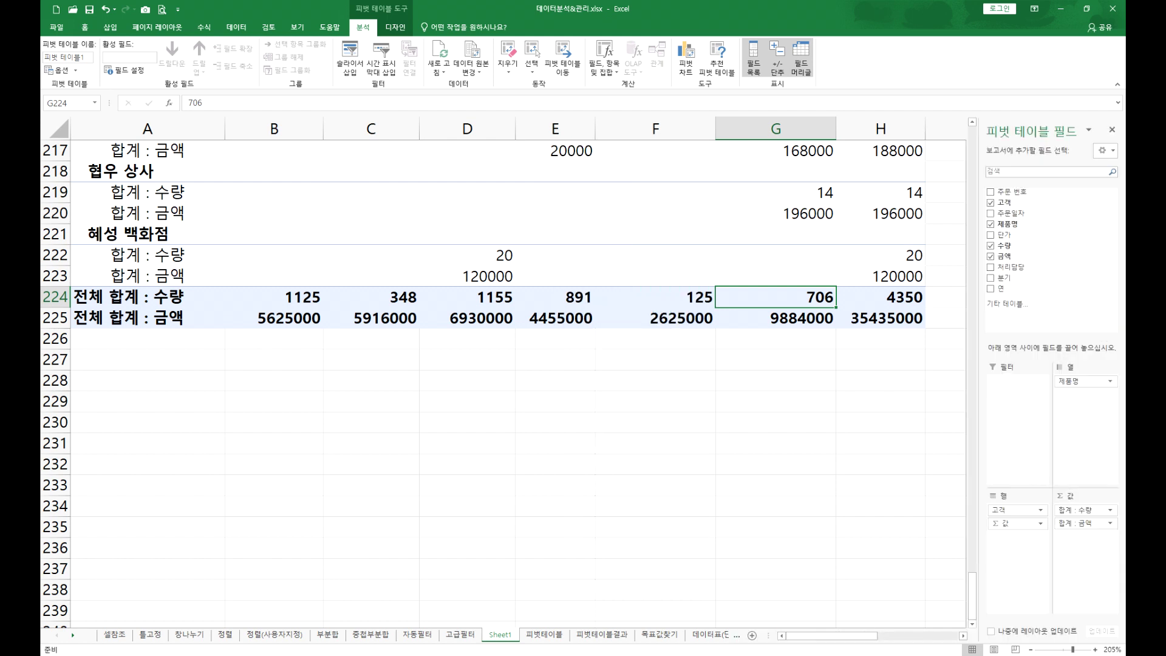
Step: Start and cancel a new PivotTable from the 피벗테이블 sales data
scroll(503, 370, "up", 2)
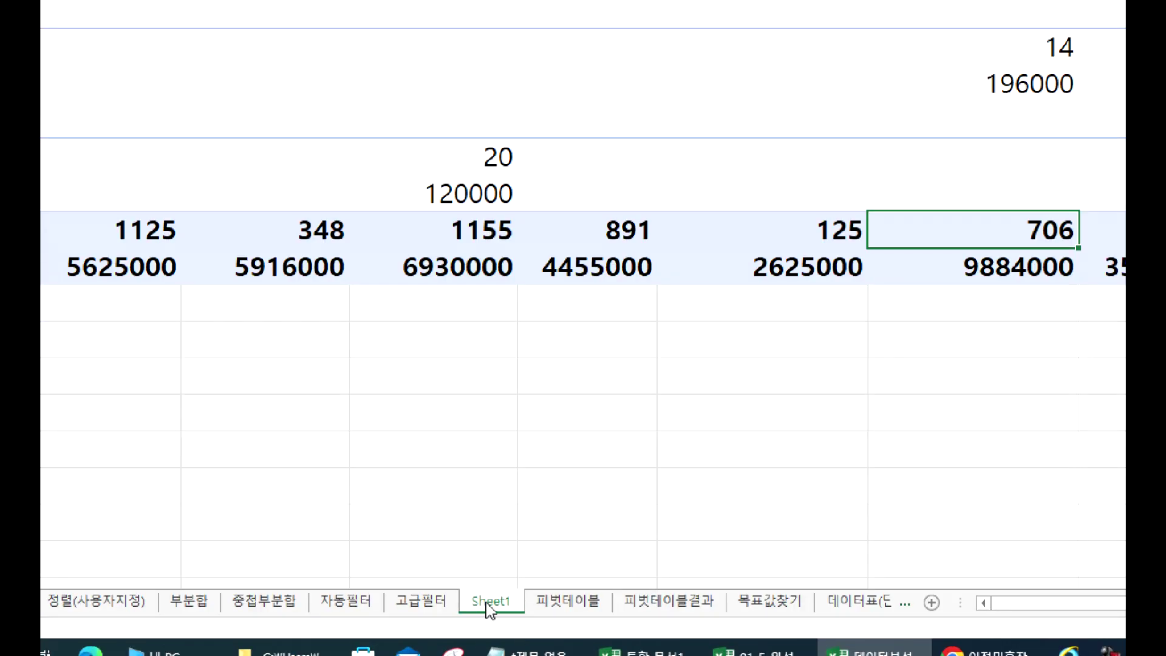
left_click(546, 603)
left_click(450, 181)
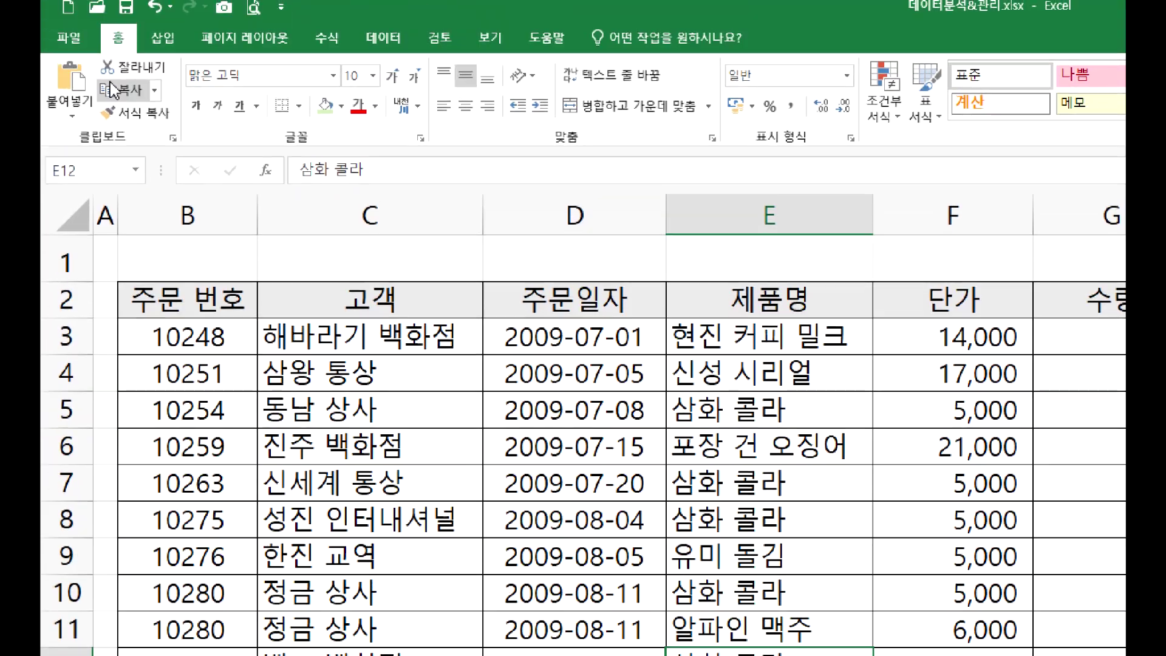
left_click(163, 48)
left_click(67, 100)
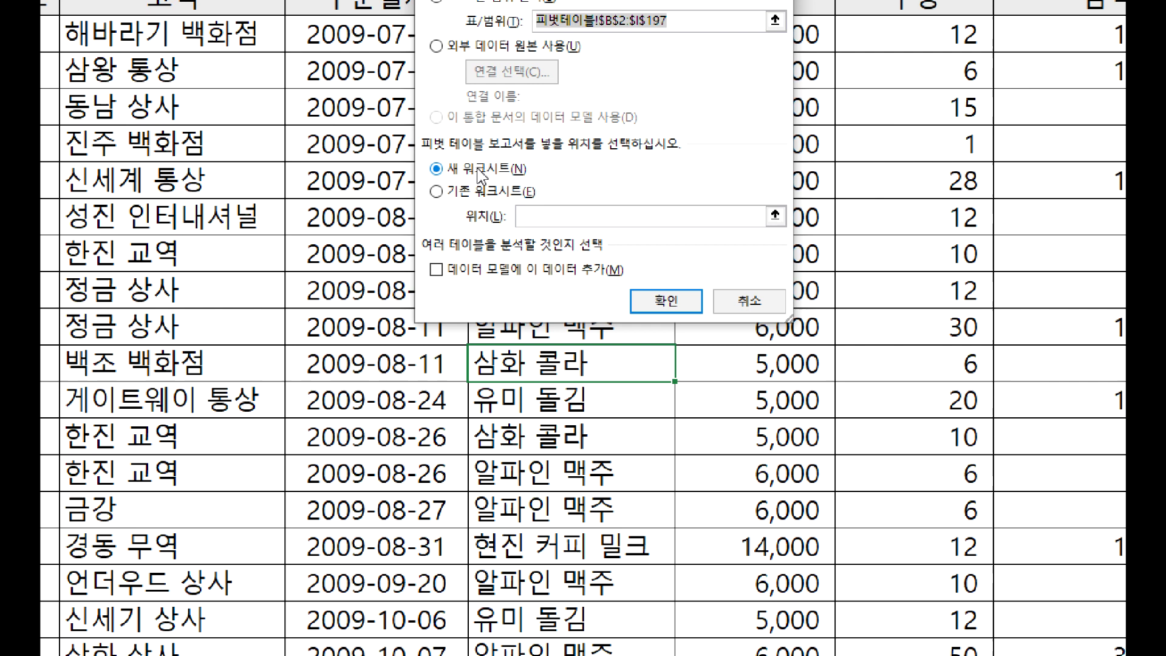
key("Escape")
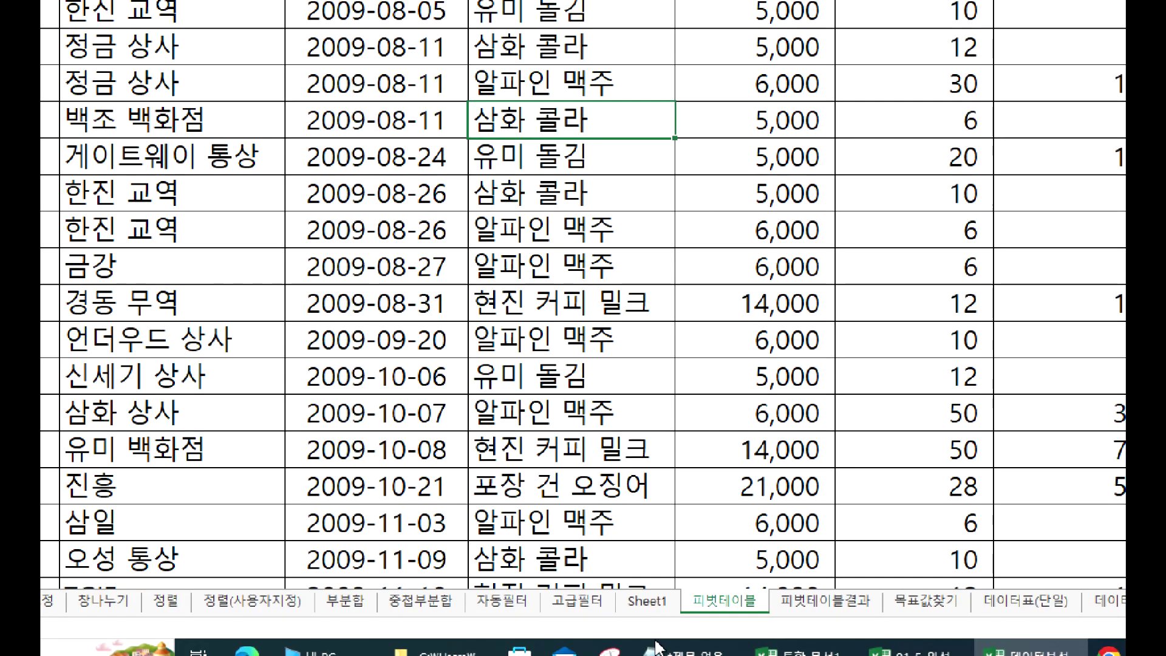
Step: Delete the Sheet1 worksheet holding the old pivot totals
left_click(644, 601)
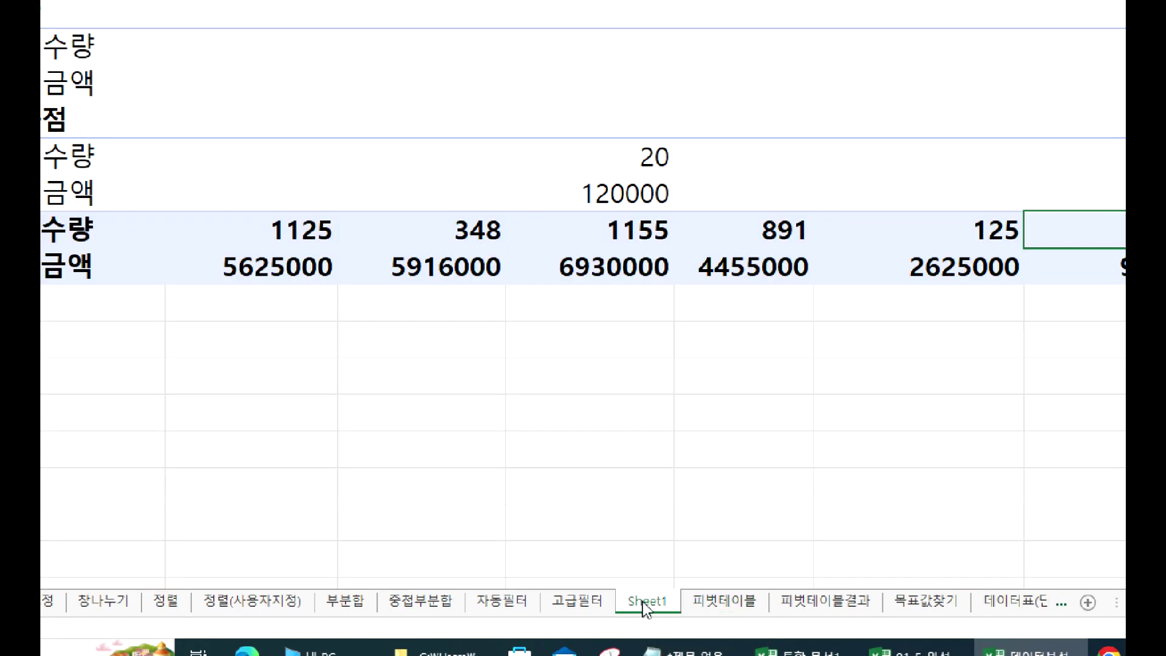
right_click(645, 607)
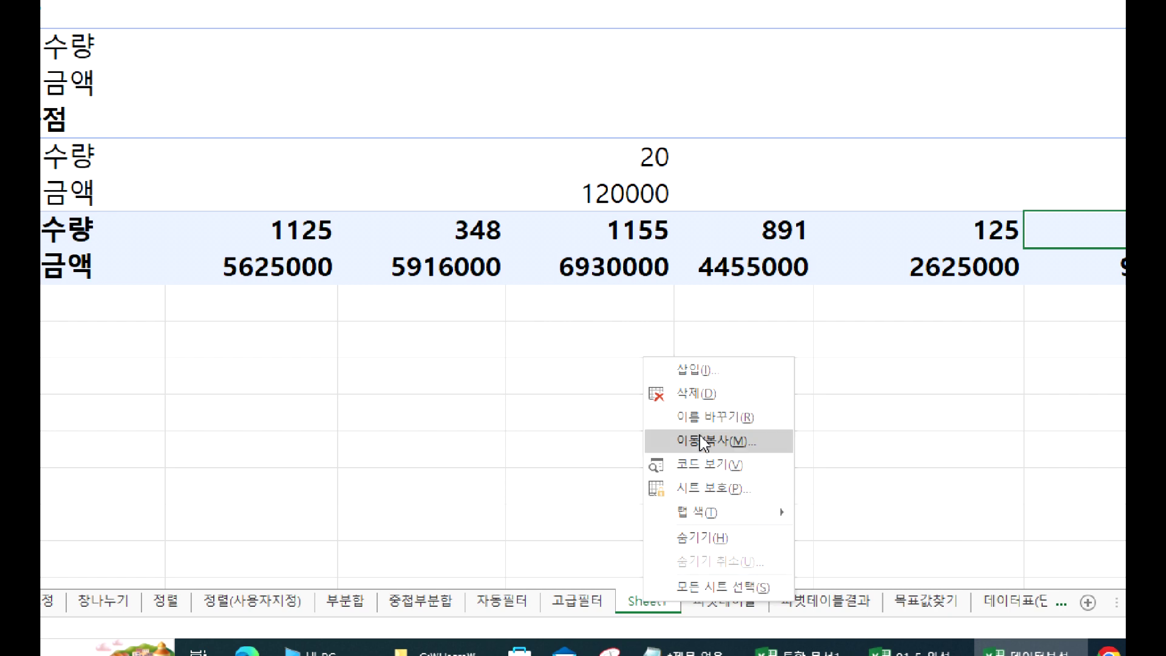
left_click(701, 395)
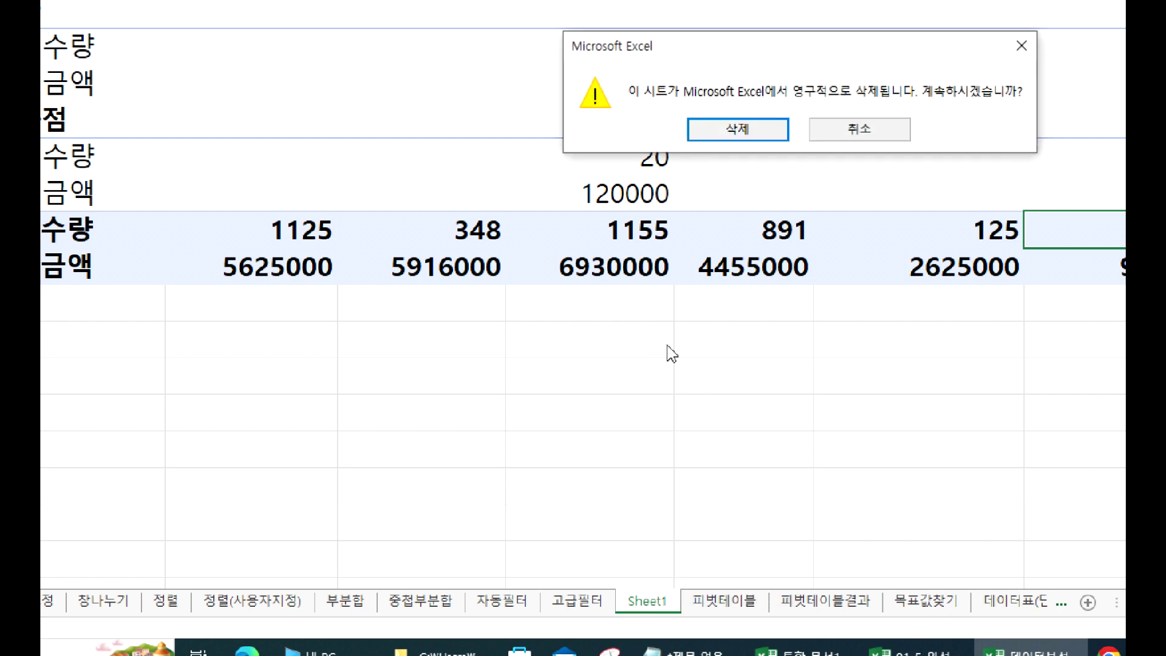
left_click(859, 129)
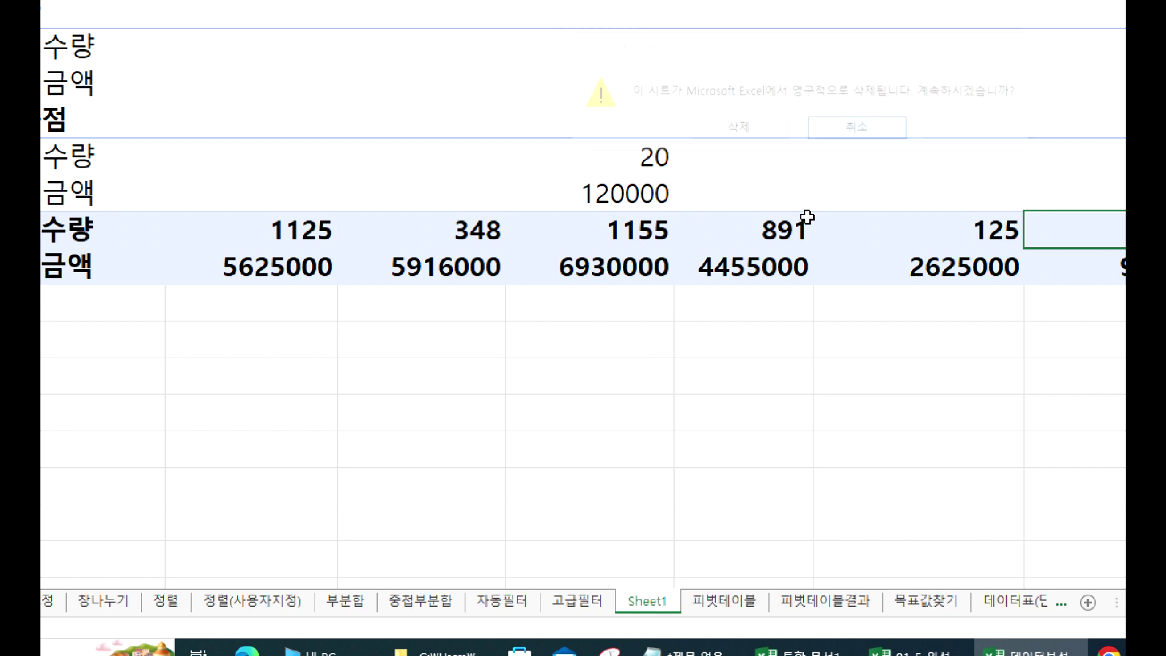
right_click(647, 602)
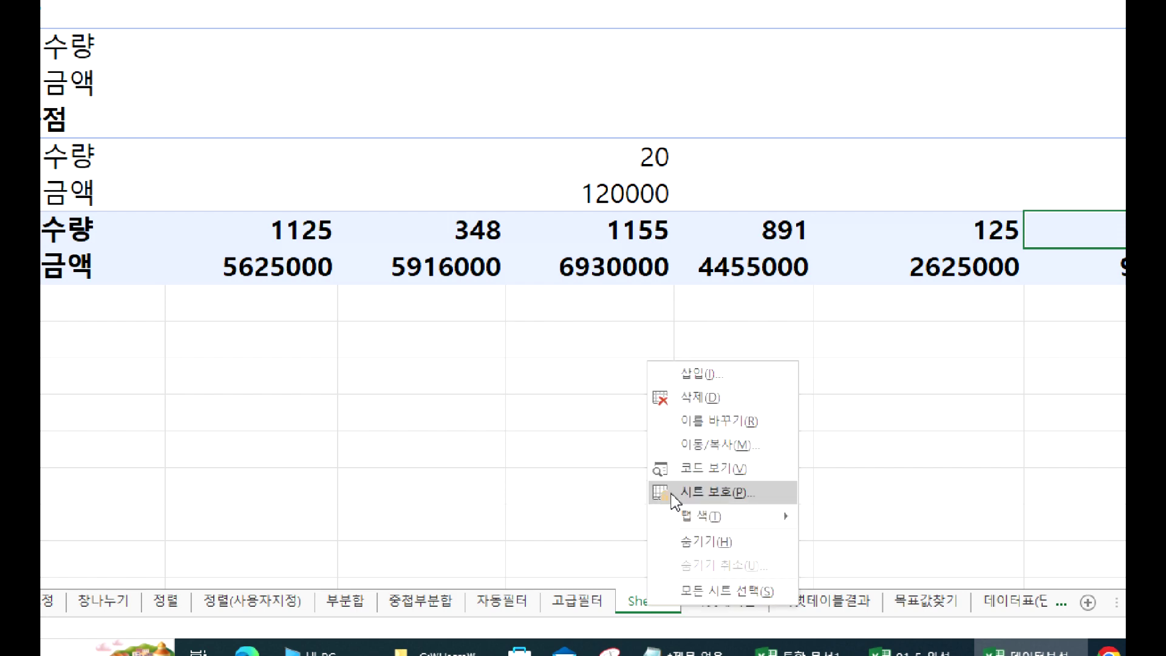
left_click(690, 404)
left_click(742, 136)
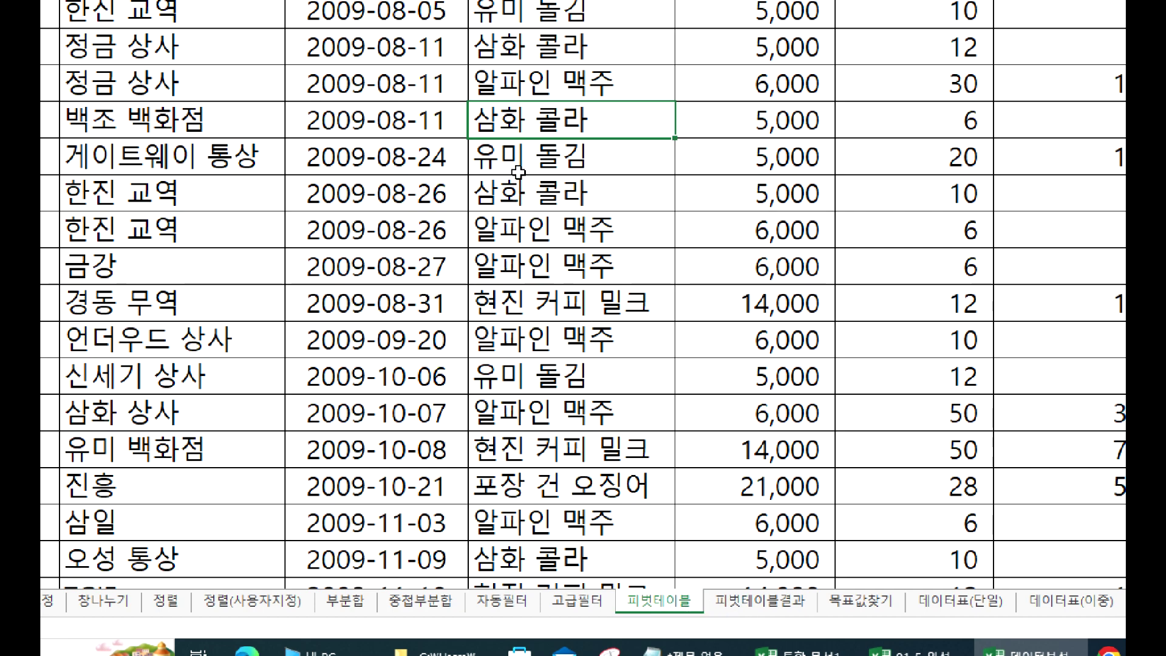
left_click(497, 156)
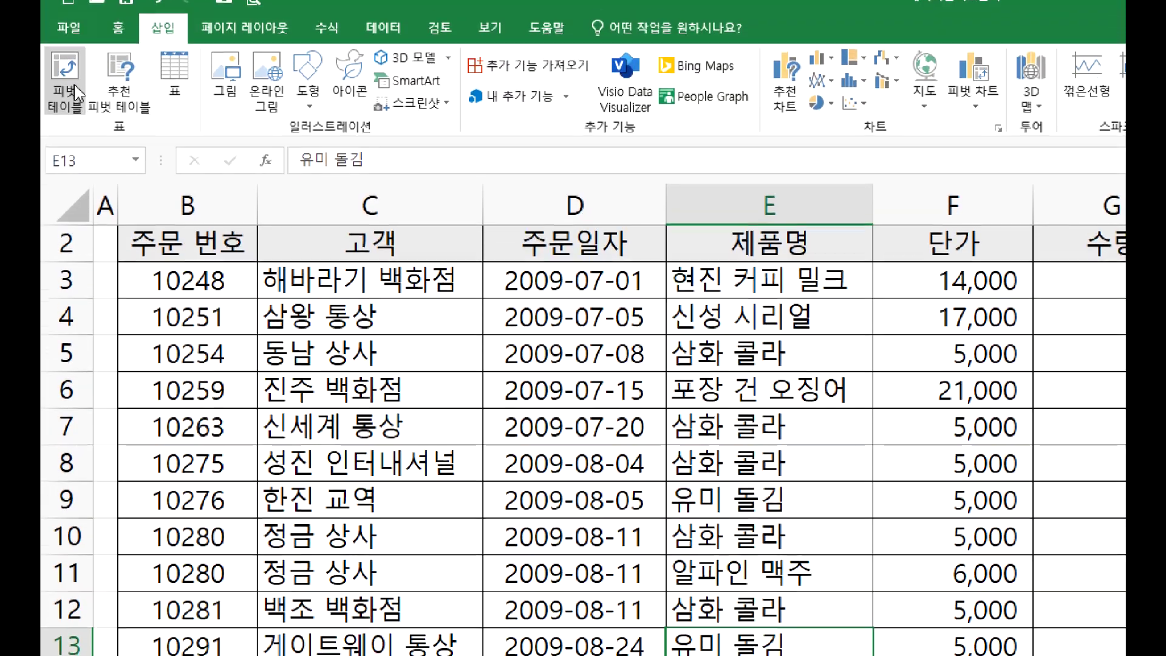
left_click(65, 61)
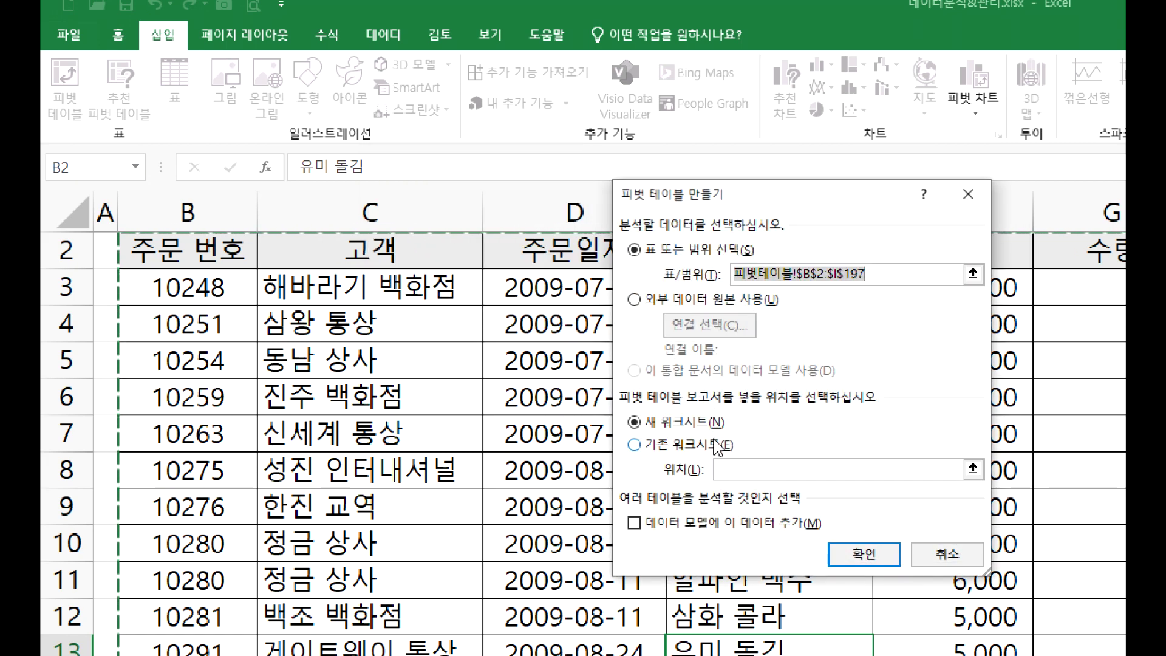
left_click(698, 424)
left_click(849, 556)
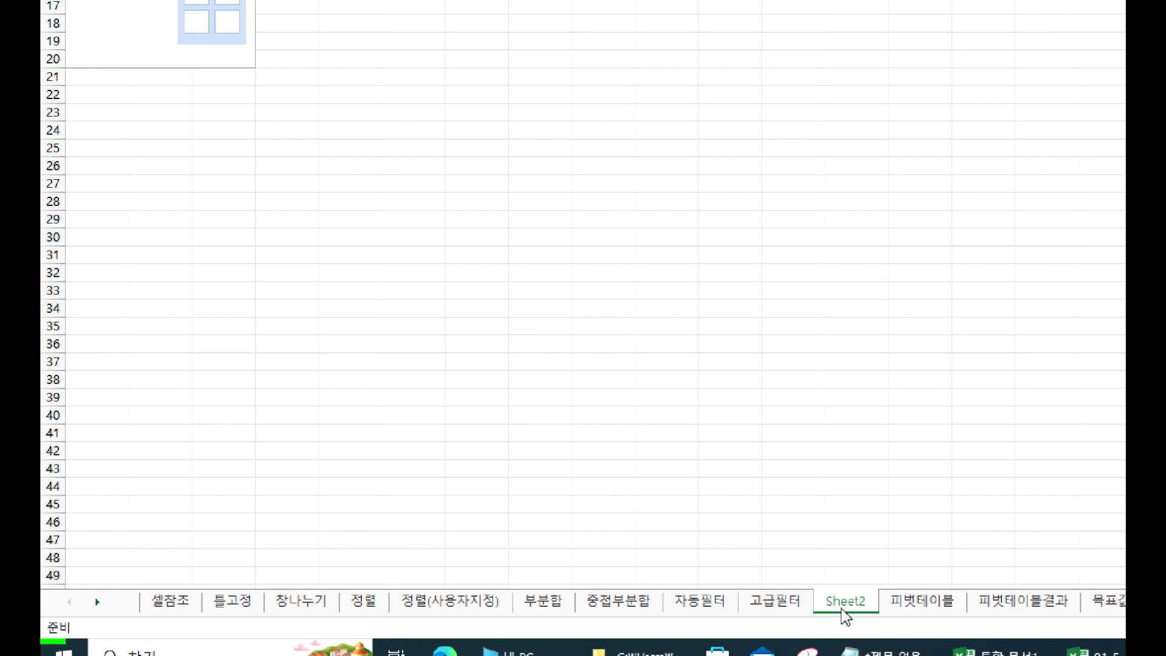
right_click(842, 610)
left_click(888, 400)
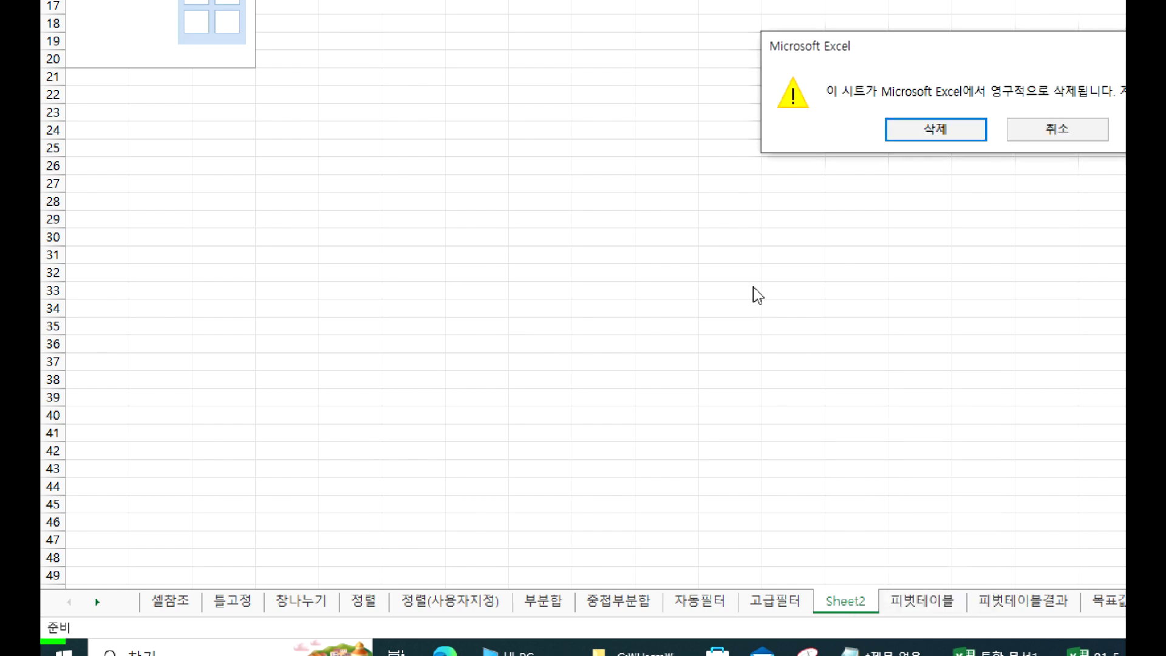
left_click(932, 129)
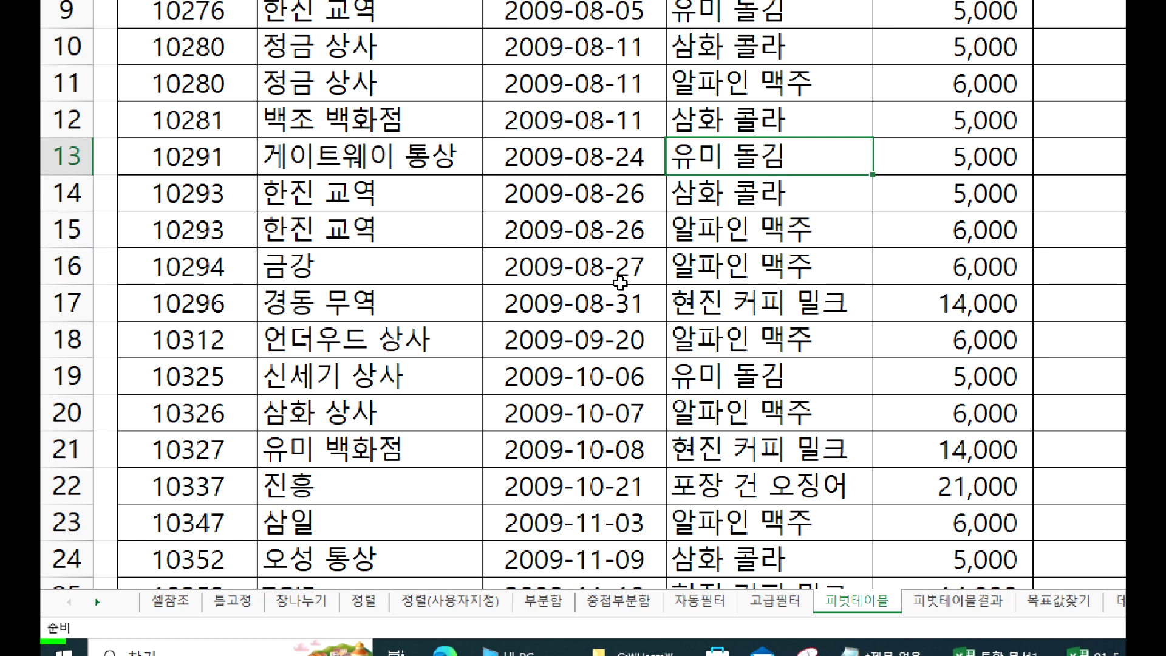